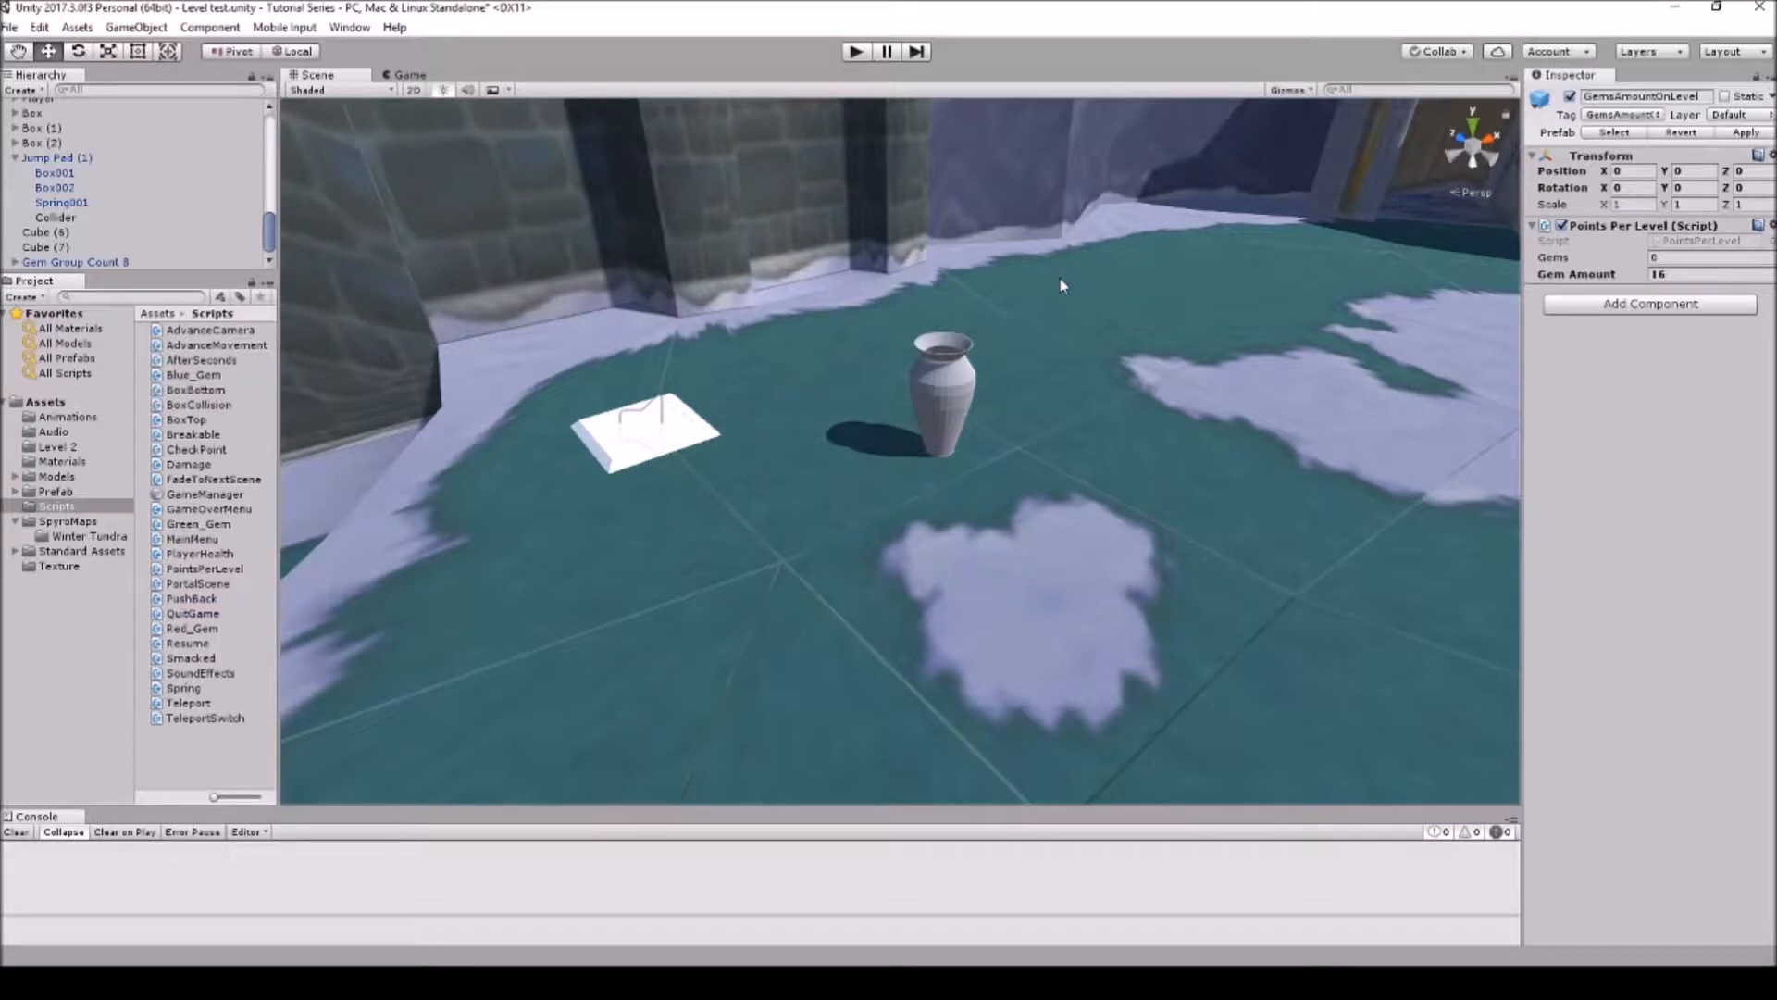
Step: Play-test the level by smashing the vase and collecting the gems that drop, and stop the game
click(852, 53)
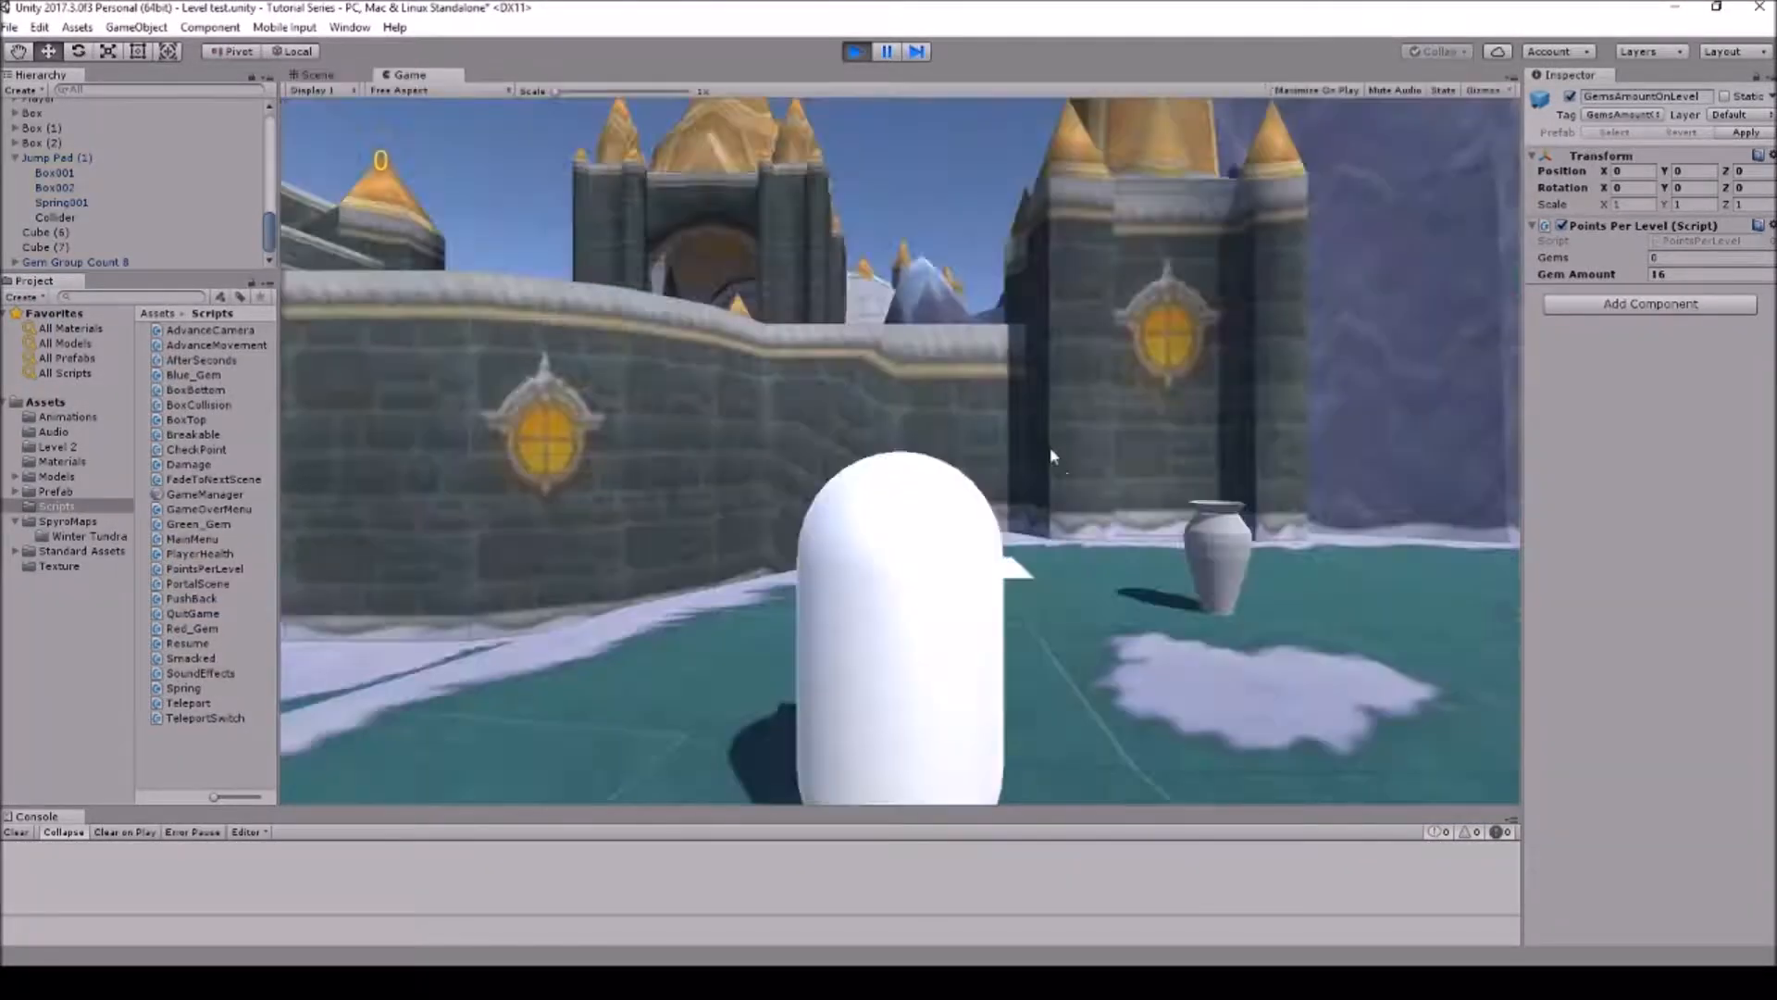
key(w)
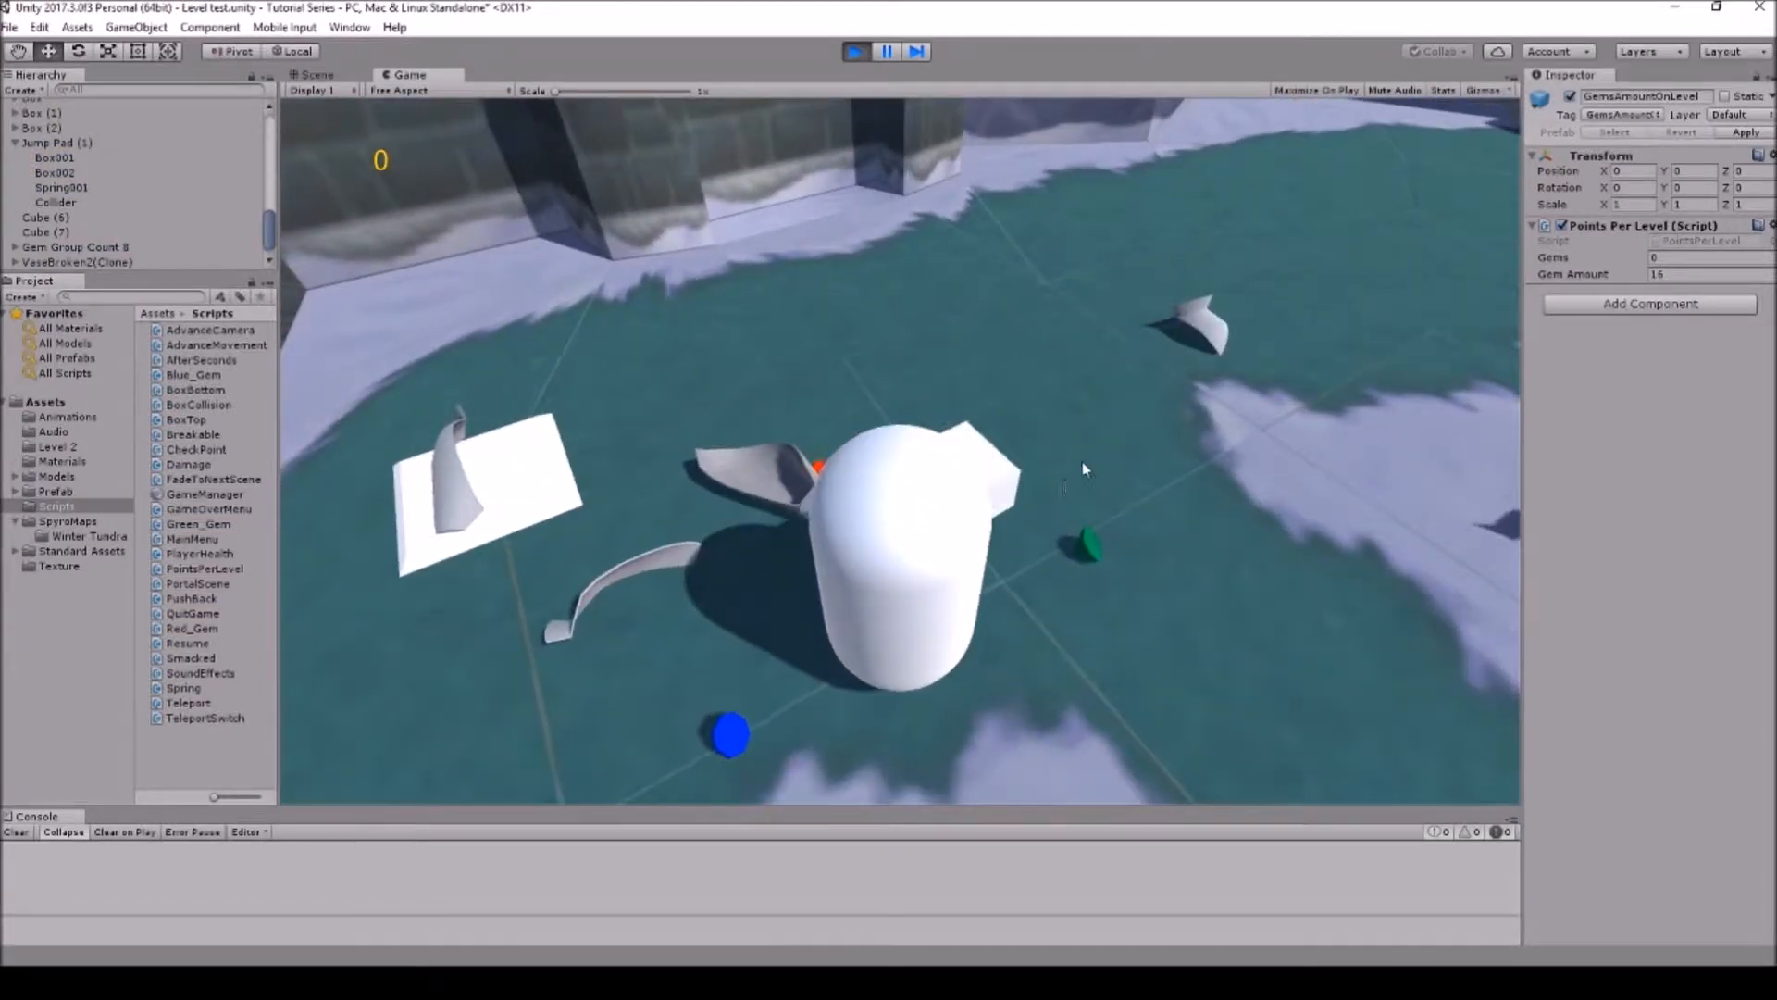
key(w)
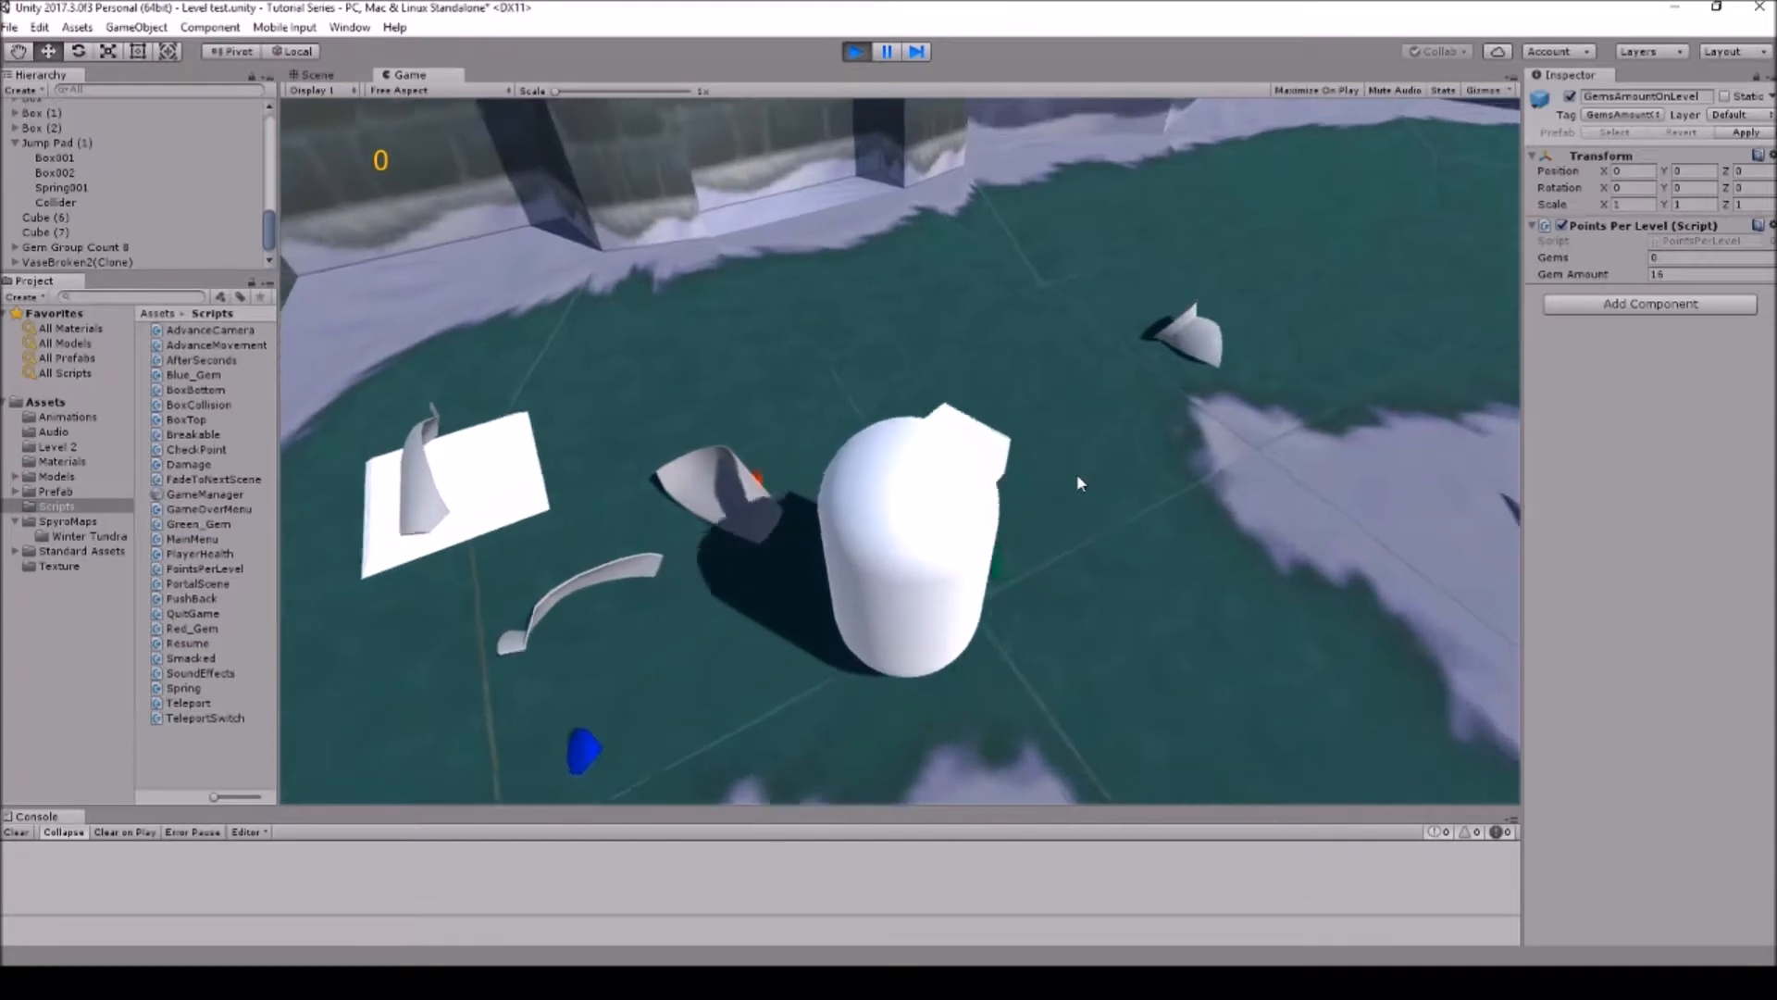
key(w)
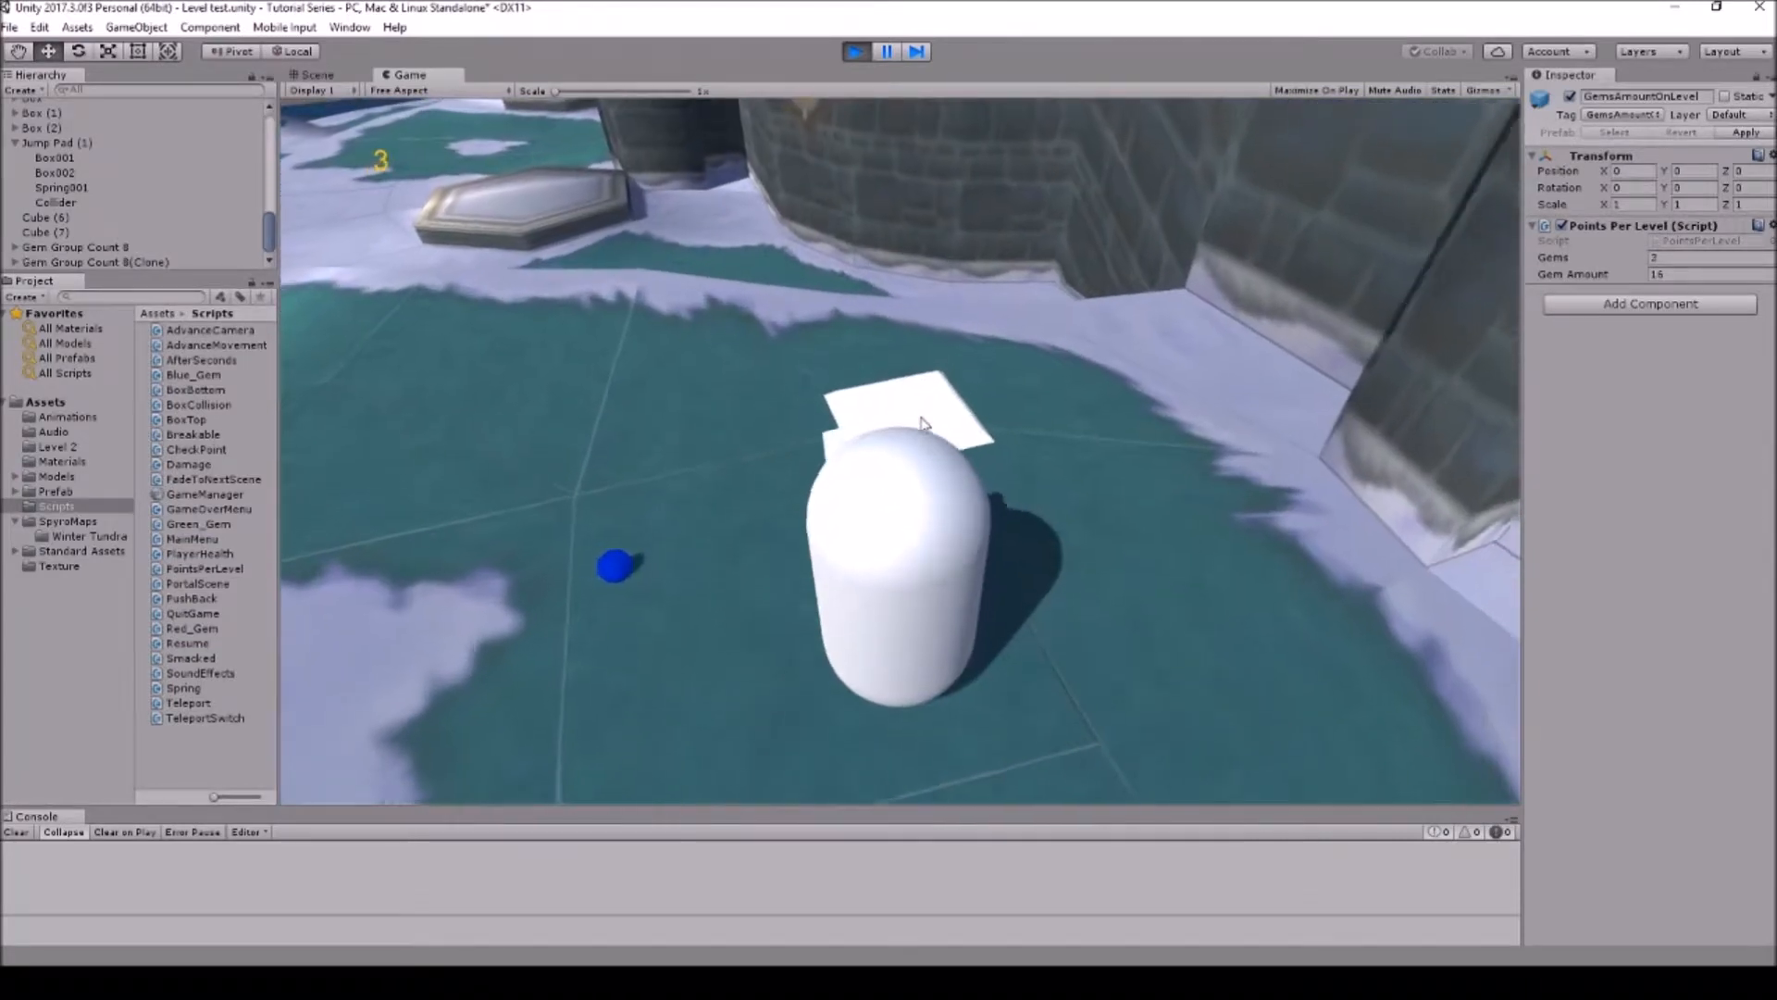
click(857, 52)
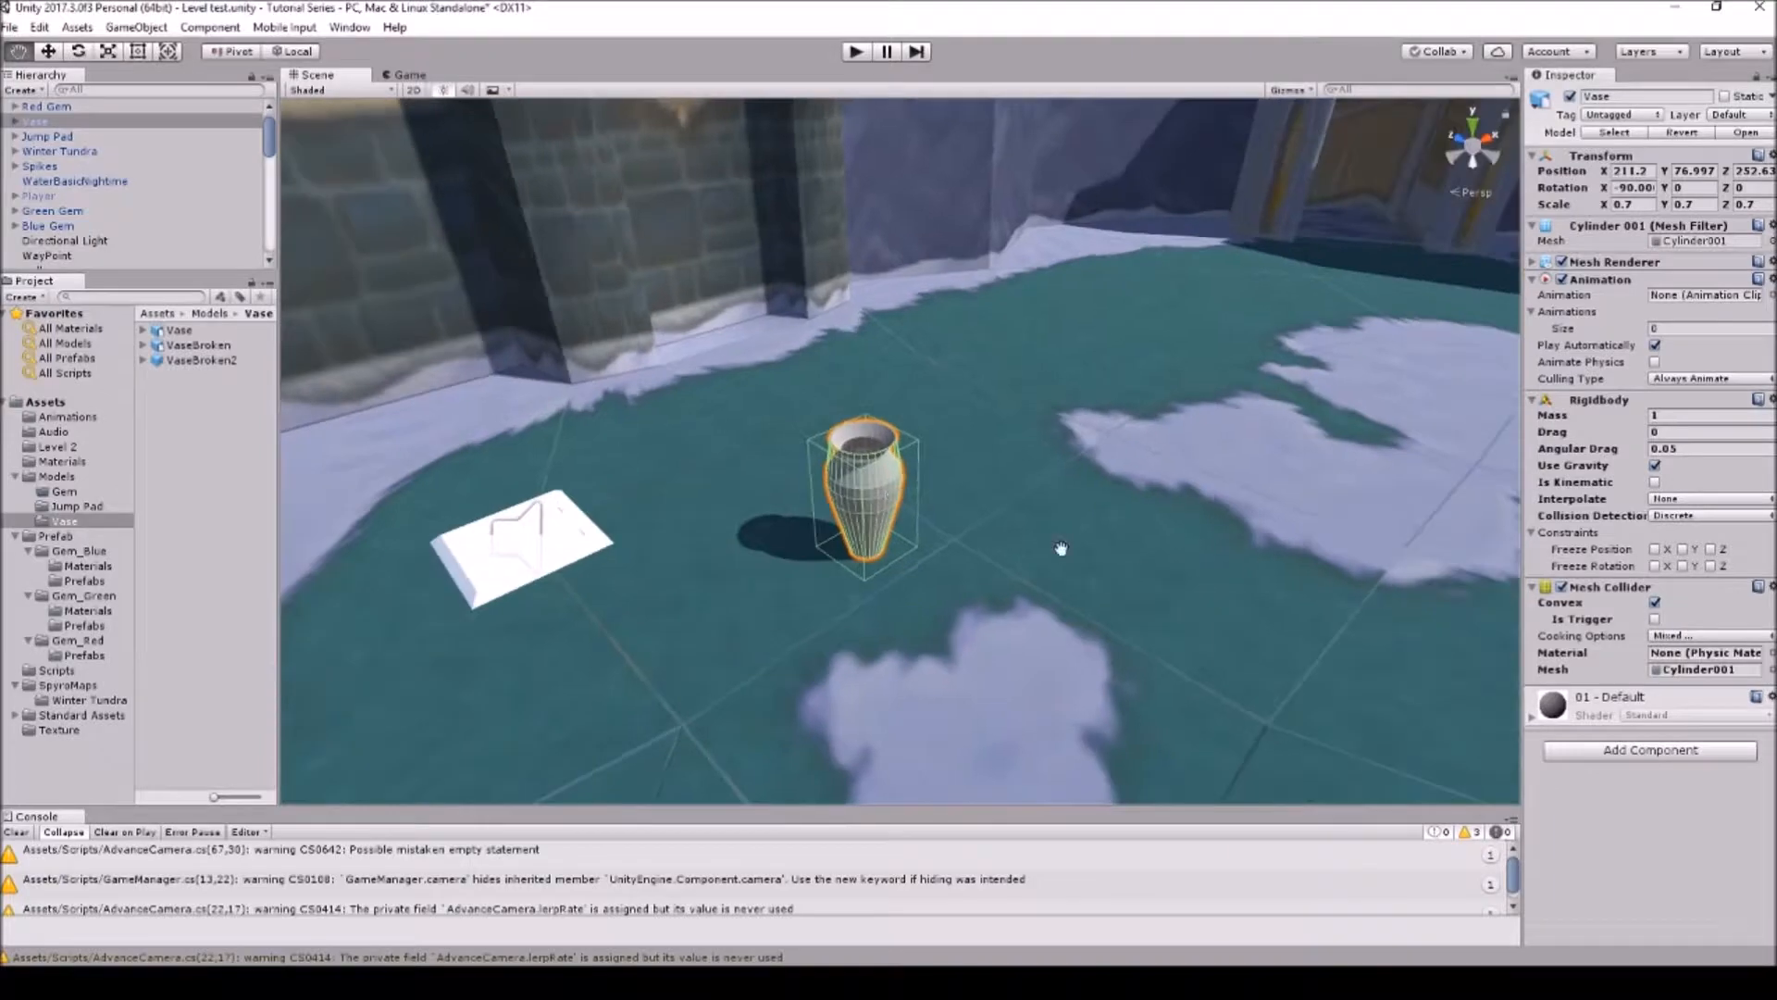
Step: Select the red gem on the tiled floor near the steps and add a Rigidbody component to it
drag(1062, 548, 1241, 552)
drag(556, 398, 1027, 439)
drag(528, 393, 1039, 468)
scroll(907, 464, up, 4)
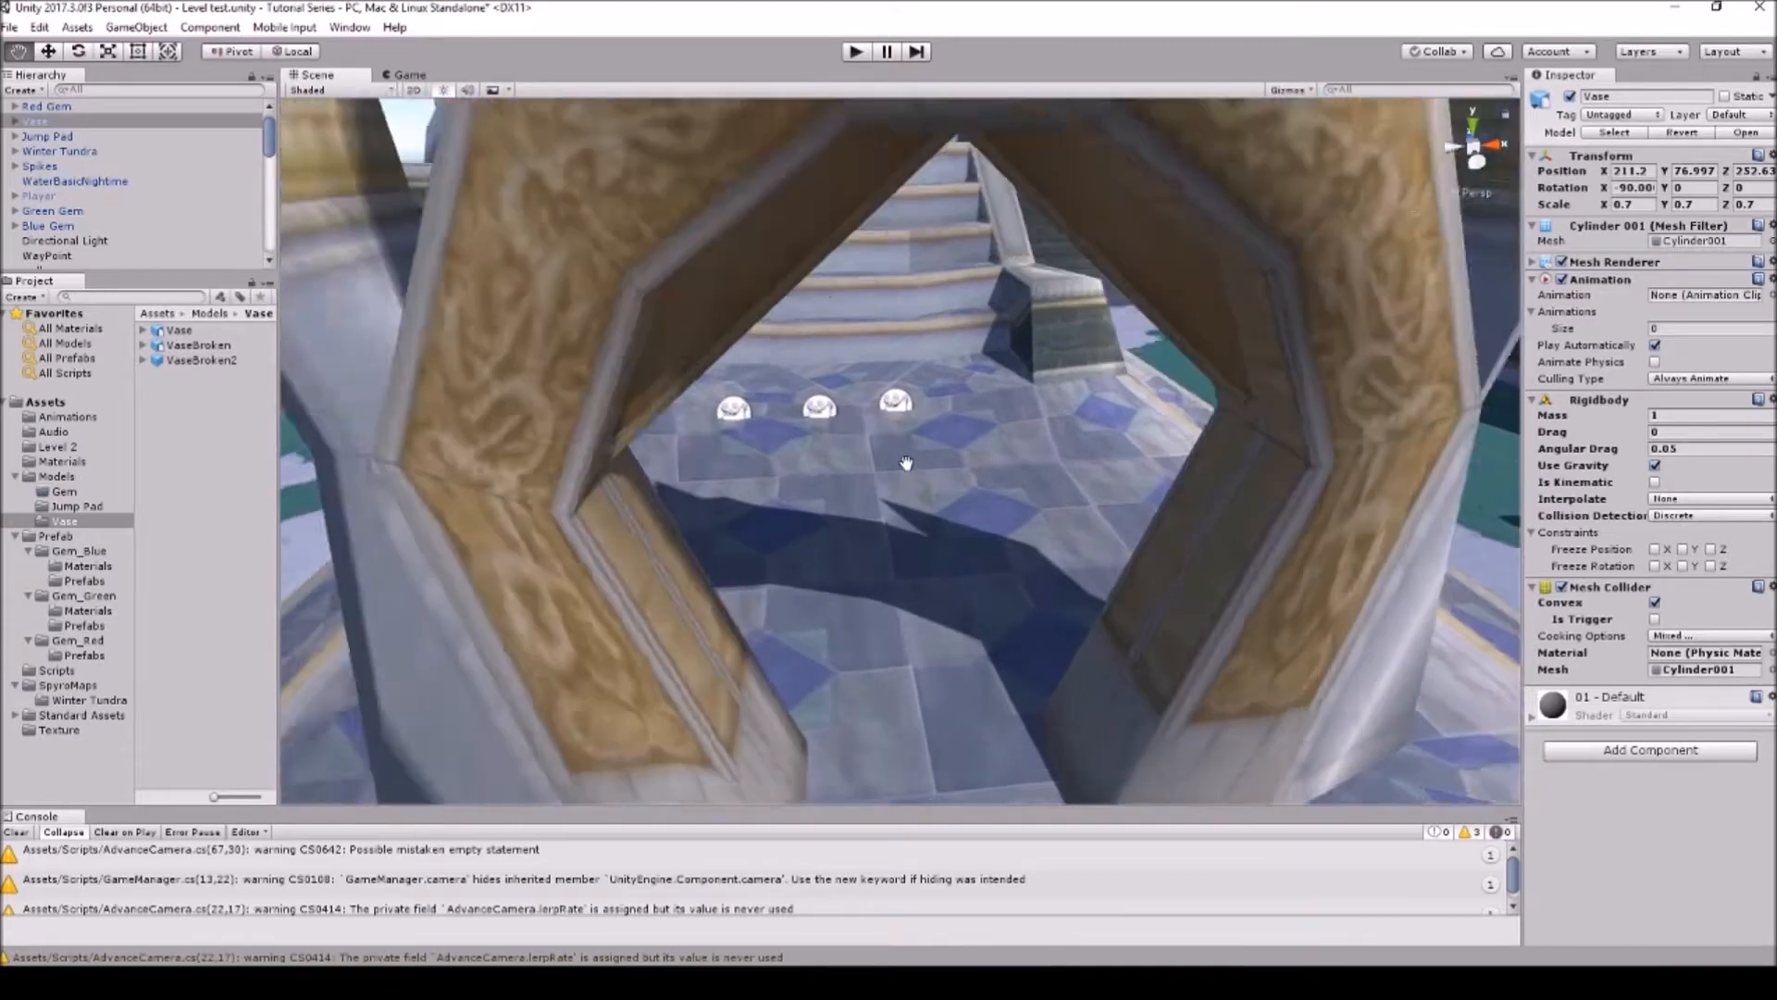
scroll(912, 463, up, 8)
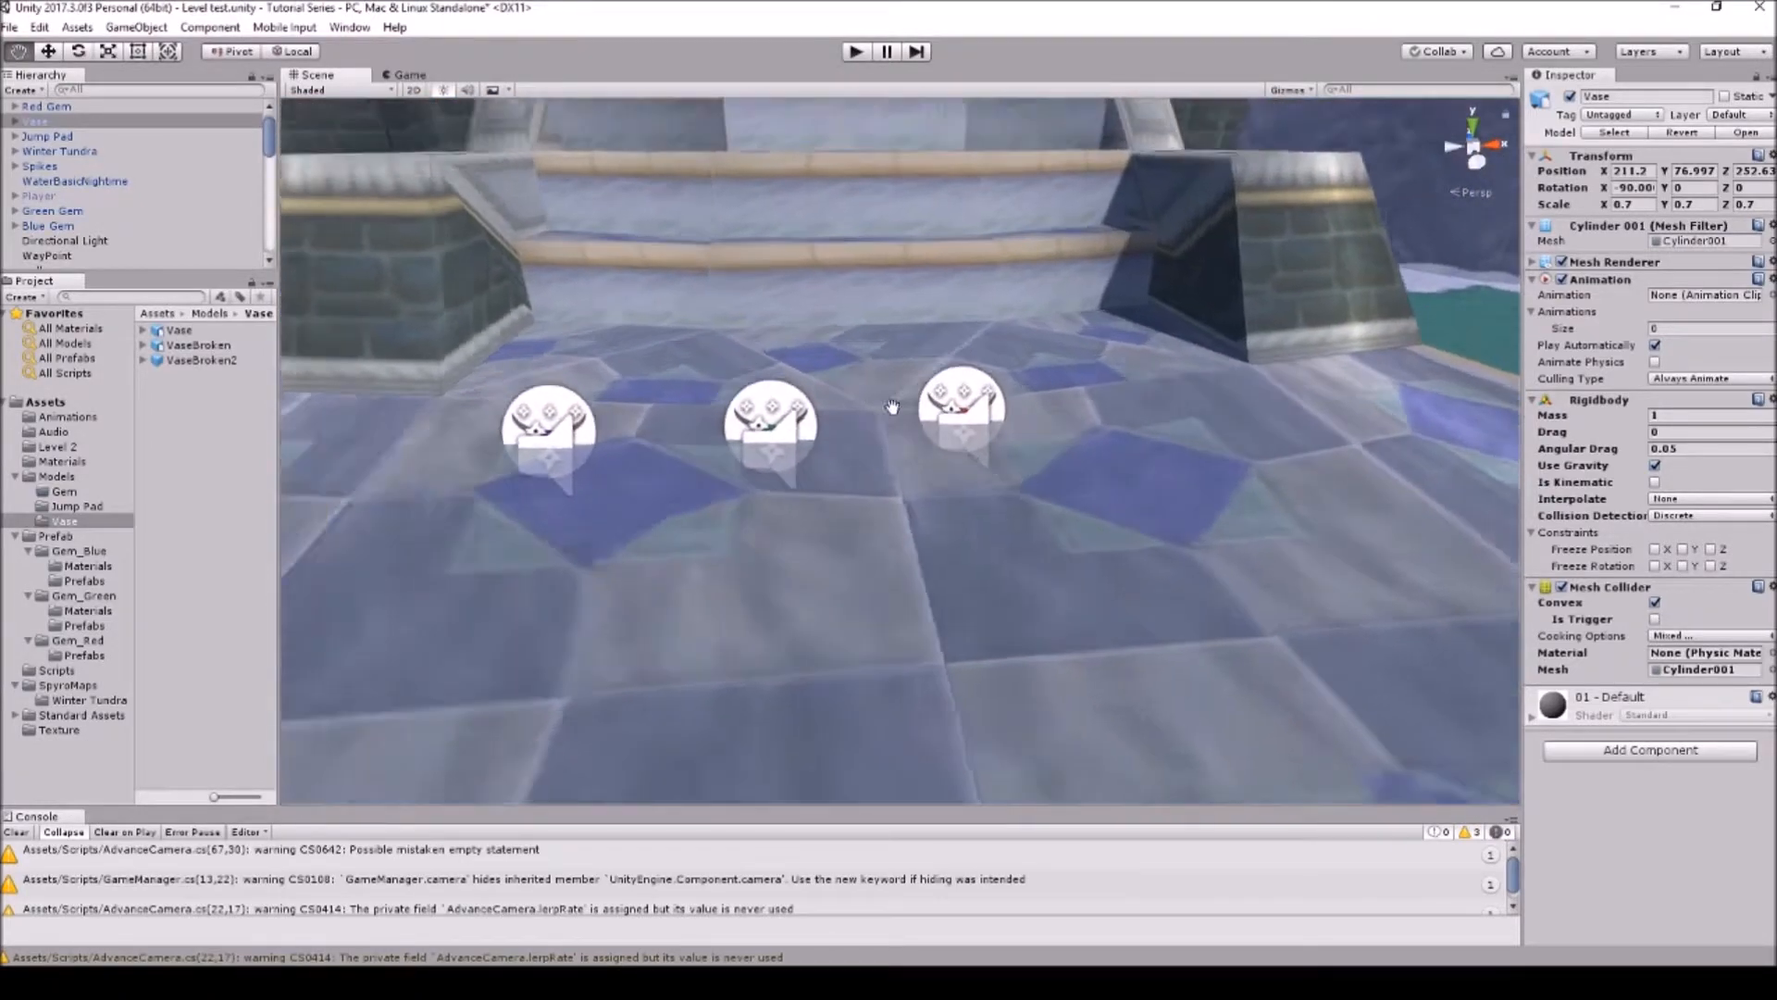
scroll(891, 407, up, 8)
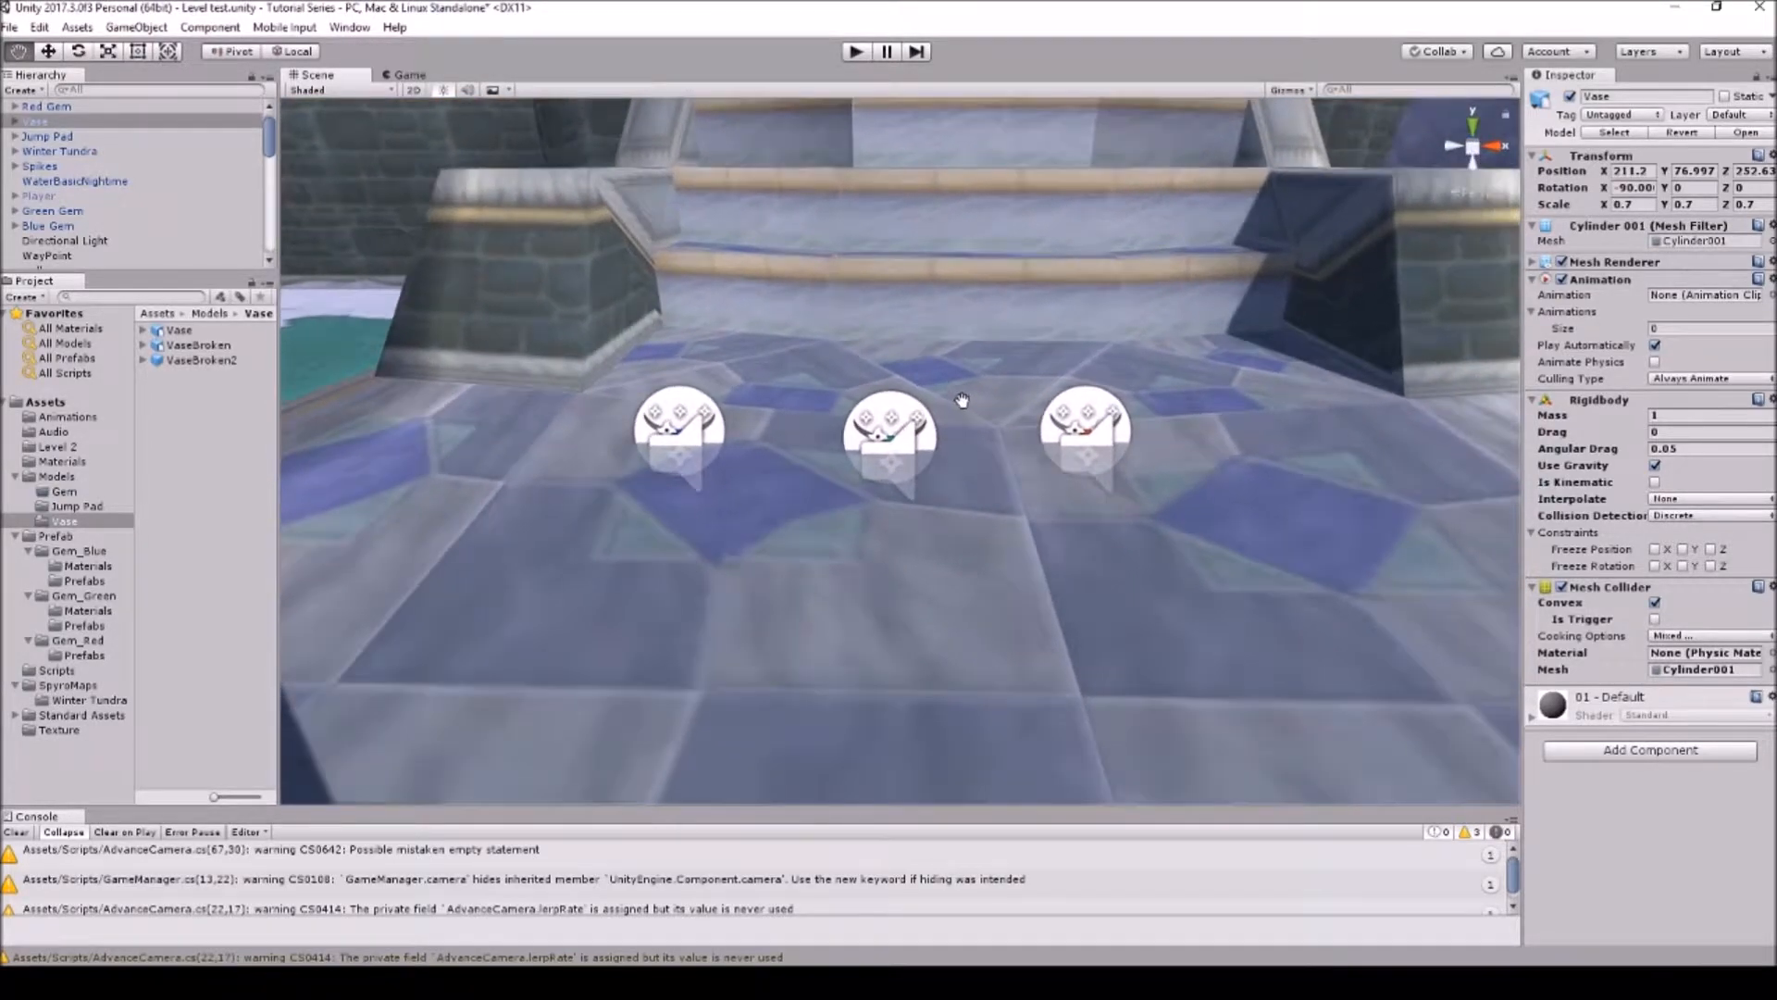
scroll(962, 400, up, 2)
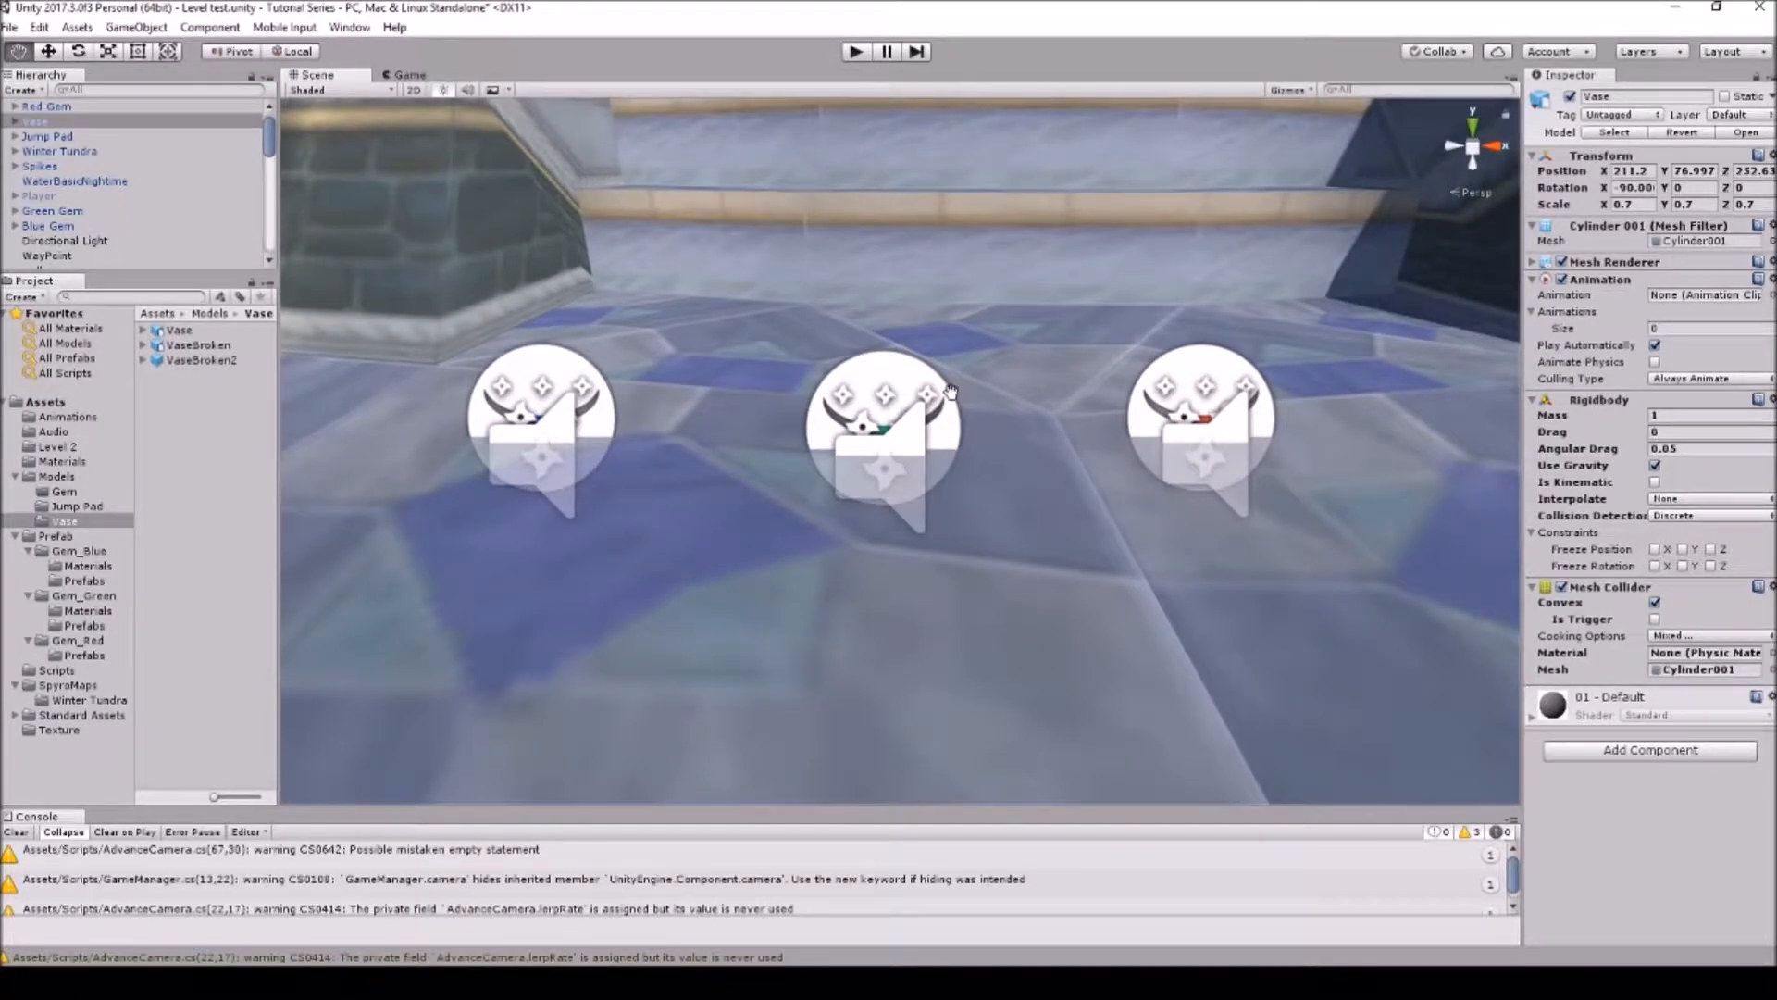
scroll(888, 393, up, 2)
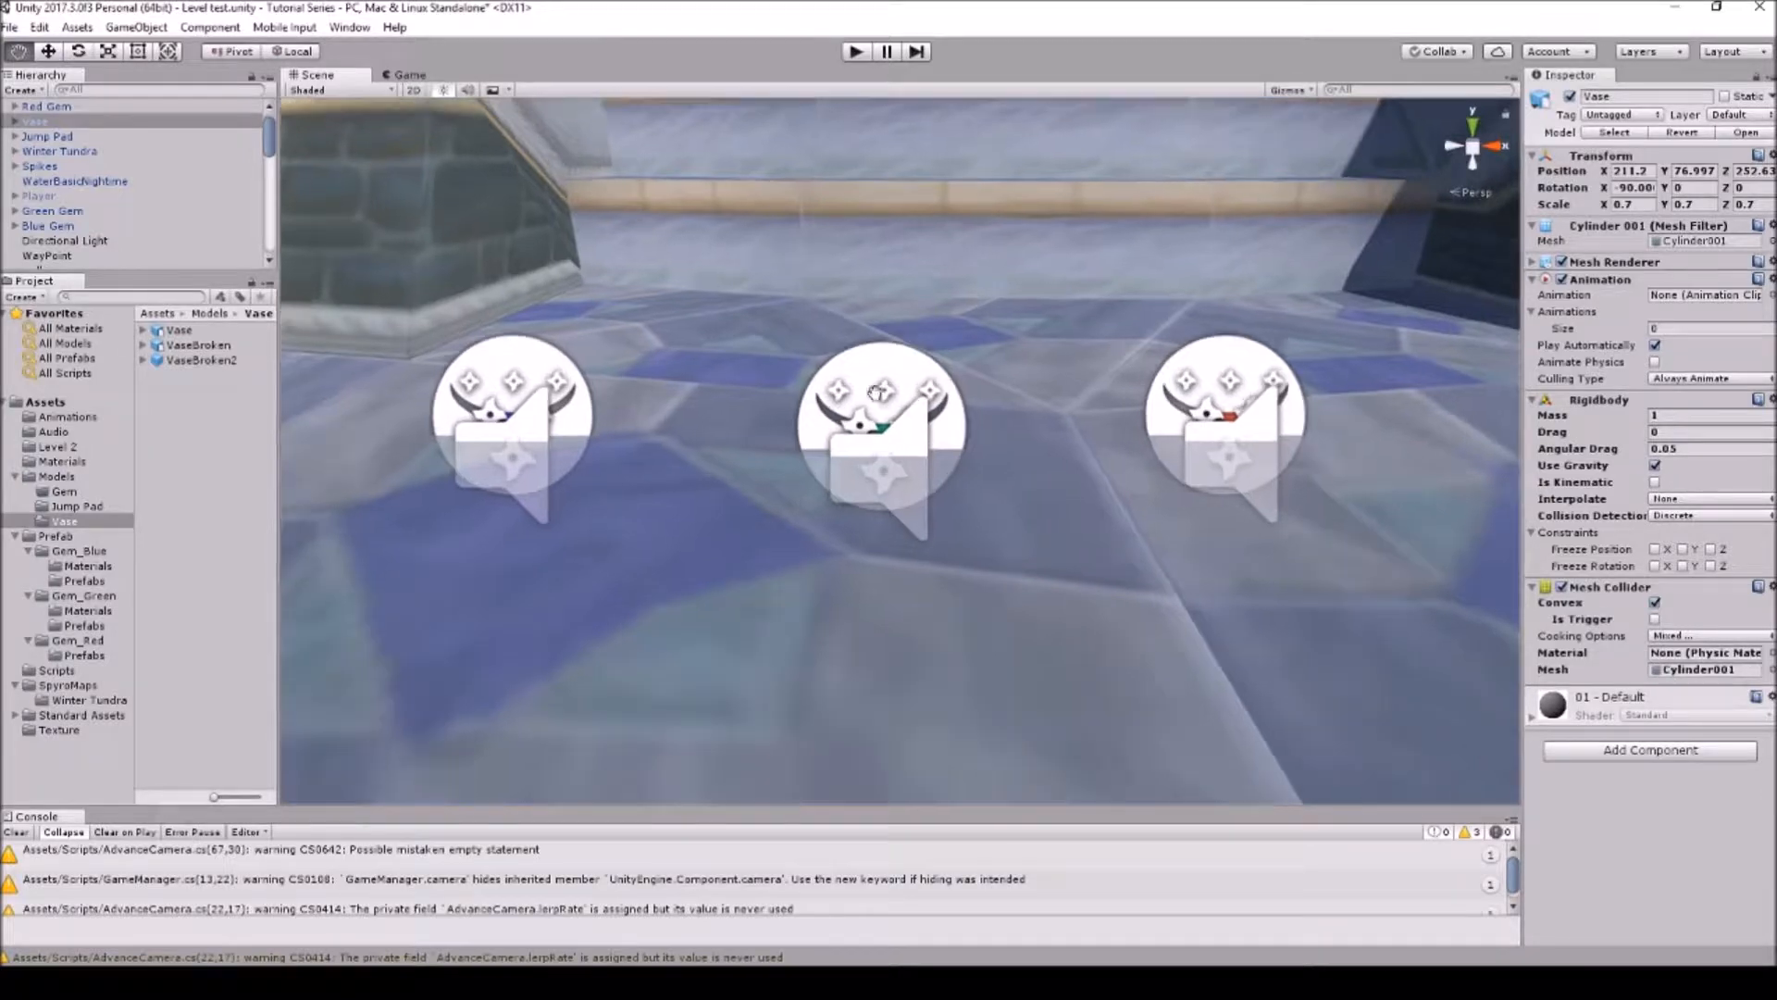
click(882, 435)
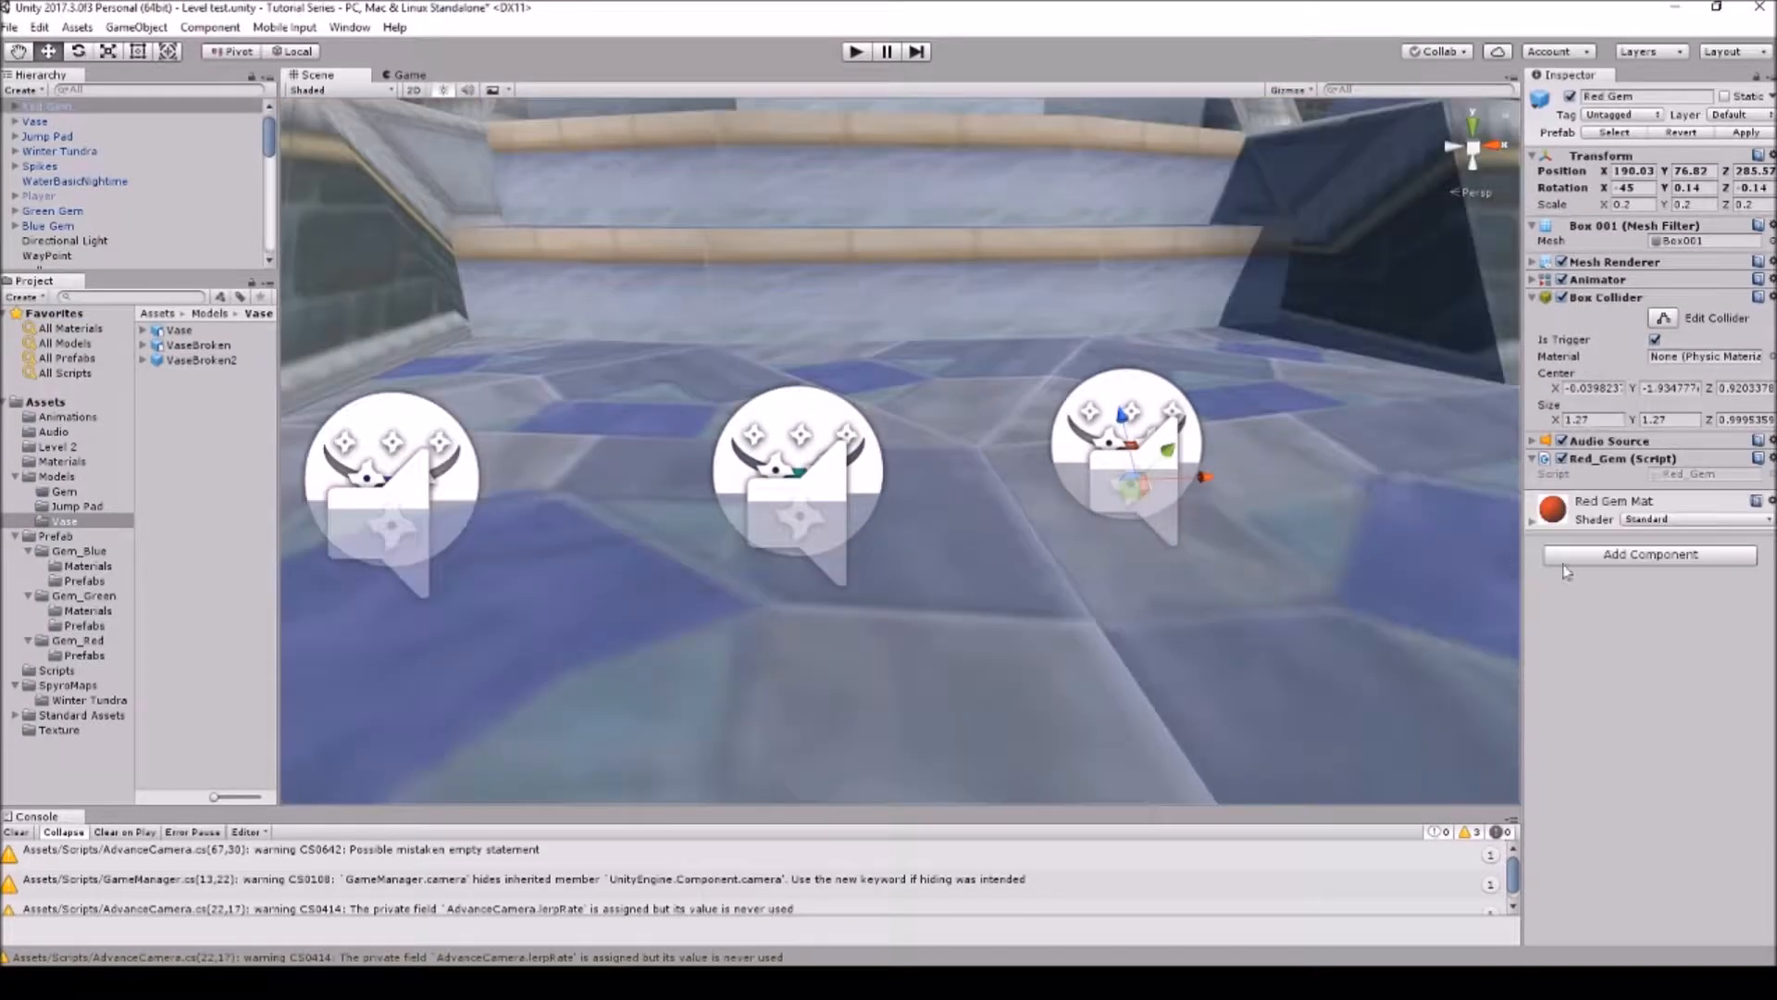
click(1606, 556)
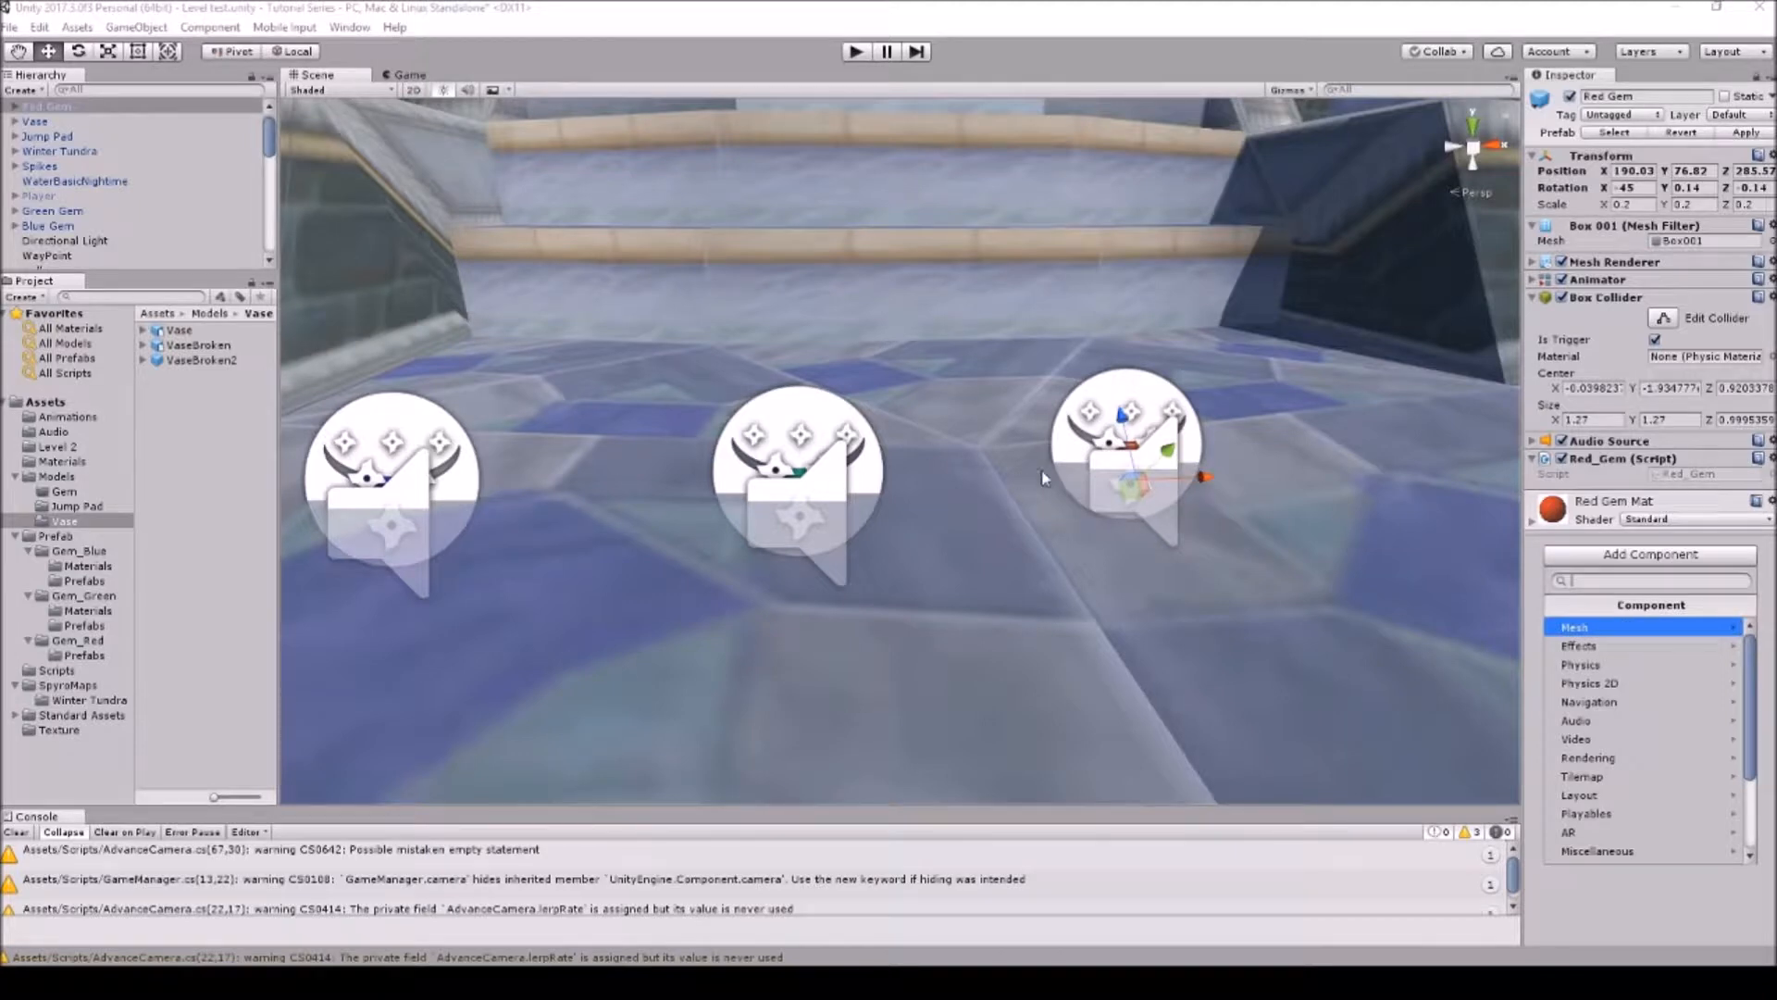
click(1645, 662)
click(1652, 629)
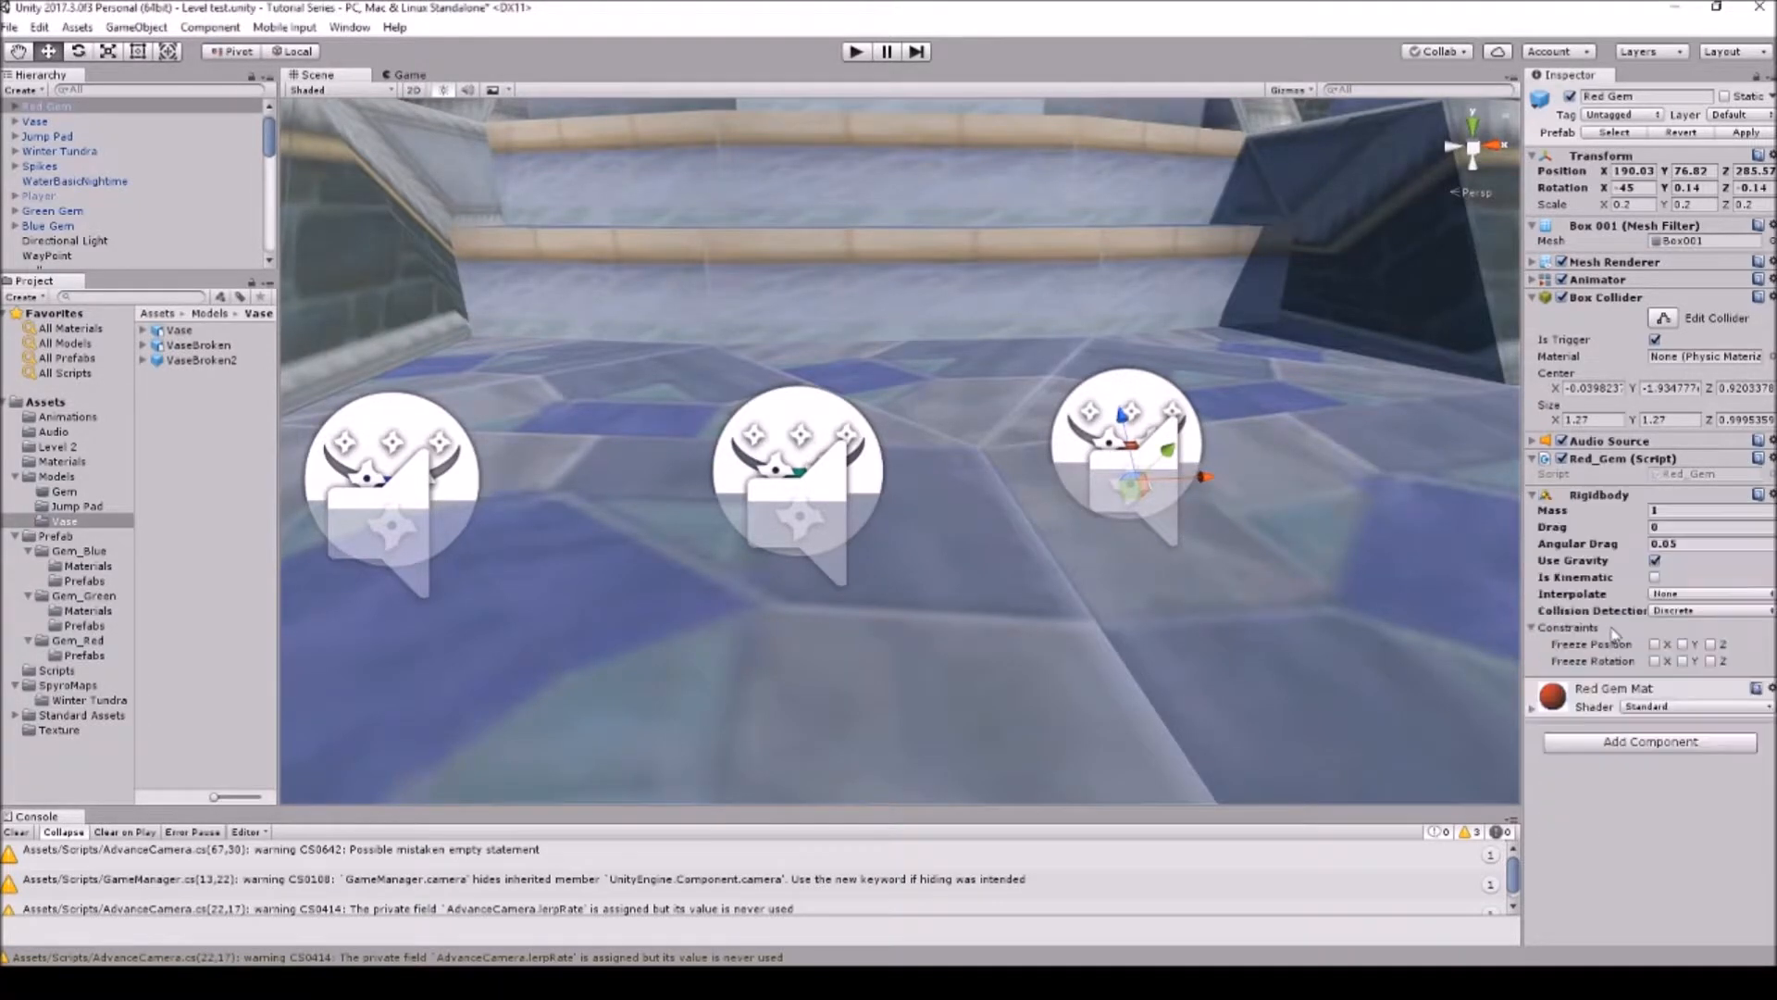
Step: Add a Mesh Collider to the red gem and enable Convex on it
click(1624, 746)
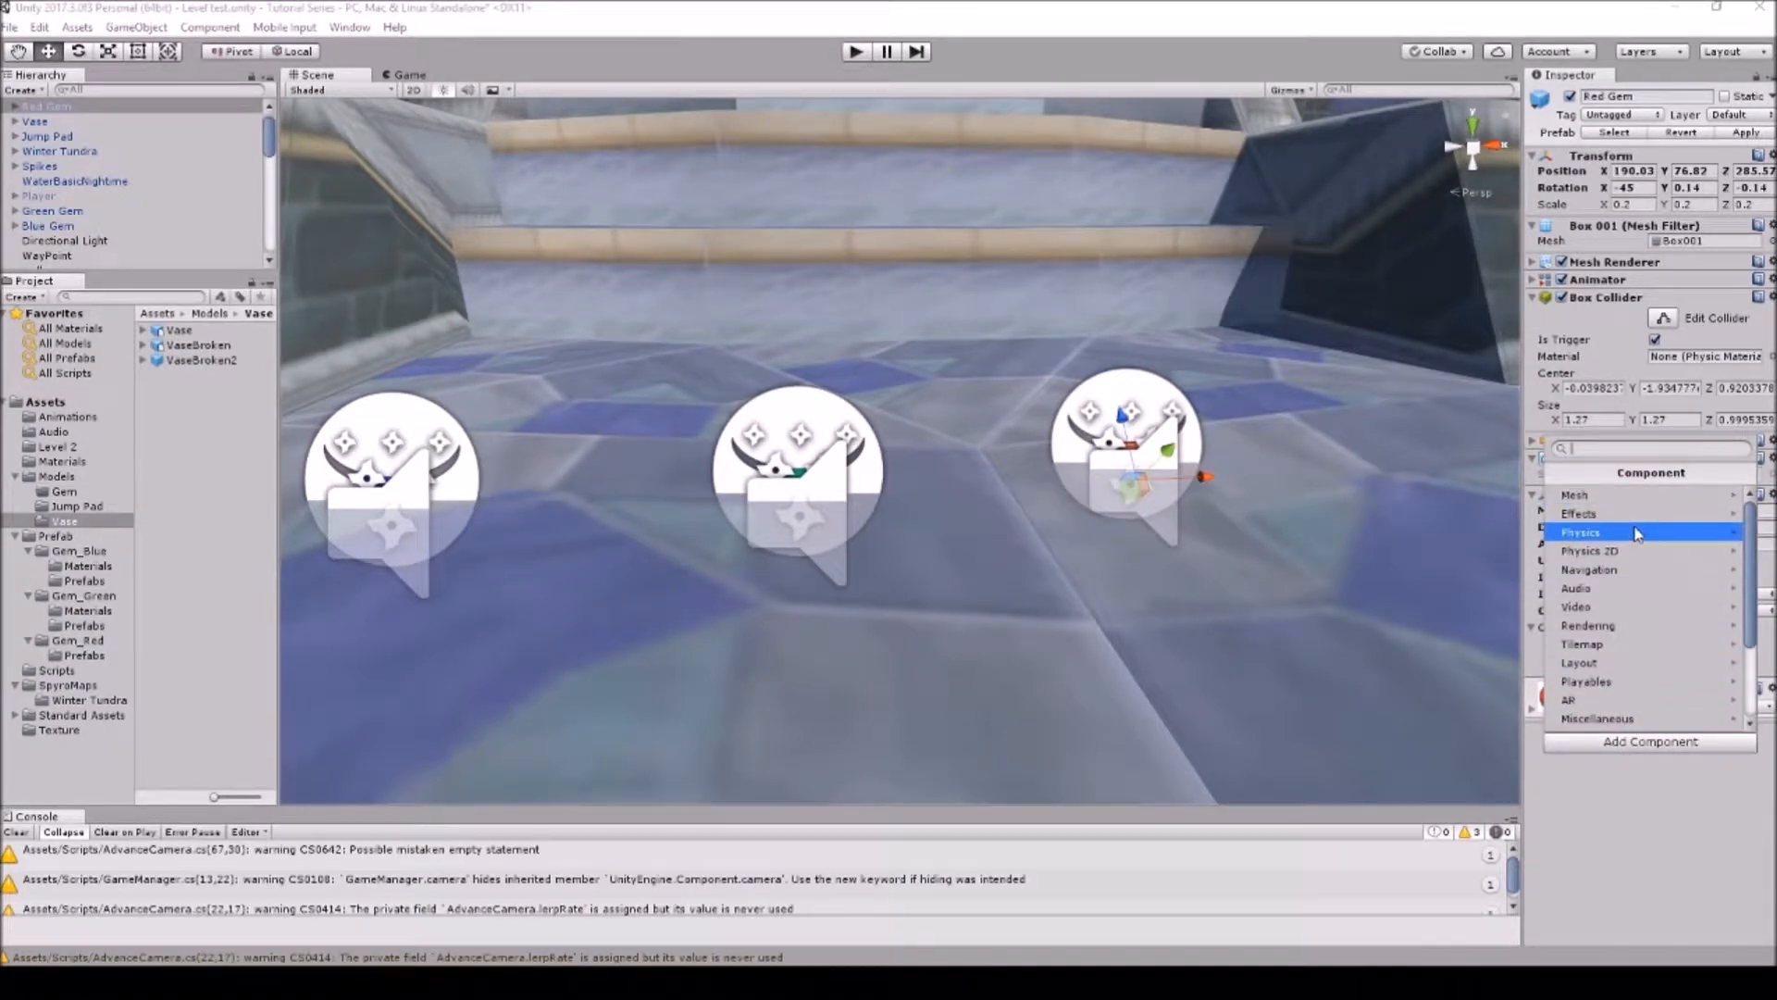
click(1620, 500)
click(1552, 473)
click(1602, 536)
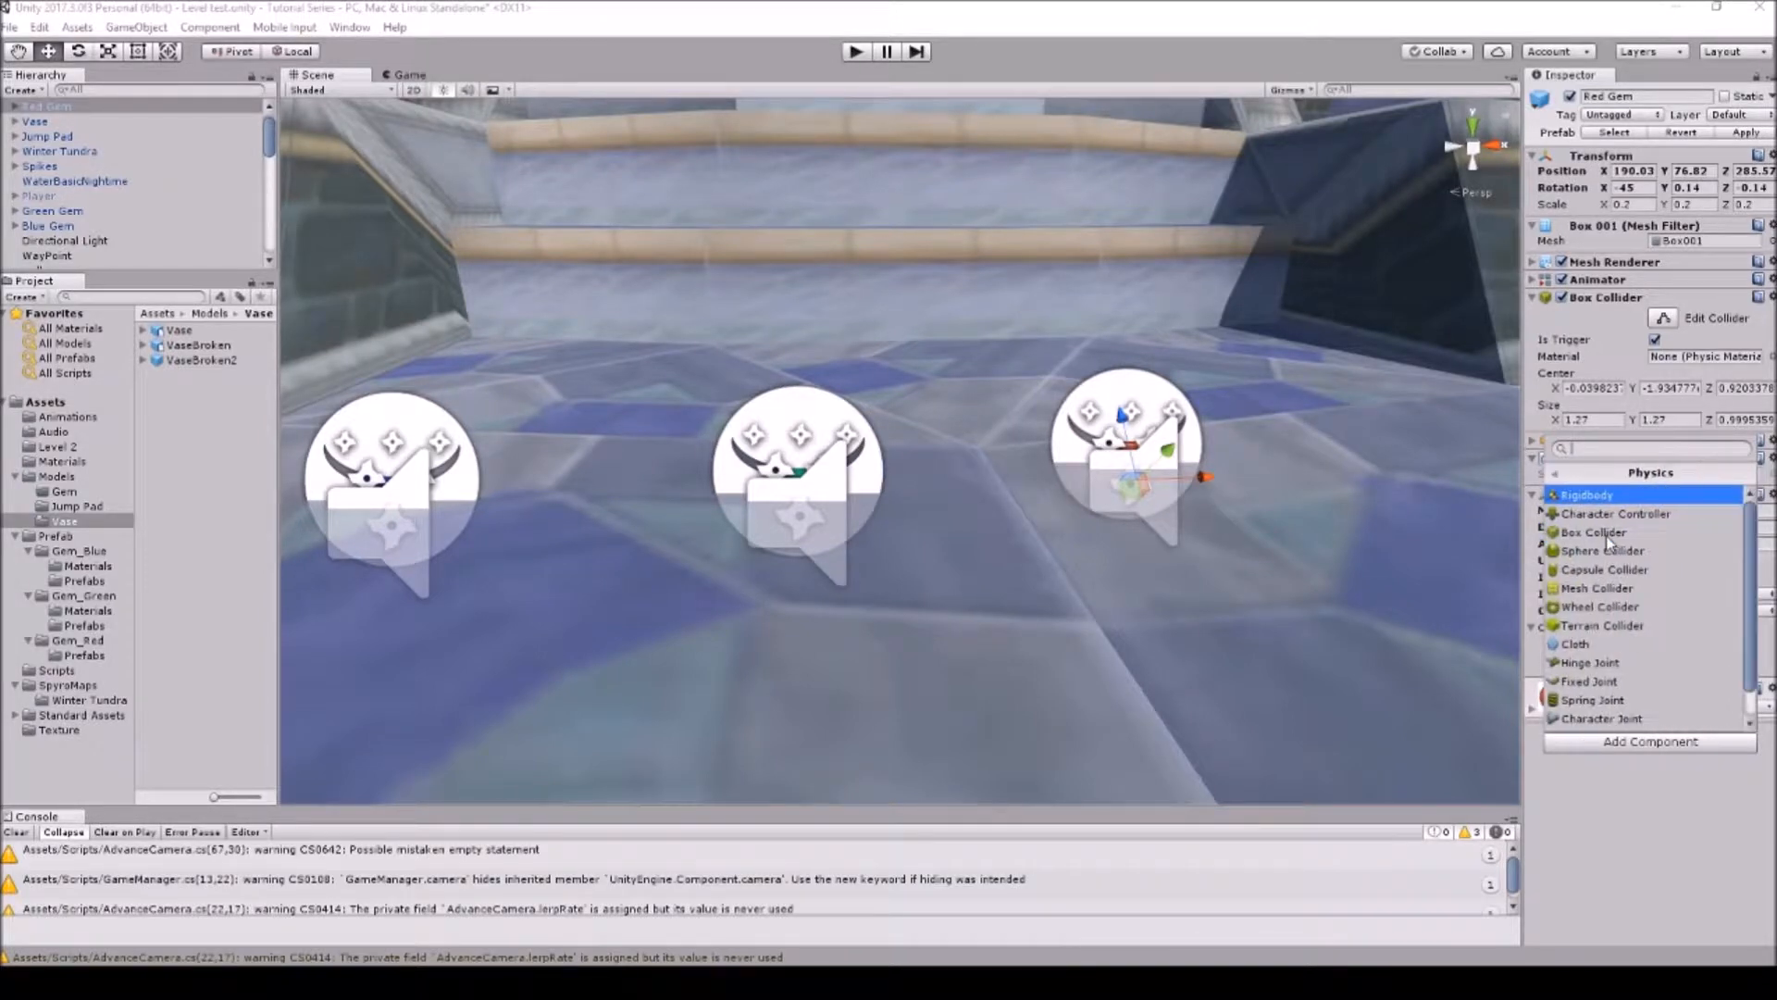
click(1624, 589)
click(1655, 697)
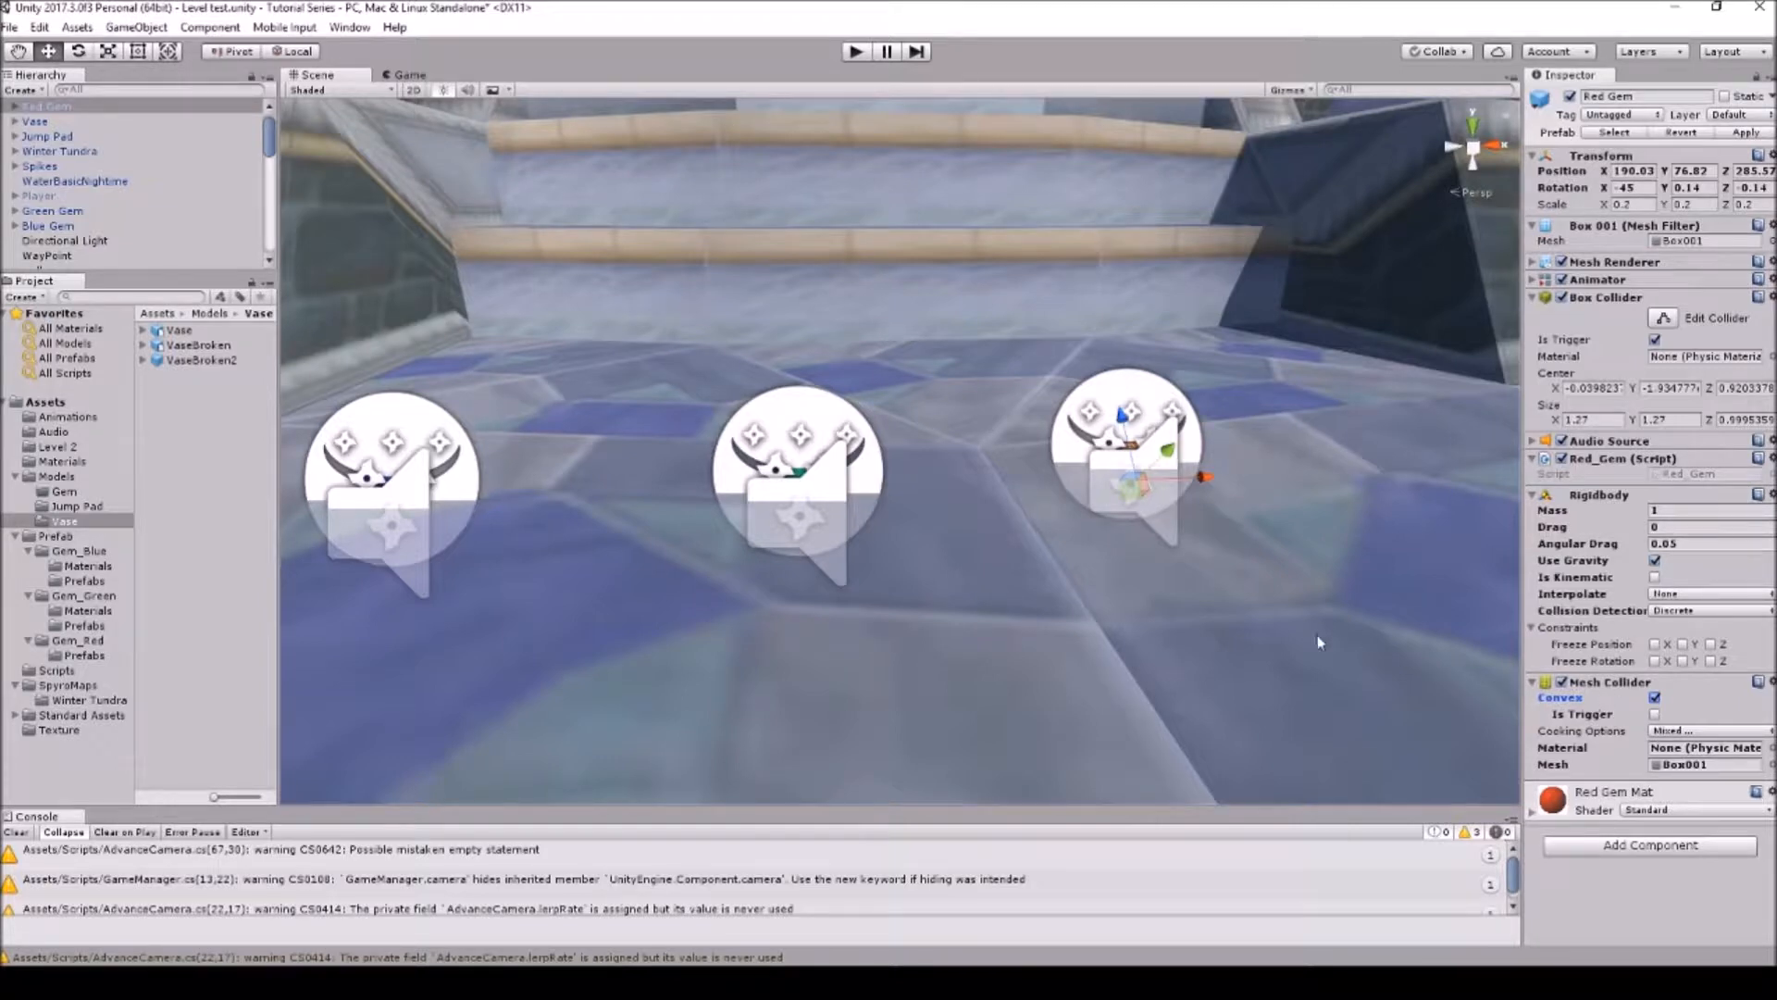
Step: Select the blue gem in the scene and add a Rigidbody component to it
right_drag(1153, 508, 1058, 496)
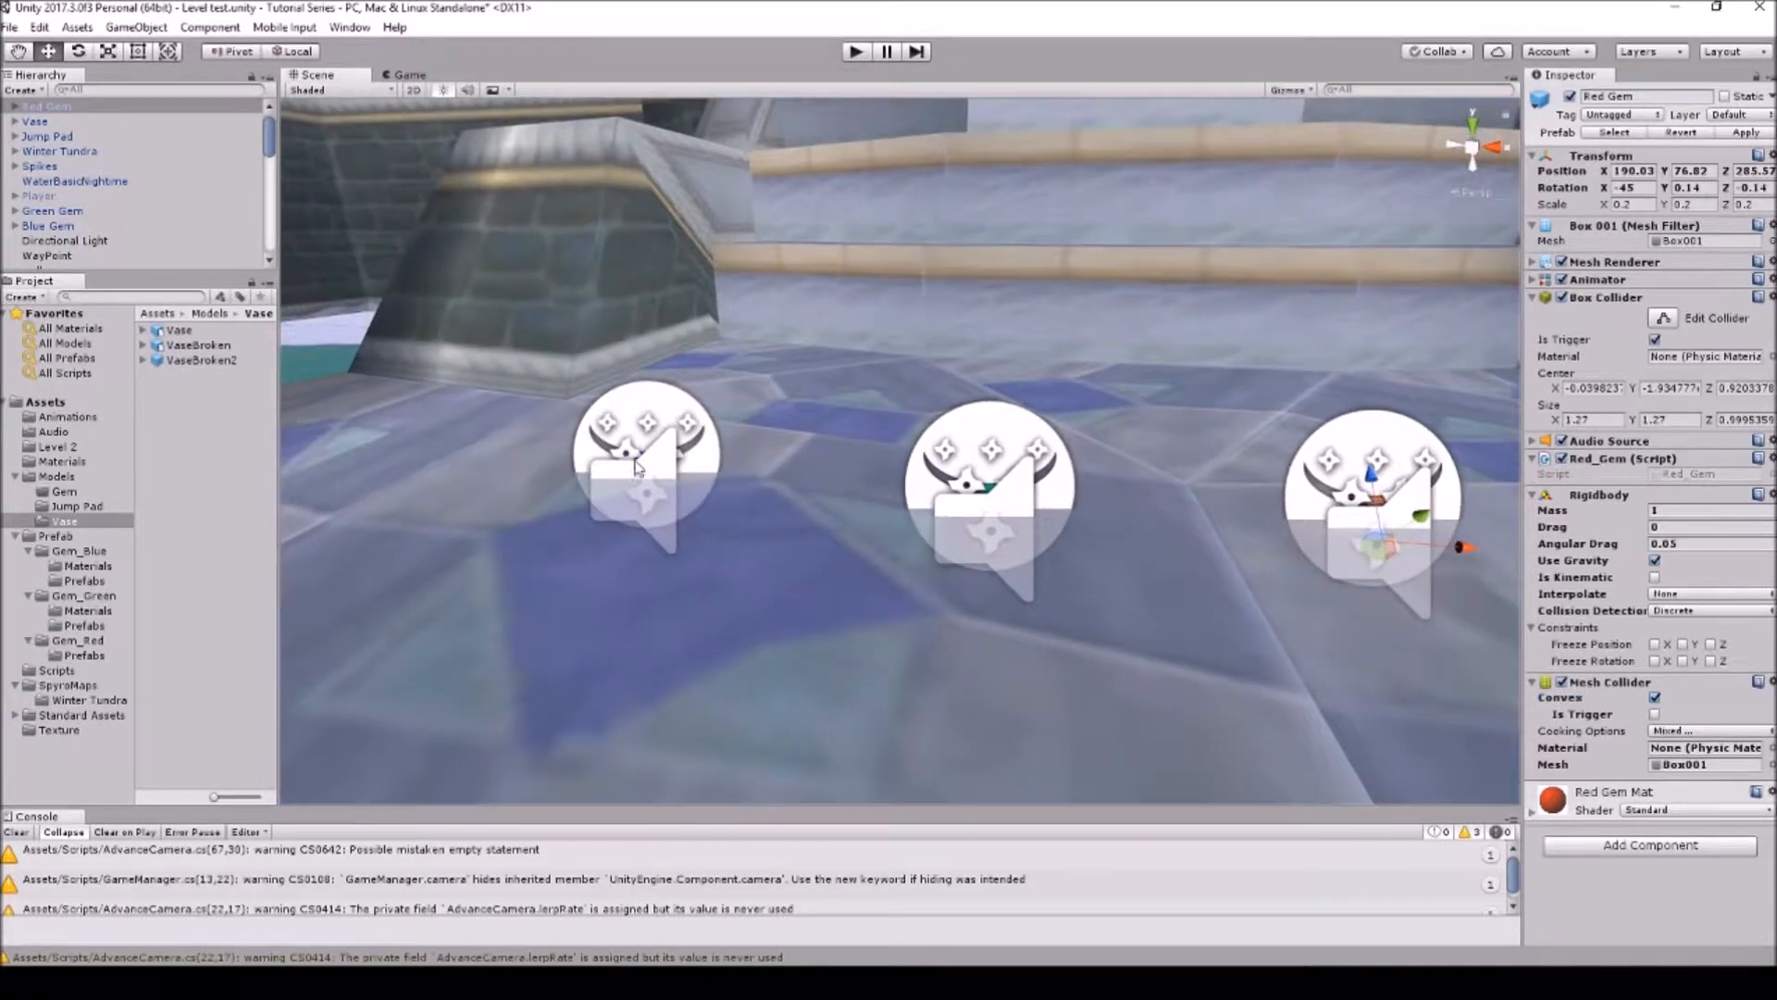
click(642, 463)
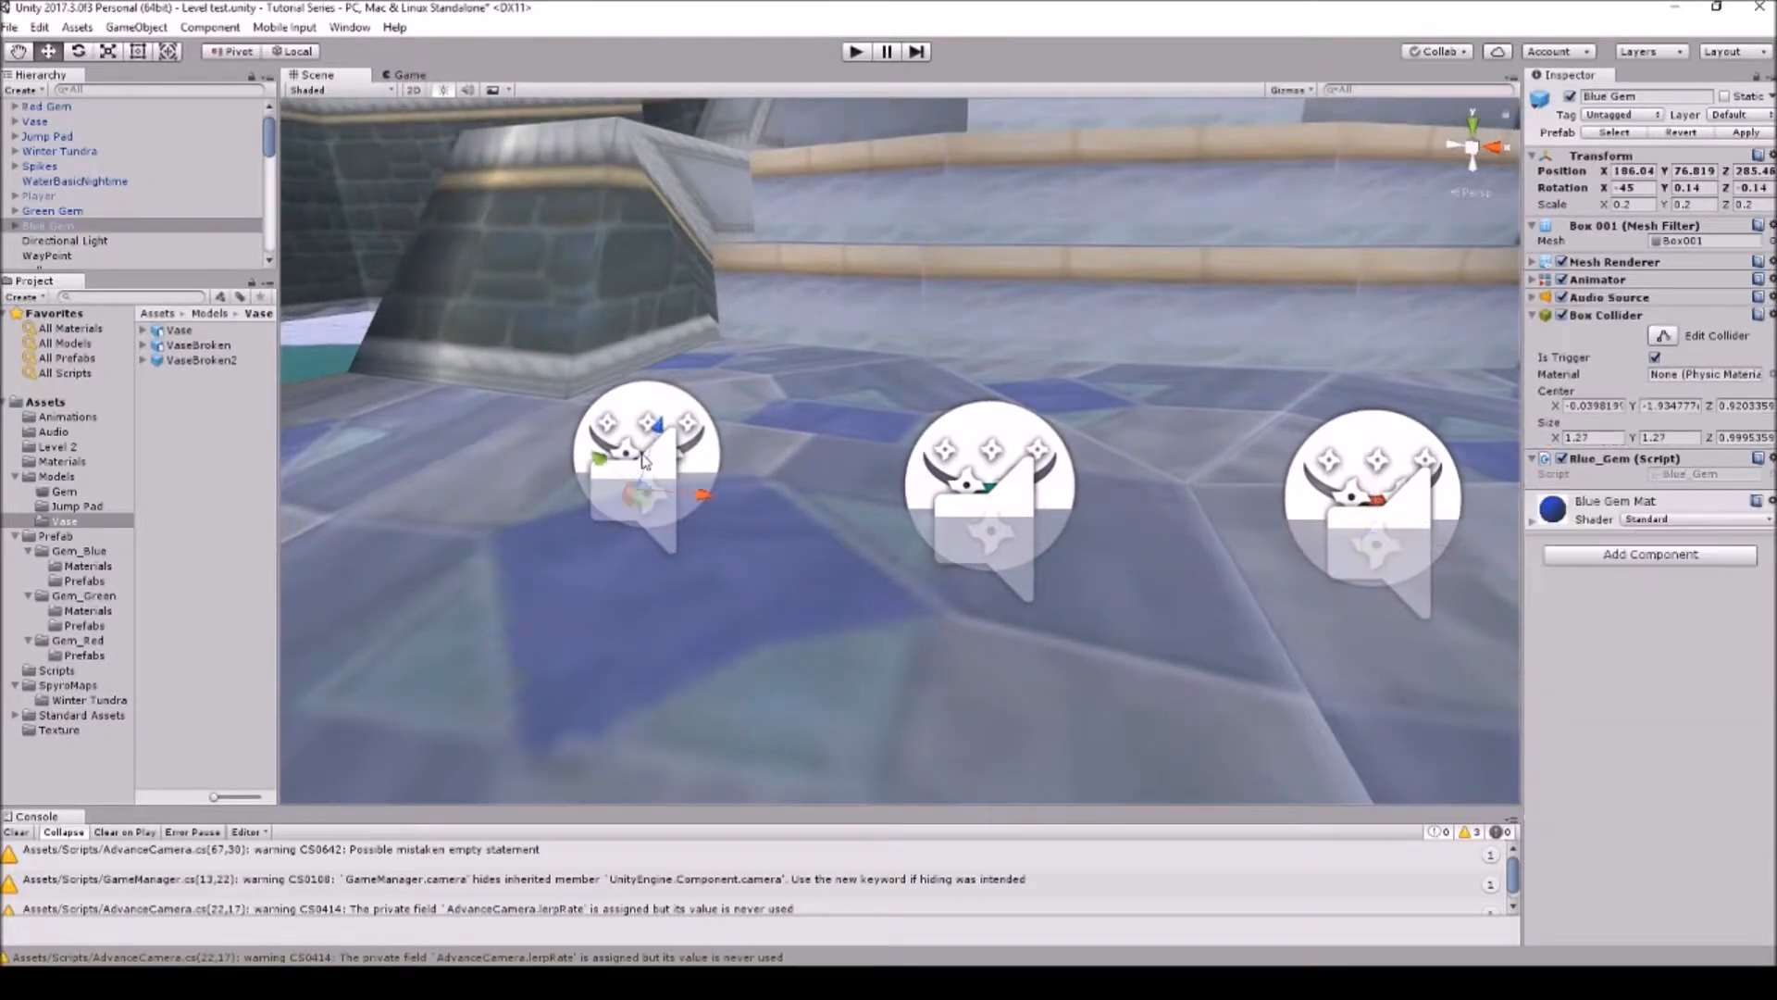
click(1650, 554)
click(1595, 665)
click(1627, 629)
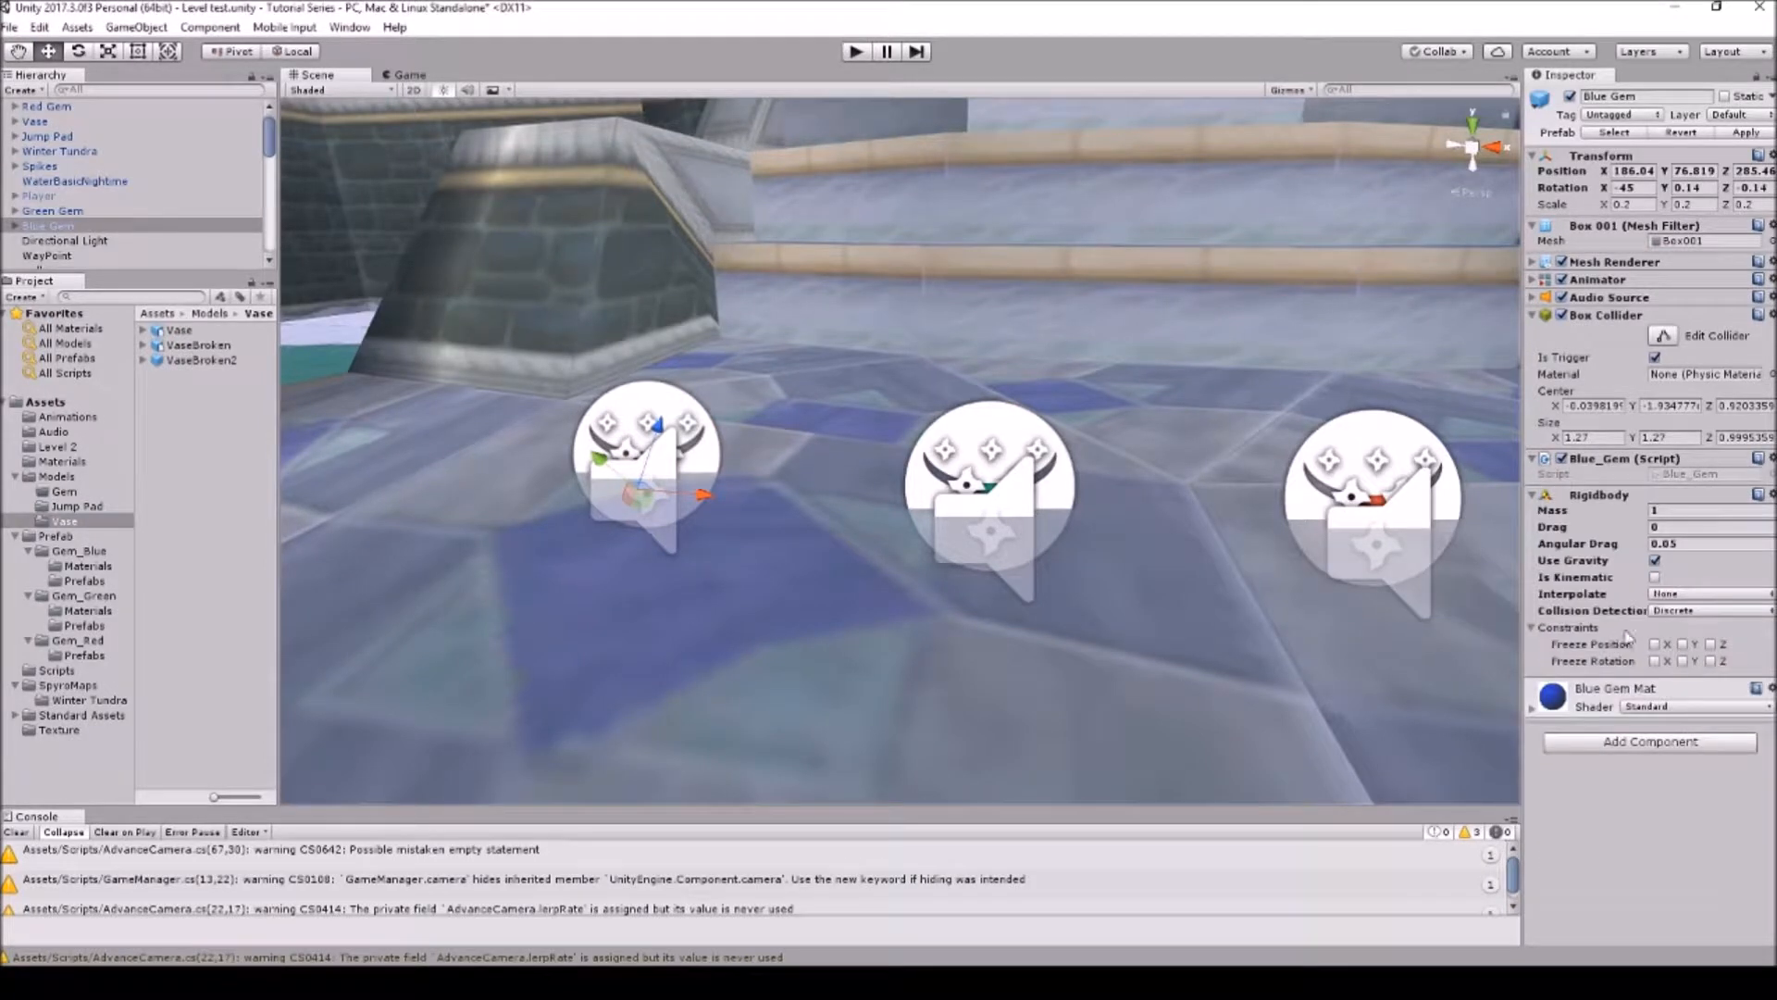
Step: Add a Mesh Collider with Convex enabled to the blue gem and briefly test-run the scene
click(1649, 743)
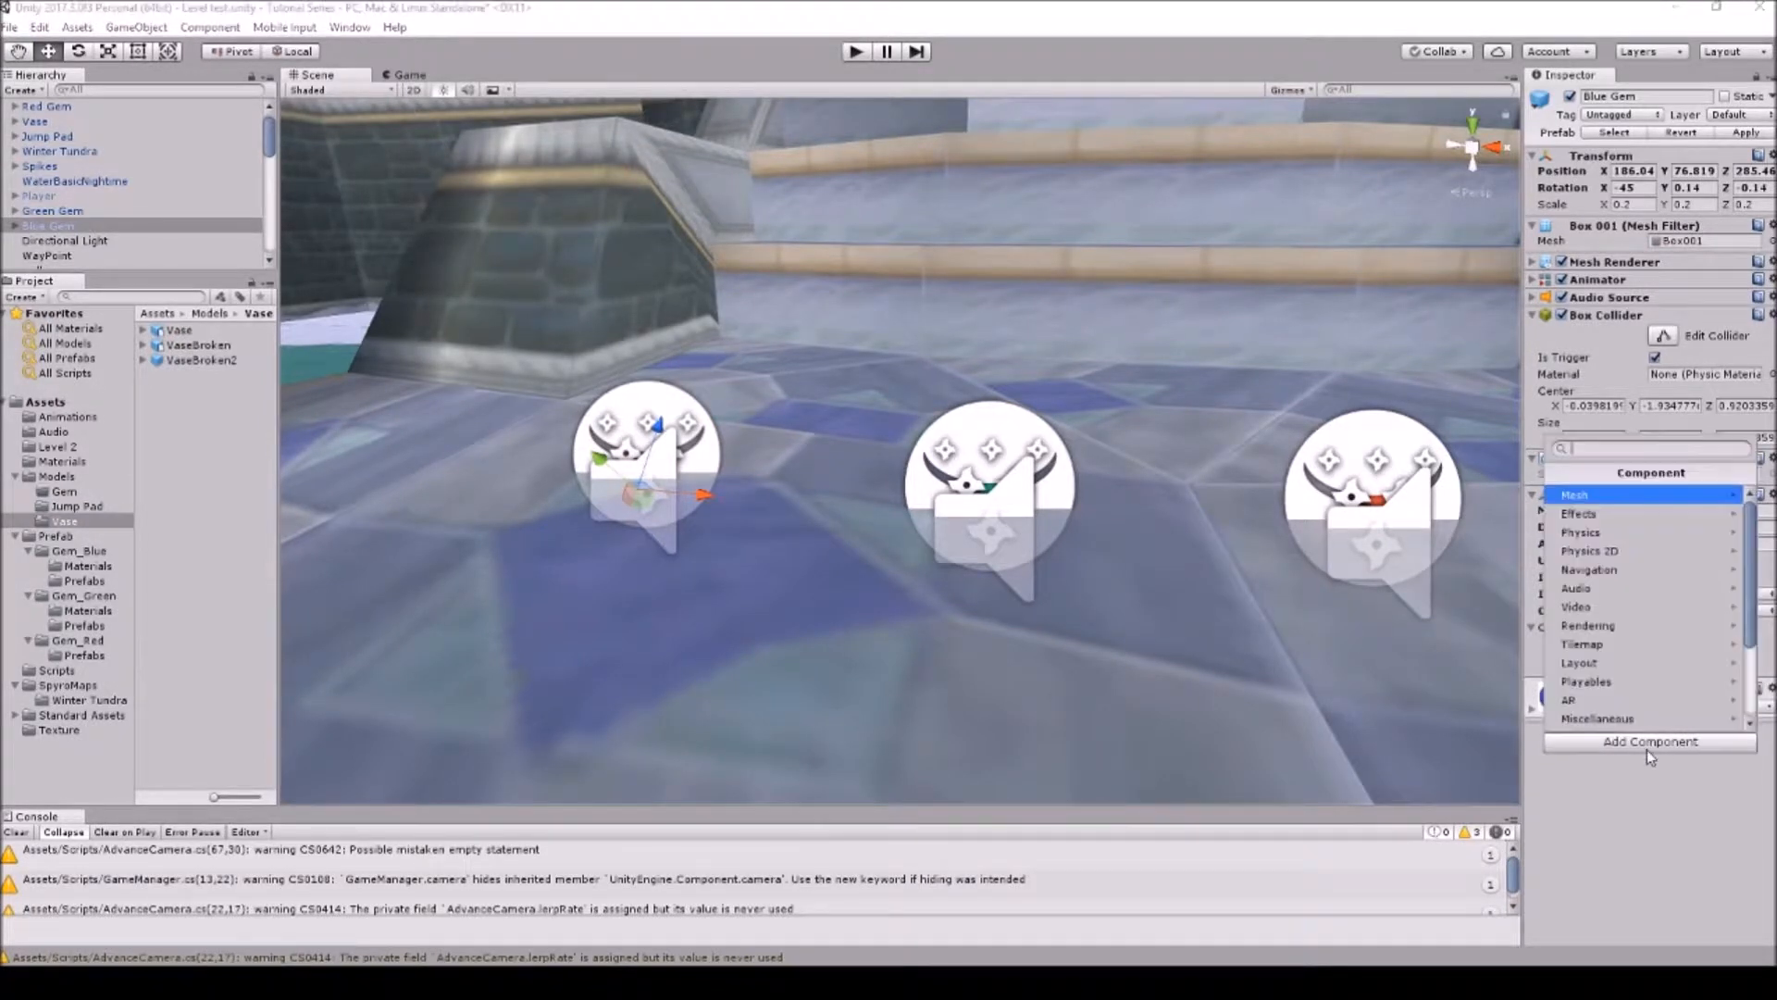
click(1618, 537)
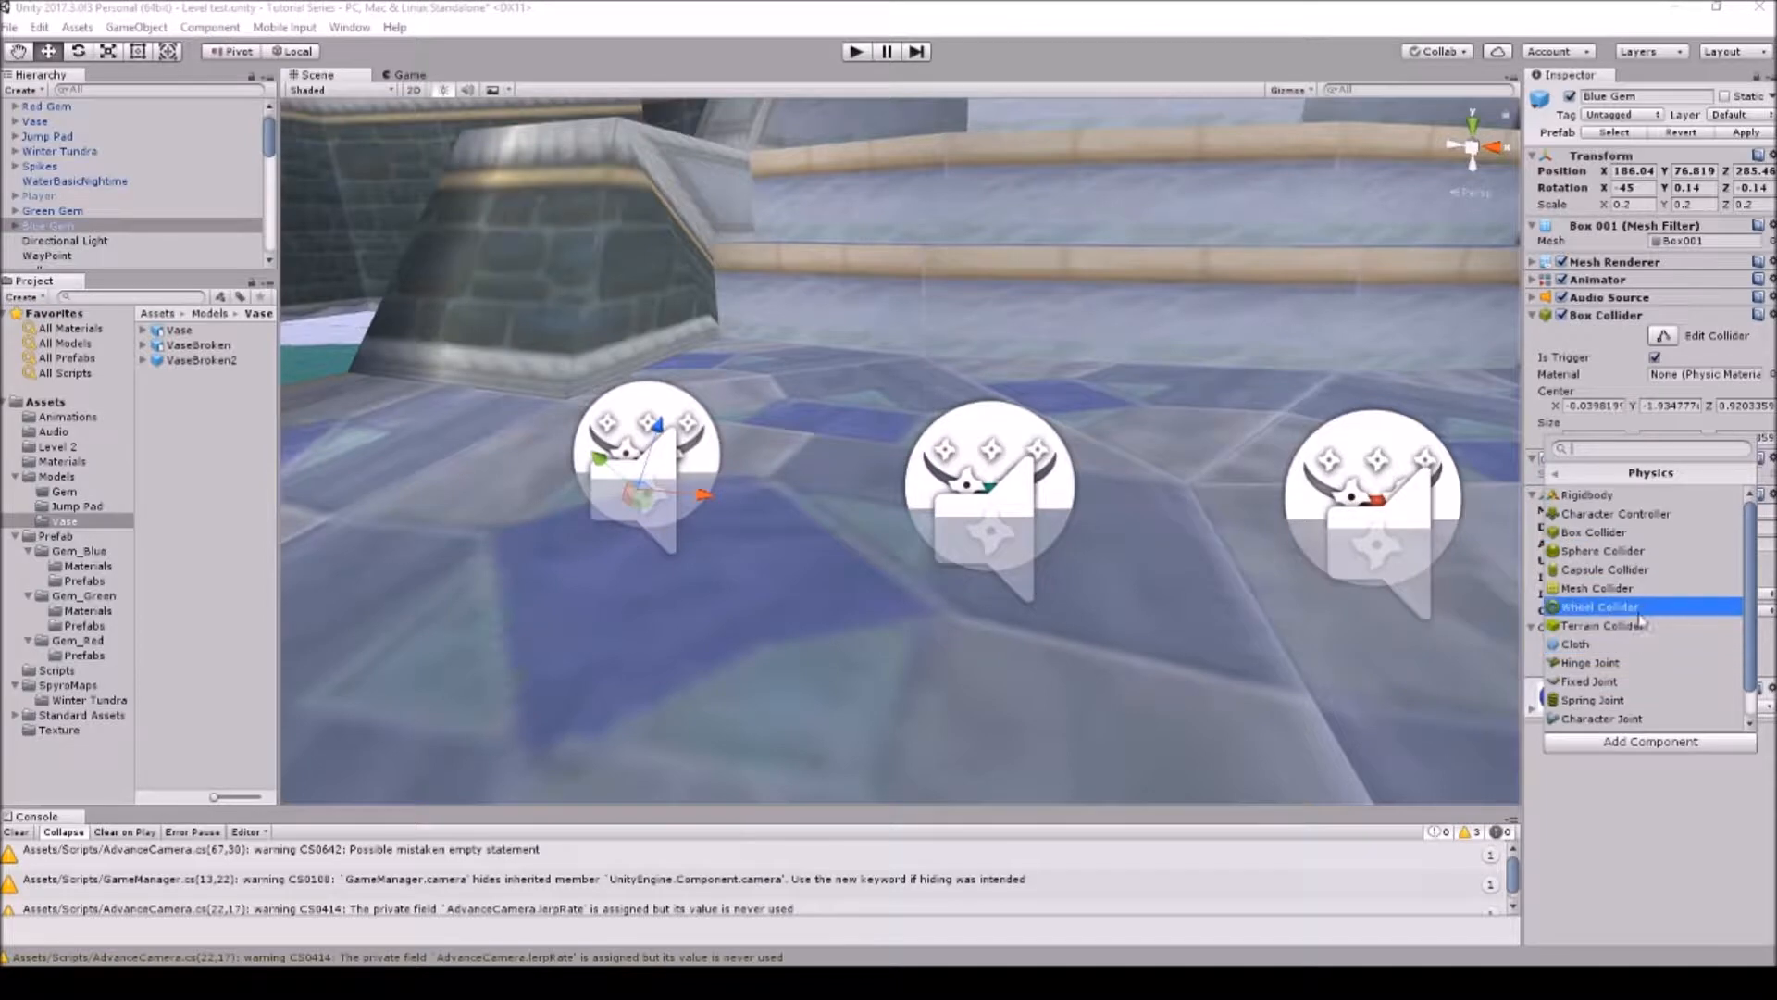
click(1624, 595)
click(1654, 698)
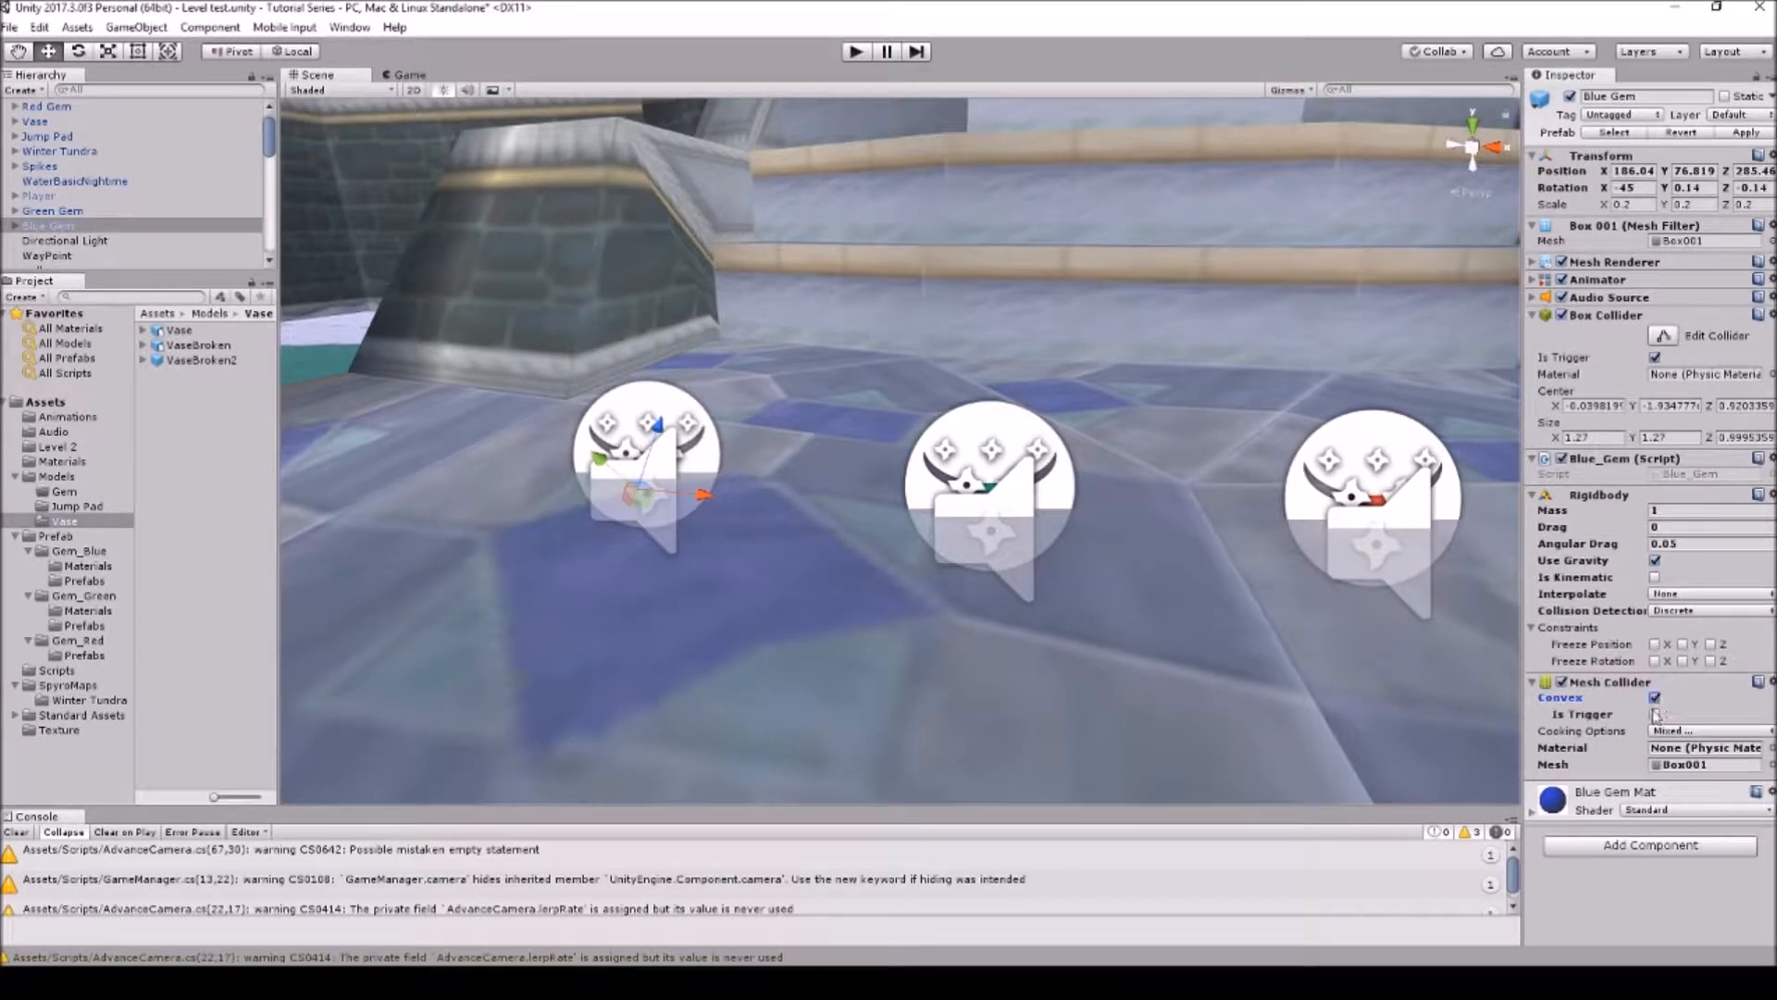
click(859, 53)
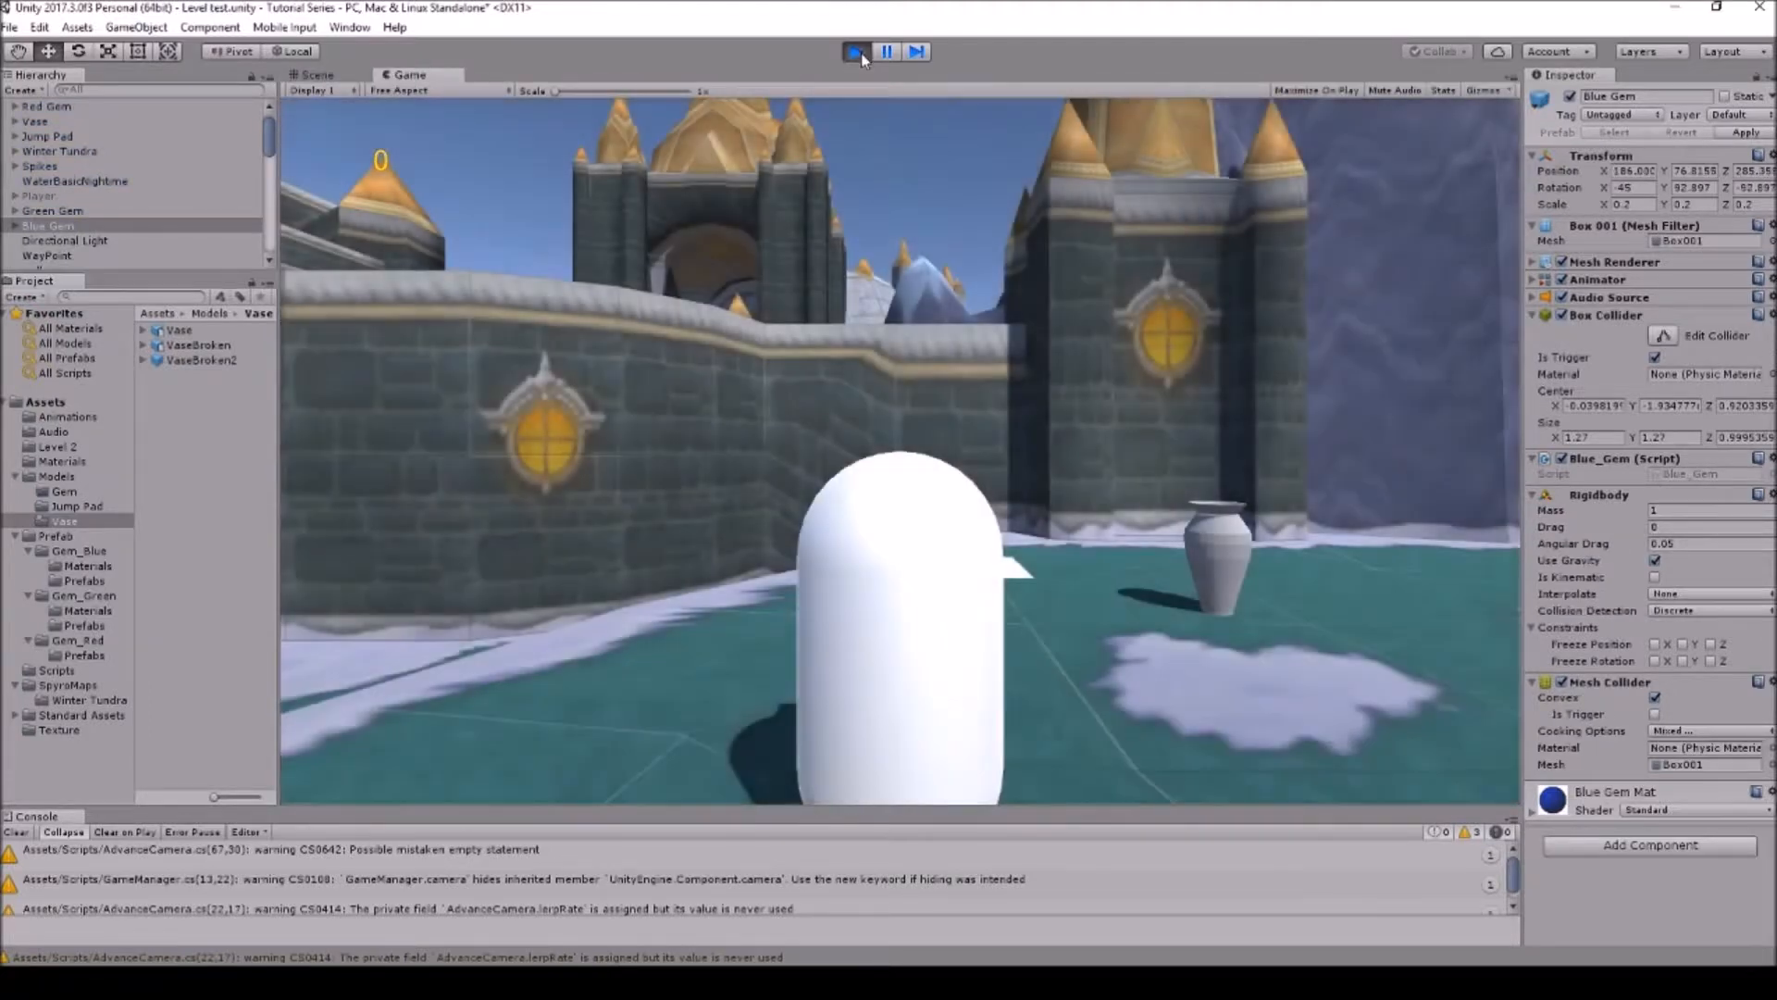
click(860, 53)
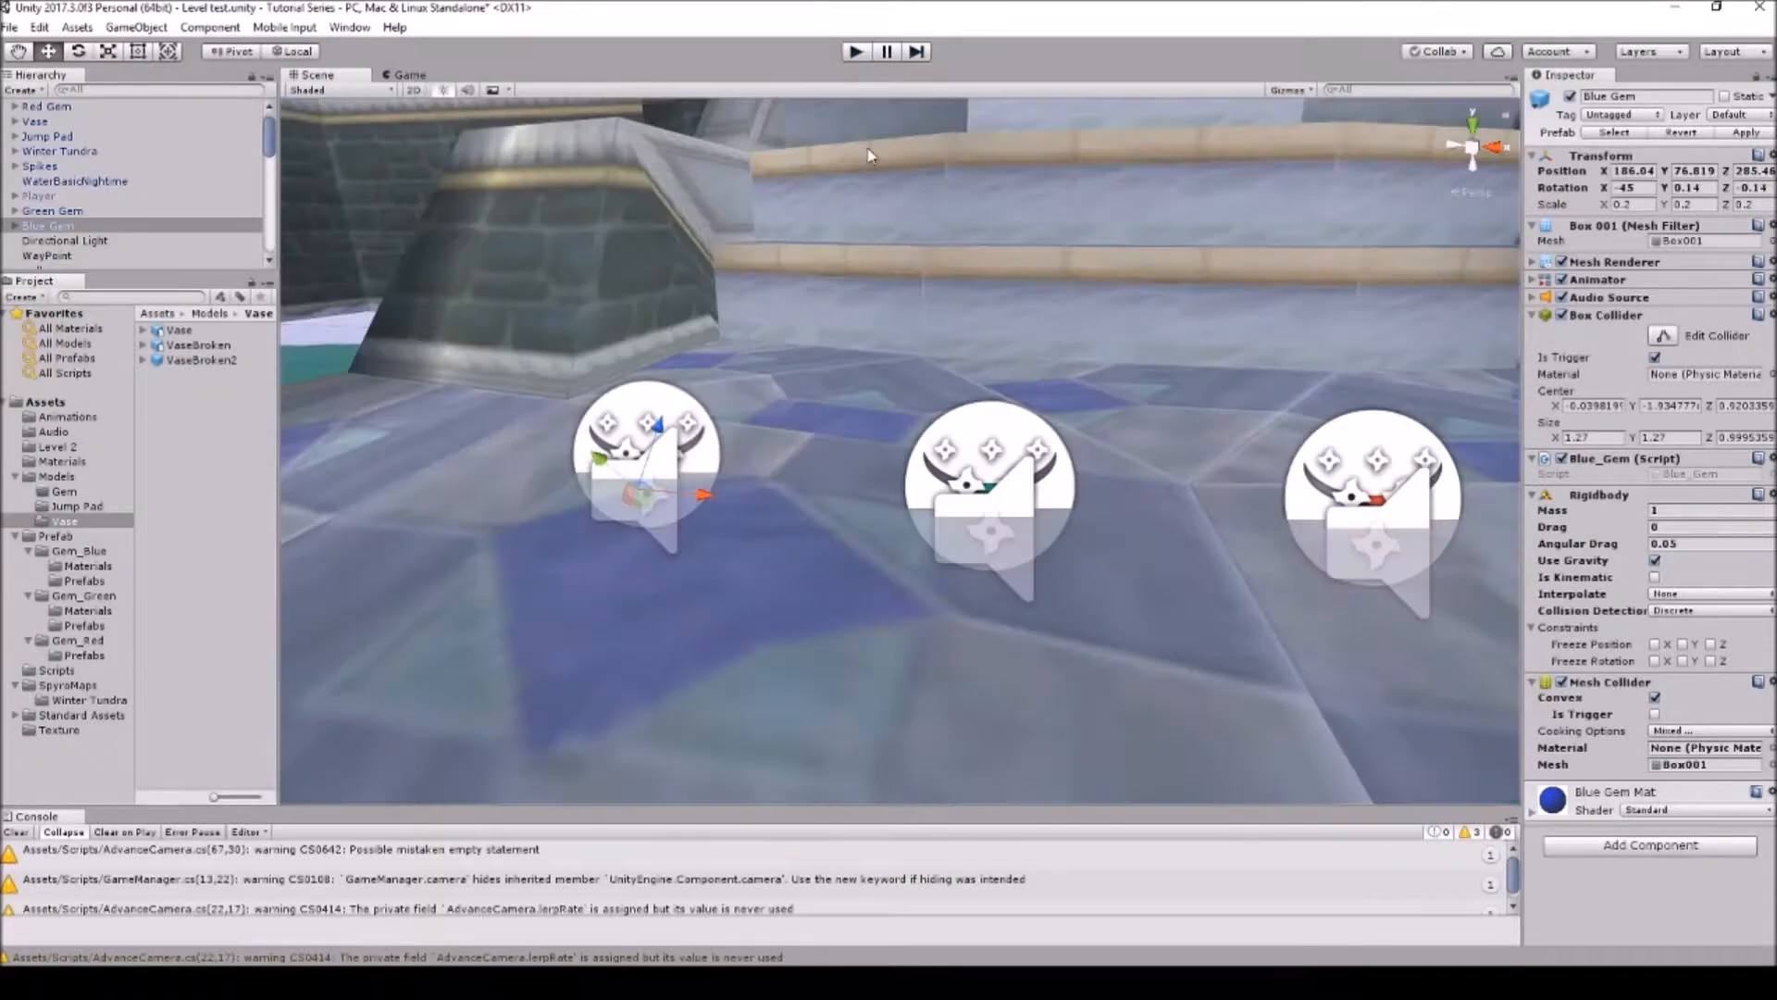
Step: Save the scene's blue gem as a new prefab in Gem_Blue's Prefabs folder and delete the old Blue Gem prefab
click(85, 581)
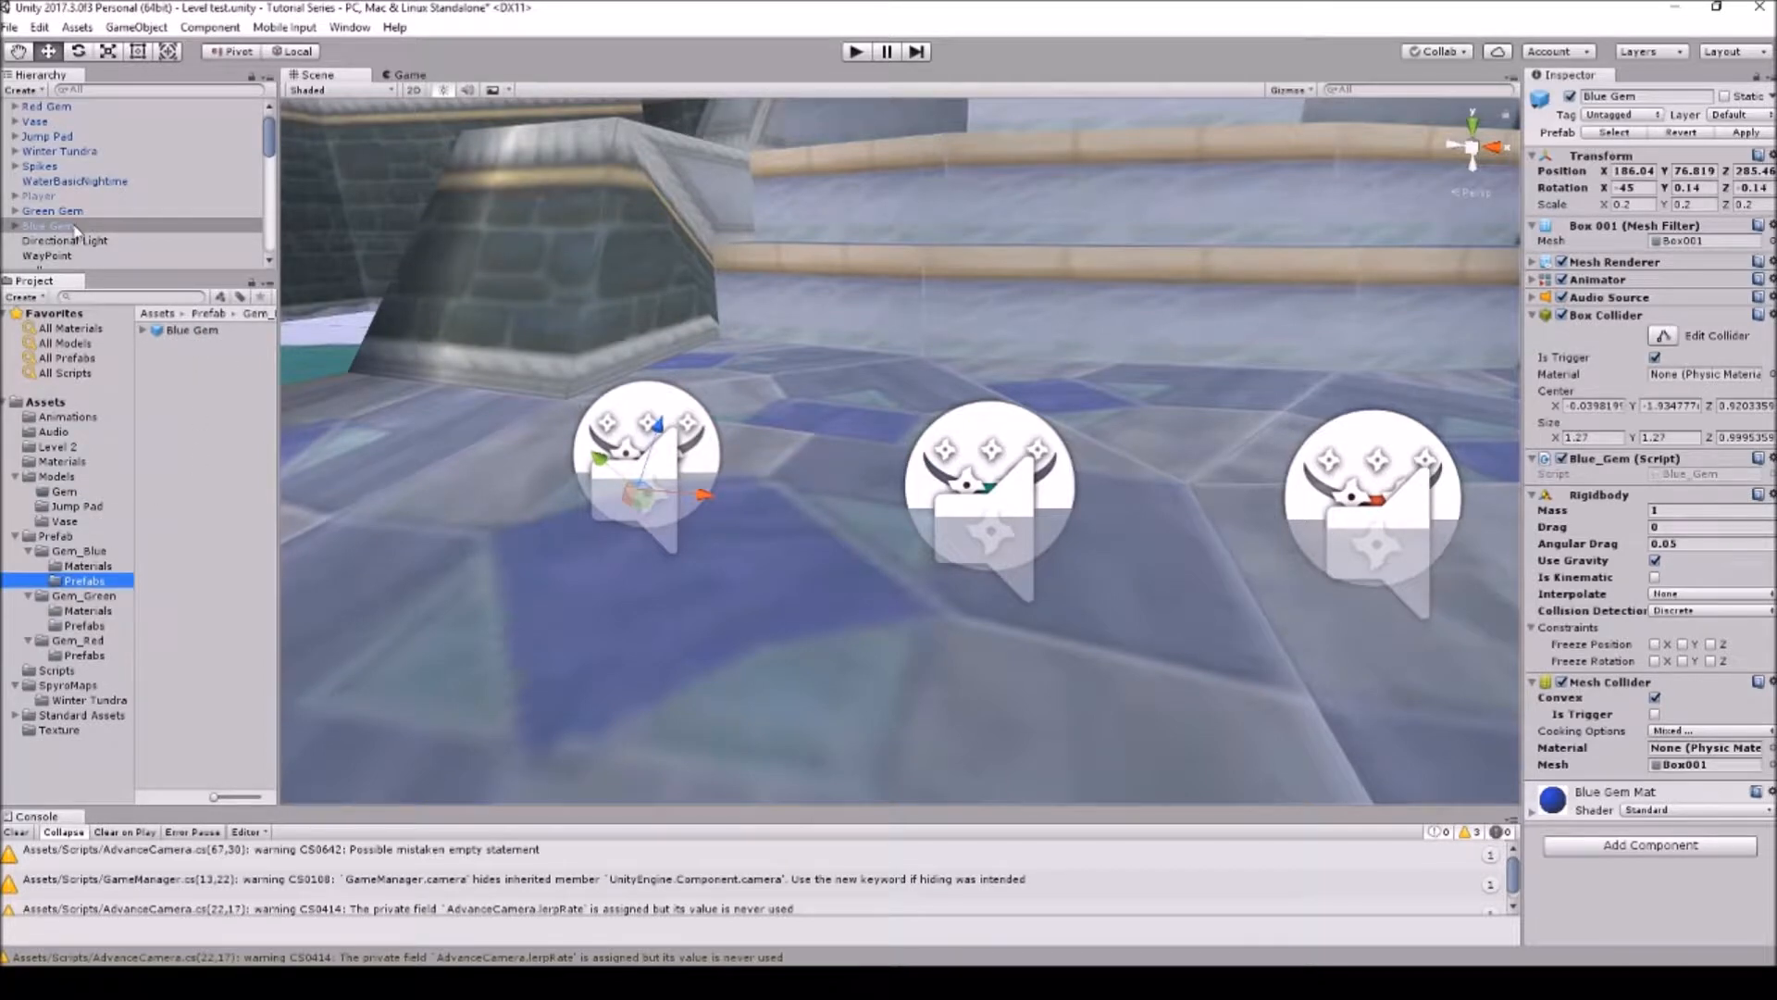
drag(76, 232, 203, 376)
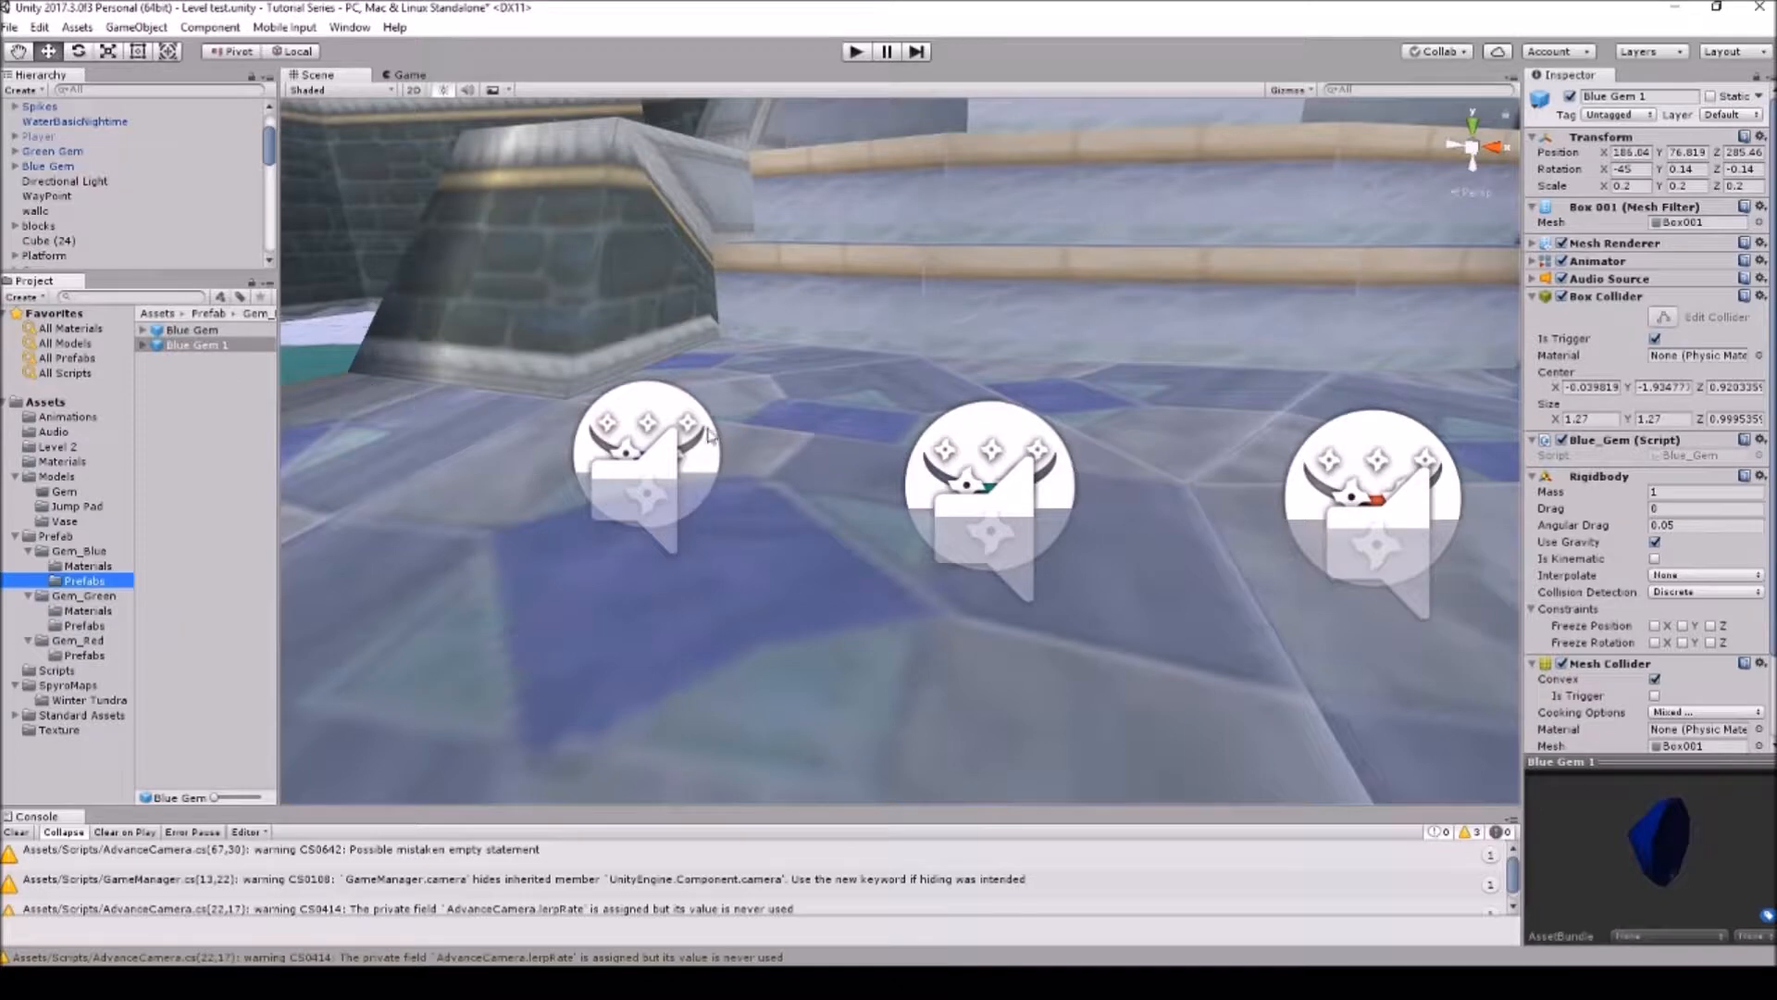
right_drag(693, 434, 640, 405)
click(190, 330)
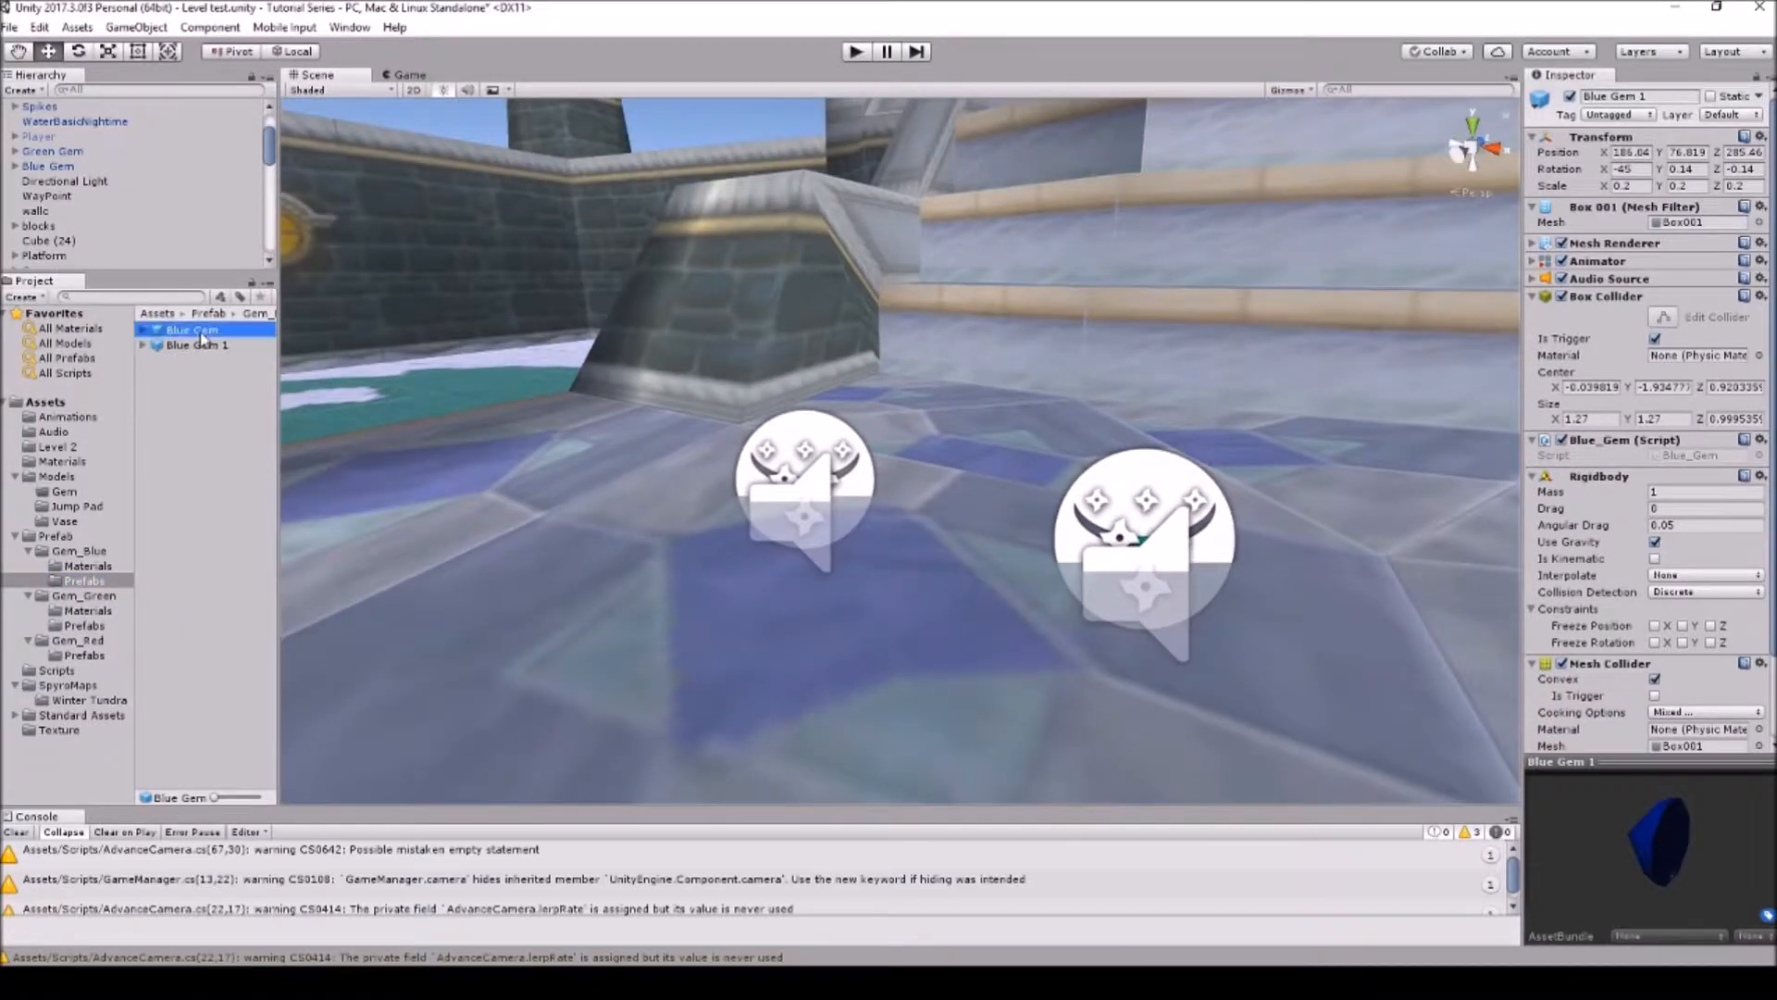
right_click(200, 331)
click(247, 403)
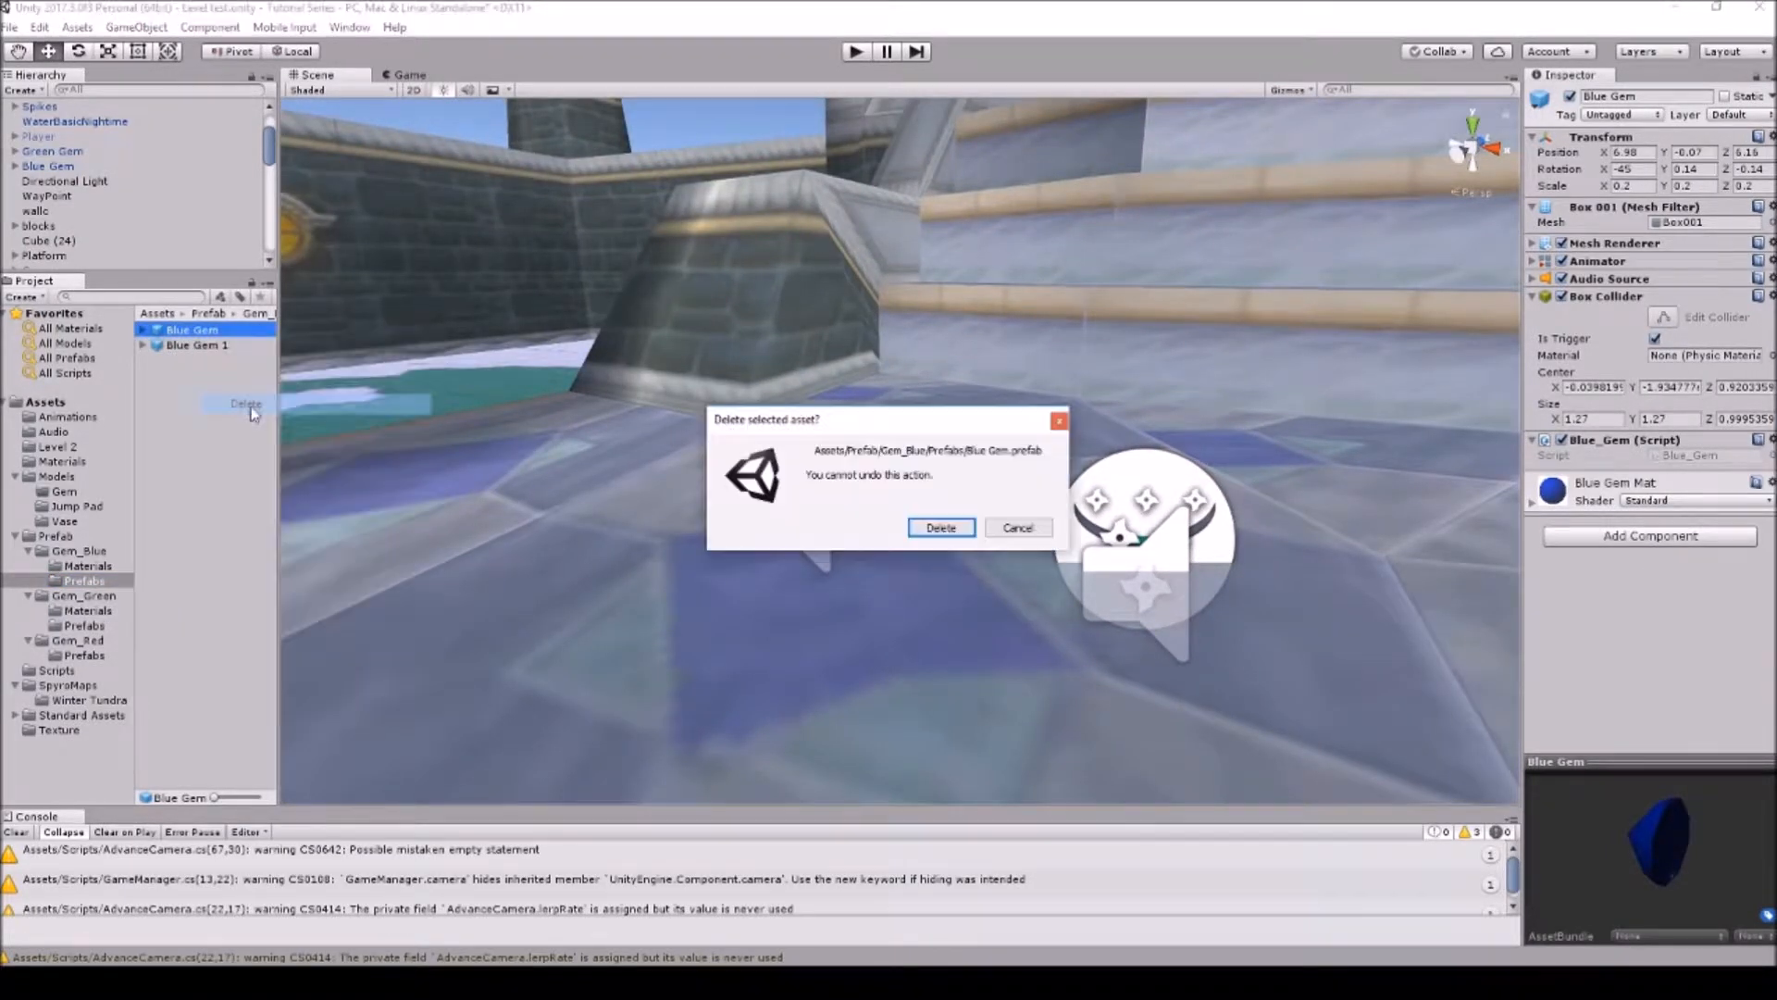
click(943, 533)
Step: Rename the remaining prefab in Gem_Blue's Prefabs folder to Blue Gem
scroll(782, 490, up, 8)
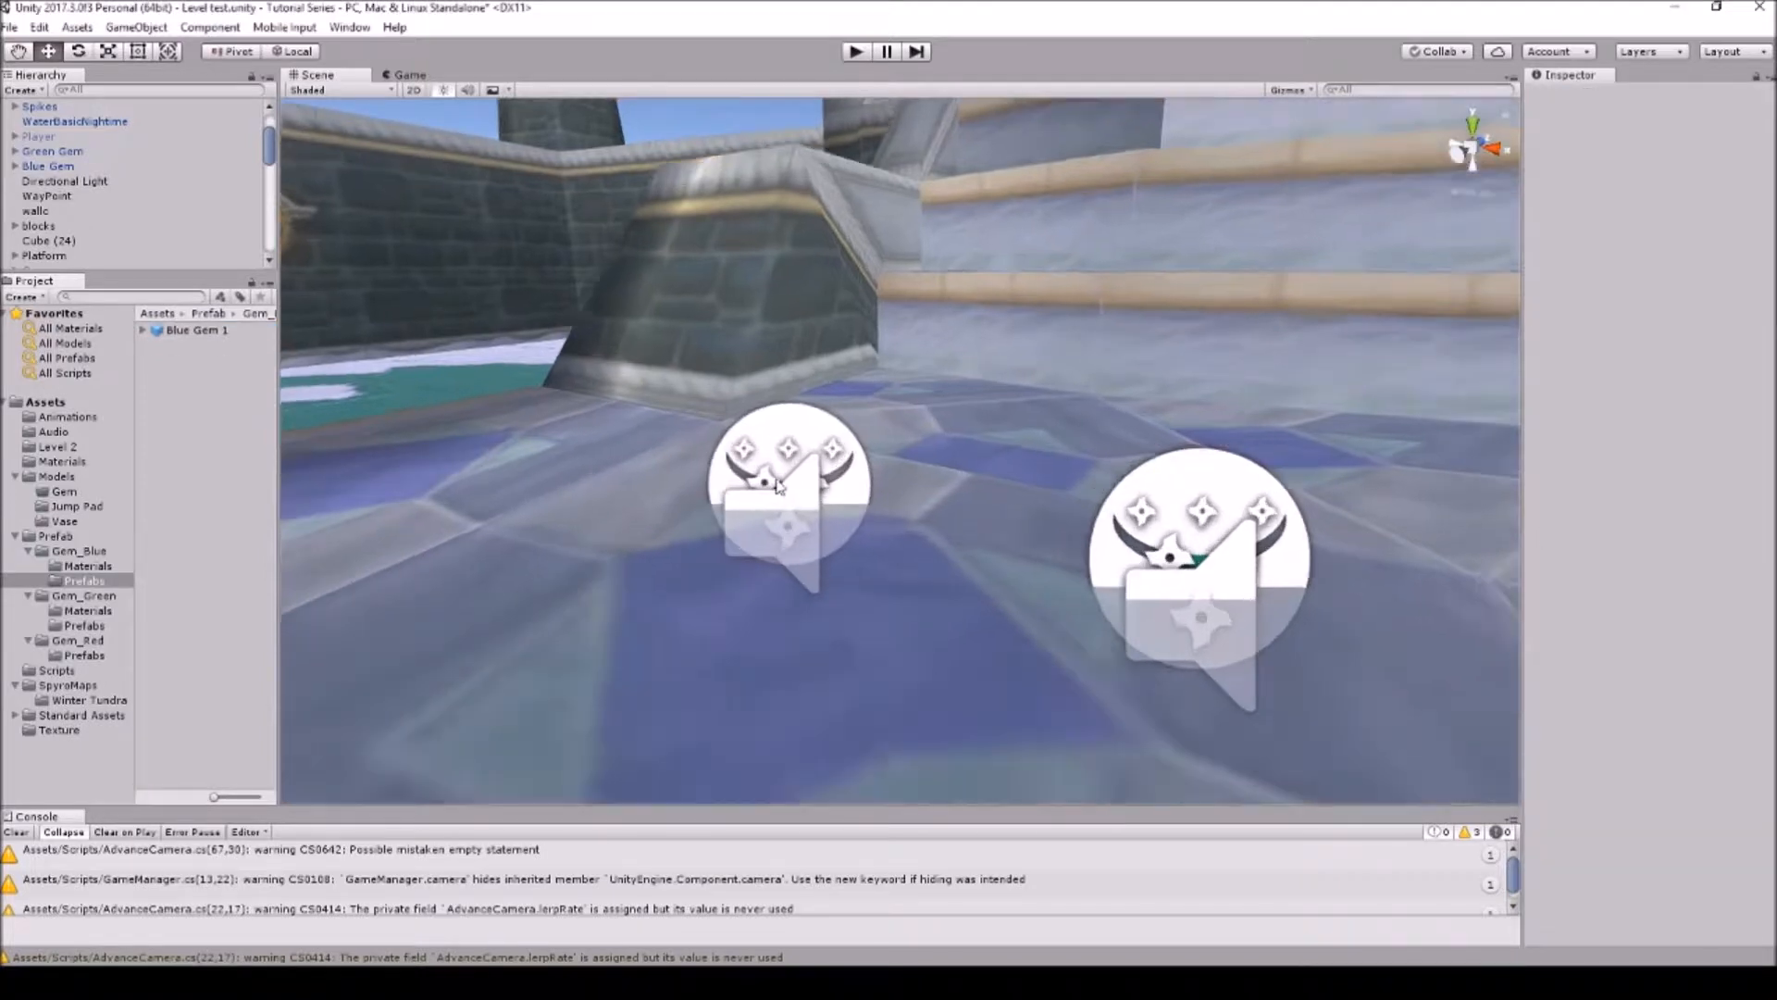
scroll(730, 469, down, 10)
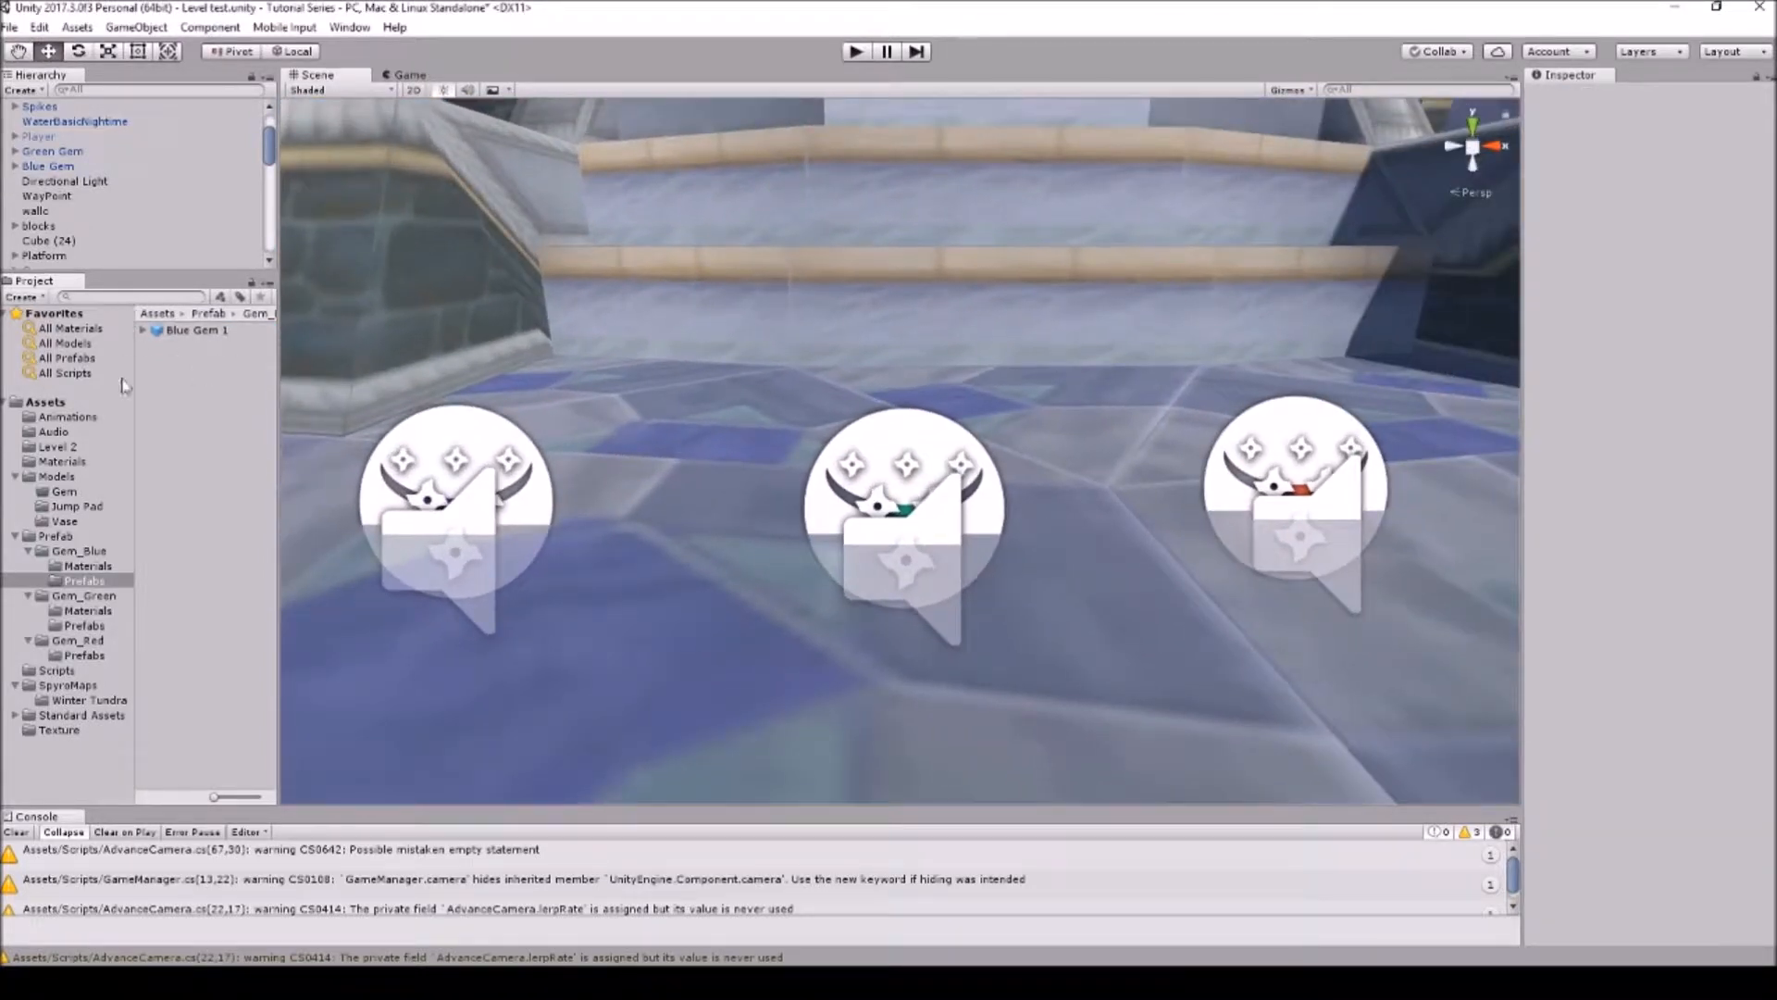
click(237, 333)
click(236, 333)
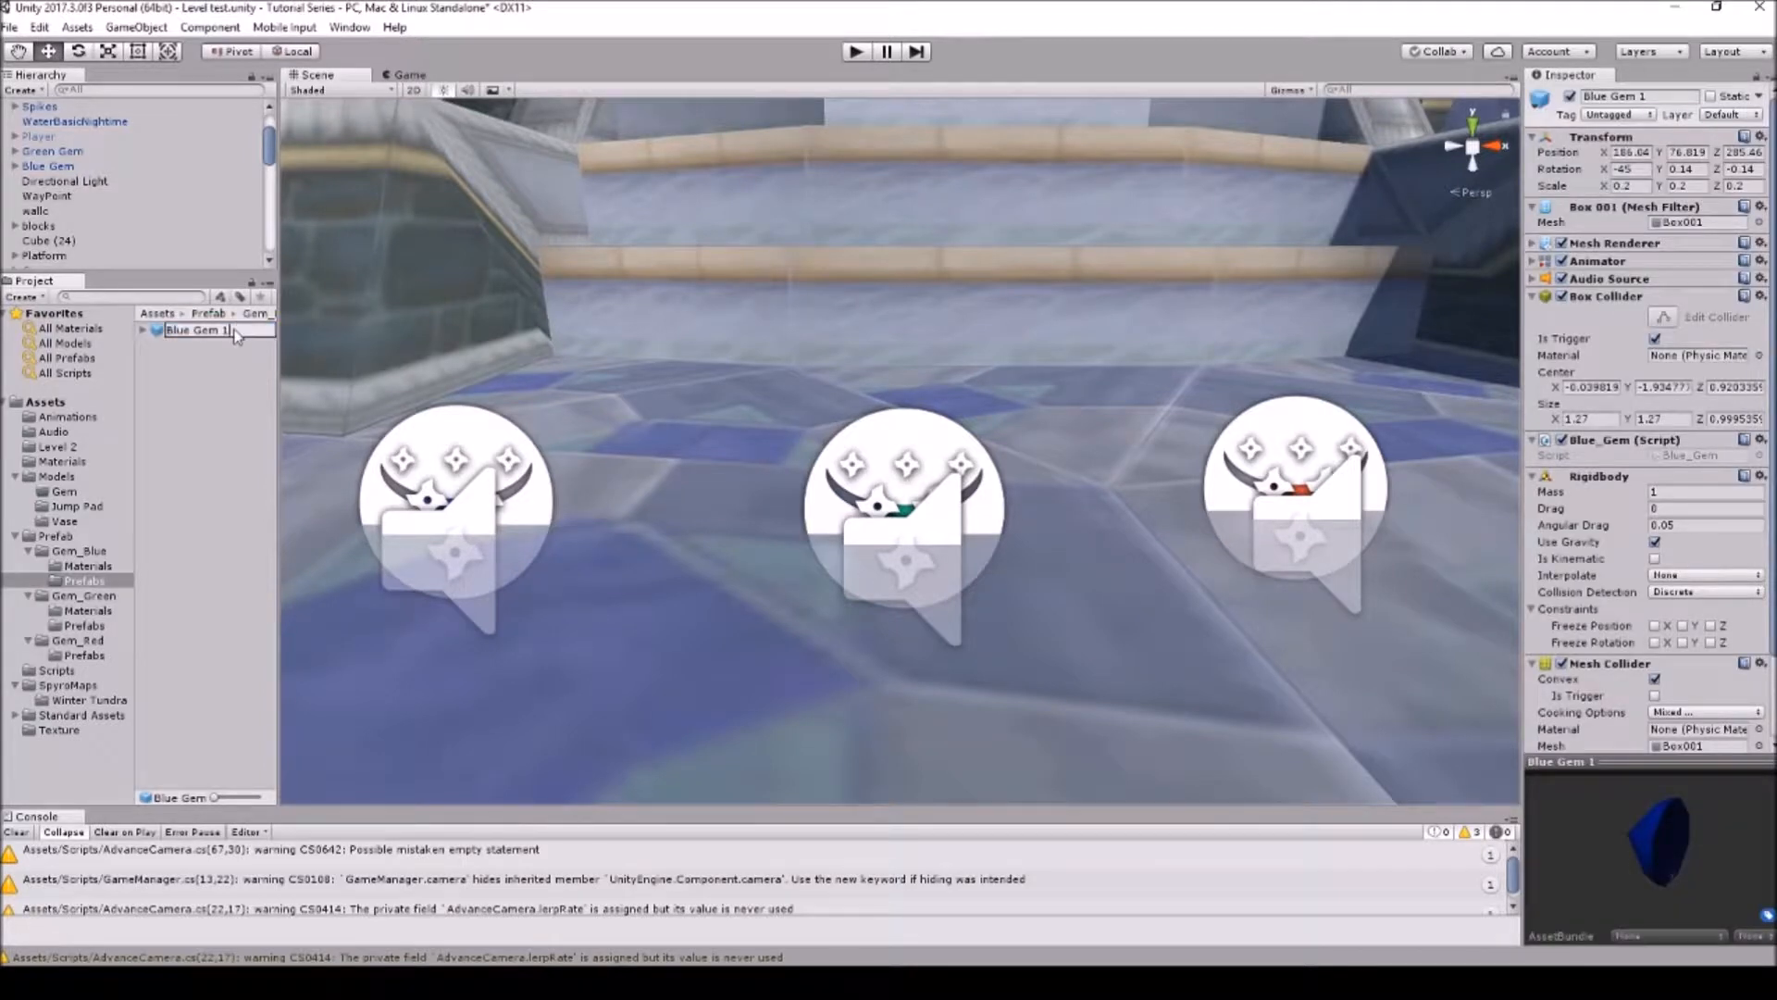
key(BackSpace)
key(BackSpace)
key(Return)
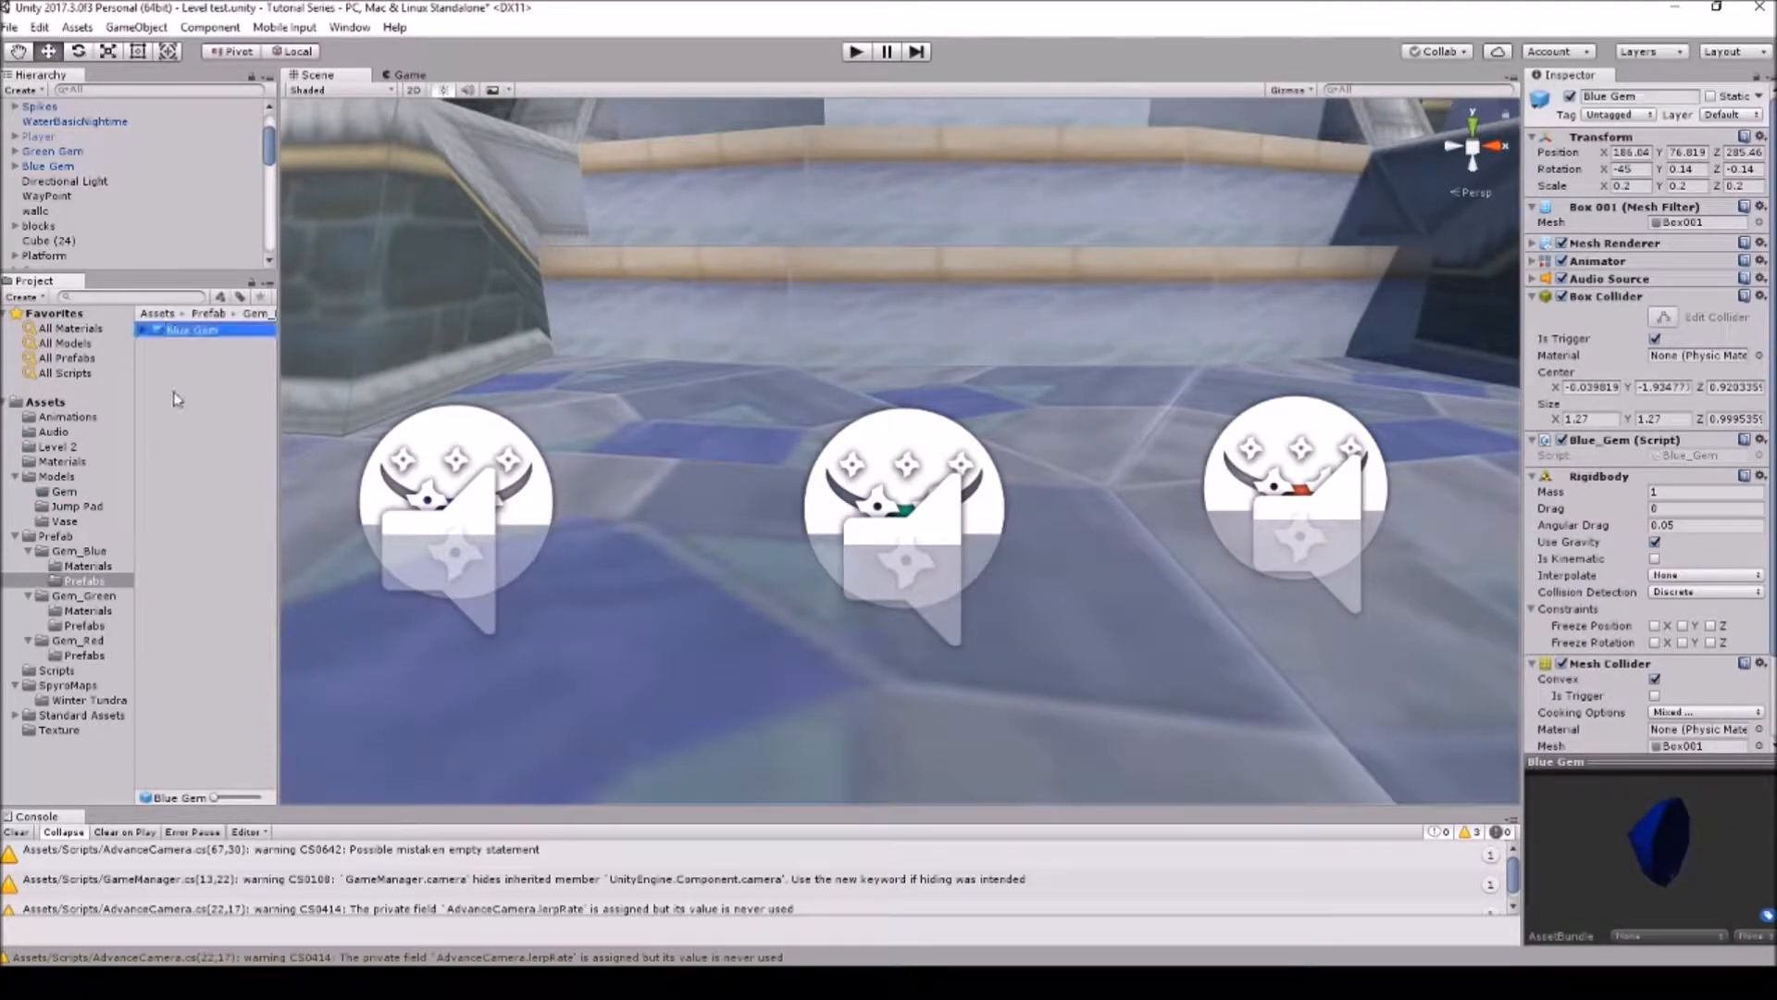
Step: Save the scene's red gem as a new prefab in Gem_Red's Prefabs folder and delete the old Red Gem prefab
click(82, 656)
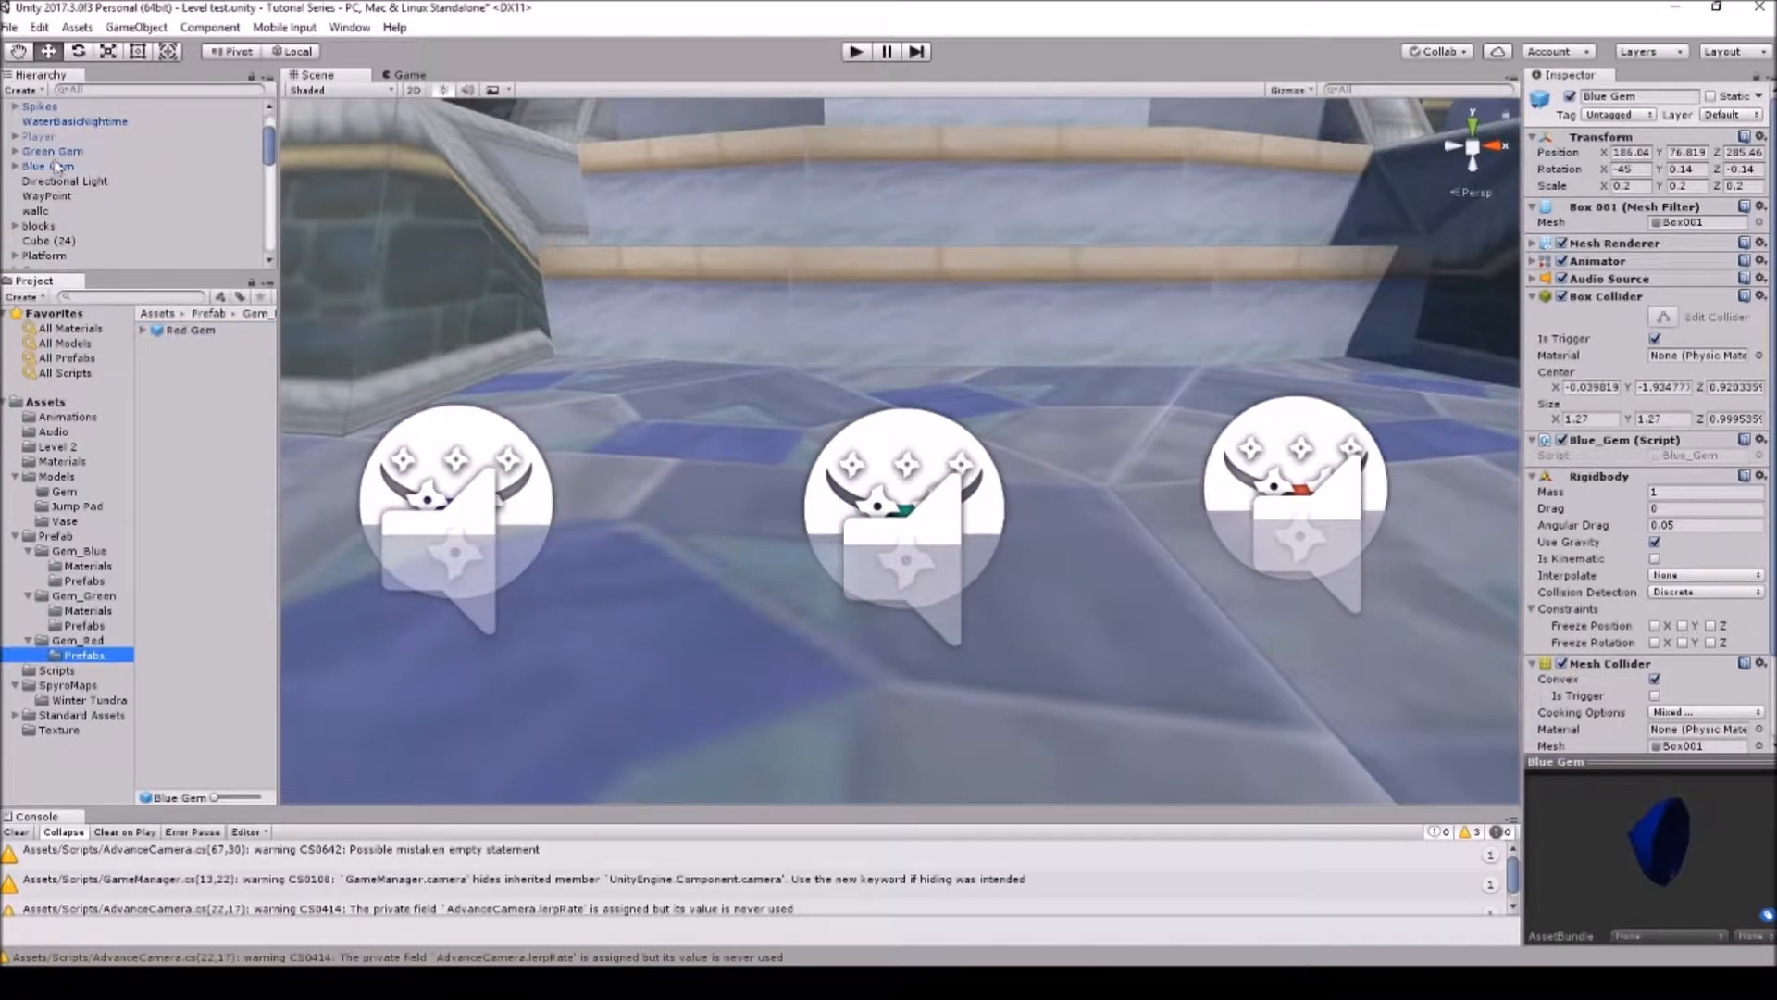
scroll(79, 185, down, 3)
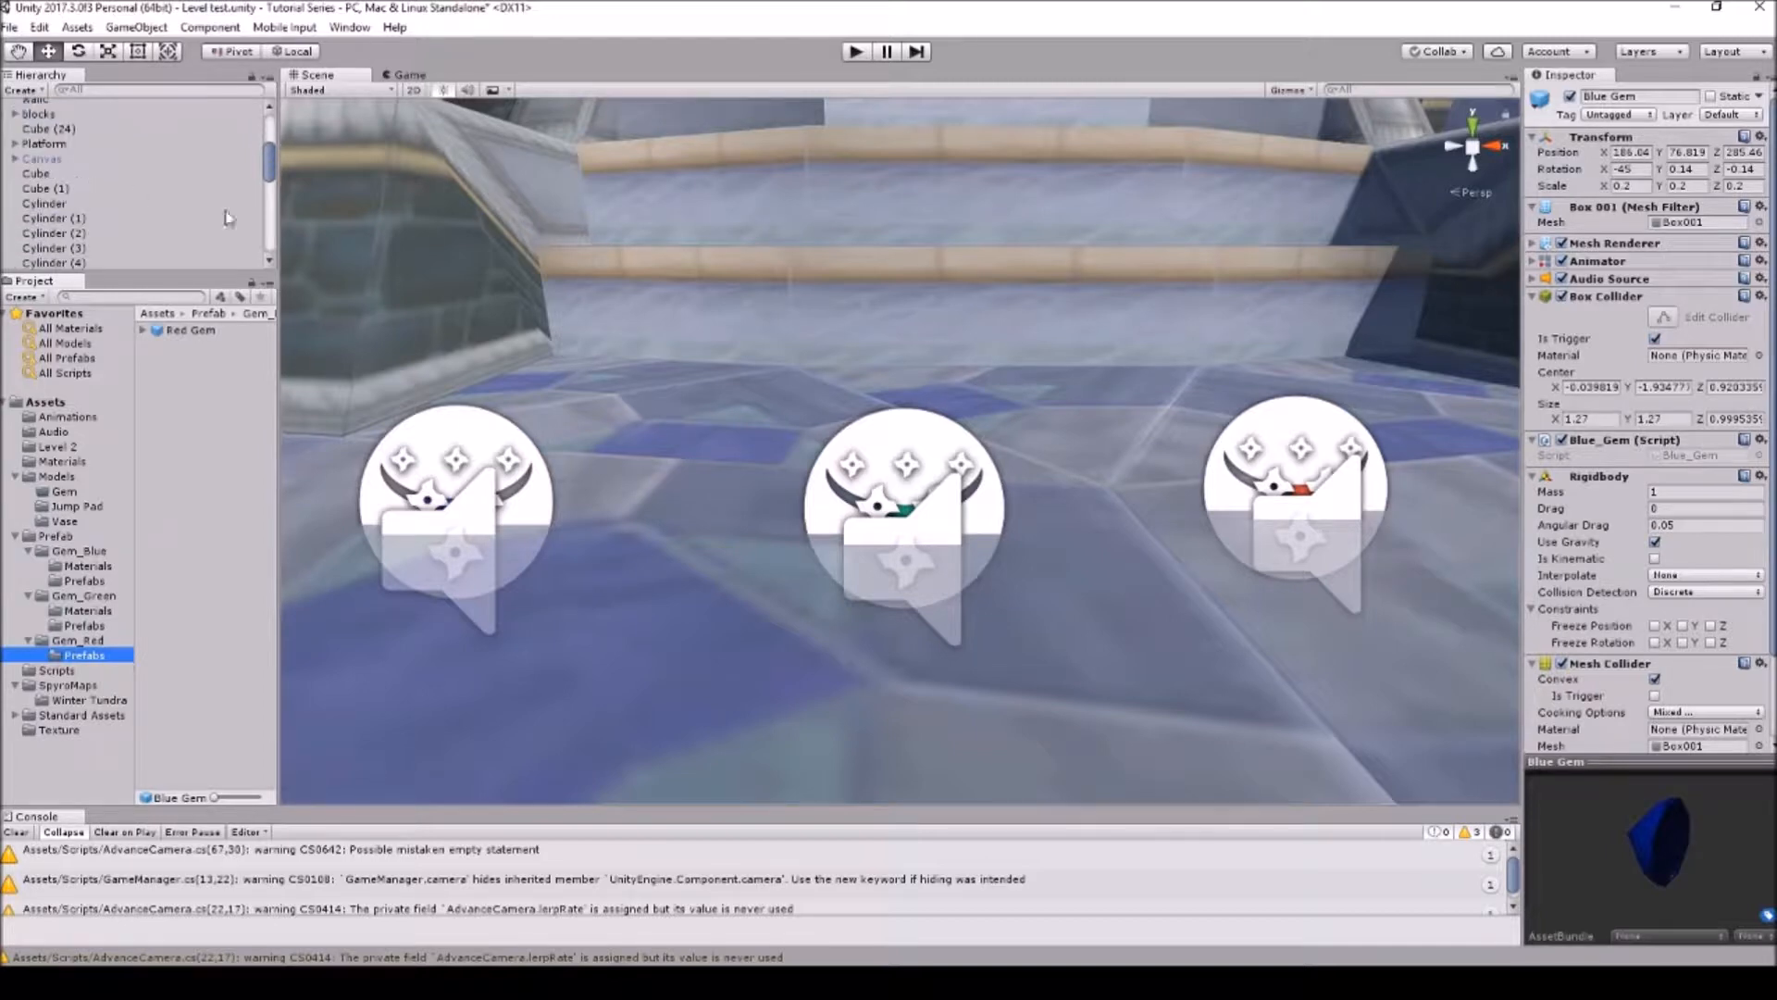
click(1272, 476)
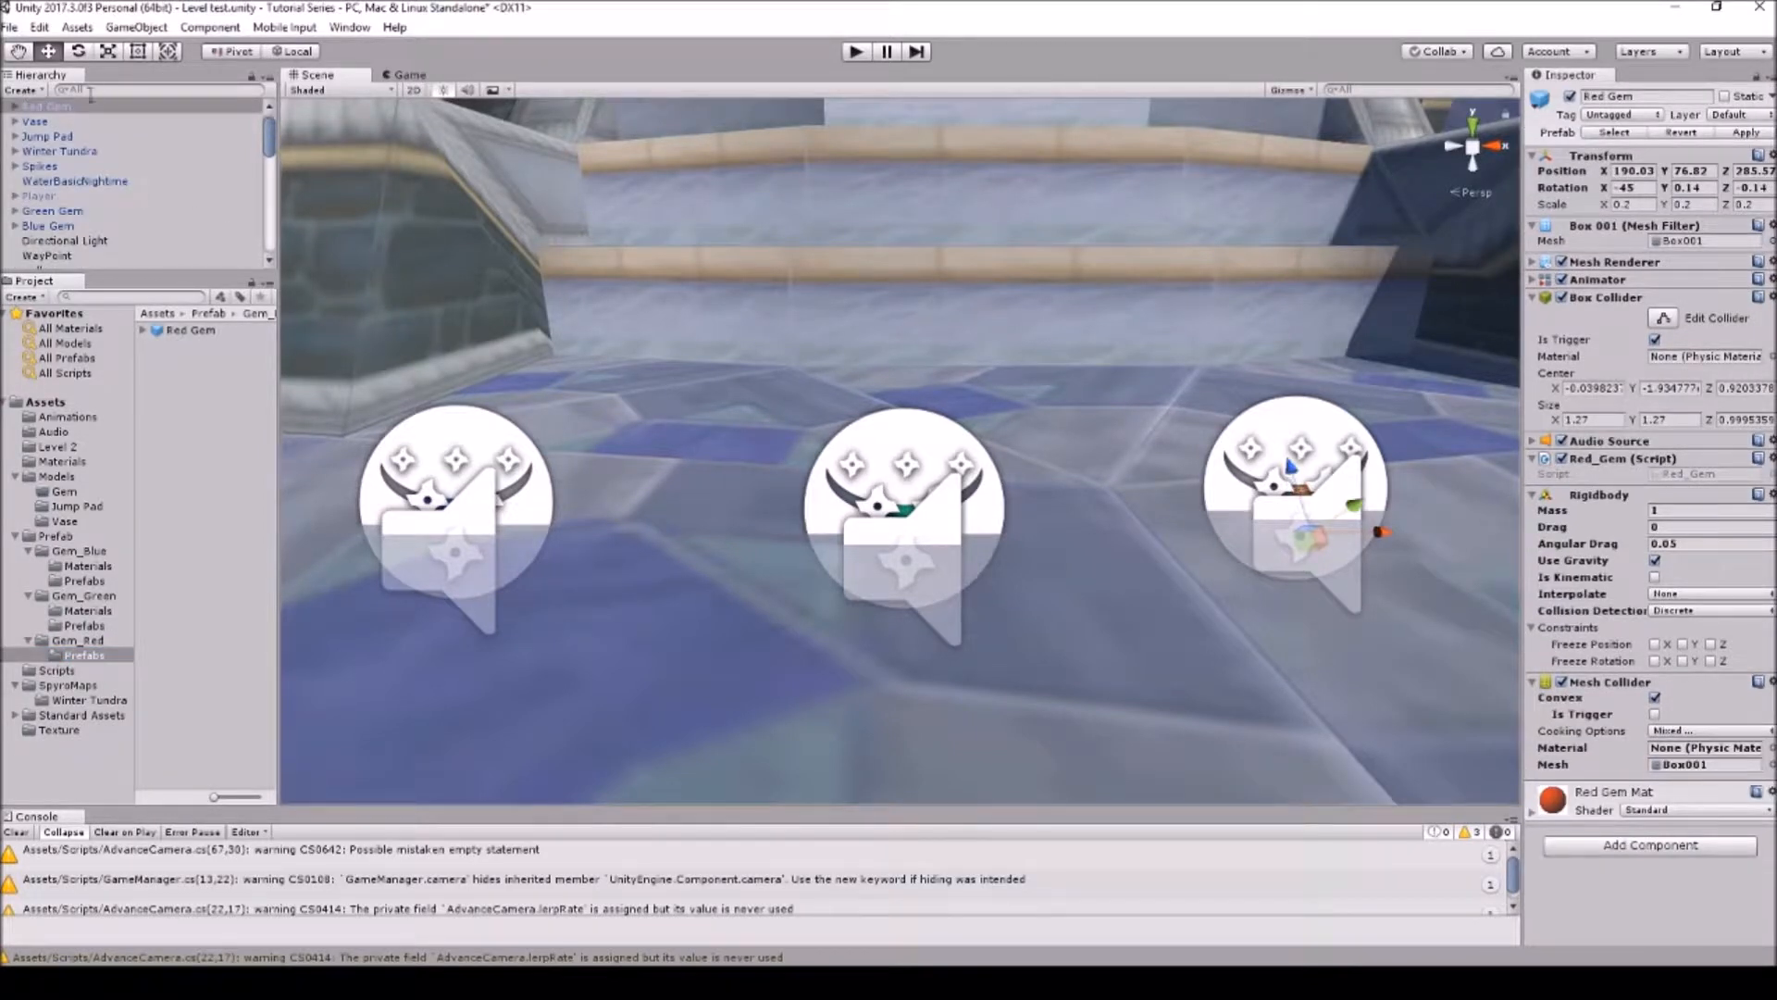
drag(75, 108, 177, 384)
click(213, 331)
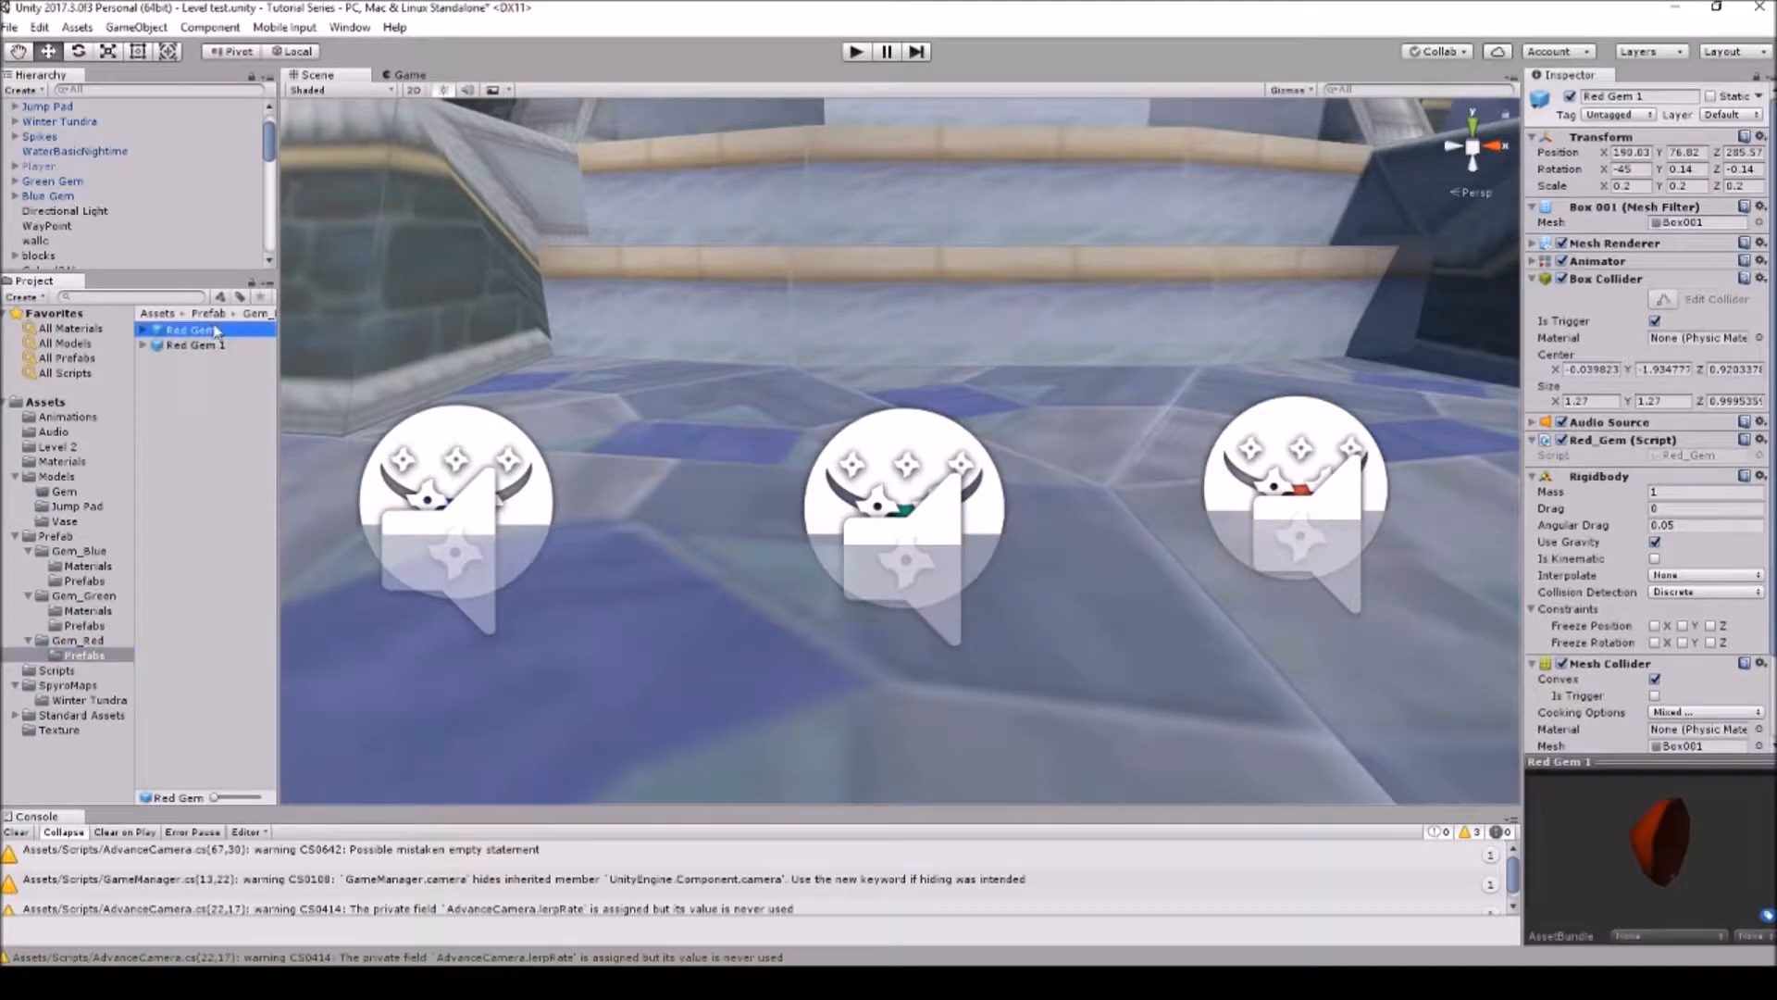
right_click(213, 331)
click(268, 397)
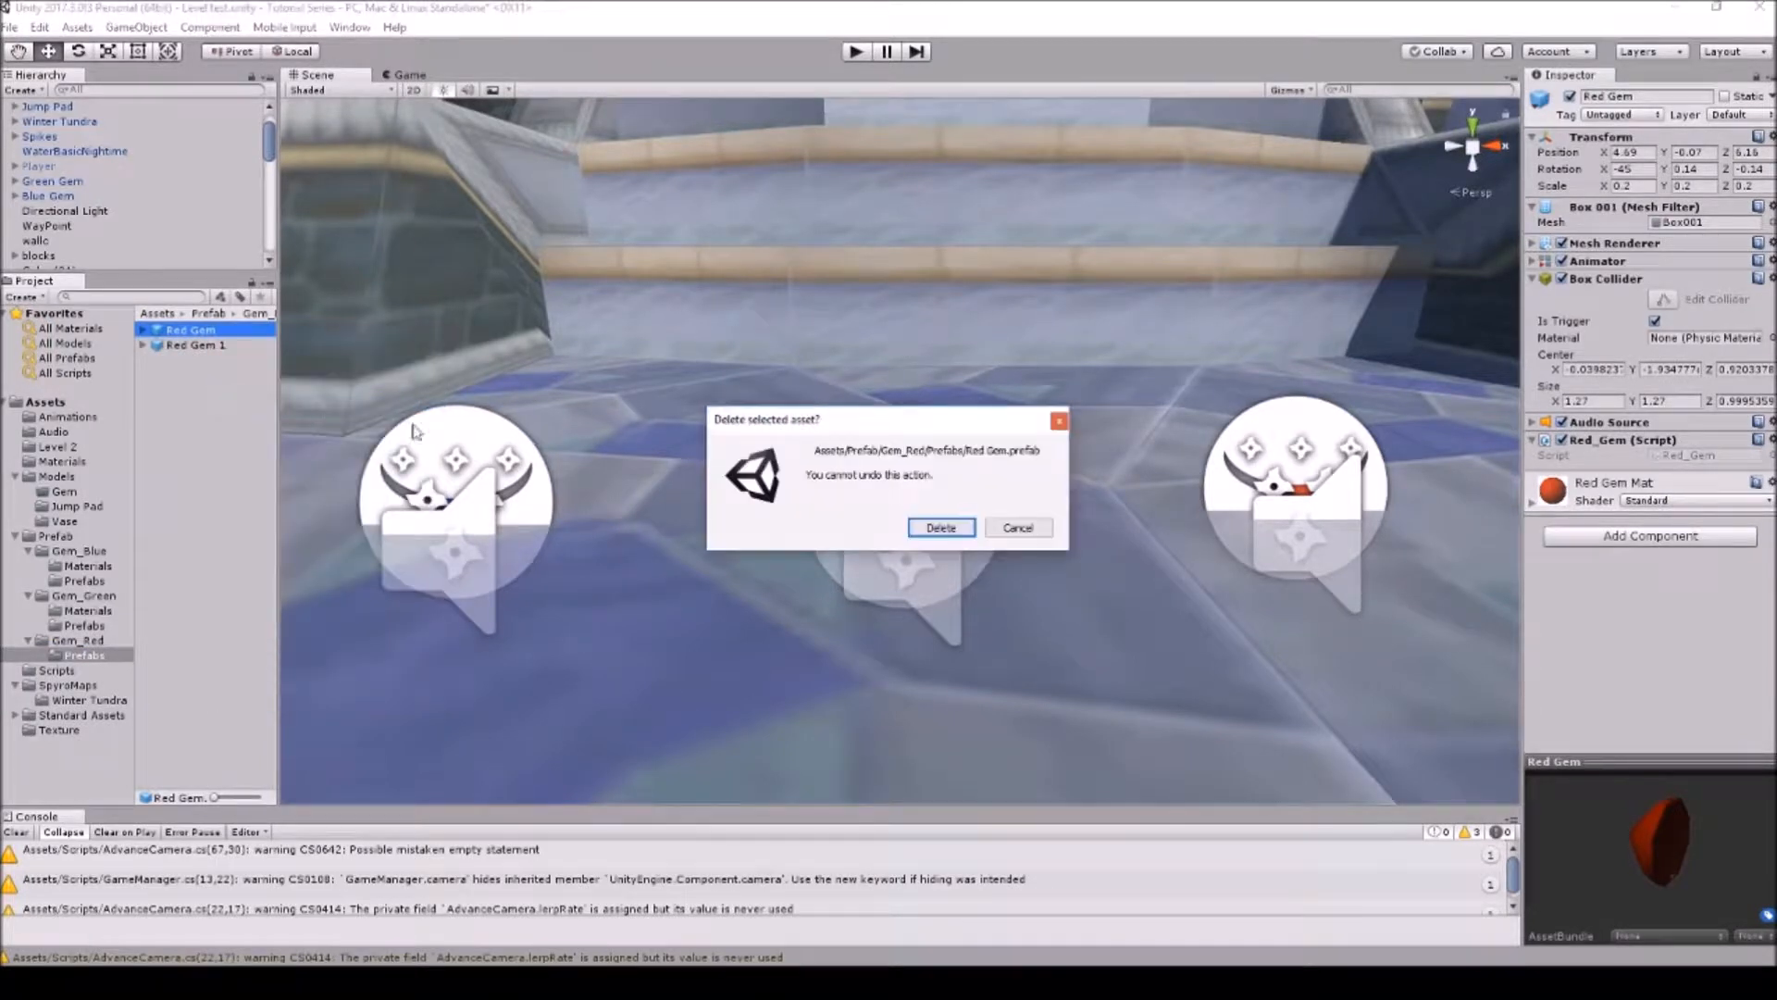
click(941, 528)
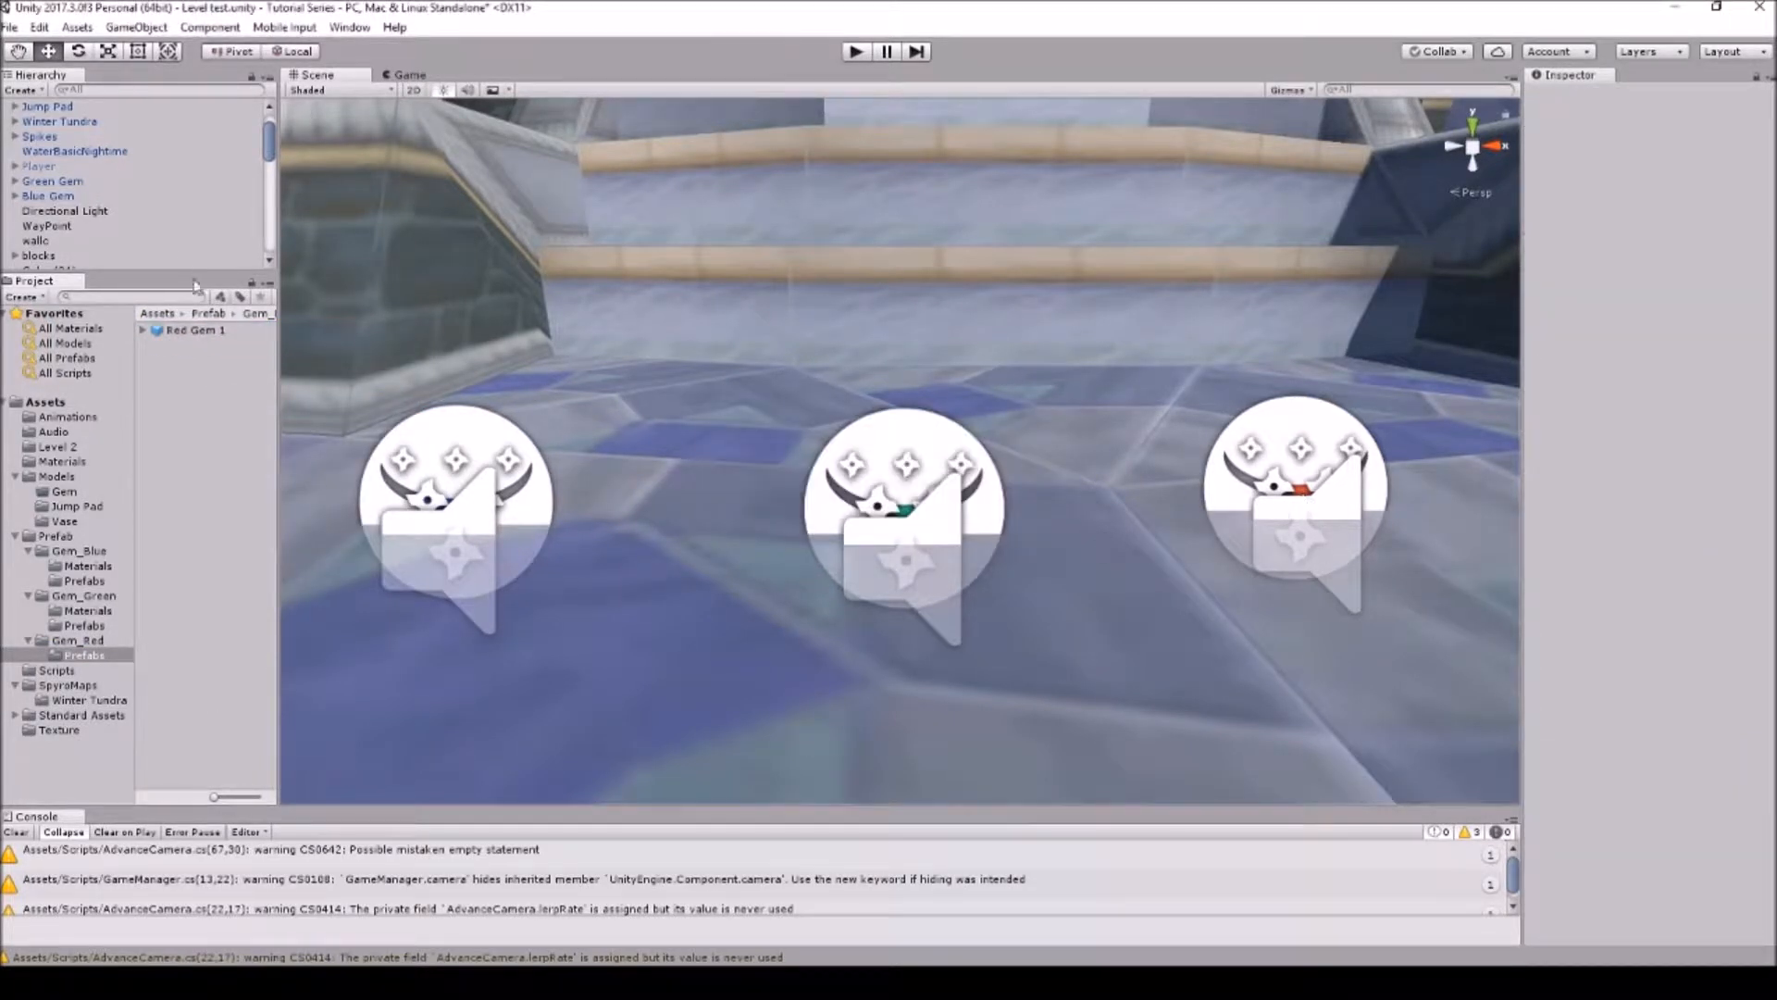
Step: Rename the remaining prefab in Gem_Red's Prefabs folder to Red Gem
click(230, 335)
click(238, 335)
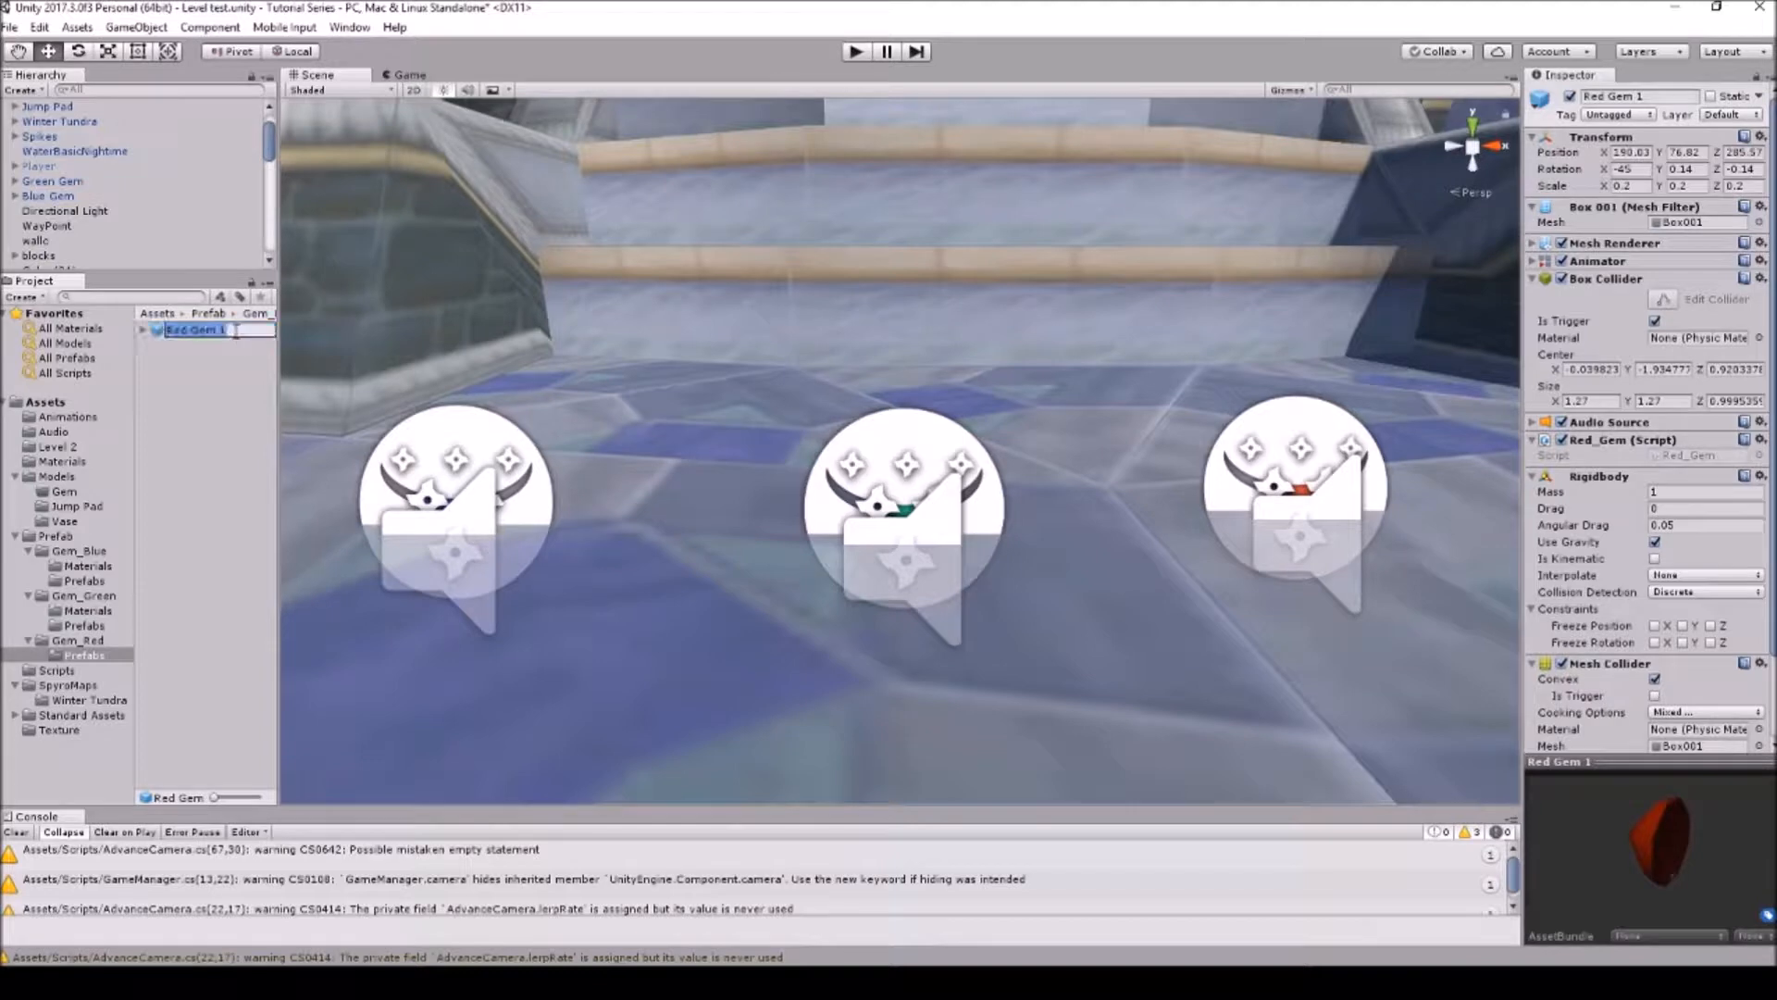
double_click(220, 331)
key(BackSpace)
key(Return)
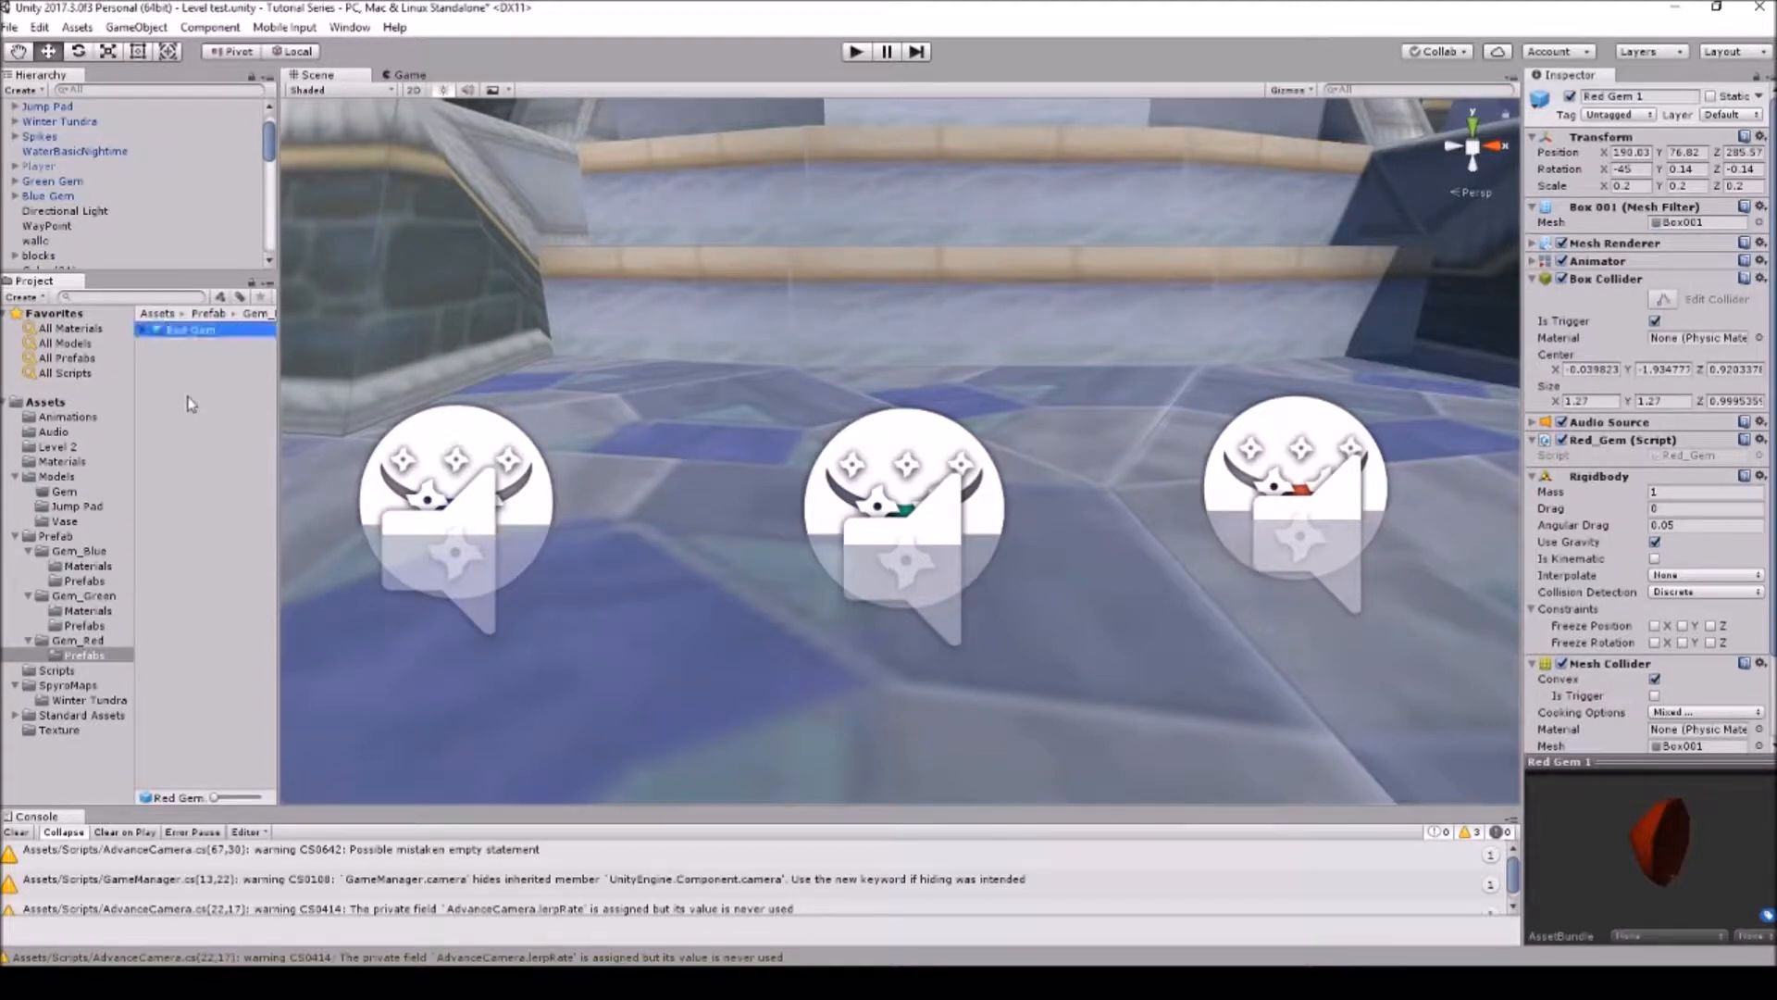
Step: Save the scene's green gem as a new prefab in Gem_Green's Prefabs folder and delete the old Green Gem prefab
click(90, 627)
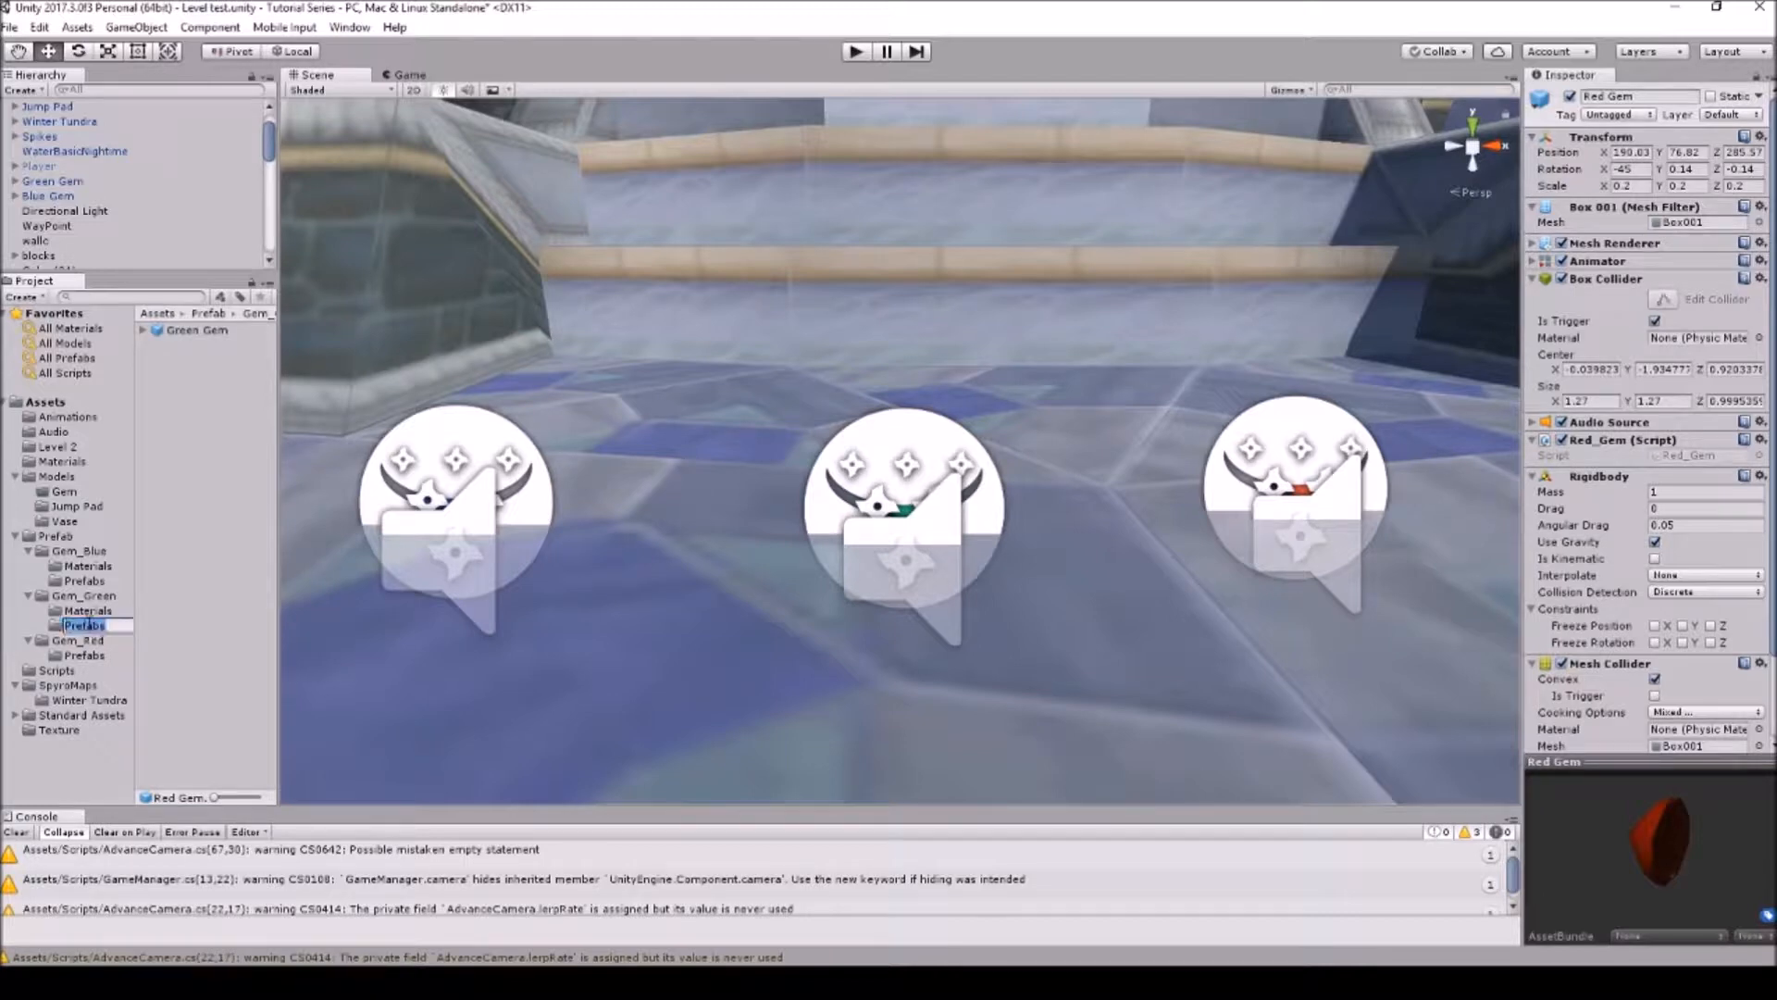
click(187, 600)
click(86, 621)
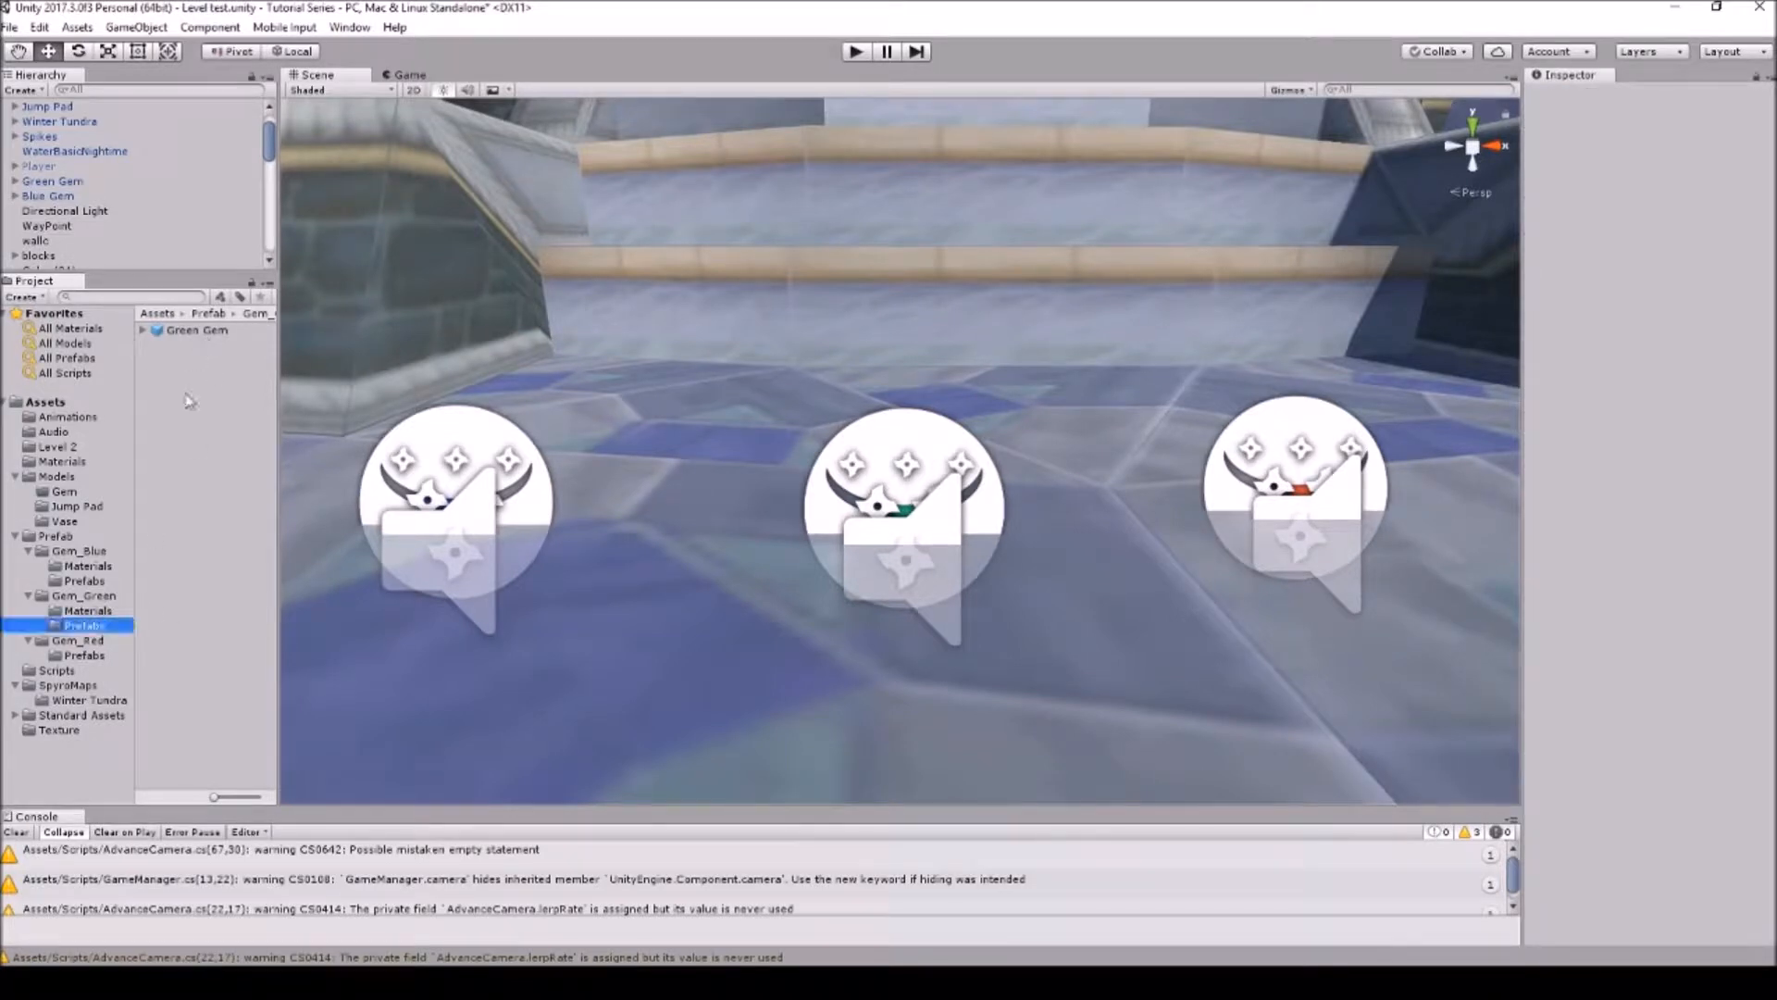
click(63, 183)
drag(63, 183, 199, 357)
right_click(213, 337)
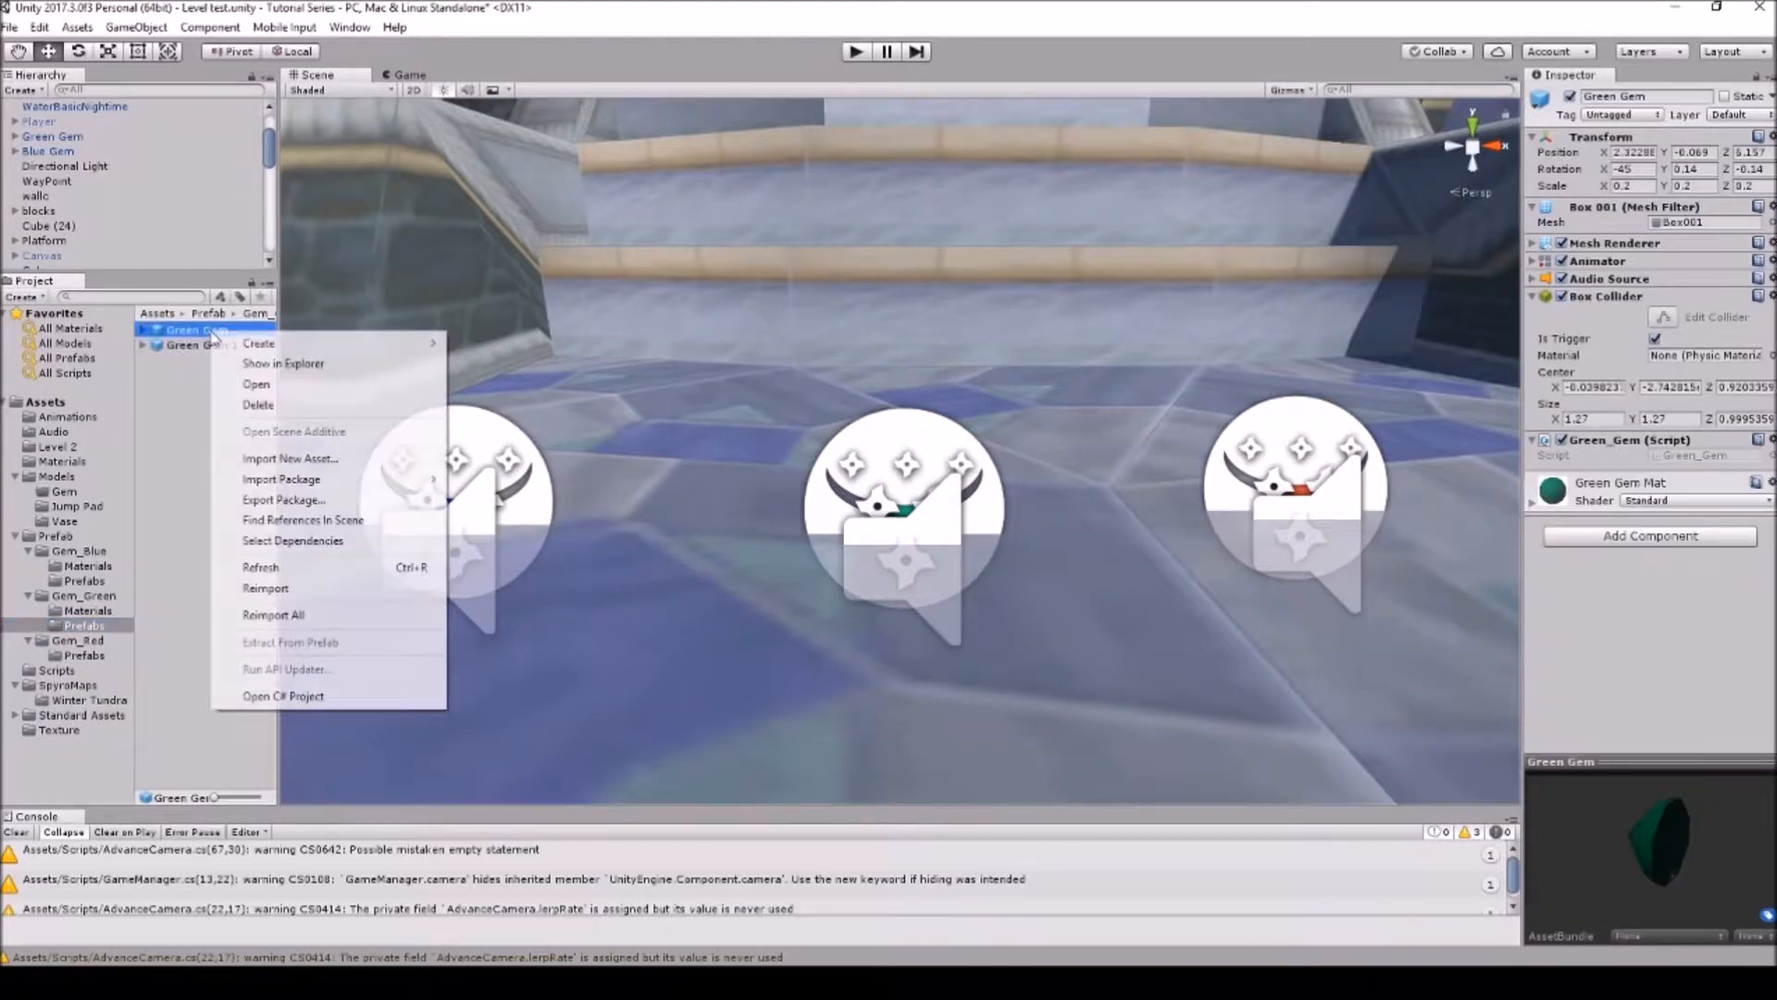
click(243, 400)
click(938, 525)
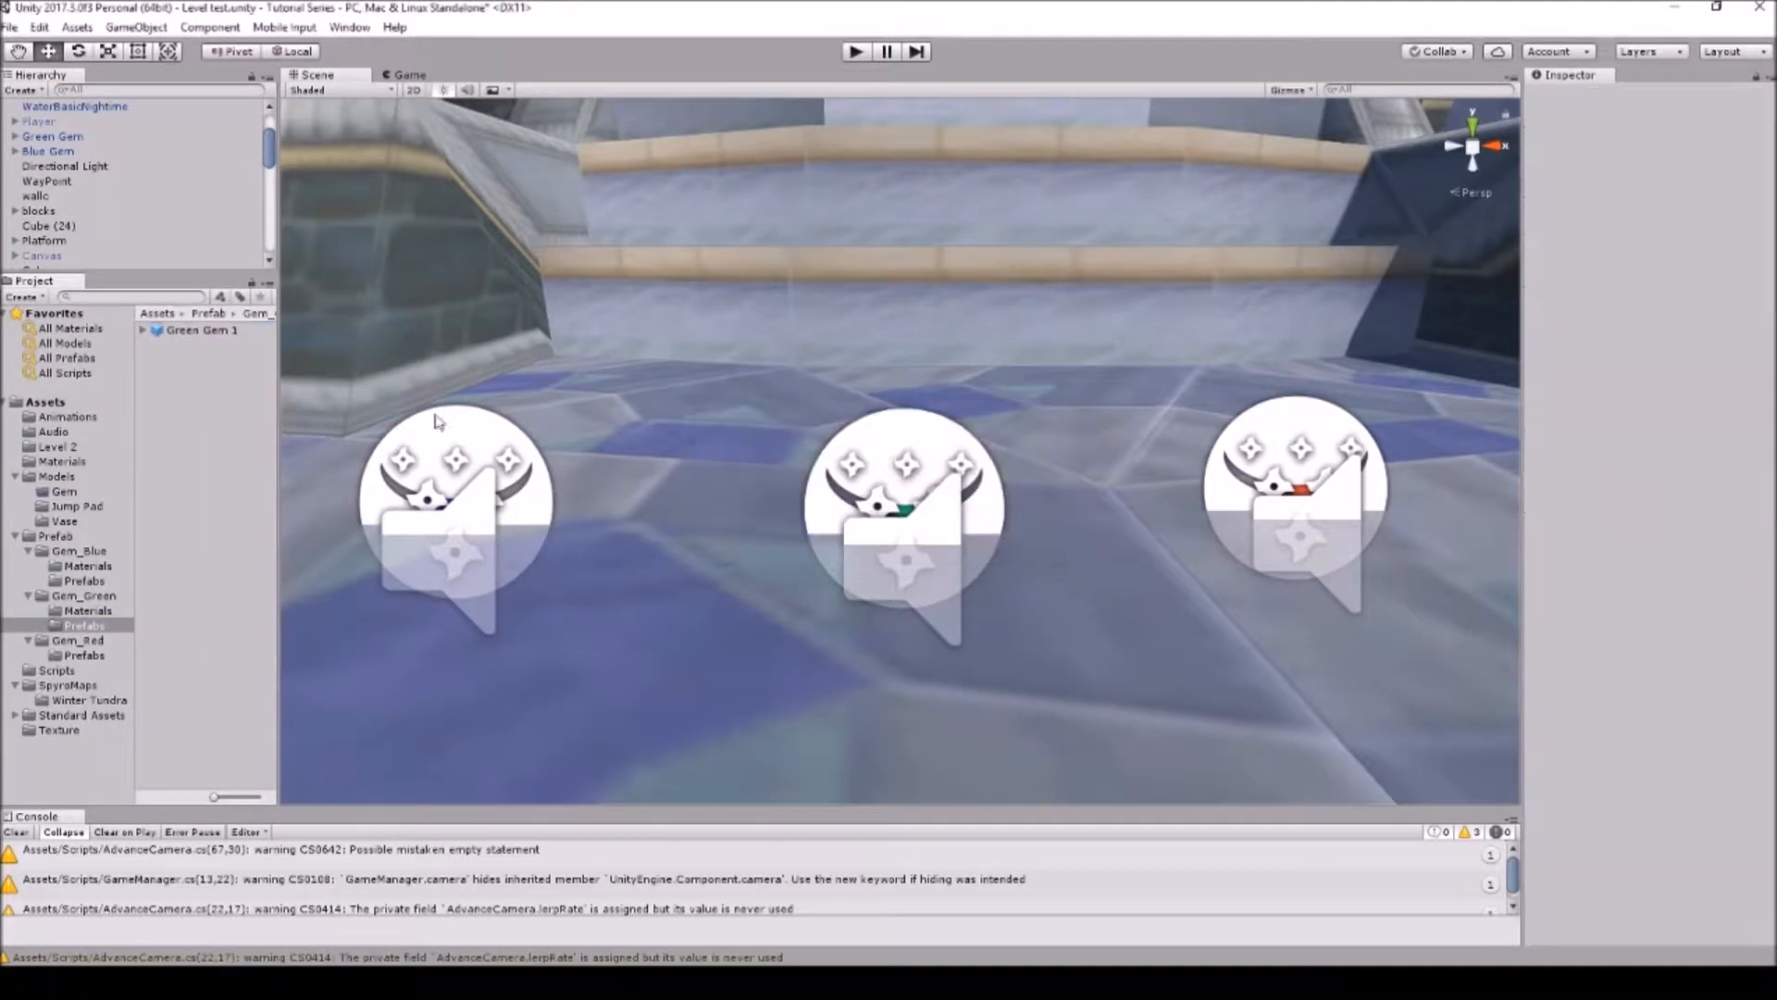
Step: Rename the remaining prefab in Gem_Green's Prefabs folder to Green Gem
click(250, 333)
click(251, 333)
drag(245, 331, 228, 335)
key(BackSpace)
key(Return)
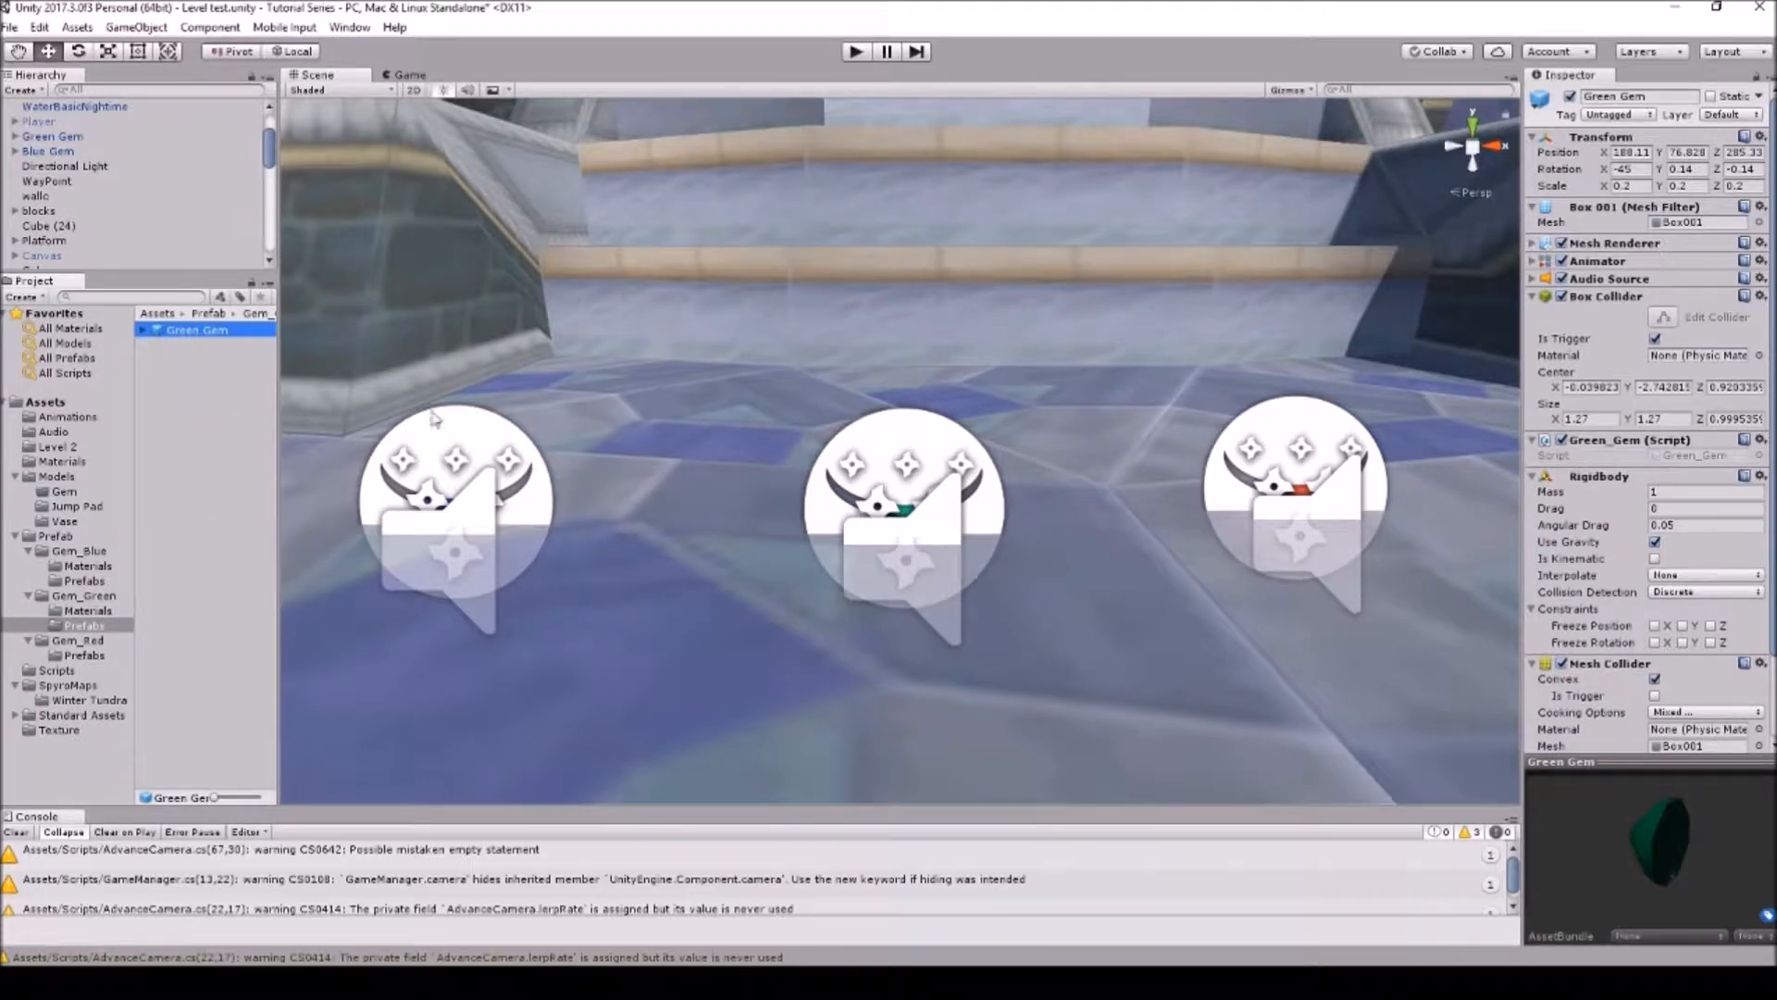
Step: Create an empty game object in the scene and name it Gem Group Count 8
right_drag(936, 386, 964, 413)
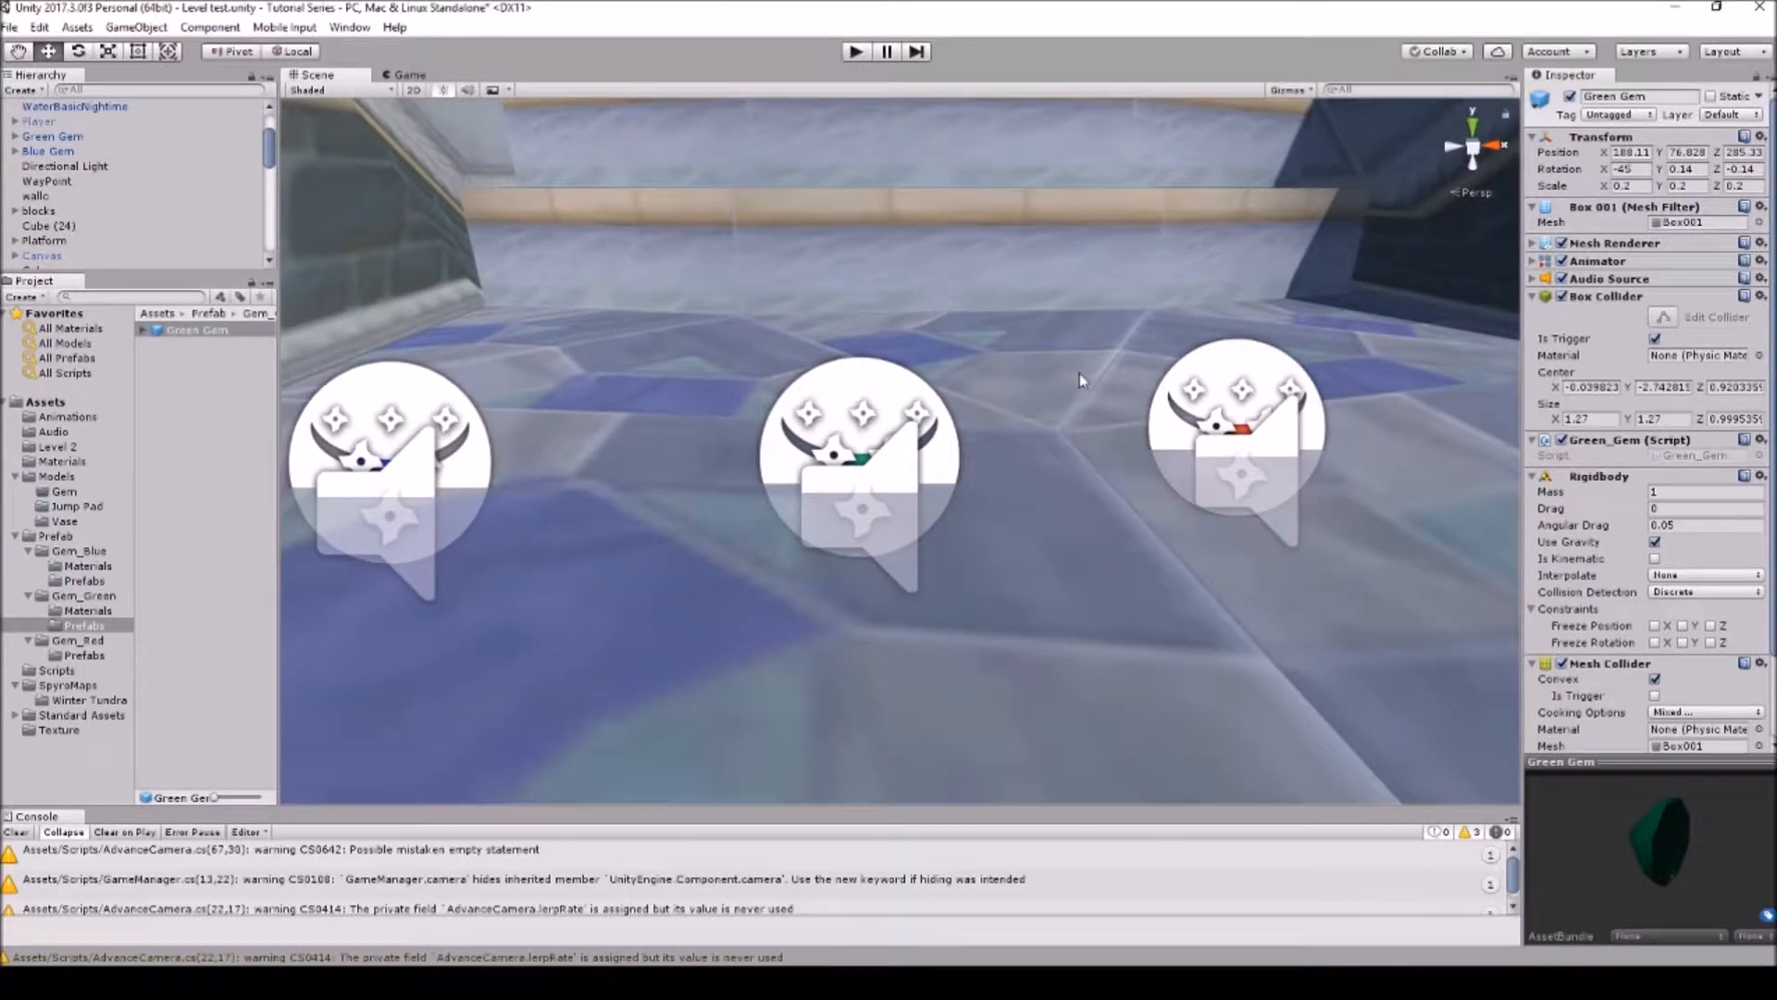
scroll(940, 377, down, 4)
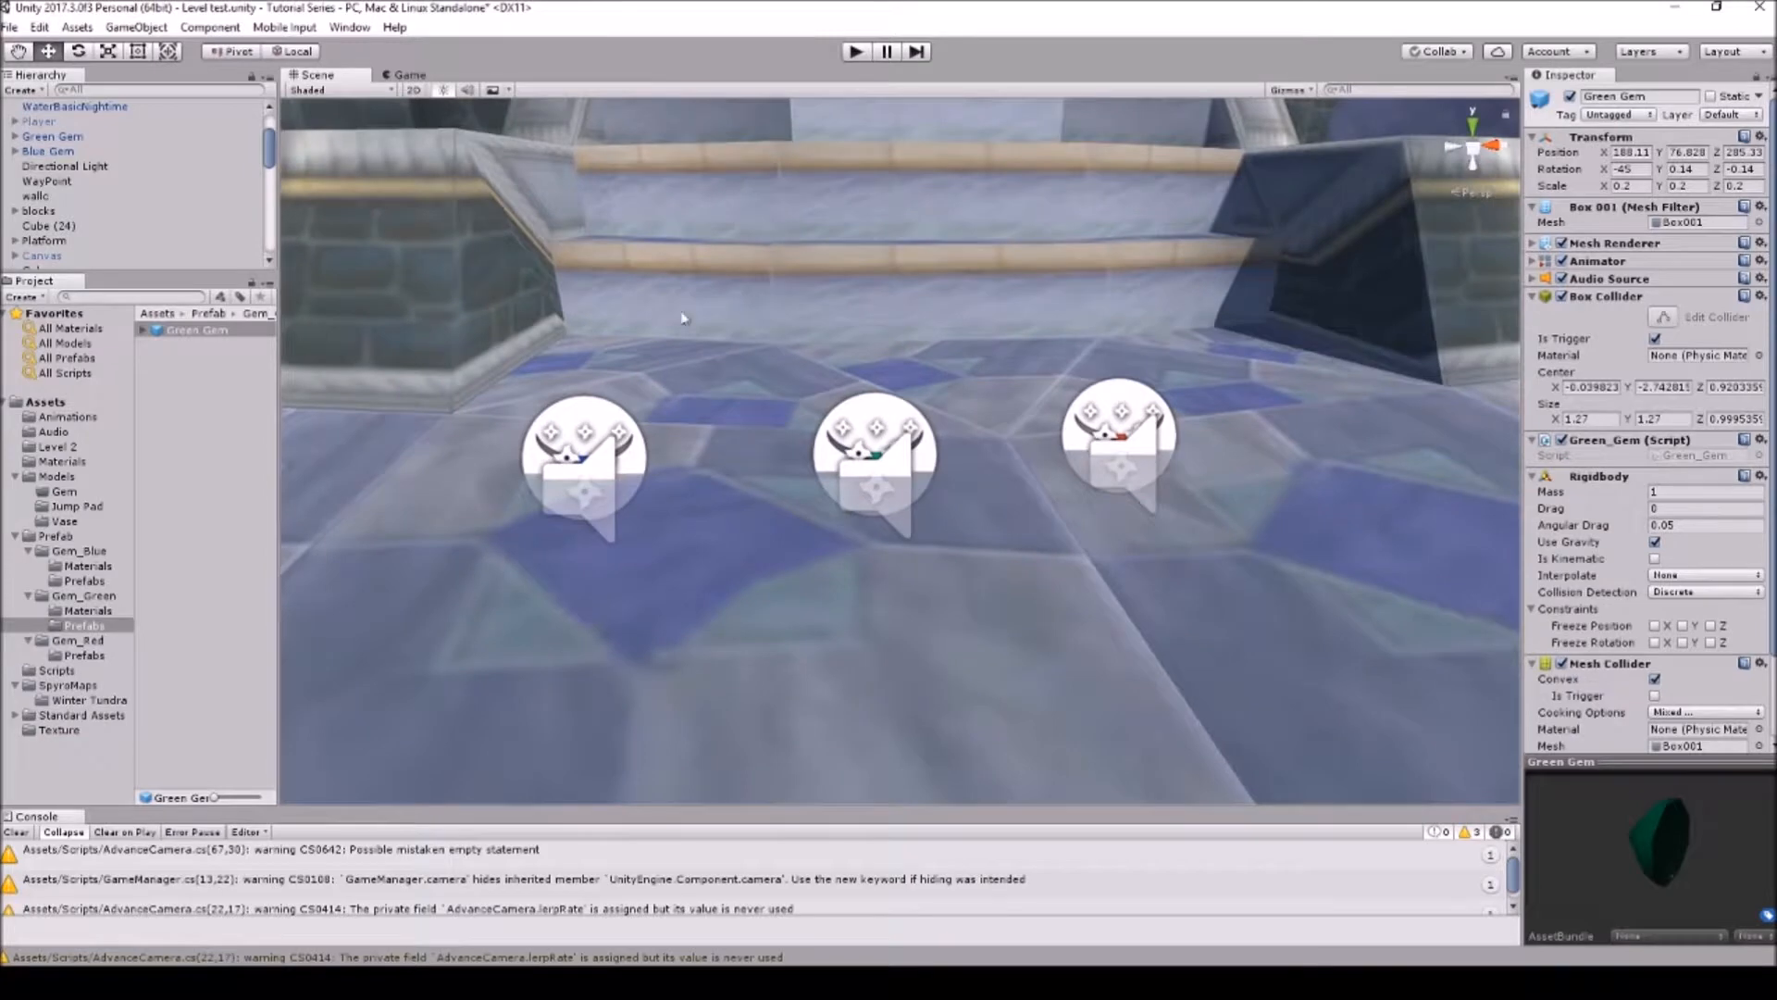
click(125, 27)
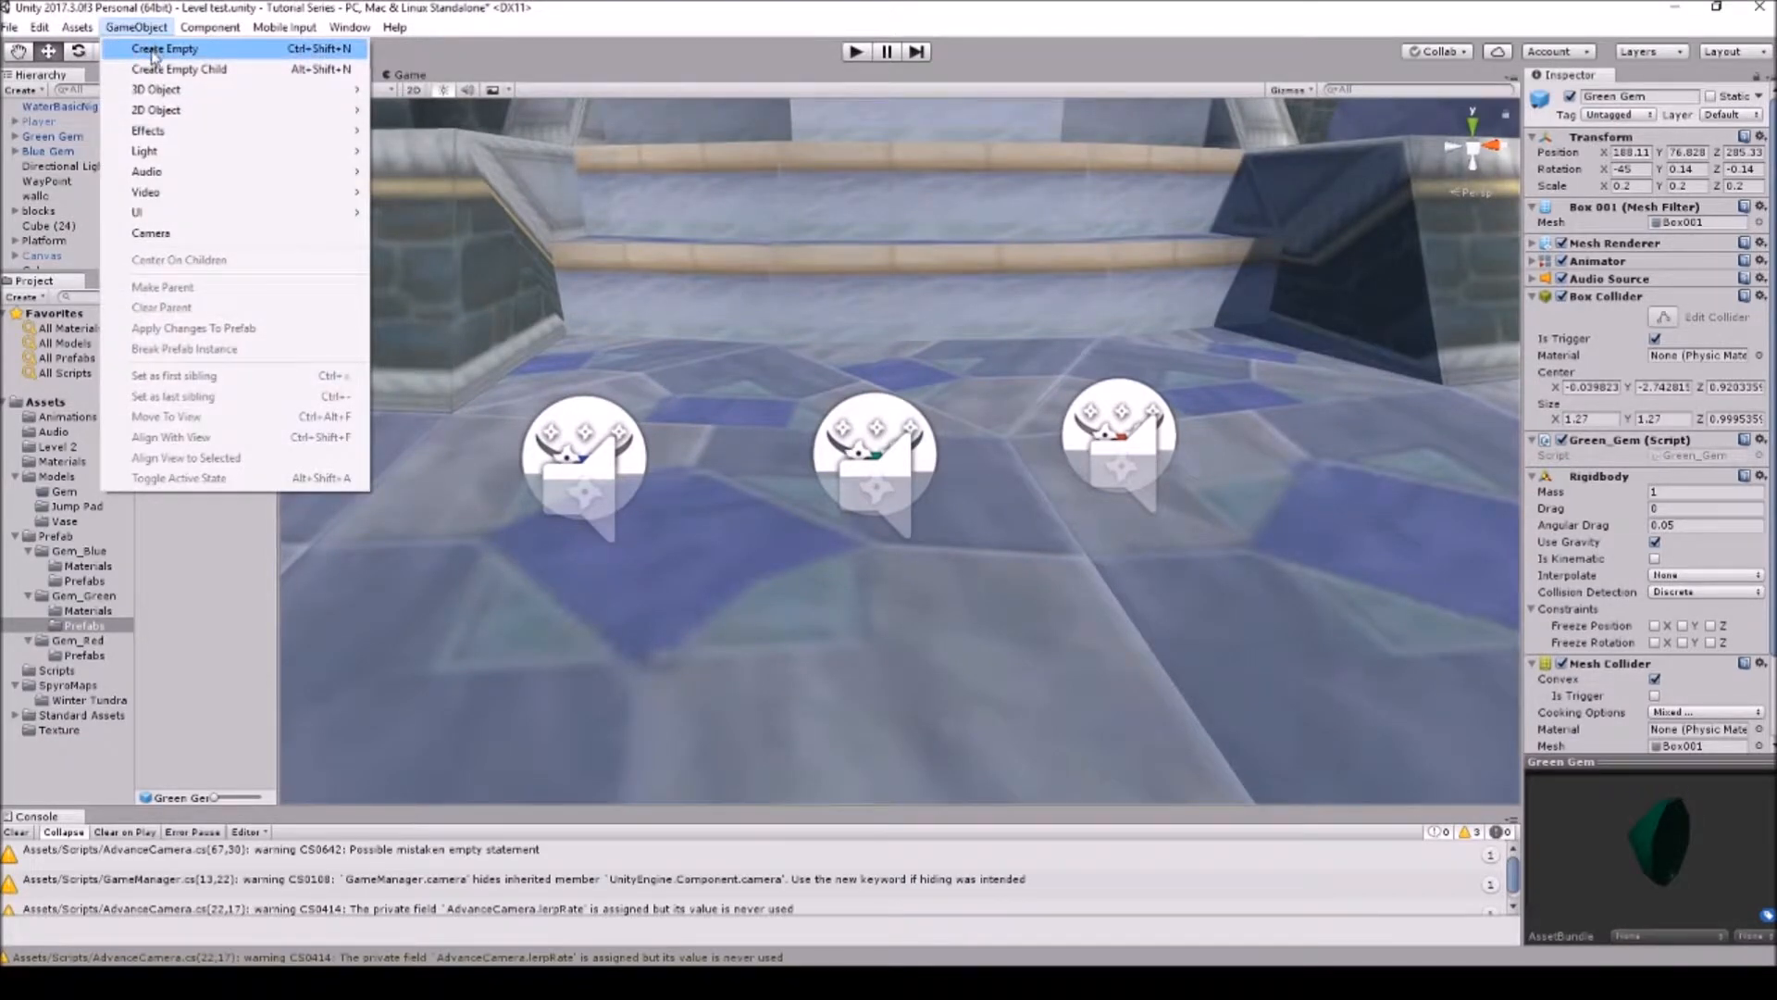
click(153, 54)
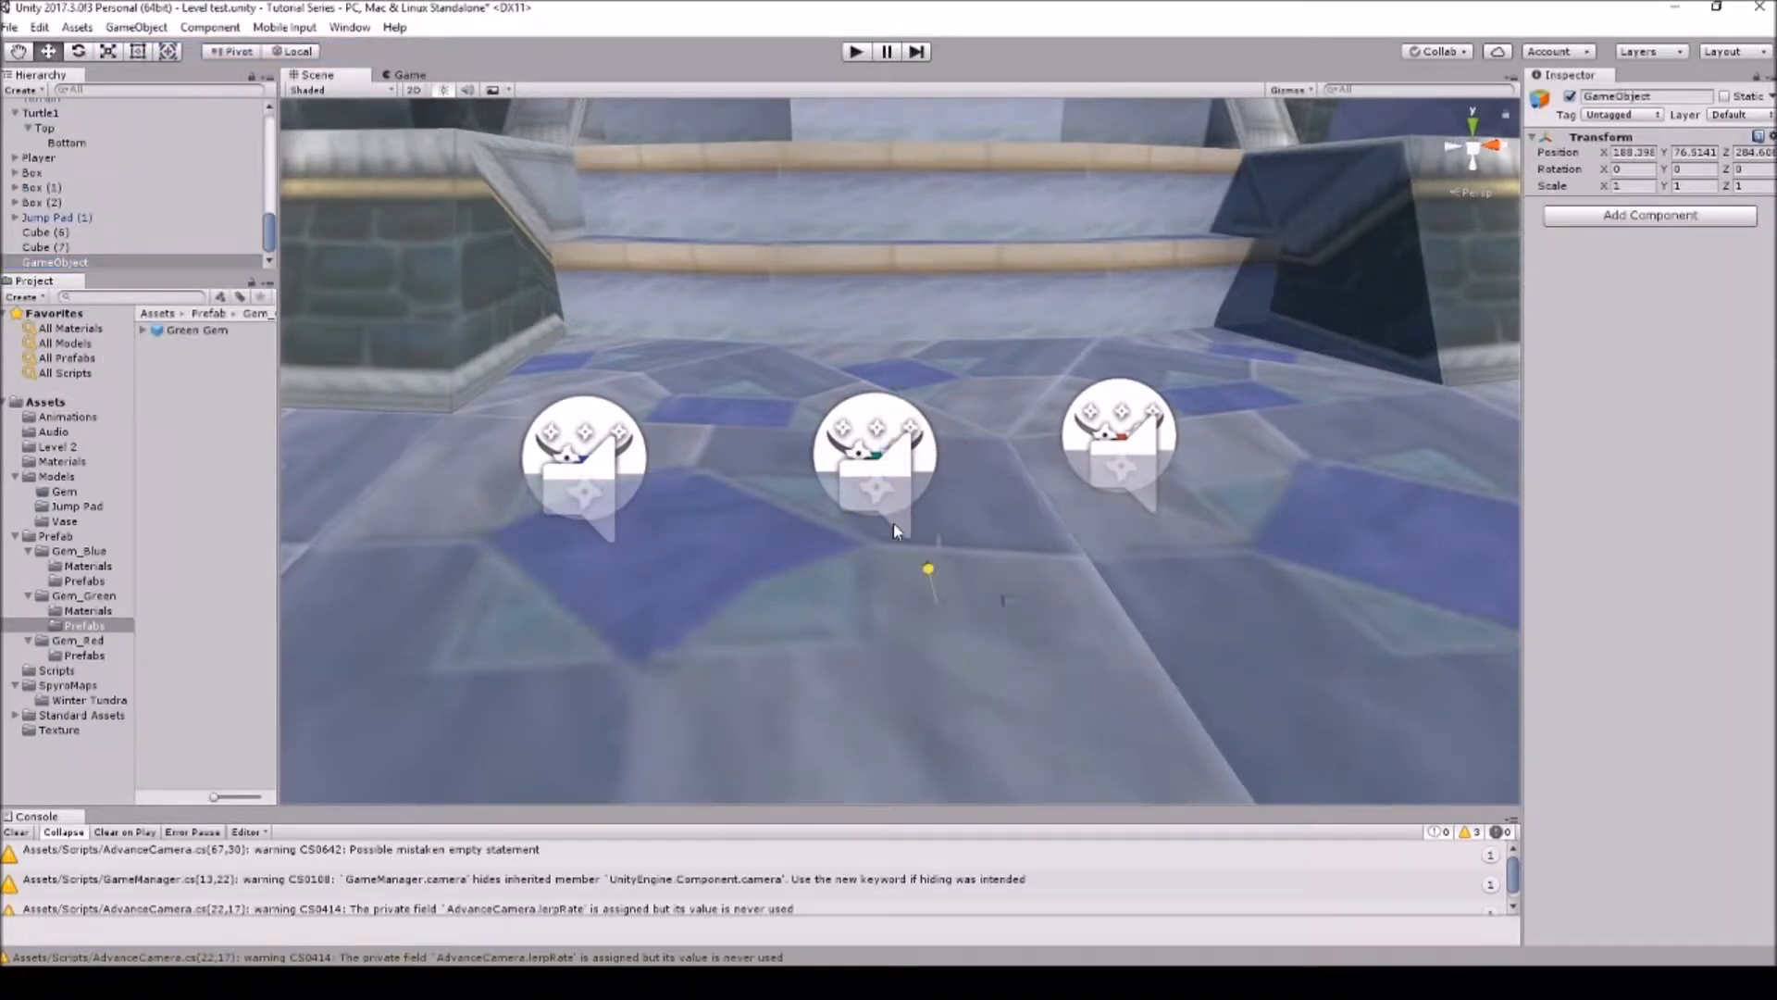
click(124, 265)
click(123, 265)
text(Gem Group)
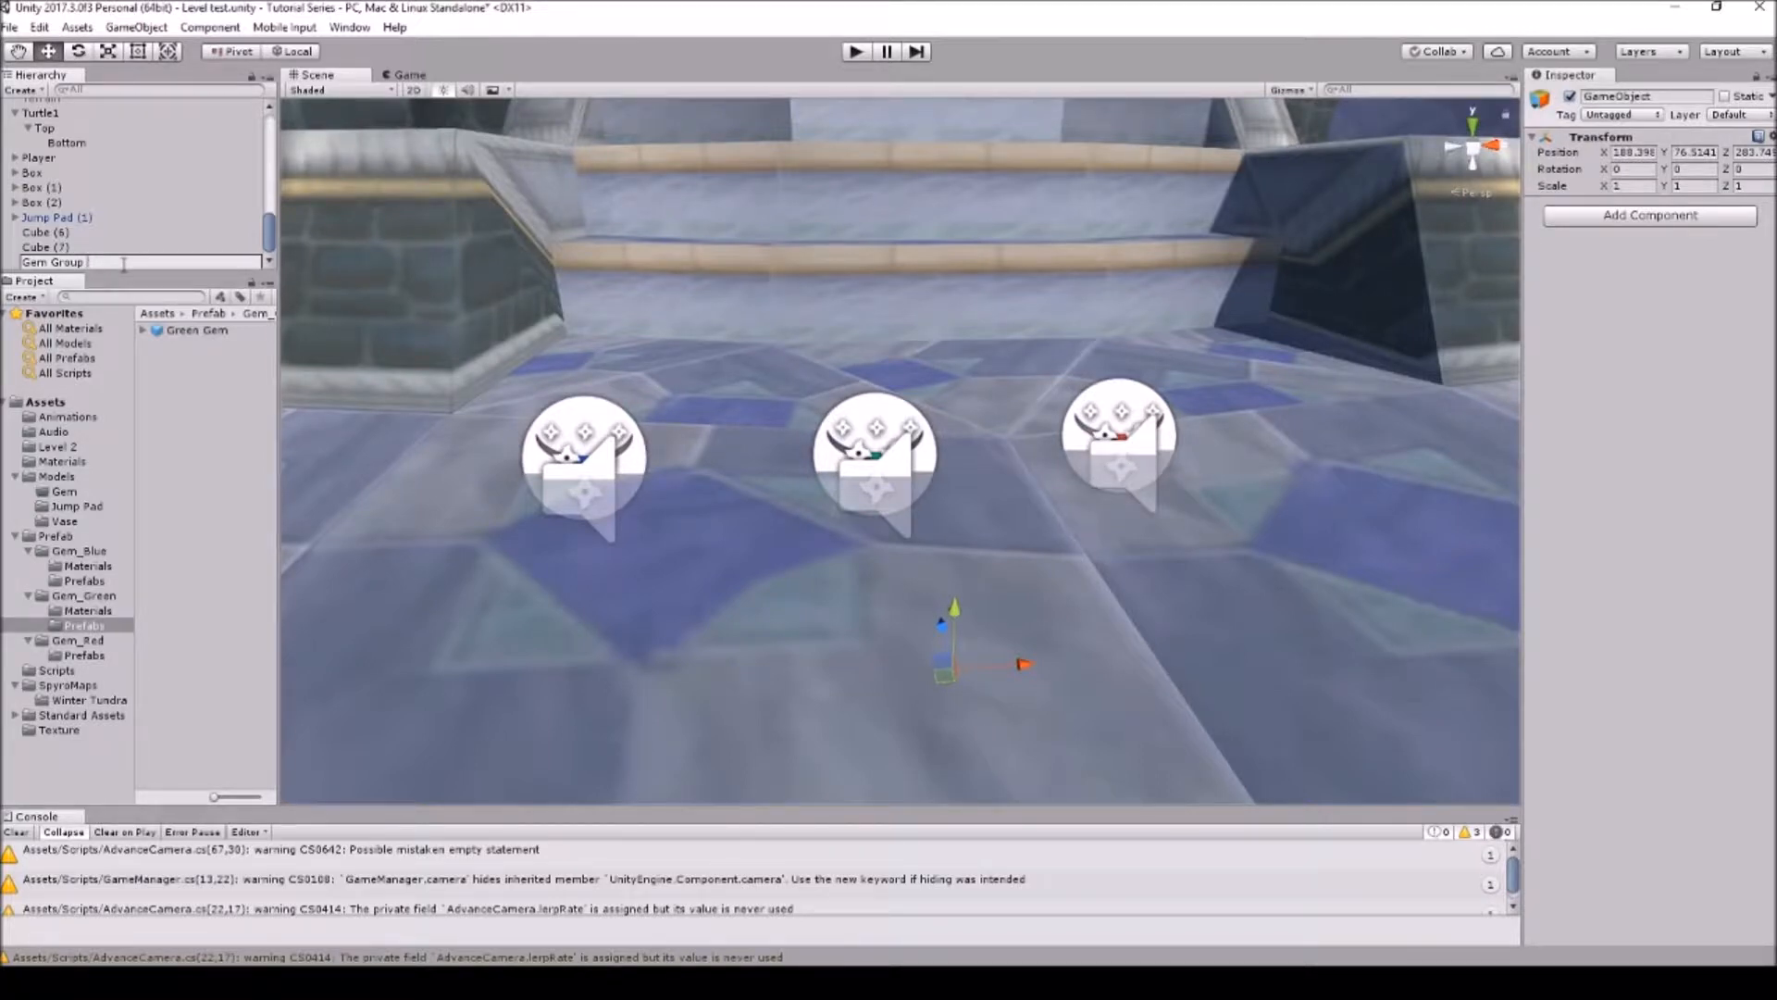
text(Count 8)
key(Return)
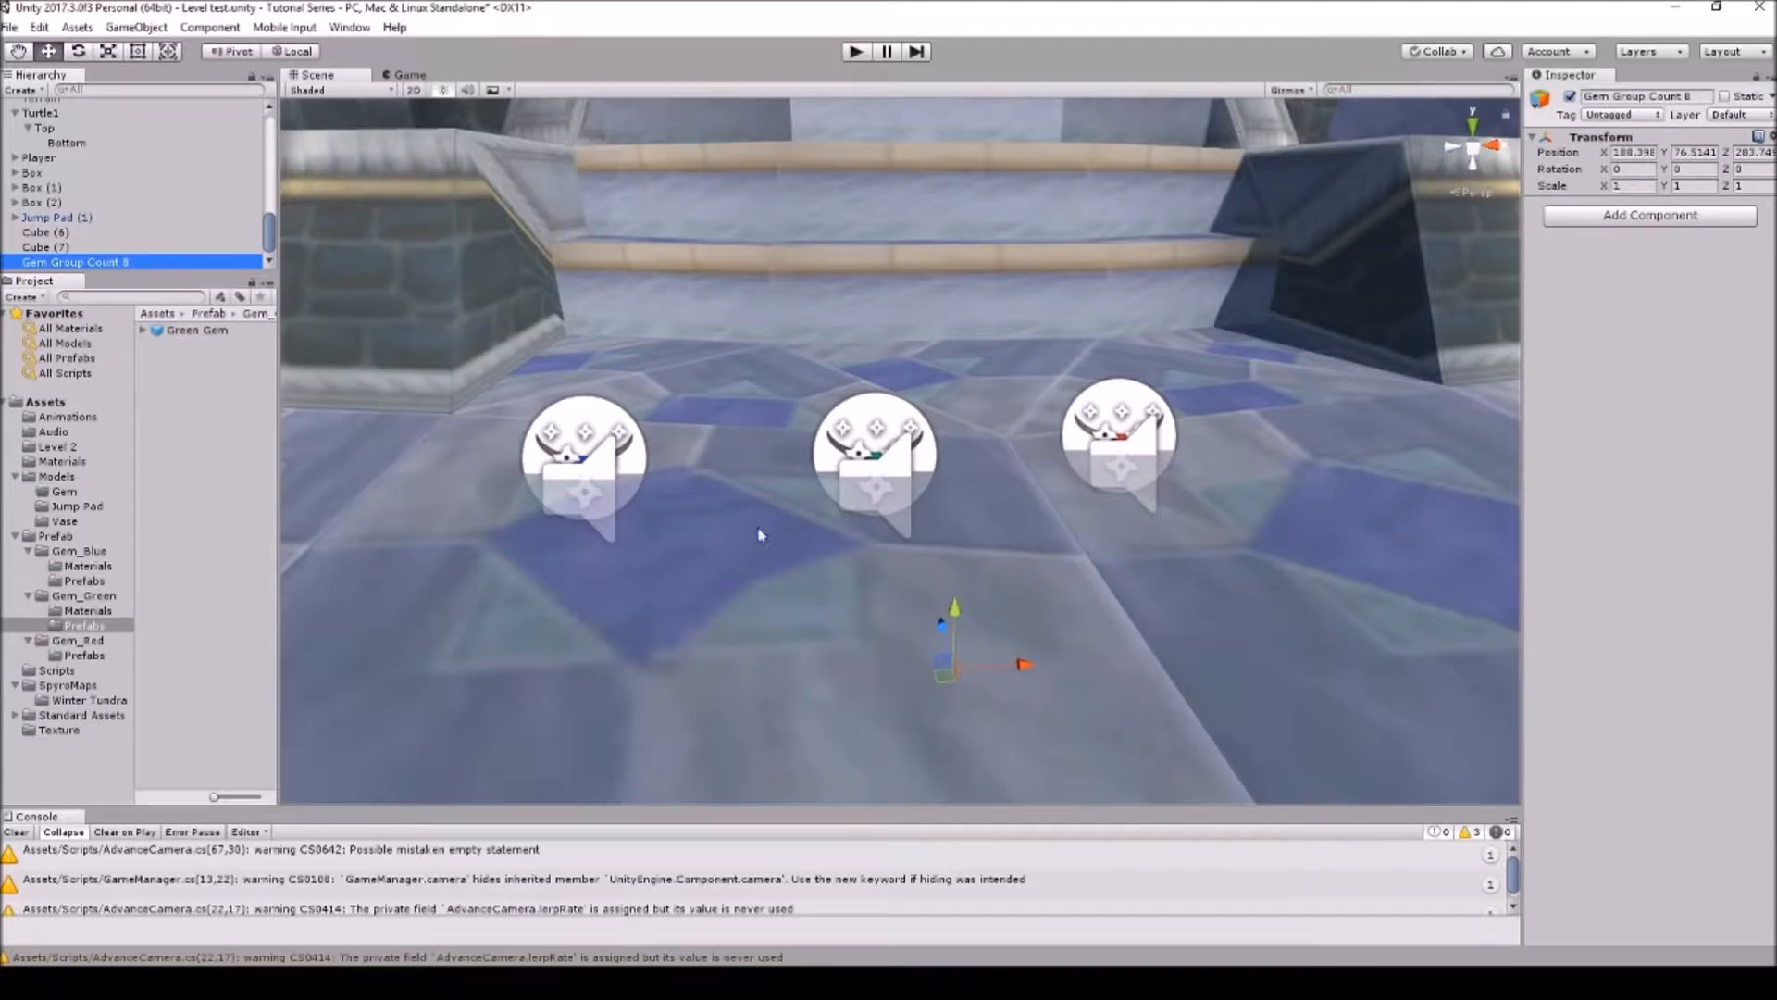
Step: Make the scene's Red Gem, Green Gem and Blue Gem children of Gem Group Count 8
scroll(930, 534, down, 1)
scroll(931, 534, down, 1)
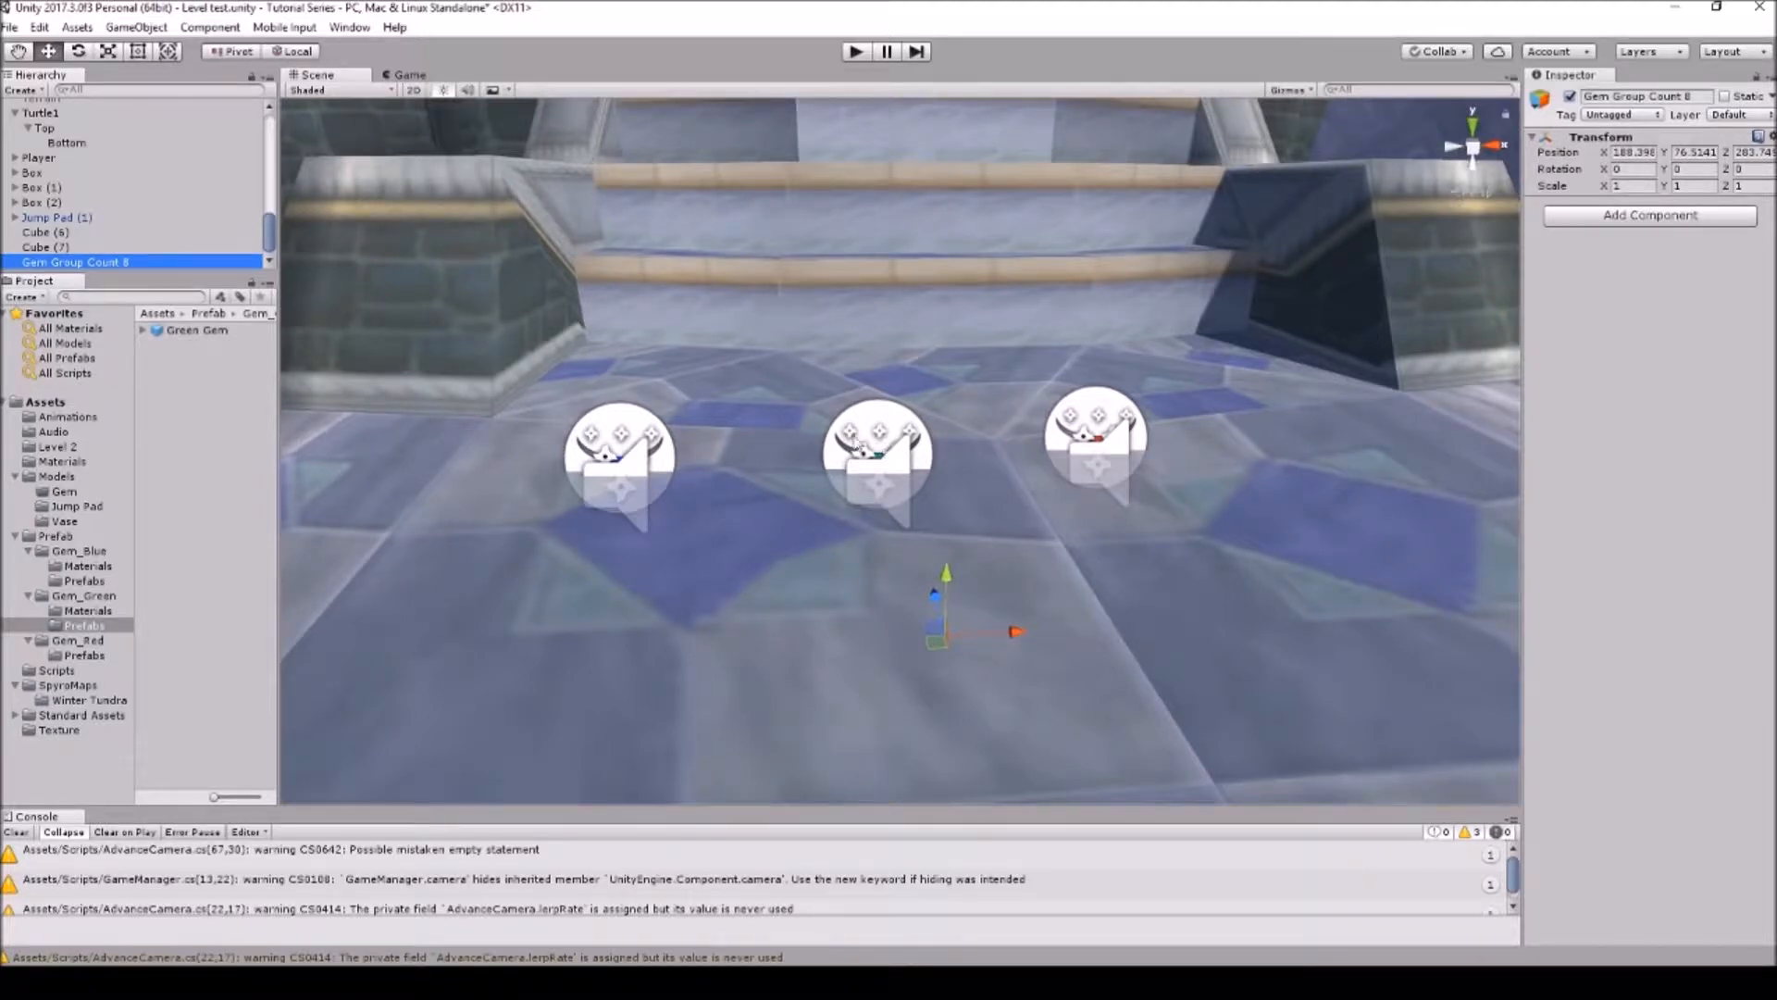
scroll(80, 206, up, 2)
scroll(80, 205, up, 3)
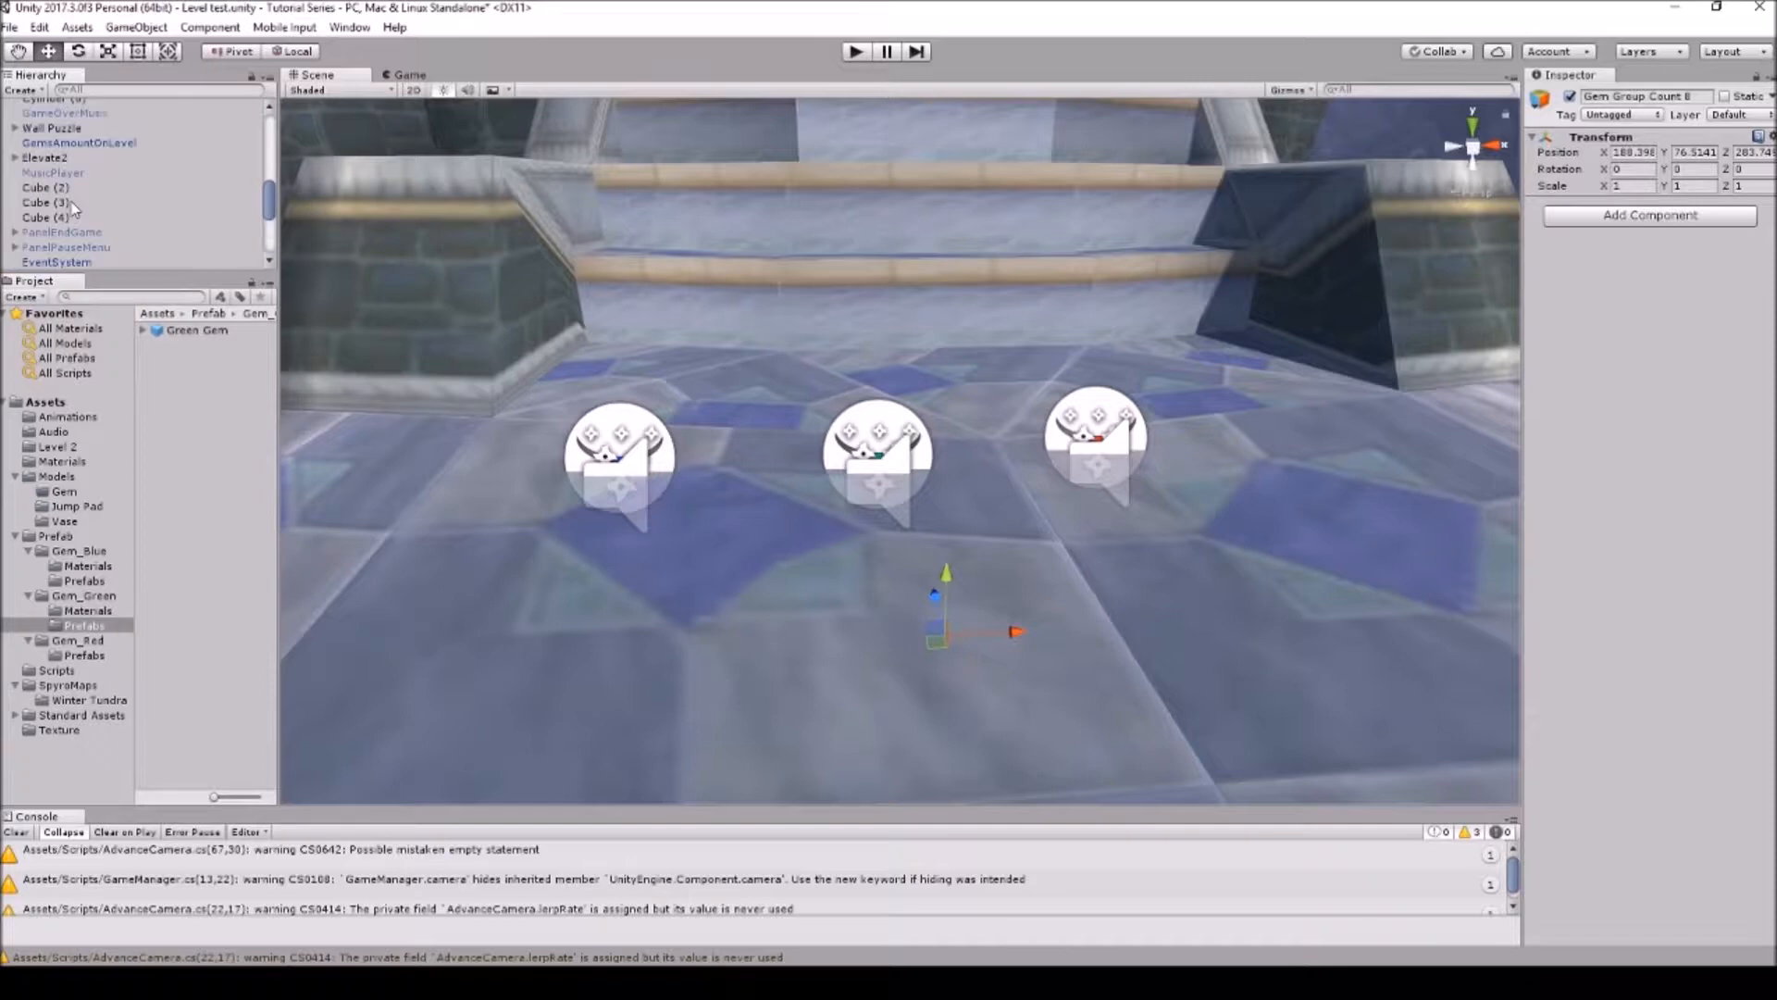
scroll(73, 169, up, 4)
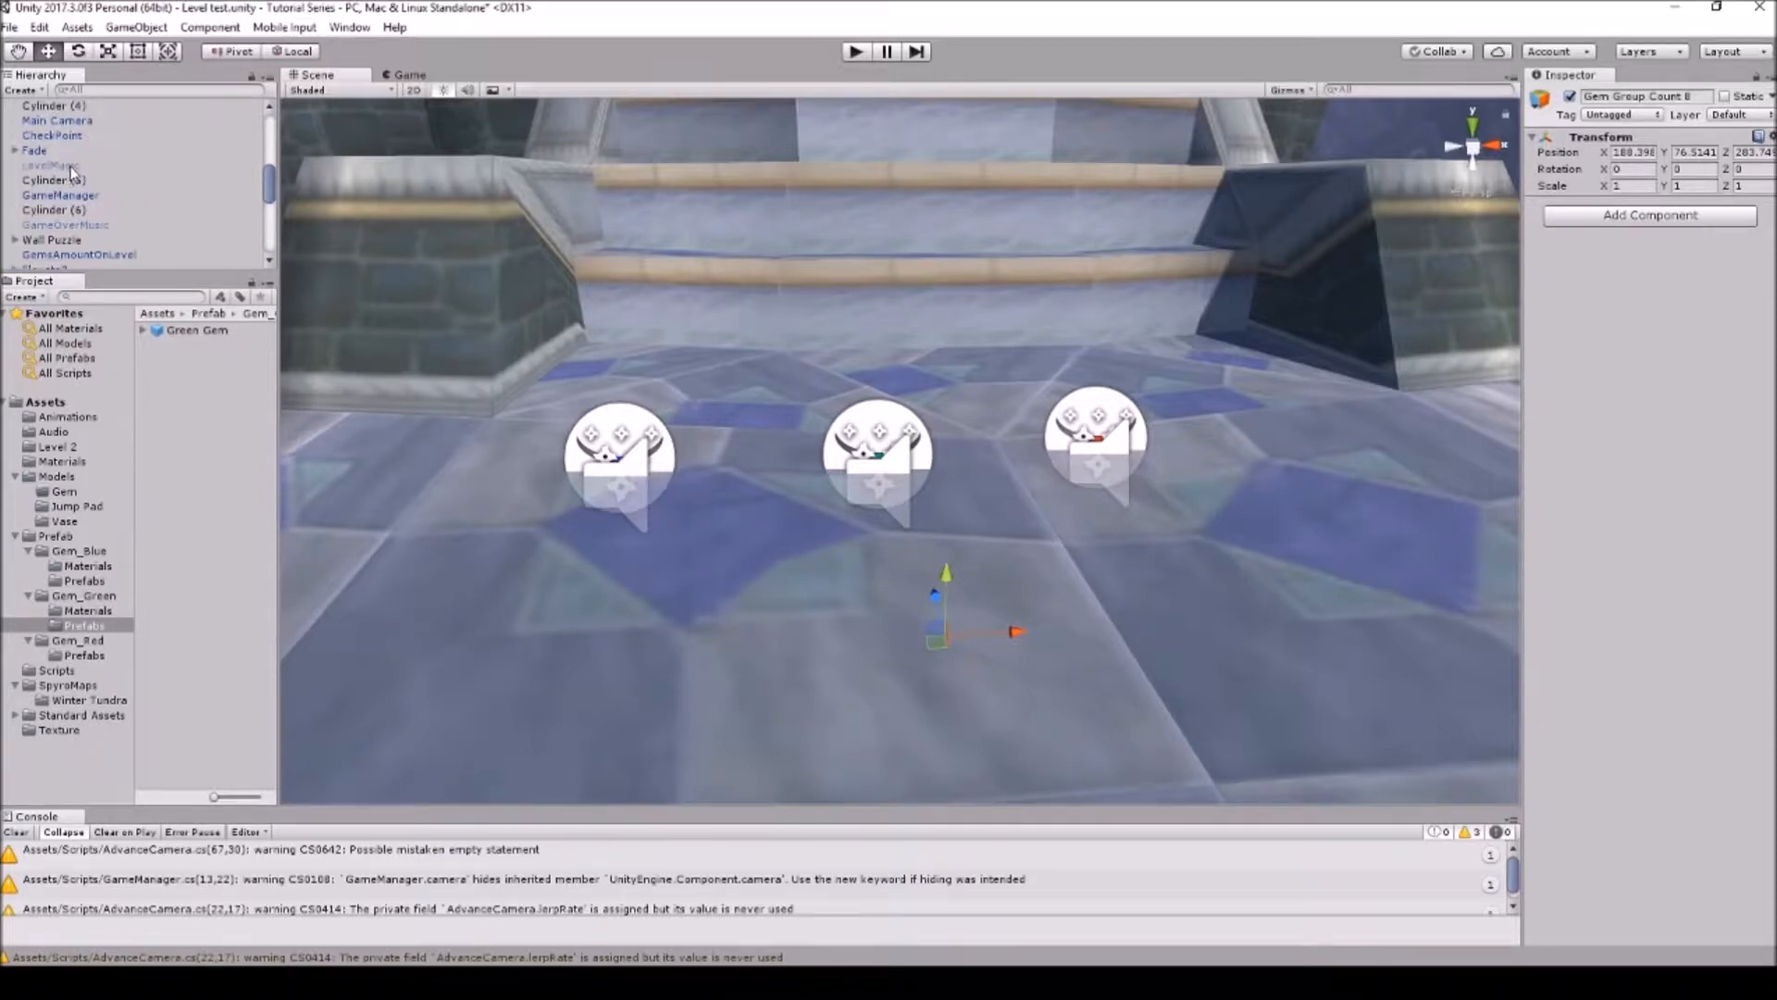
scroll(102, 185, up, 5)
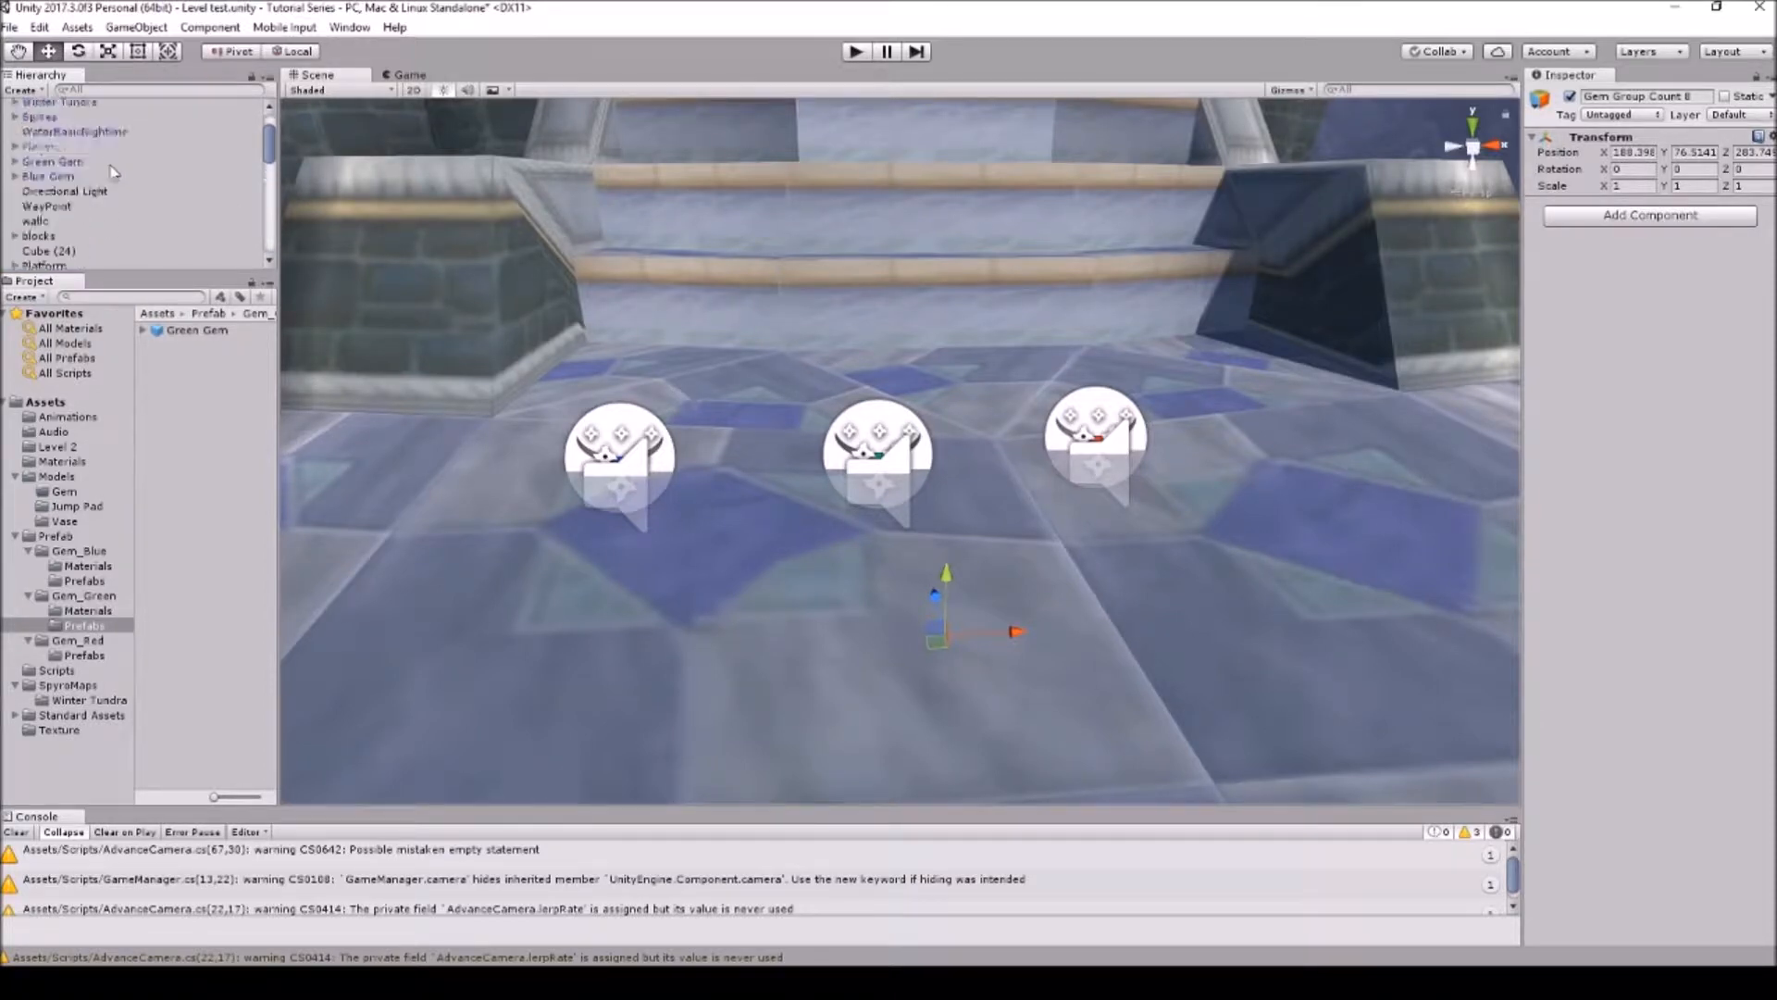
click(56, 220)
ctrl+click(57, 232)
ctrl+click(68, 115)
scroll(125, 208, down, 4)
scroll(122, 201, down, 2)
scroll(121, 201, up, 4)
drag(106, 180, 125, 269)
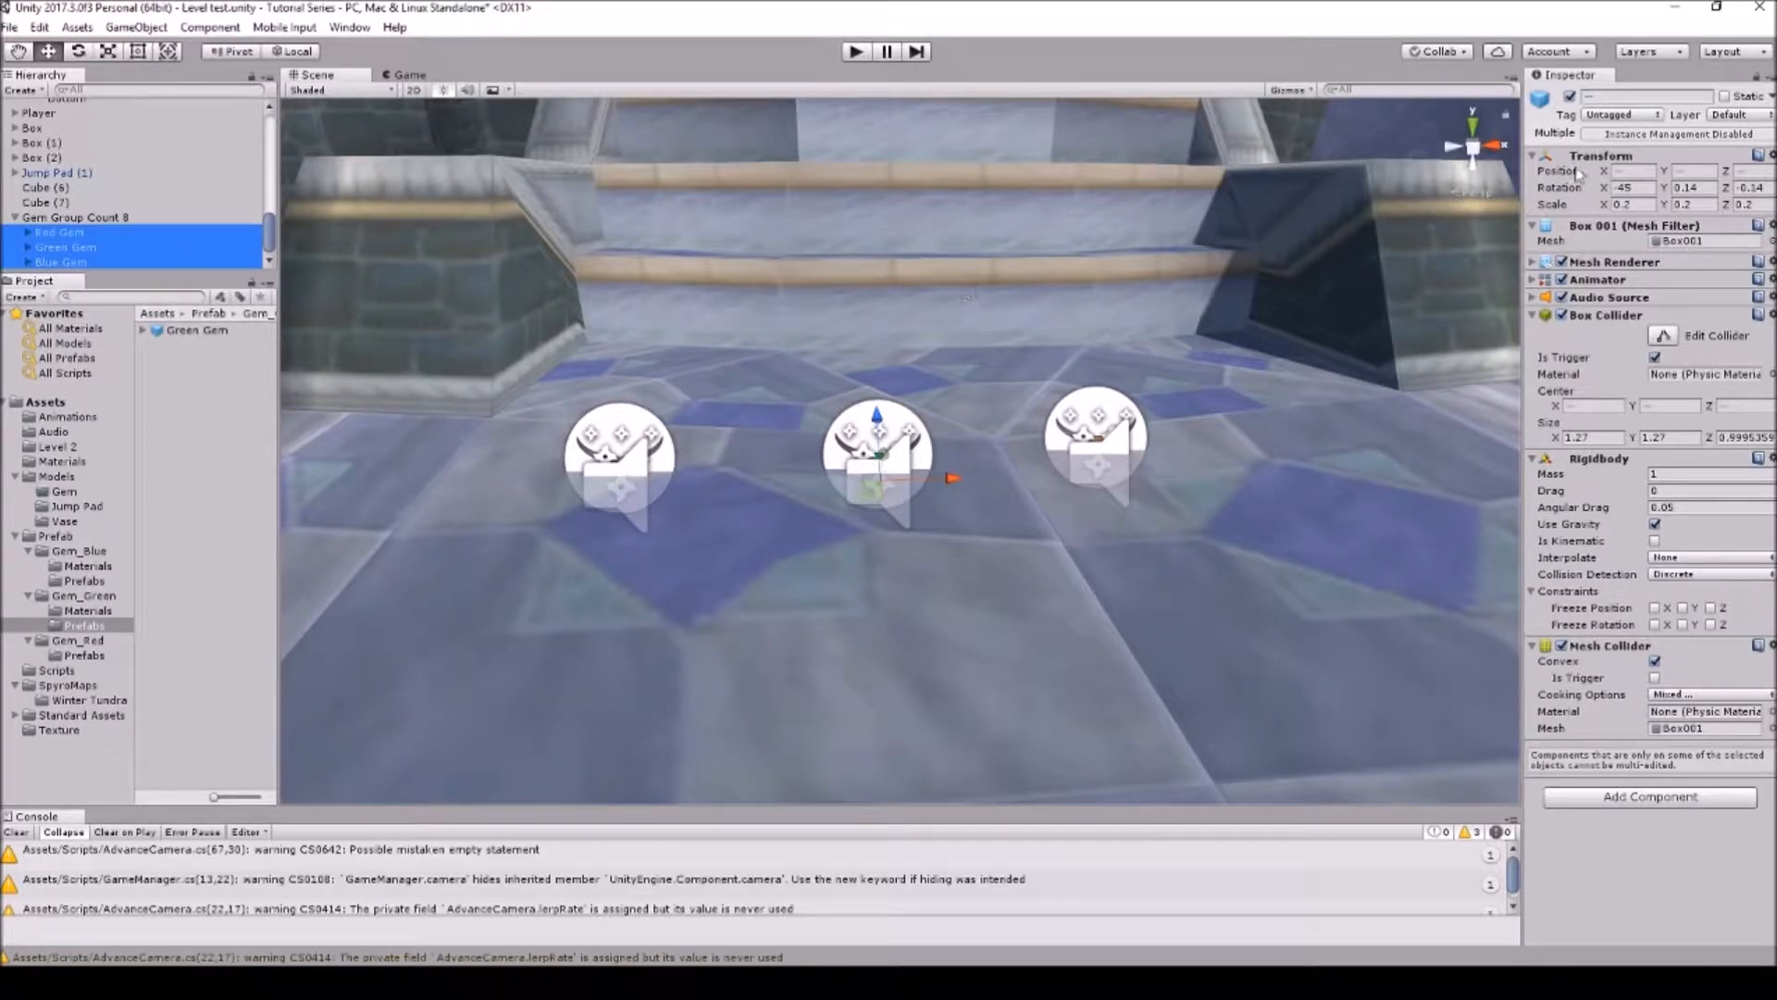
Step: Set the Red Gem's position inside the group to X 0, Y 0, Z 0
click(134, 237)
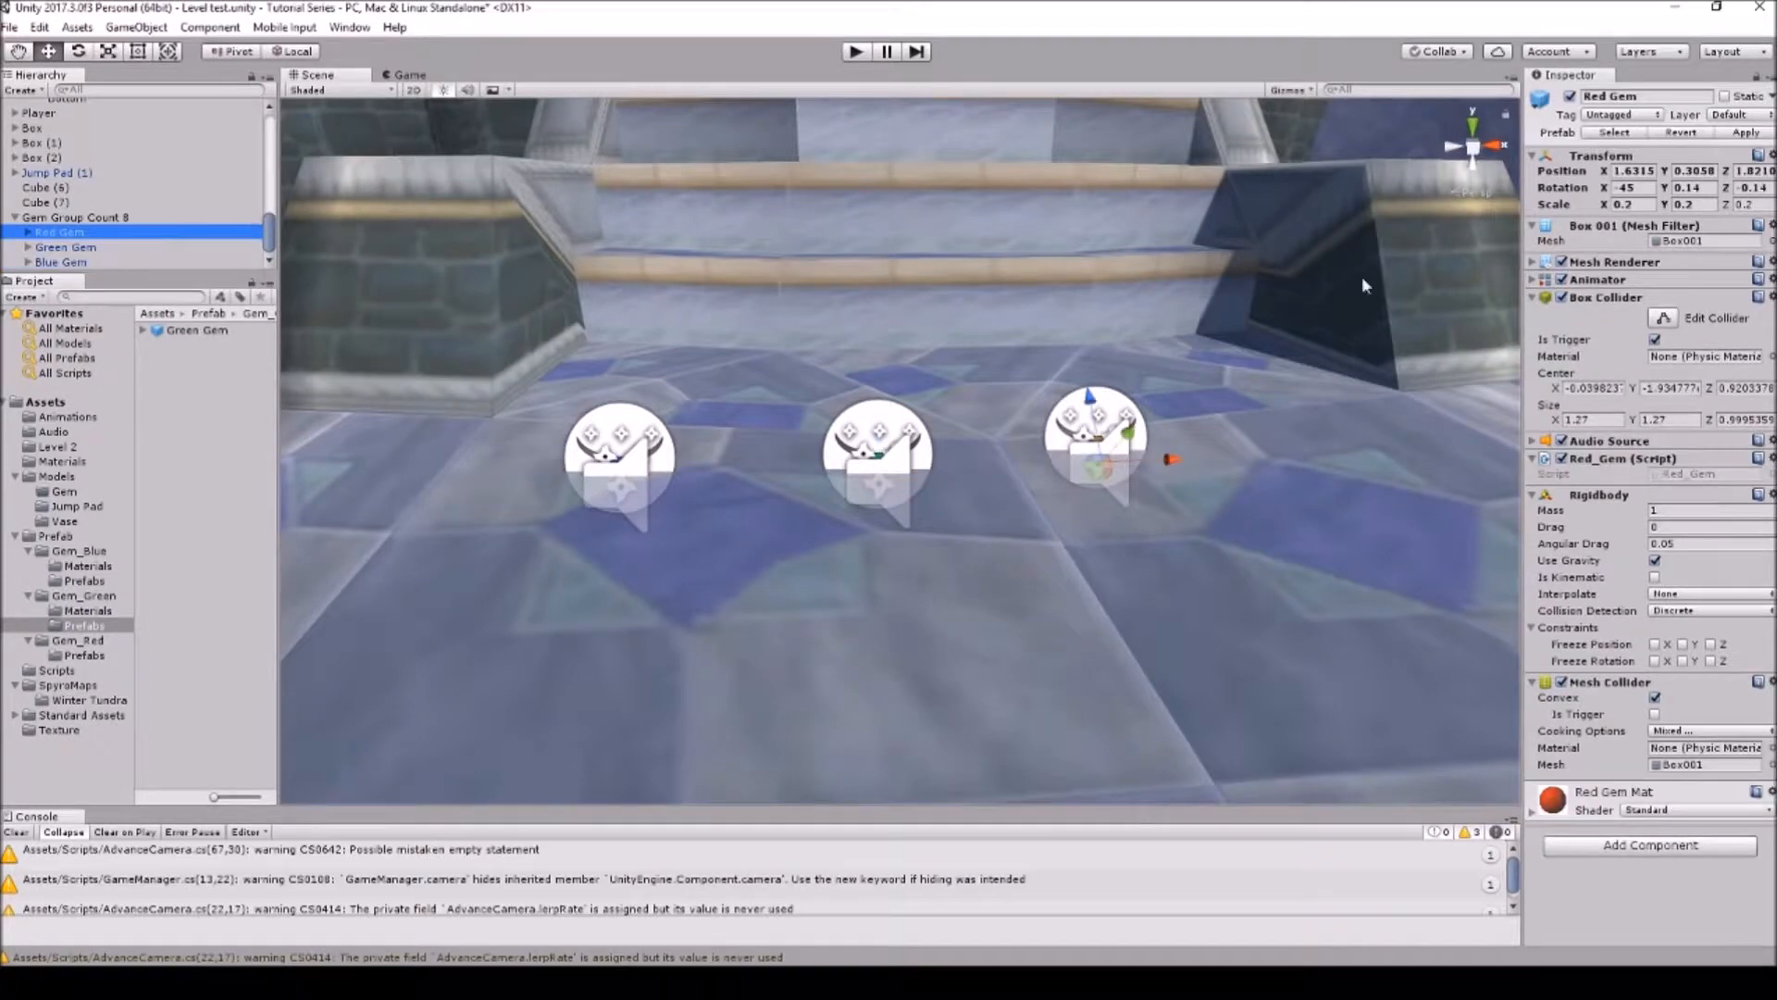
click(1615, 171)
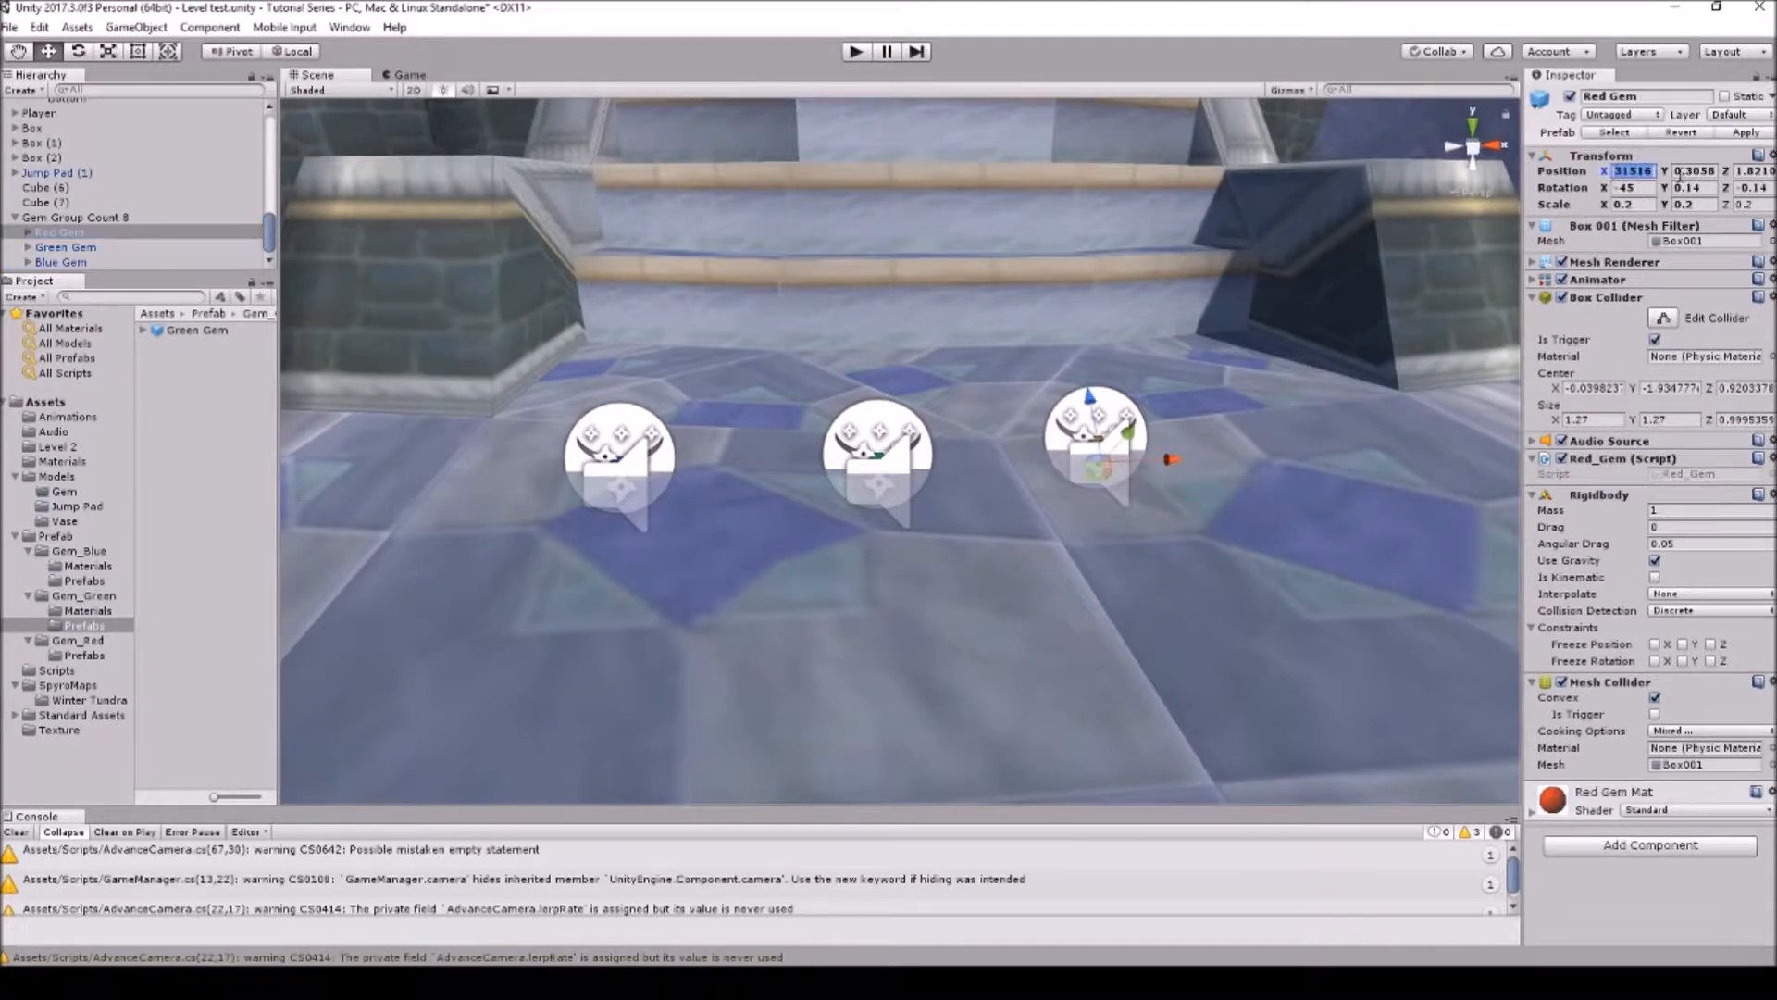
text(0)
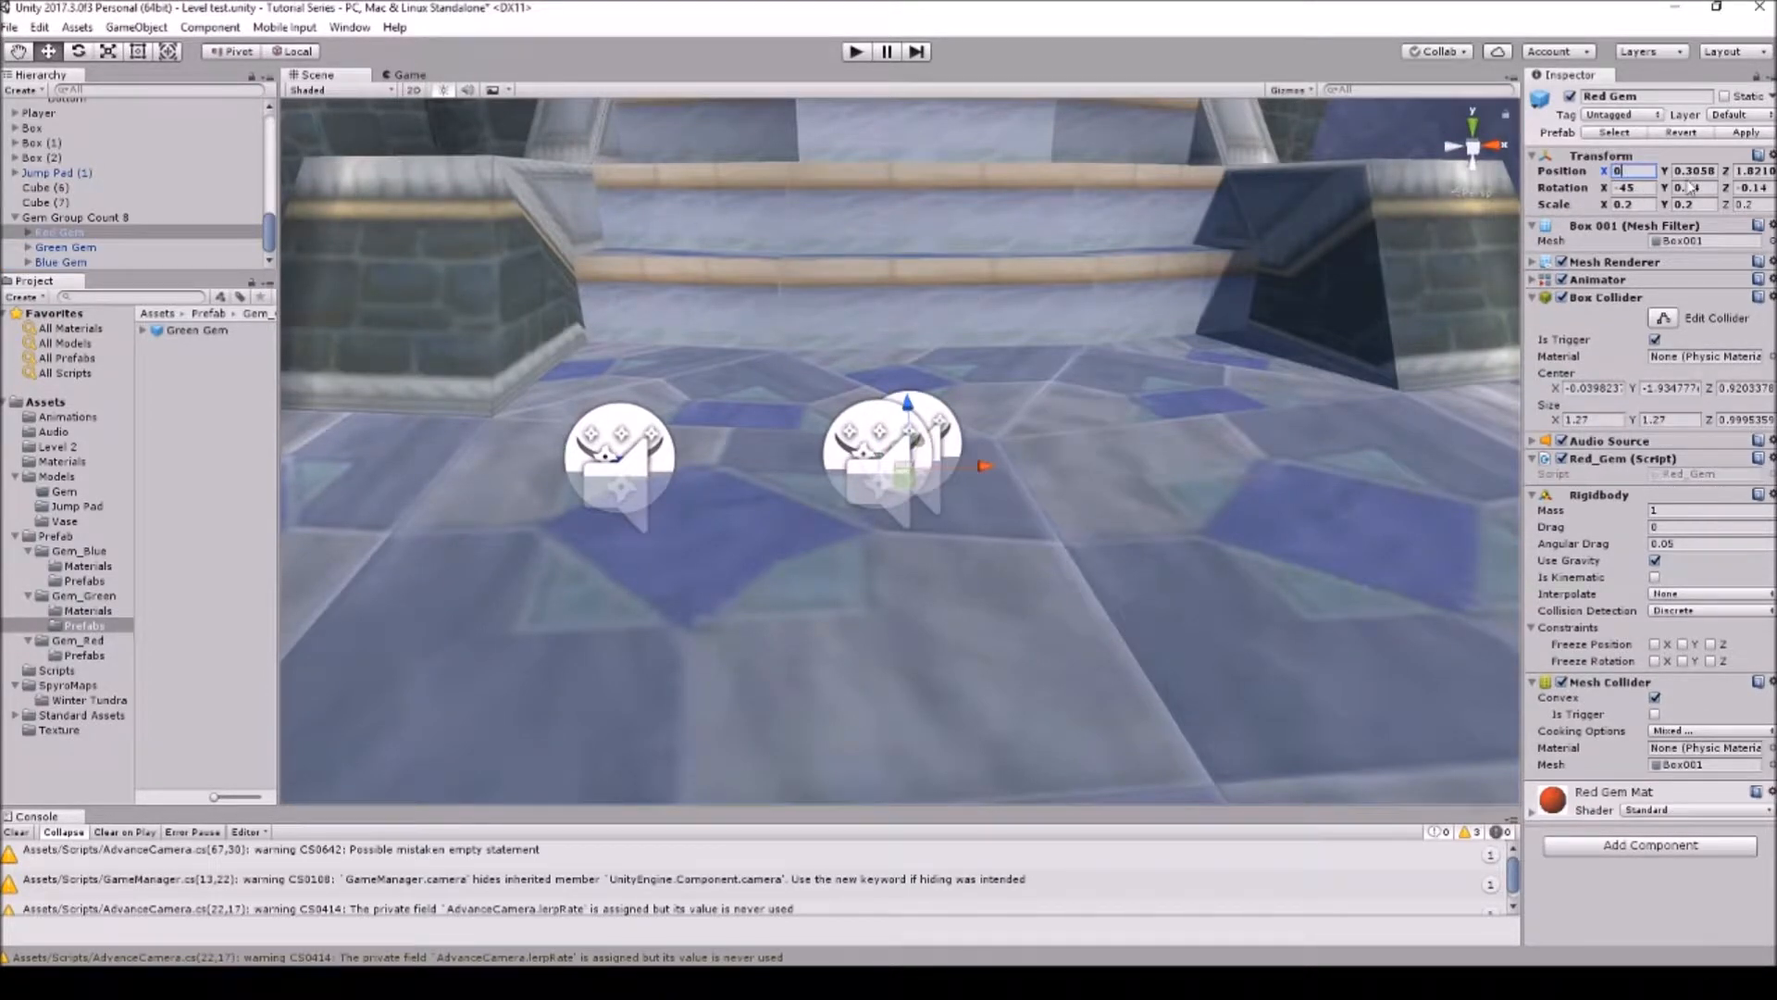
key(Tab)
text(0)
key(Tab)
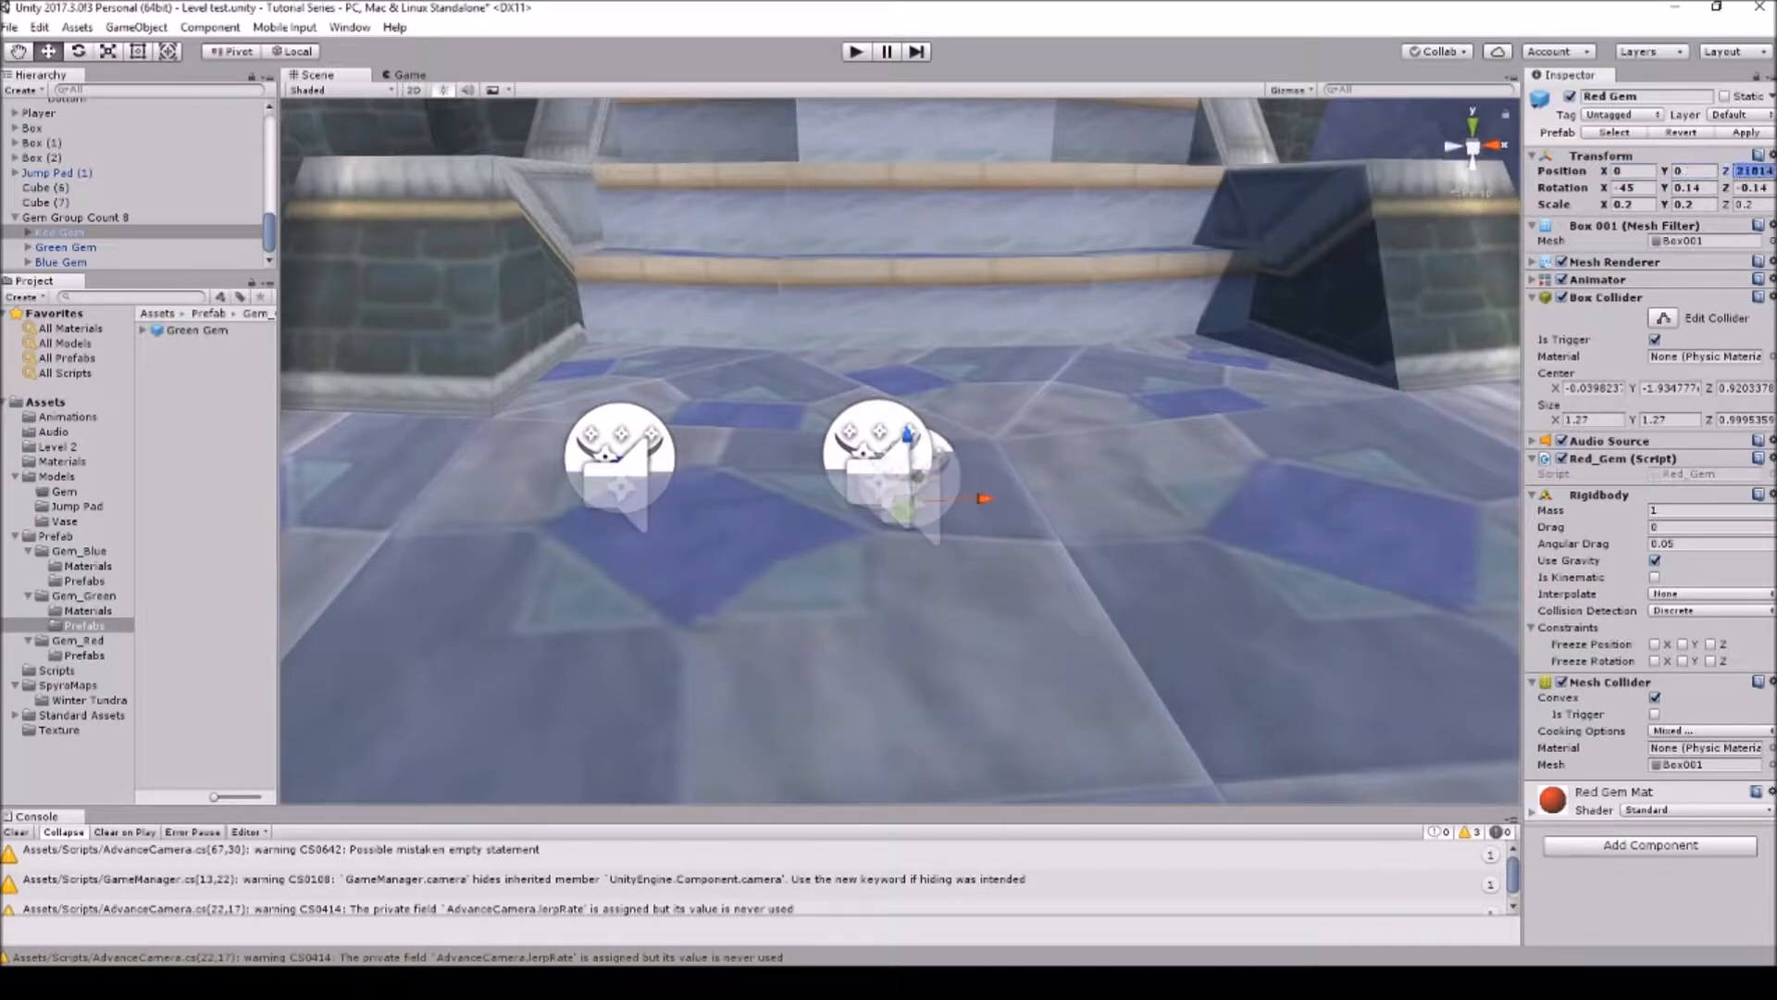
text(0)
Step: Set the Green Gem's position inside the group to X 0, Y 0, Z 0
click(102, 248)
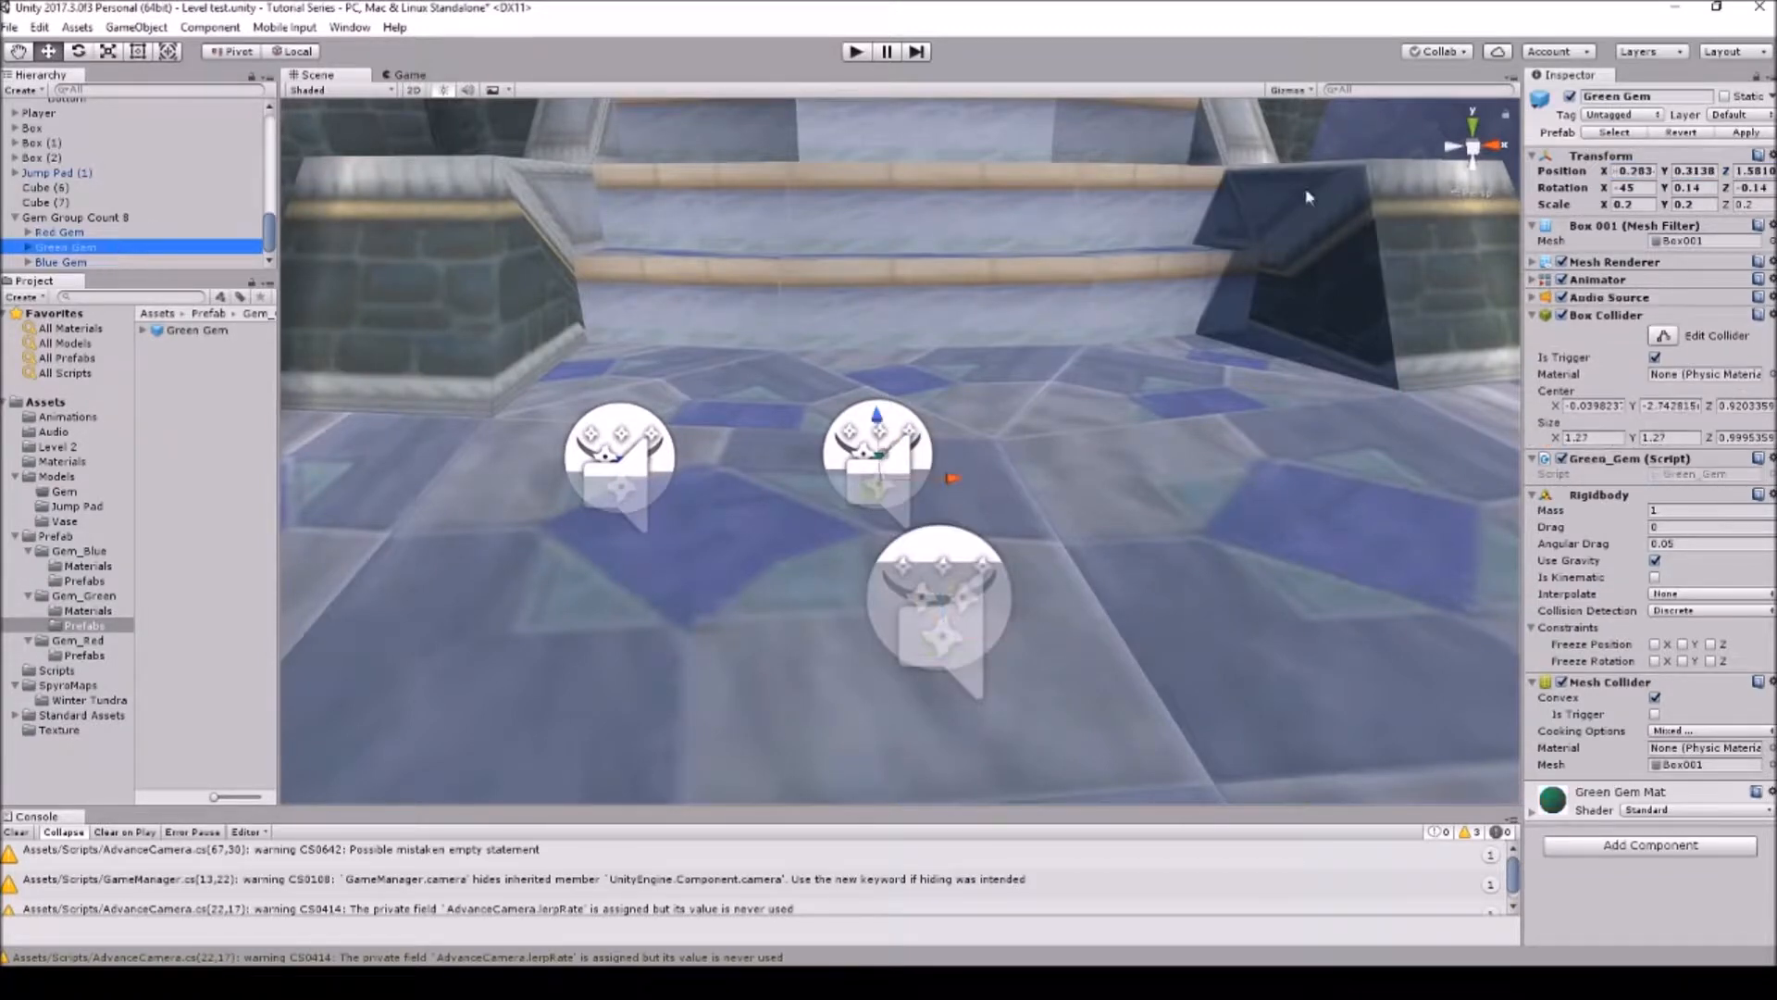
click(1629, 171)
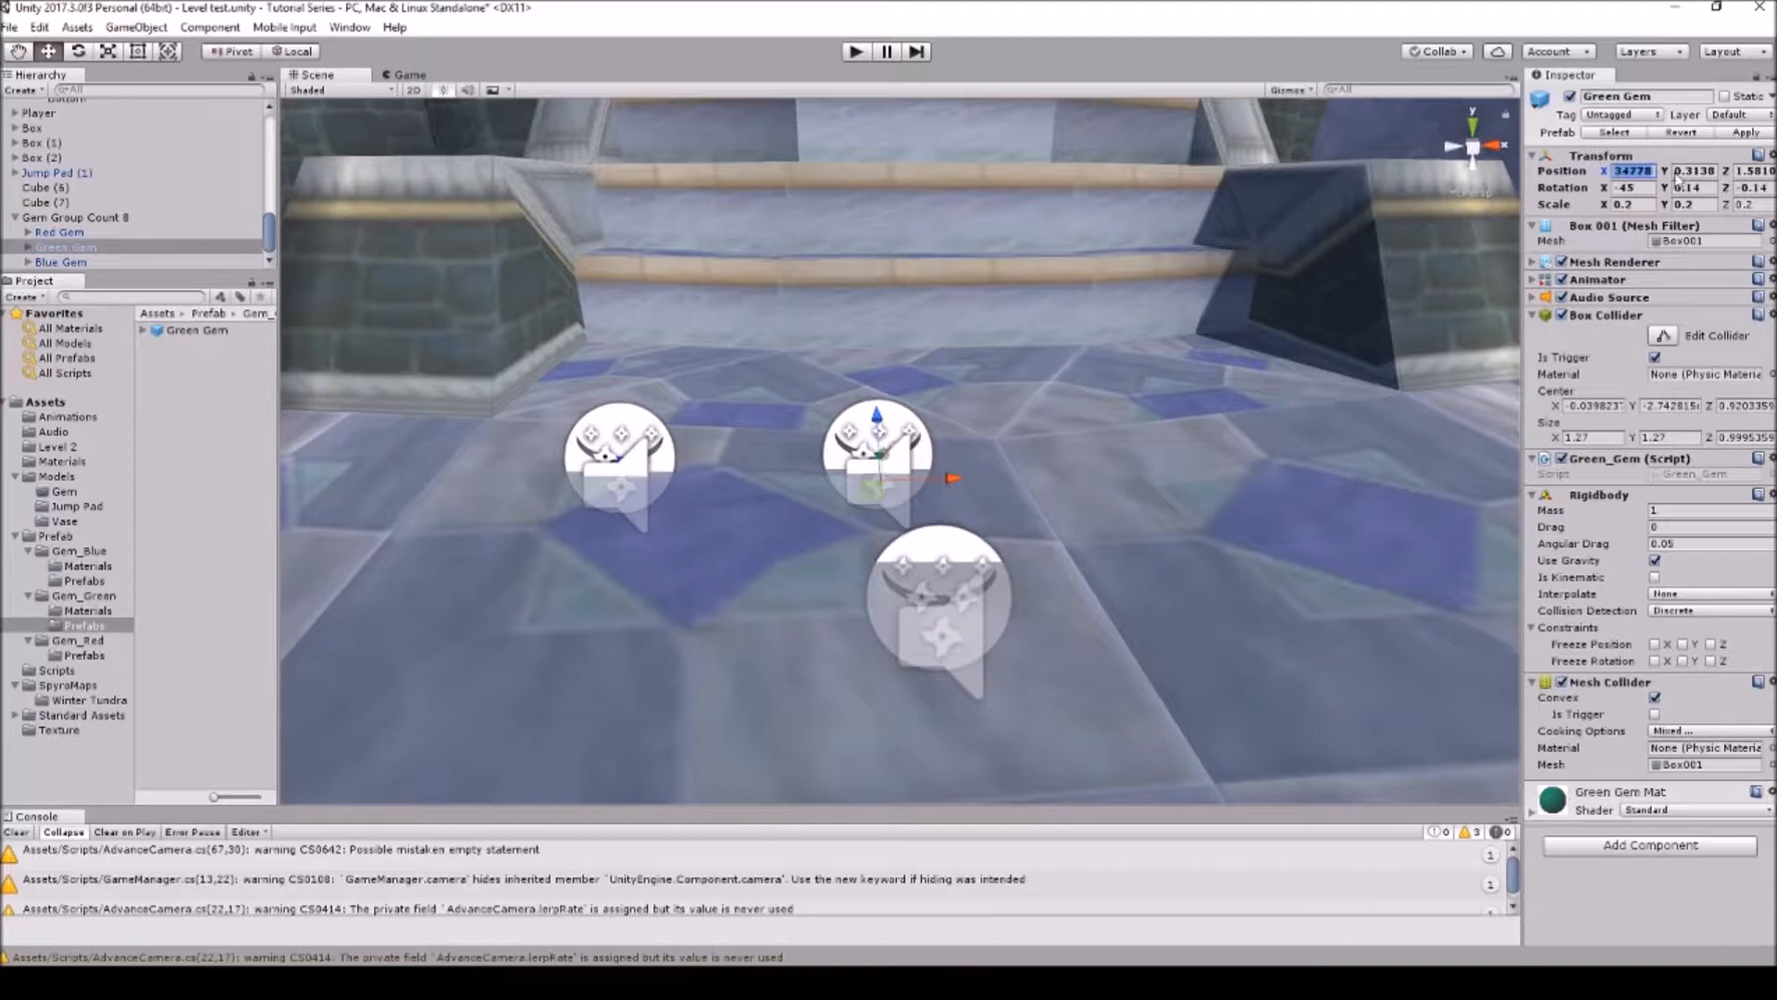
text(0)
key(Tab)
text(0)
key(Tab)
text(0)
Step: Set the Blue Gem's position inside the group to 0, 0, 0 and move it along its X axis to about -1.4
click(60, 262)
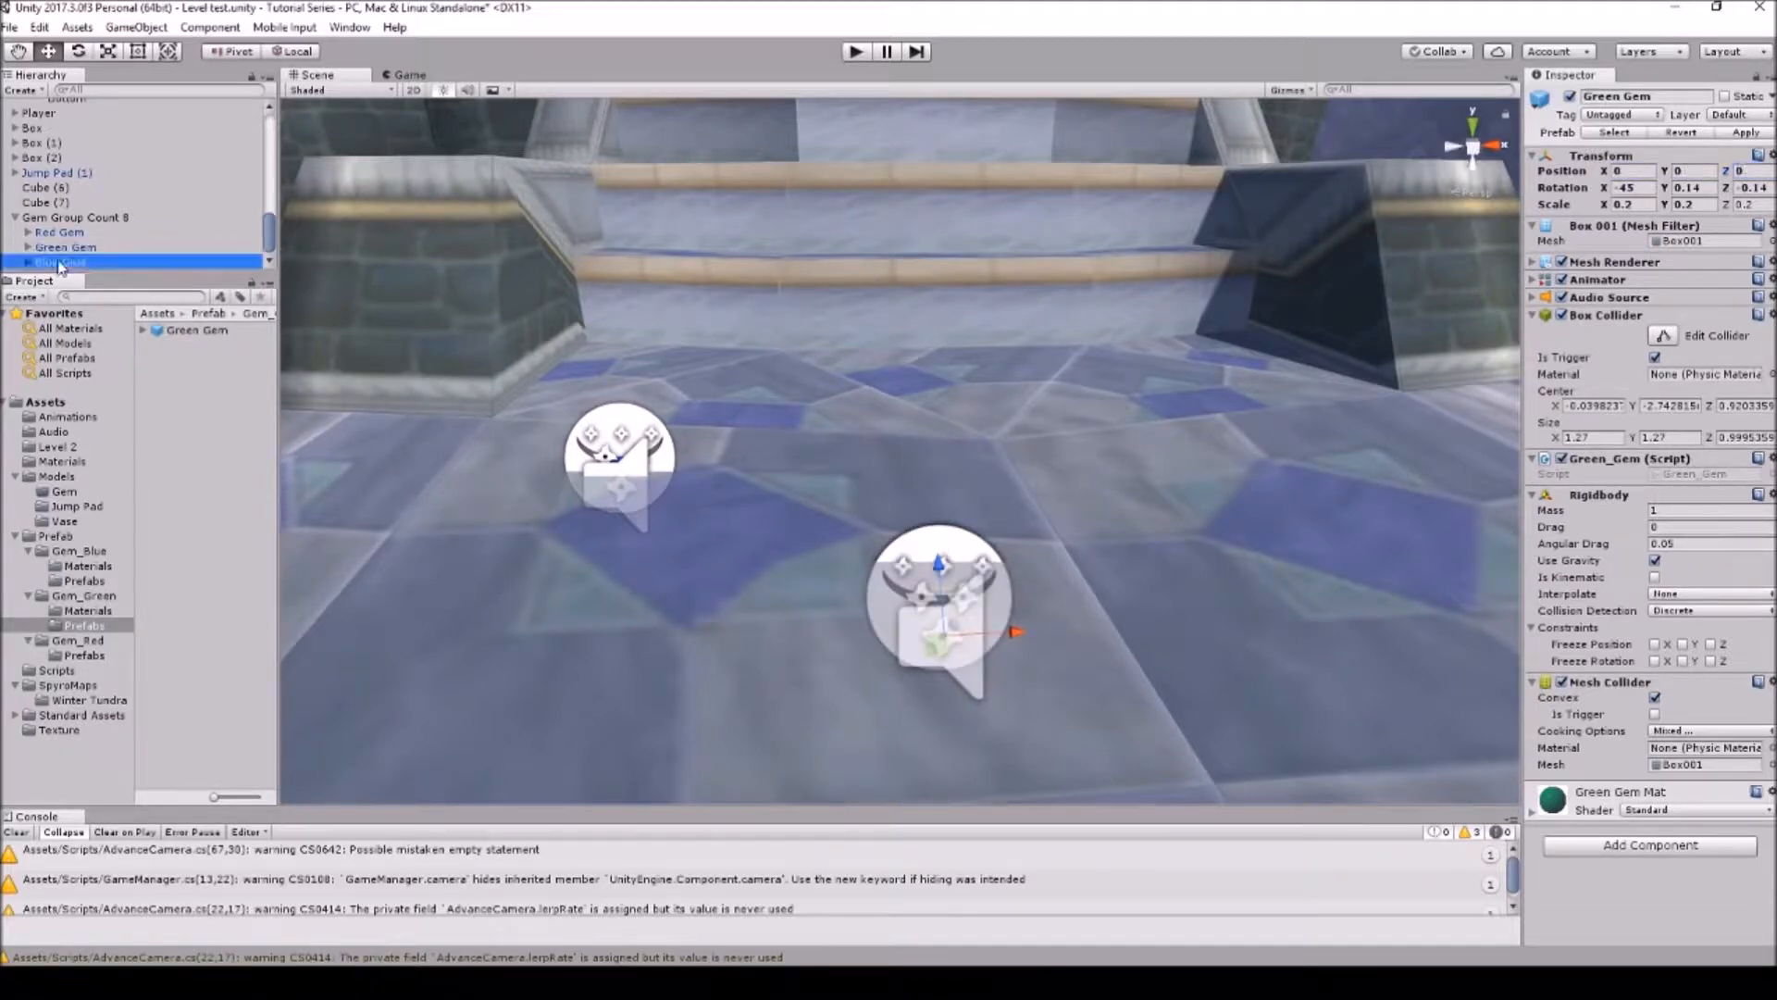
click(1614, 172)
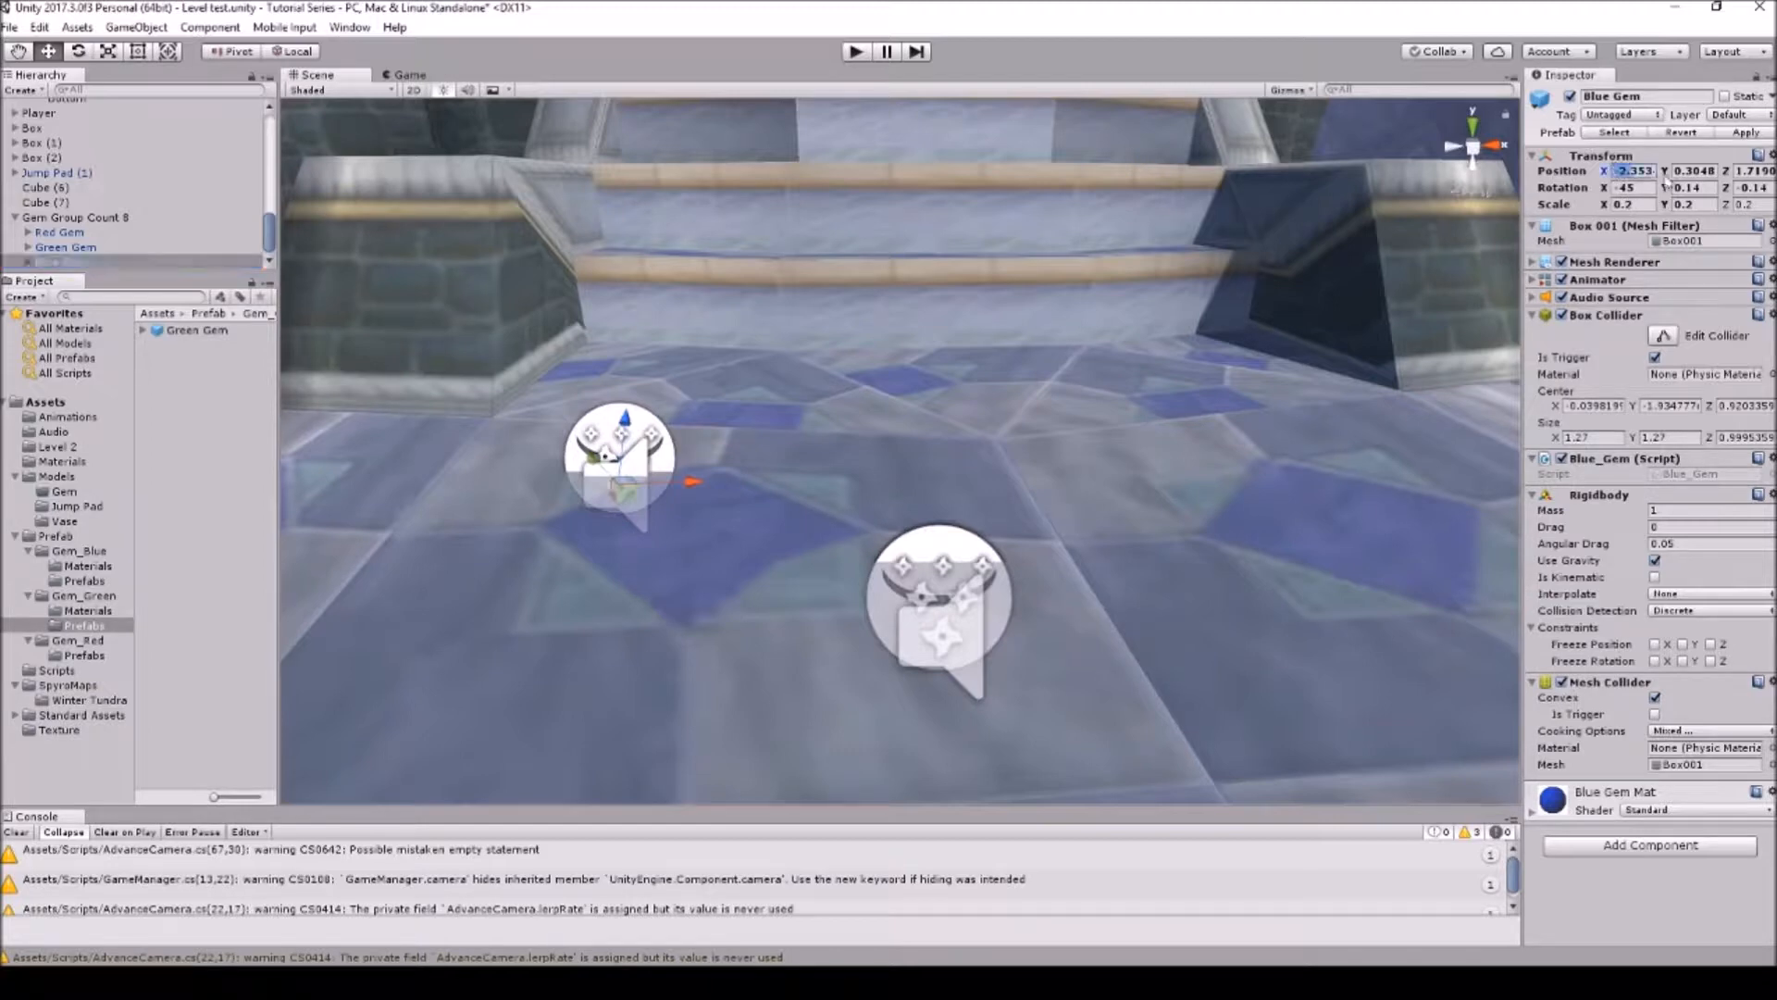
text(0)
key(Tab)
text(0)
key(Tab)
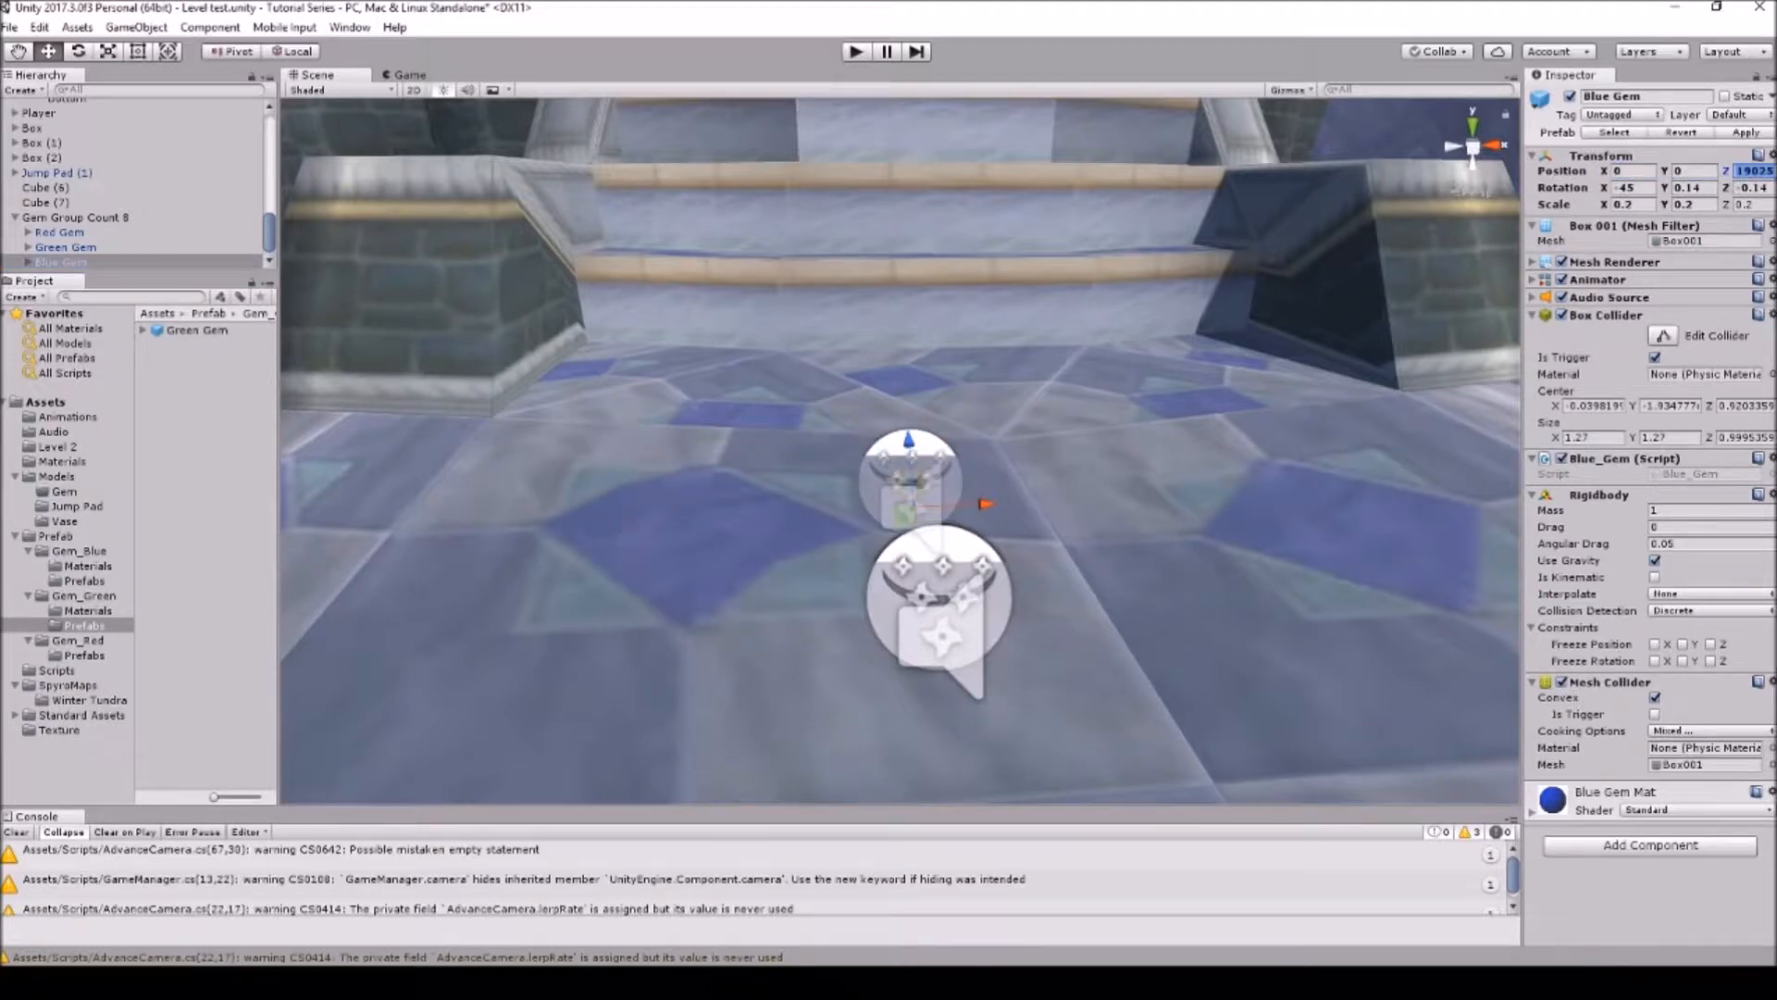
text(0)
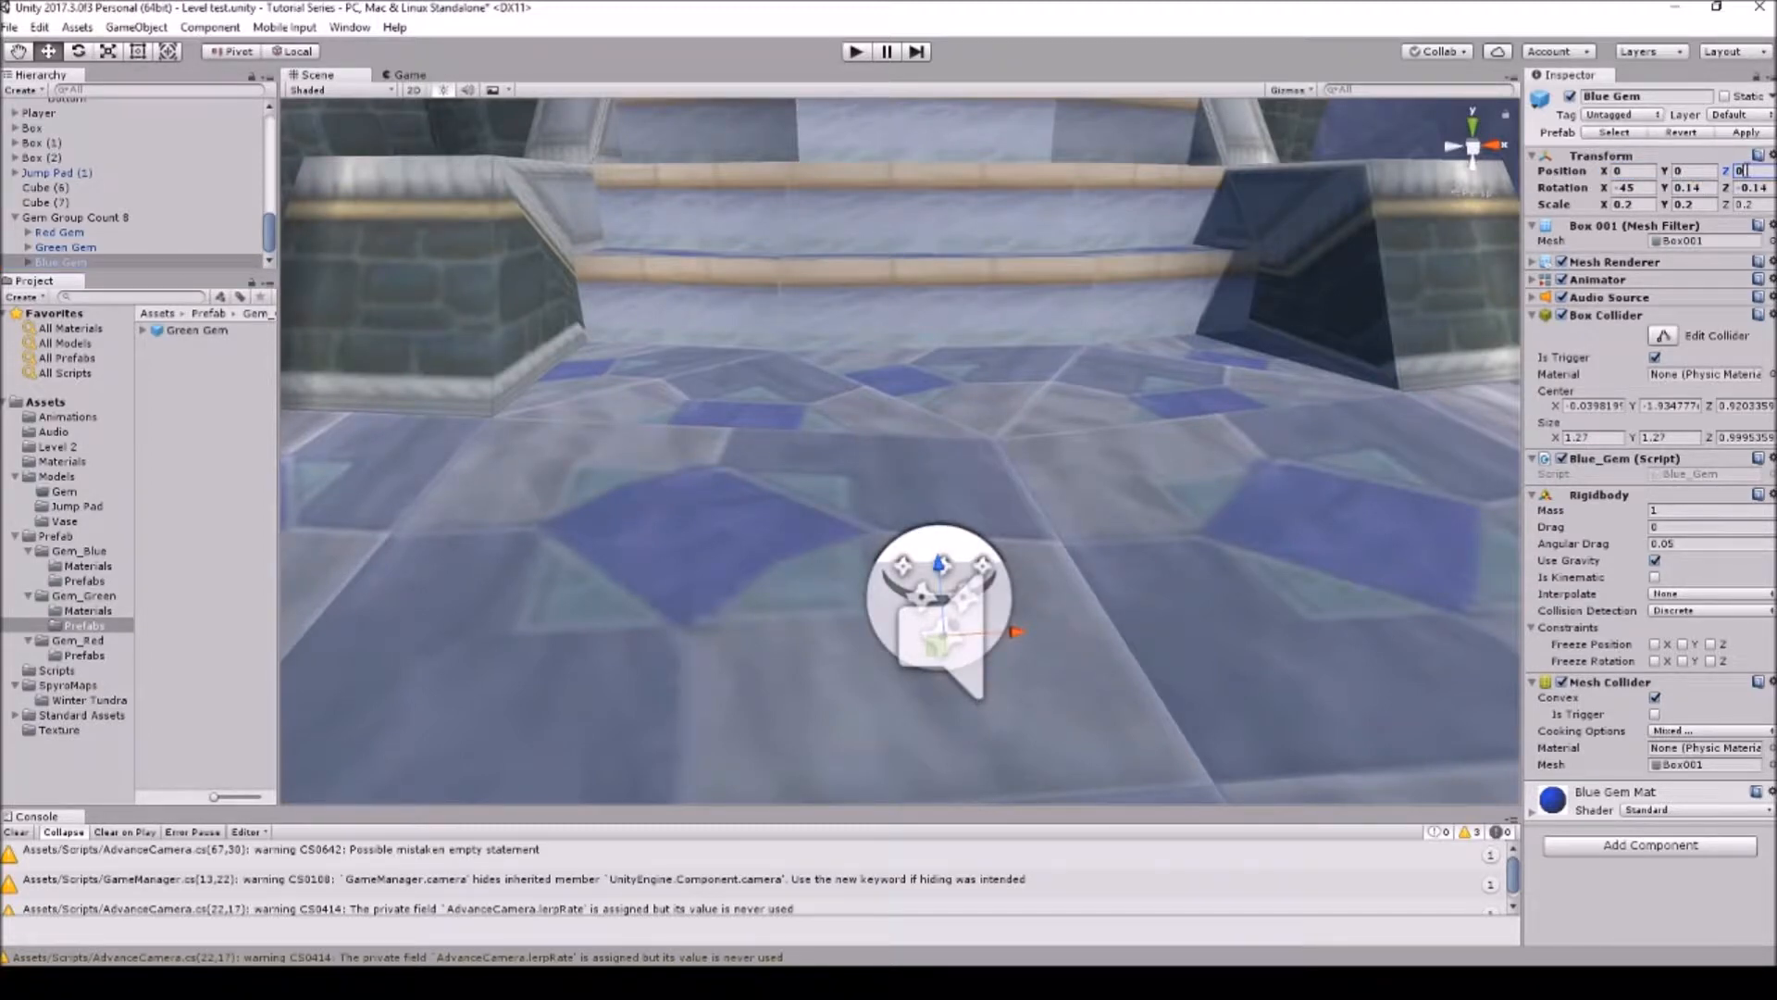
drag(1016, 636, 780, 664)
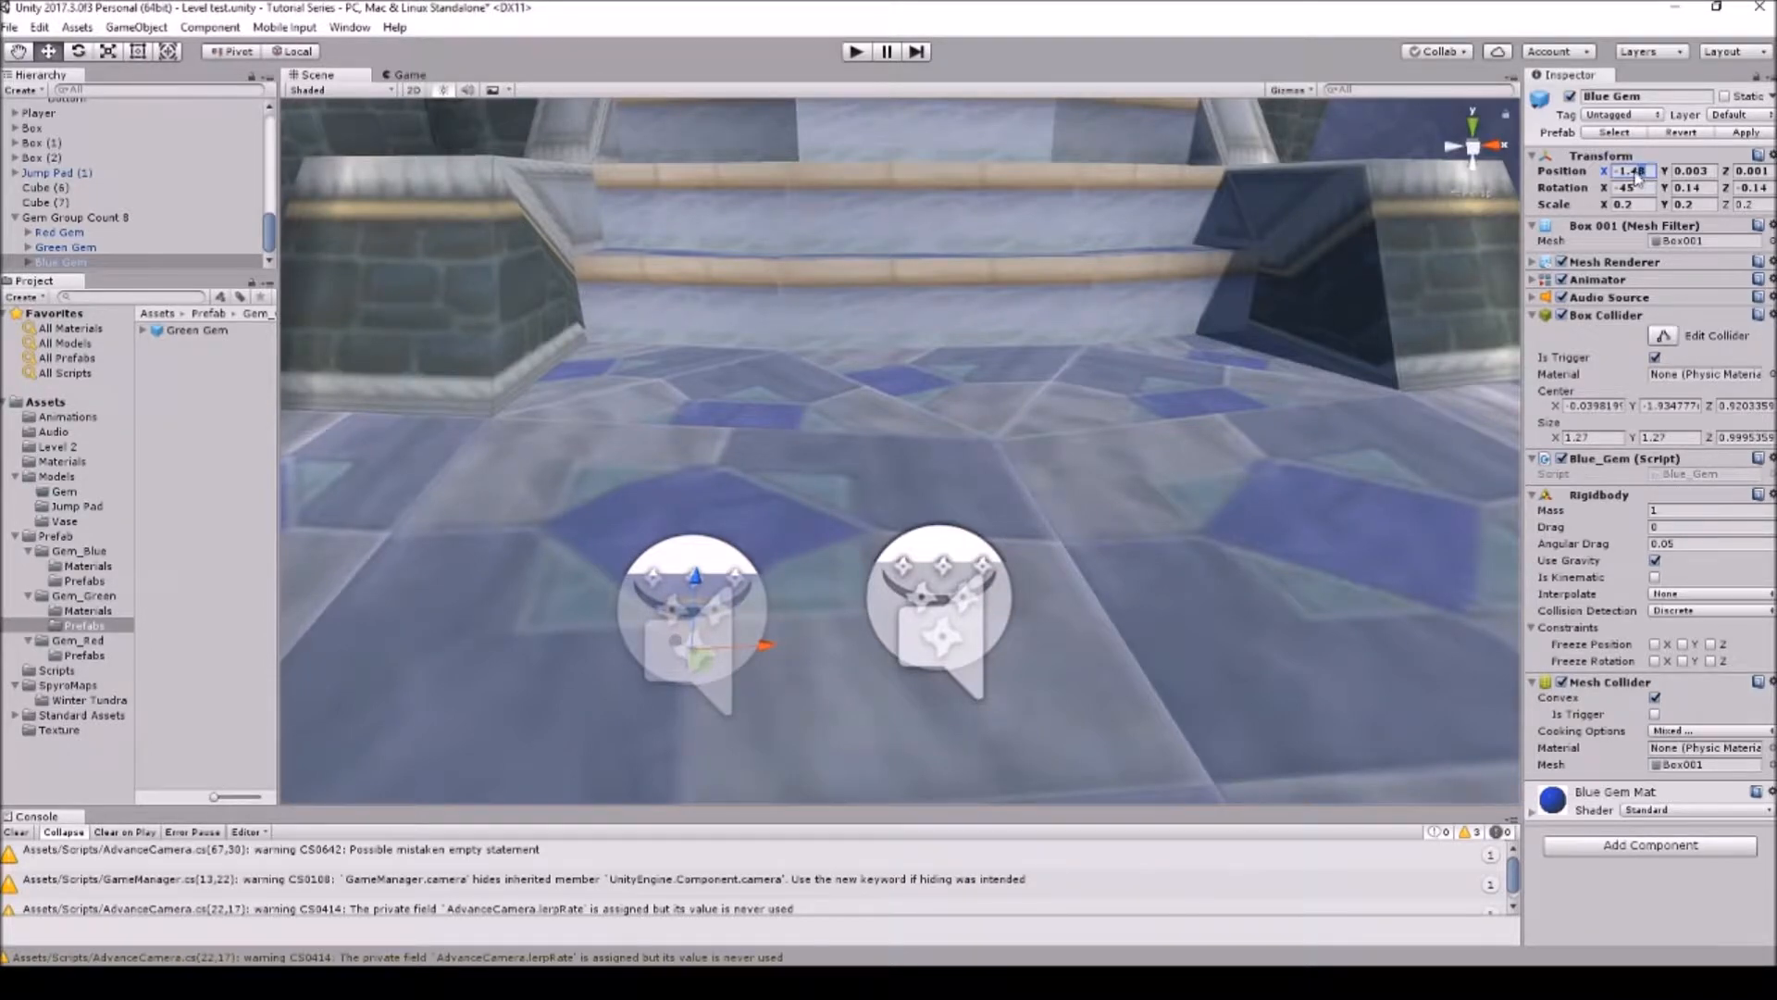
Step: Set the Blue Gem's X position to -1.5 and the Green Gem's X position to 1.5
text(-1.5)
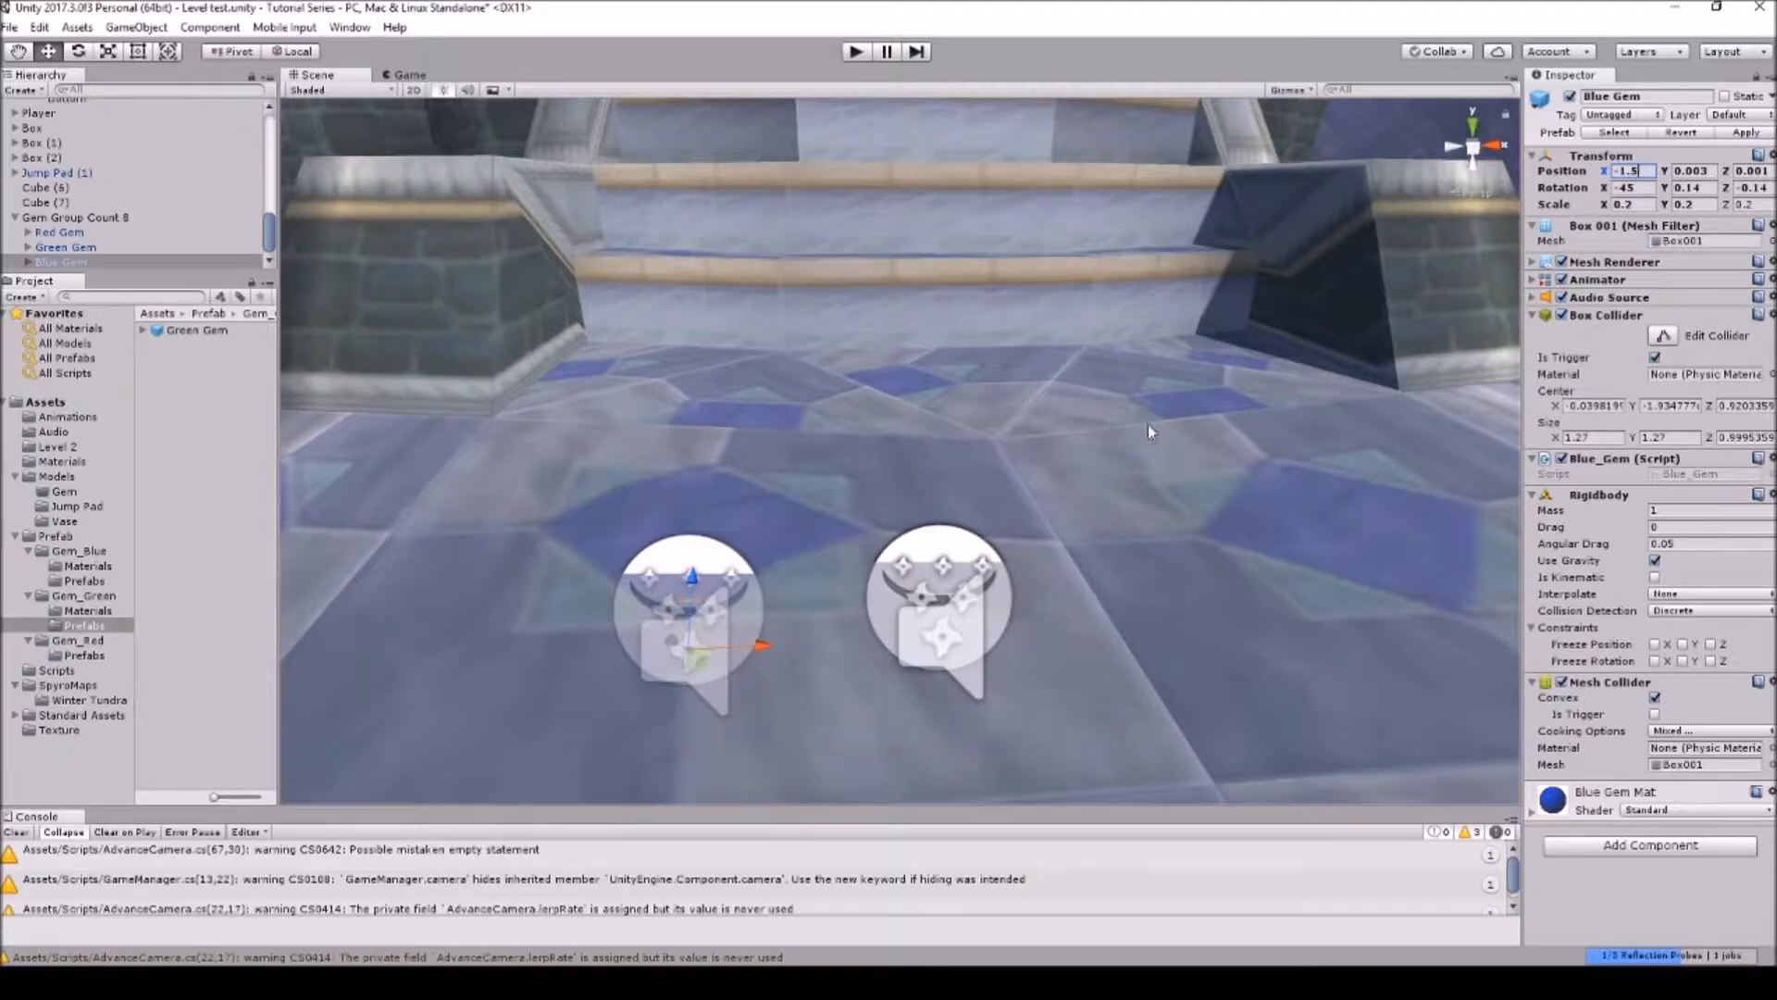
click(132, 242)
drag(1015, 629, 1096, 628)
click(1638, 171)
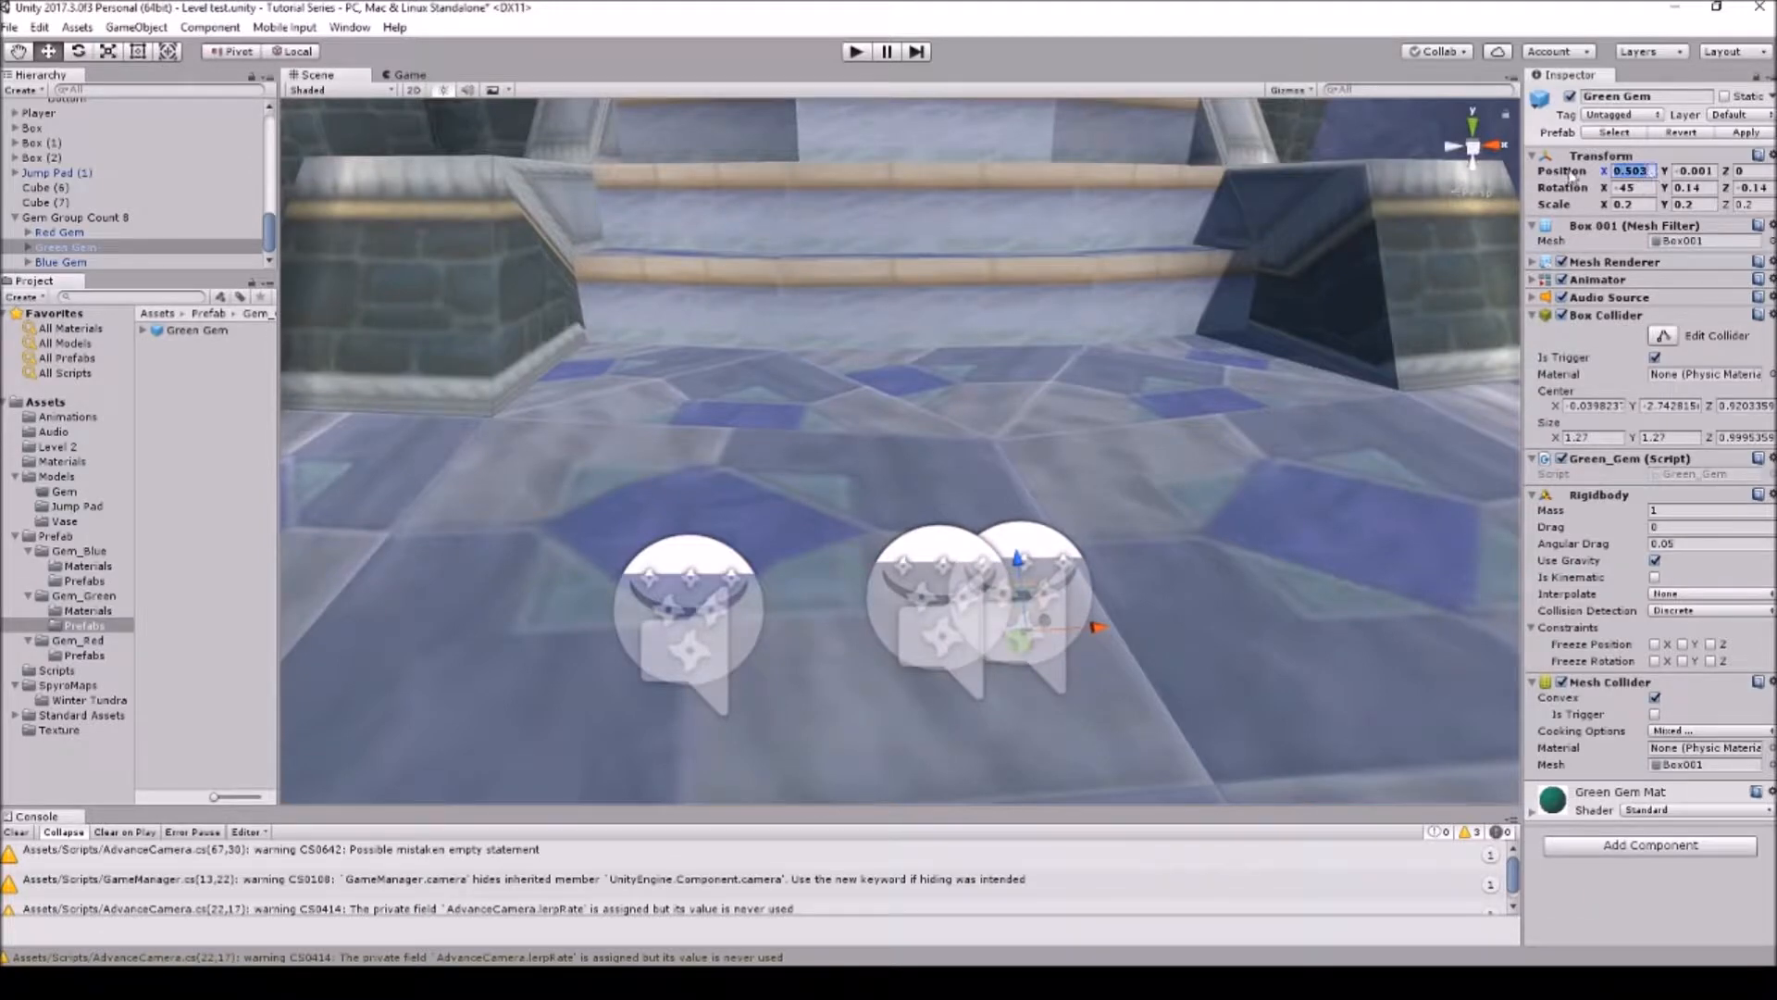
text(1.5)
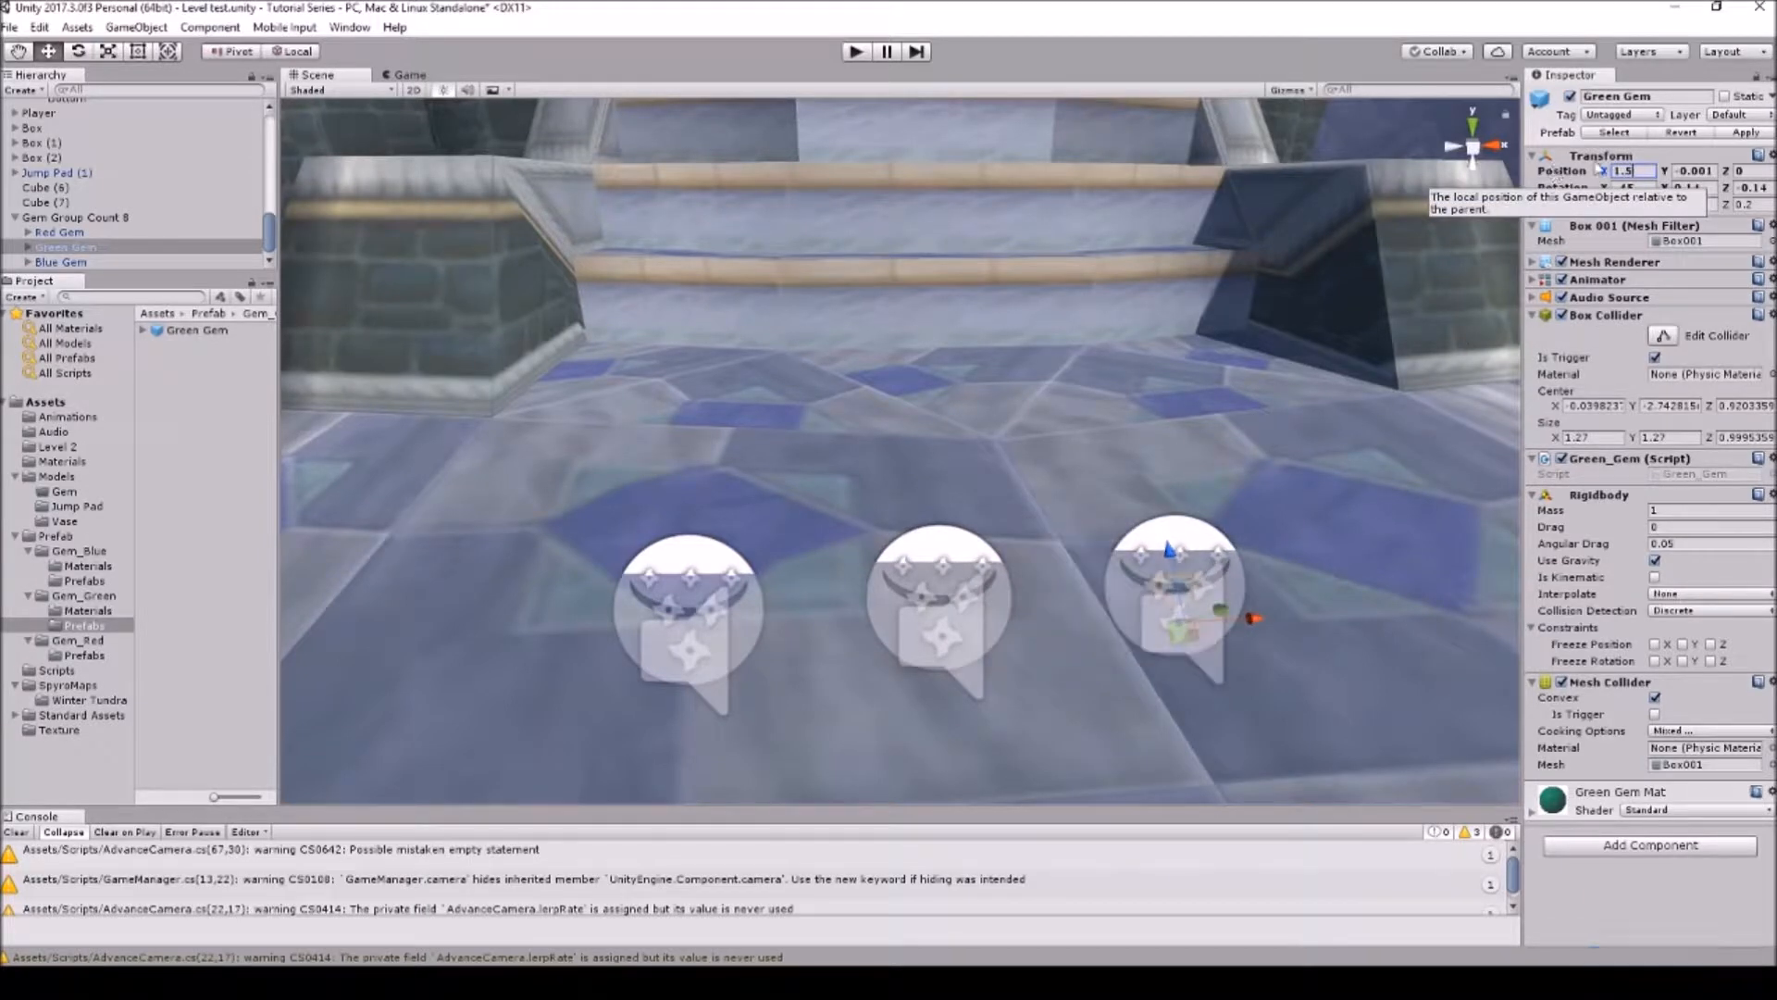
click(1744, 171)
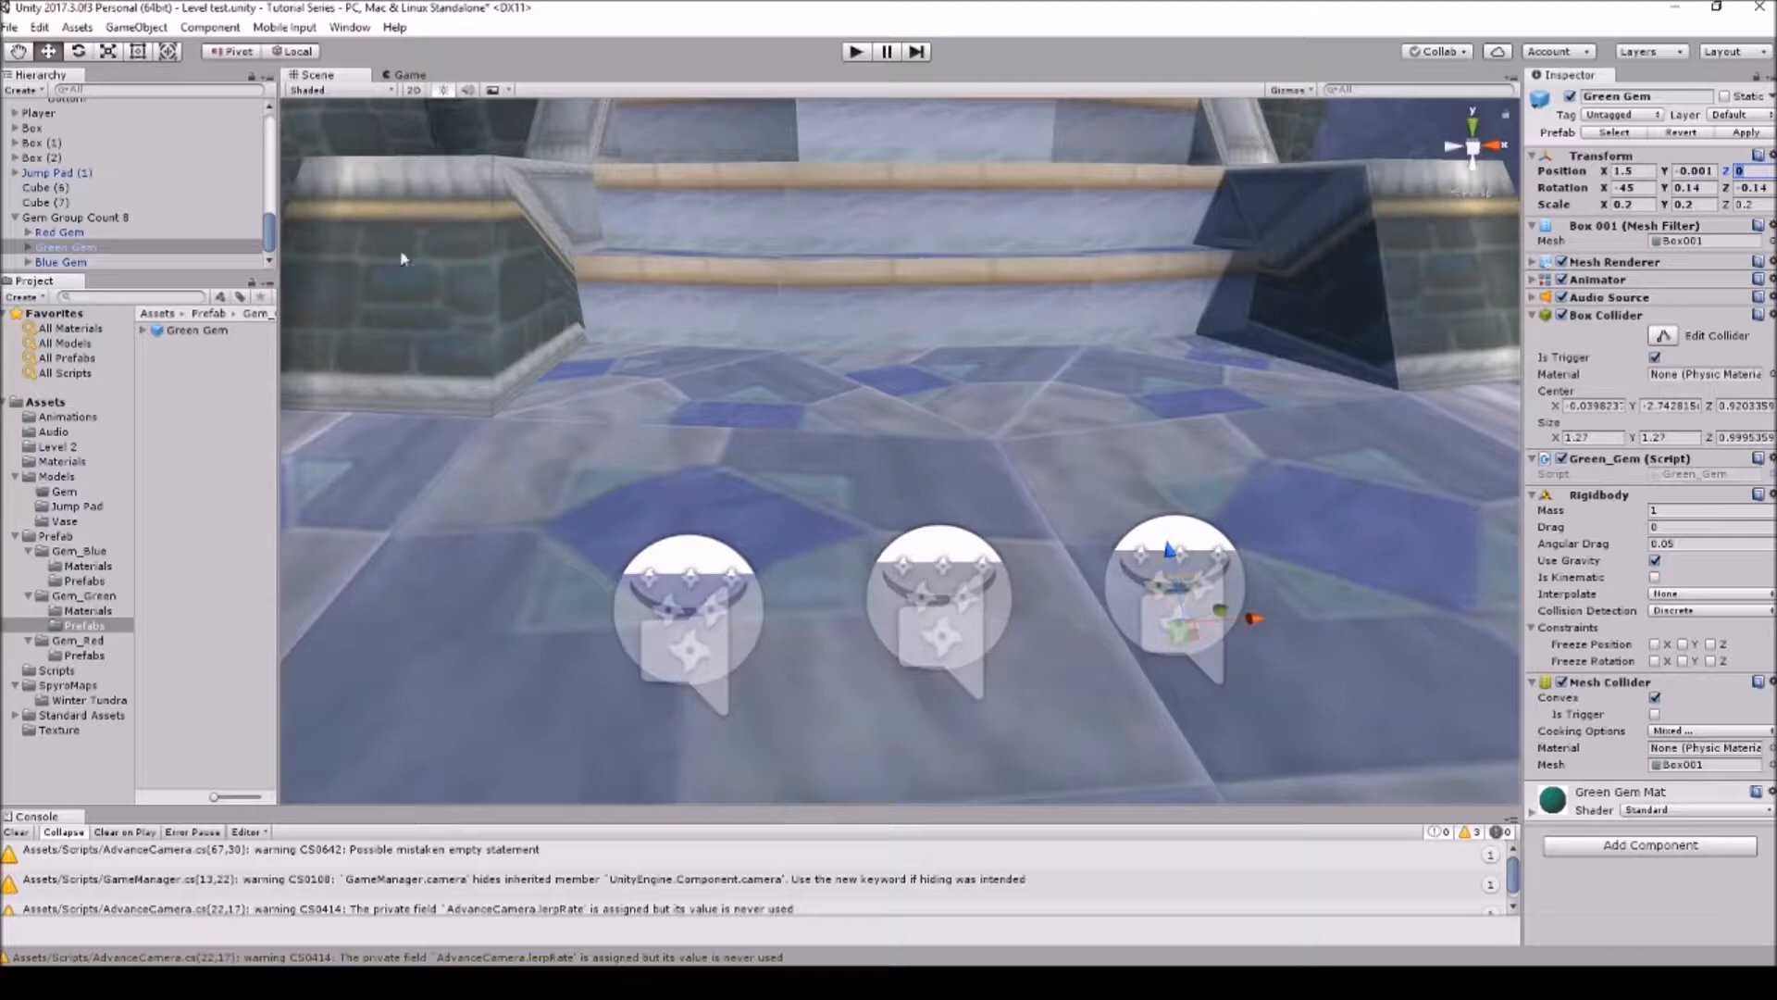
click(65, 262)
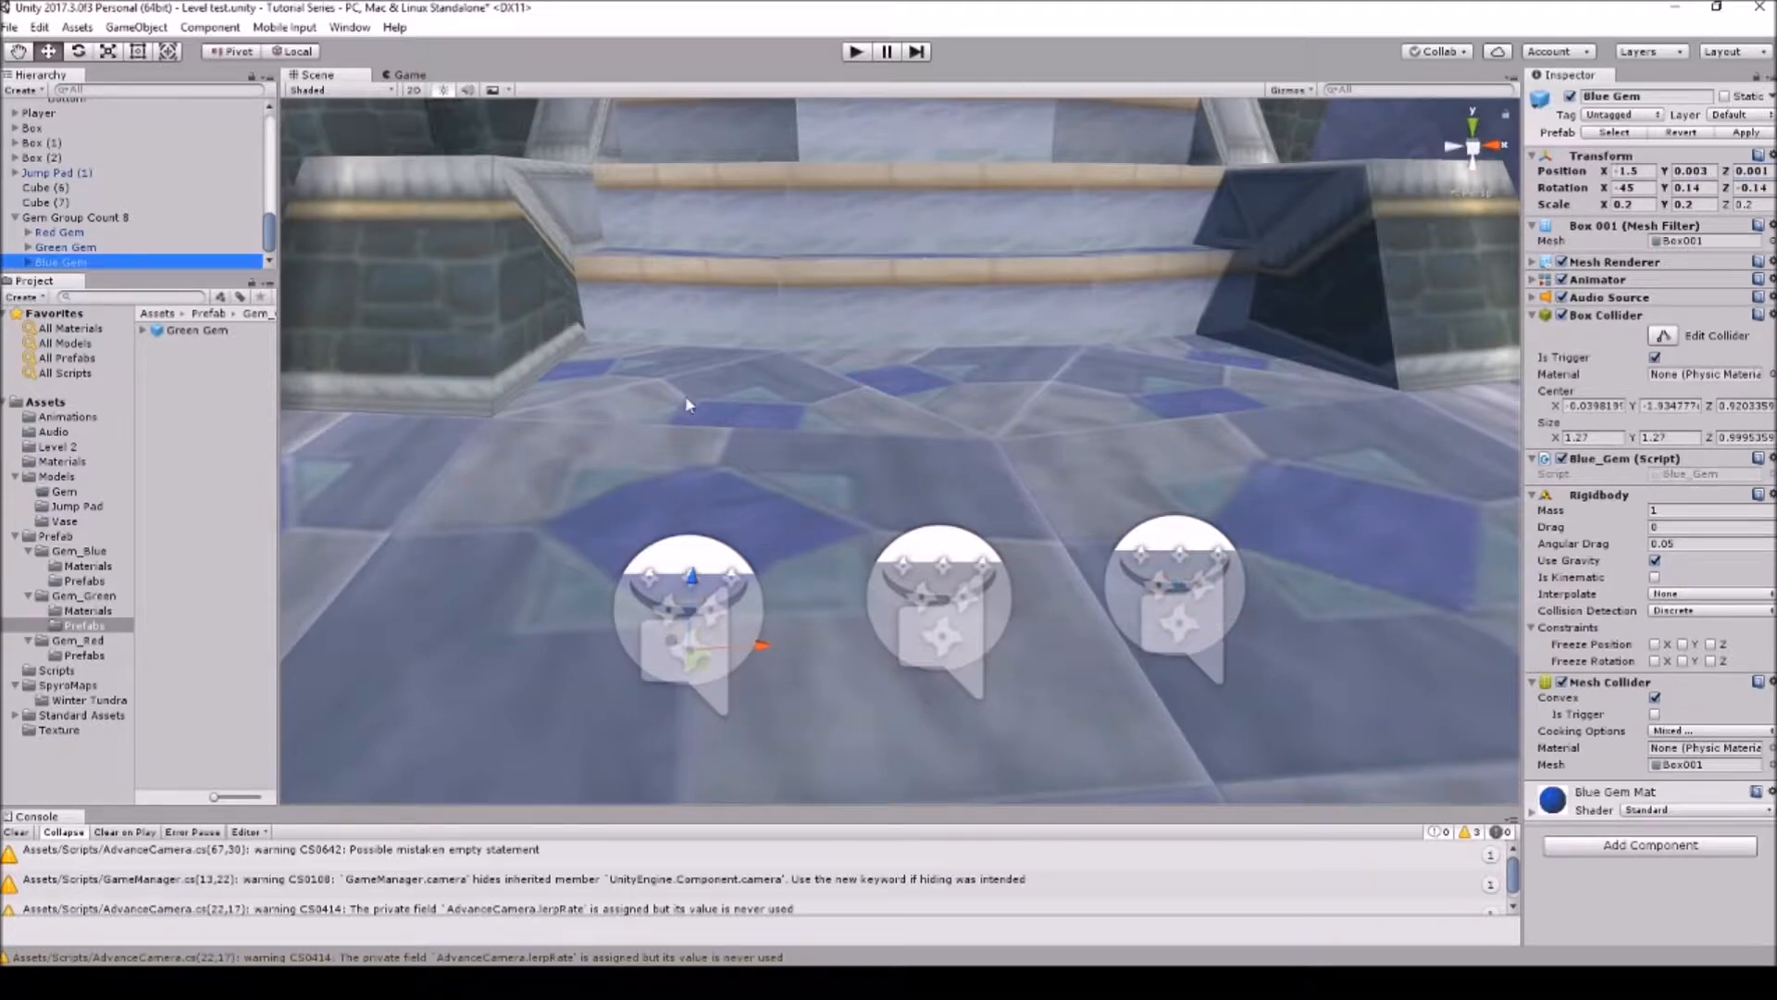
click(84, 247)
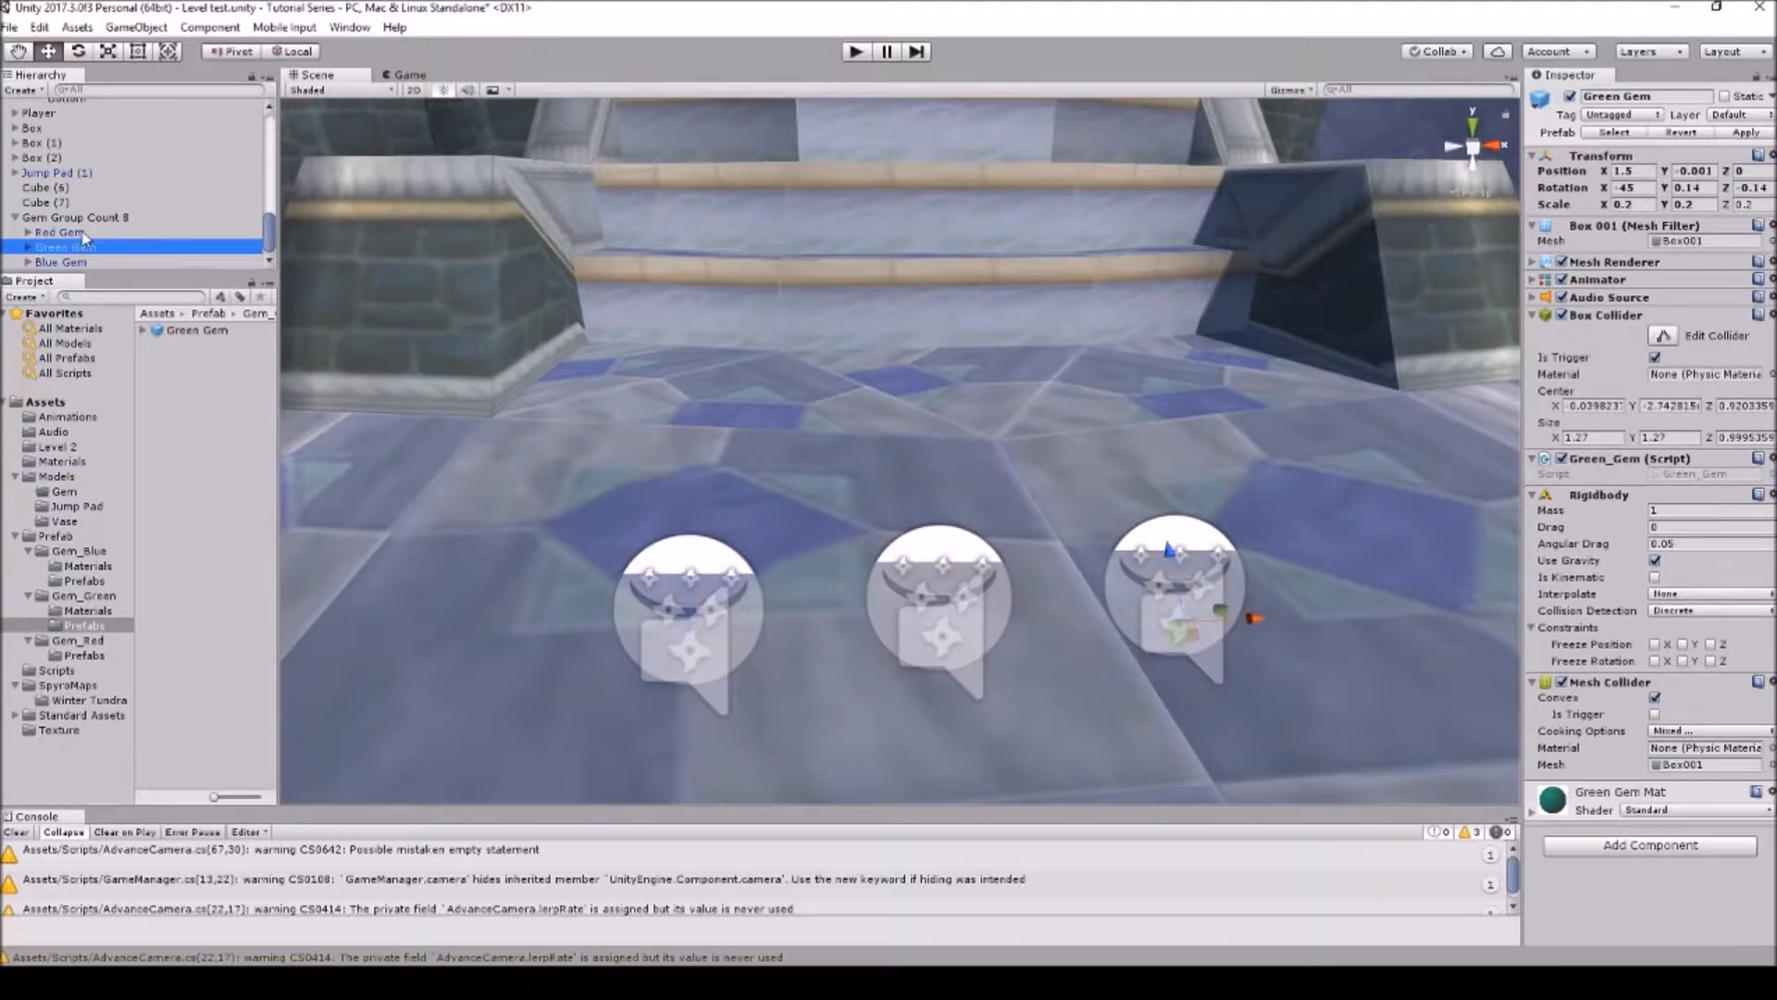
Step: Move the Red Gem out of line with the other two gems, to Y about 0.52 and Z about 0.78
click(82, 232)
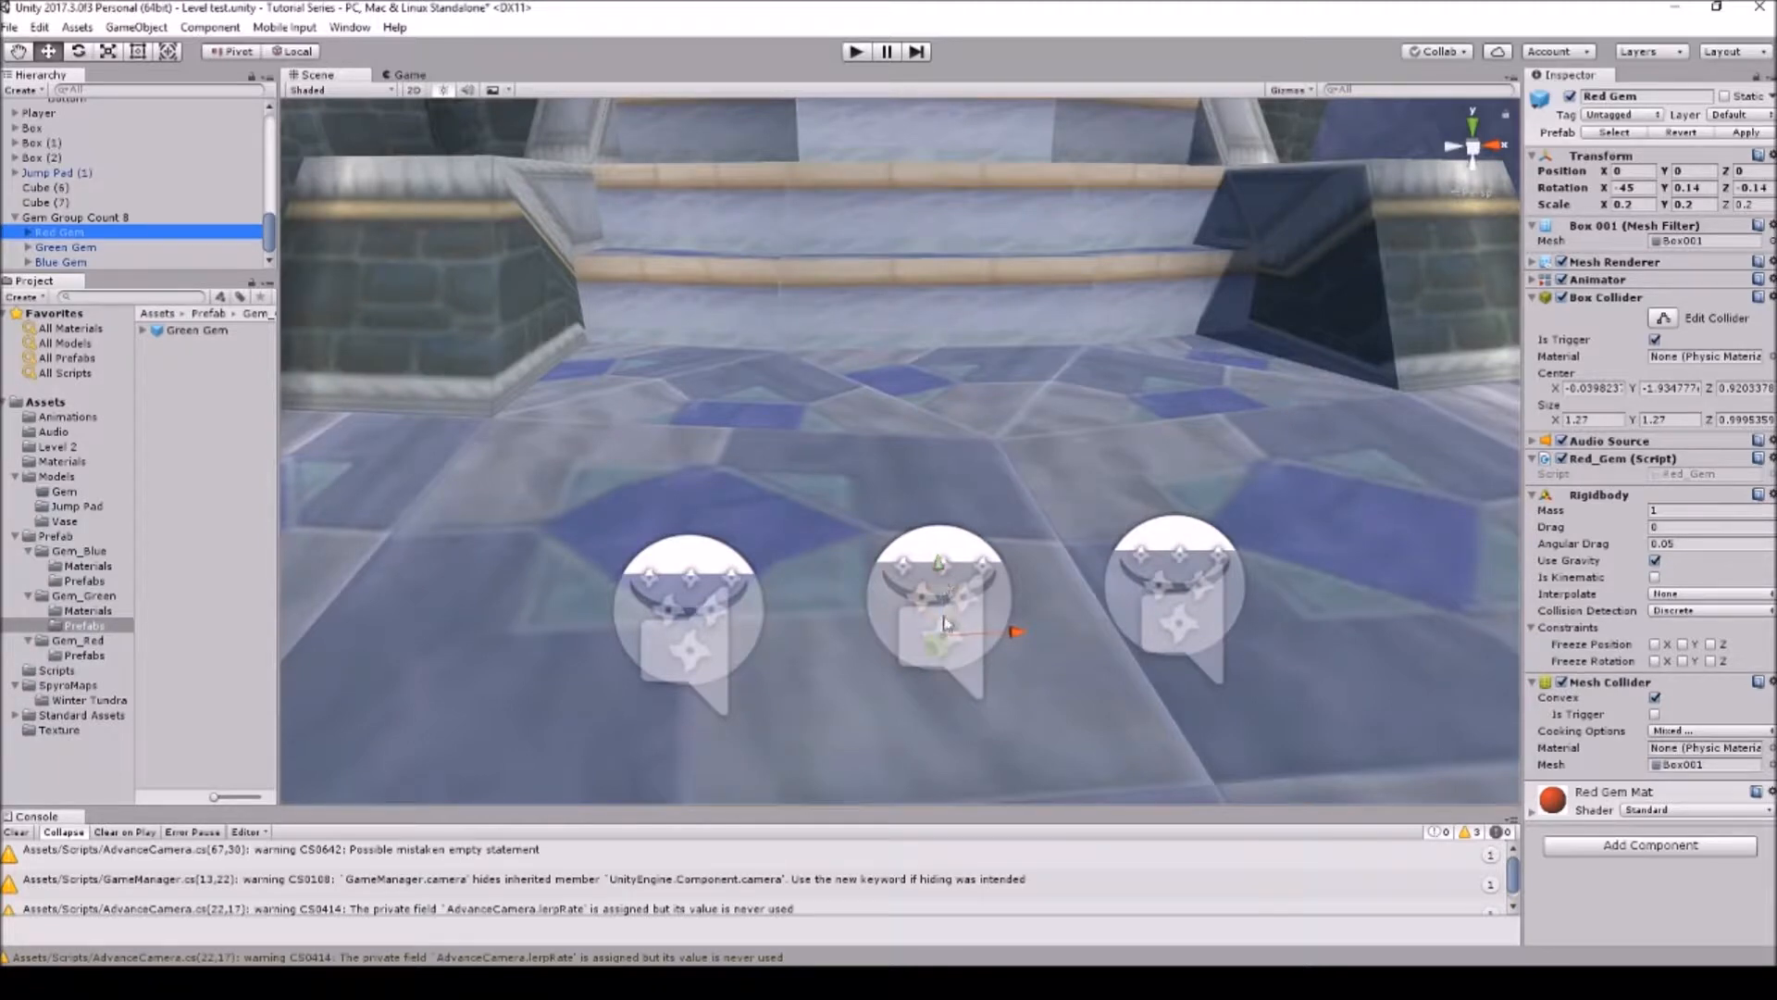
drag(939, 573, 929, 428)
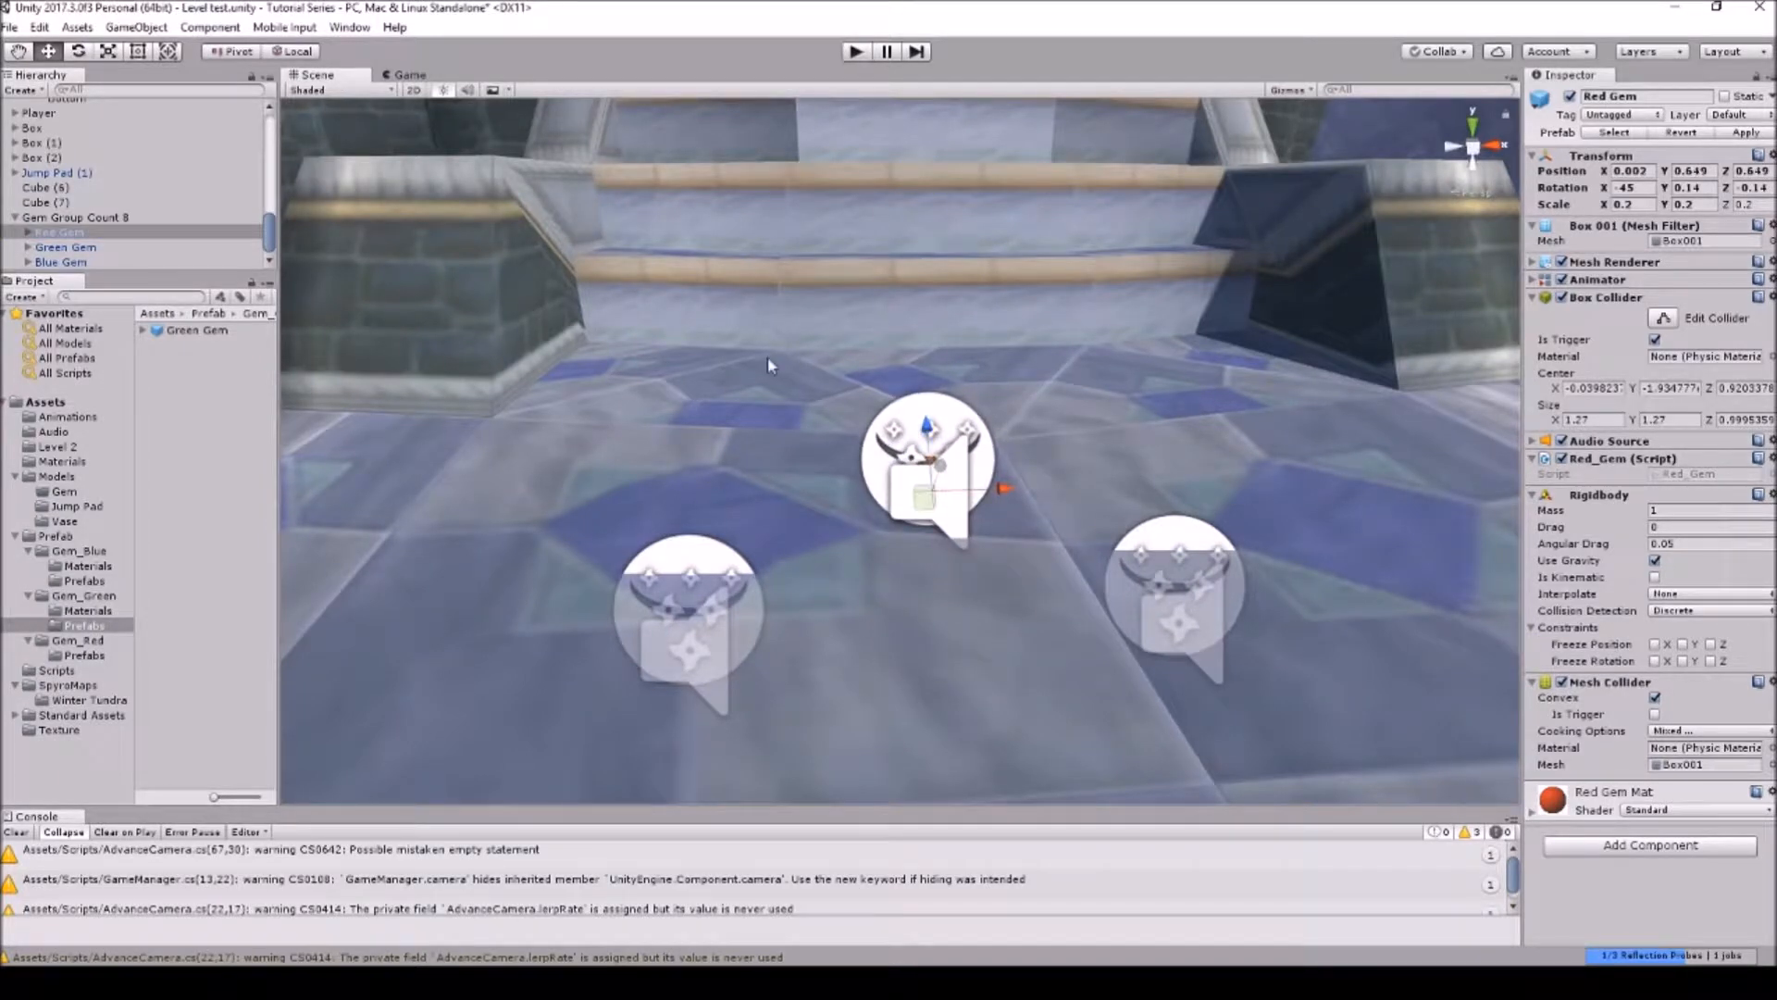
click(18, 54)
right_drag(670, 416, 892, 436)
drag(892, 436, 1283, 367)
right_drag(1058, 459, 1203, 462)
scroll(1015, 471, up, 2)
drag(659, 435, 797, 414)
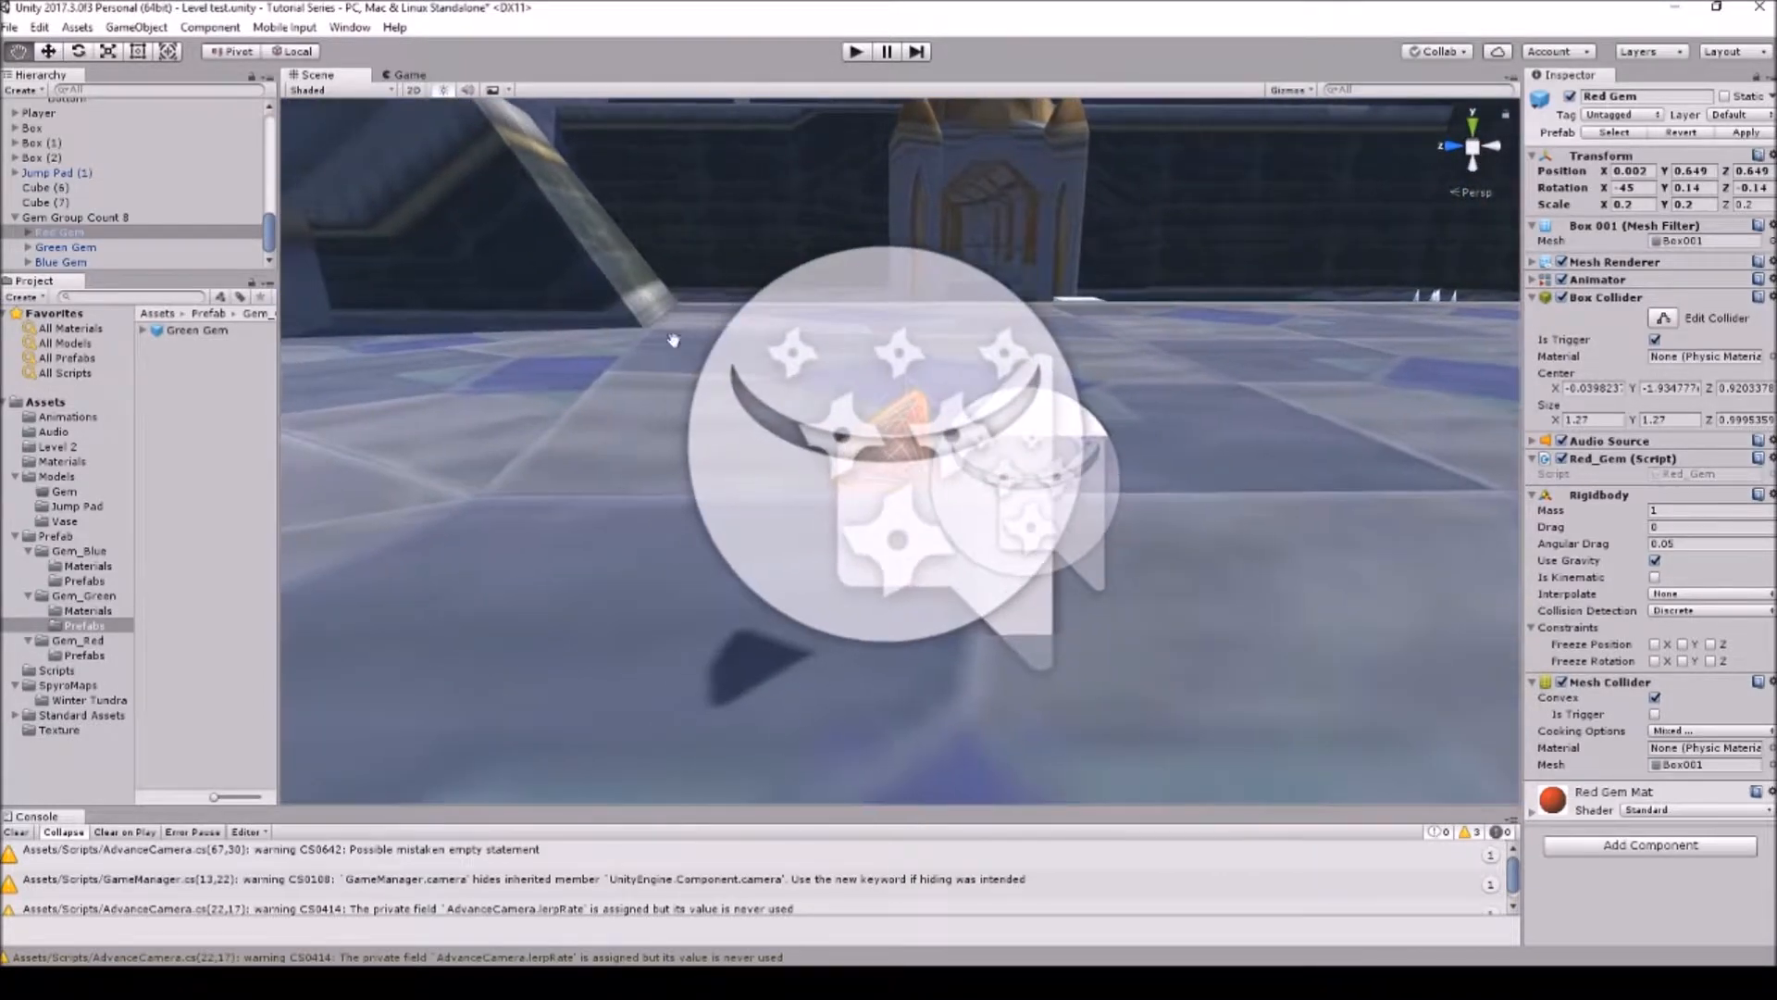
click(49, 52)
drag(1007, 465, 950, 502)
Step: Set the Red Gem's position to Z 1.5 and Y 0, and raise it off the floor to Y about 0.3
click(1692, 171)
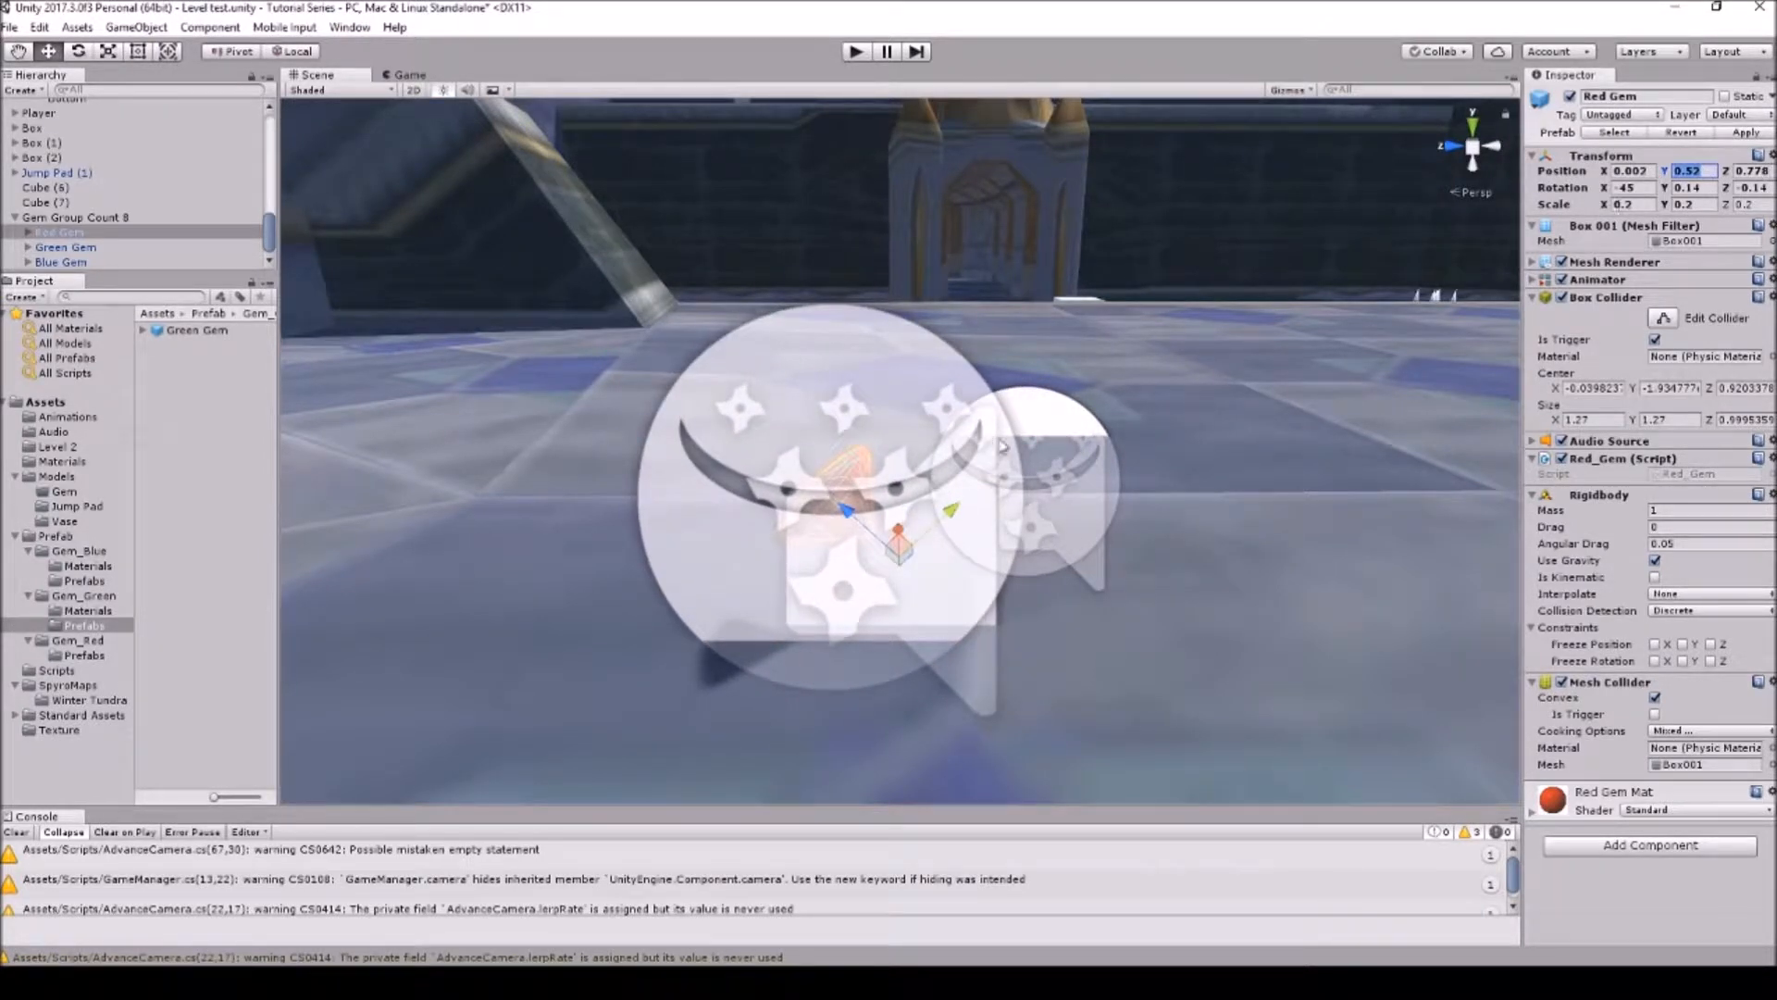
click(1749, 171)
text(1)
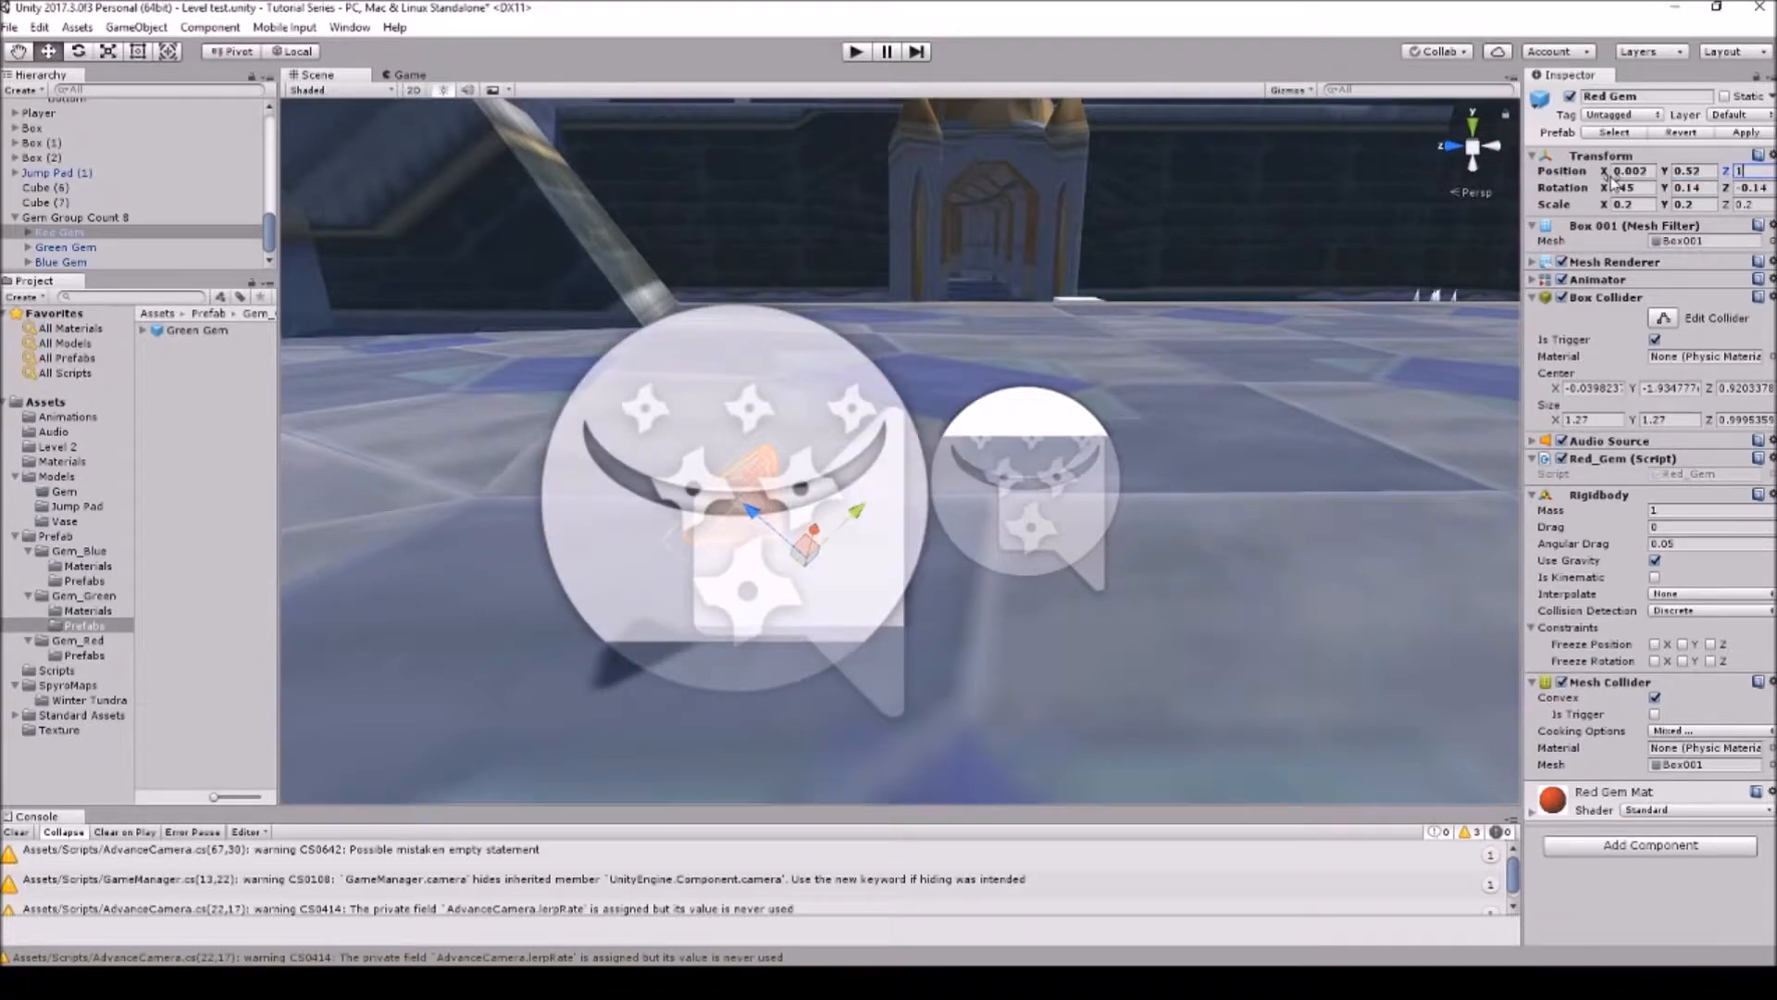
text(.5)
key(shift+Tab)
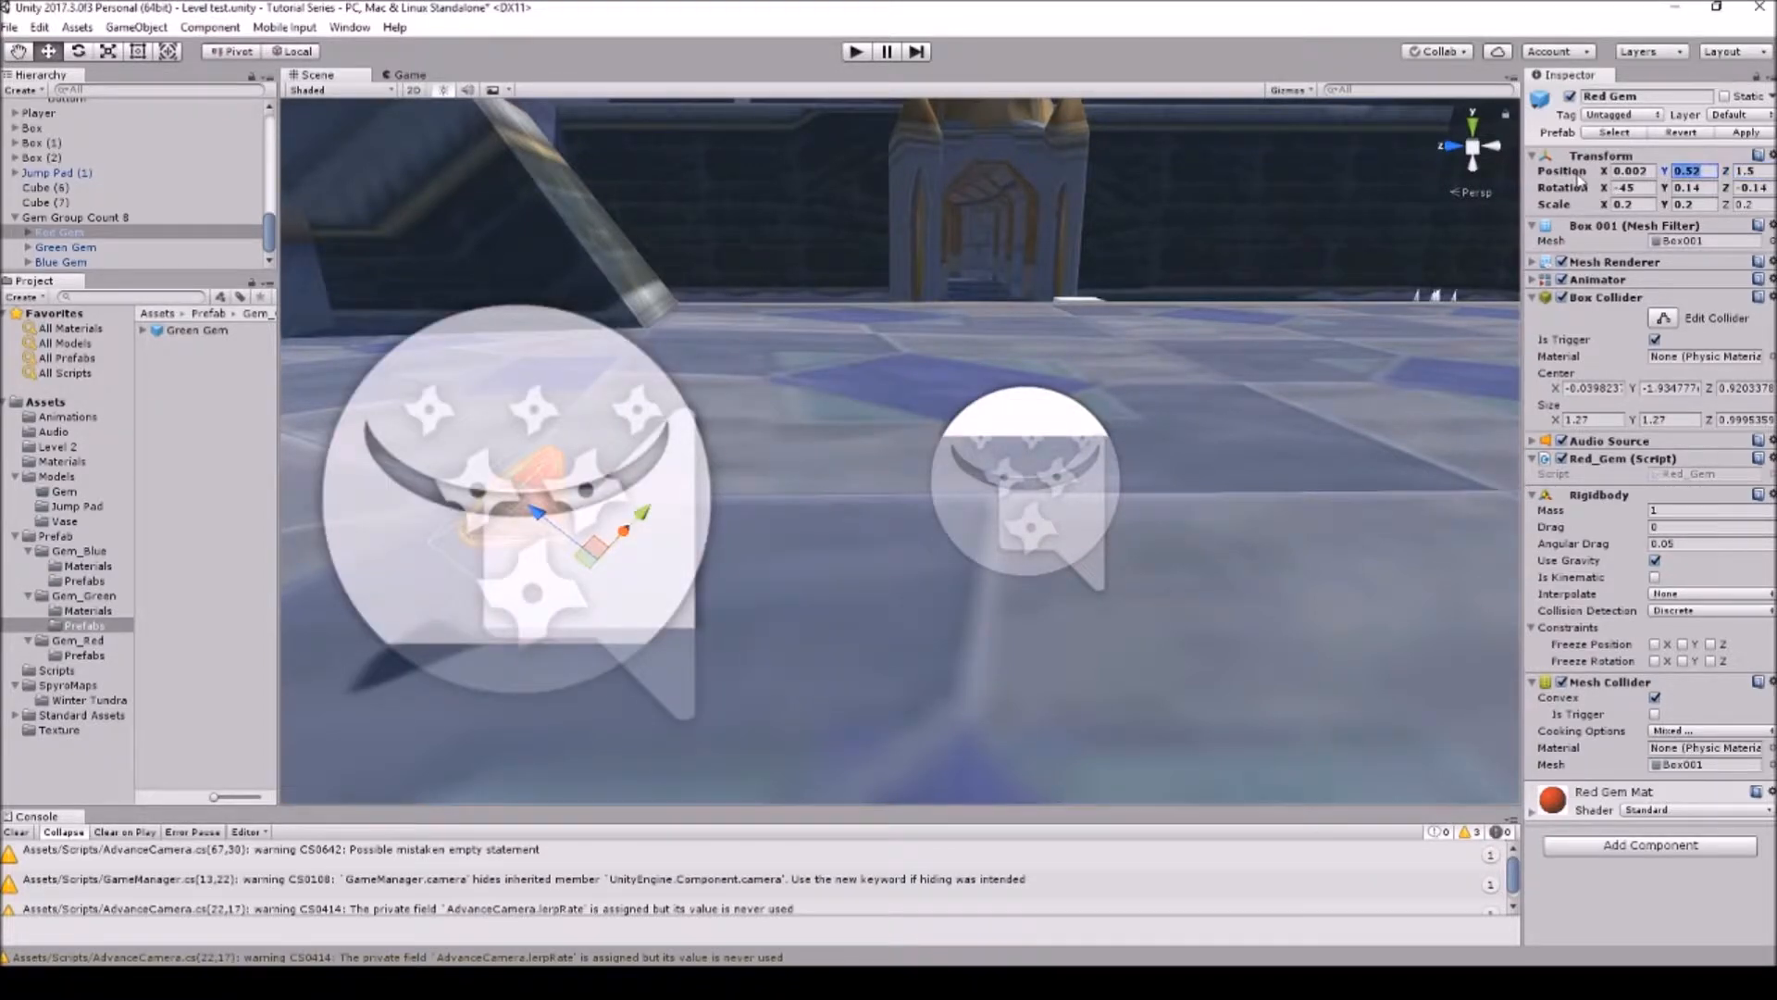
text(0)
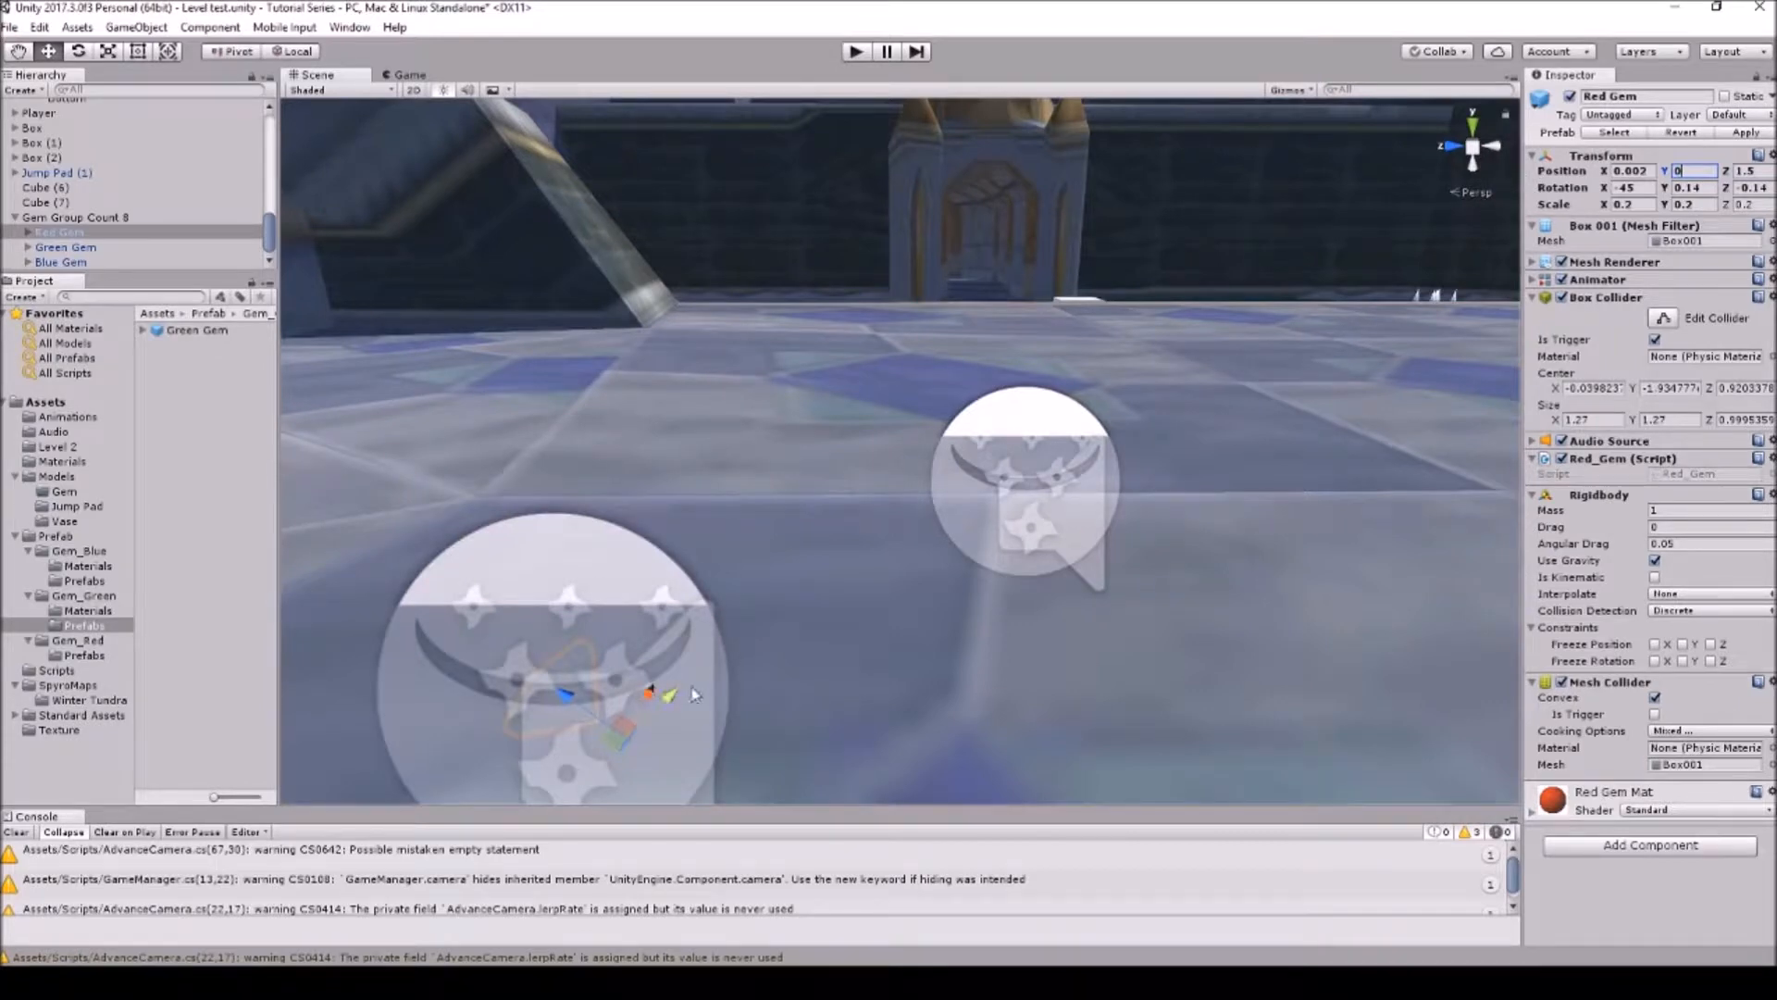
drag(671, 701, 627, 590)
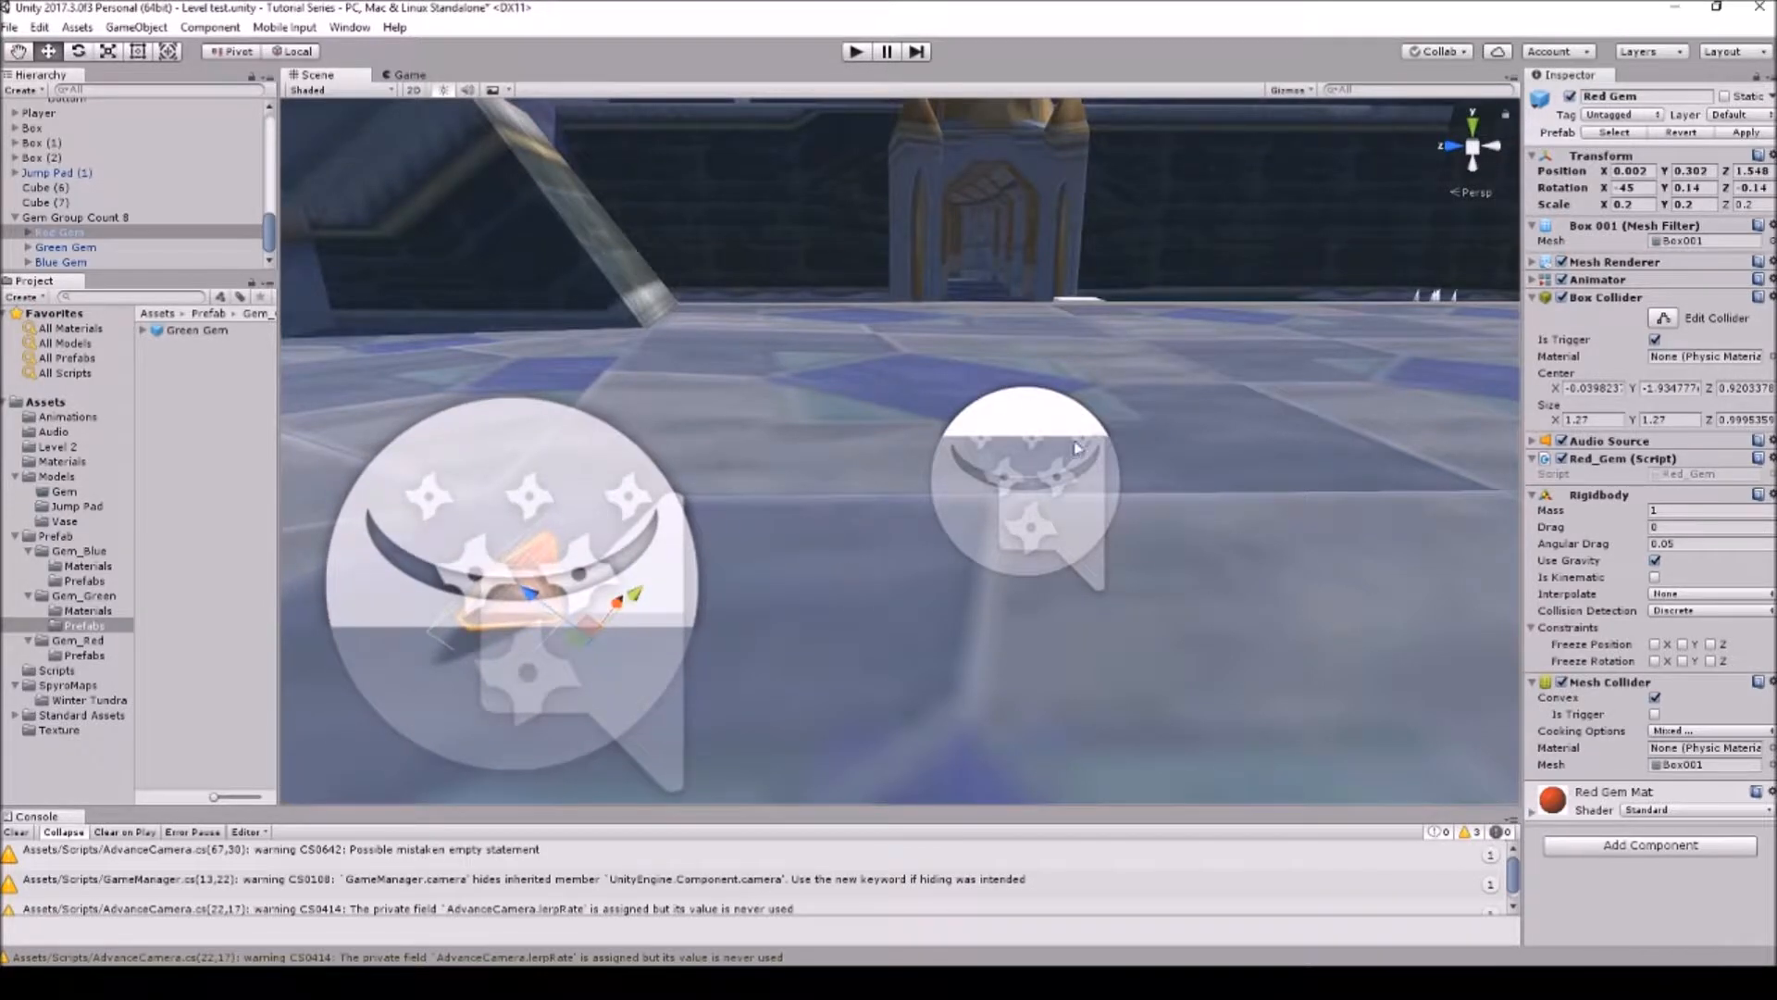
Step: Raise the Blue Gem and the Green Gem slightly off the floor, the Green Gem to Y about 0.36
scroll(1076, 448, down, 3)
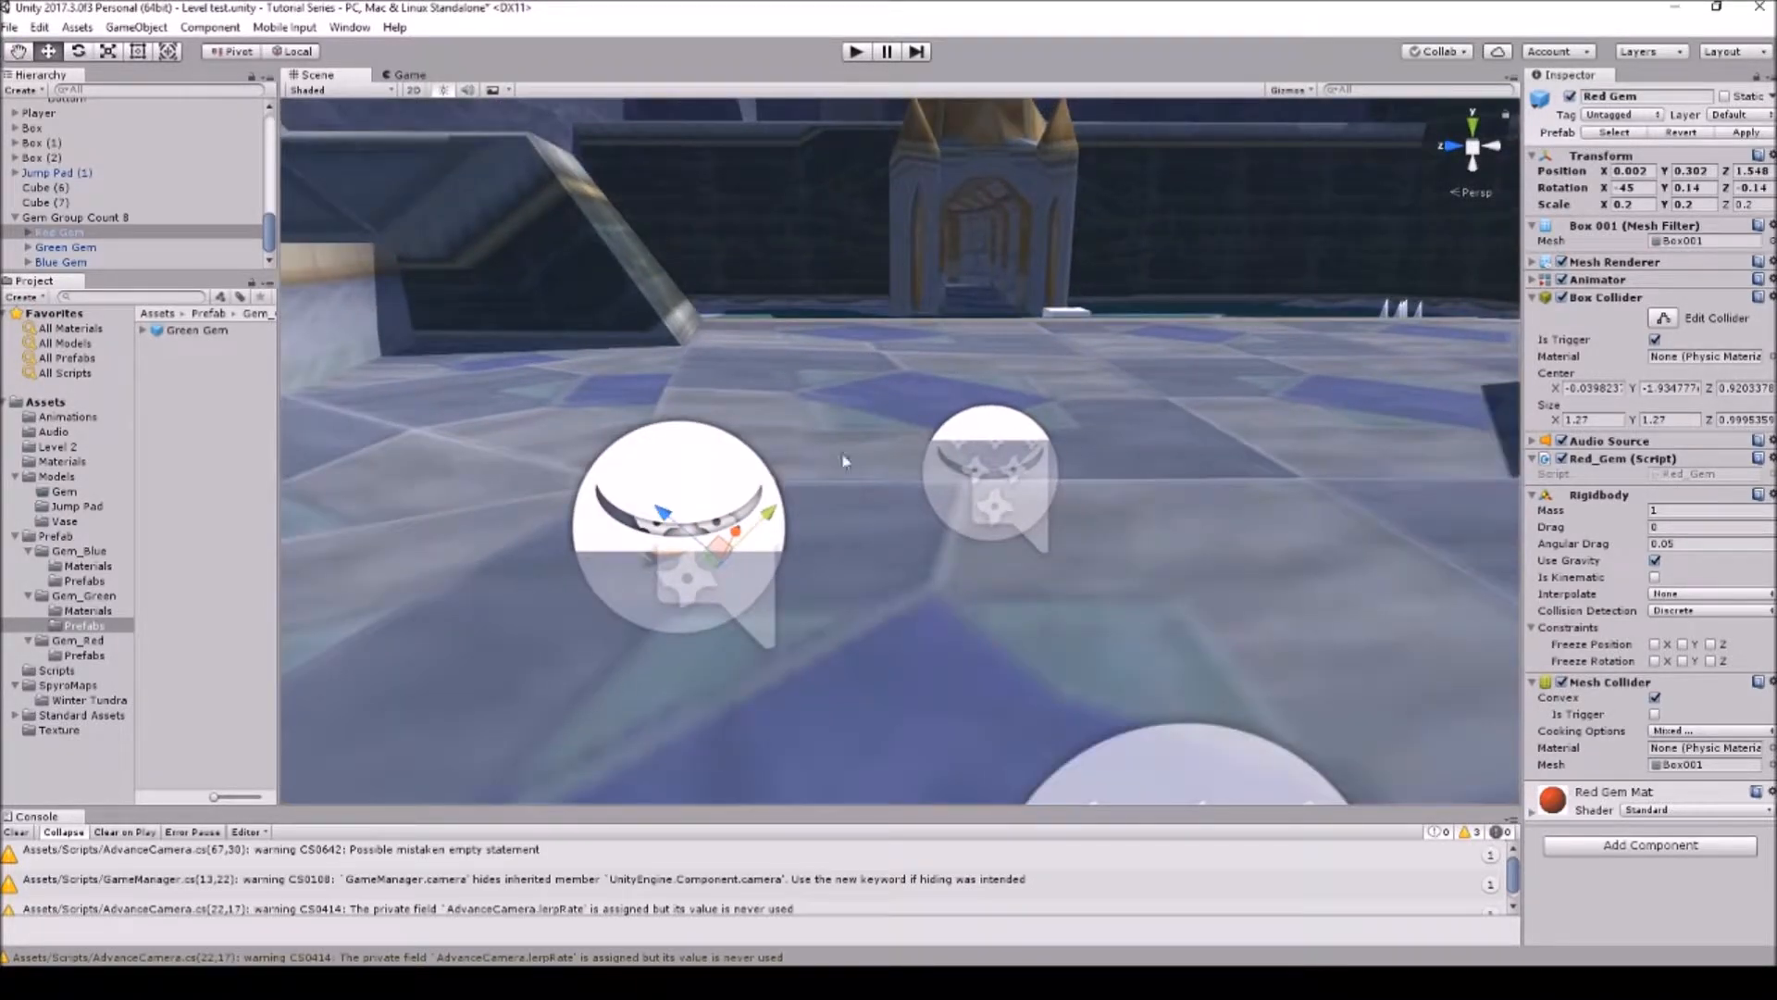
right_drag(842, 453, 1043, 453)
click(18, 52)
drag(763, 424, 848, 330)
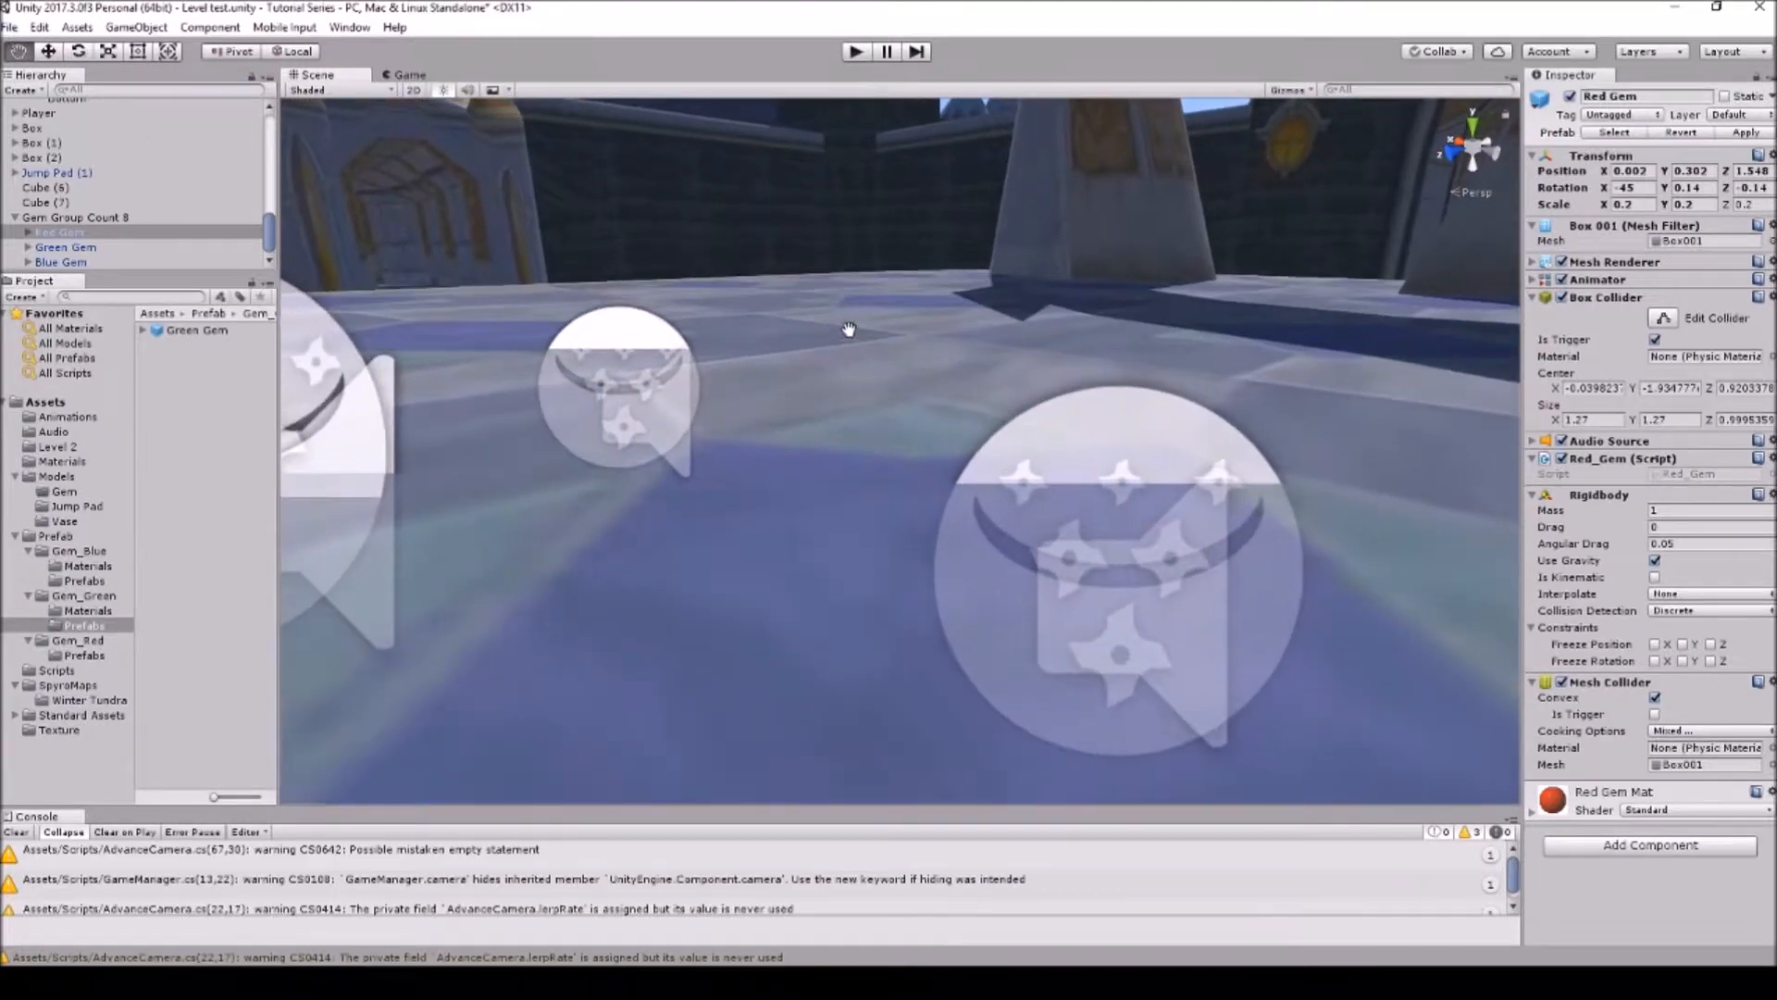
click(48, 51)
click(1146, 590)
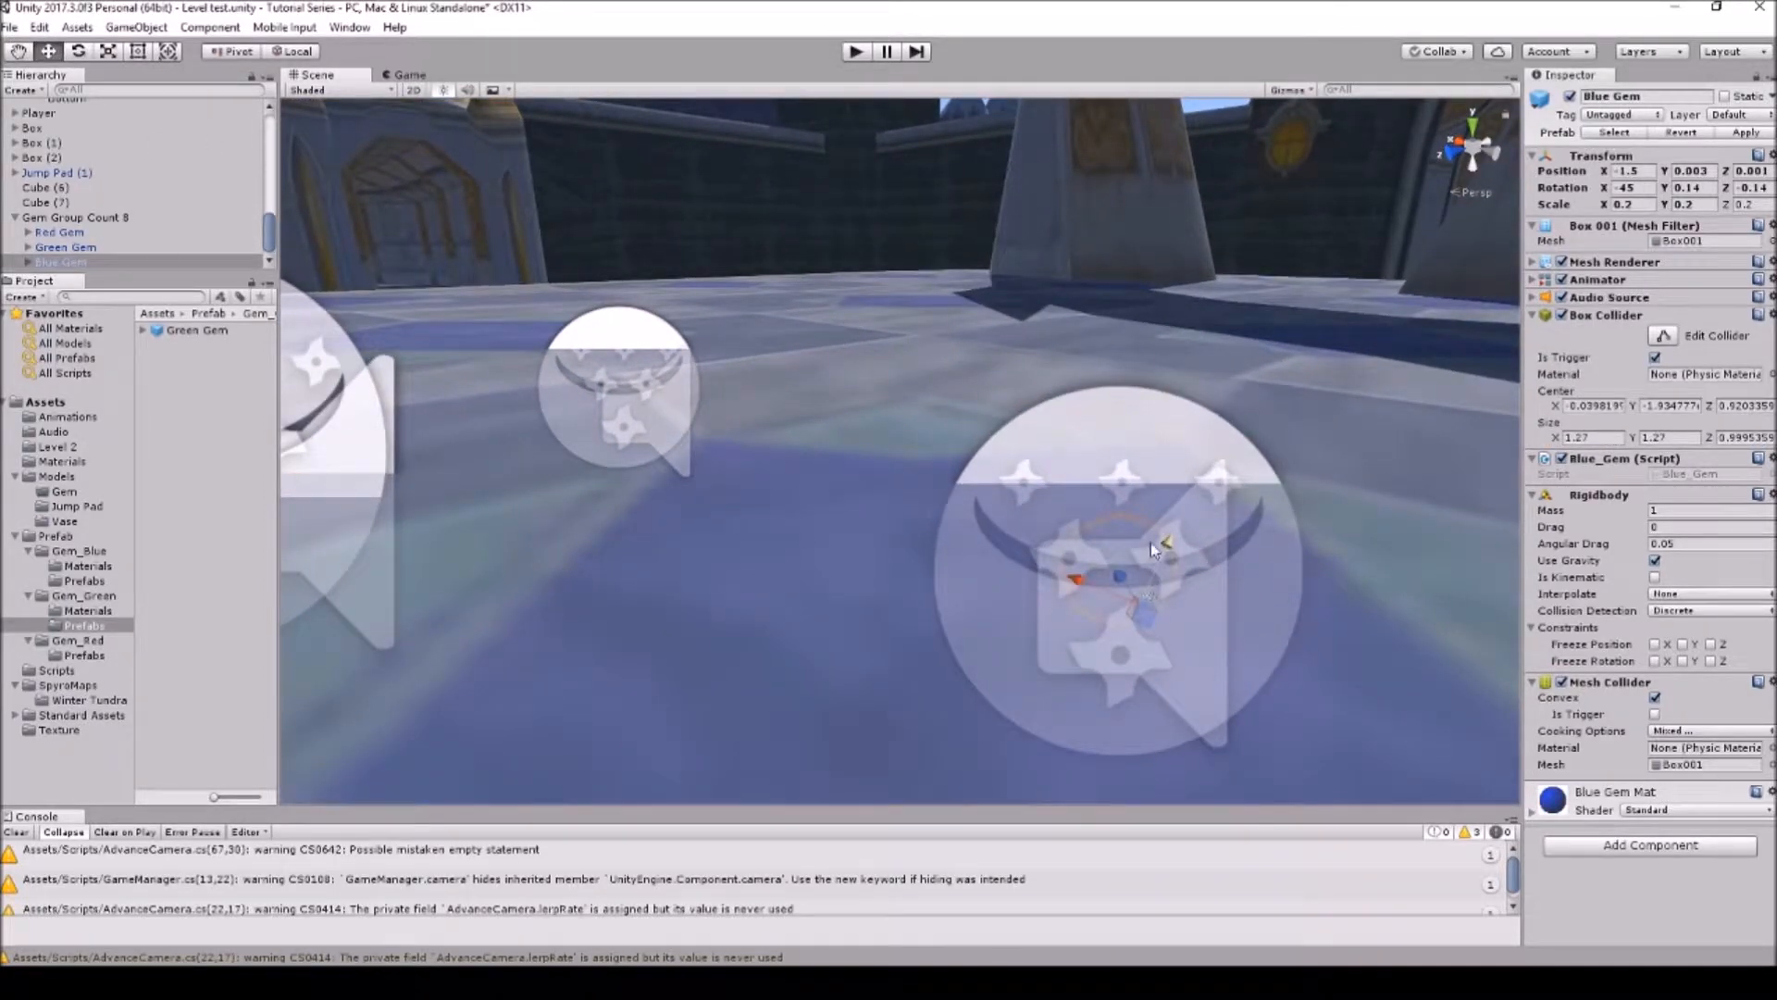
drag(1151, 542, 1234, 439)
click(628, 392)
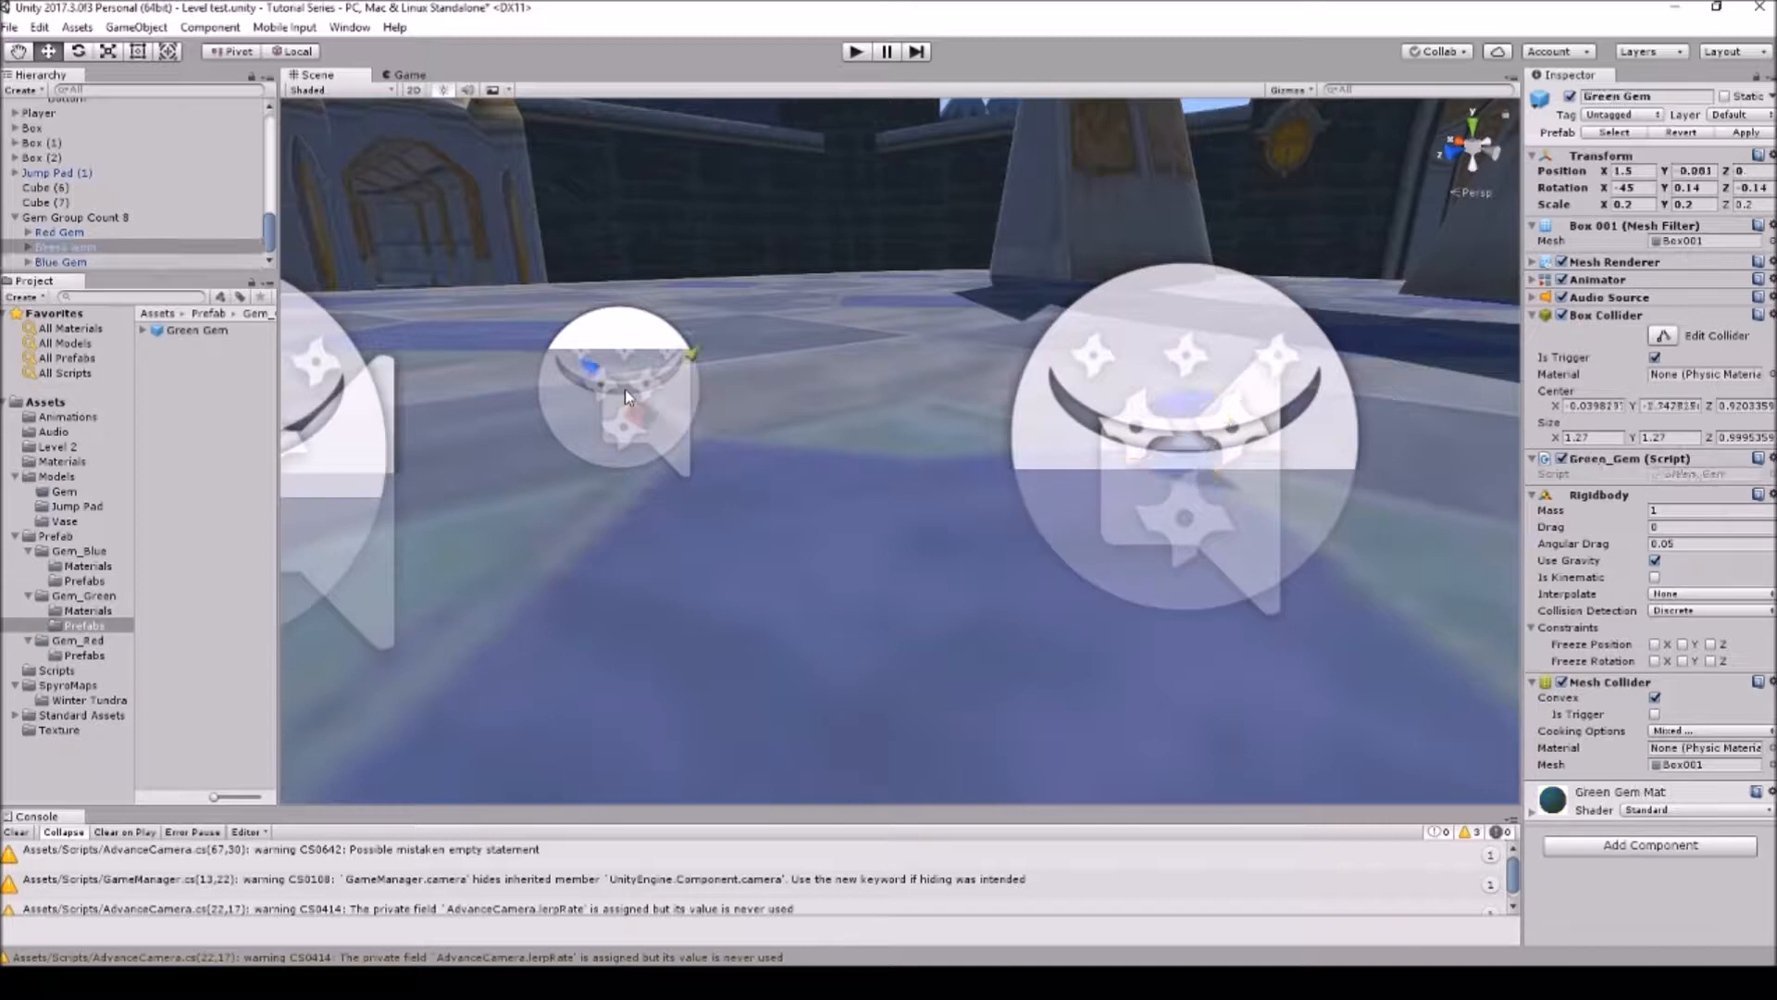
drag(719, 371, 745, 289)
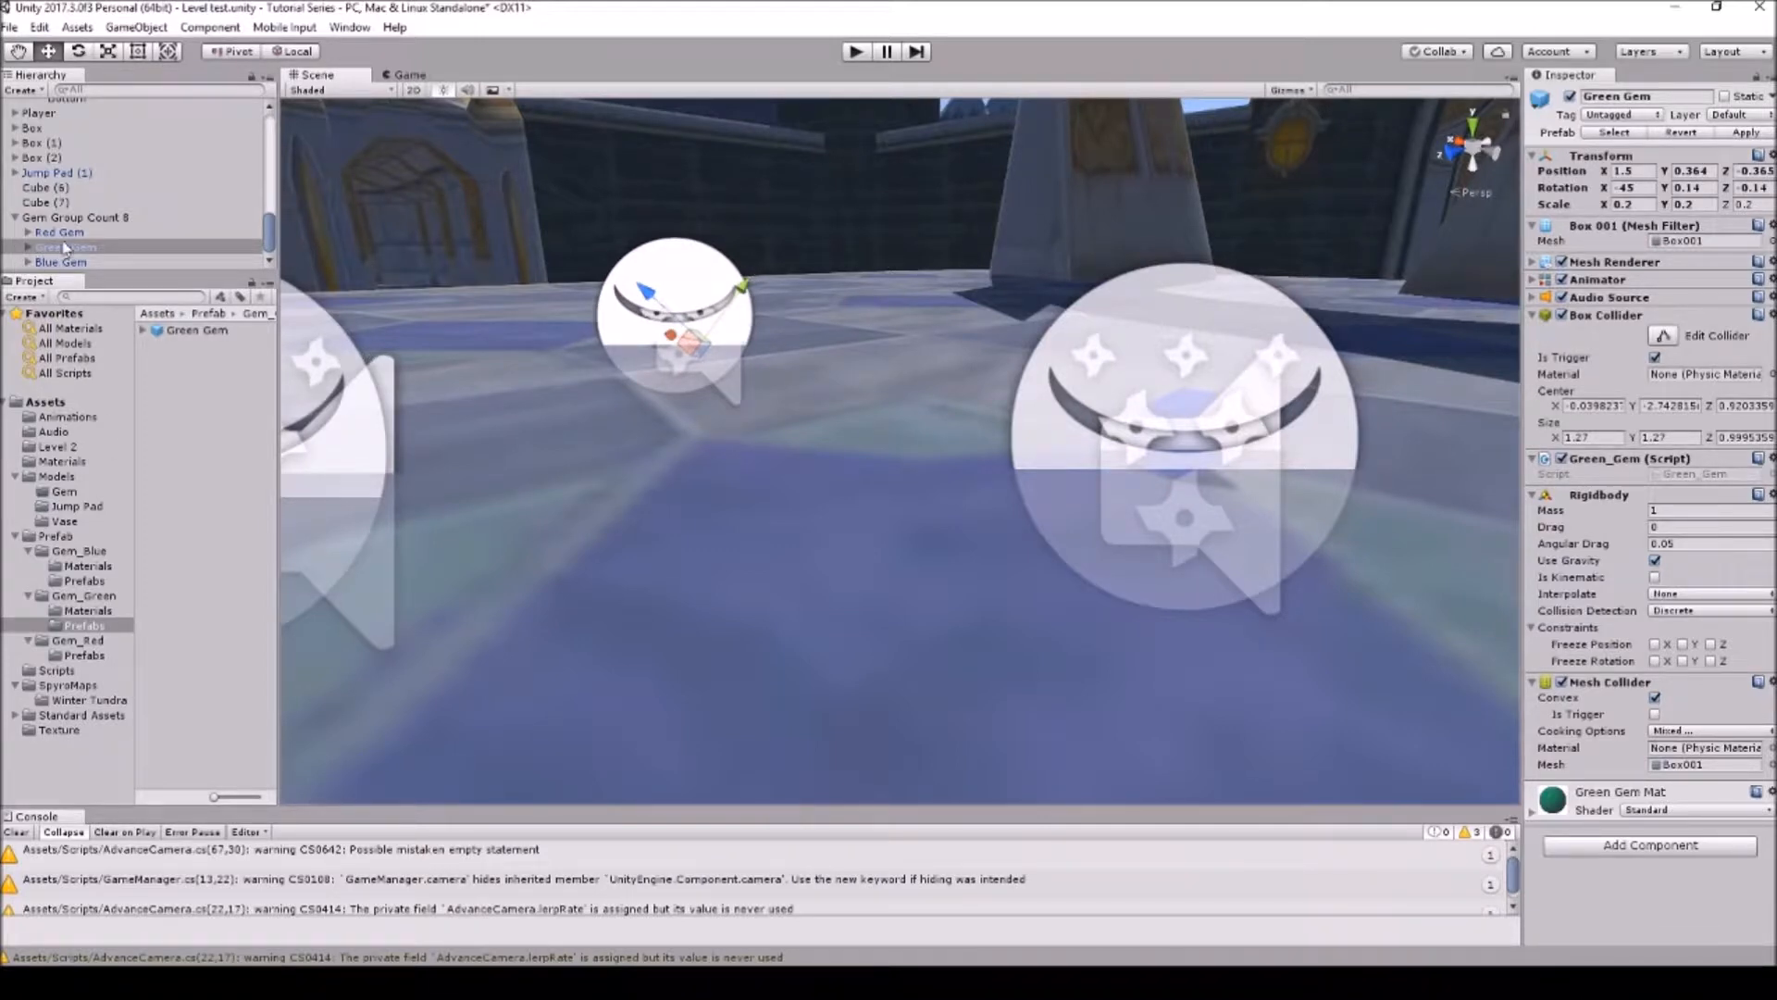
Step: Test-play the scene, walk the player across the level and up to the three gems, and stop playing
click(65, 217)
click(855, 50)
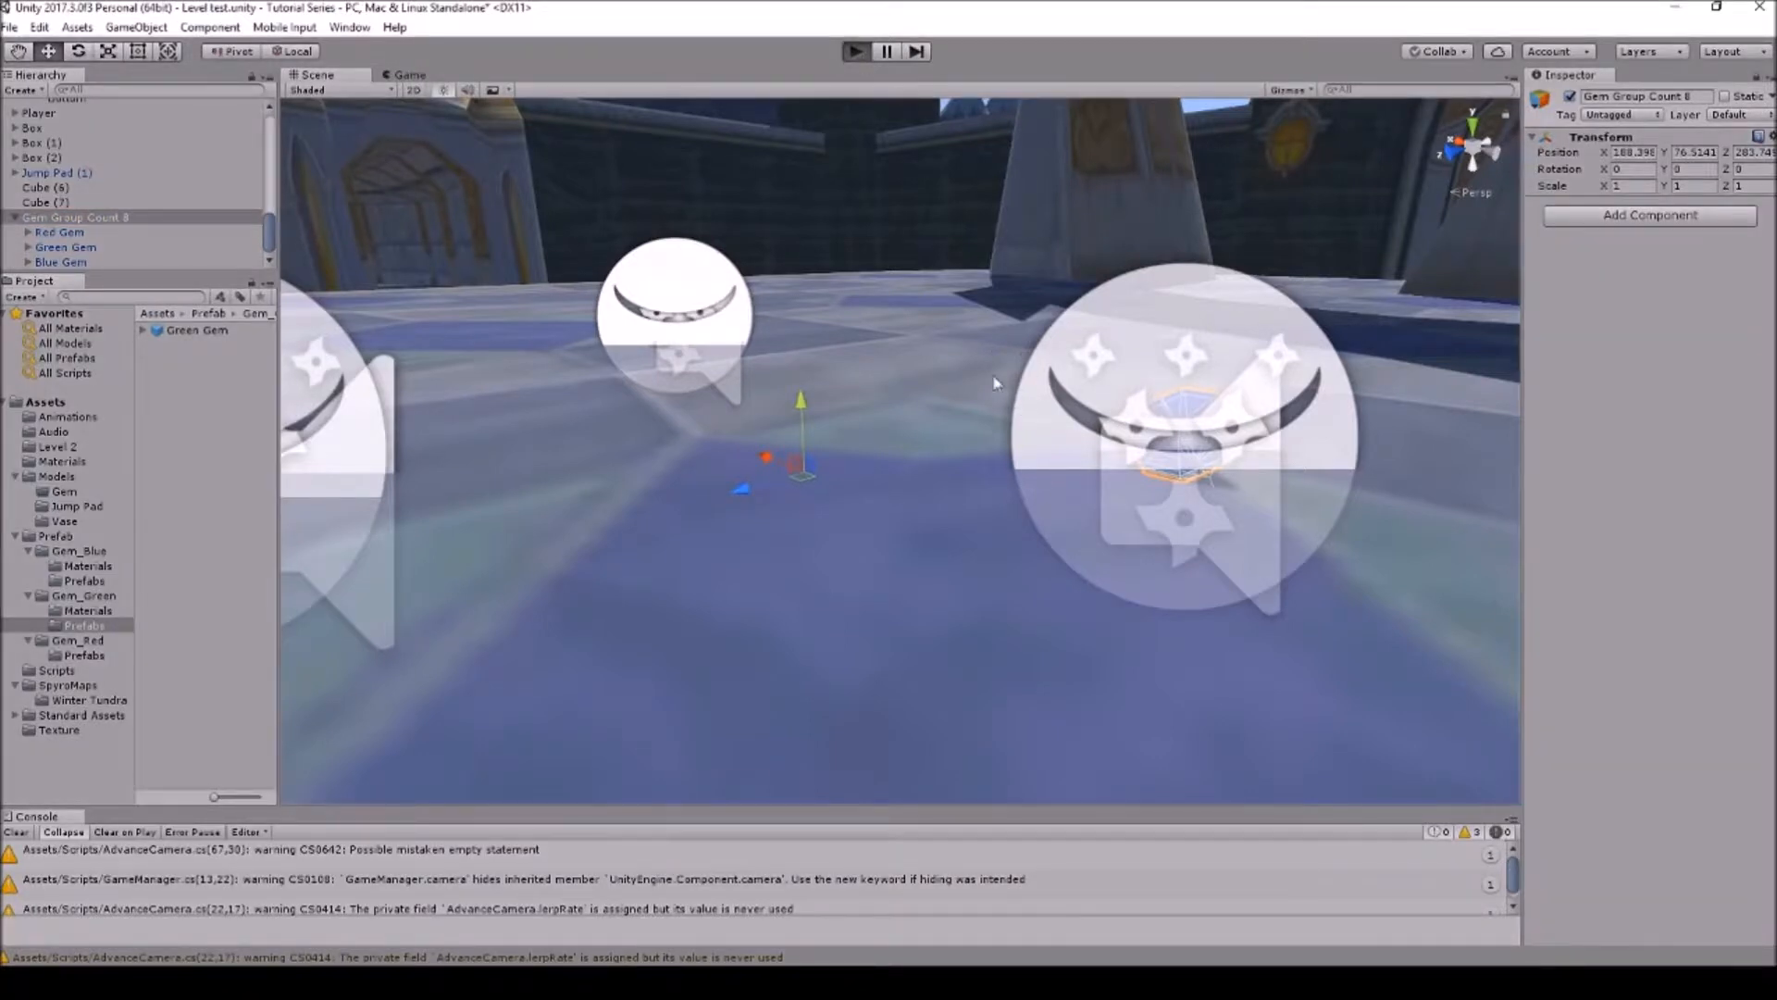
key(w)
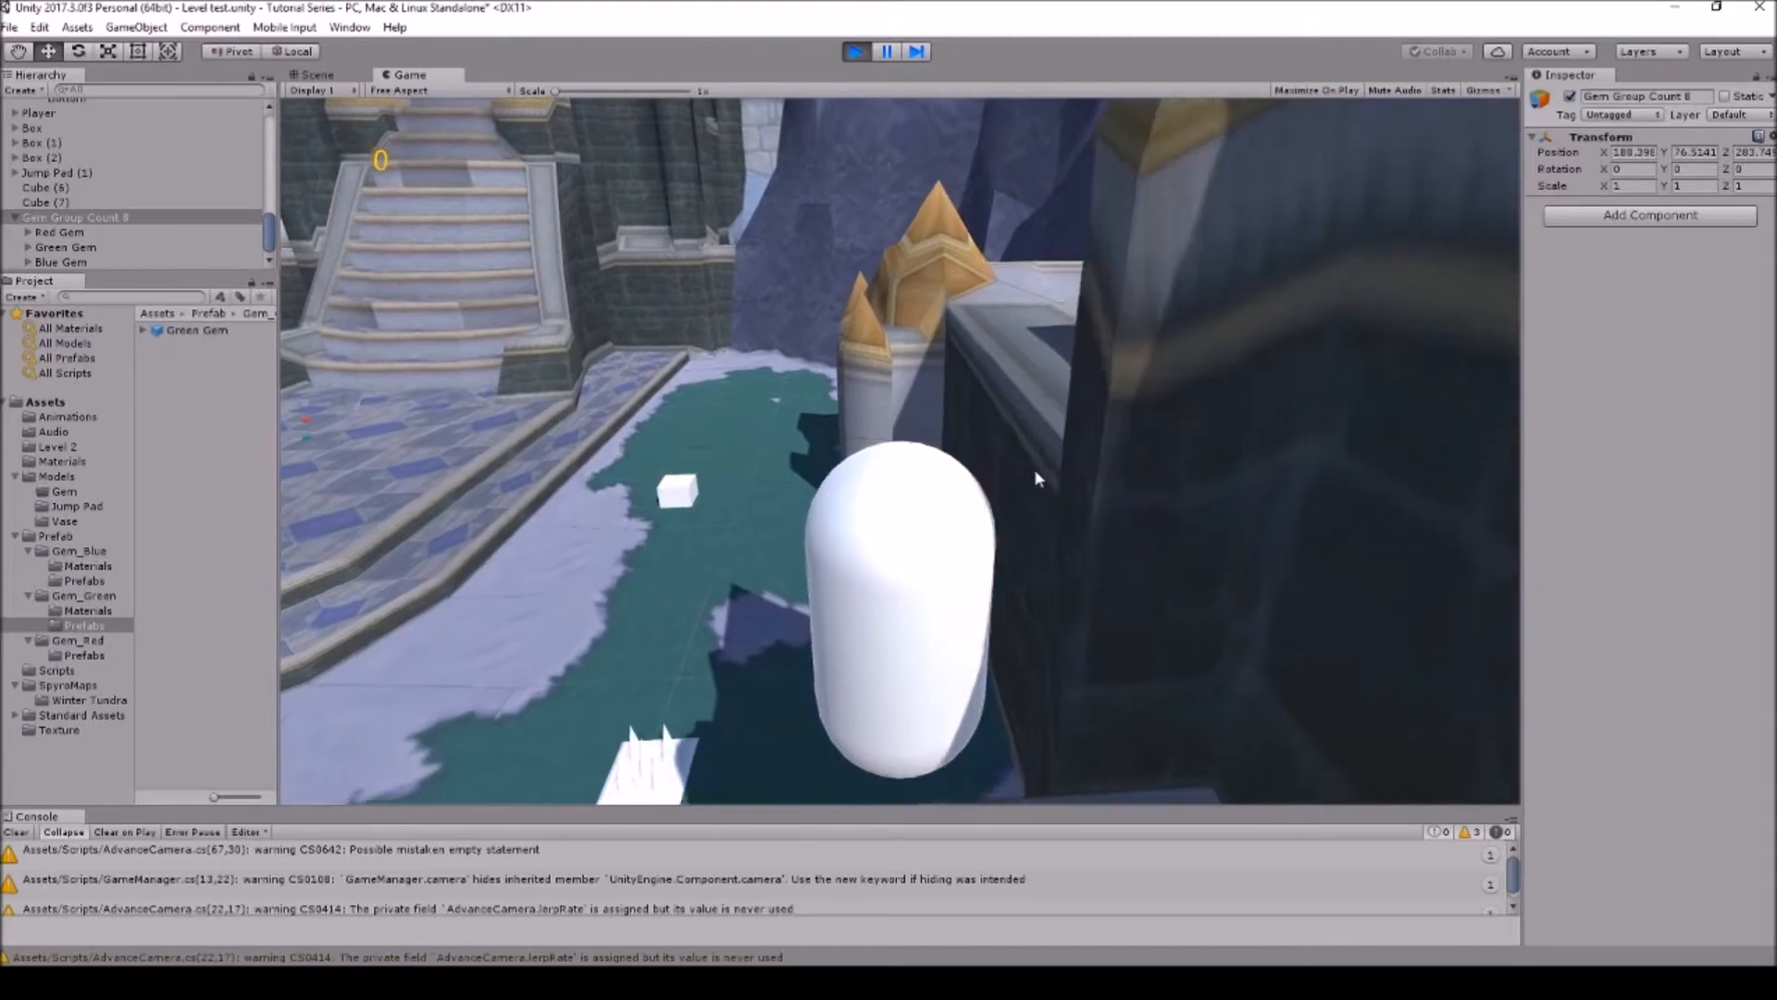
key(w)
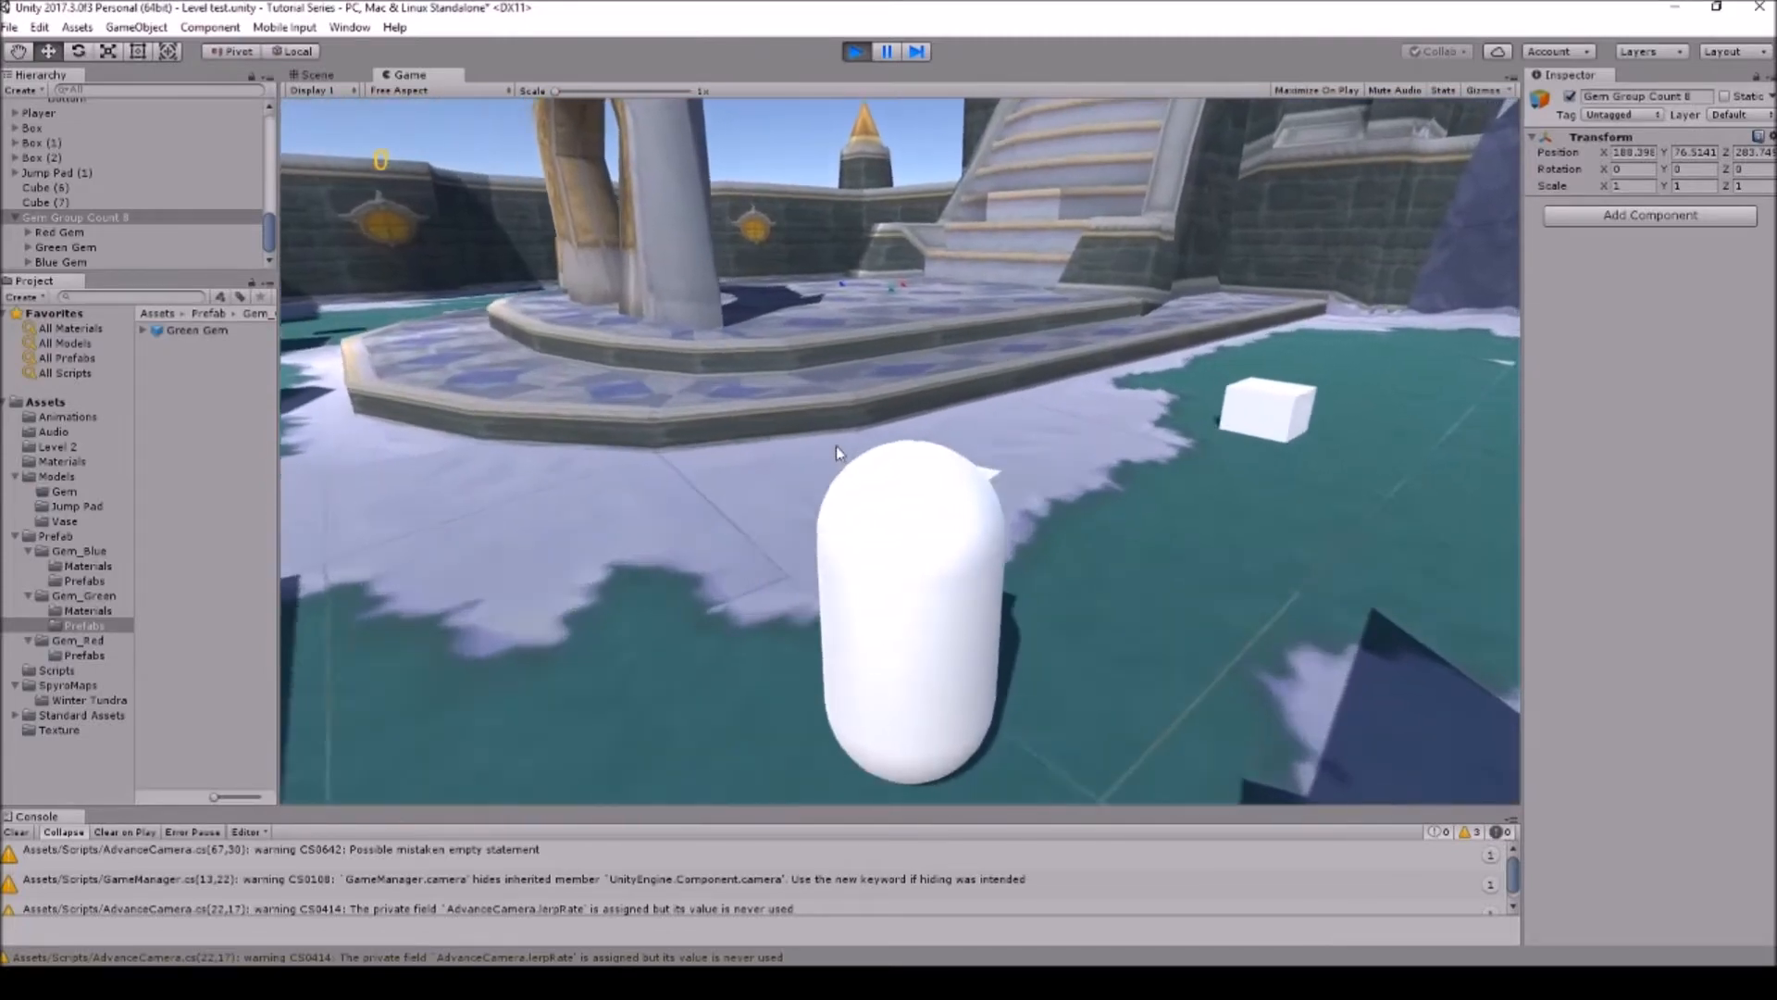
key(w)
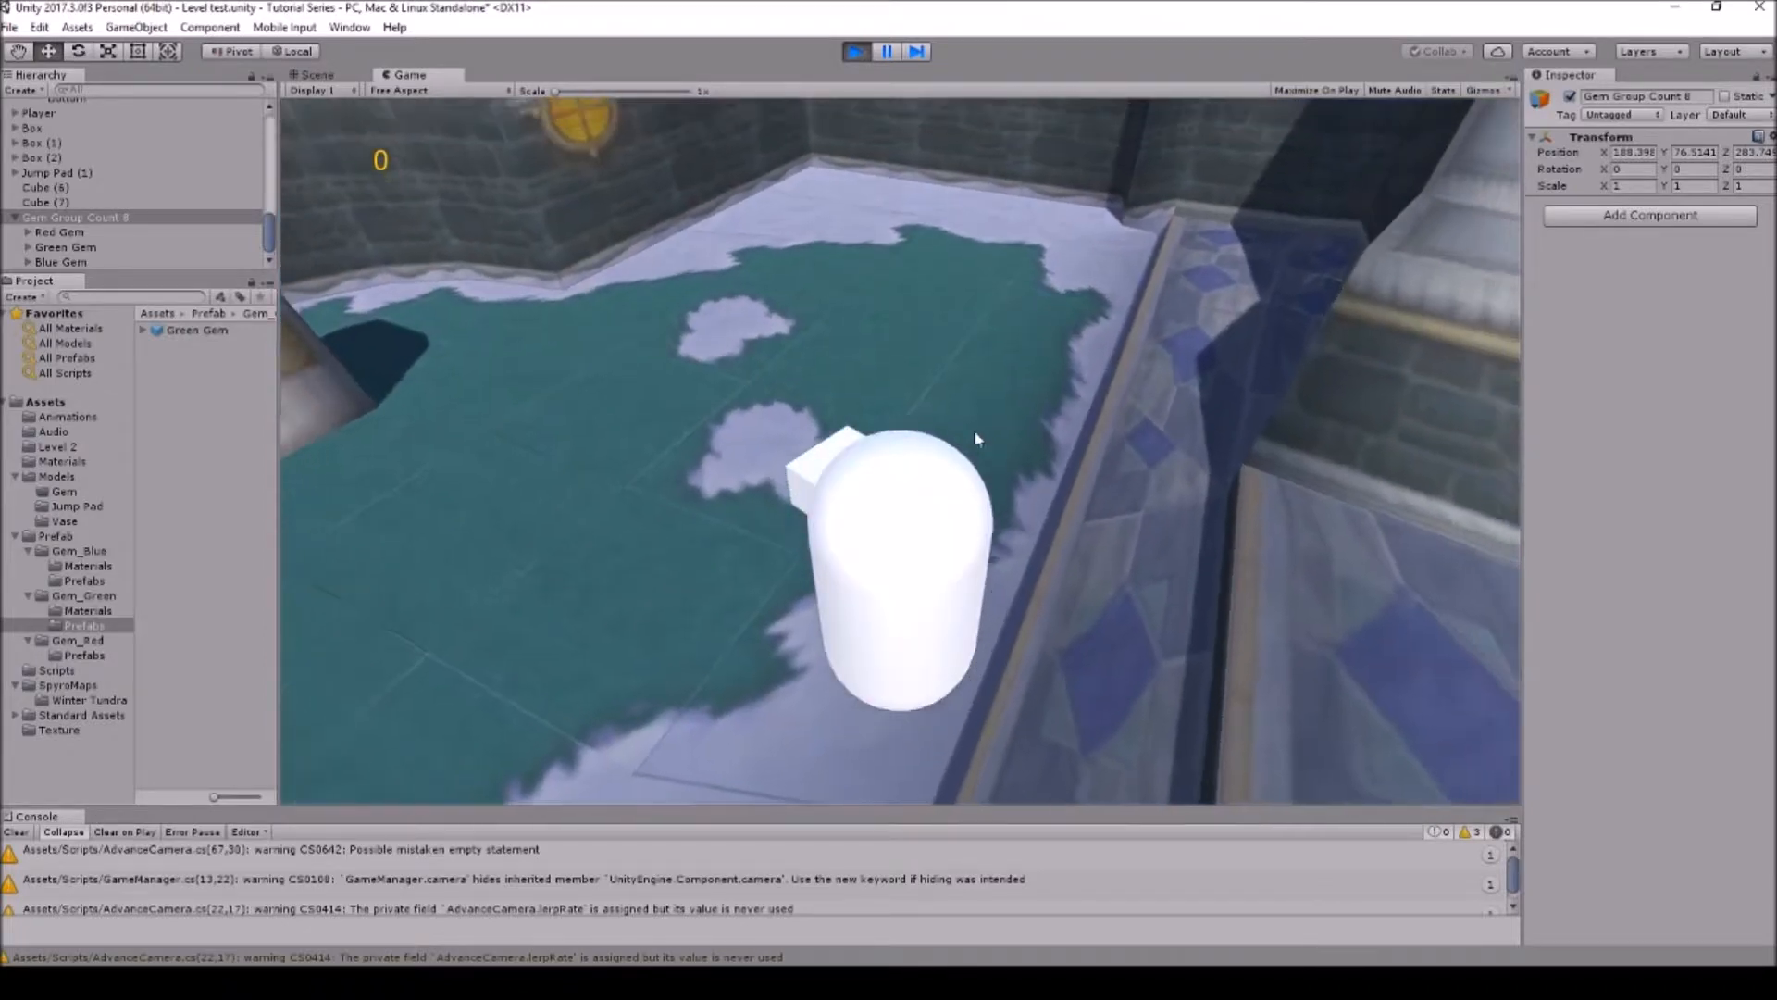
key(w)
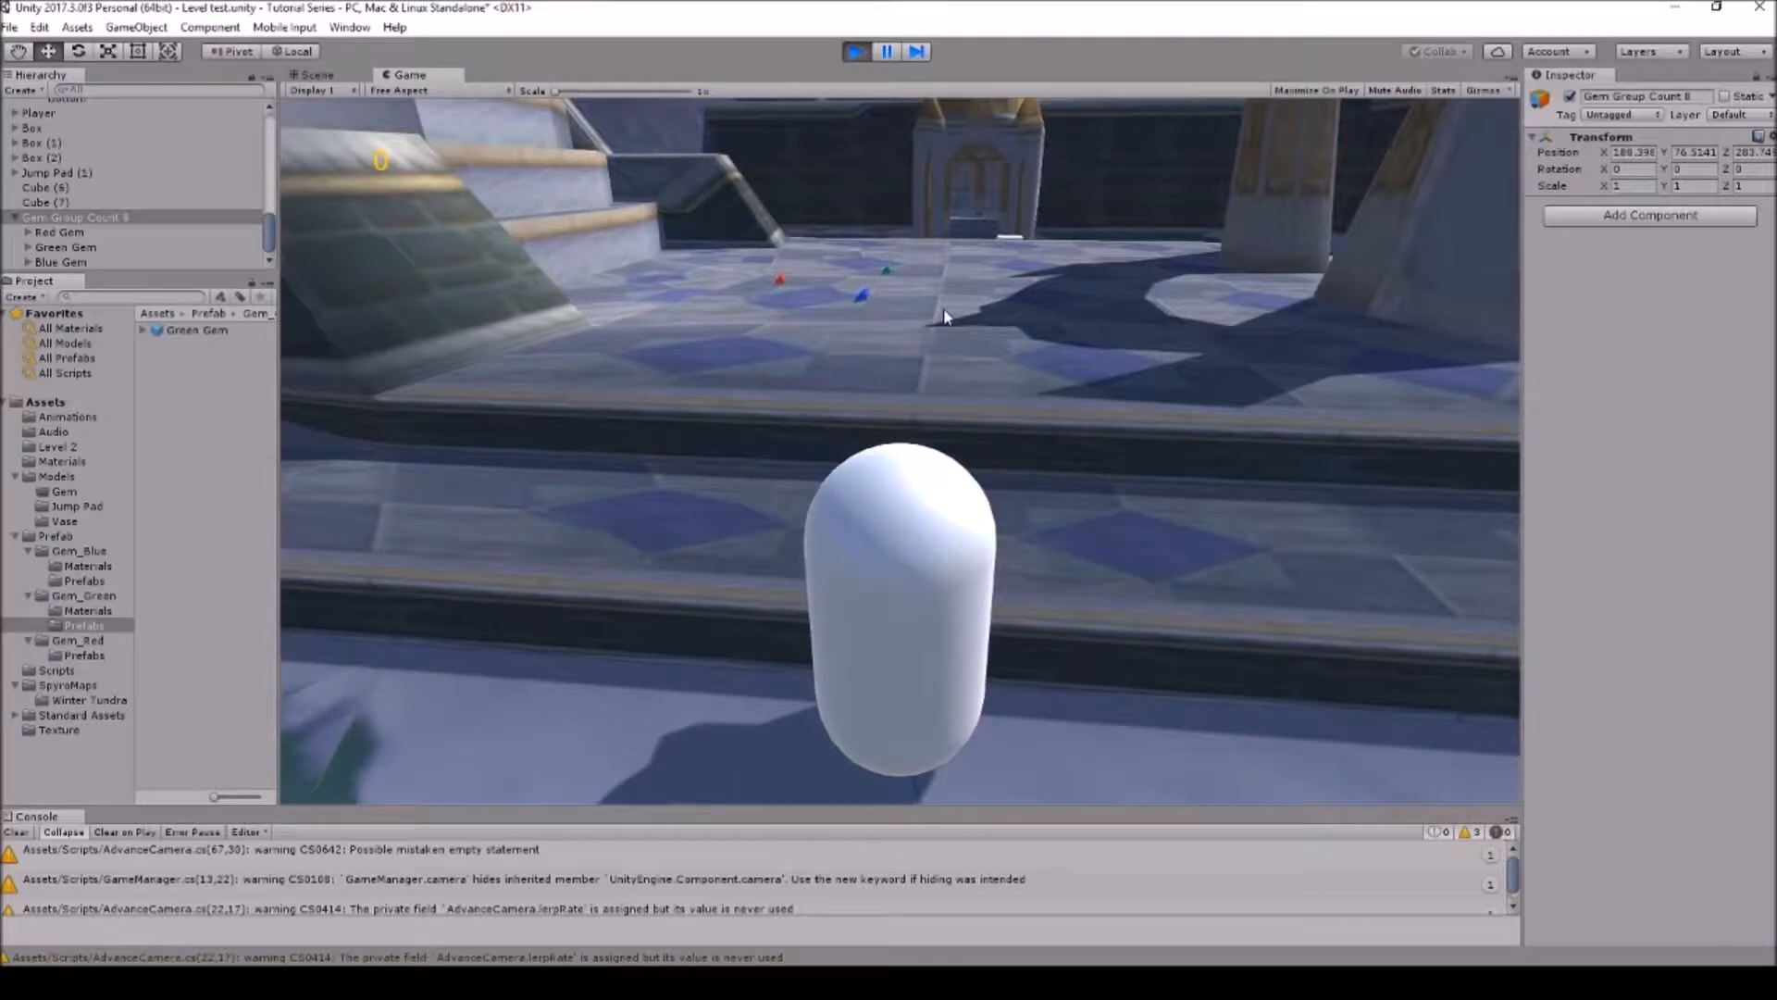
key(space)
key(ctrl+p)
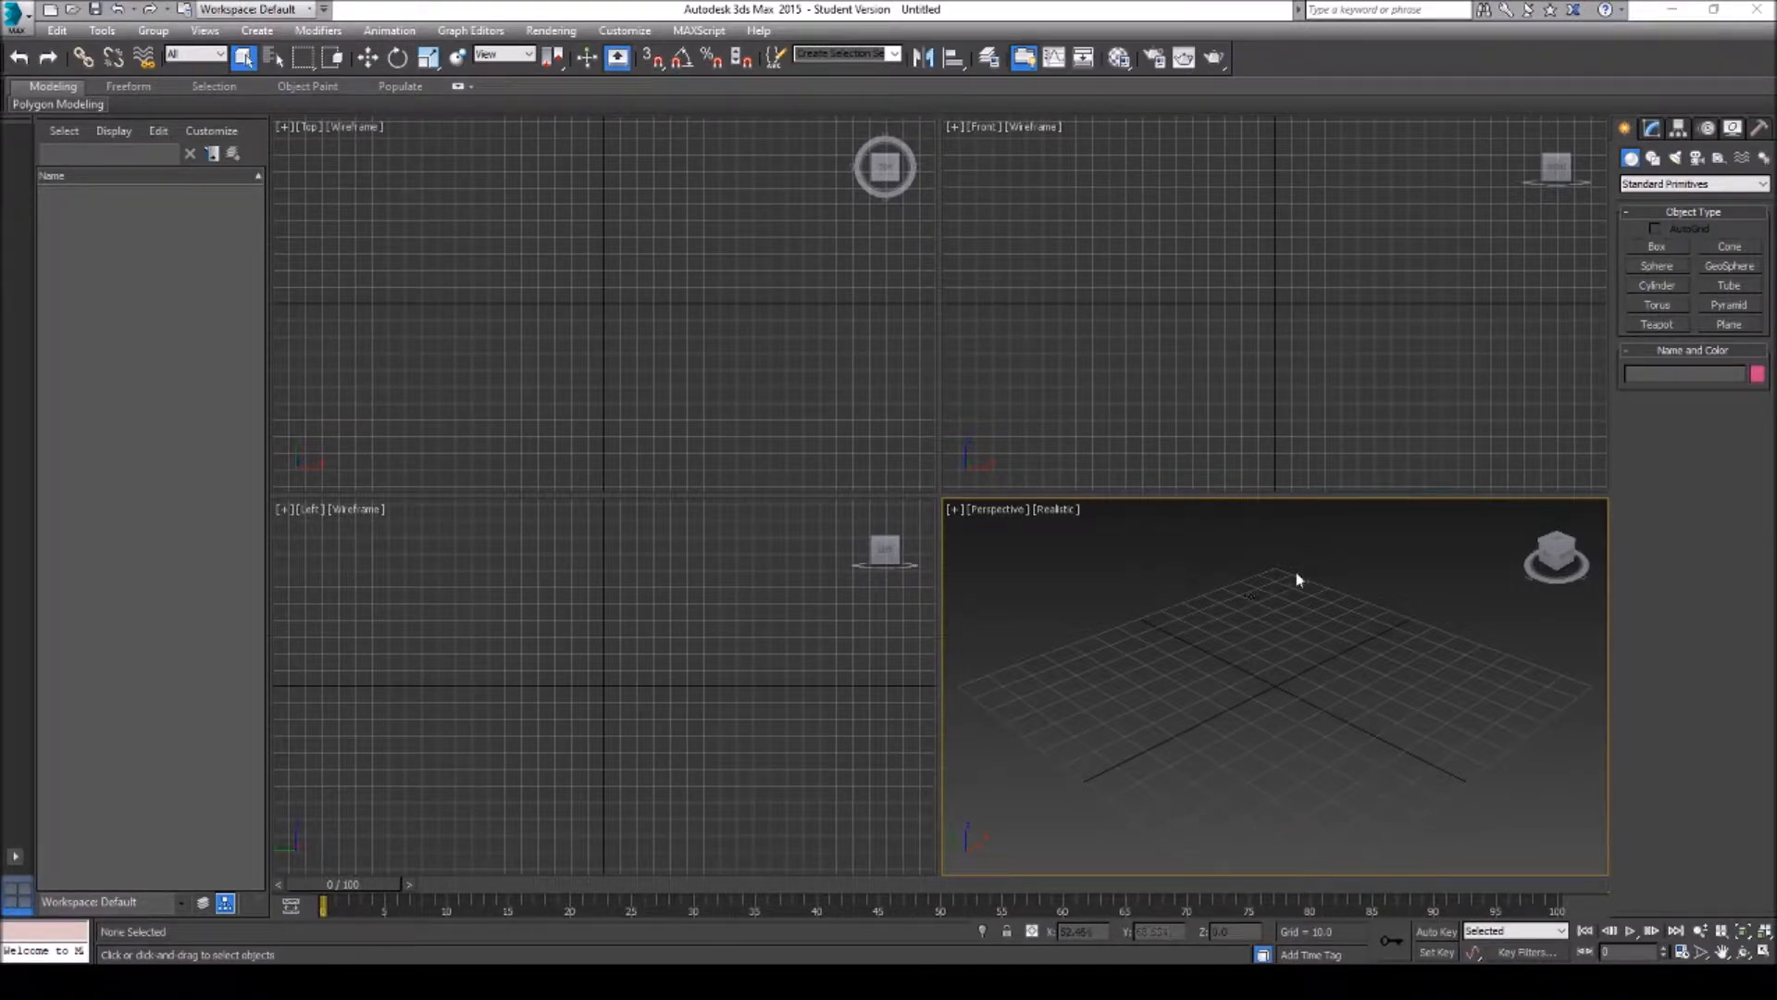
Step: Switch to 3ds Max and create a flat cylinder, radius about 31.3 and height about 2.4, with 1 height segment and 32 sides
drag(1245, 676, 1281, 722)
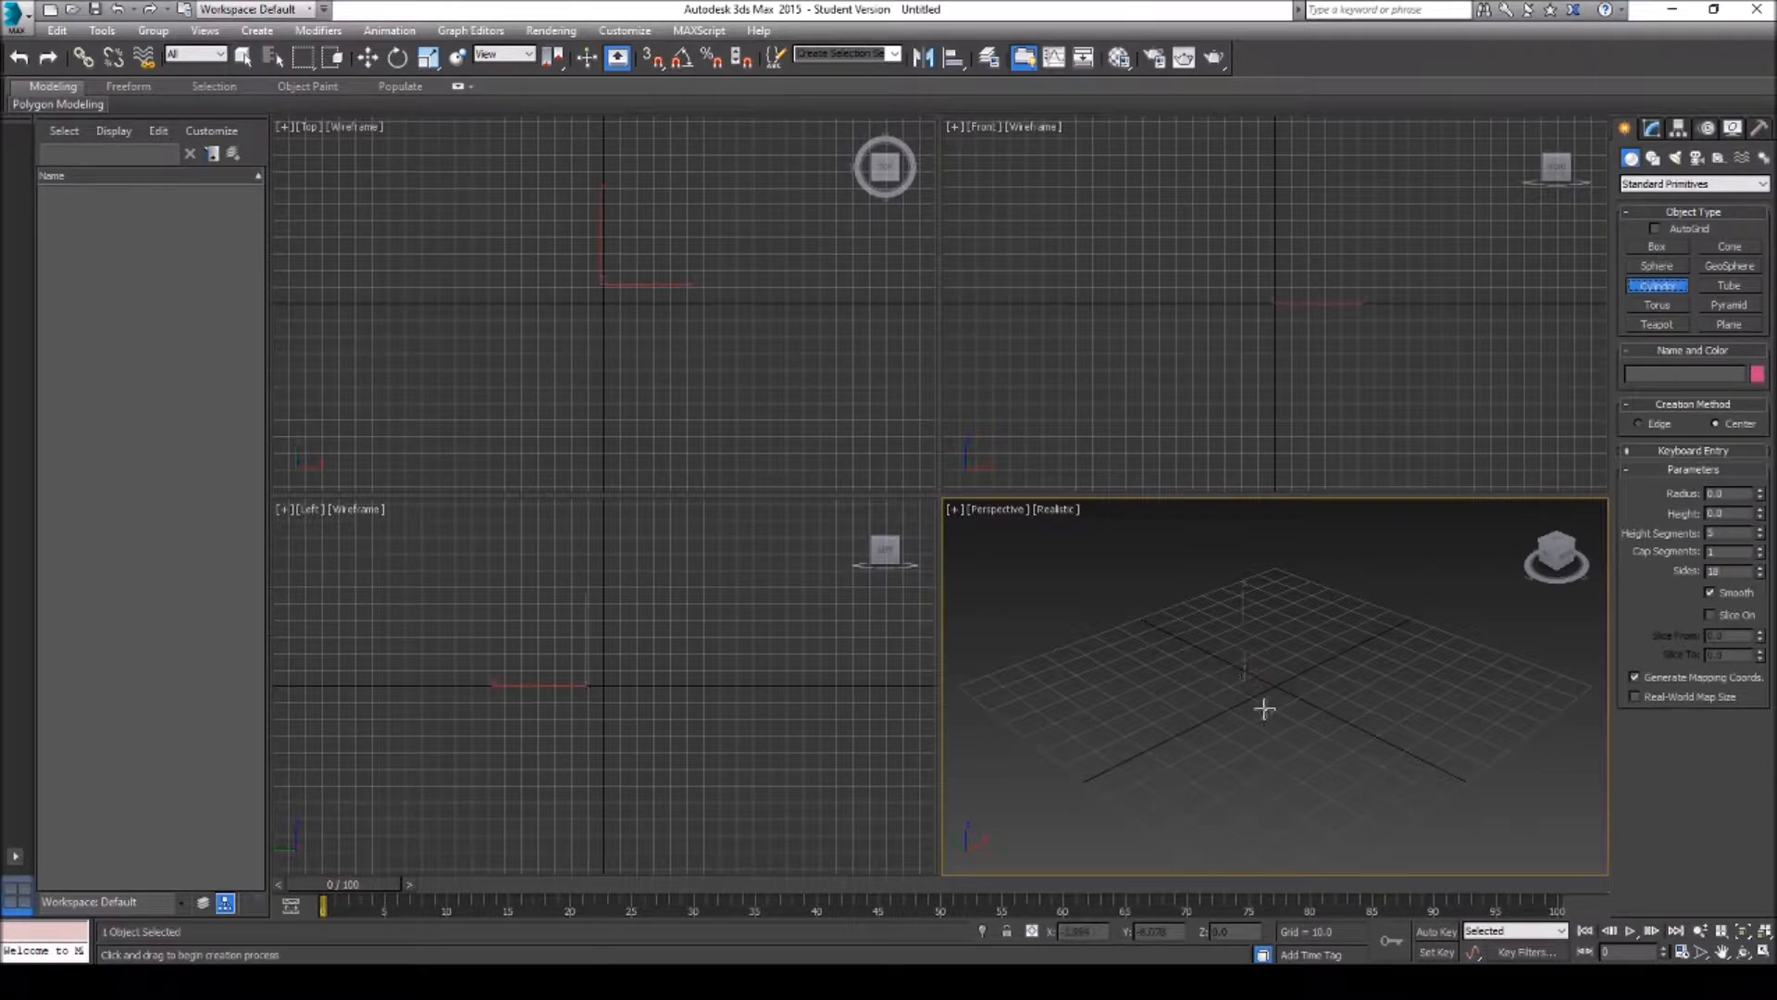
click(1283, 715)
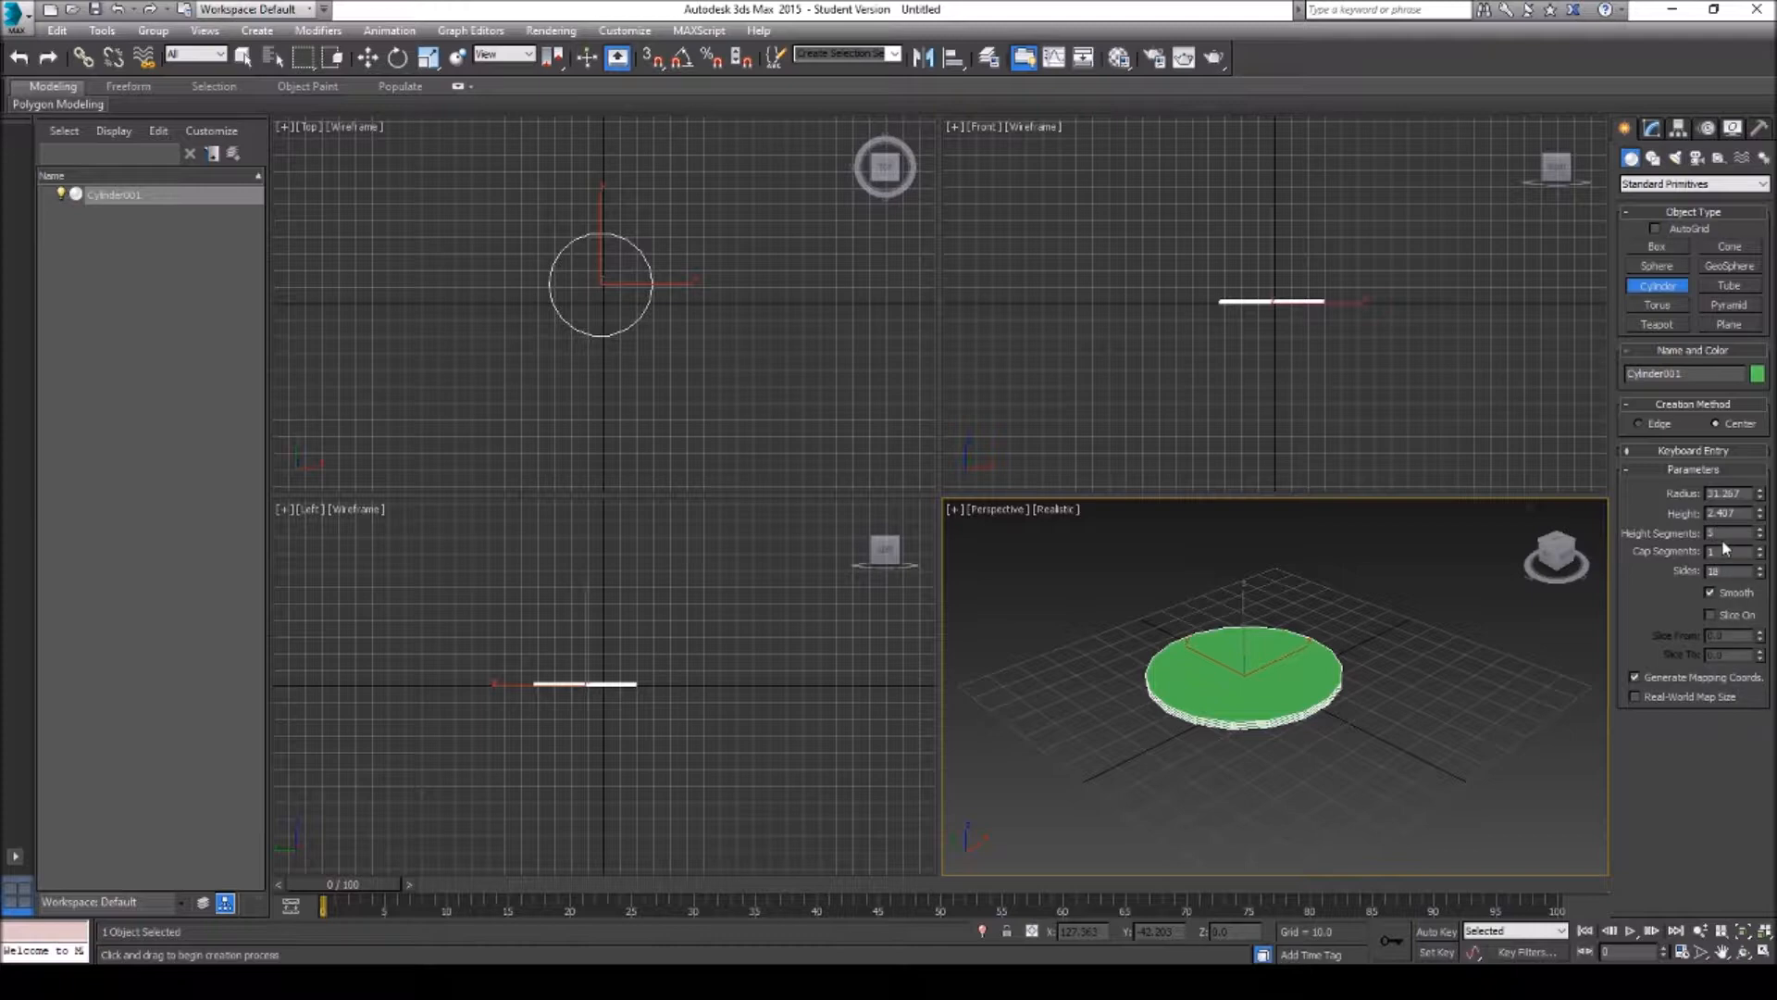
double_click(1721, 534)
text(1)
click(1729, 571)
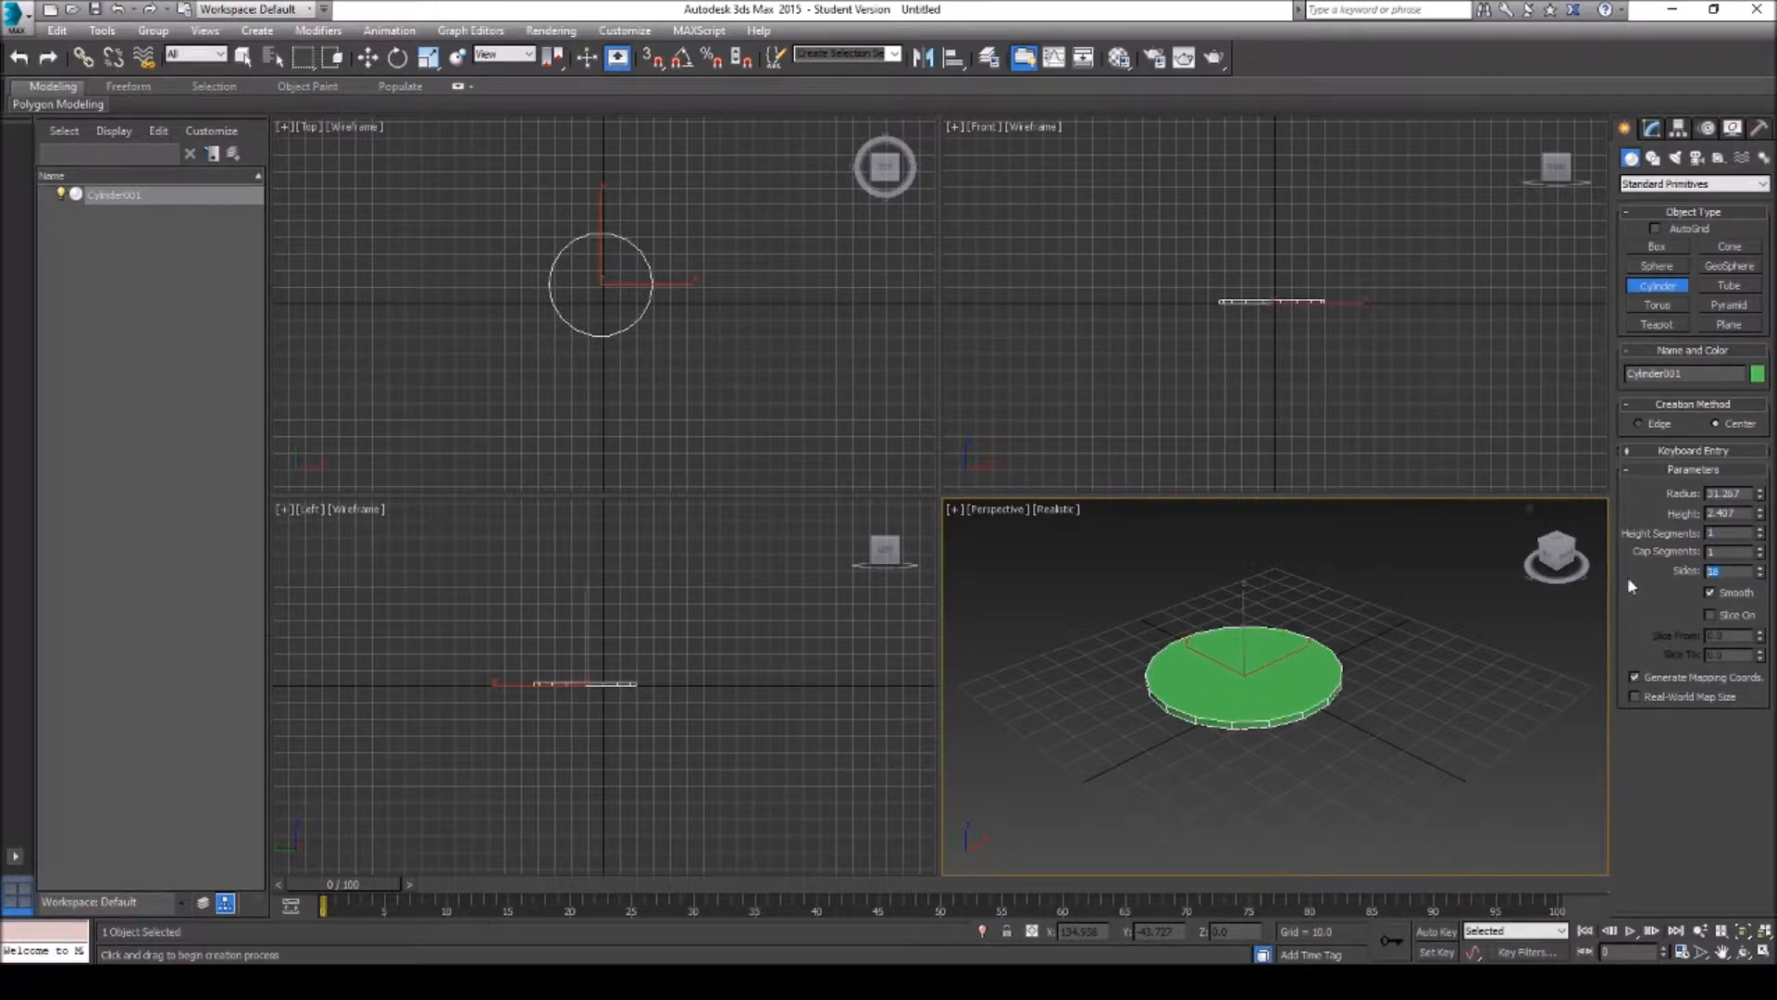
text(32)
key(Tab)
Step: Convert the flat cylinder to an Editable Poly
click(1724, 955)
drag(1334, 646, 1265, 718)
right_click(1180, 742)
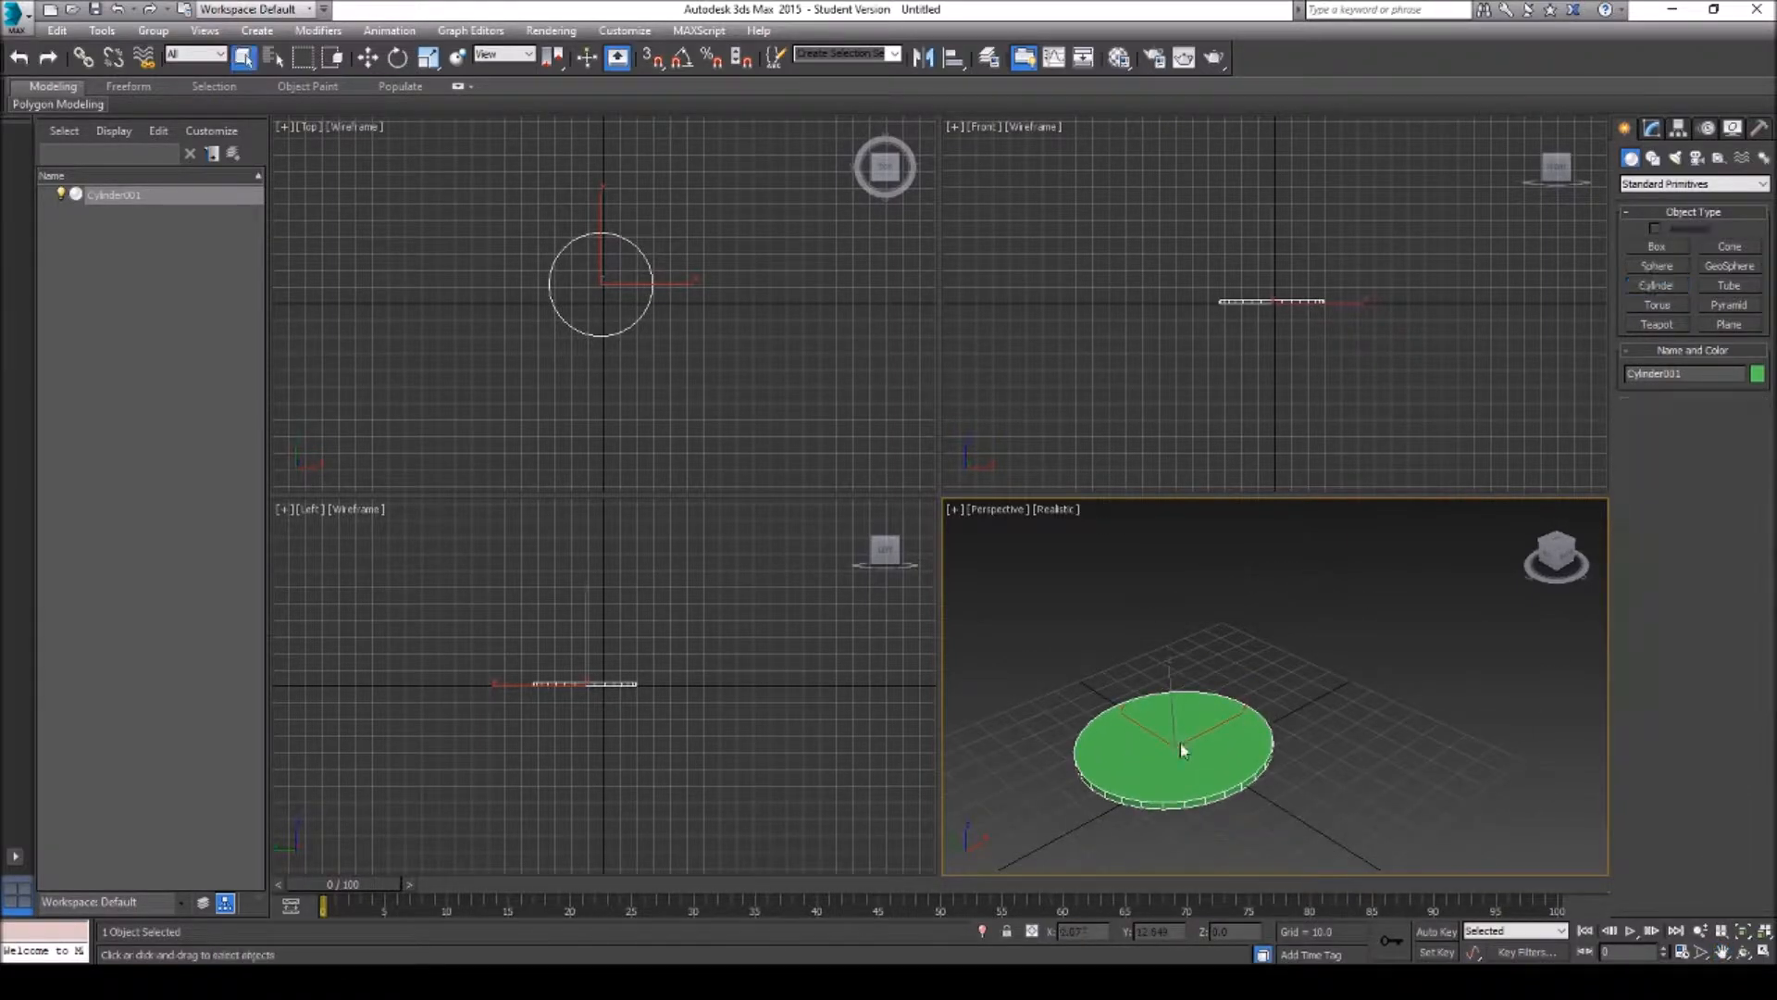
right_click(1199, 742)
mouse_move(1351, 924)
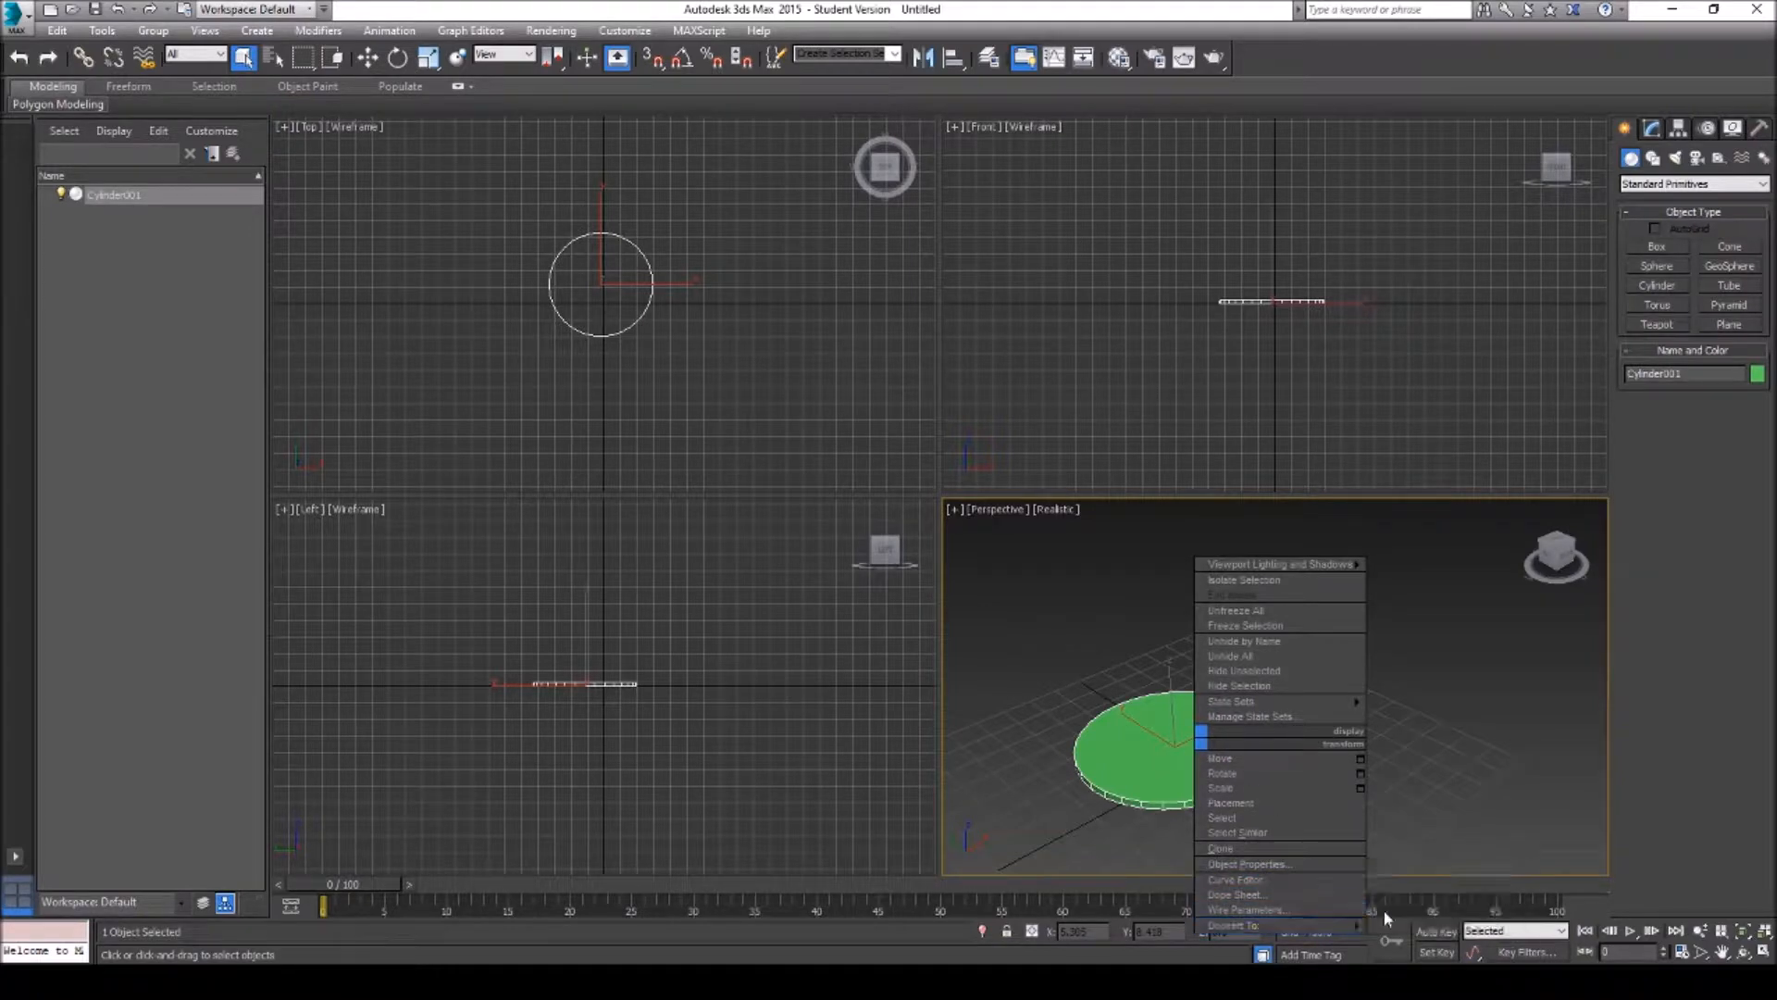
click(1432, 910)
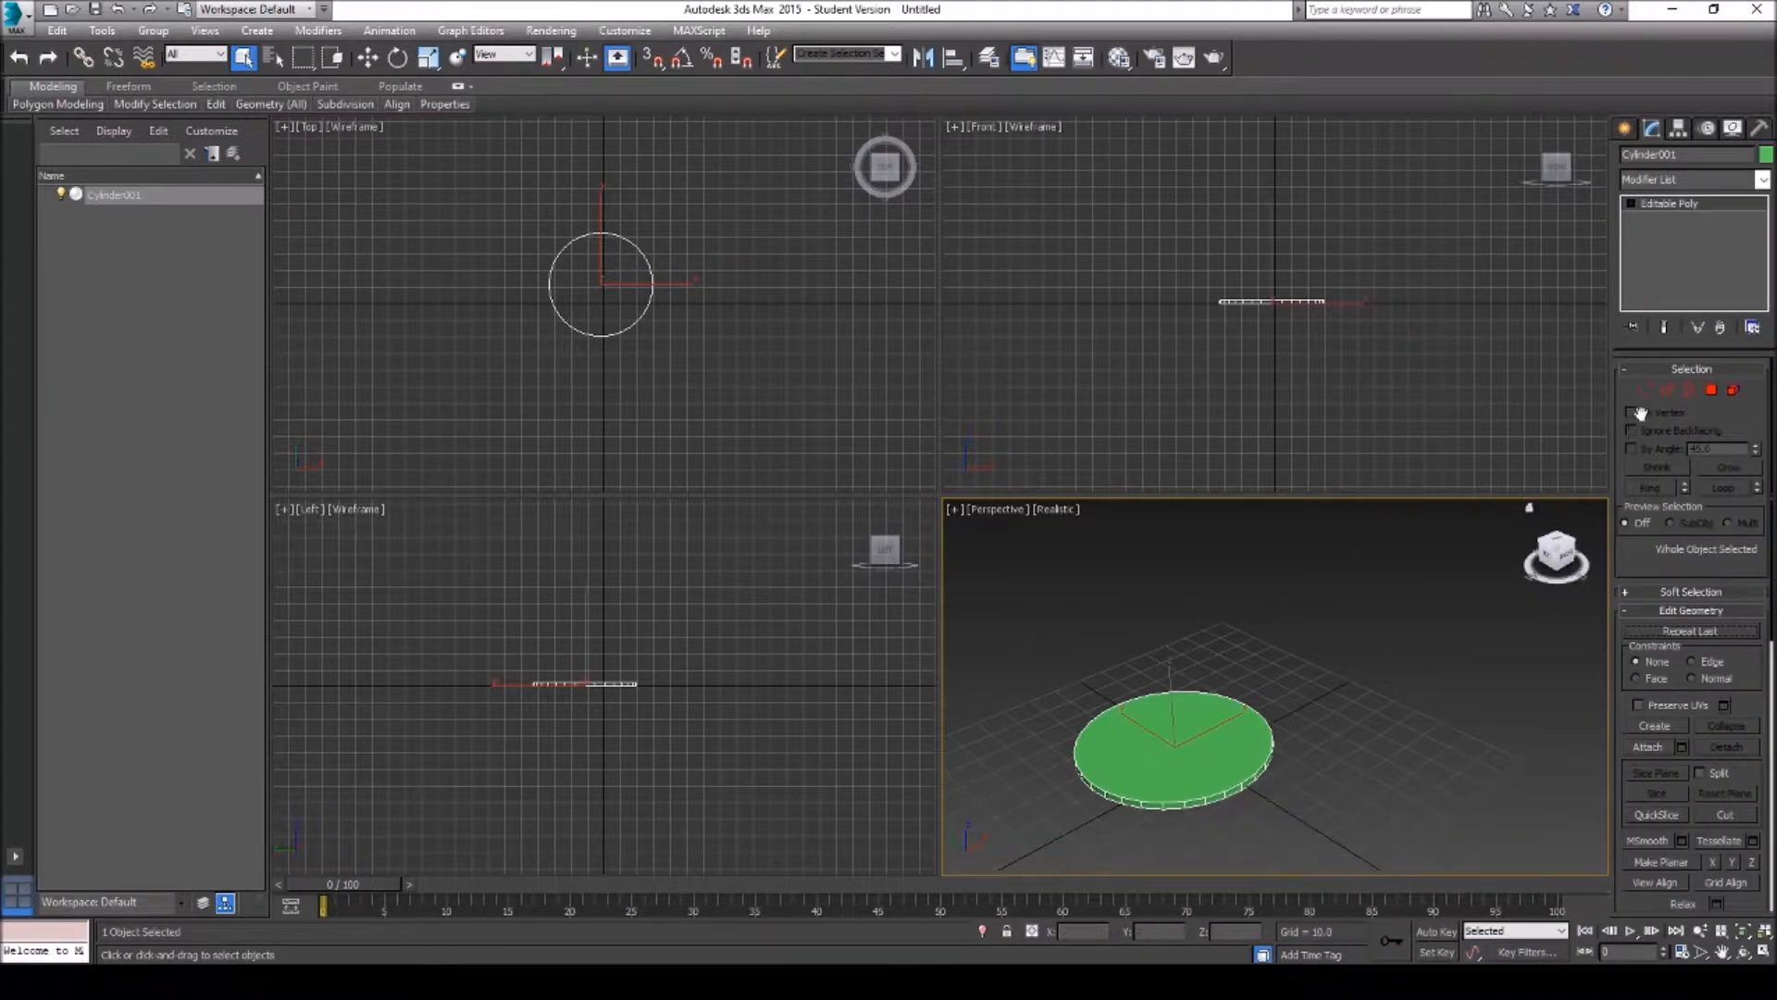
Step: Inset the cylinder's top polygon slightly to leave a narrow rim around its edge
click(1711, 389)
click(1169, 740)
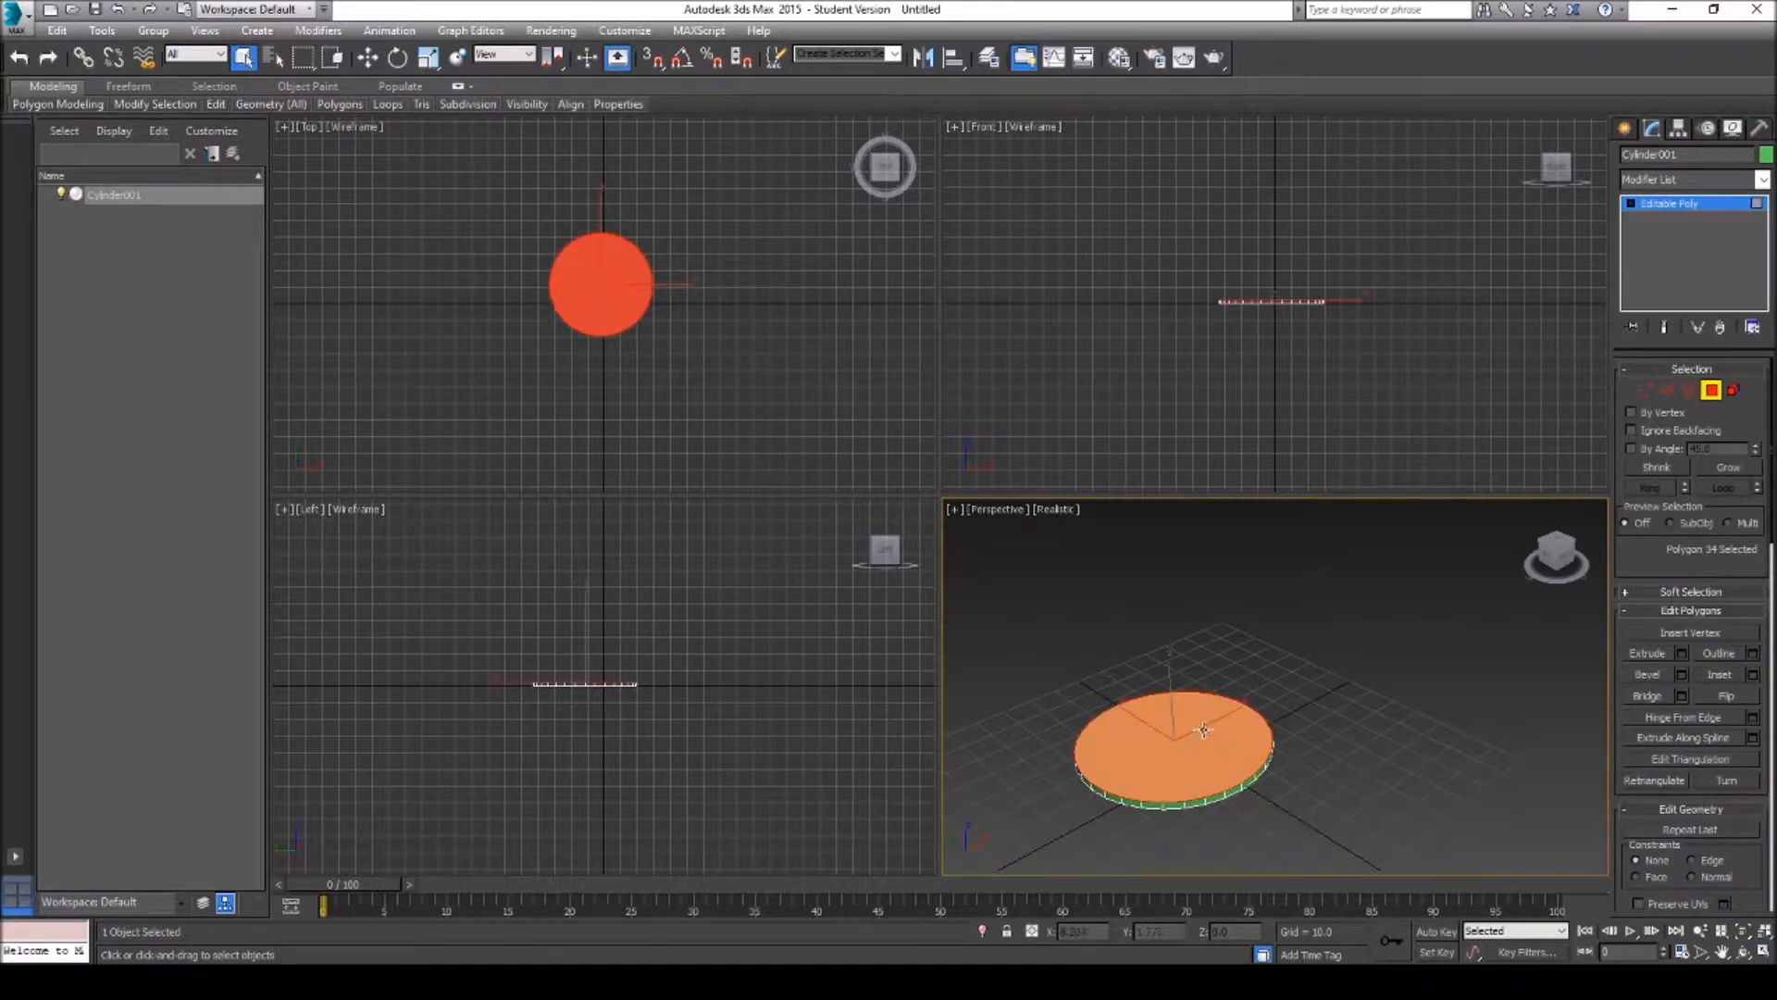
click(1712, 681)
drag(1191, 748, 1188, 753)
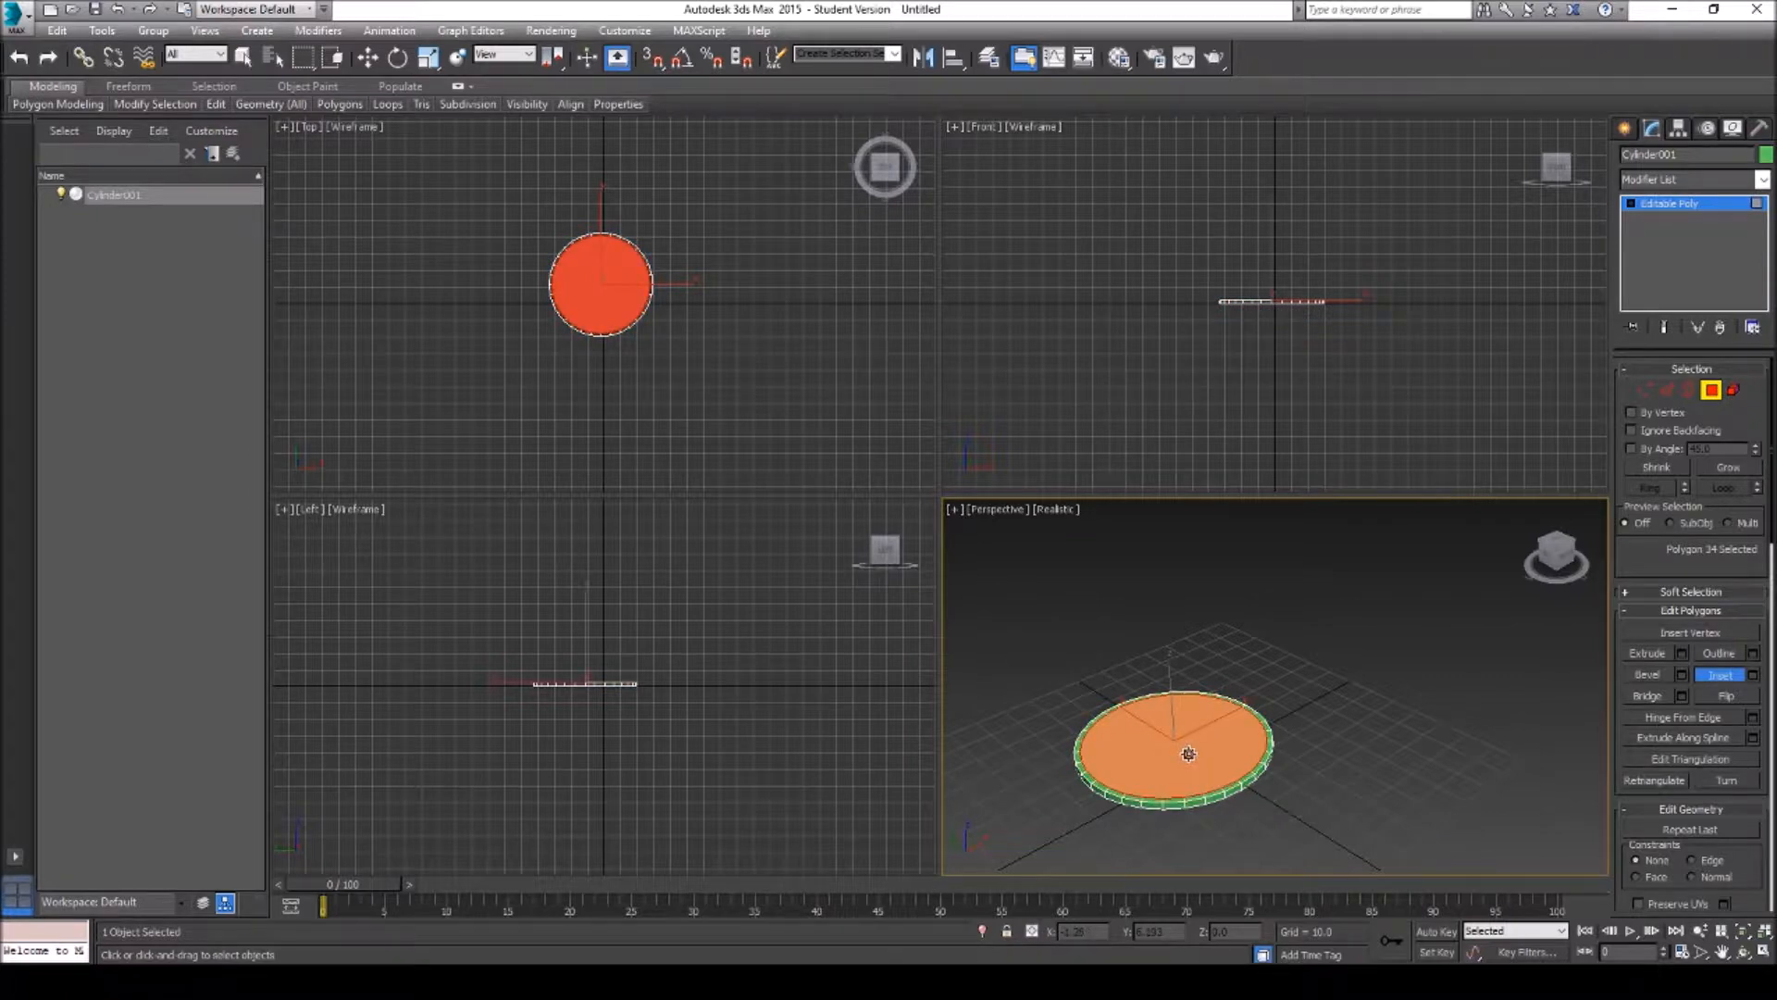
Step: Leave the Inset tool and select every polygon of the narrow rim around the cylinder's top face
click(1275, 743)
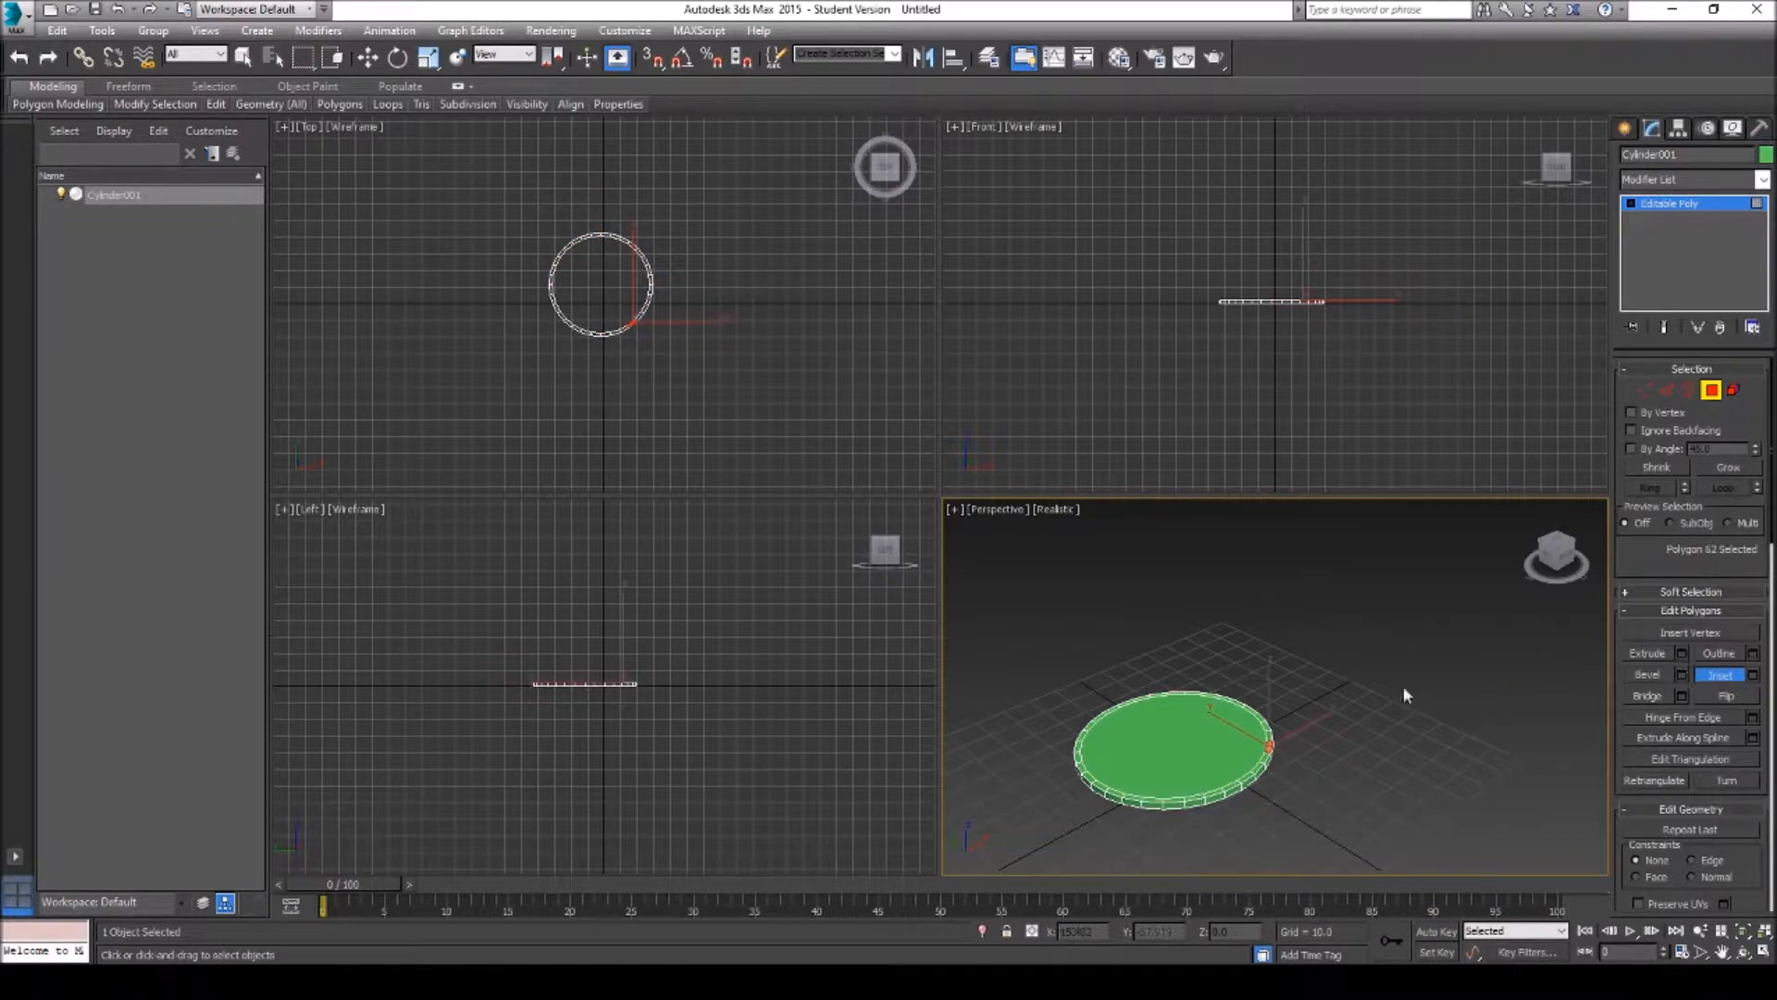
scroll(1273, 740, up, 2)
right_click(1275, 741)
right_click(1271, 750)
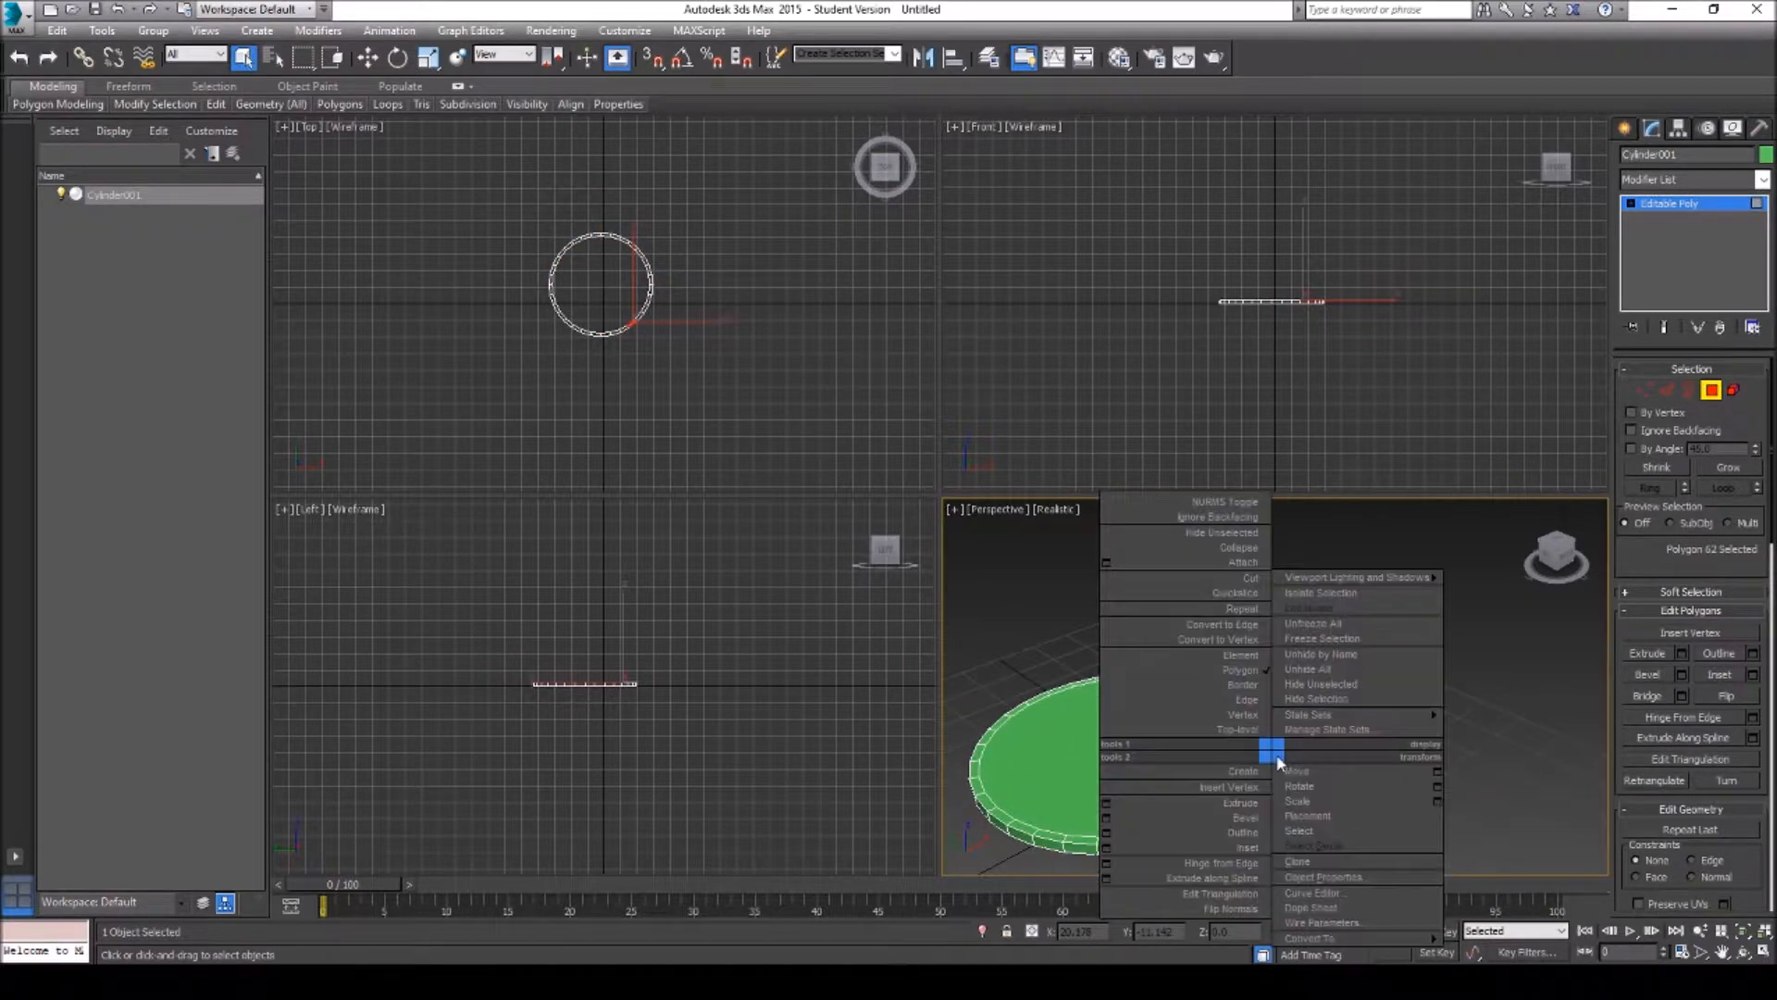
click(1336, 816)
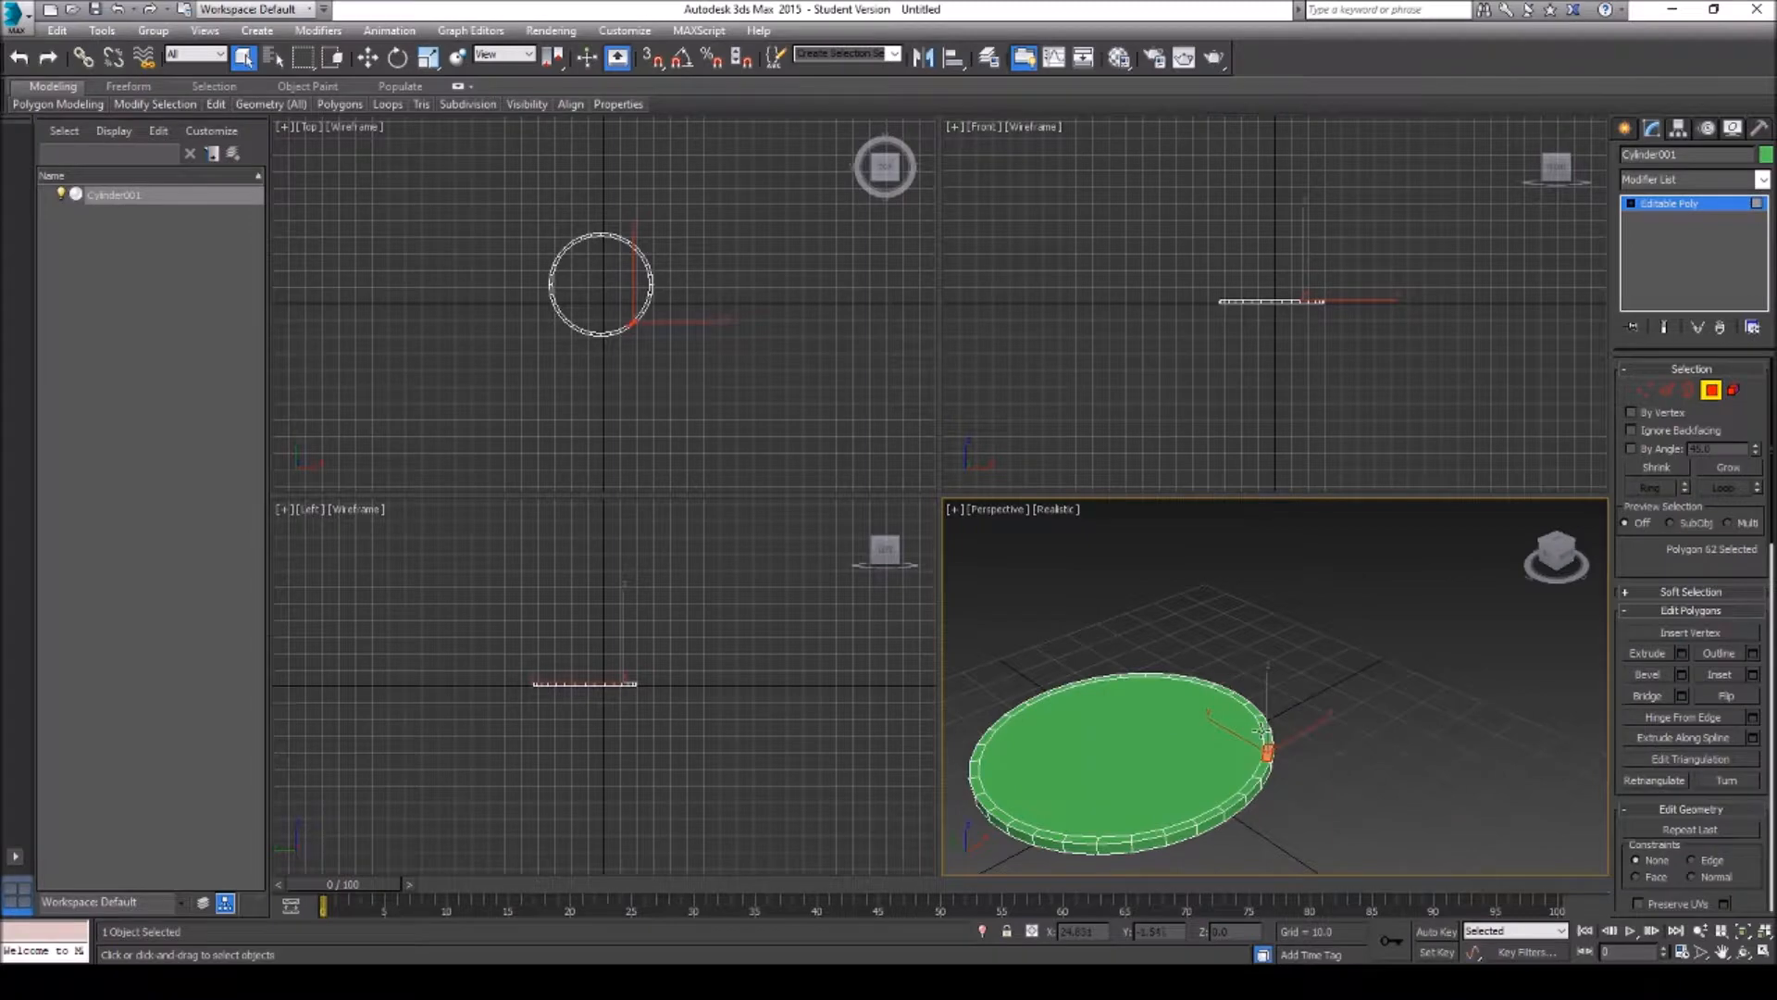
scroll(547, 282, up, 3)
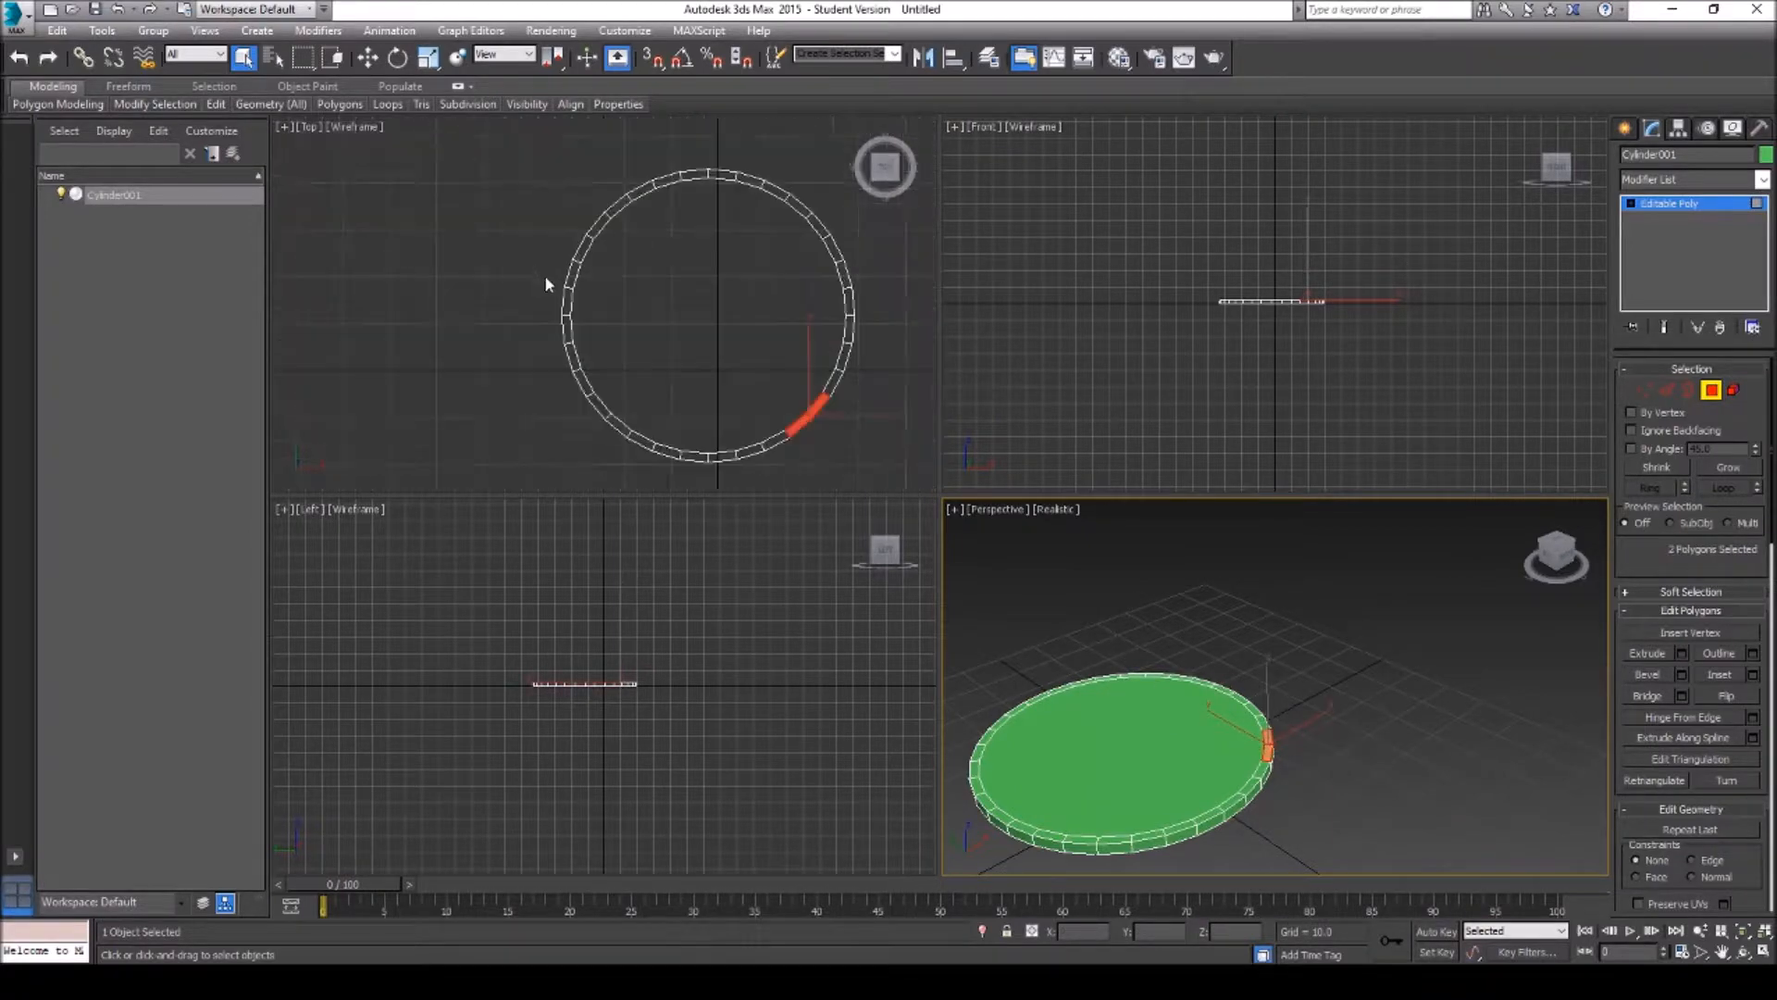
ctrl+click(831, 387)
ctrl+click(836, 367)
ctrl+click(845, 341)
ctrl+click(848, 314)
ctrl+click(844, 285)
ctrl+click(840, 262)
ctrl+click(828, 237)
ctrl+click(819, 223)
ctrl+click(798, 206)
ctrl+click(771, 191)
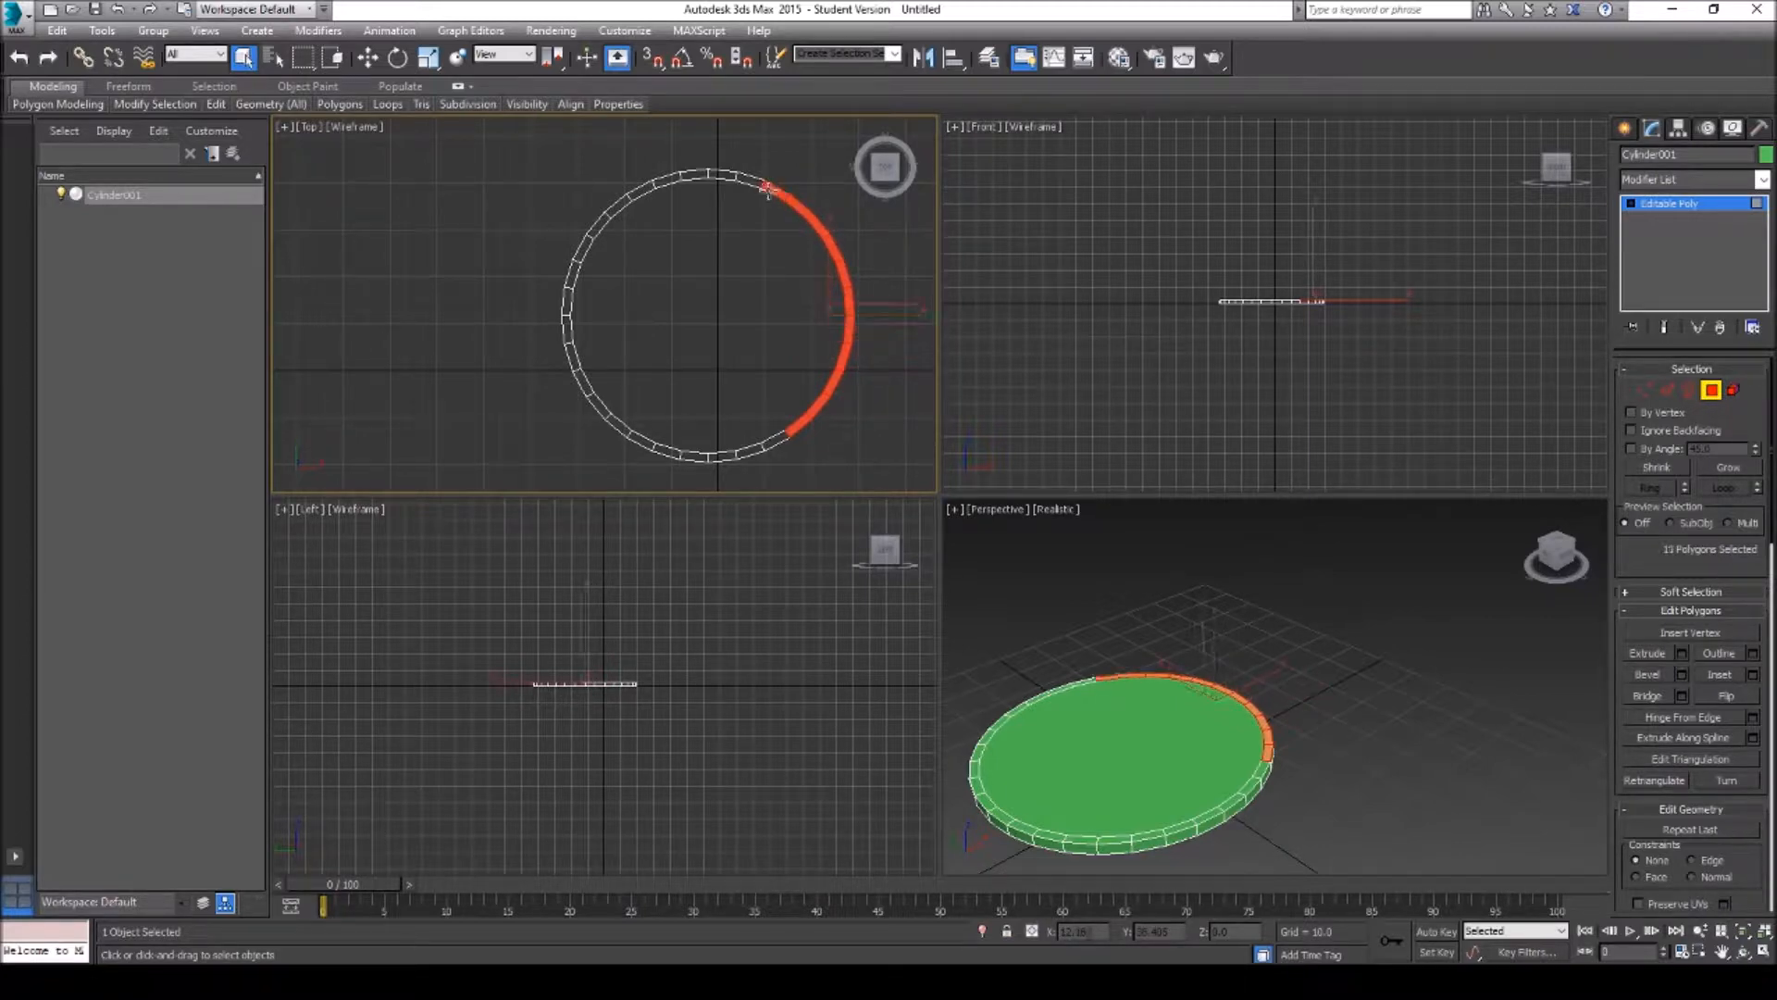
ctrl+click(748, 181)
ctrl+click(722, 175)
ctrl+click(693, 173)
ctrl+click(666, 178)
ctrl+click(638, 190)
ctrl+click(616, 205)
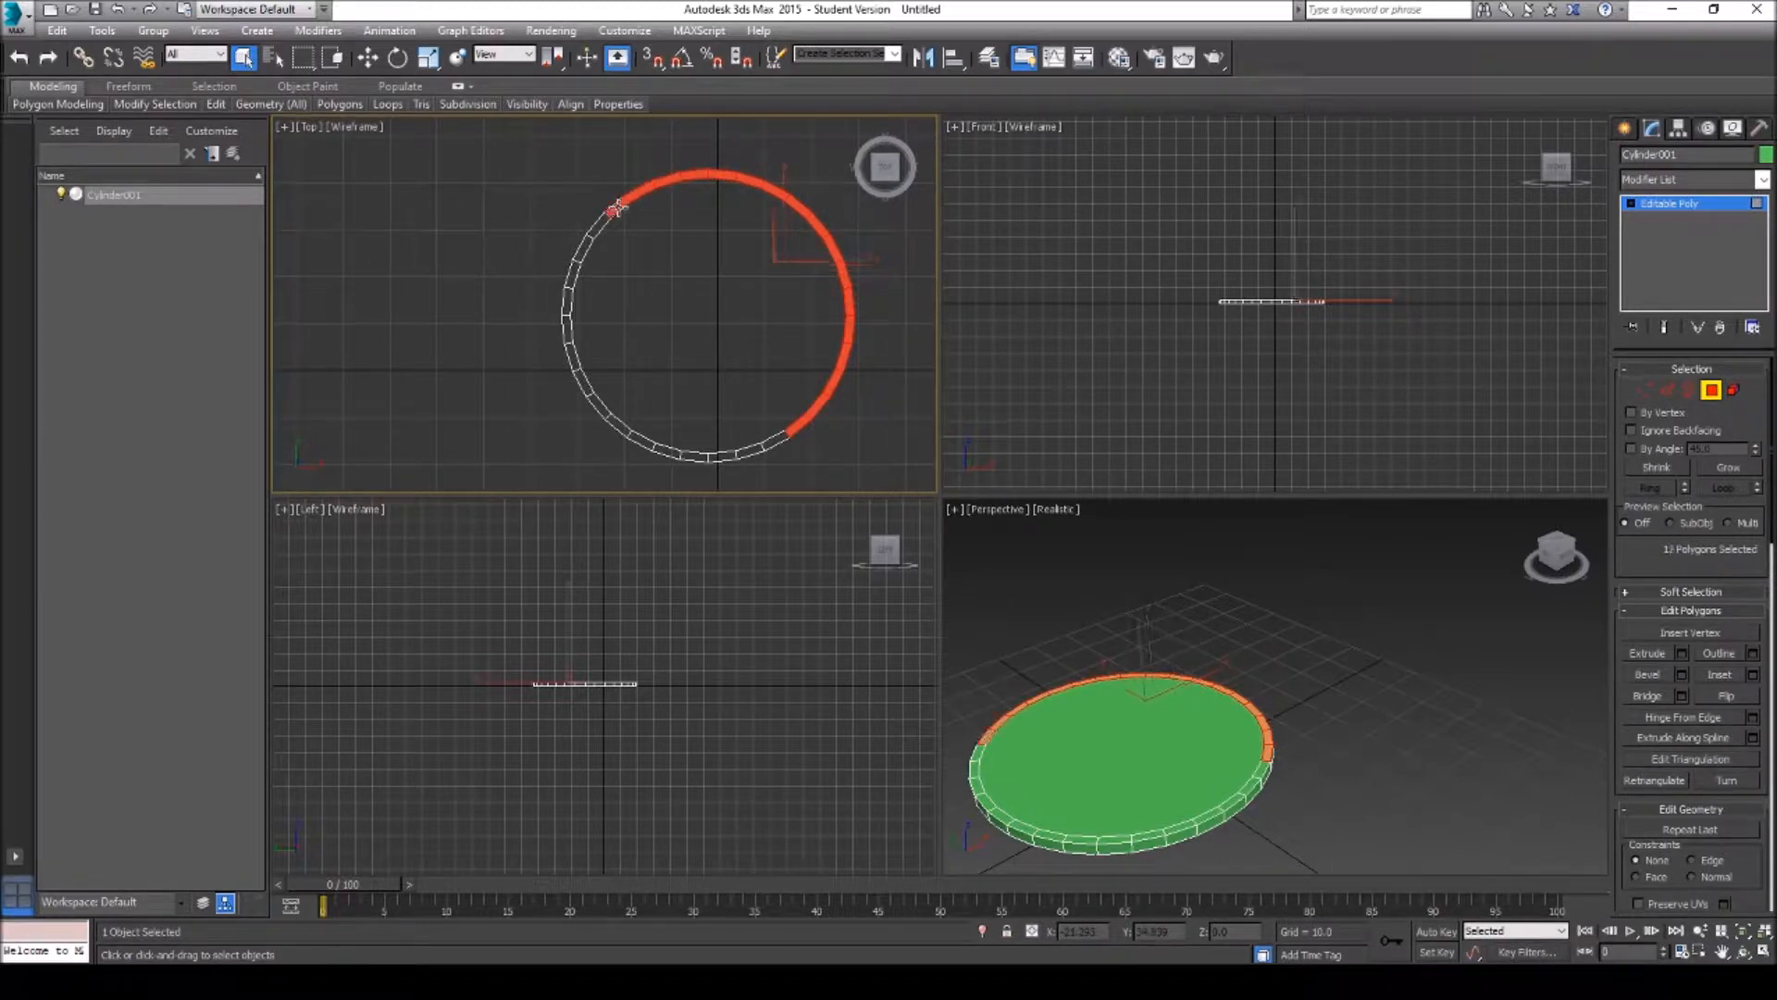
ctrl+click(600, 226)
ctrl+click(581, 248)
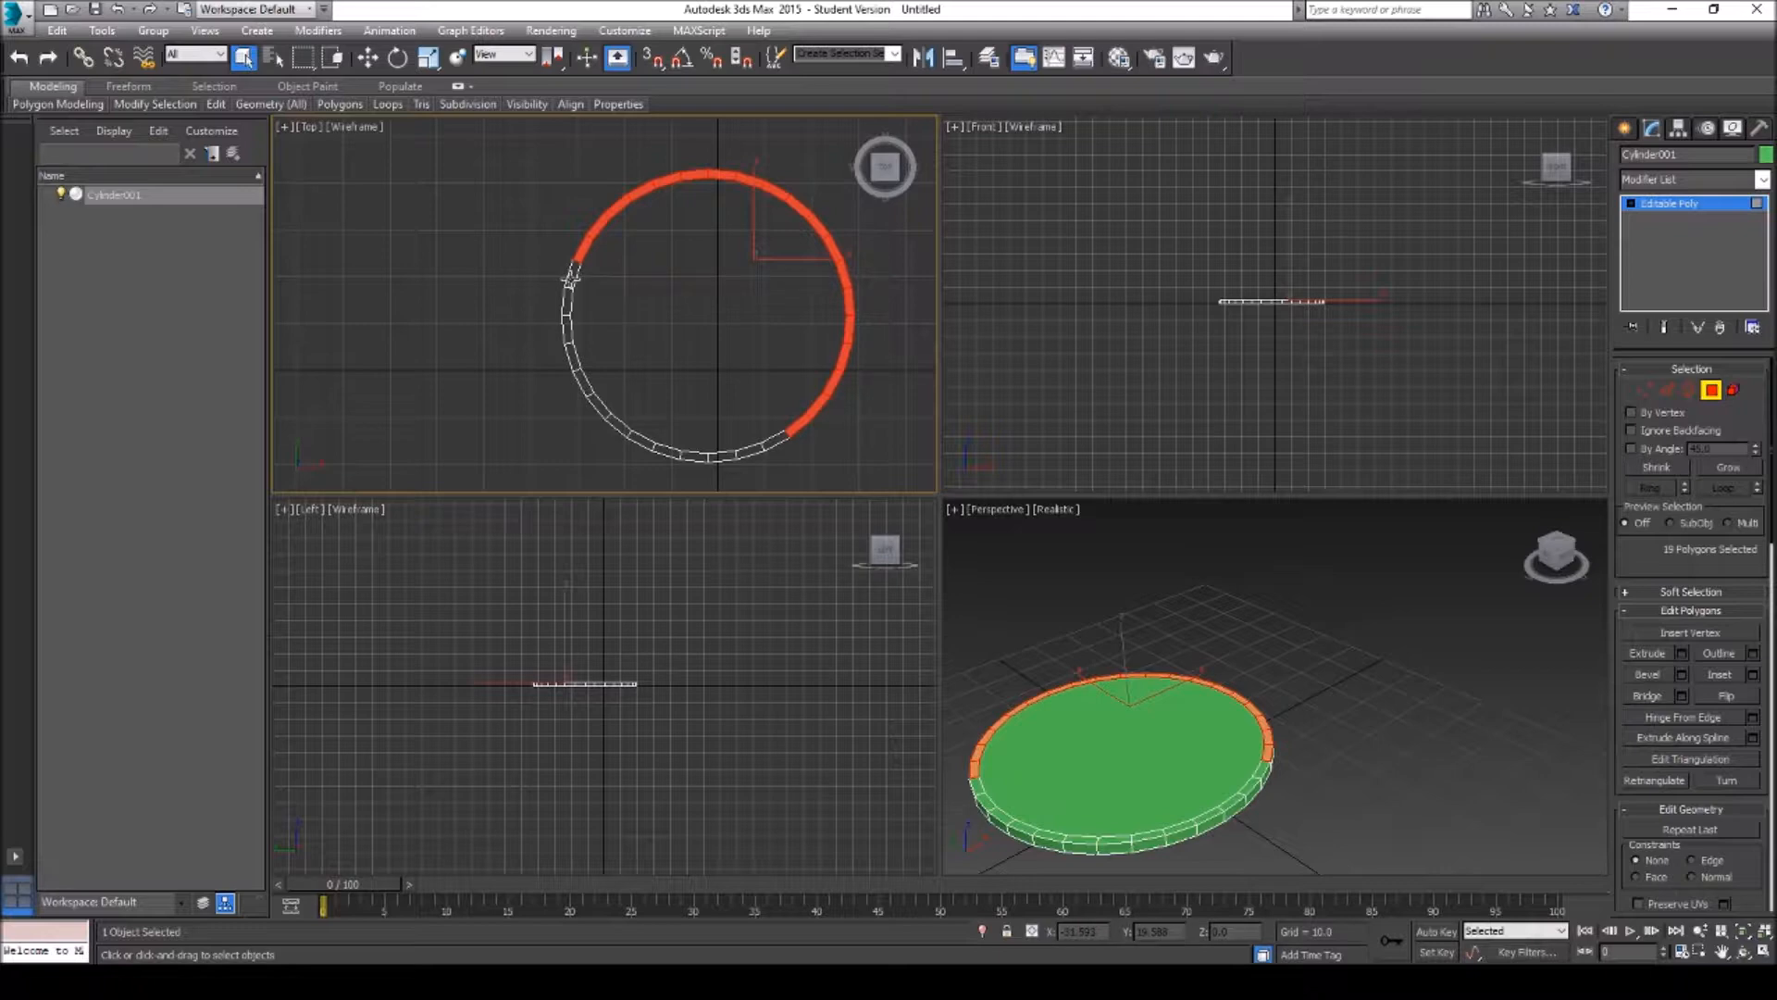
ctrl+click(566, 283)
ctrl+click(565, 313)
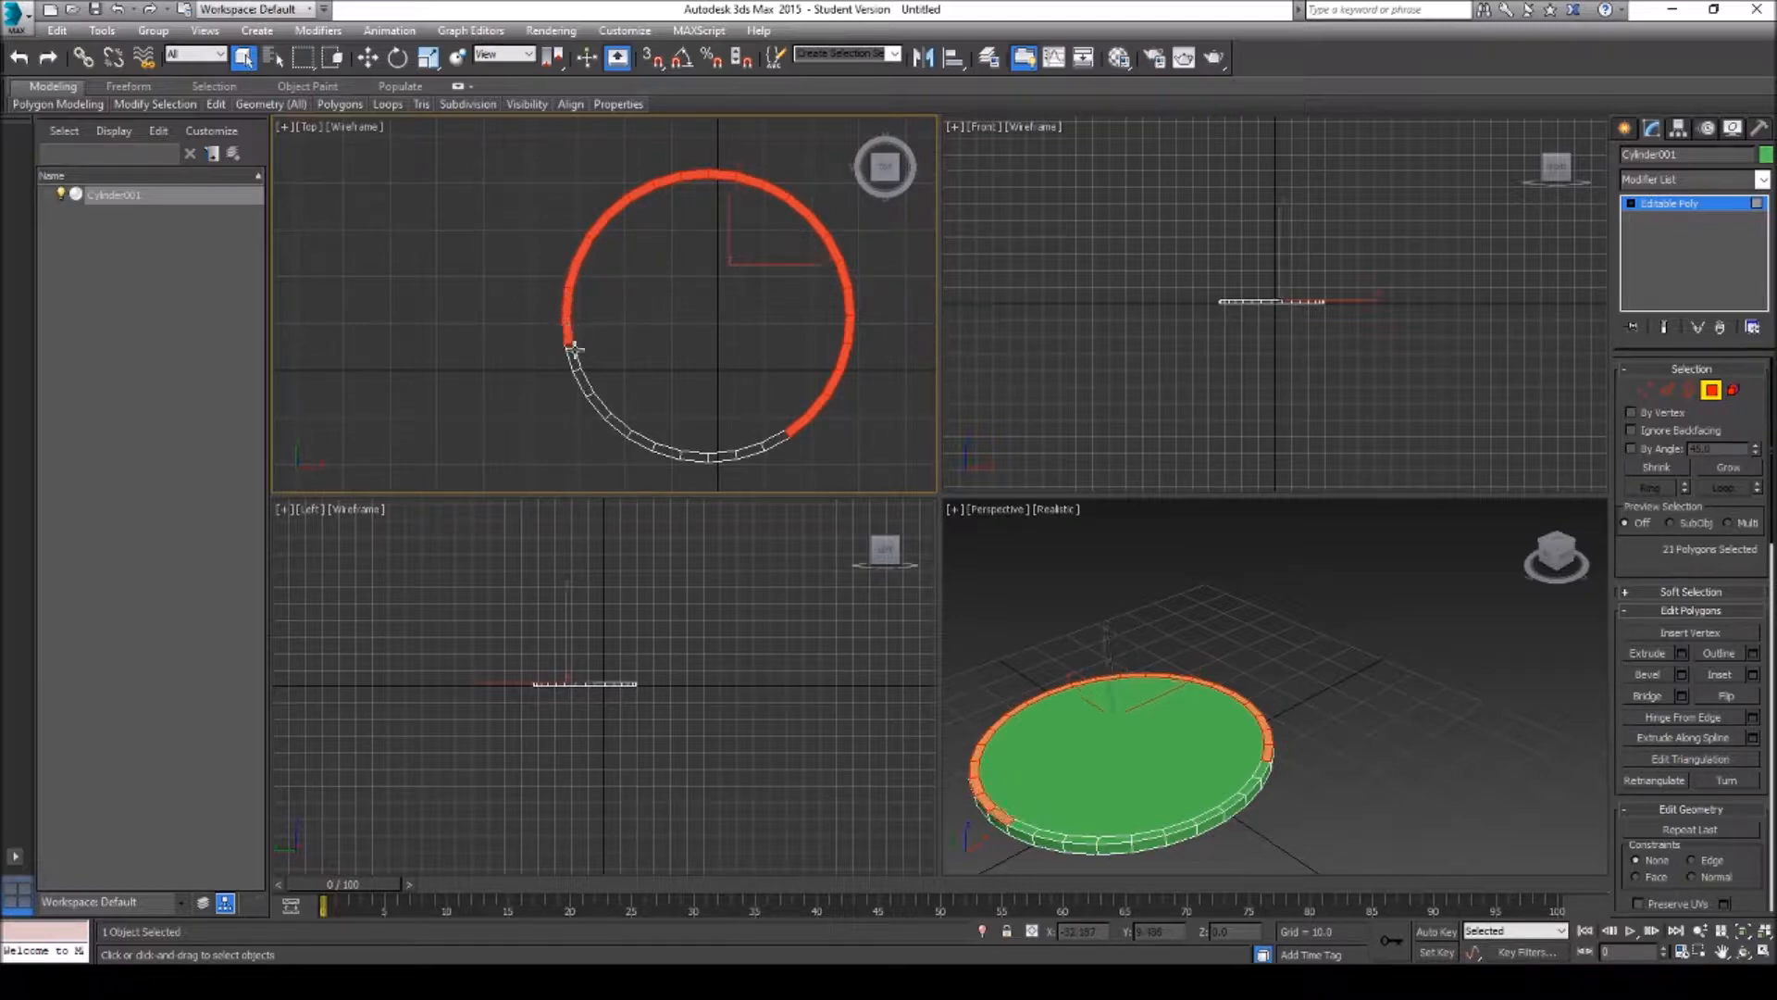
ctrl+click(571, 357)
ctrl+click(575, 372)
ctrl+click(584, 387)
ctrl+click(597, 405)
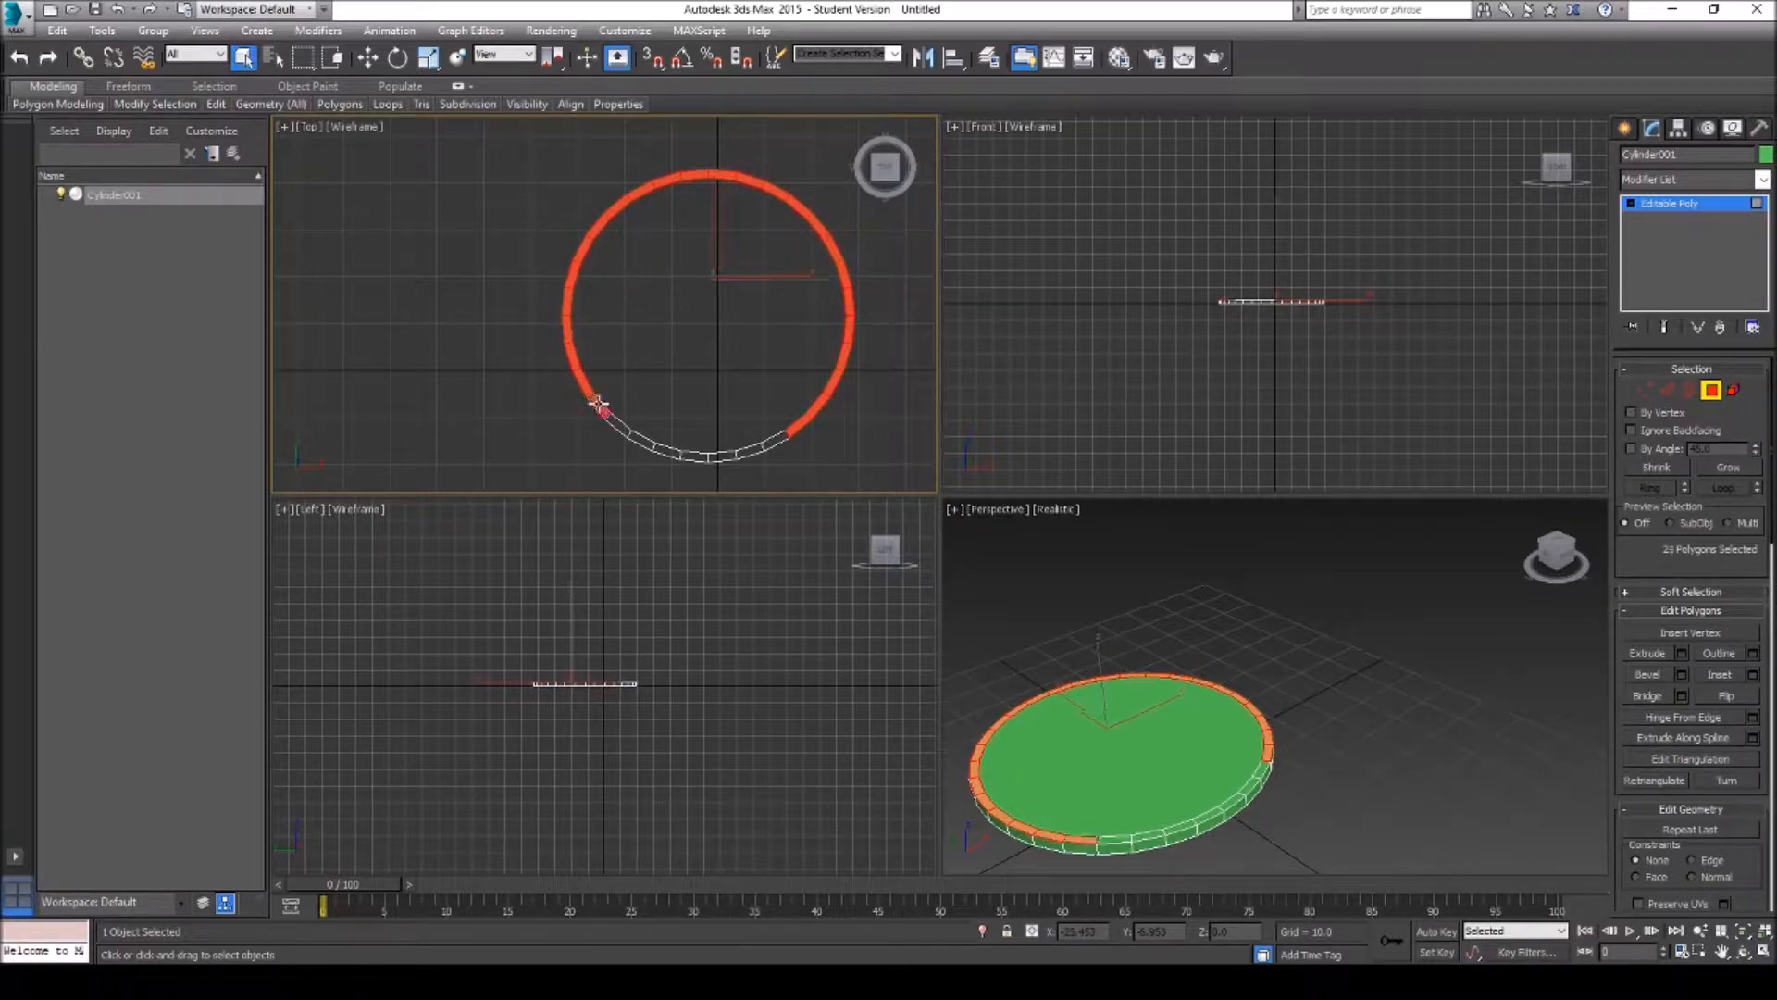
ctrl+click(619, 427)
ctrl+click(643, 440)
ctrl+click(665, 450)
ctrl+click(701, 455)
ctrl+click(726, 455)
ctrl+click(750, 450)
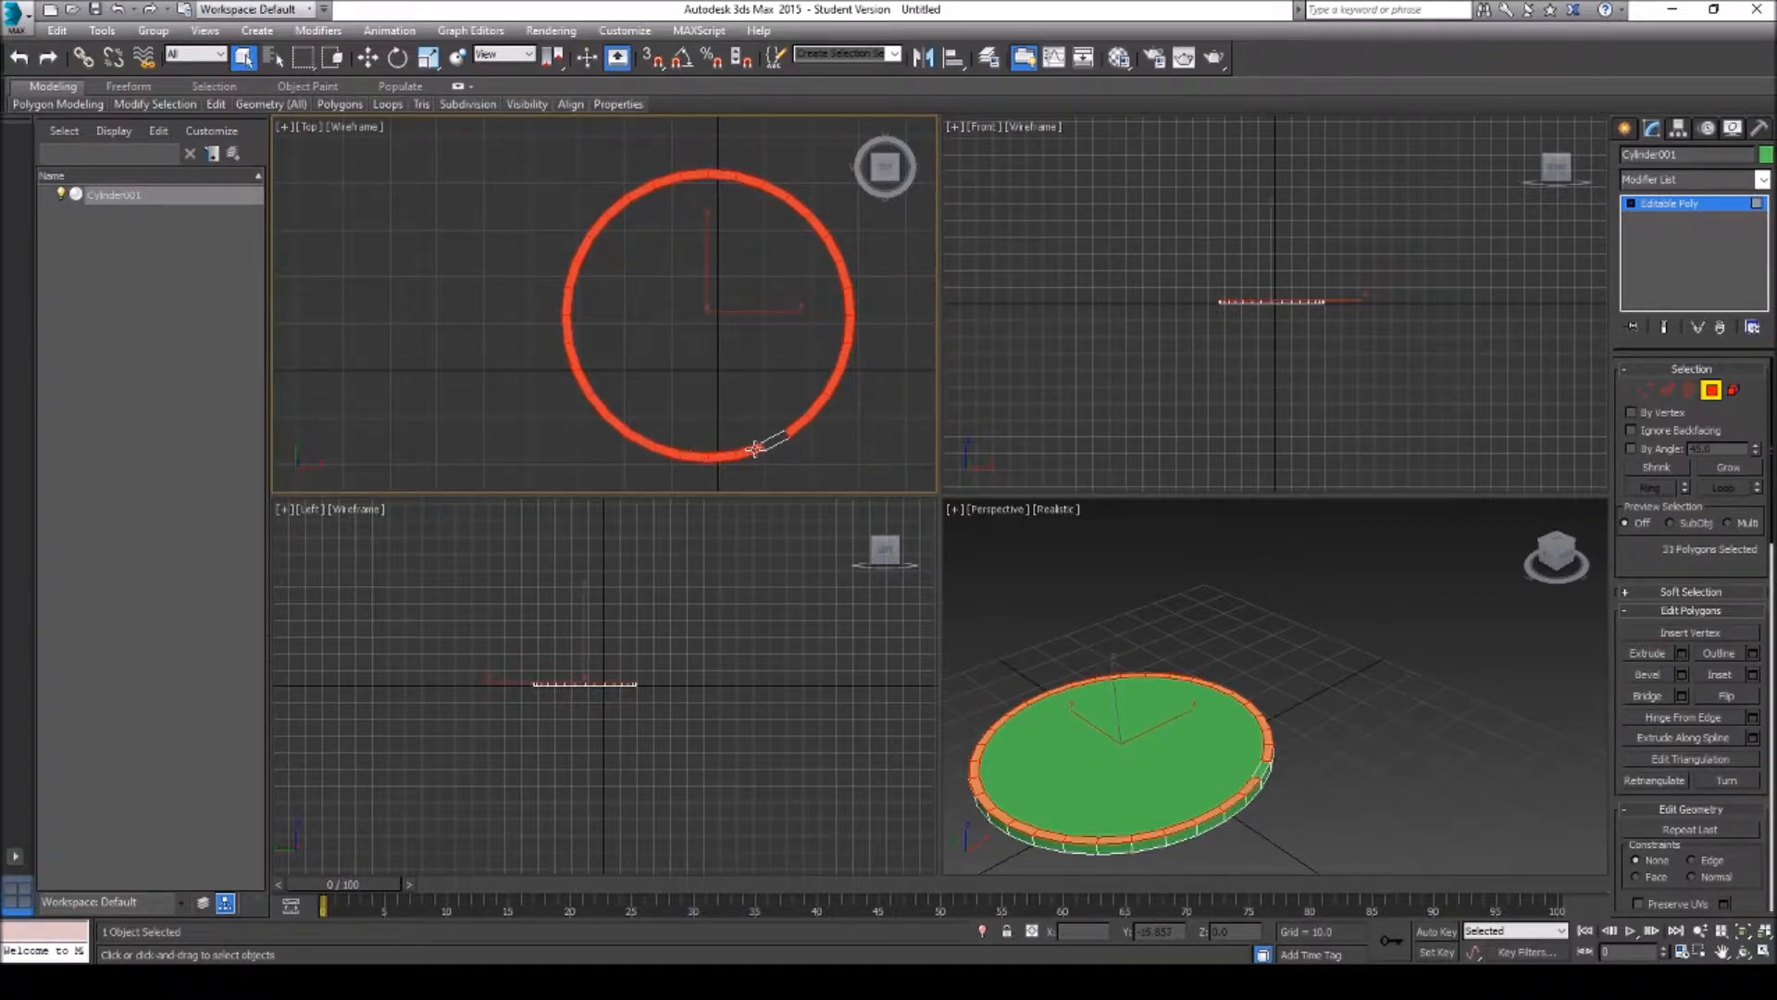
ctrl+click(776, 440)
Step: Extrude the selected rim polygons upward into one tall, hollow lower wall section for the vase
click(1626, 656)
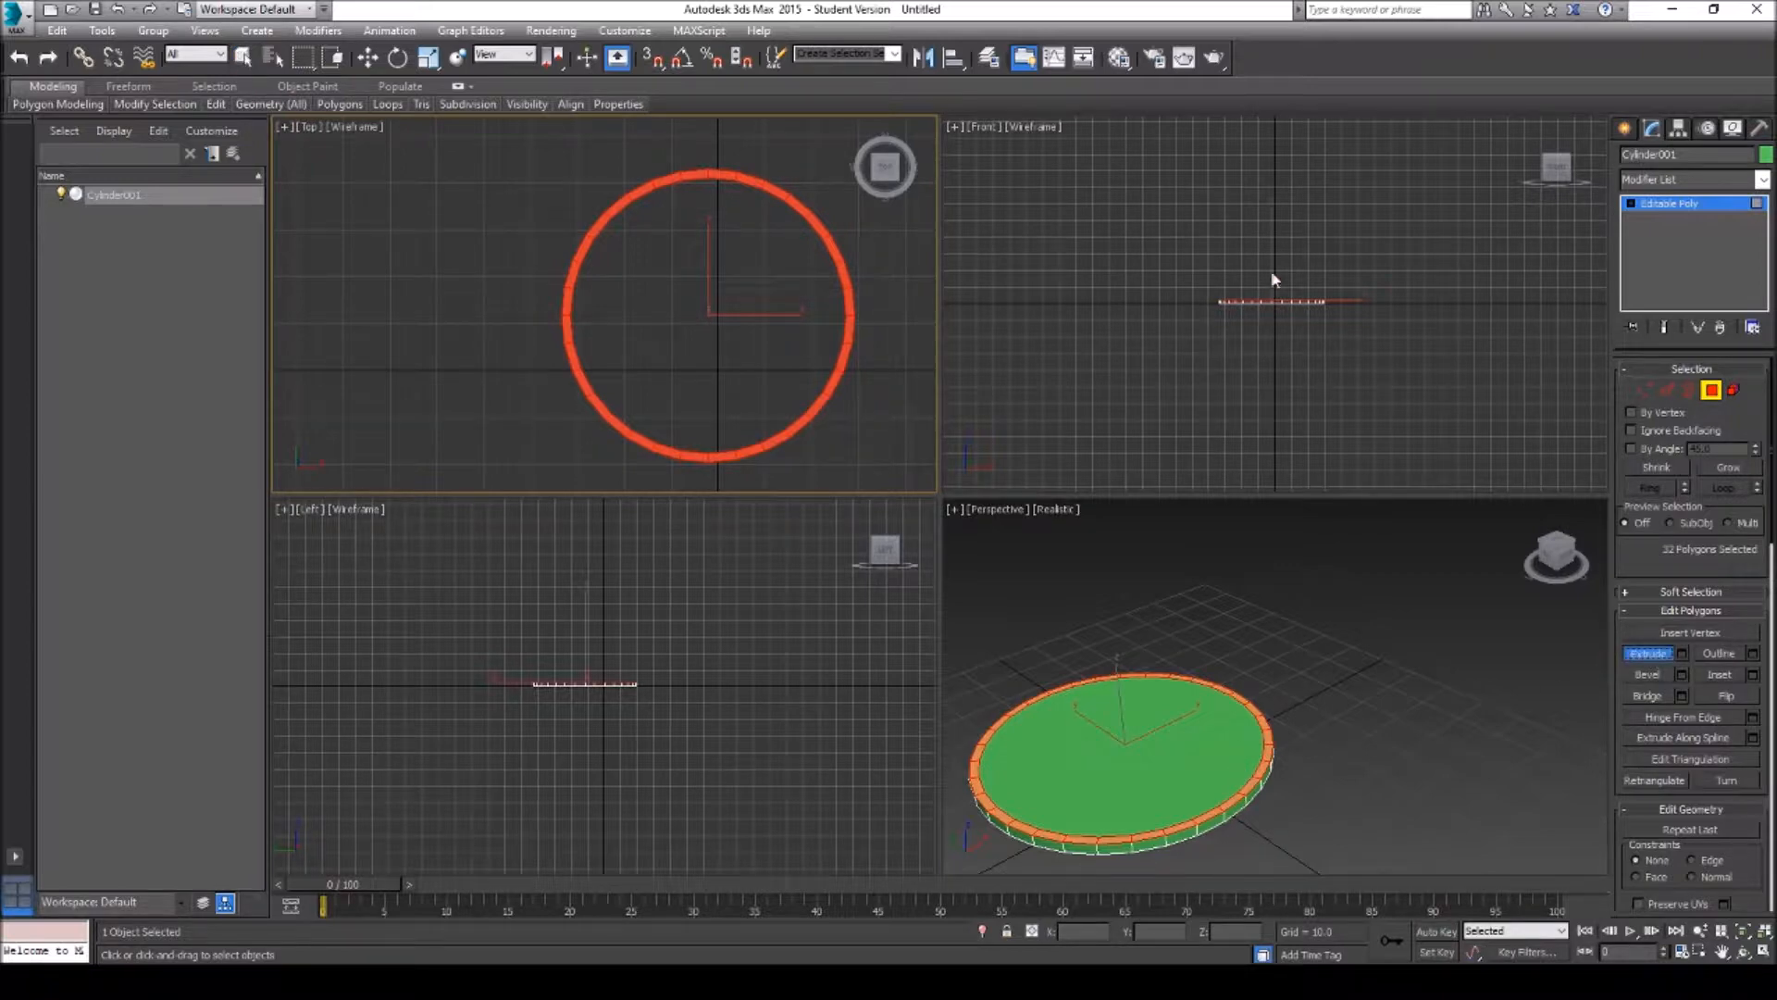
middle_drag(1333, 294, 1269, 438)
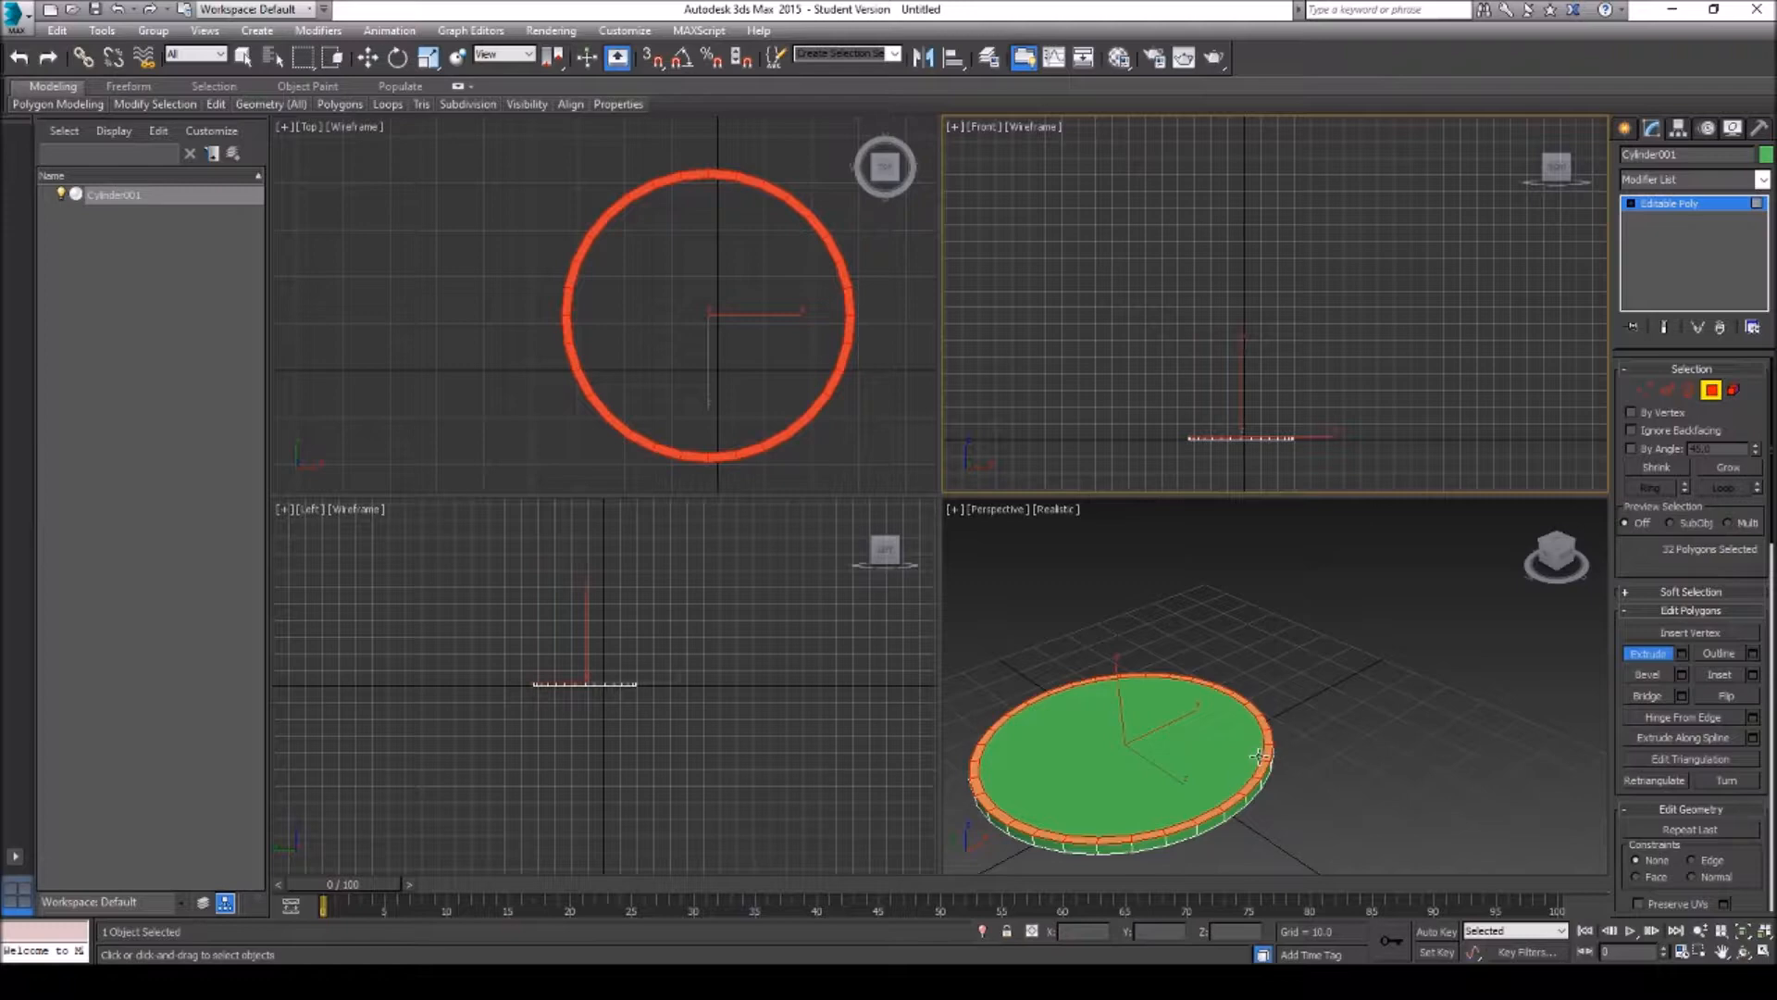
drag(1266, 754, 1282, 346)
Step: Extrude the rim upward four more times in short, roughly equal sections above the tall lower wall
click(1722, 952)
drag(1161, 659, 1193, 707)
scroll(1256, 706, down, 3)
key(shift+e)
drag(1258, 626, 1263, 471)
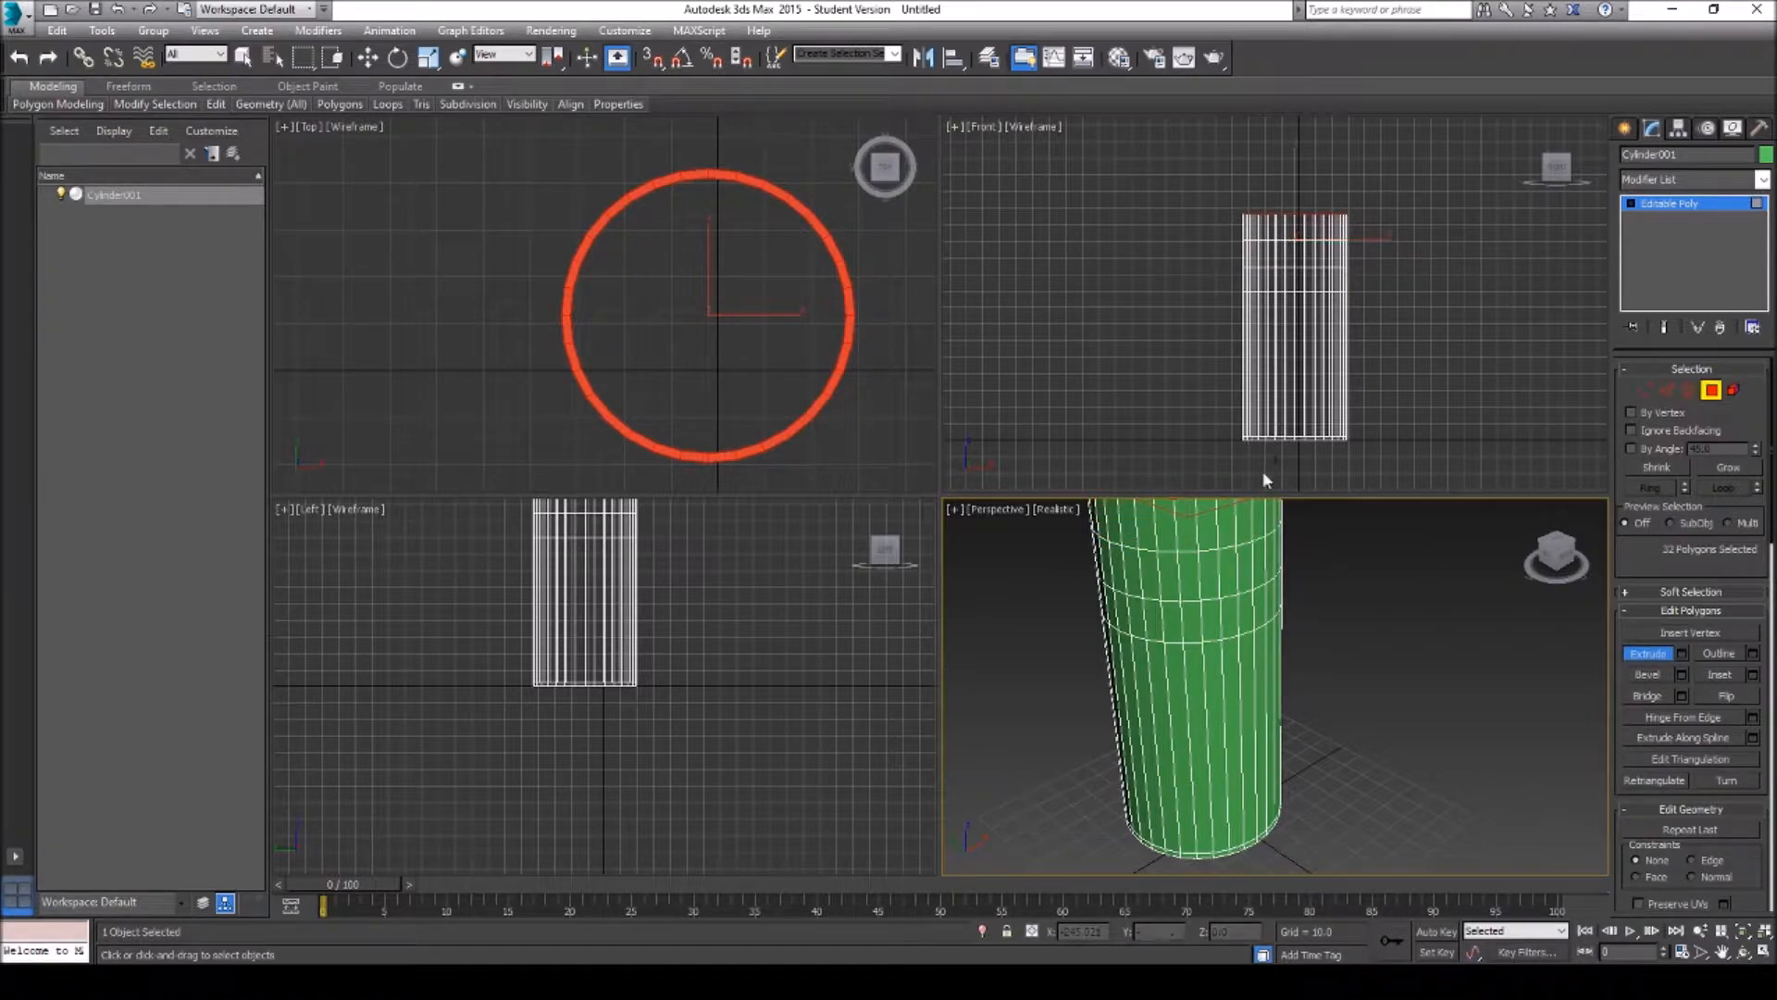
click(1723, 953)
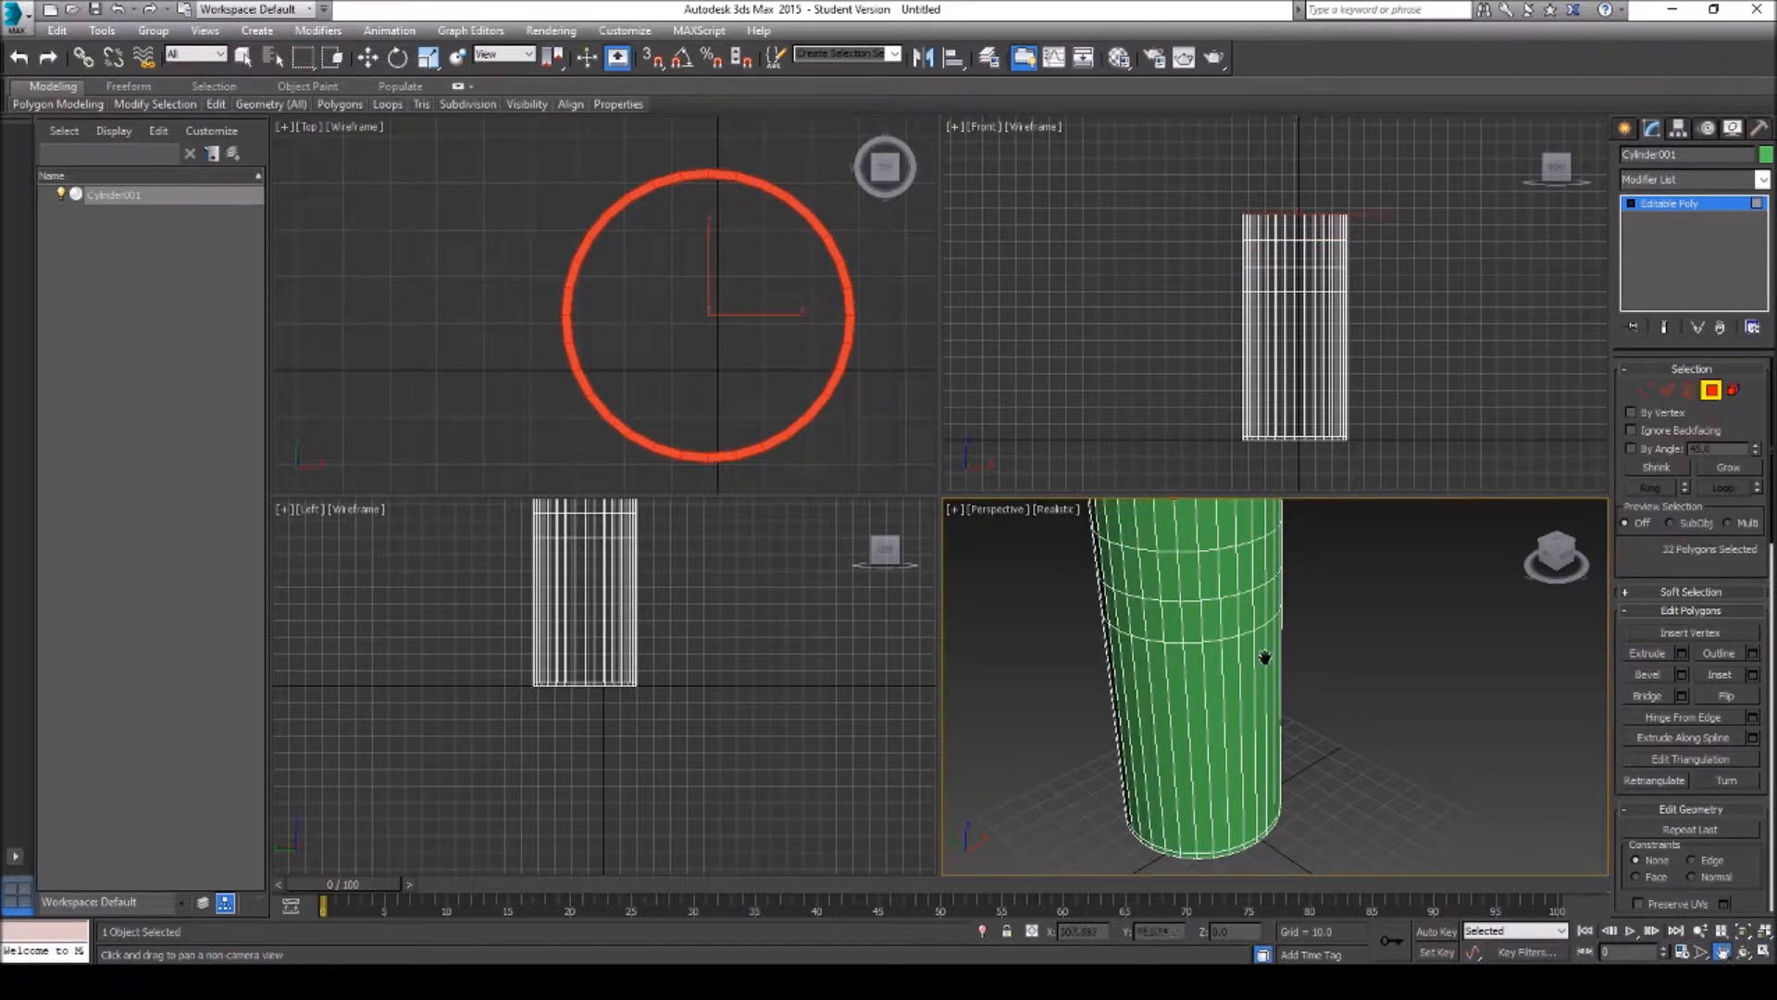
drag(1235, 634, 1238, 765)
right_click(1234, 648)
drag(1233, 629, 1230, 570)
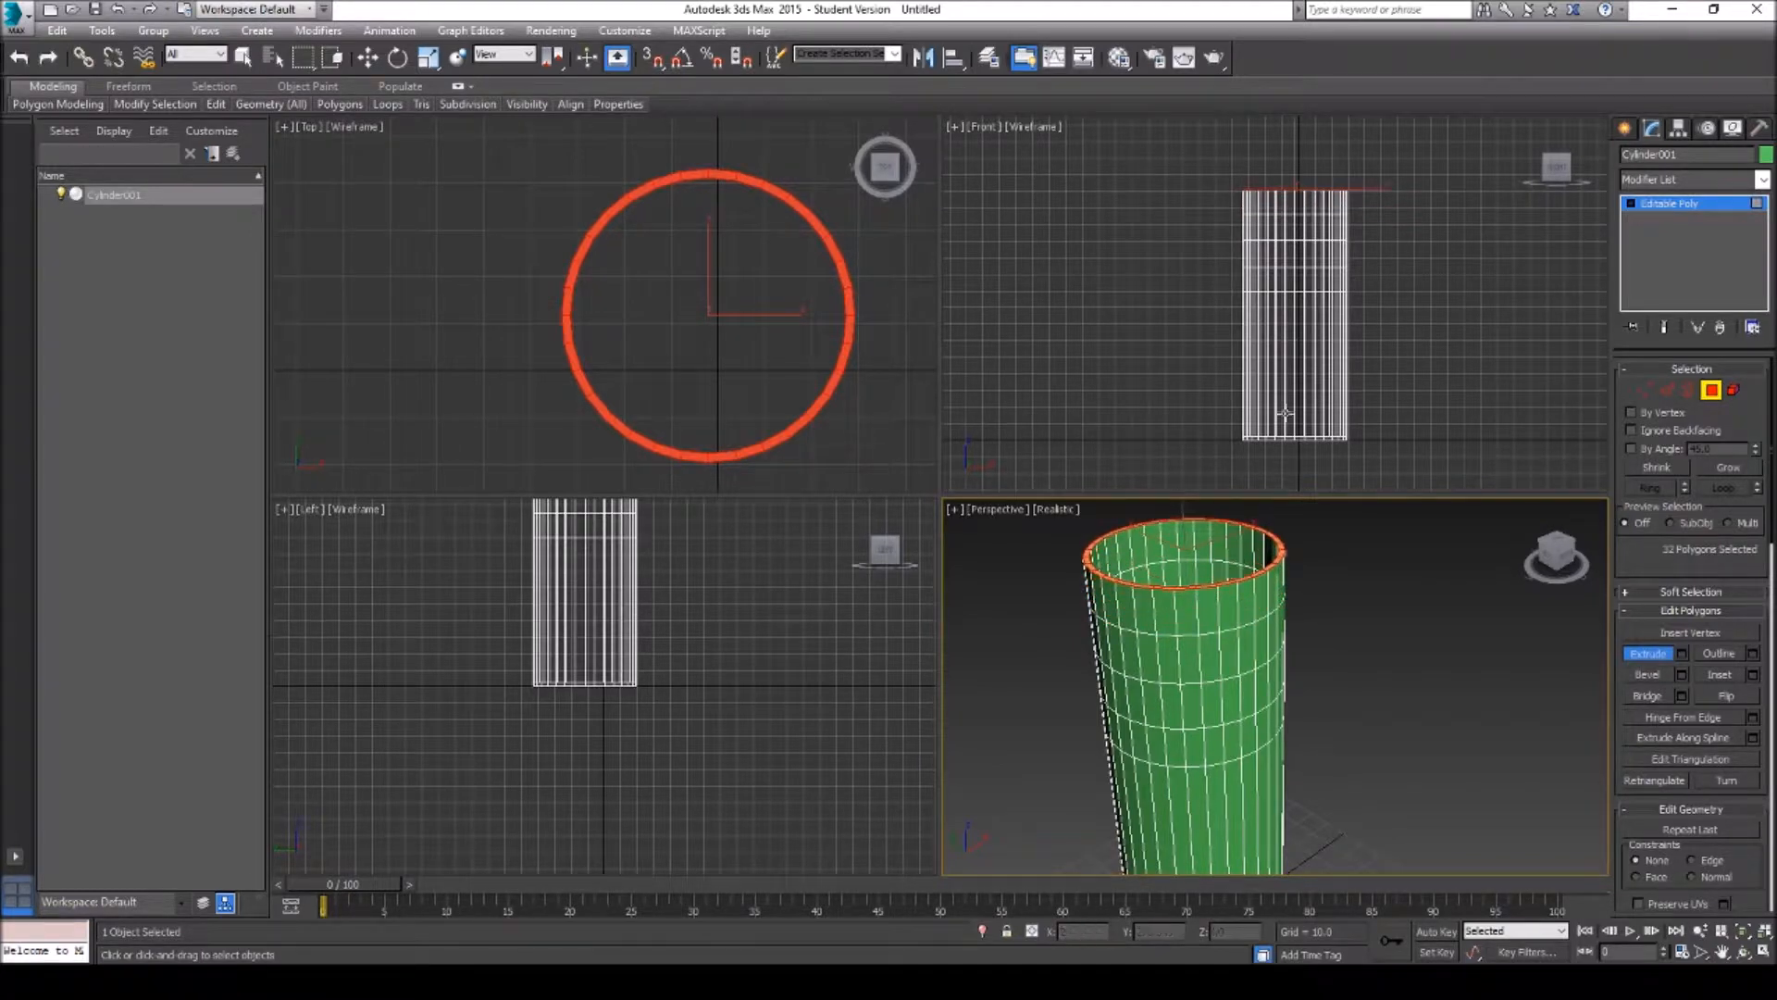
Step: Select the second vertex ring above the tall lower wall section's base and scale it outward horizontally to about 123%
click(1643, 390)
click(1351, 262)
drag(1229, 274, 1359, 256)
right_click(1282, 701)
right_click(1285, 702)
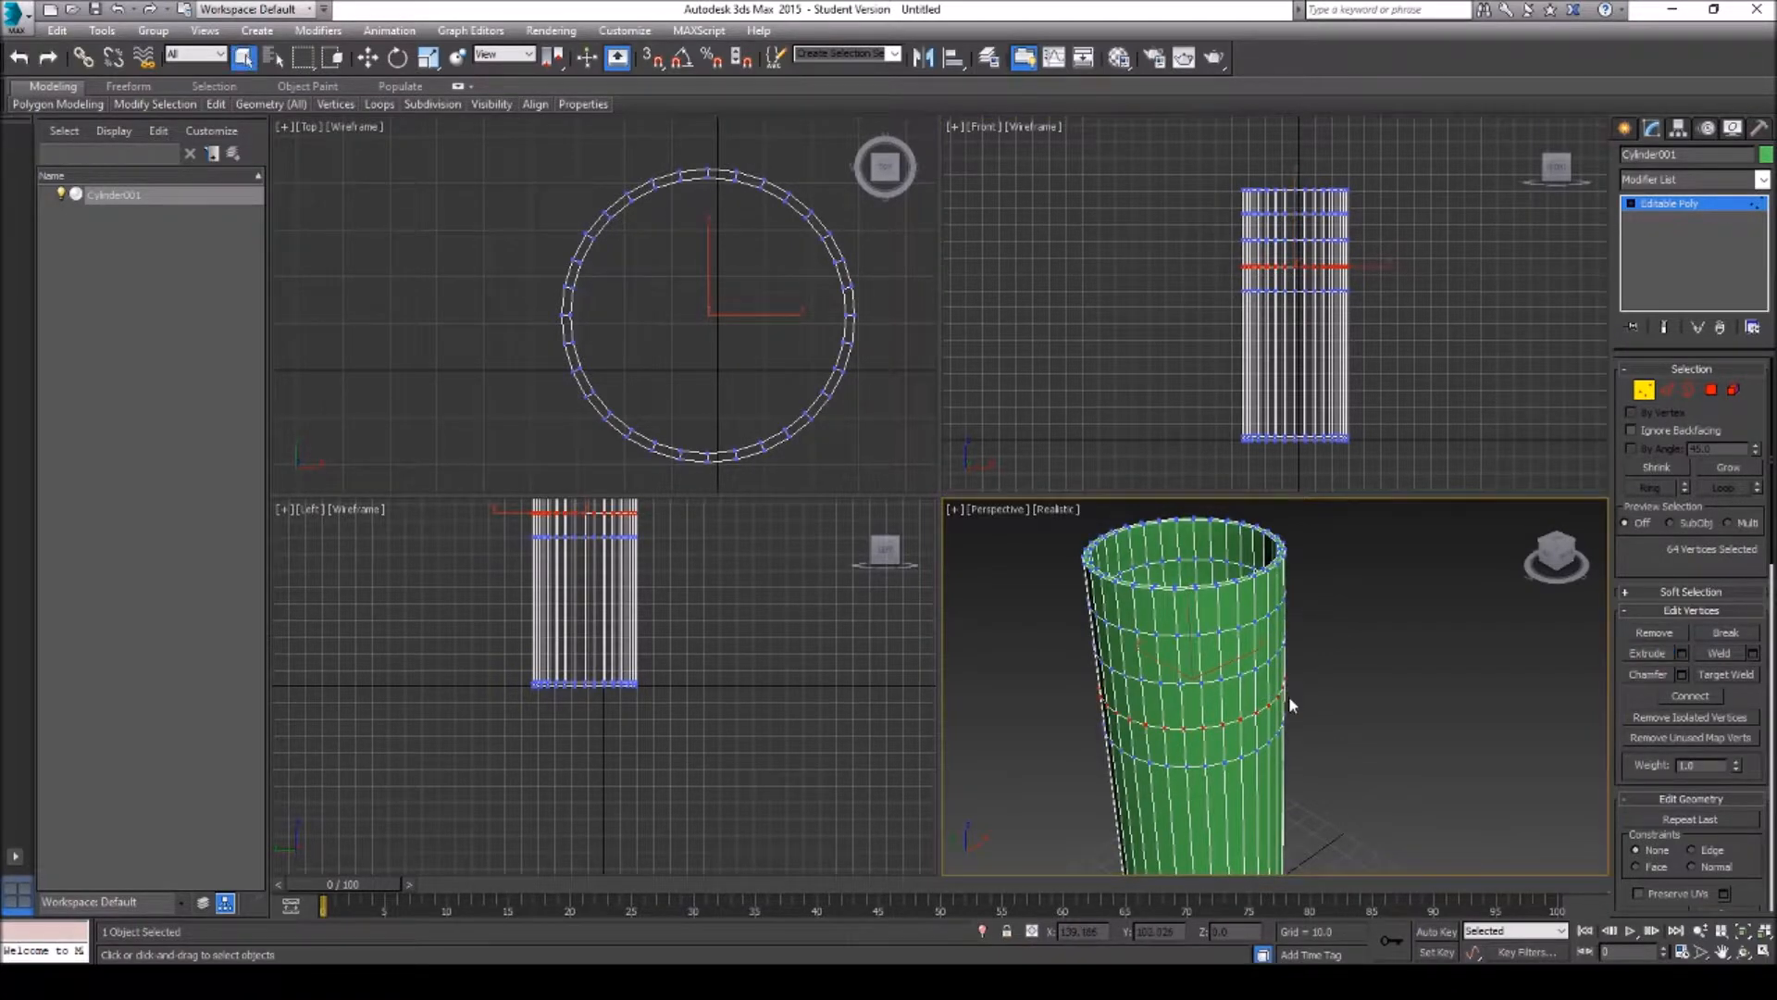
right_click(1286, 692)
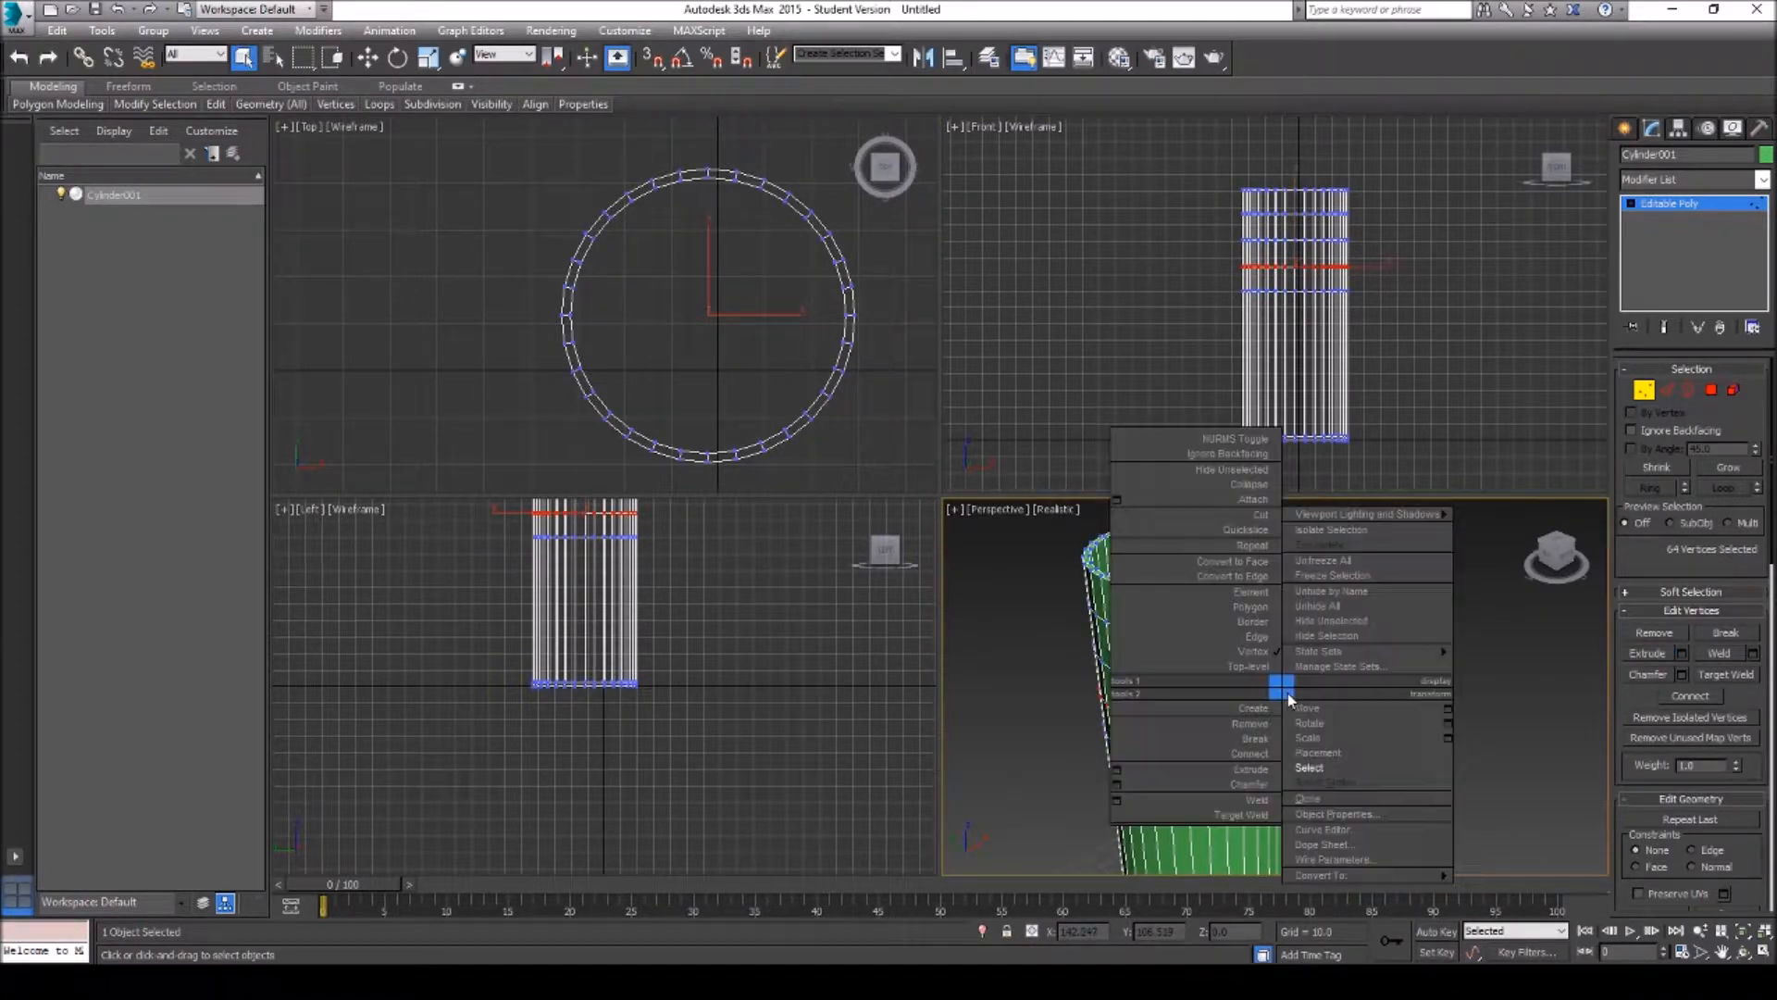
click(1329, 741)
drag(1180, 697, 1180, 710)
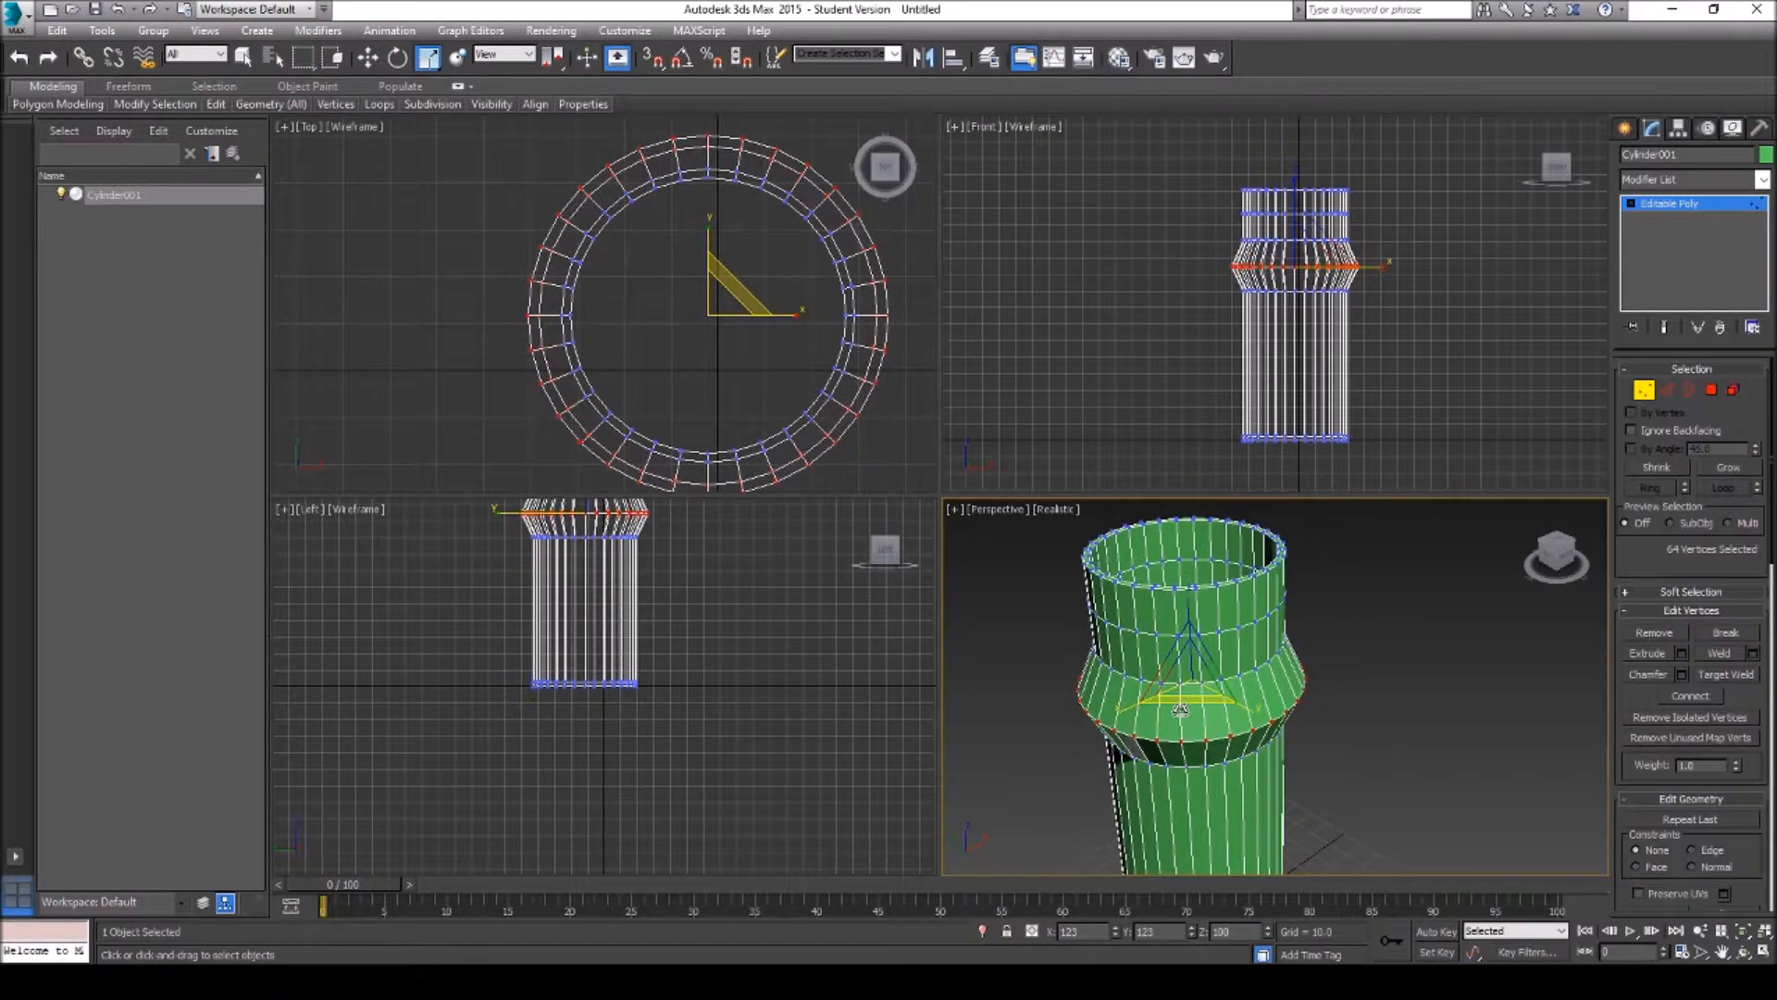
Step: Scale the vertex ring just below the bulge outward to match its width, and widen the ring just above it slightly less
drag(1377, 315, 1225, 282)
click(1198, 738)
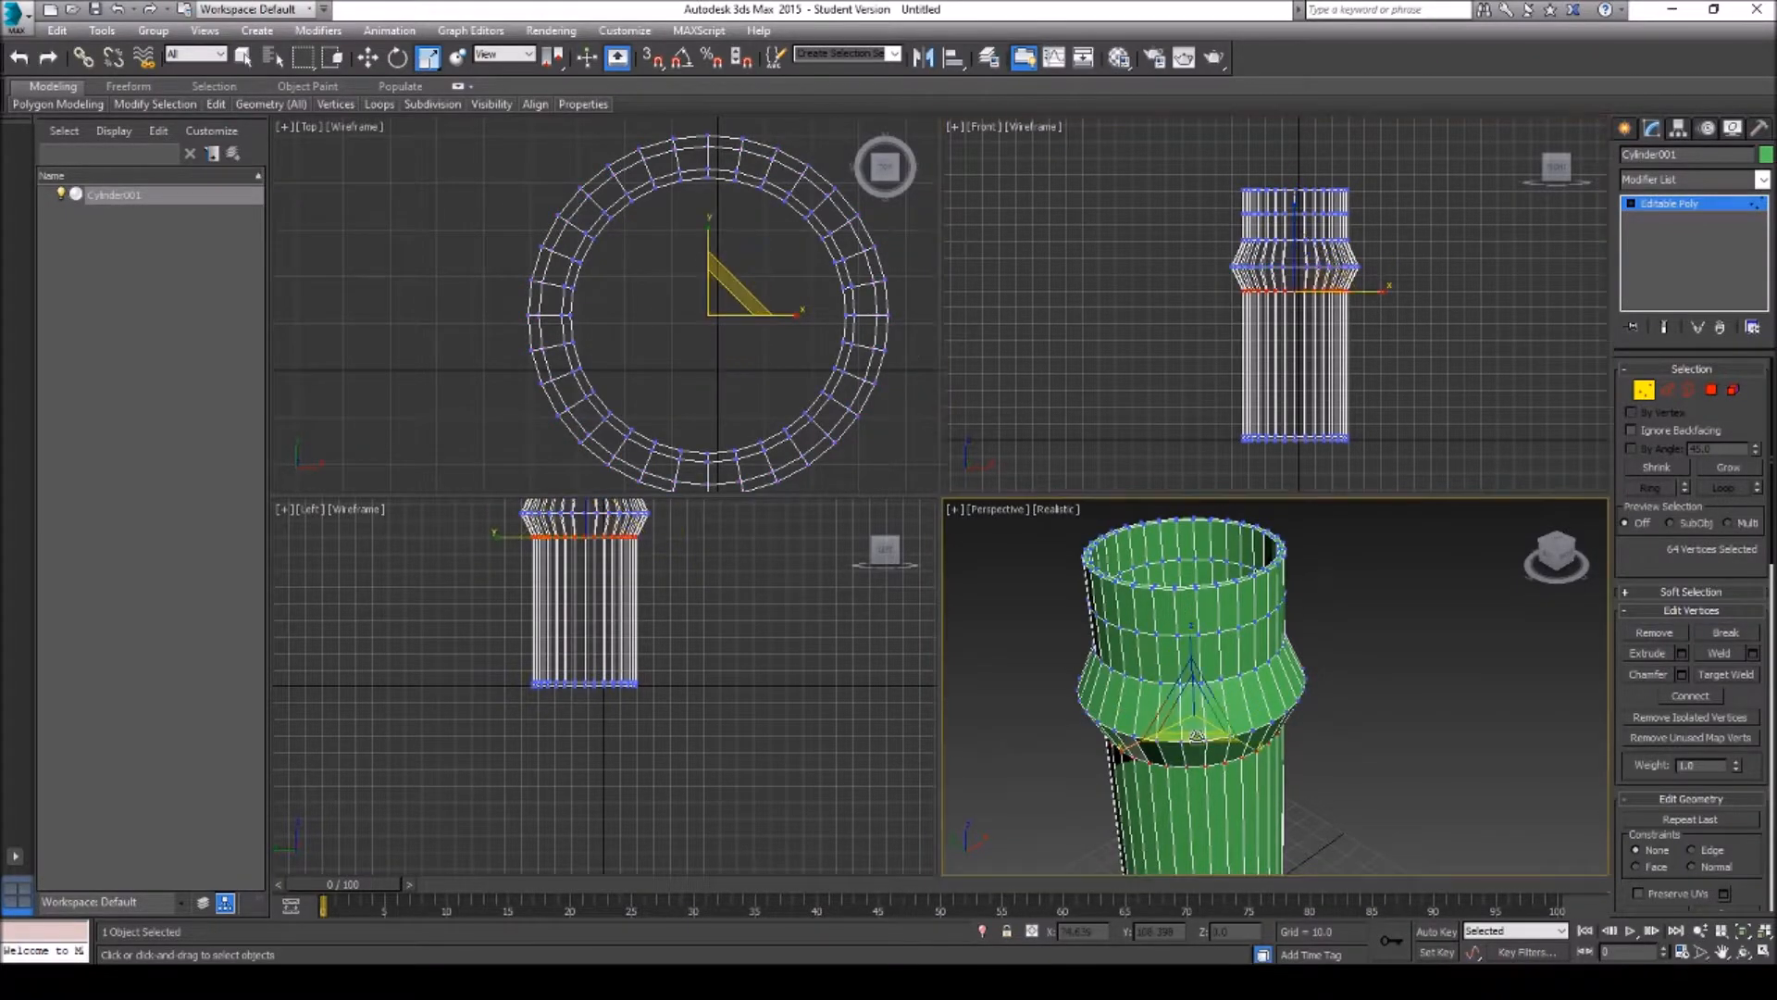
drag(1196, 735, 1197, 747)
click(1350, 243)
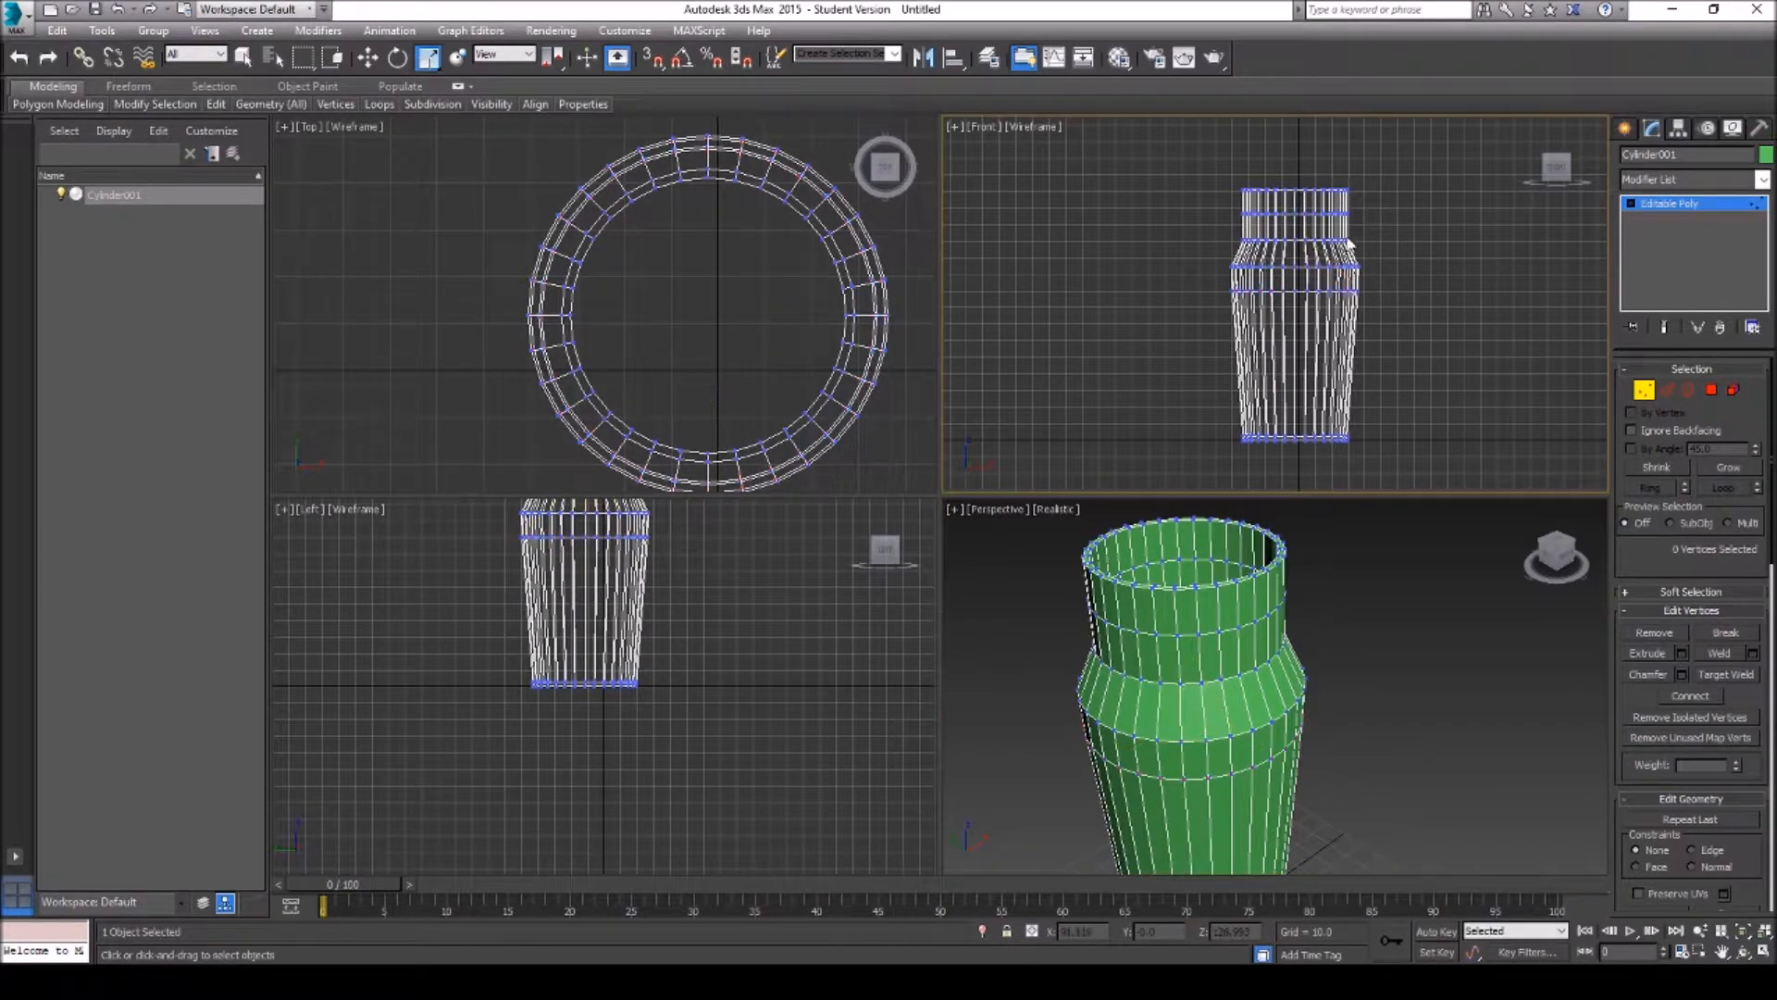
drag(1242, 258, 1219, 250)
drag(1192, 654, 1185, 662)
Step: Select the vertex ring just below the vase's opening and scale it inward horizontally to form a narrow neck
click(1341, 225)
drag(1367, 211, 1227, 224)
right_click(1199, 626)
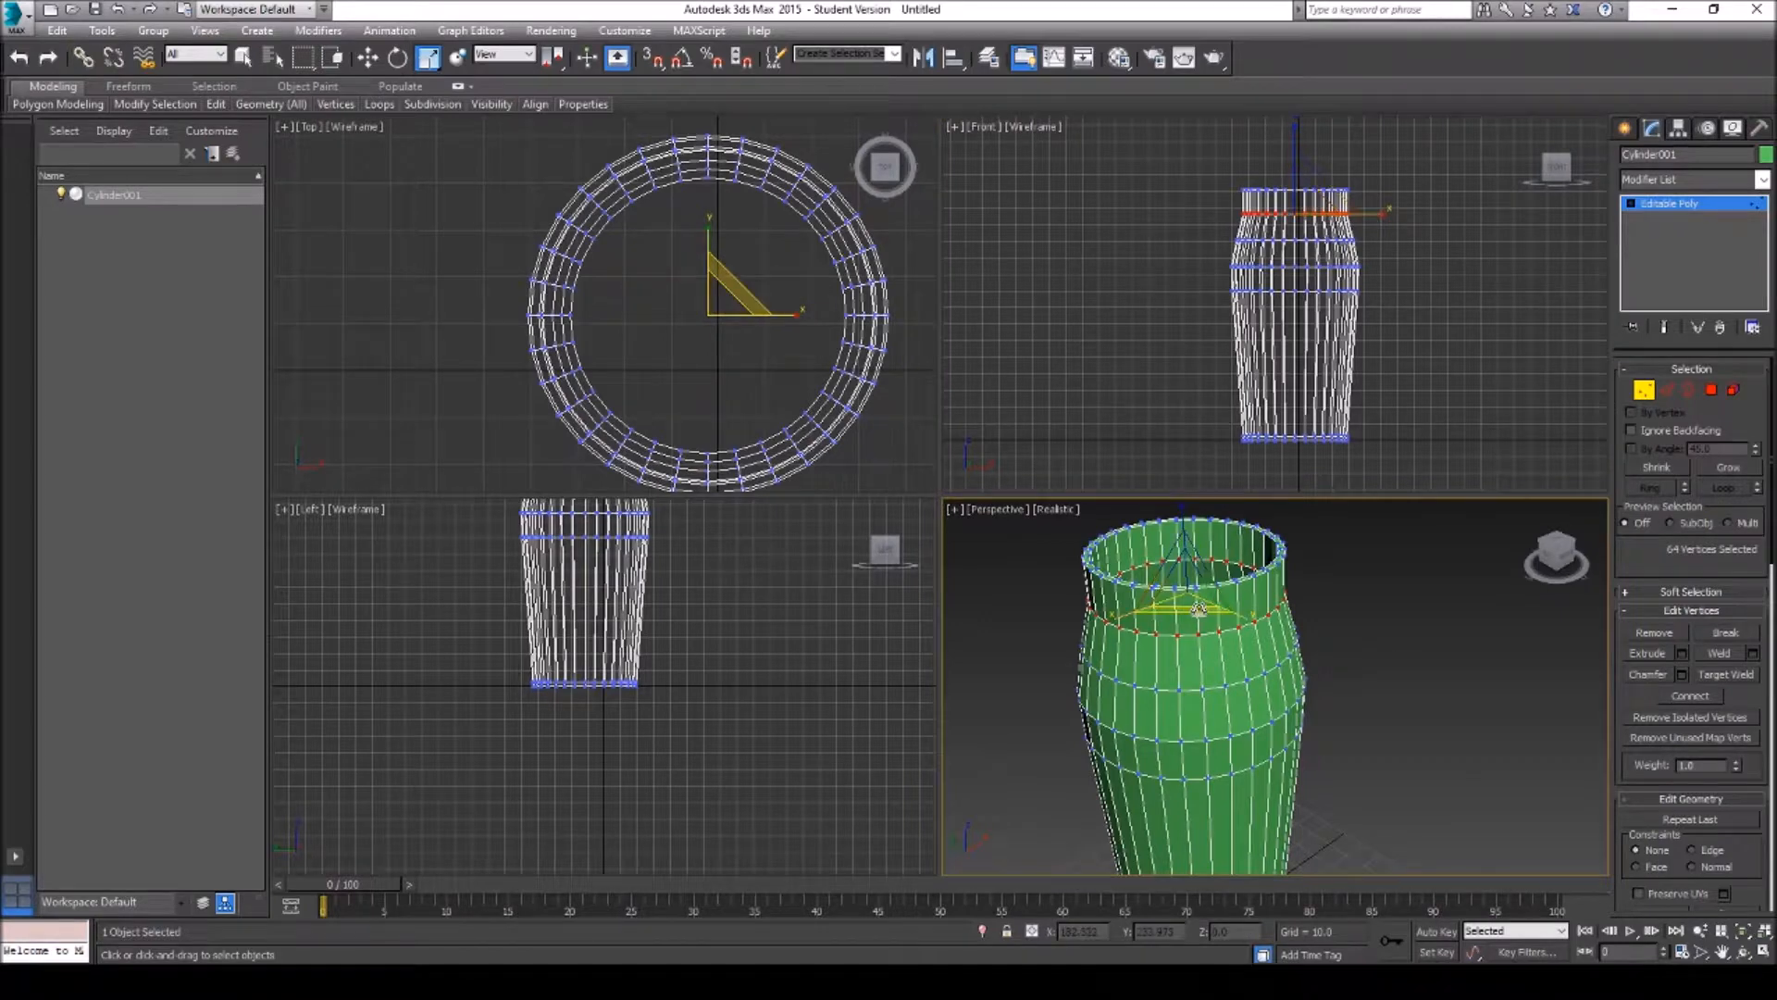
drag(1197, 608, 1194, 602)
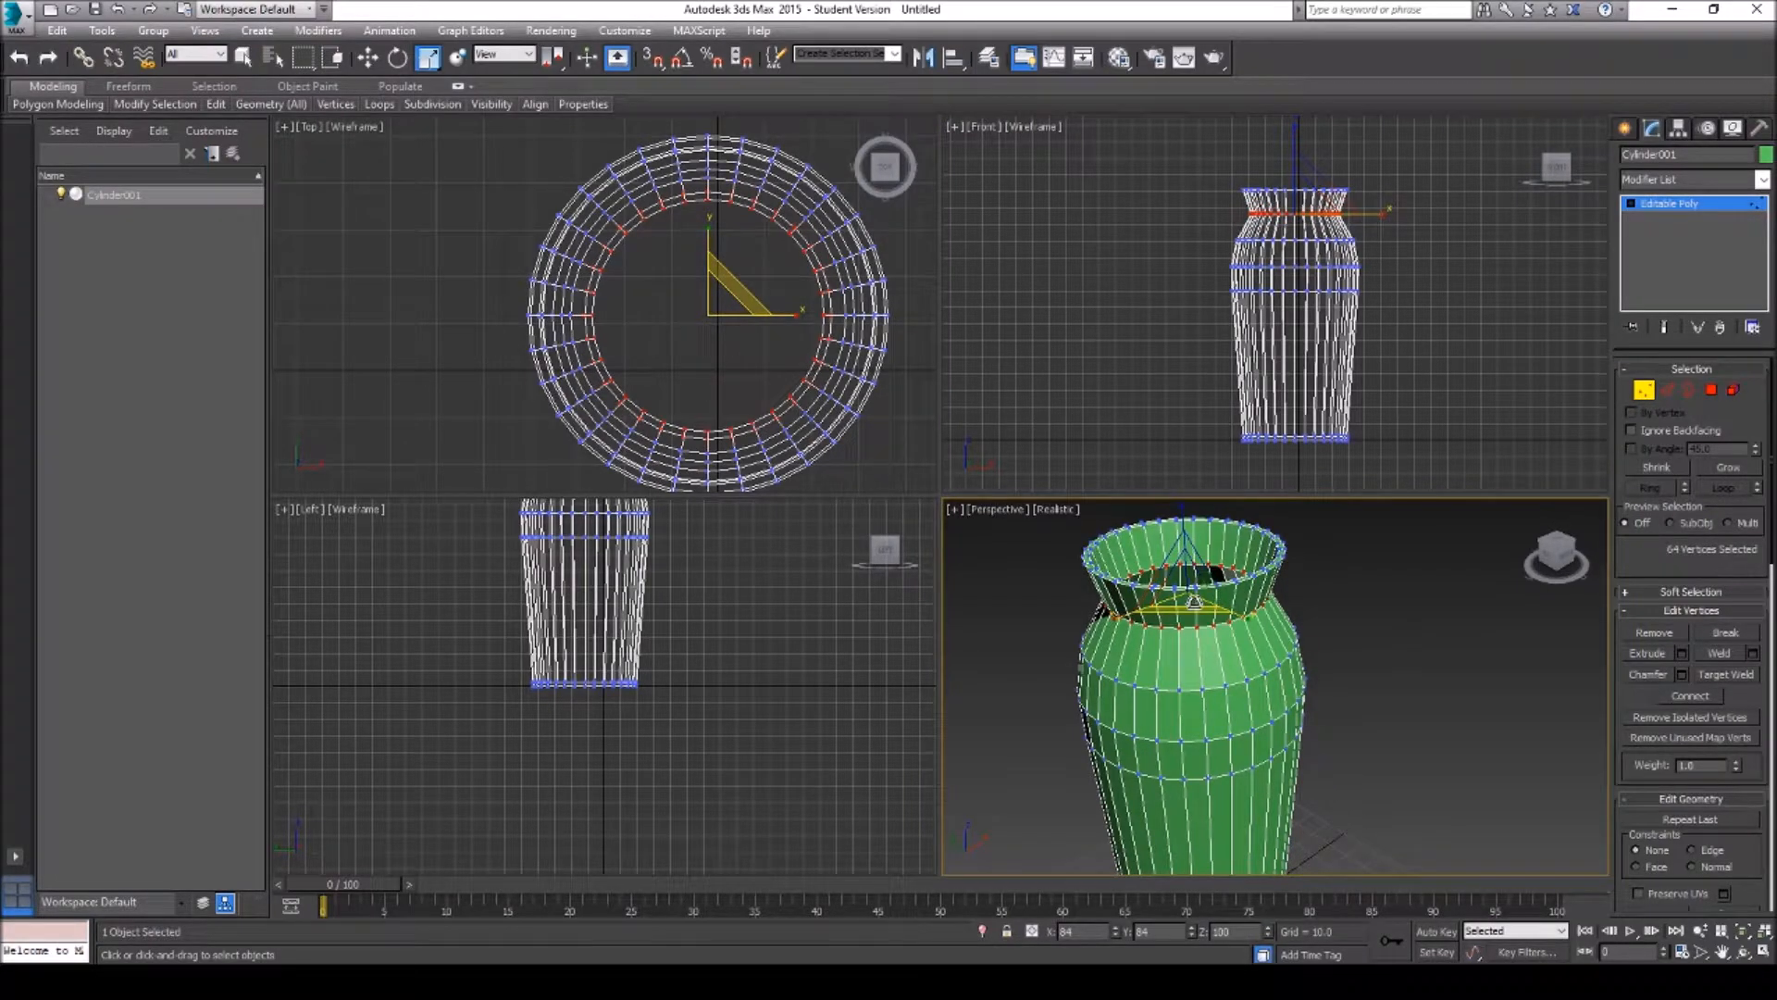
Step: Scale the top rim's vertex ring slightly inward and move it down a little to shorten the flared lip
right_click(1396, 156)
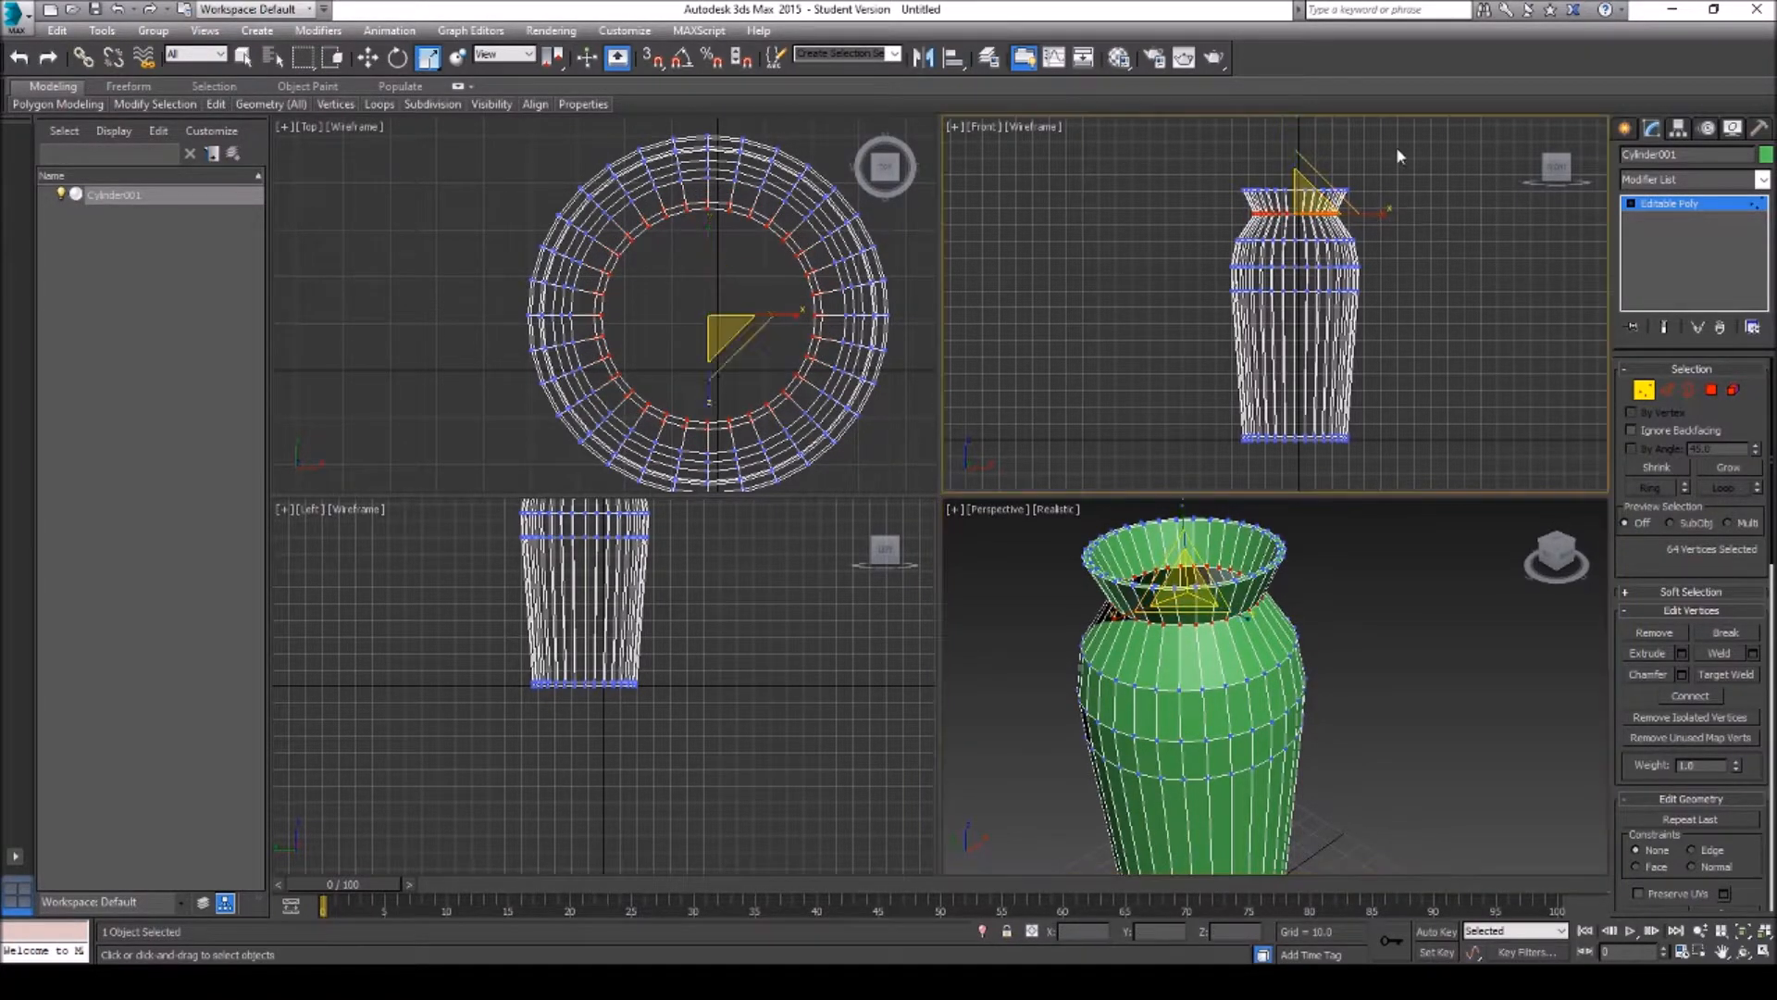
drag(1347, 181, 1236, 200)
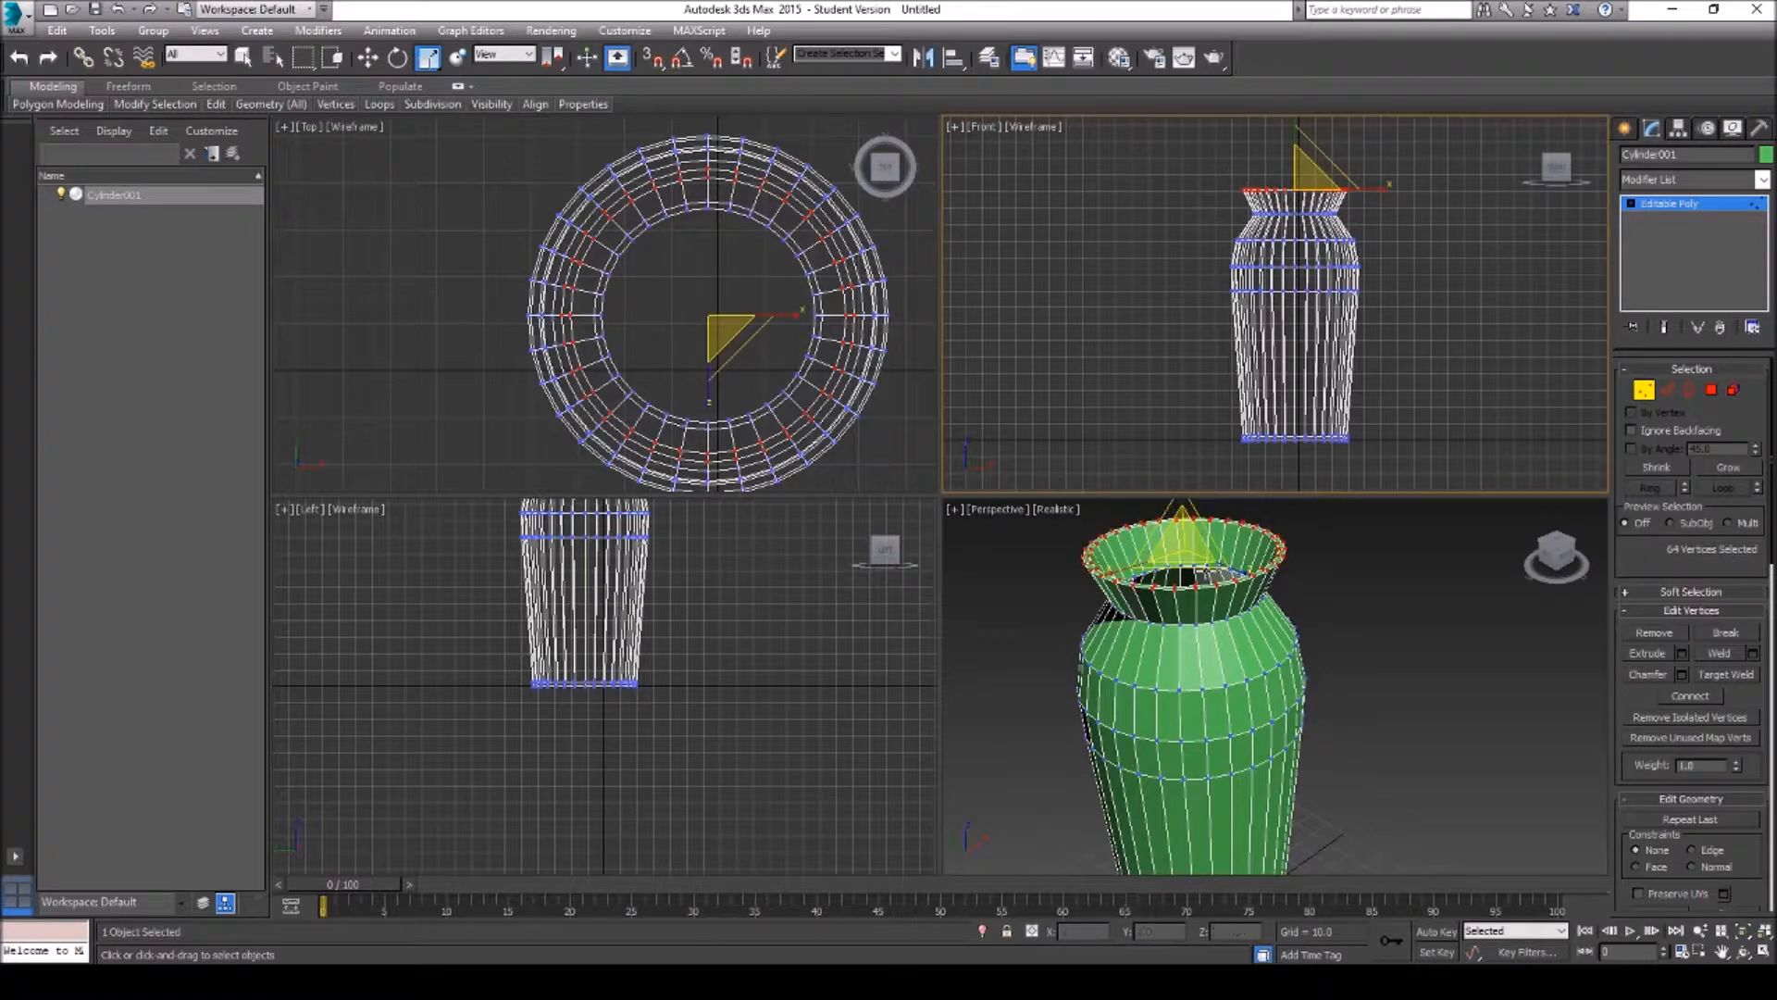
right_click(1188, 571)
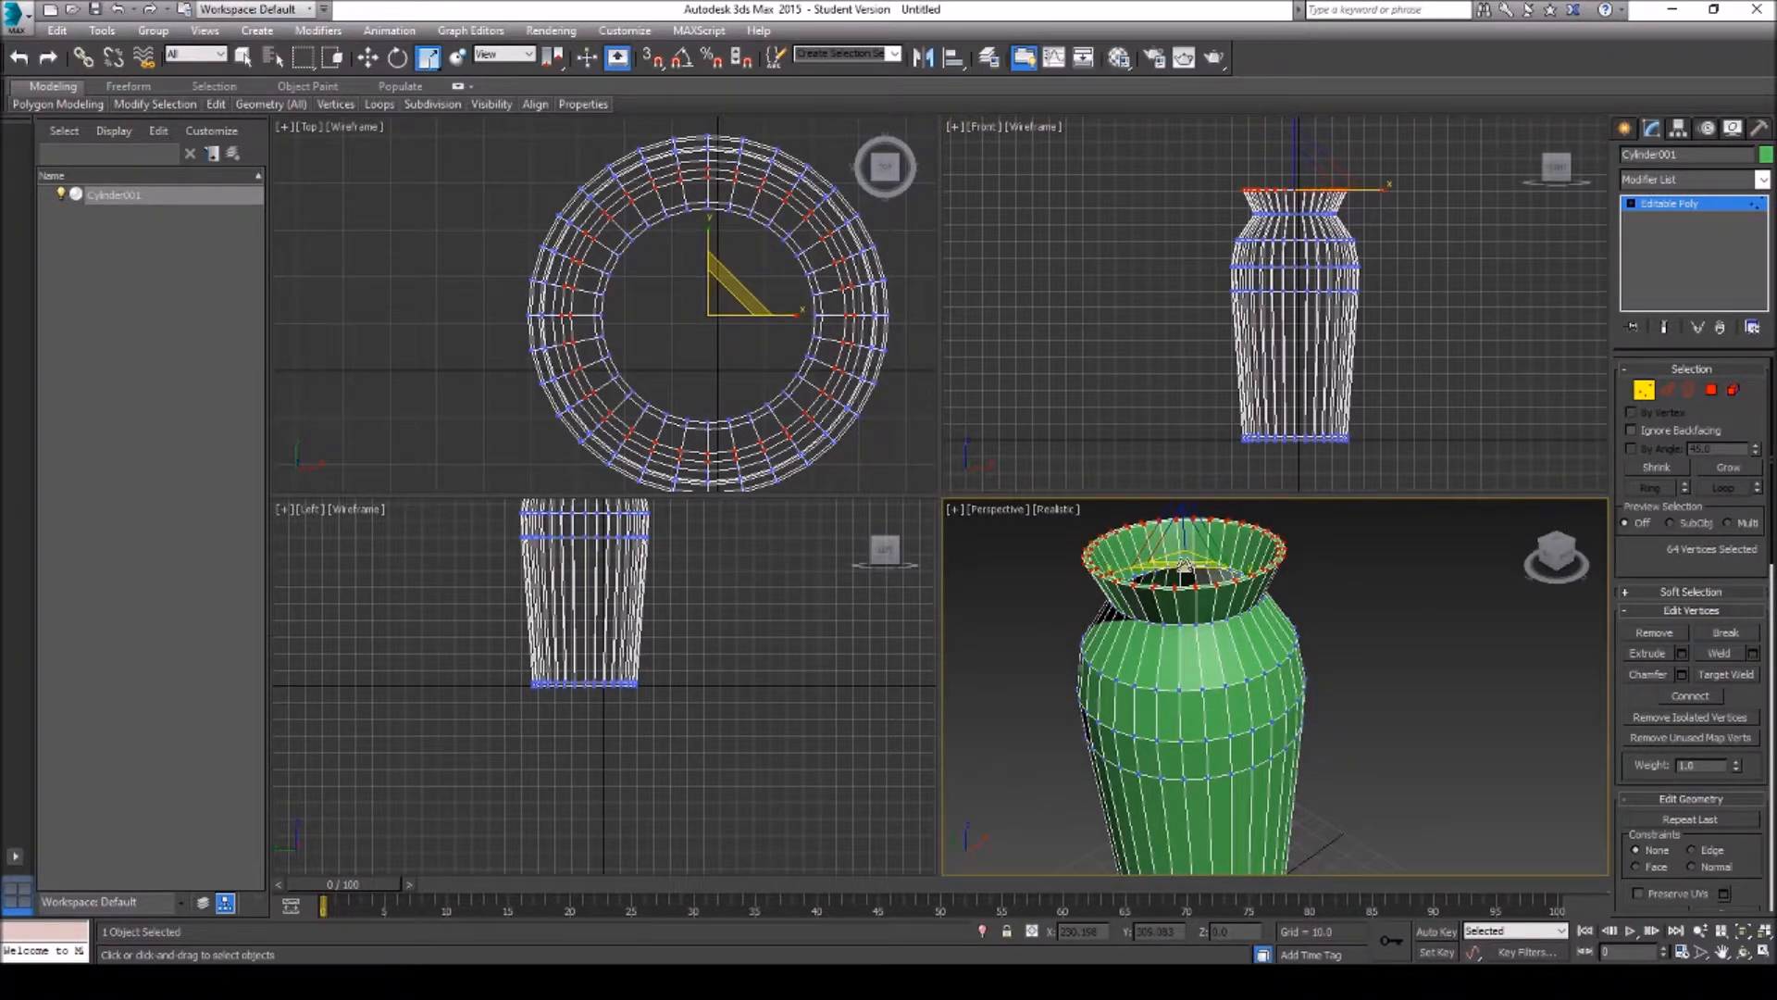
drag(1184, 567, 1186, 570)
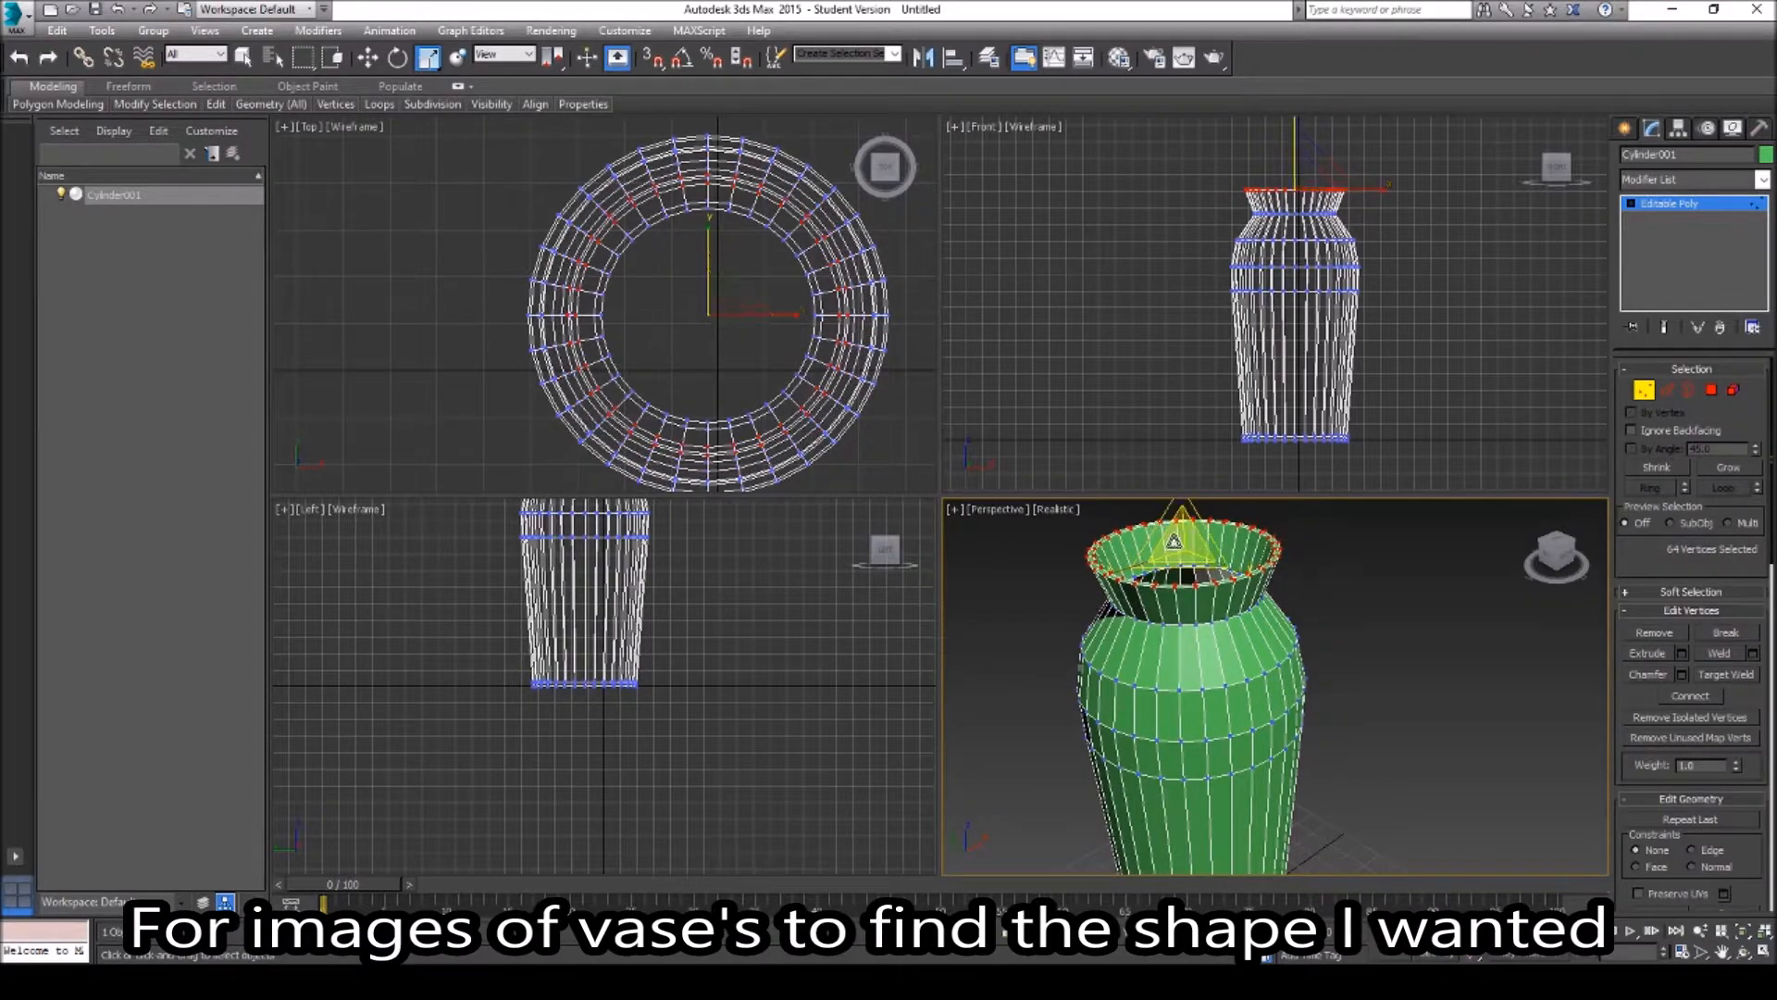
right_click(1178, 532)
click(1201, 561)
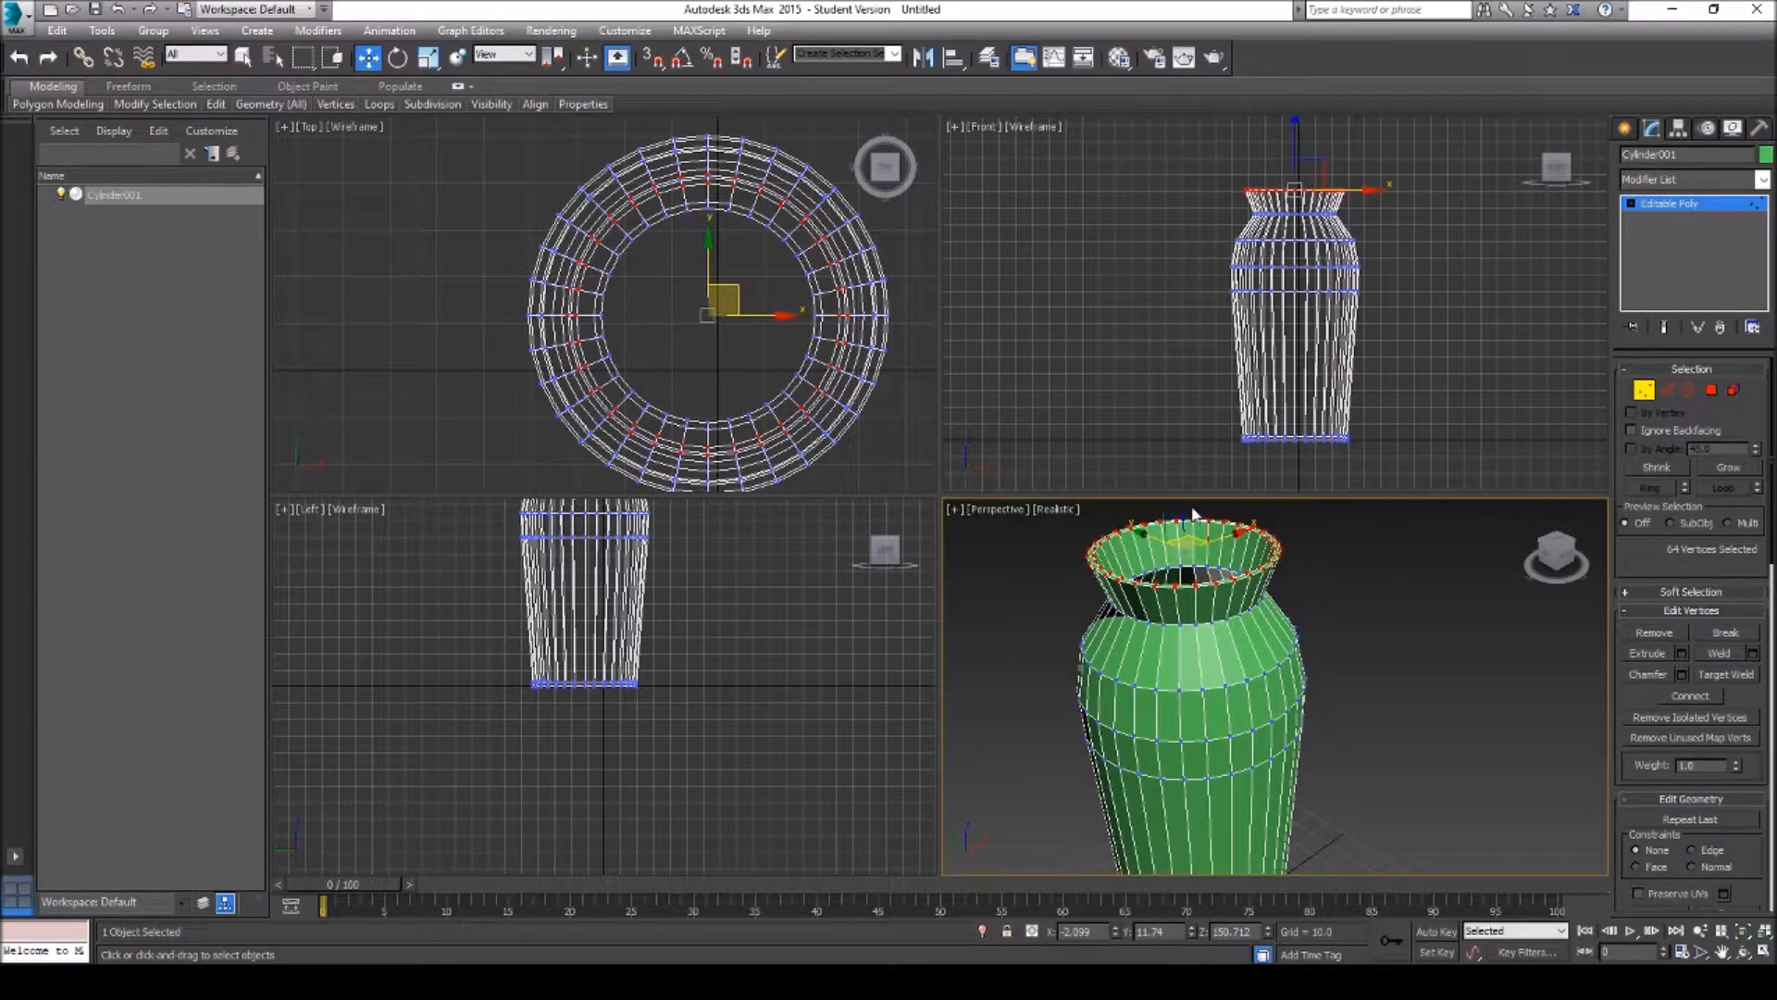
drag(1184, 510, 1185, 517)
Step: Select all the base vertices and scale them inward horizontally to about 65% so the vase tapers toward its foot
click(1364, 466)
drag(1364, 465, 1224, 431)
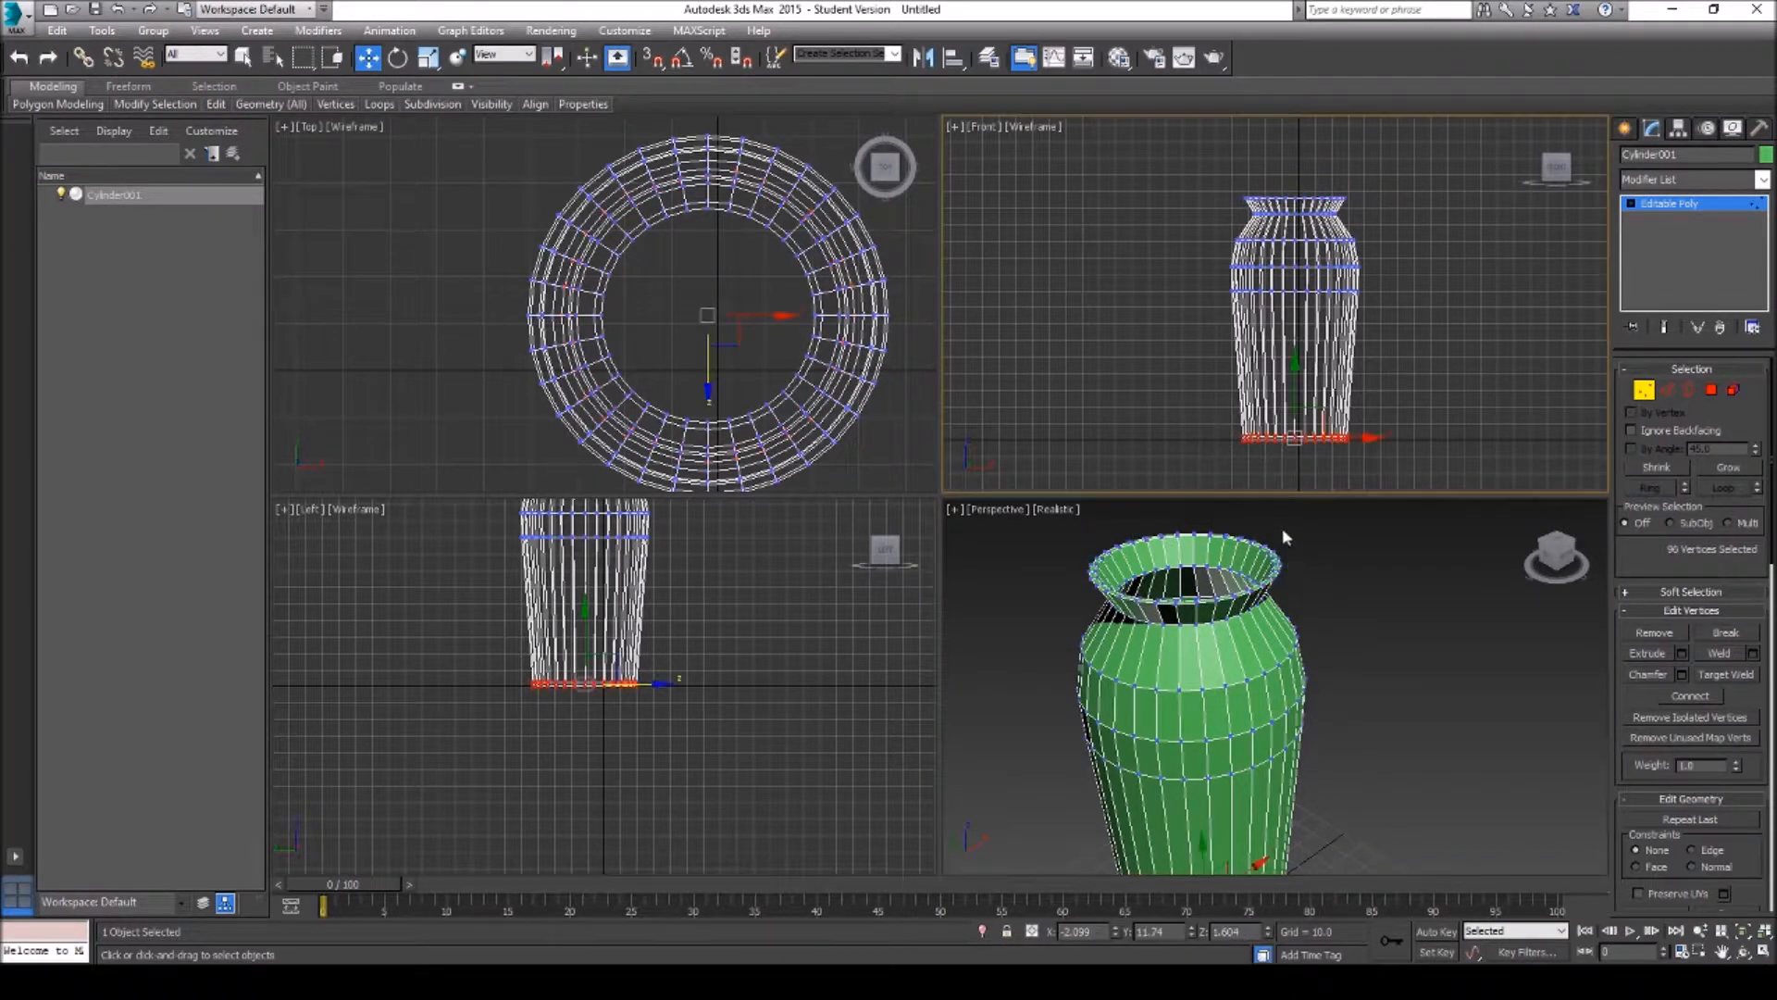
click(1721, 951)
drag(1309, 787, 1300, 683)
right_click(1197, 753)
right_click(1192, 764)
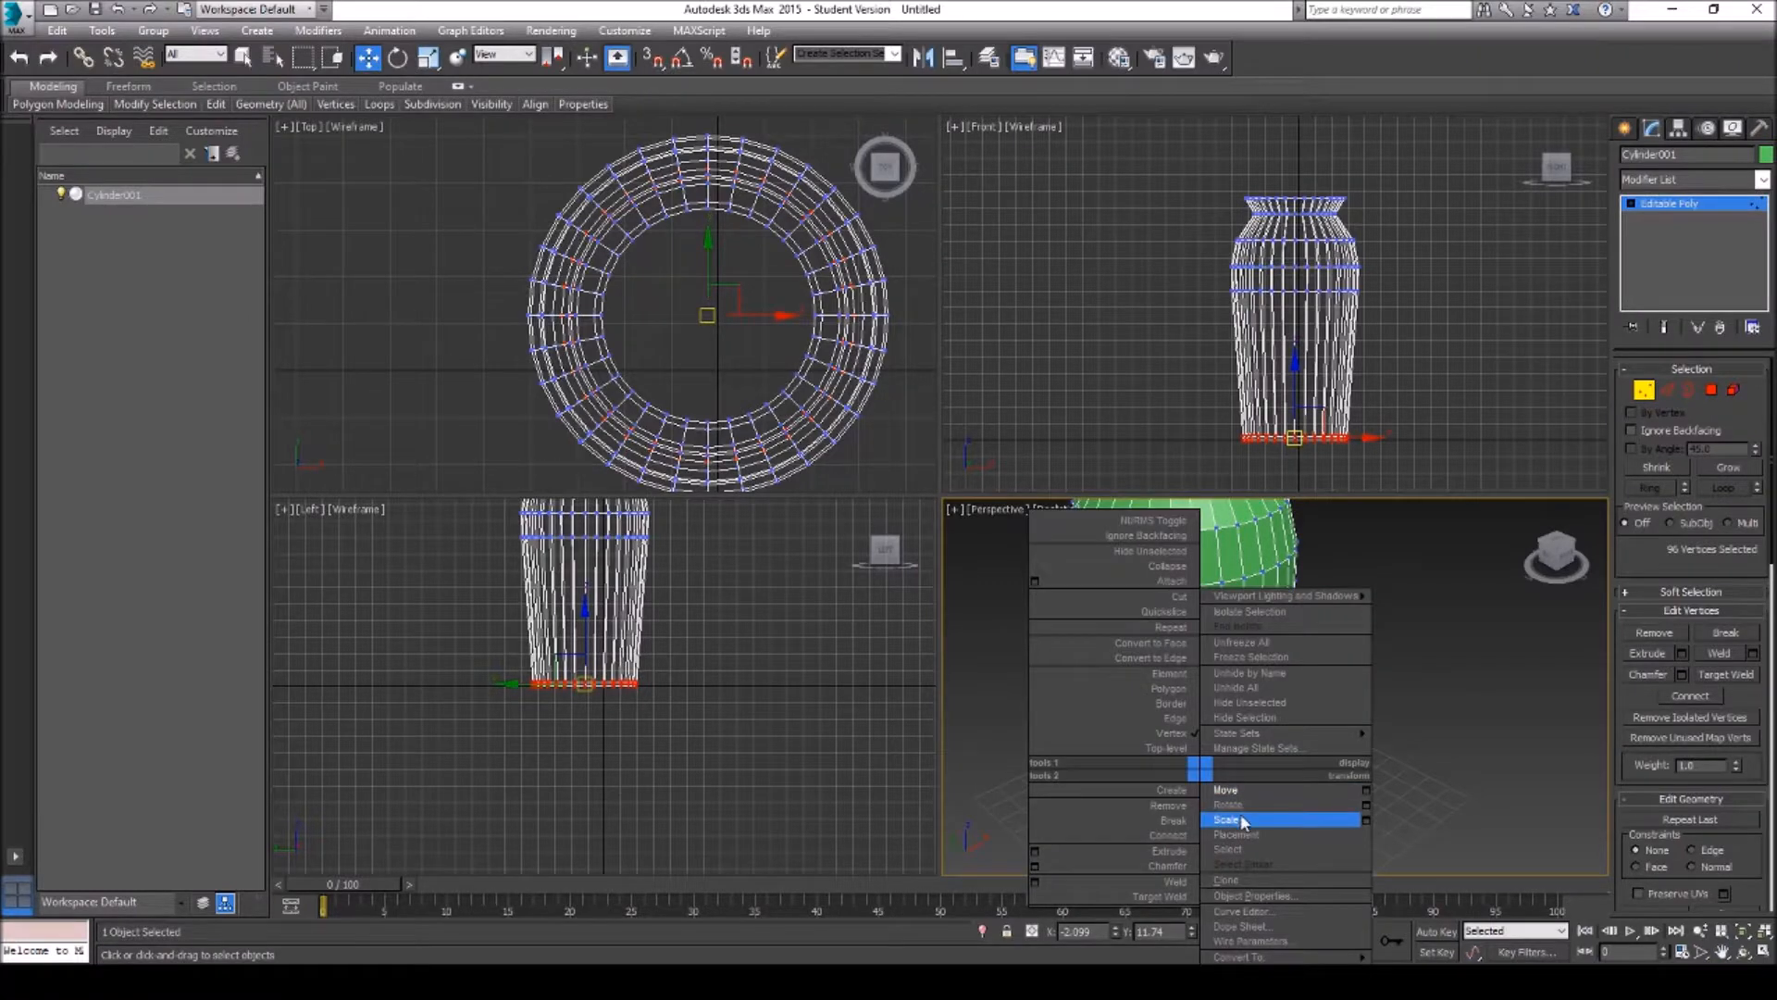
click(1319, 818)
drag(1200, 814, 1191, 784)
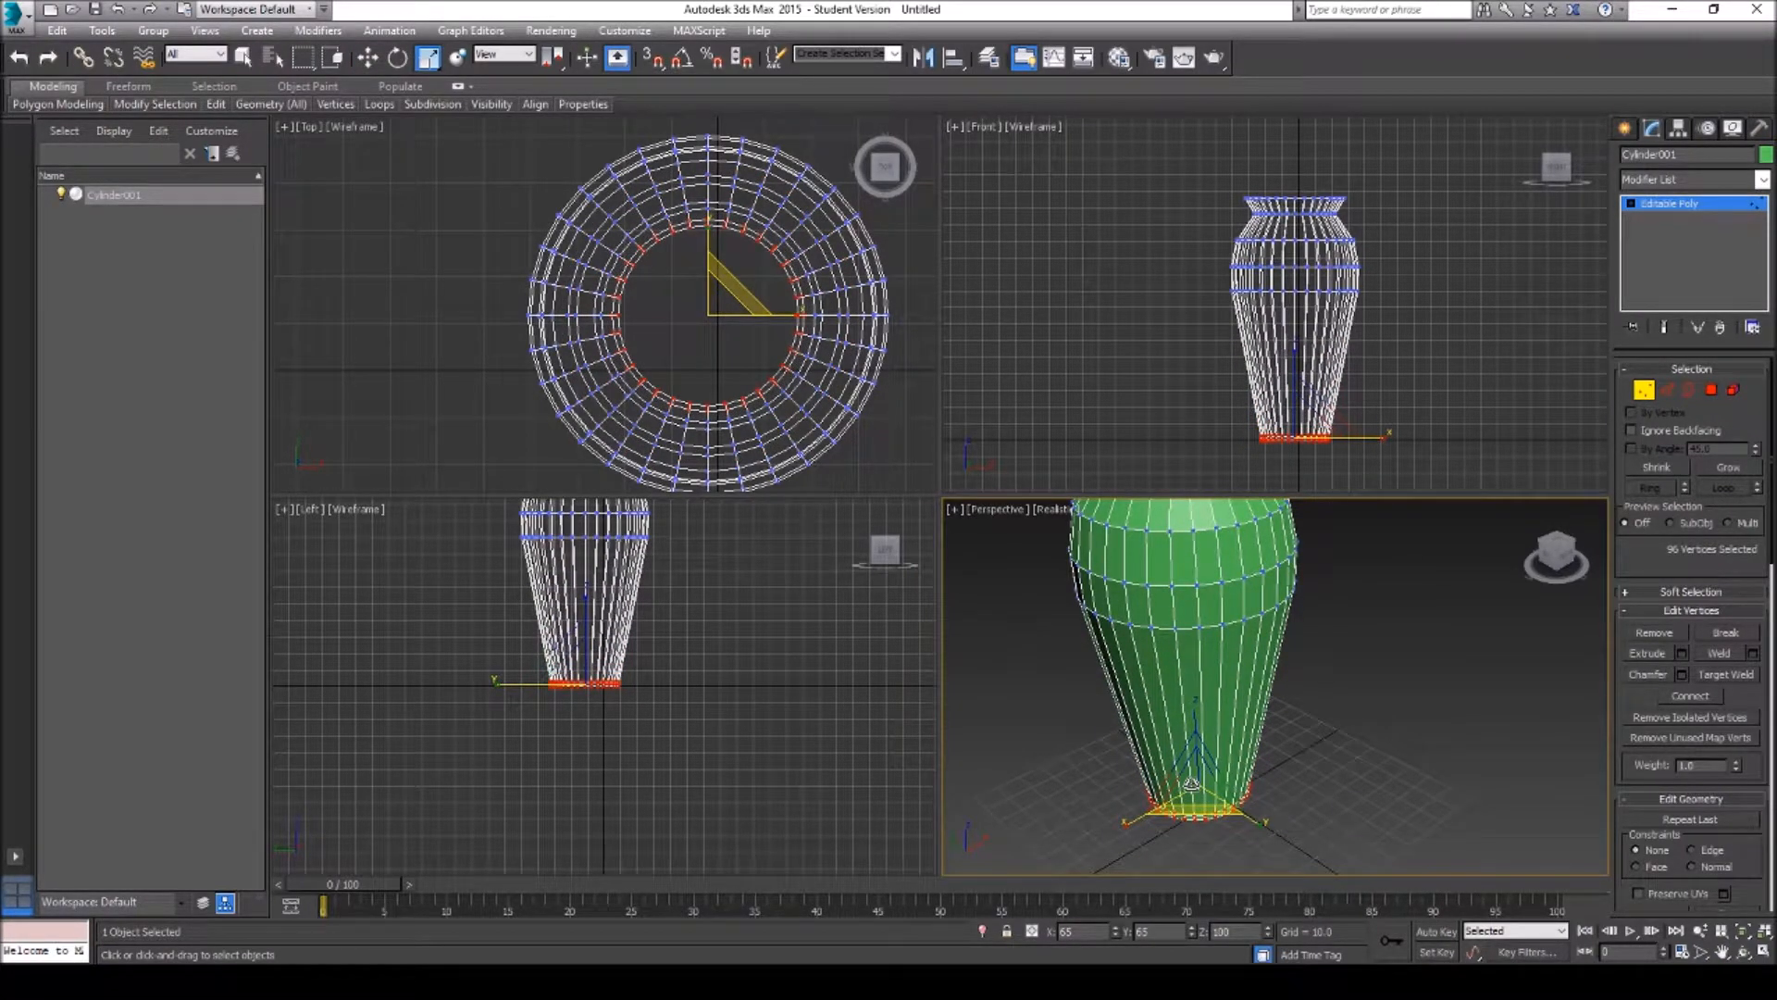
click(1435, 701)
click(1722, 952)
drag(1286, 611, 1308, 676)
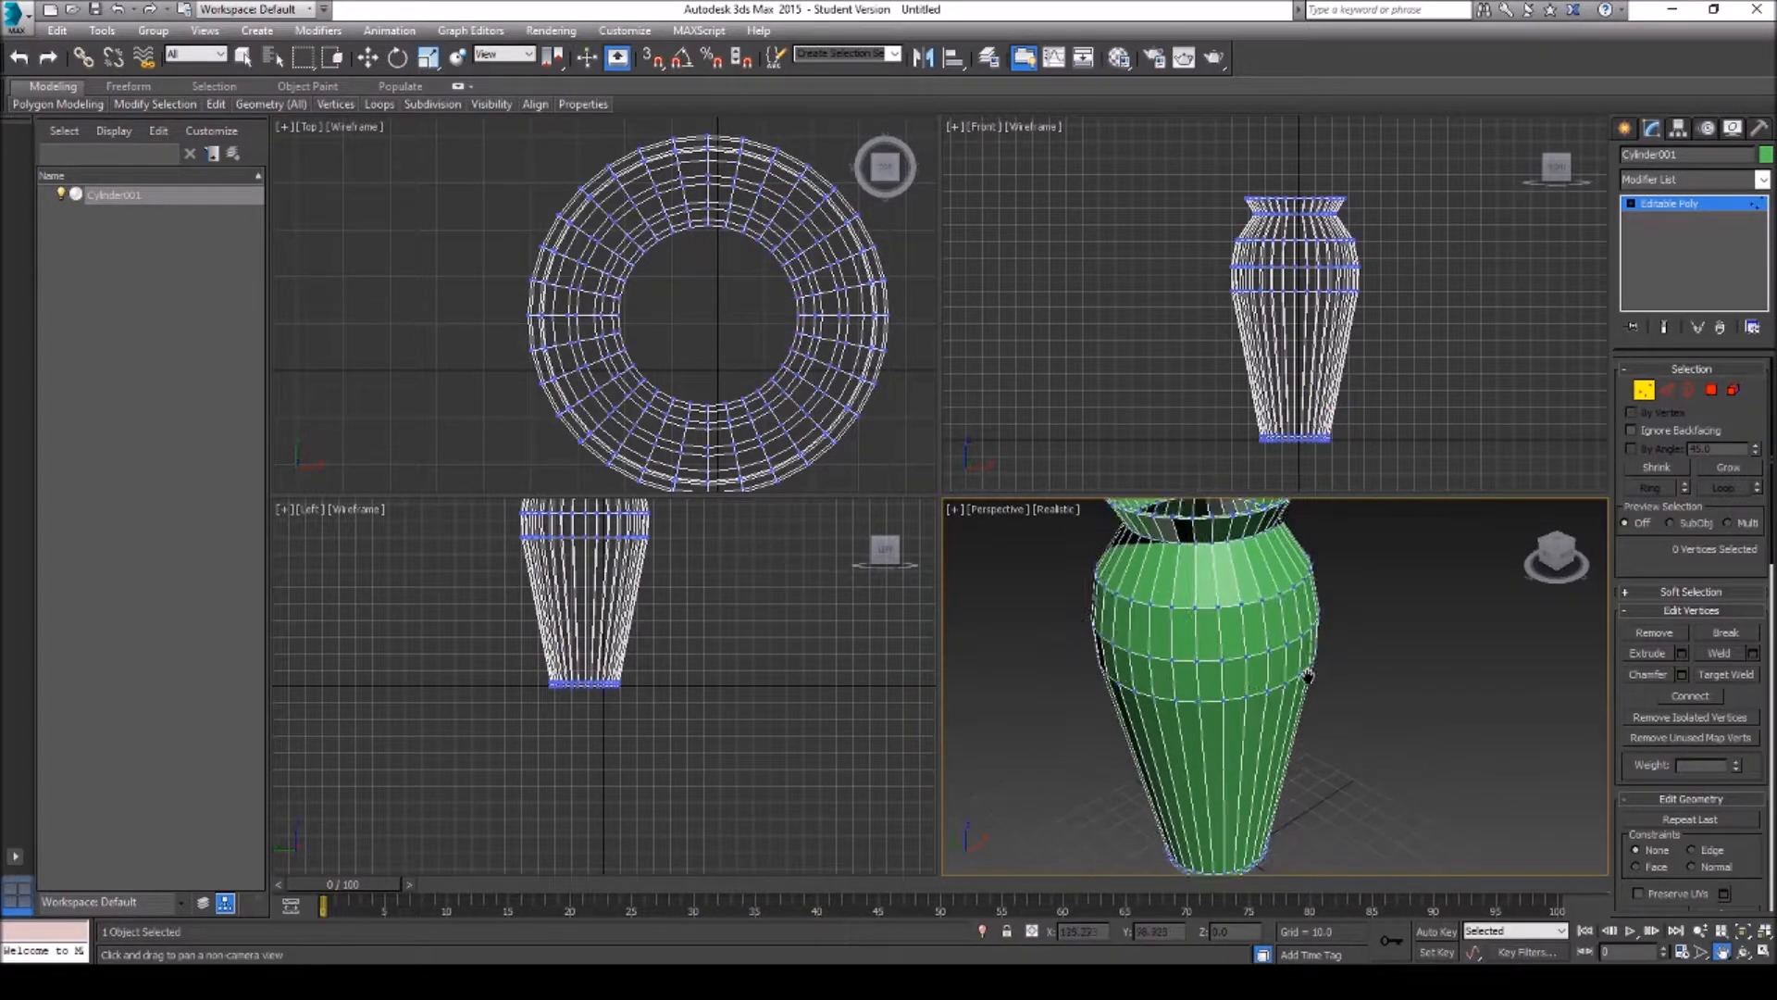
scroll(1305, 675, down, 4)
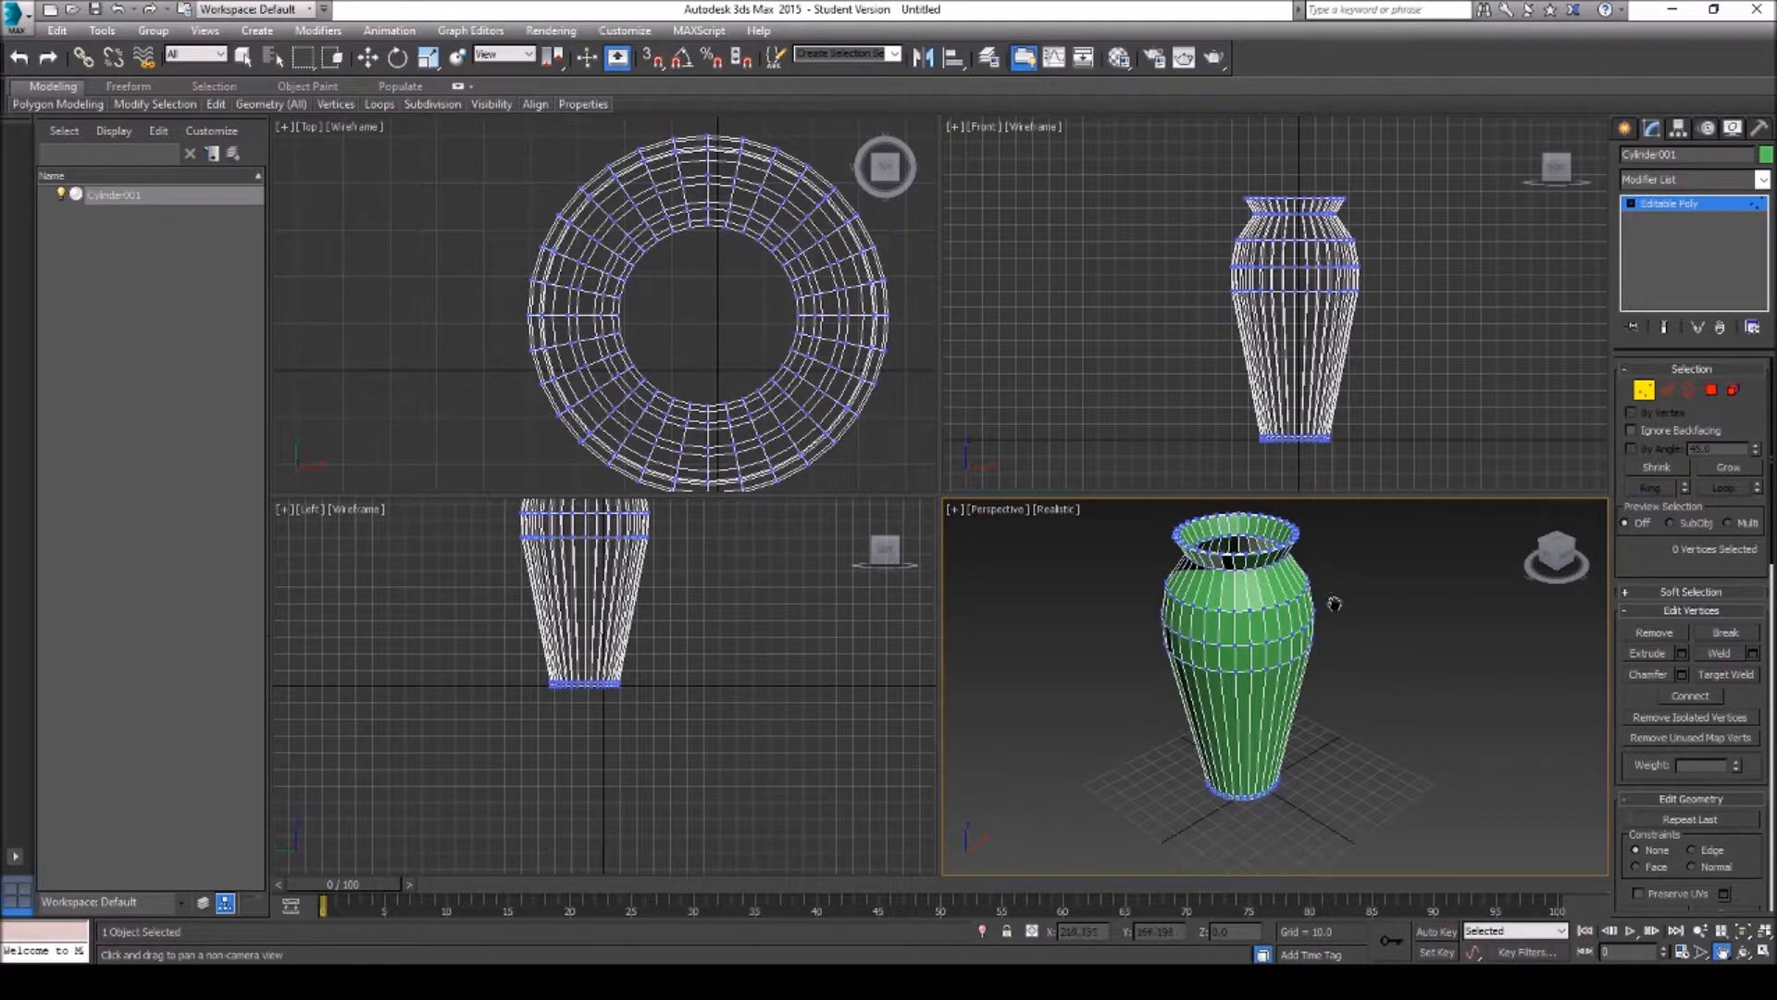
right_click(1362, 621)
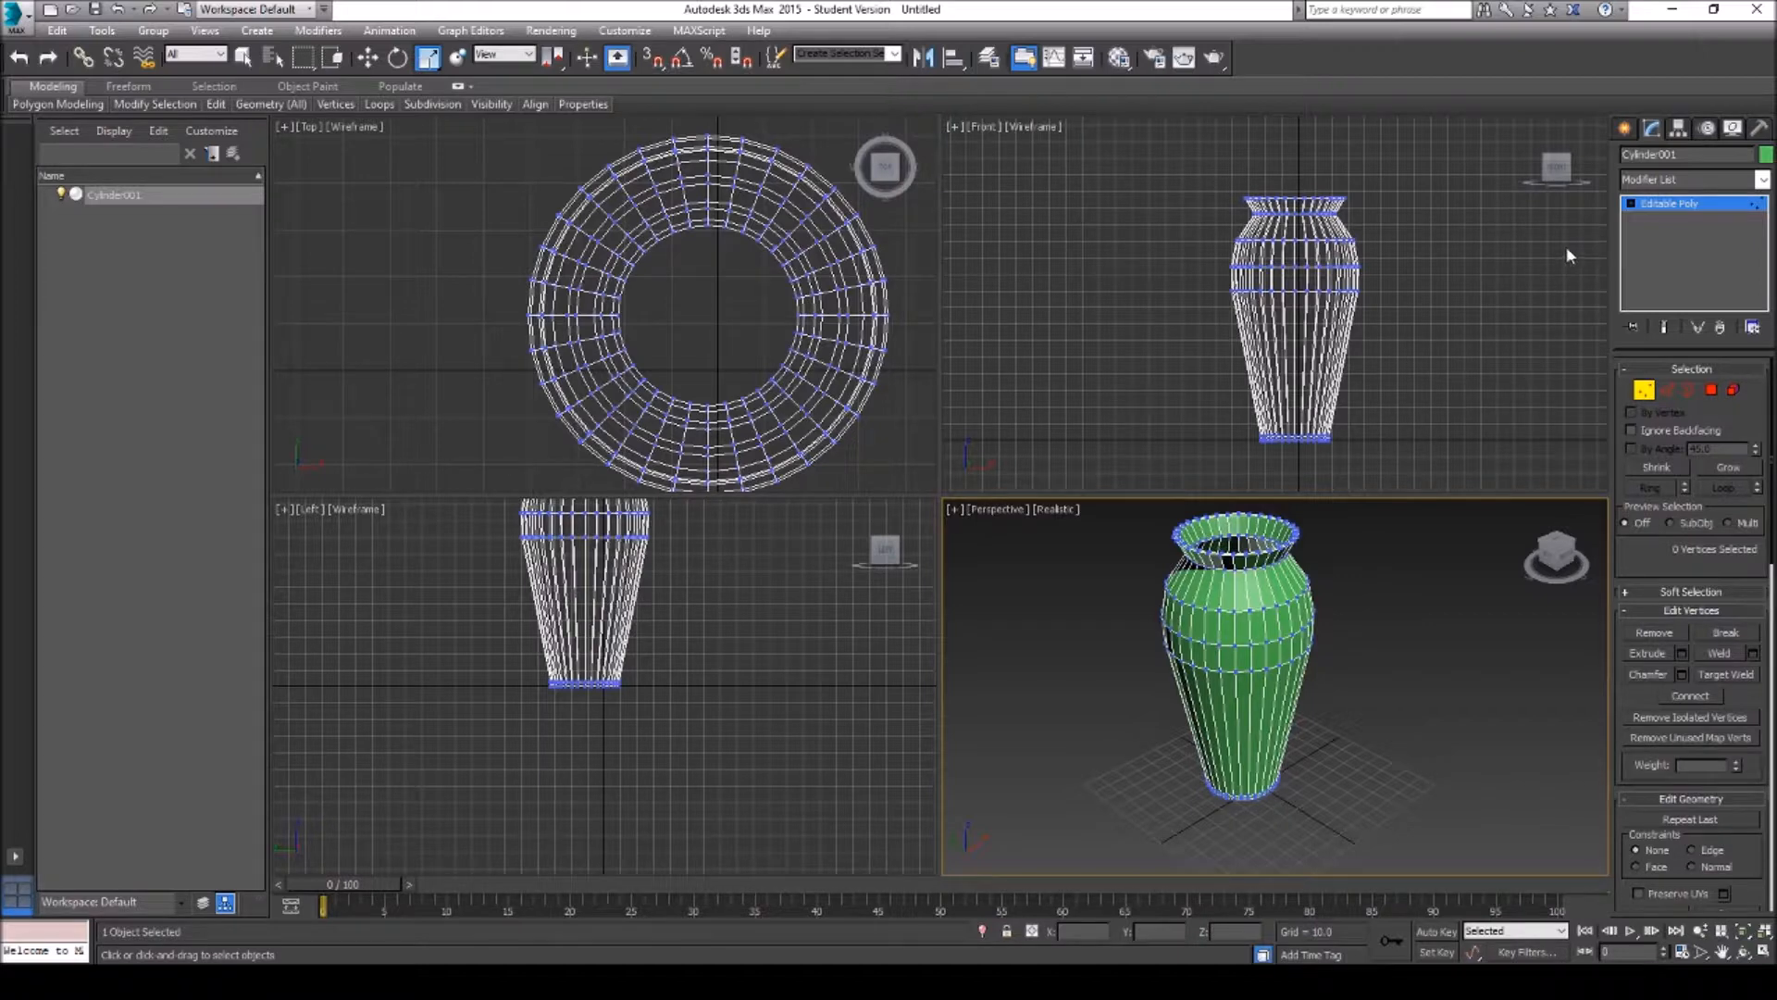
Step: Open the Material Editor and select all the polygons of the vase
click(1118, 57)
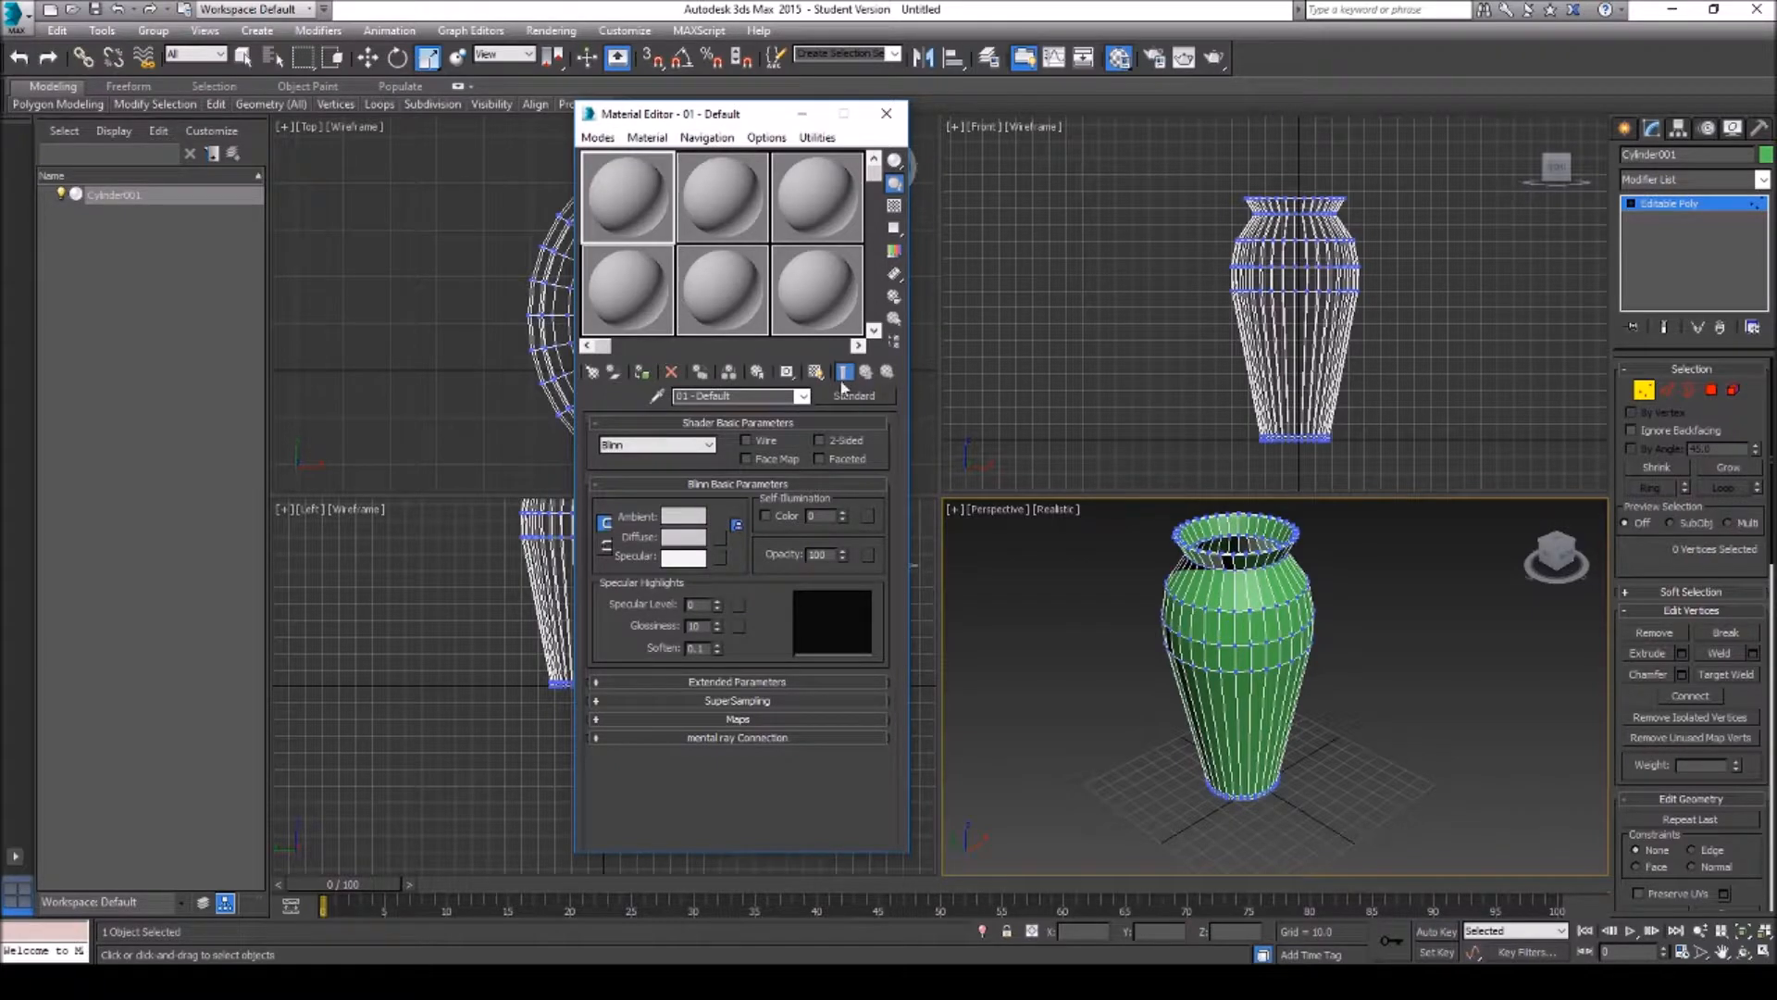
click(1648, 387)
click(1712, 389)
drag(1386, 504, 1096, 856)
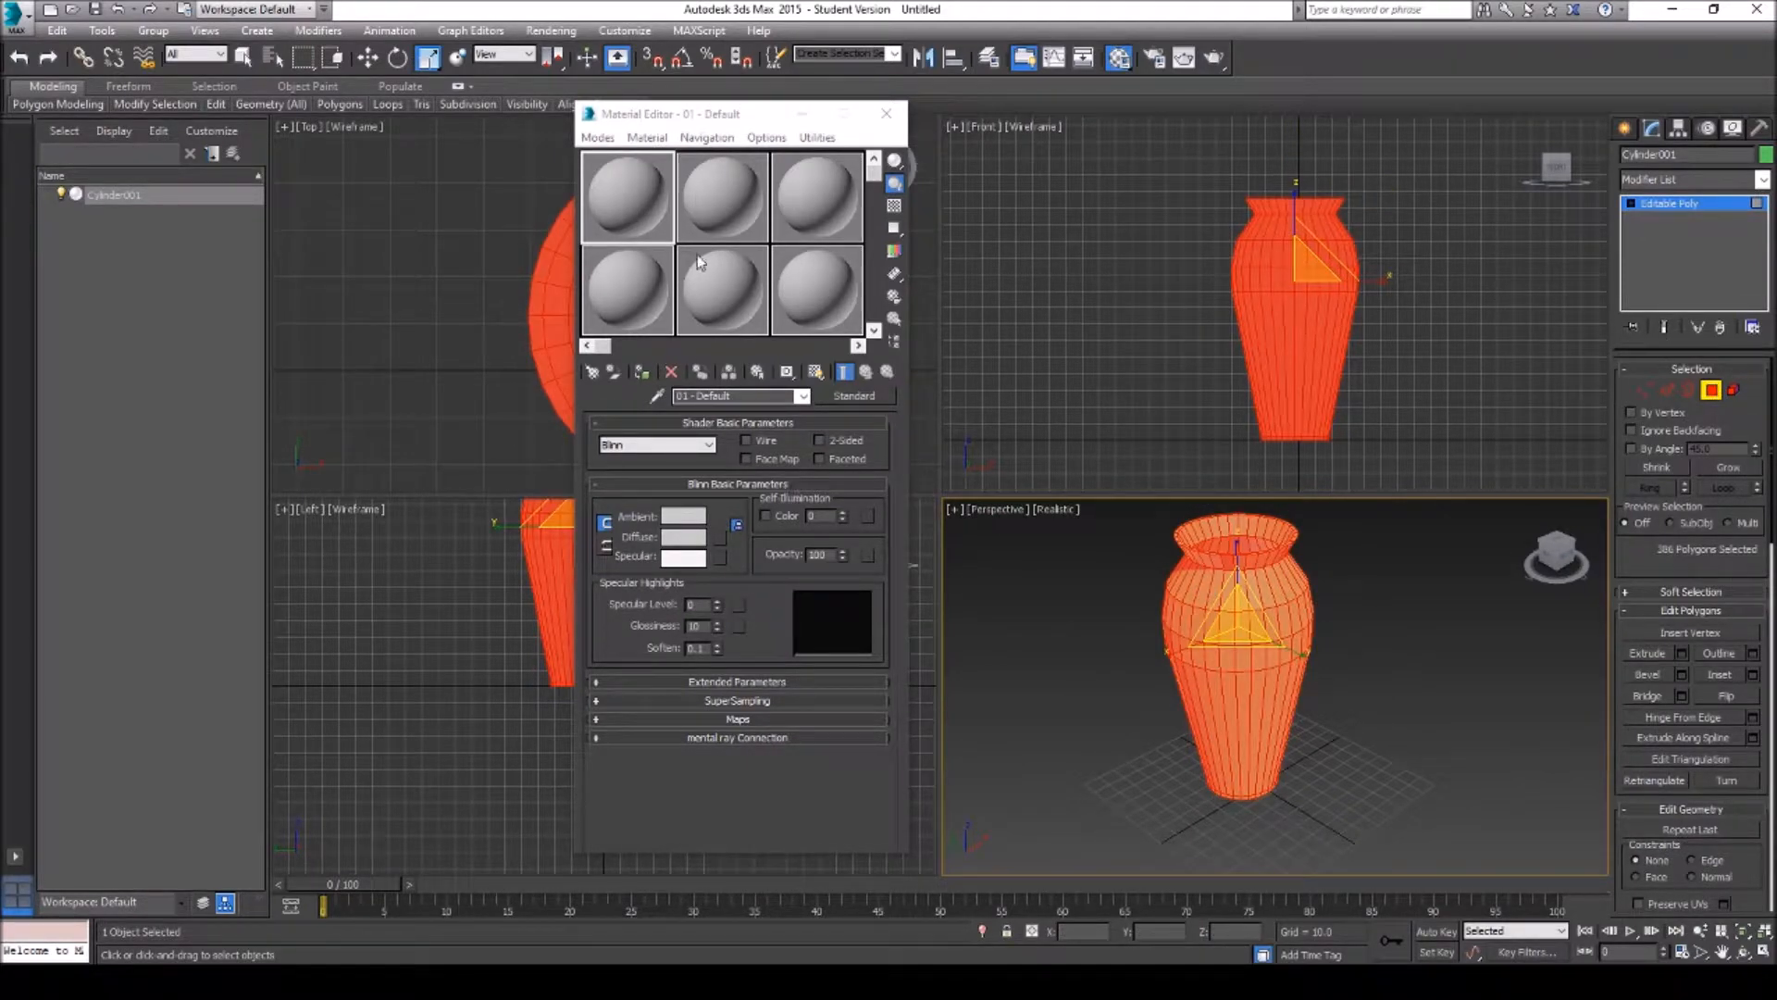
Step: Assign the 01 - Default material to the selected vase polygons with its viewport display enabled, and leave polygon editing
click(816, 371)
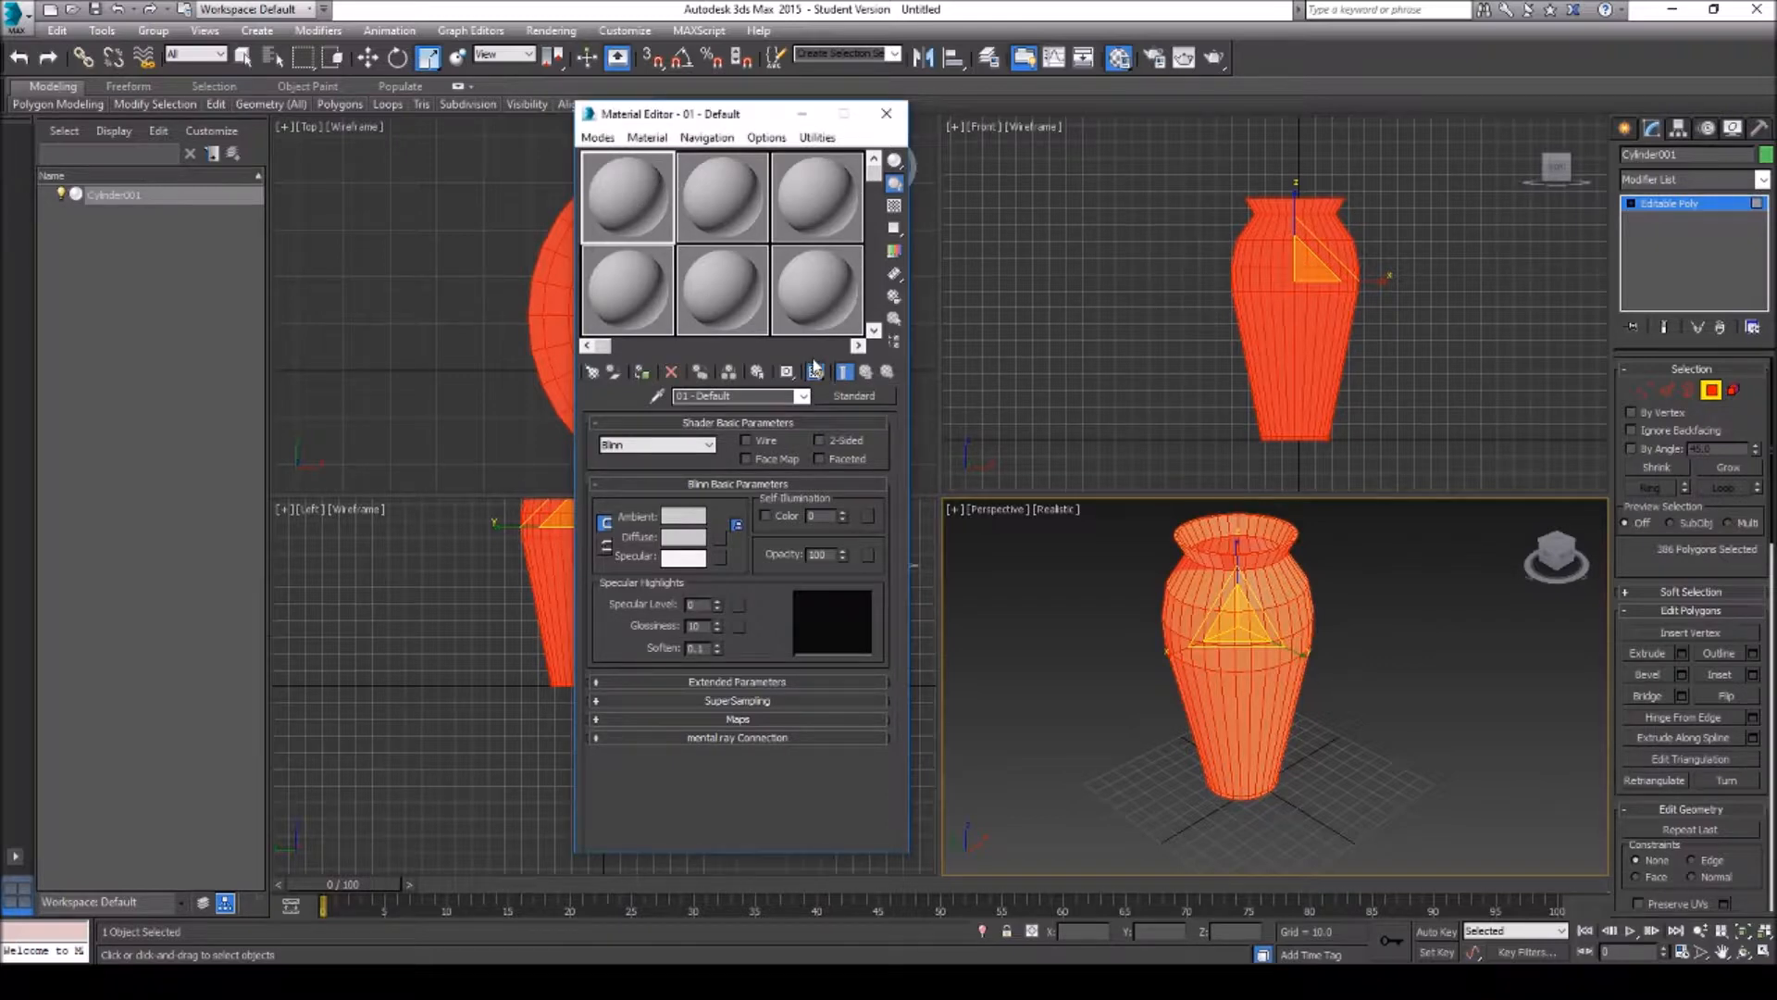
click(643, 372)
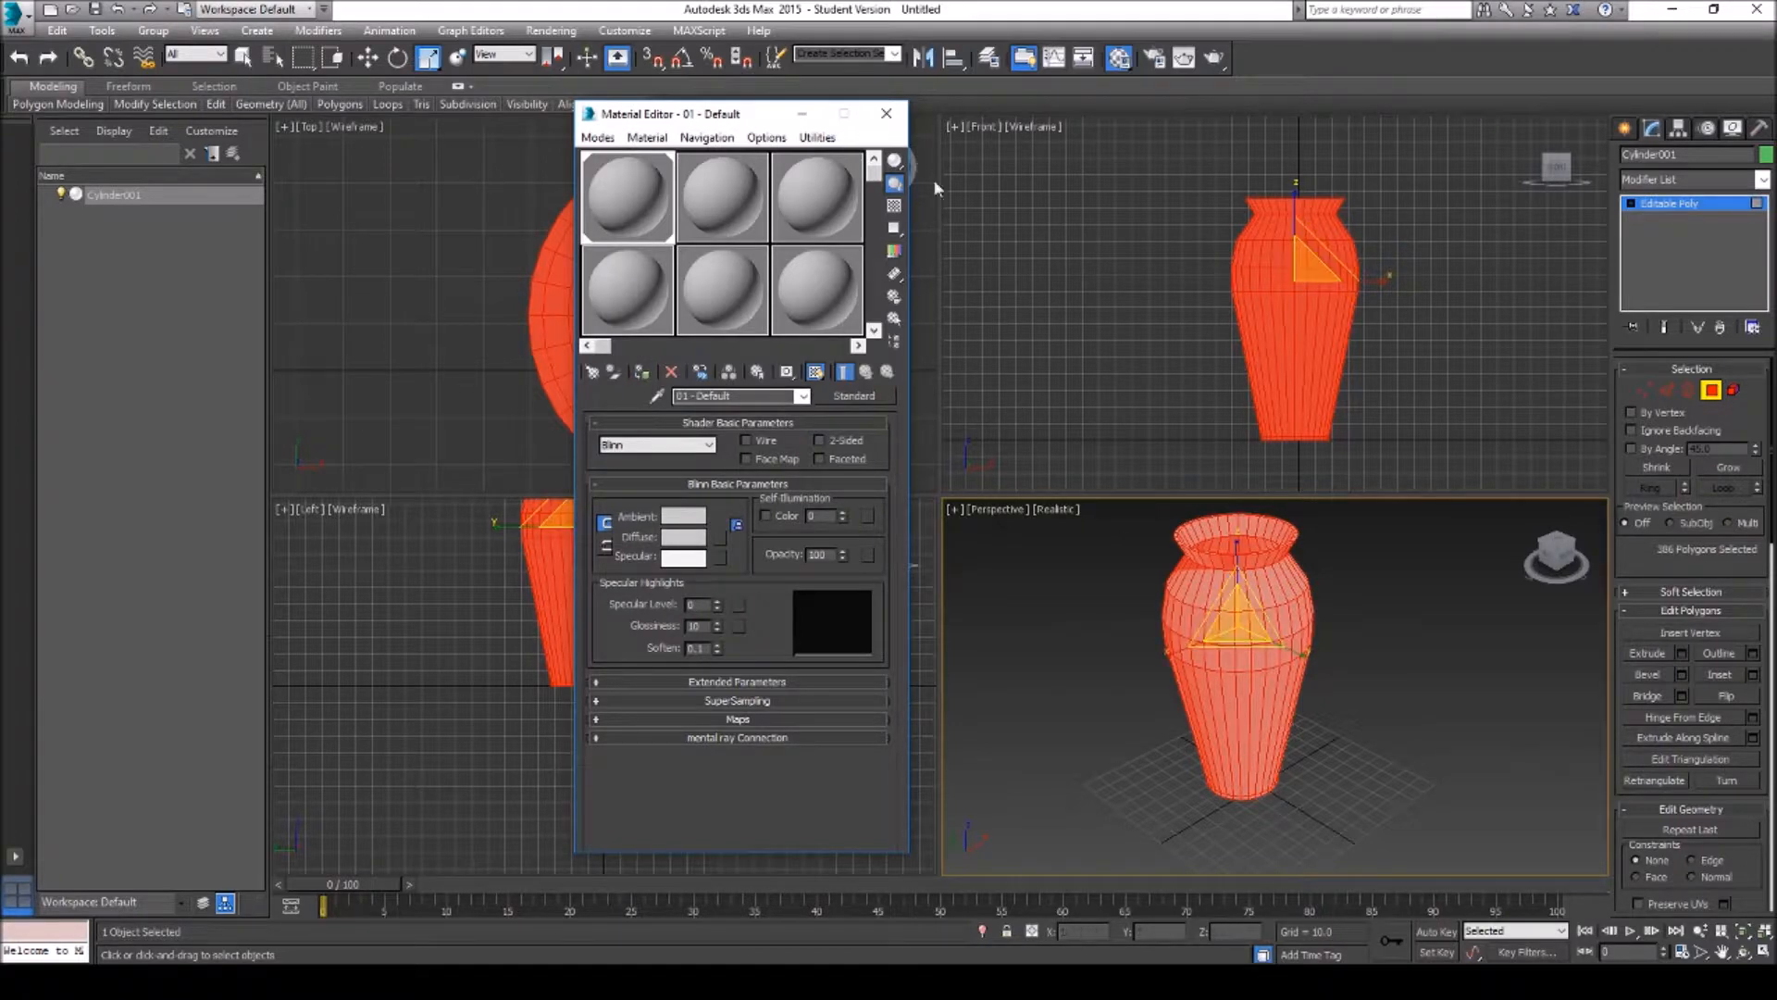
click(886, 113)
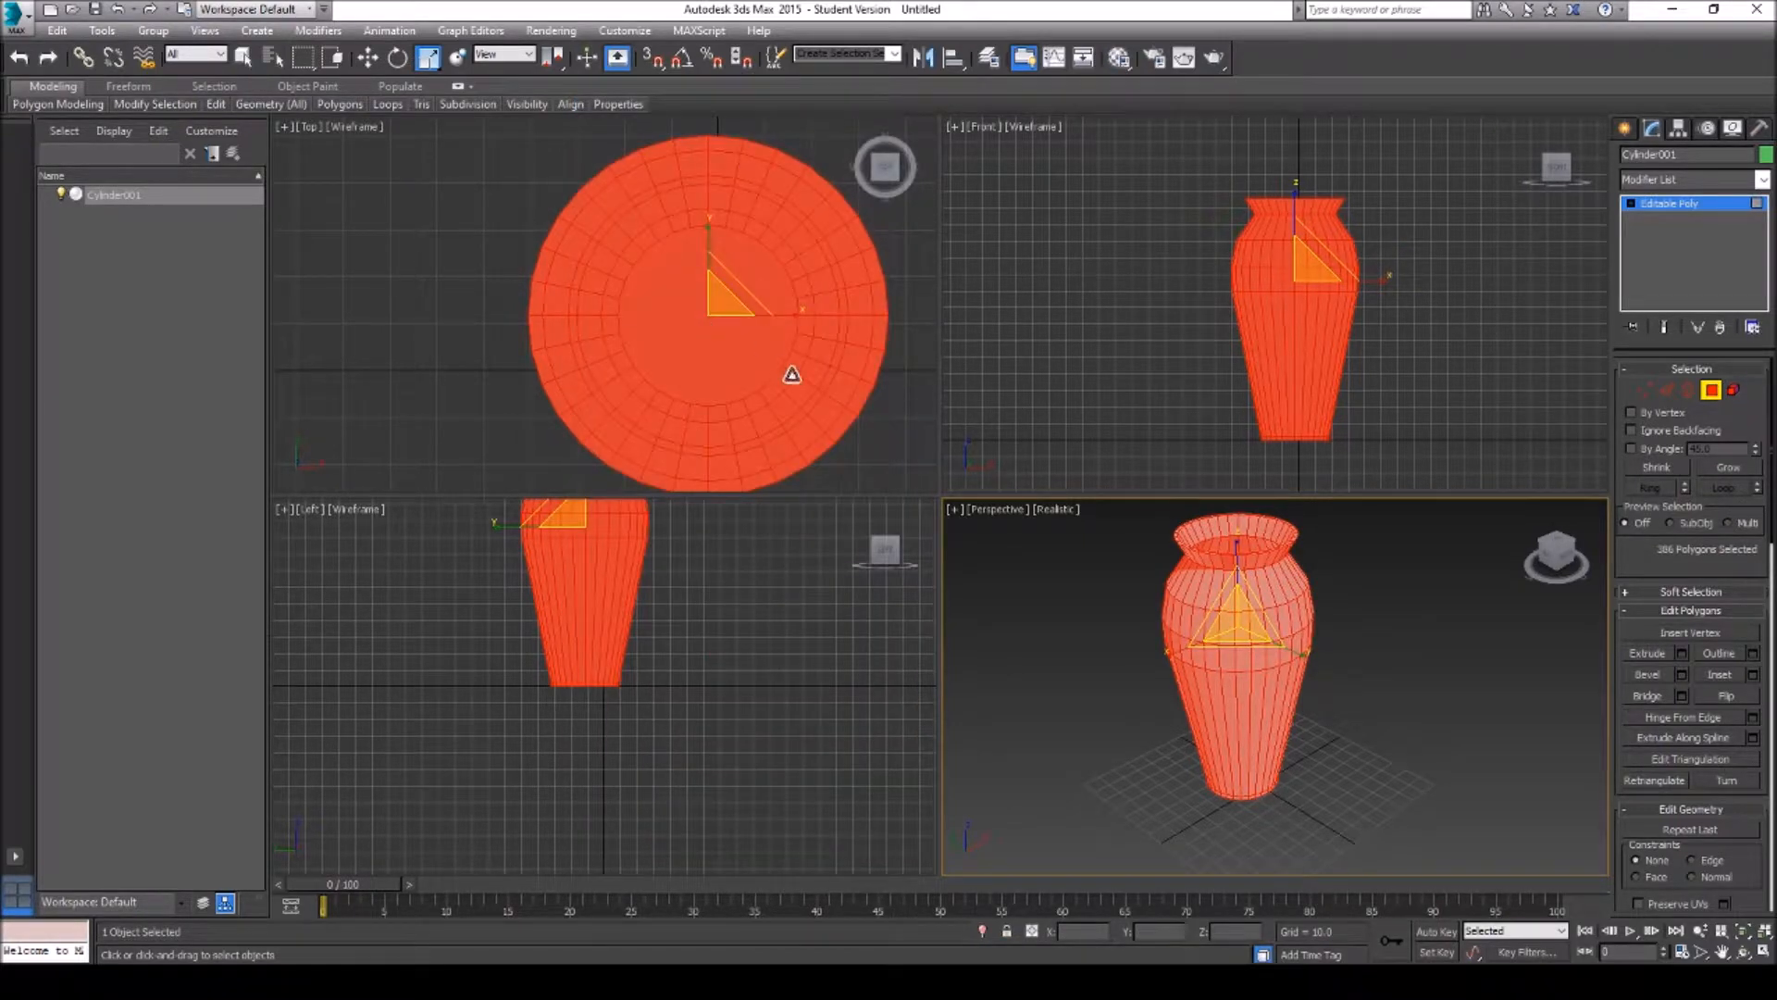
right_click(1025, 575)
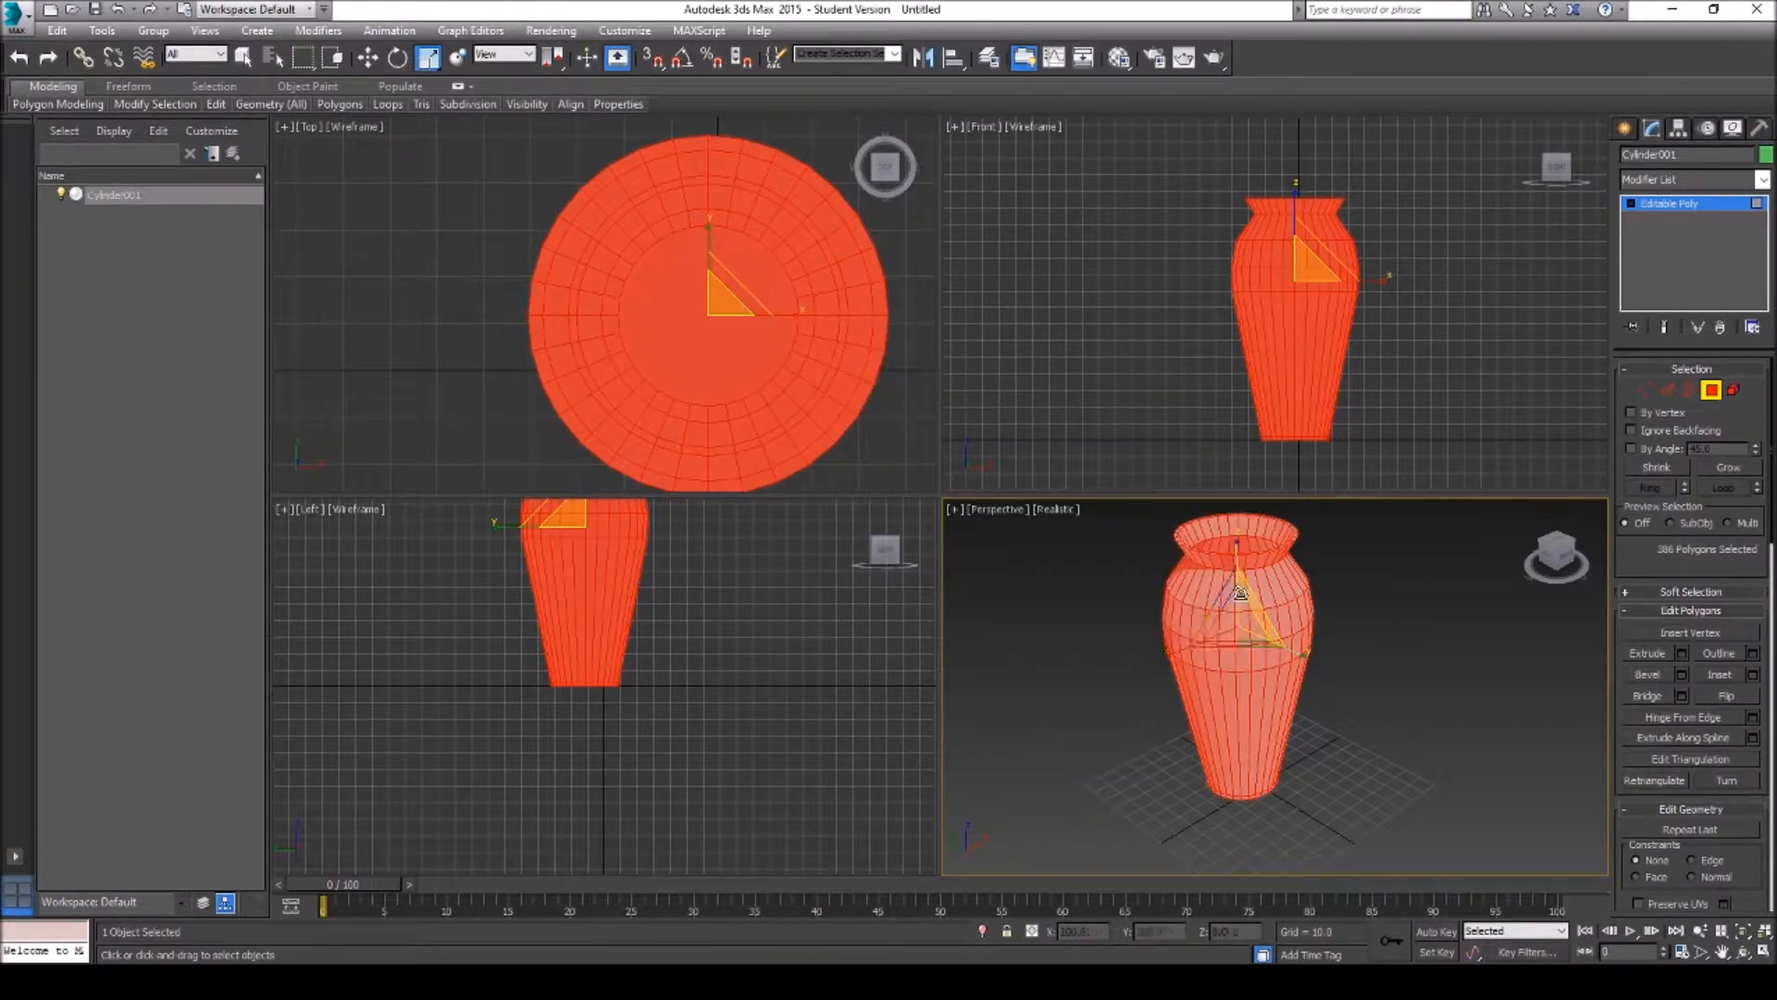
click(1711, 390)
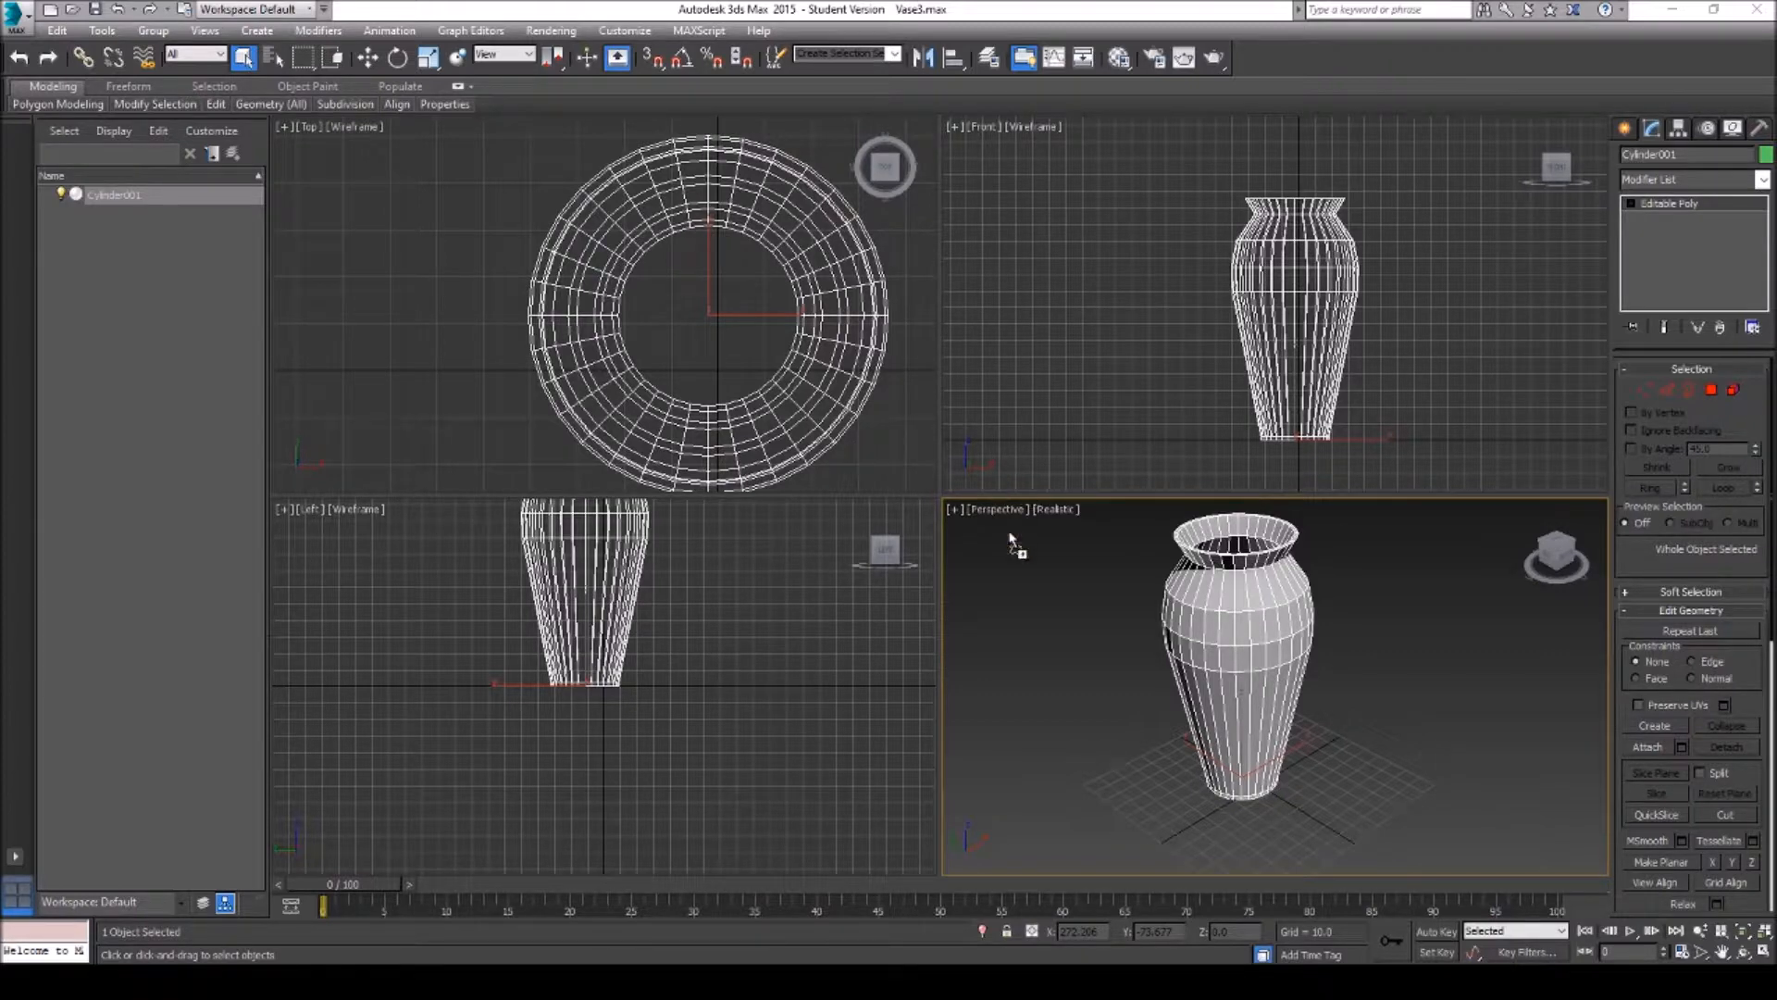
Step: Load the fracture script, pick the vase as its object, set the number of parts to 6 and break it
drag(117, 135, 871, 463)
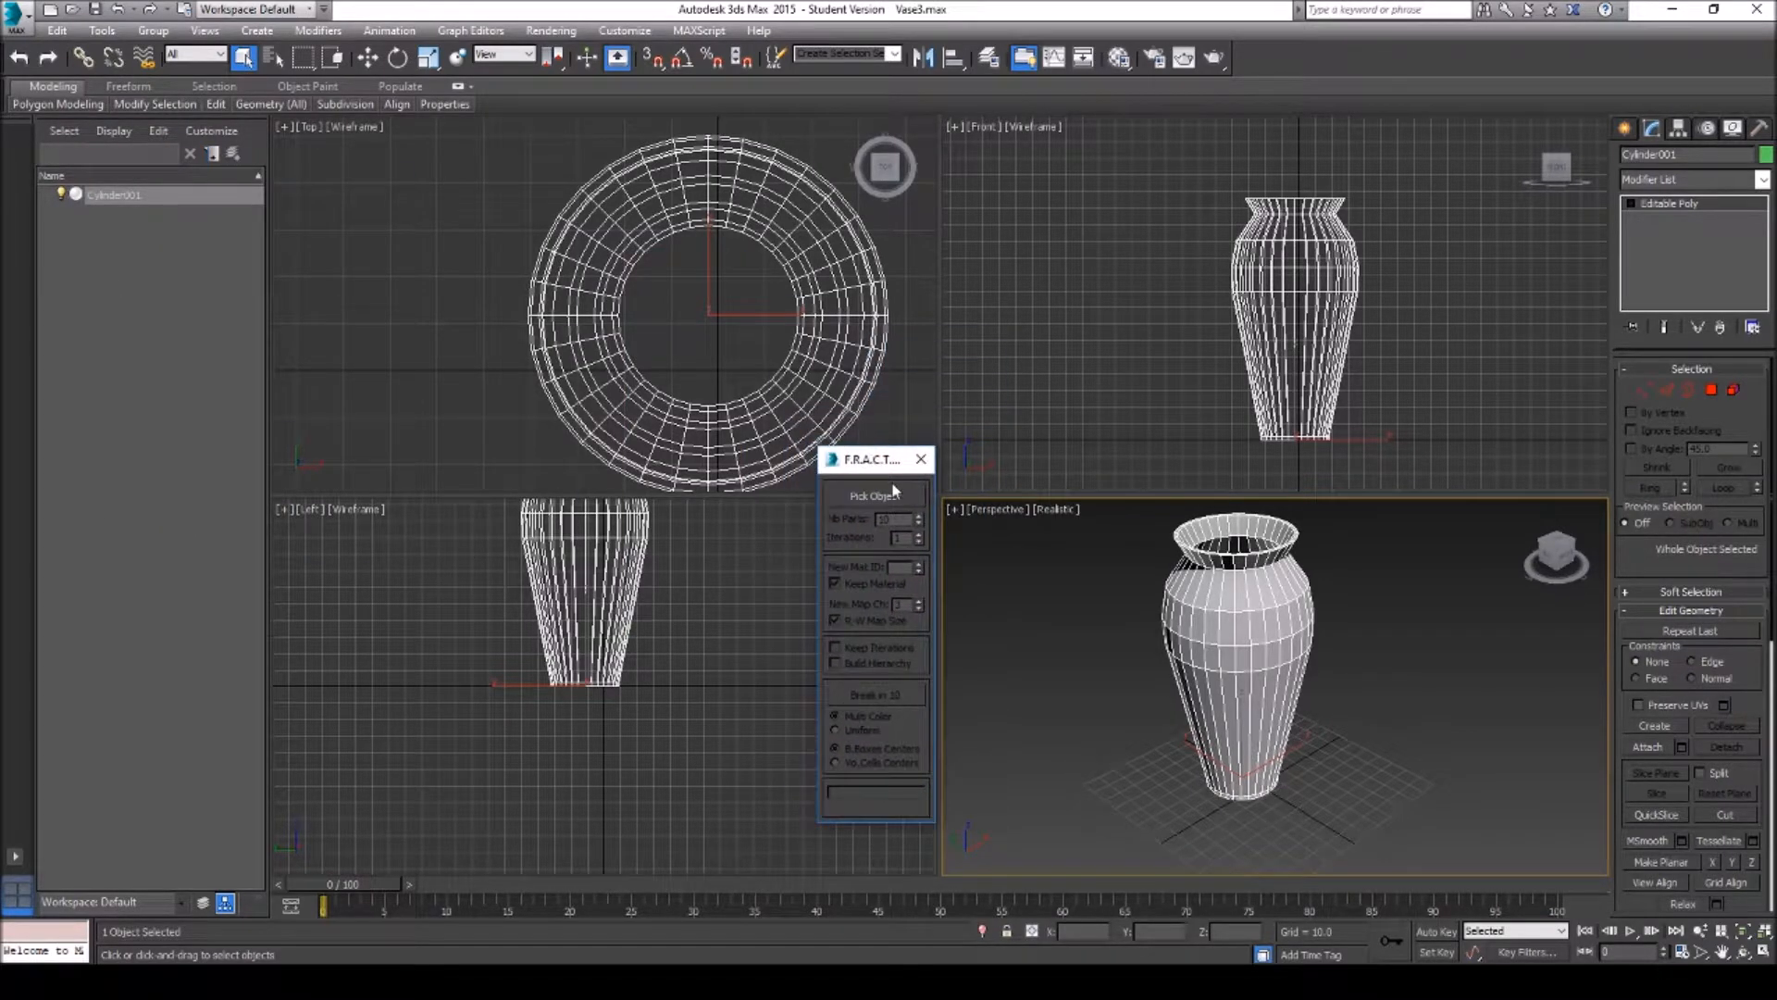
click(871, 498)
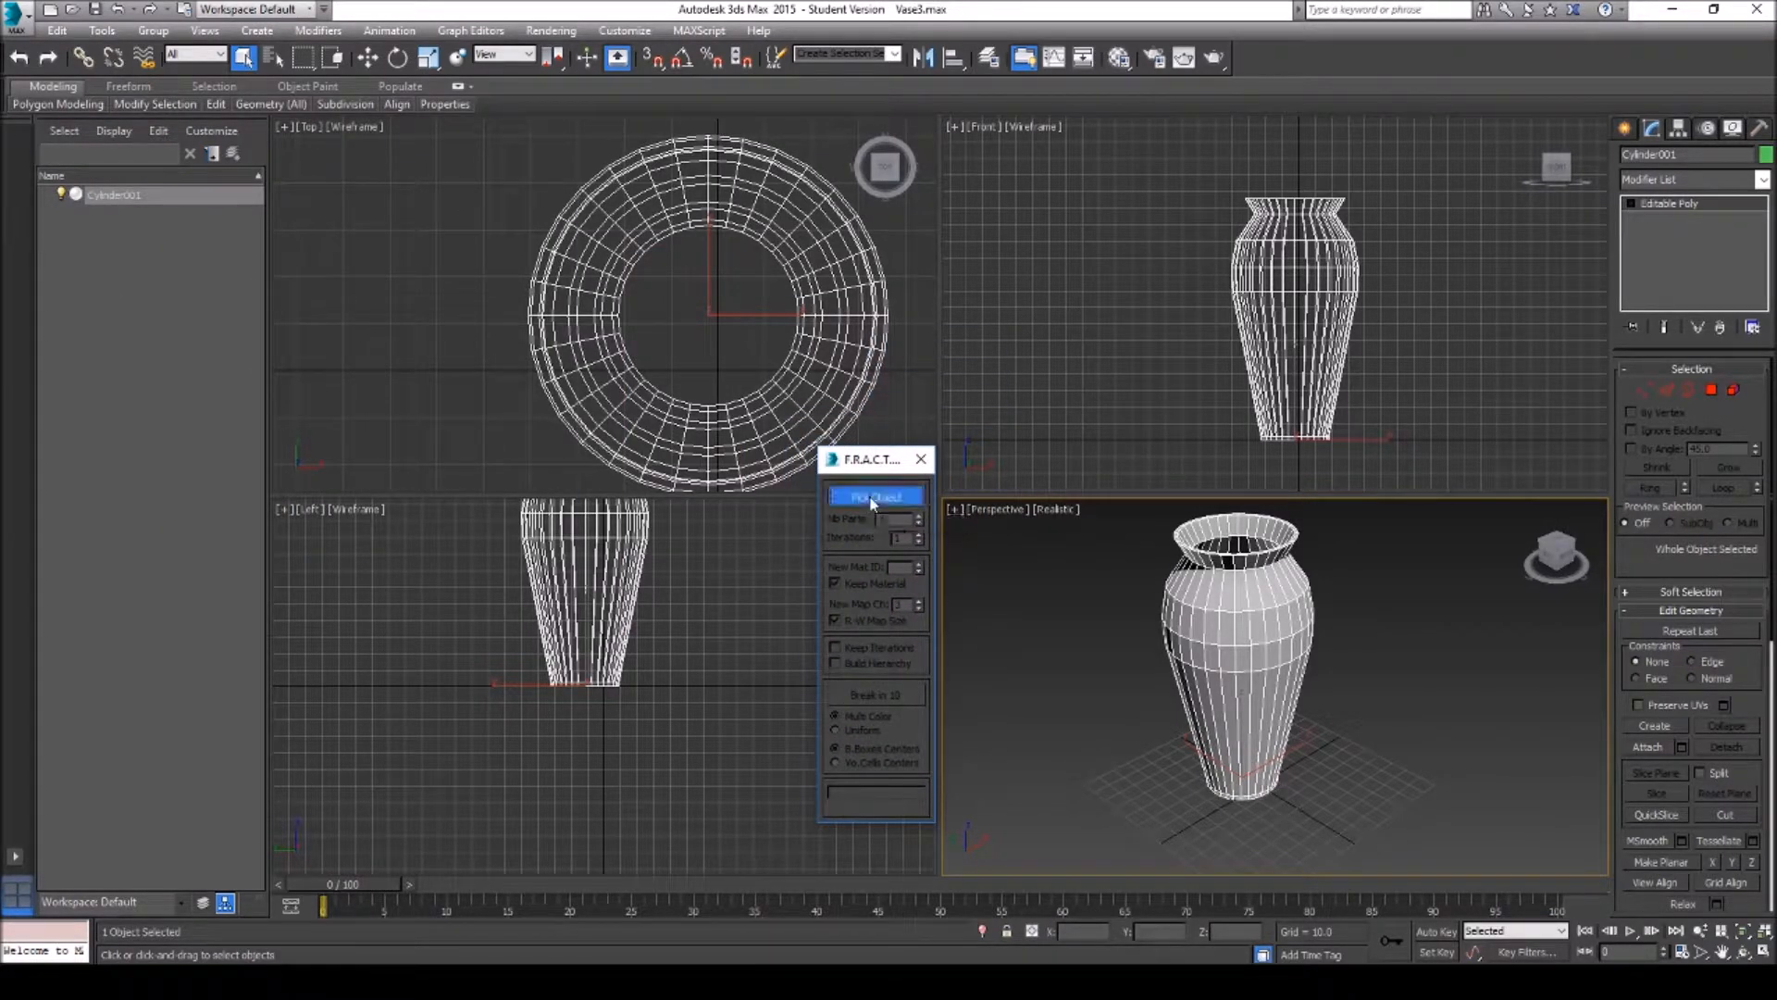
click(1241, 613)
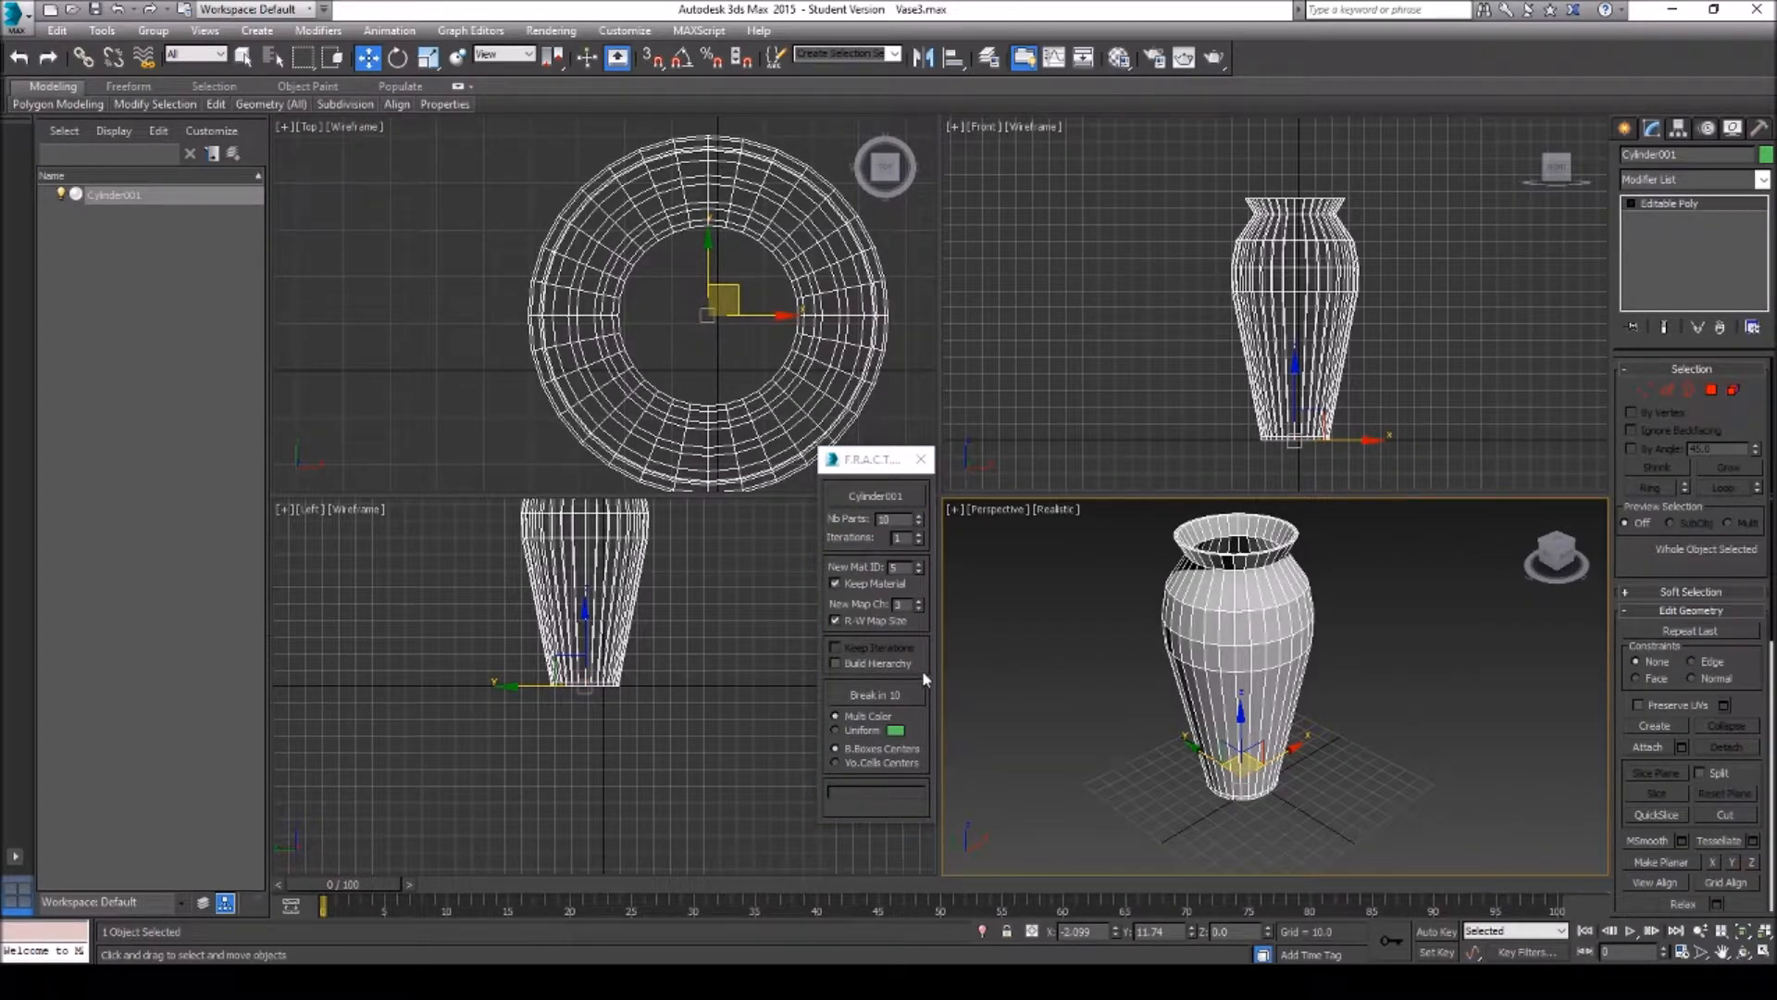
double_click(895, 519)
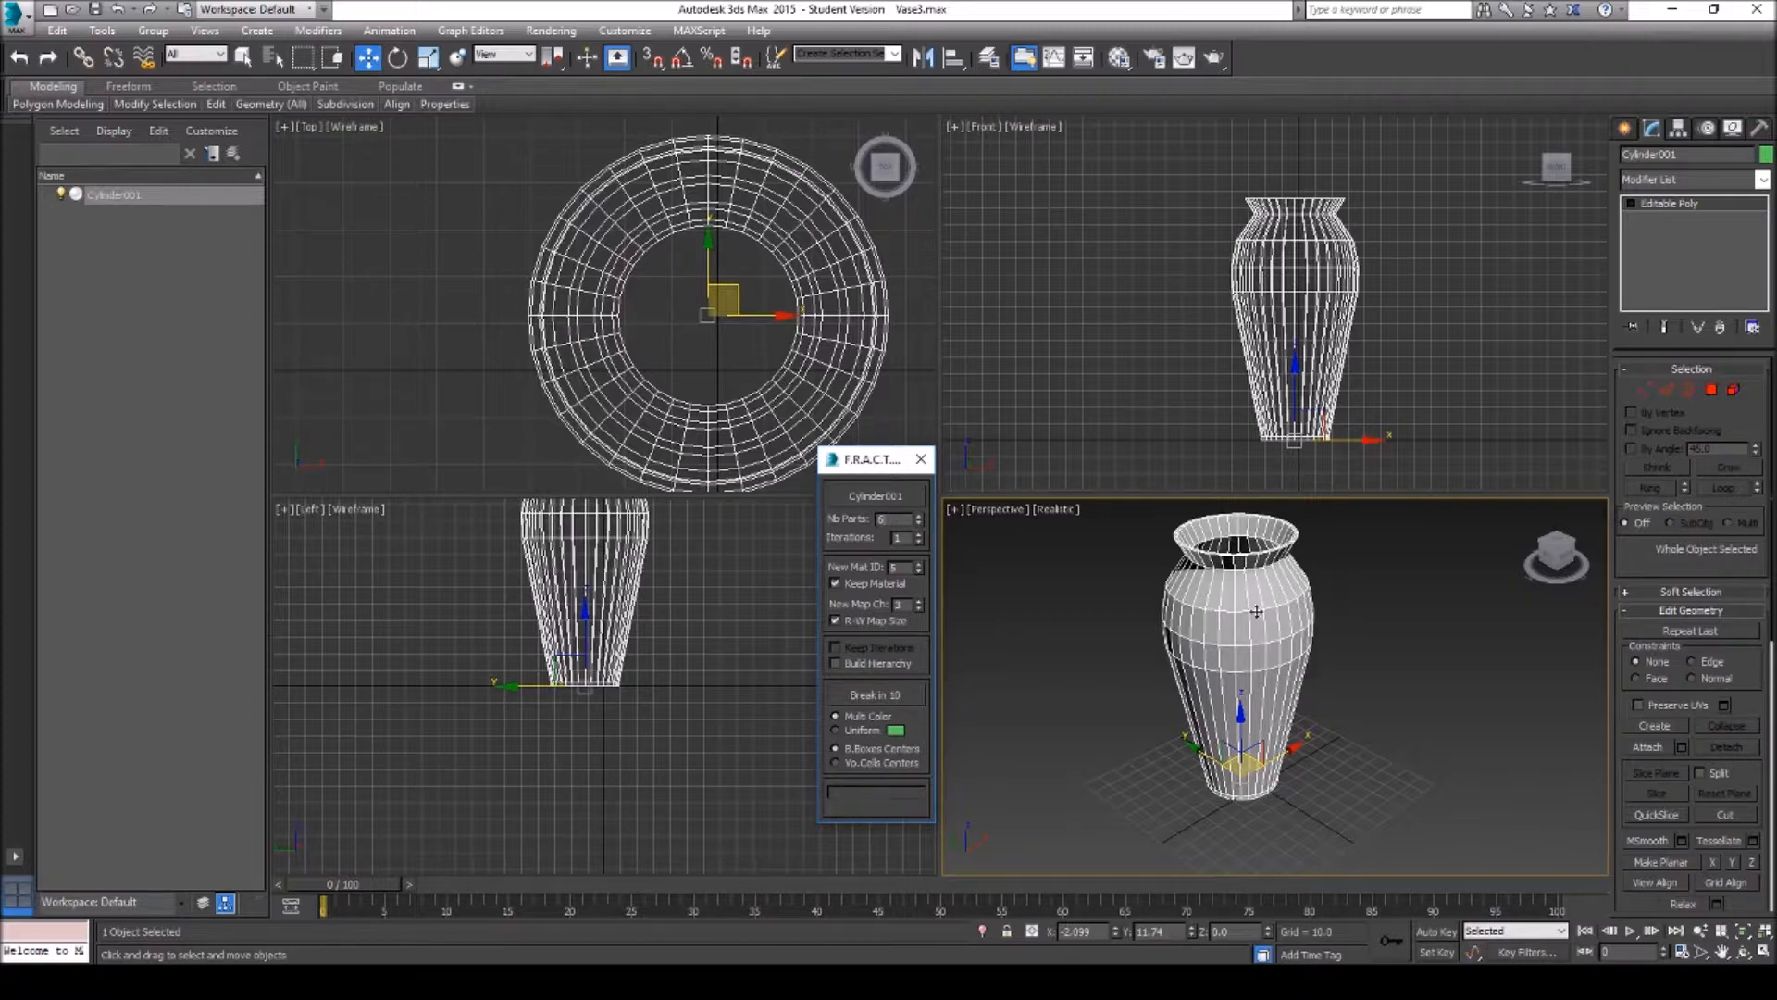
click(879, 695)
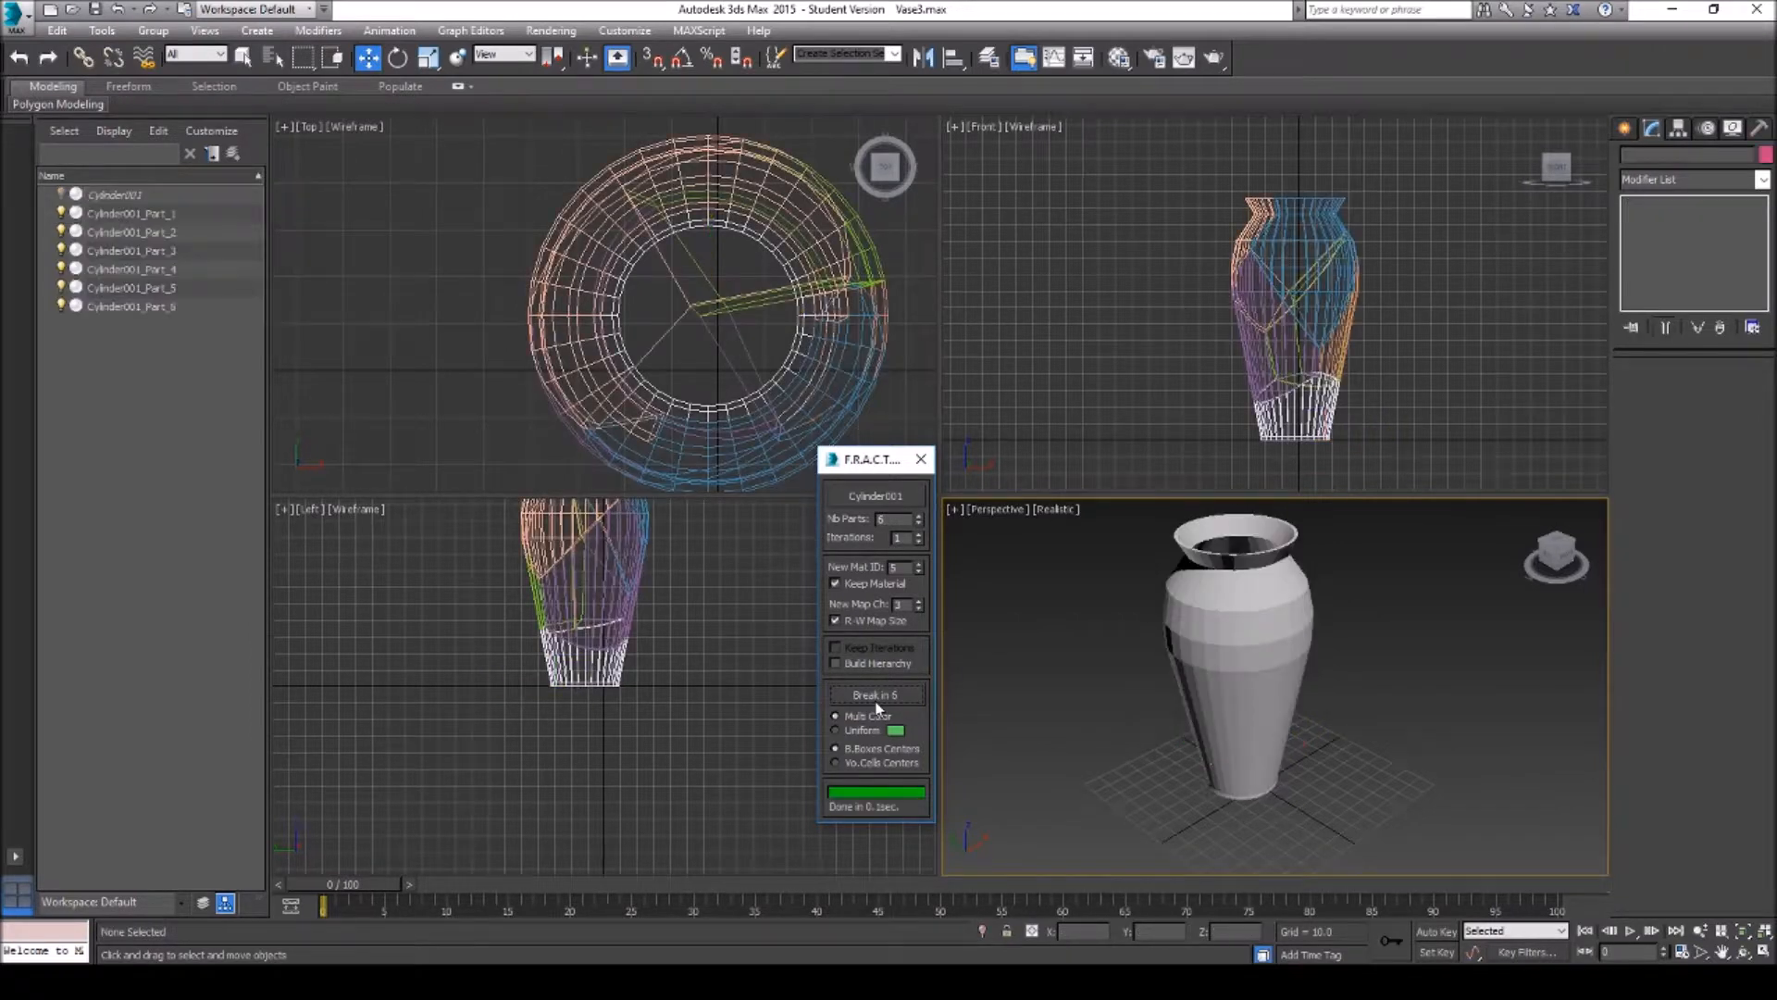
Step: Examine the fractured vase by selecting individual pieces and viewing it from several sides and from above
click(1250, 625)
click(1741, 950)
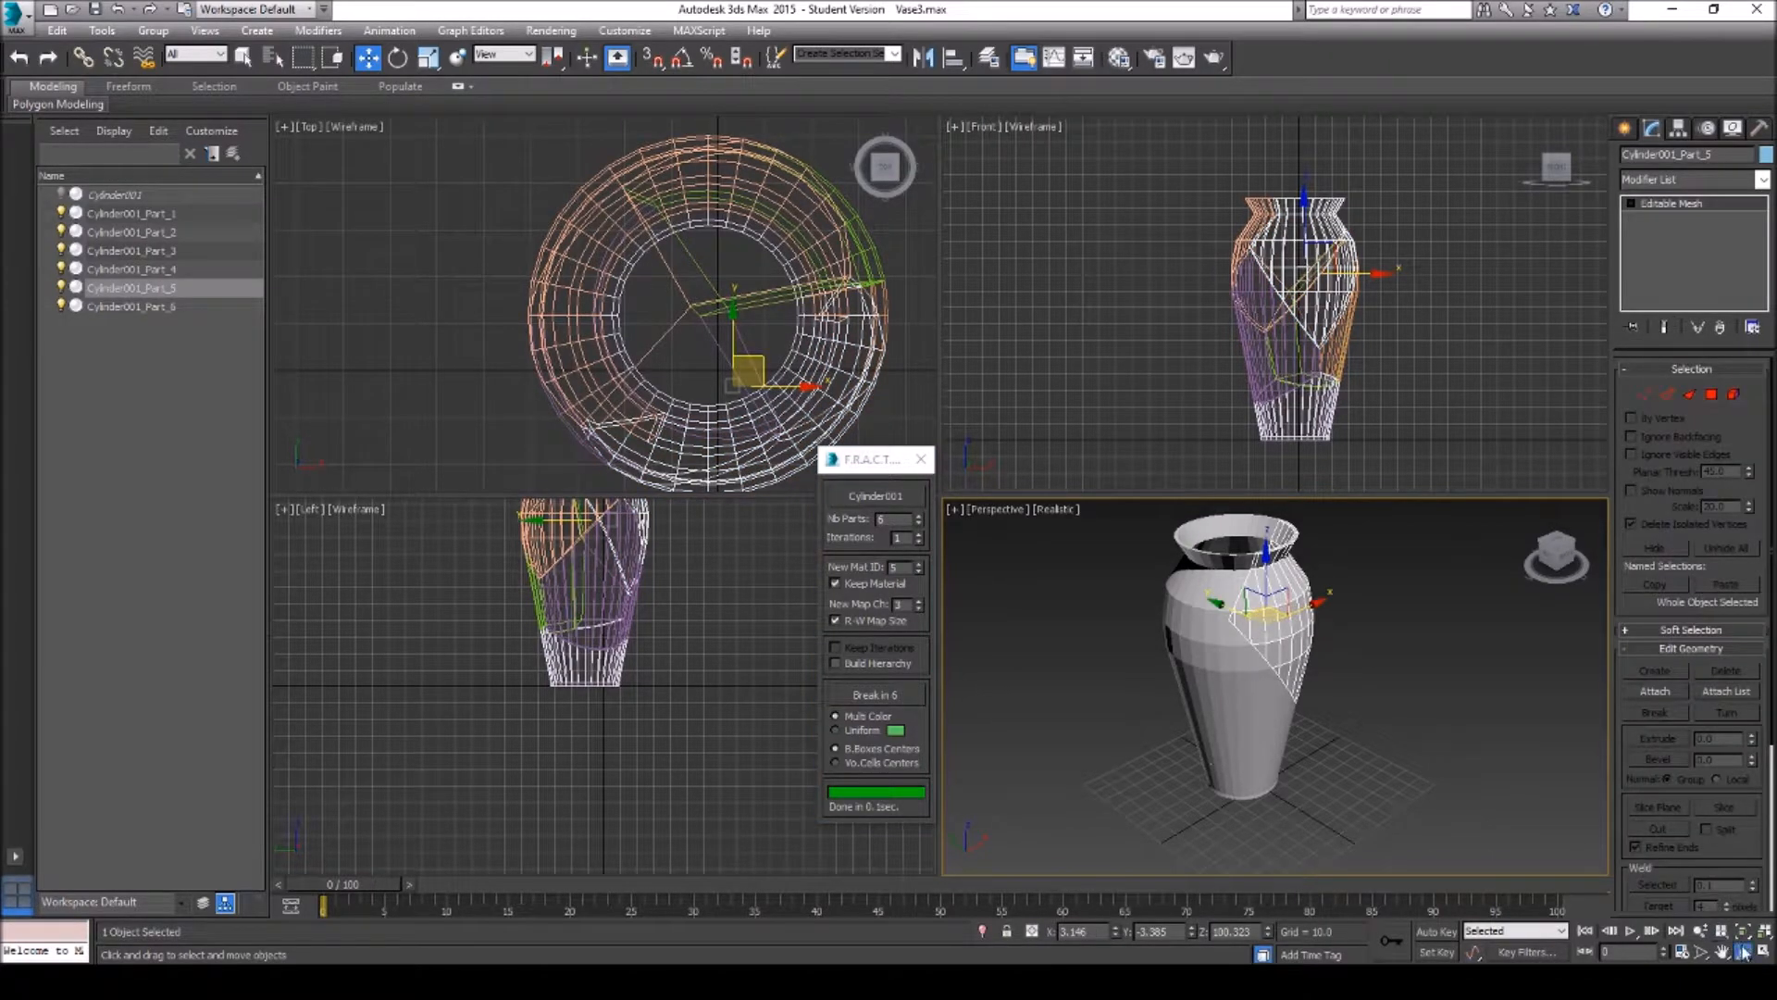
drag(1272, 601, 1274, 643)
key(w)
click(1301, 673)
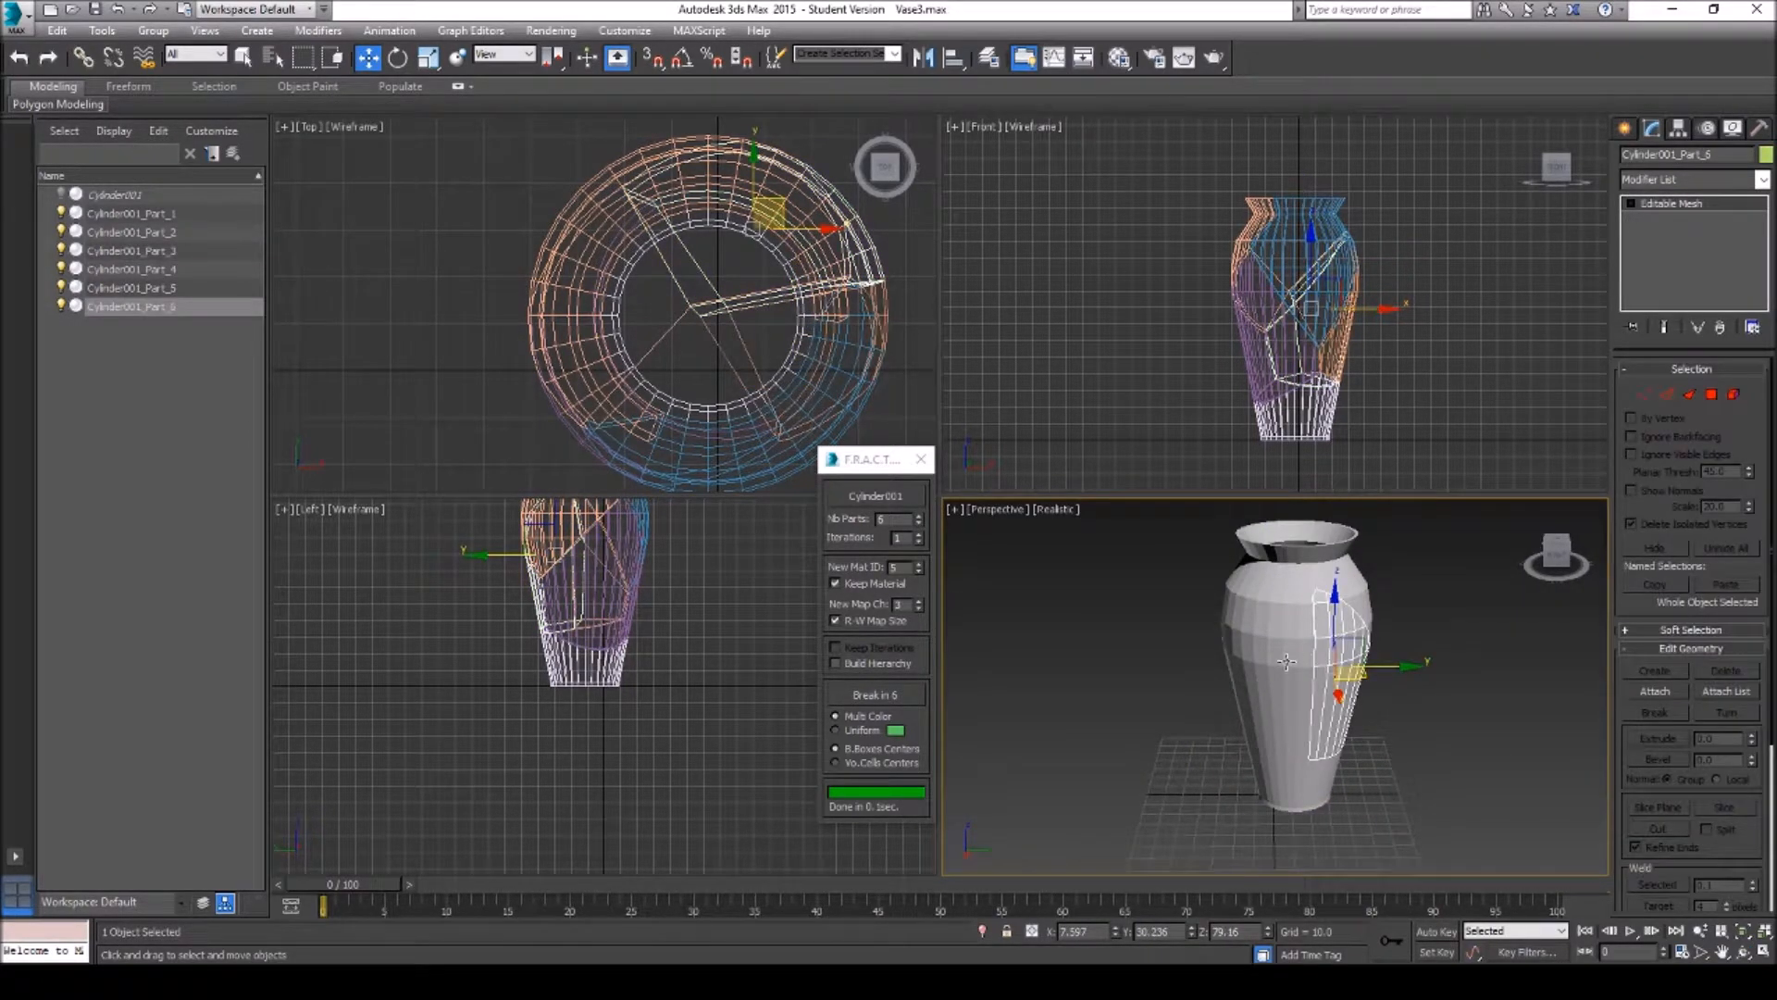
click(1287, 660)
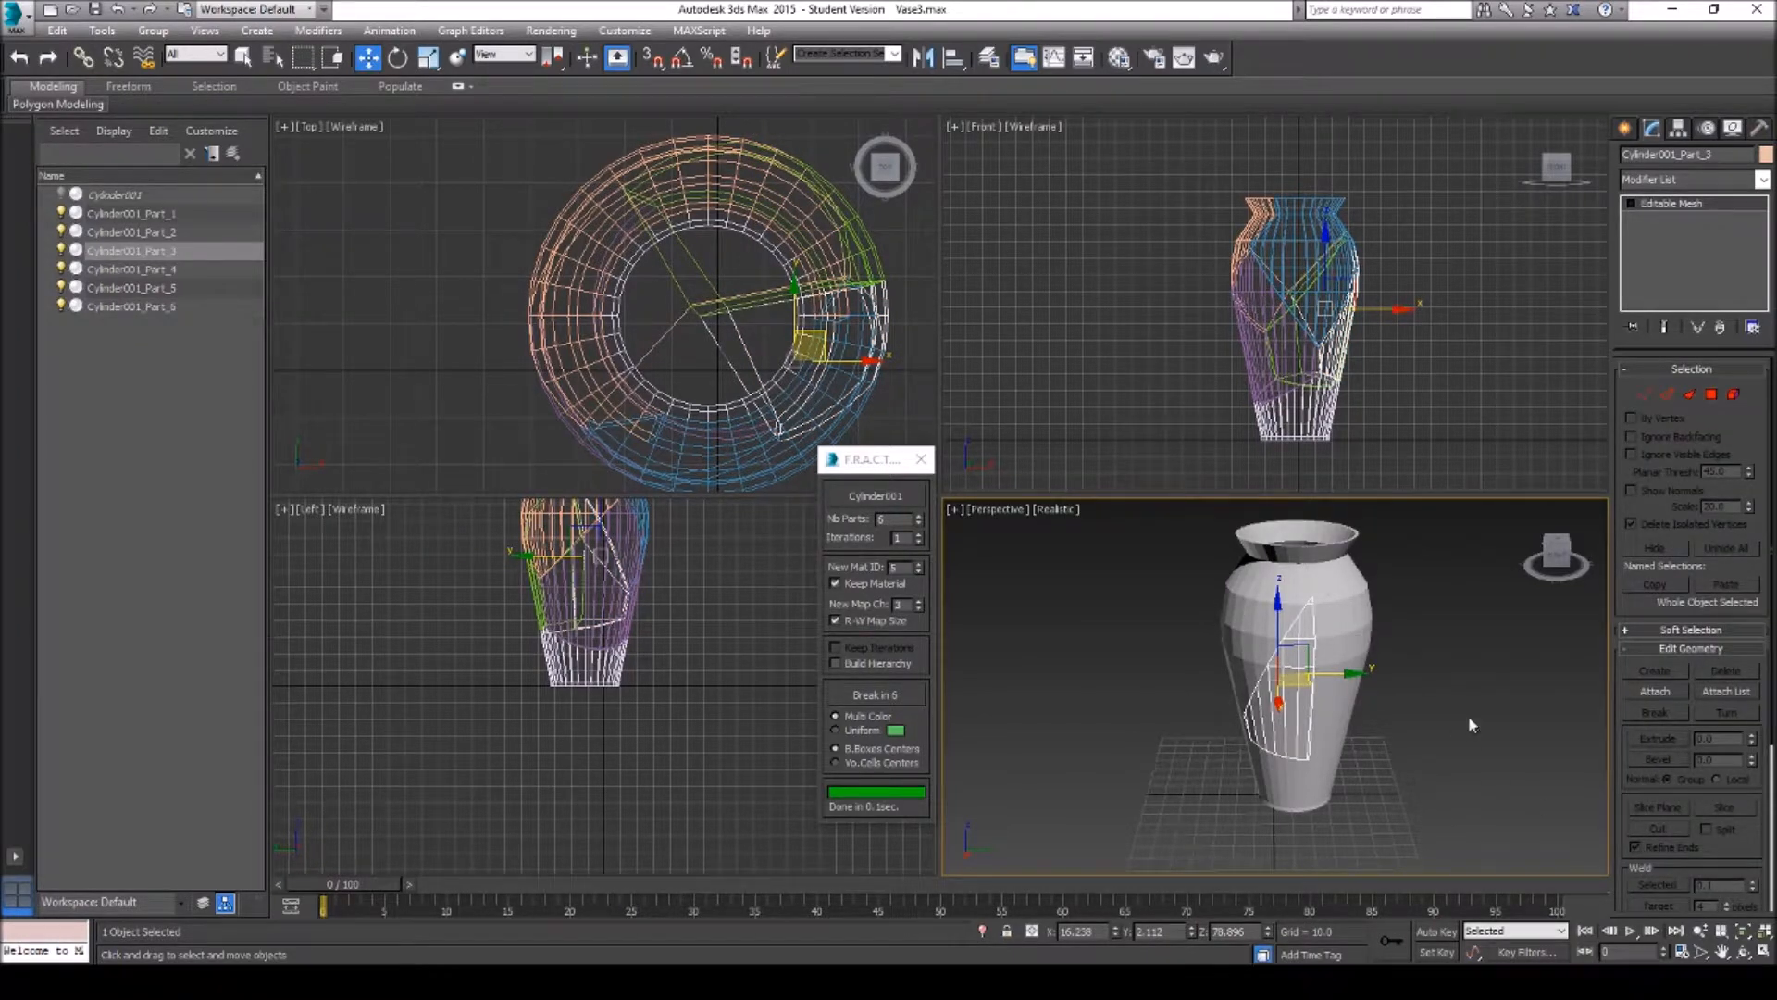
click(1743, 950)
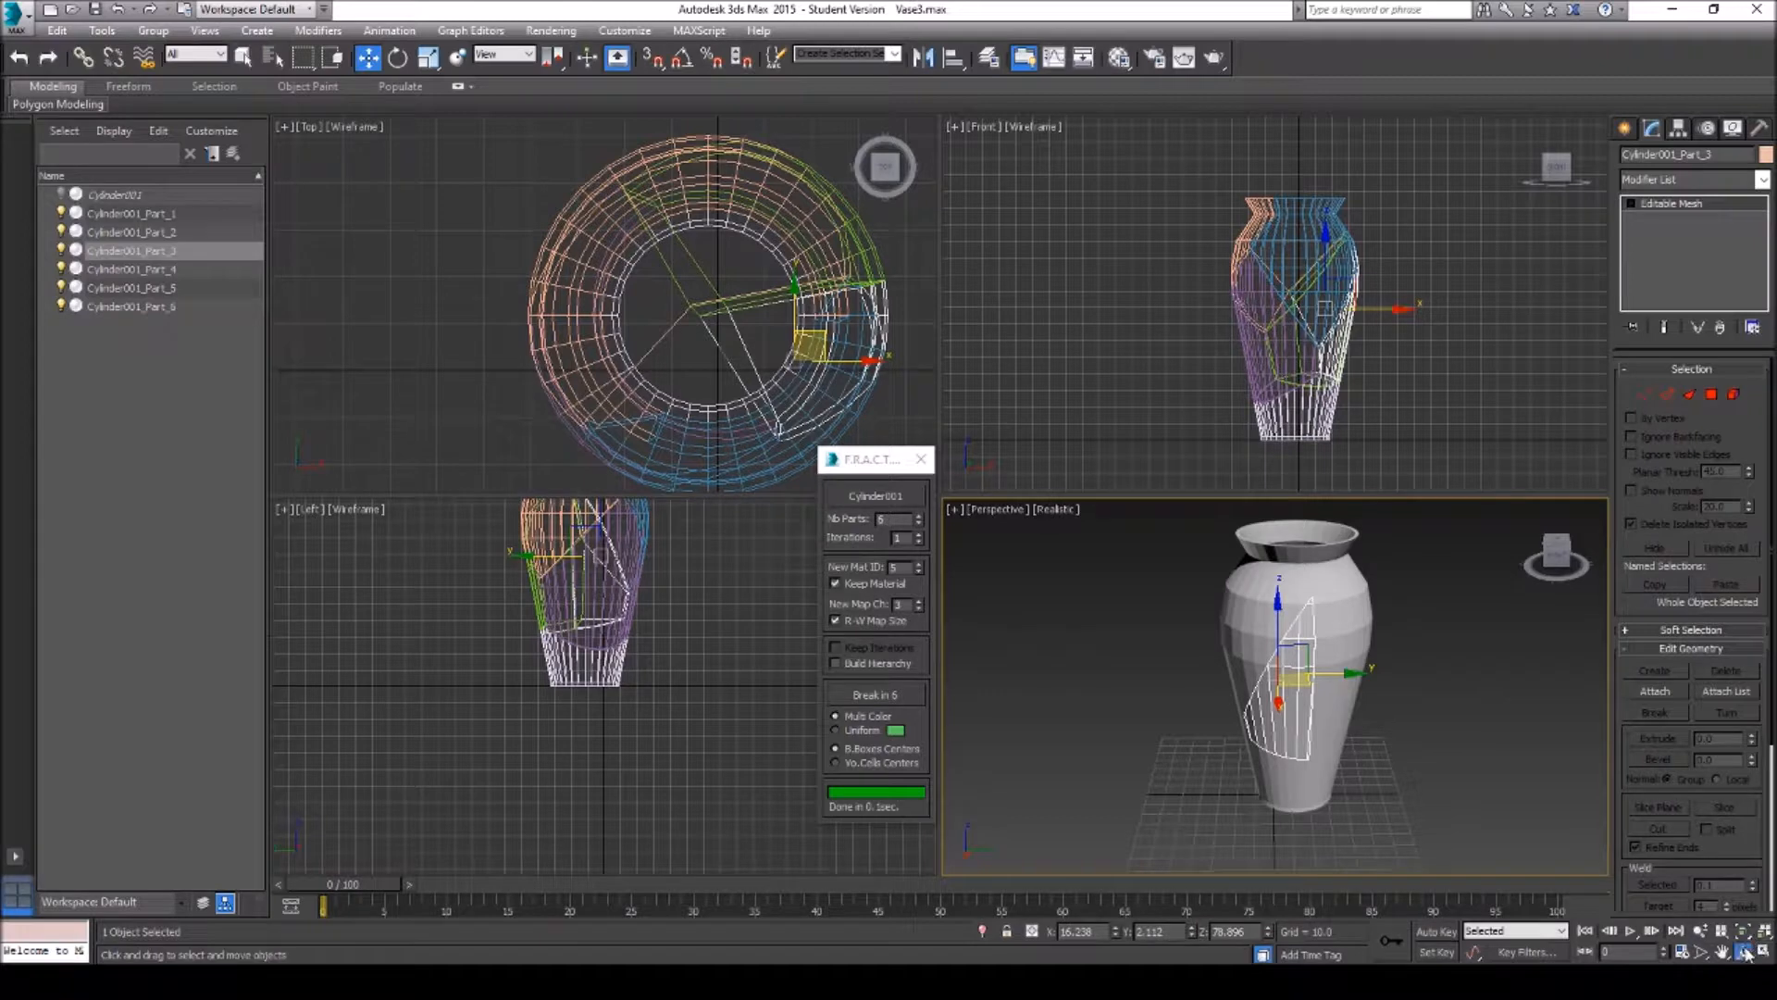
mouse_move(1285, 647)
mouse_down()
mouse_move(1280, 664)
mouse_move(1282, 618)
mouse_move(1258, 601)
mouse_move(1264, 626)
mouse_up()
key(w)
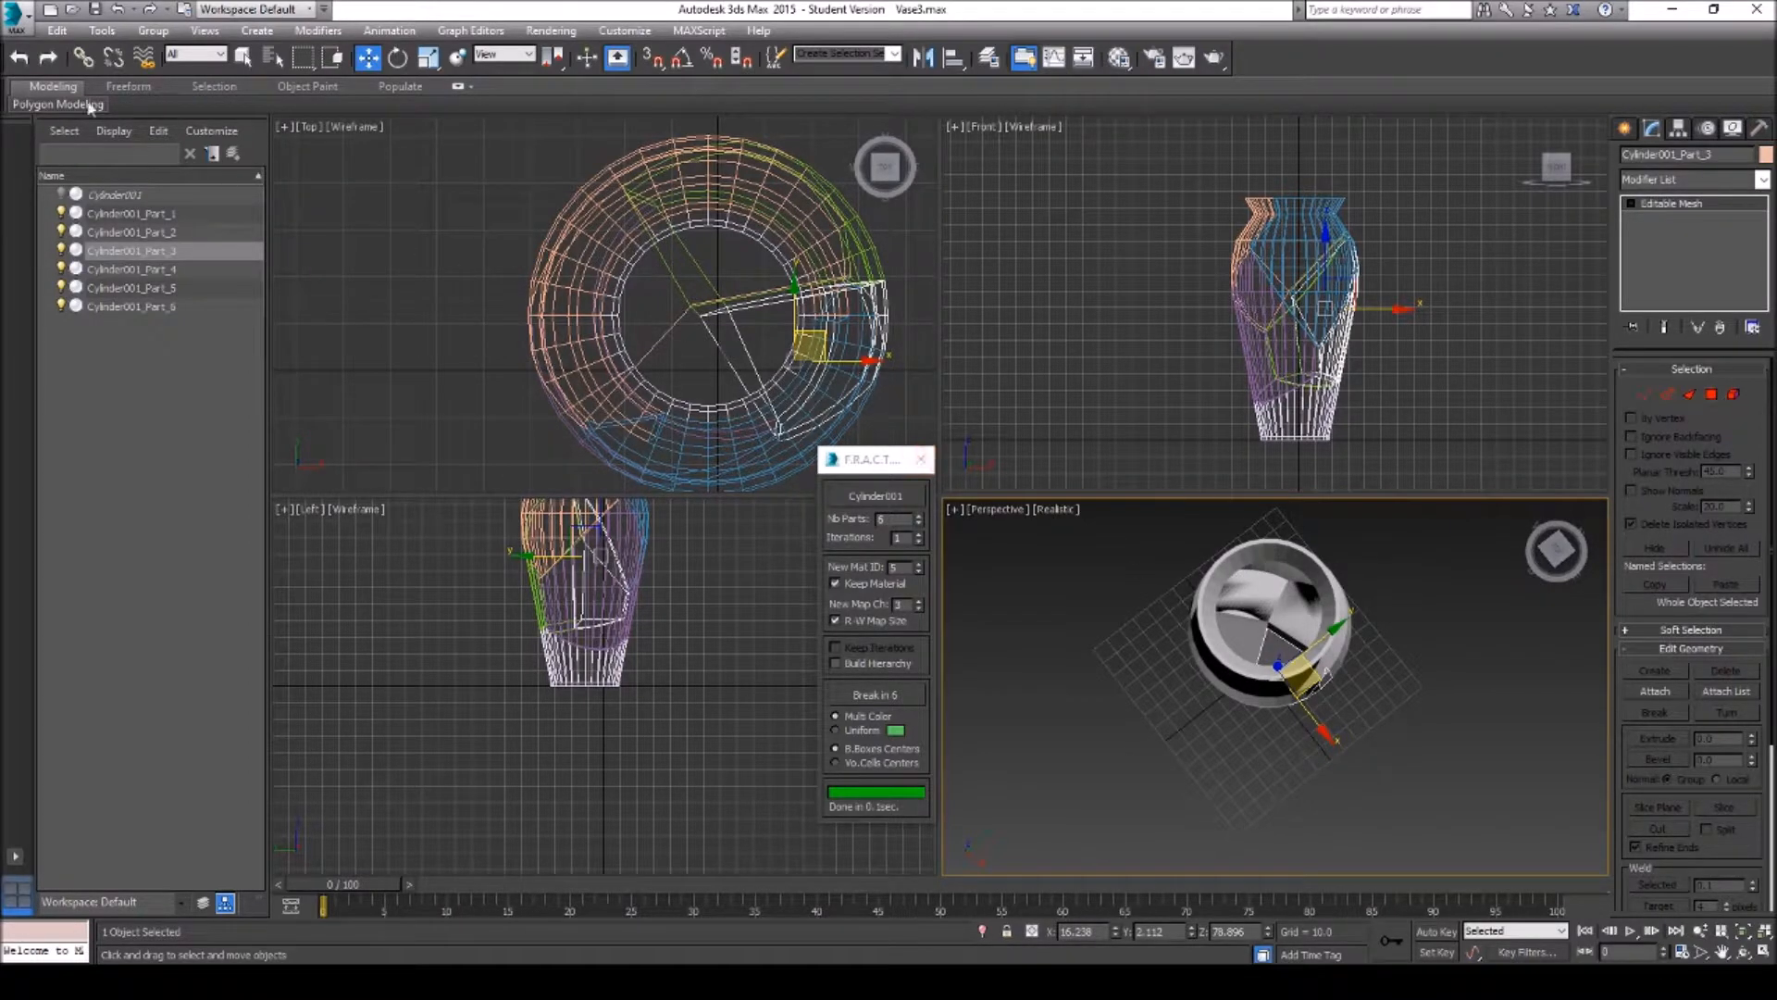
click(28, 26)
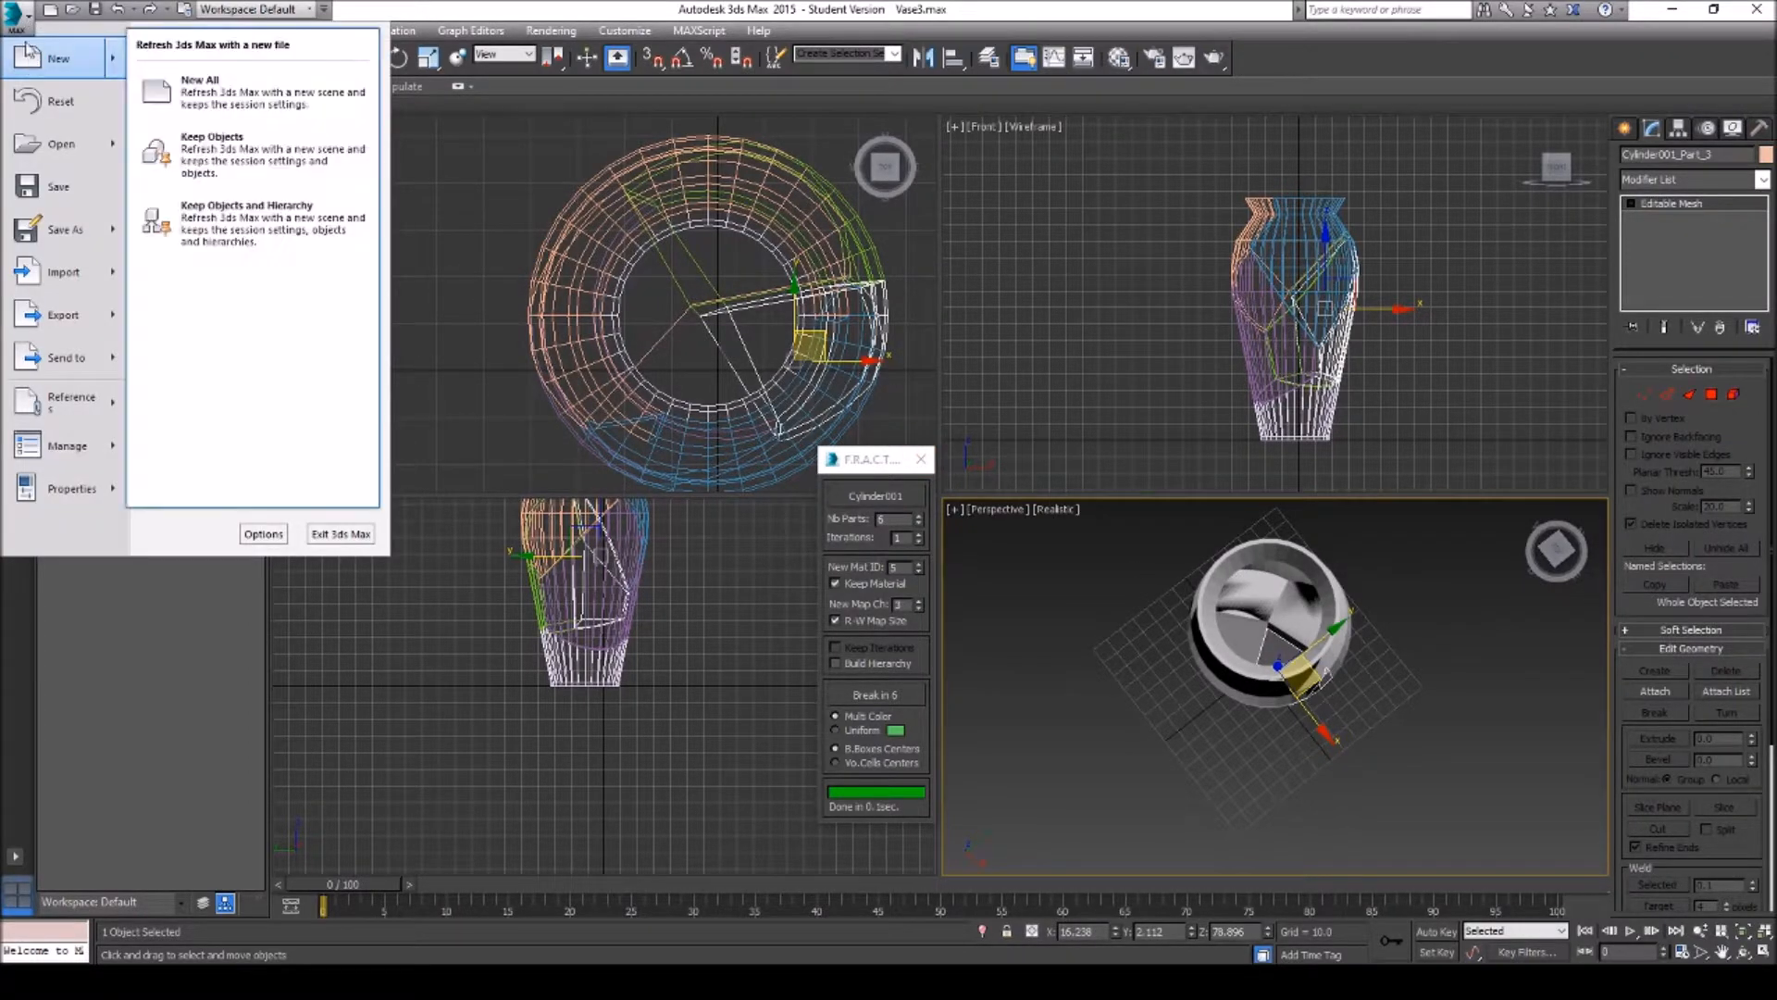
click(1007, 8)
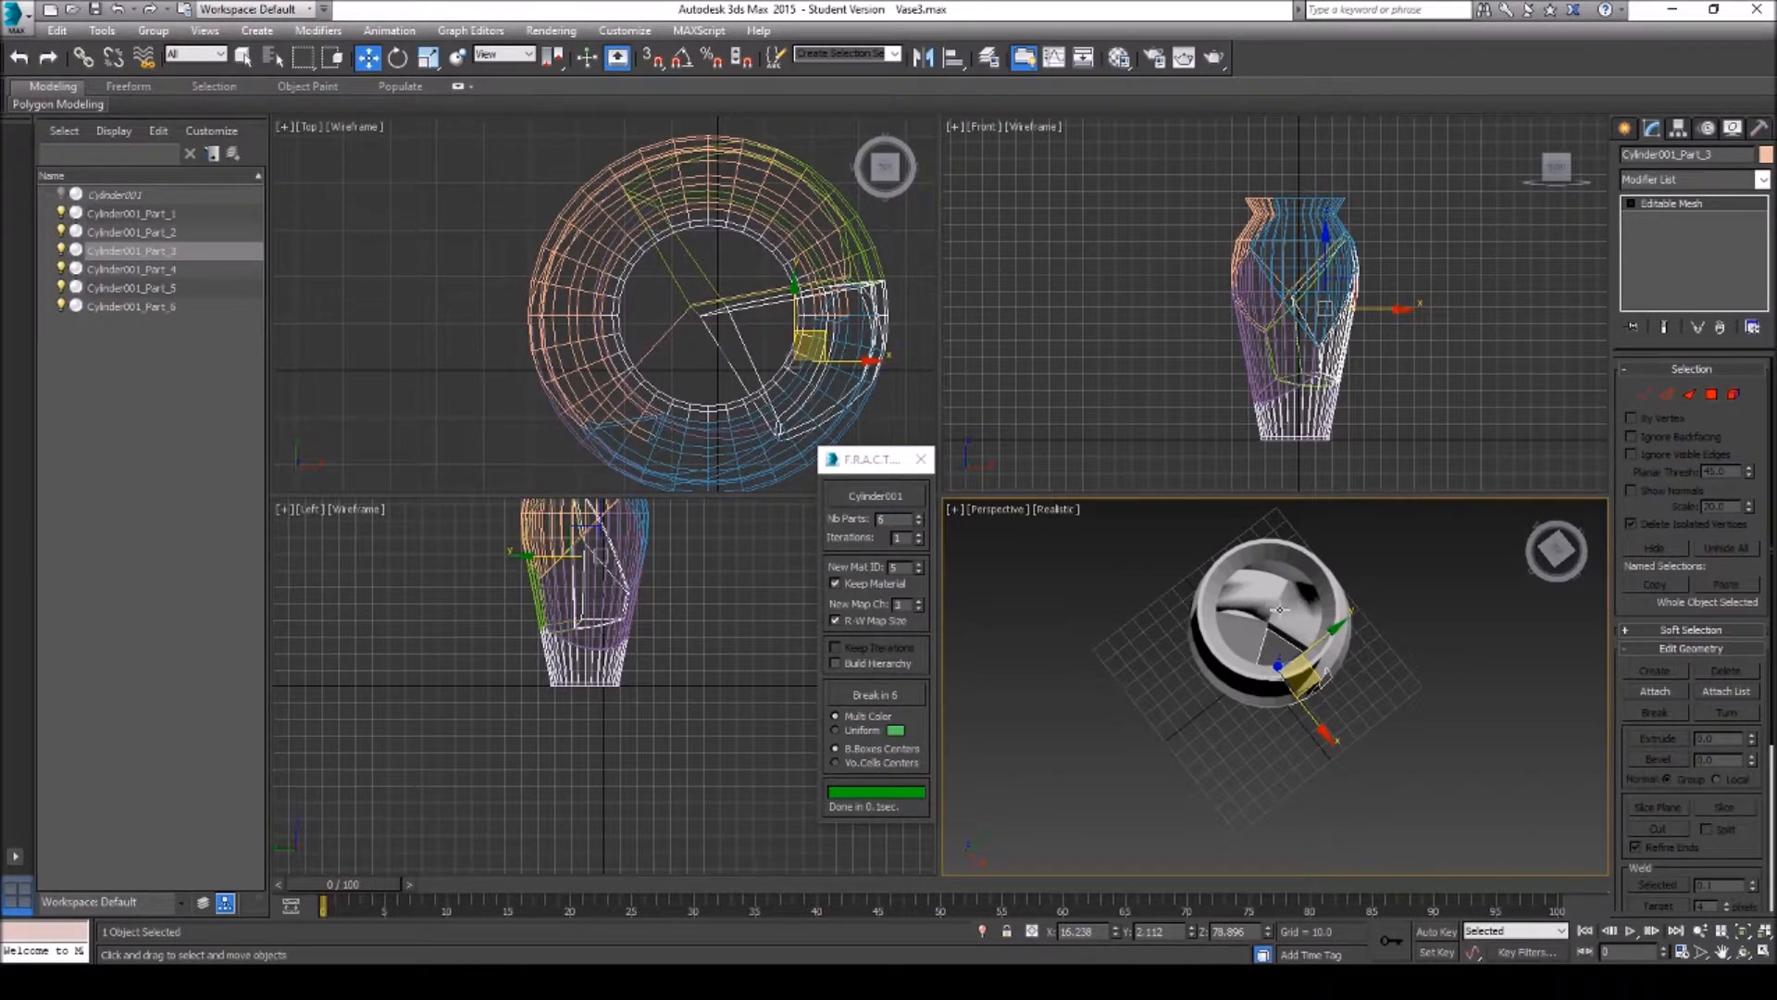
Step: Close the fracture tool and move the piece Cylinder001_Part_3 away from the vase along the X axis
click(920, 460)
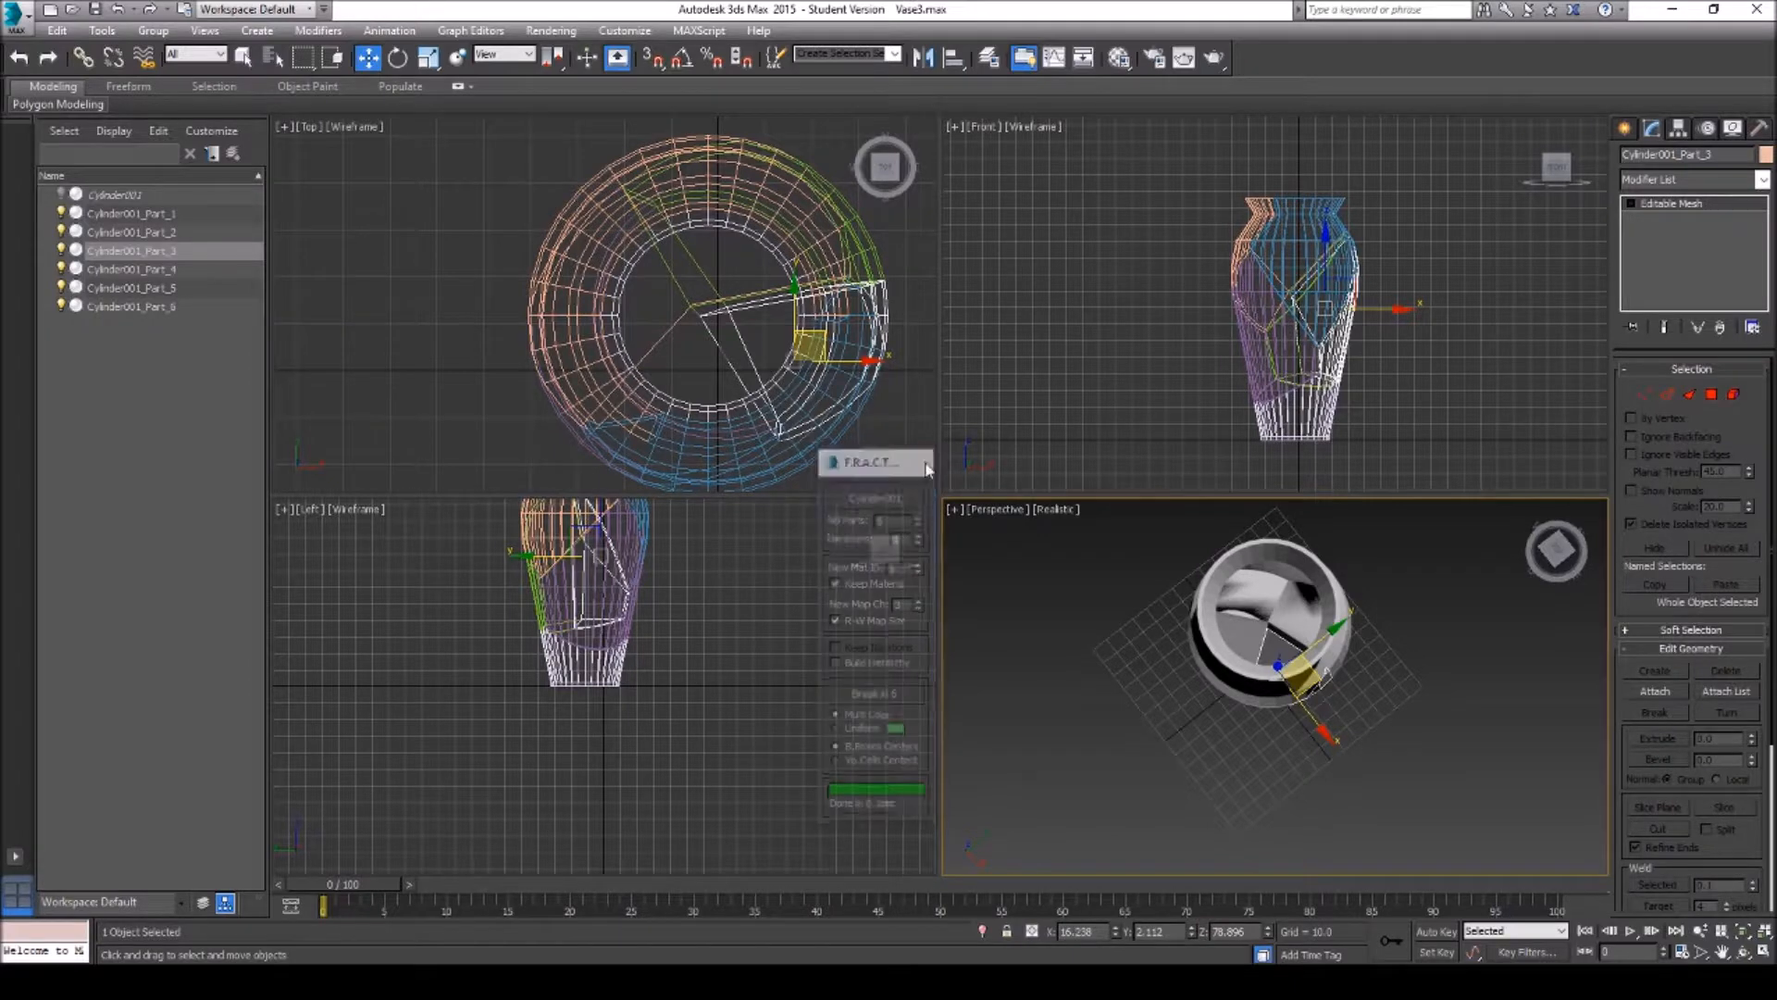
click(1743, 951)
drag(1309, 685, 1366, 608)
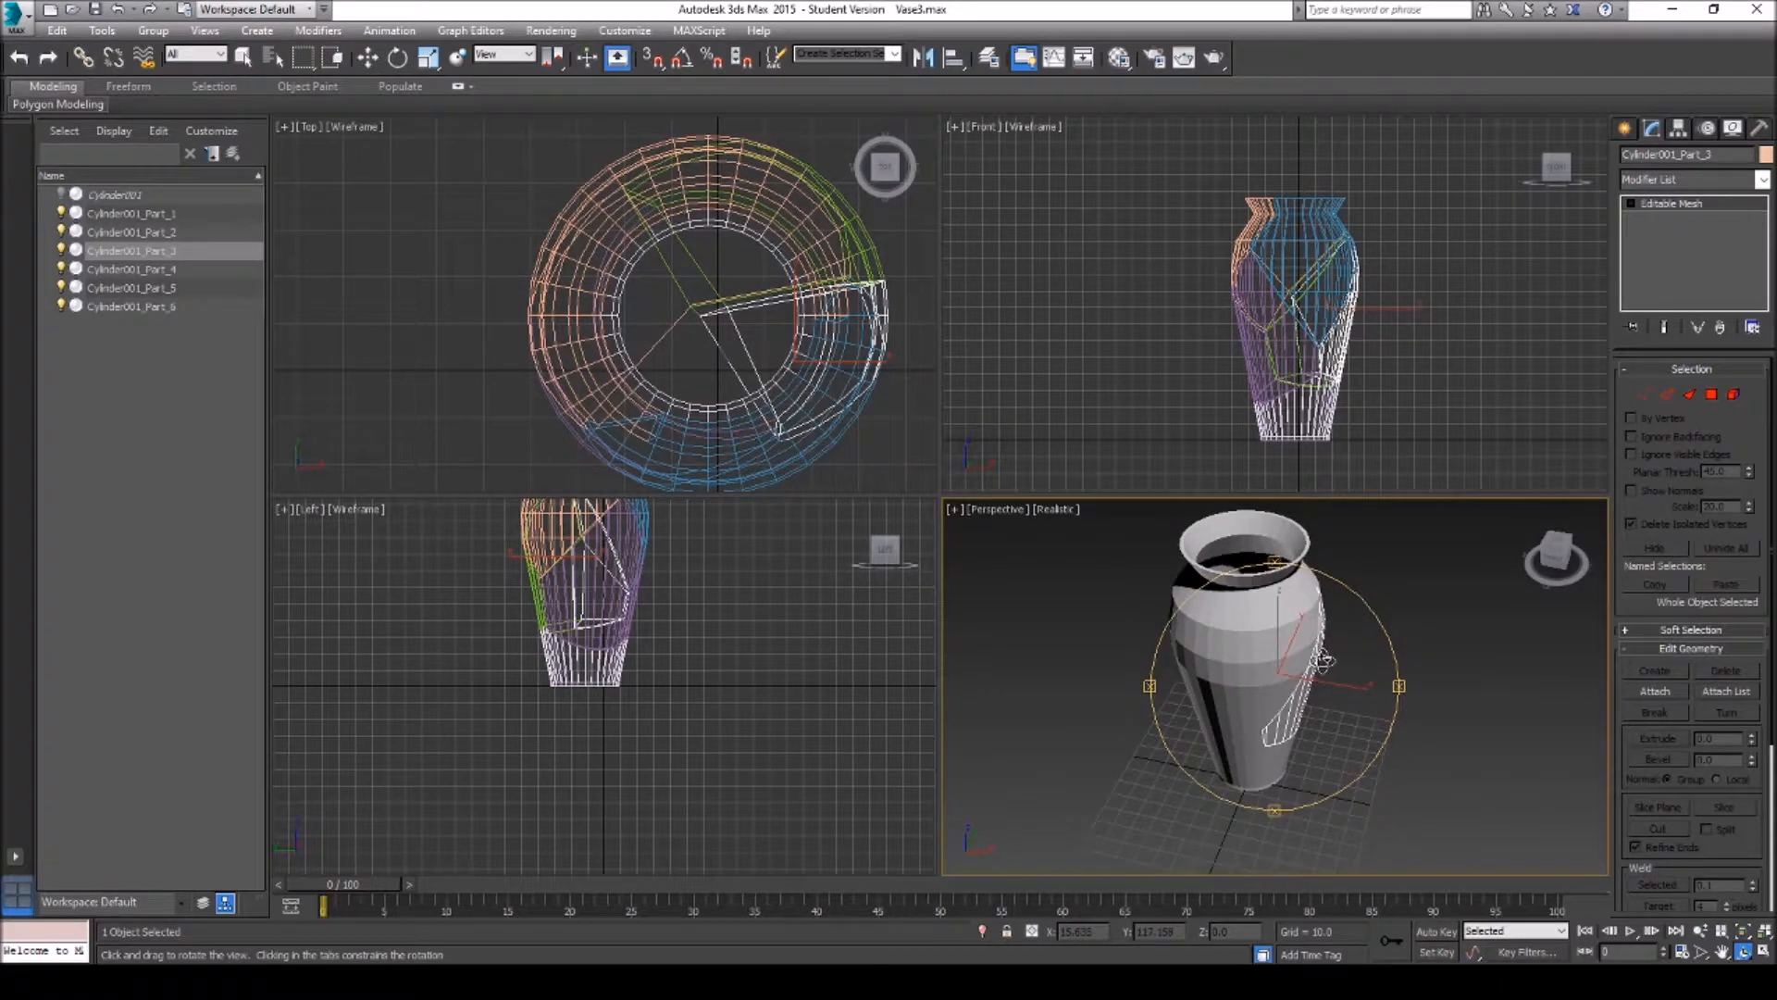
key(w)
drag(1326, 682, 1434, 699)
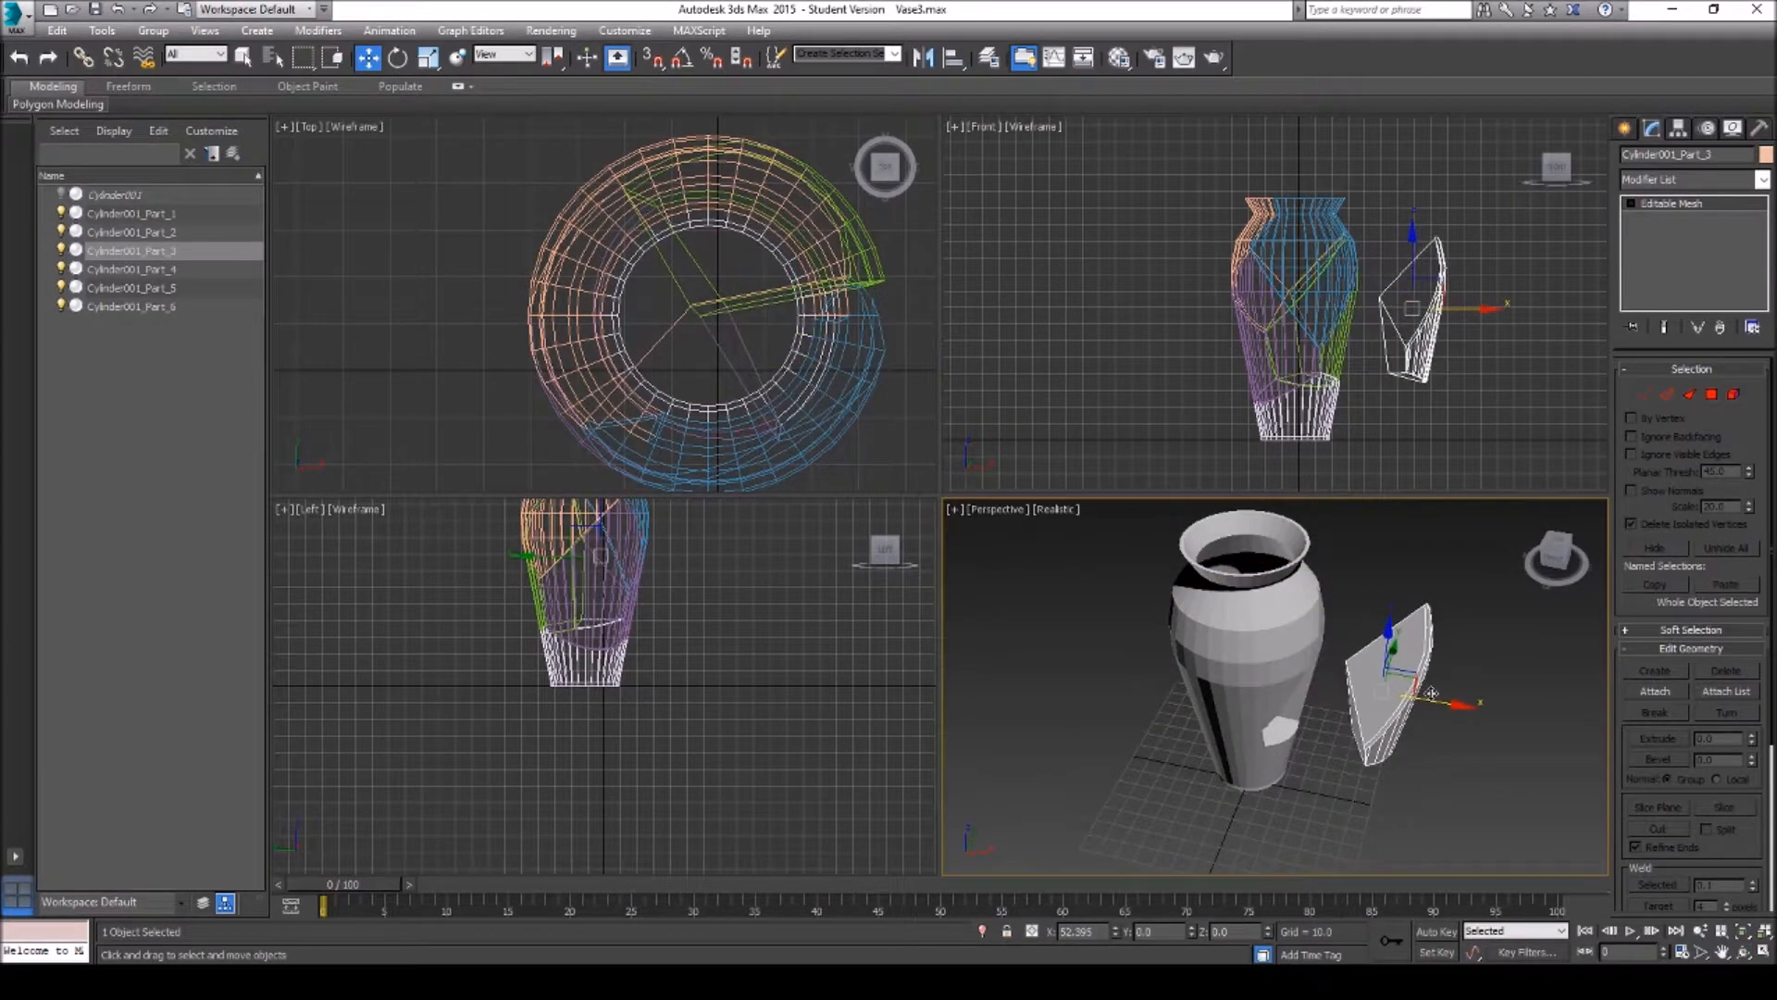
Step: Select the flat inner cut faces of the separated shard in polygon mode and delete them
click(1711, 395)
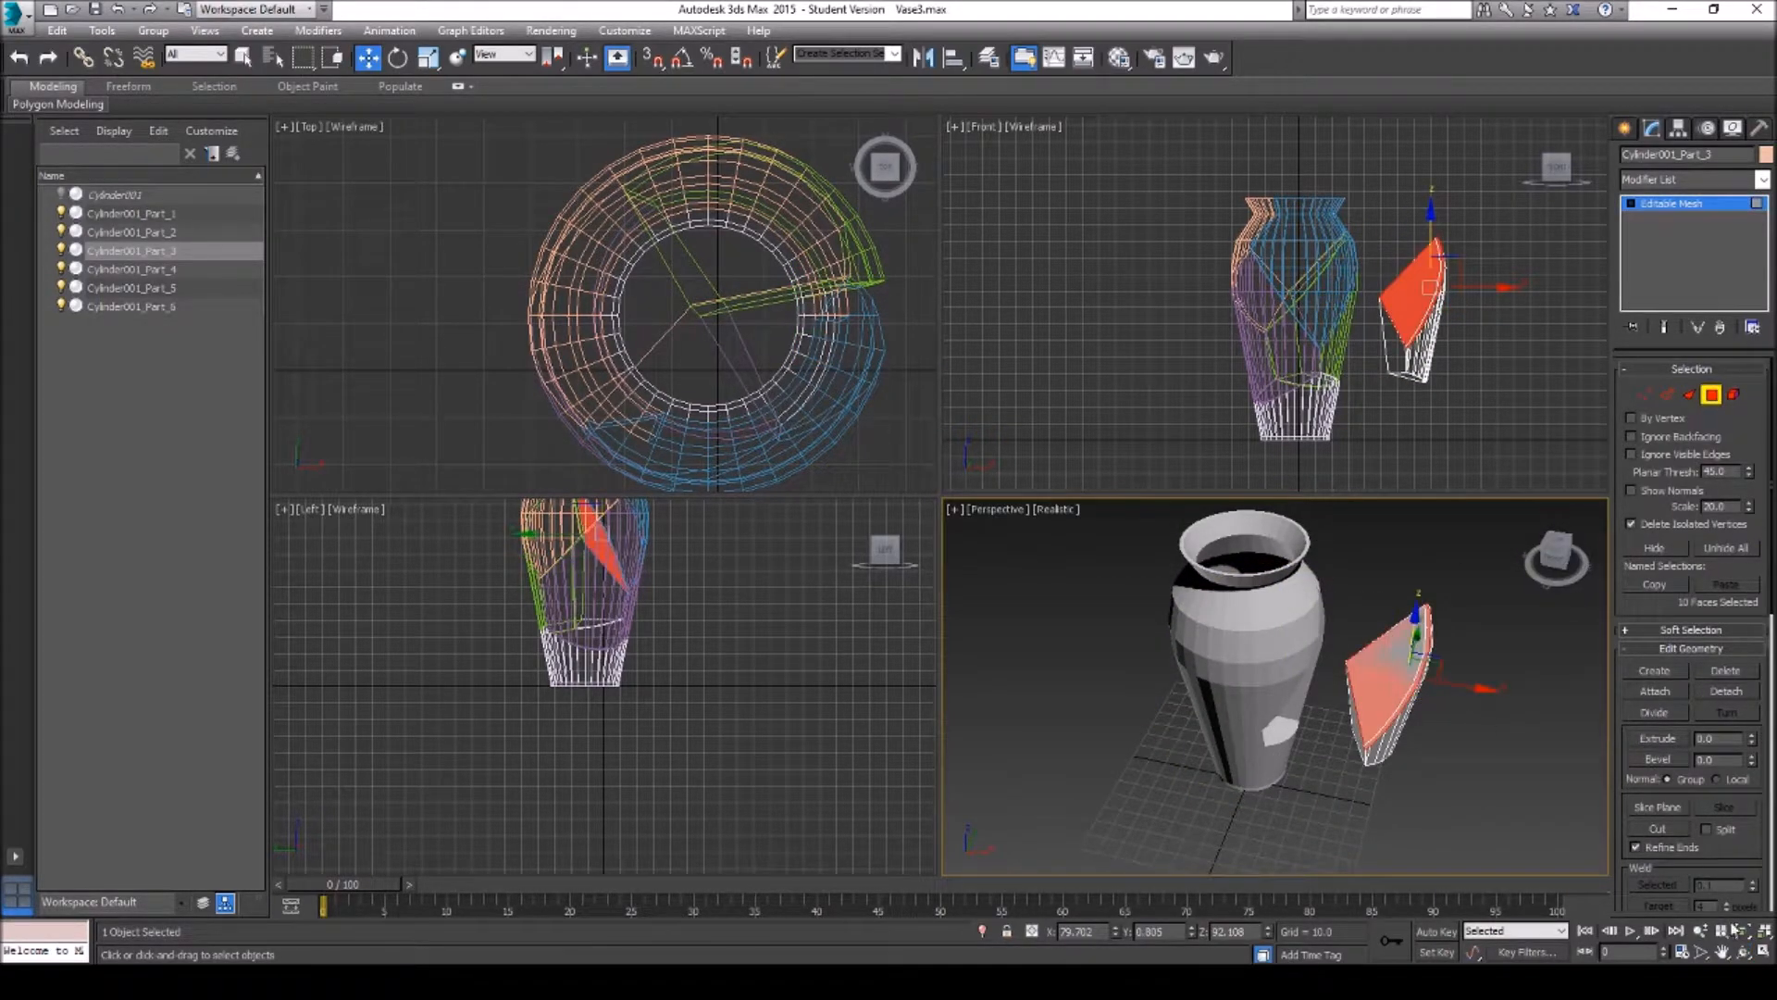
click(1745, 955)
drag(1325, 700, 1337, 651)
right_click(1368, 725)
ctrl+click(1355, 741)
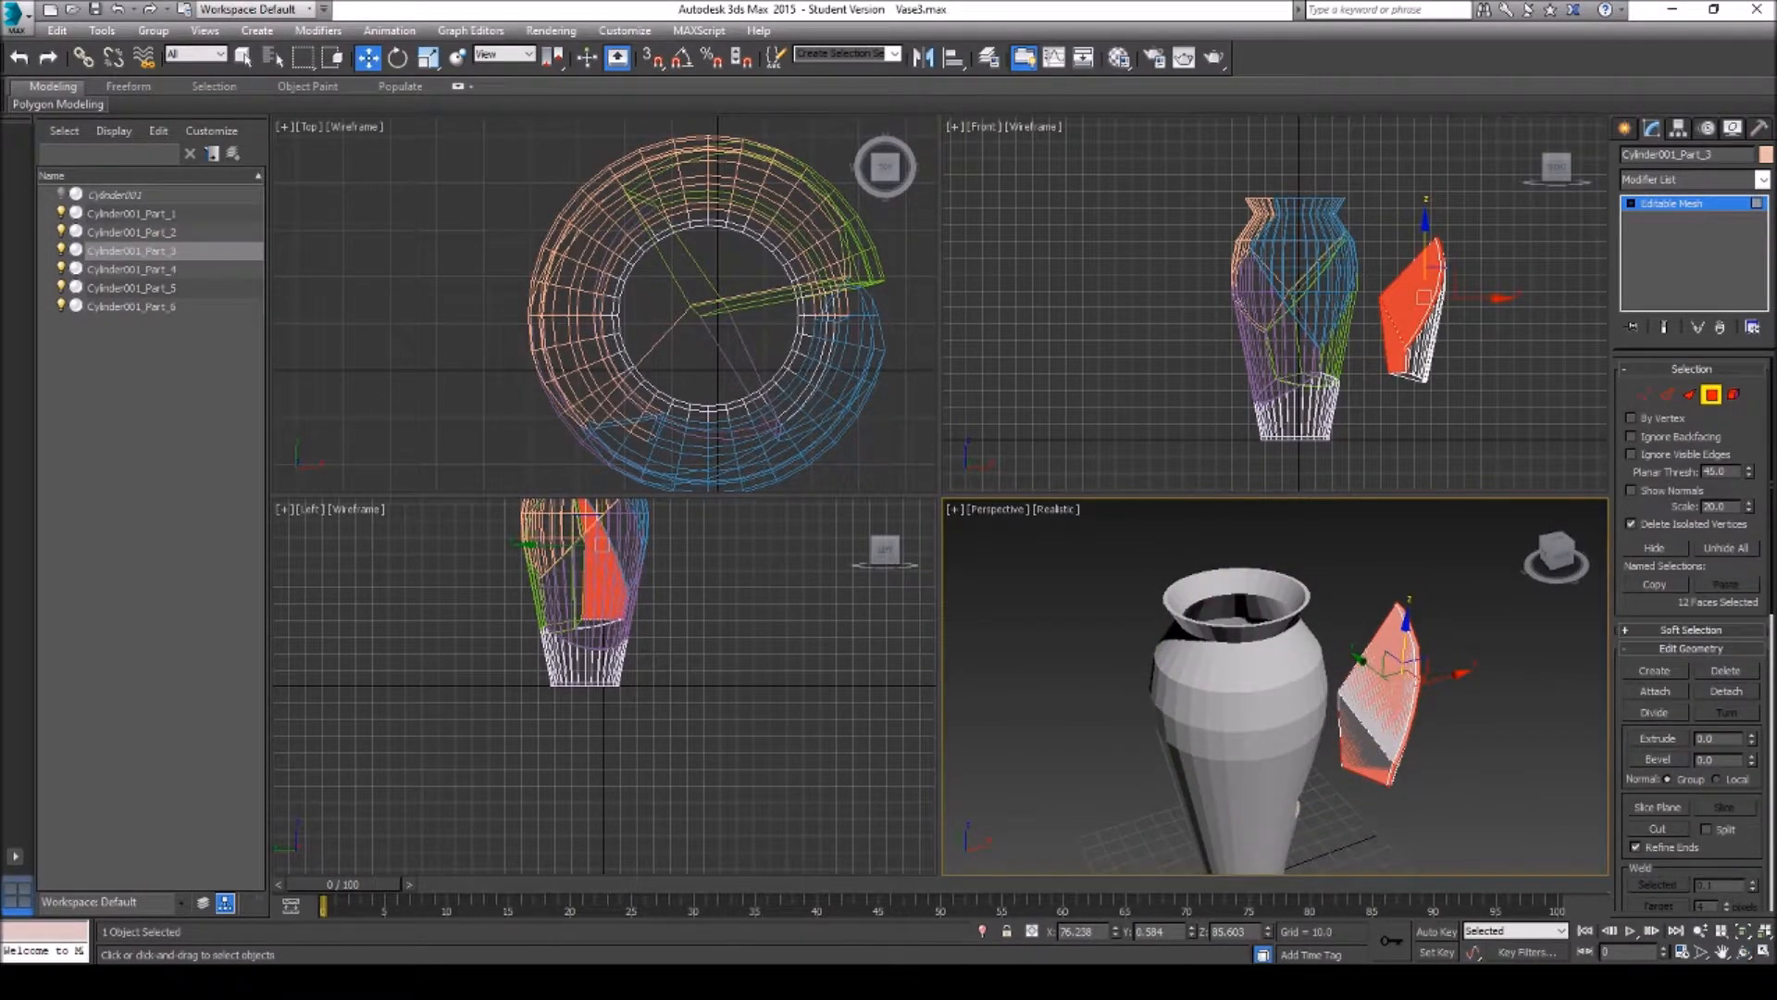
click(1744, 955)
drag(1285, 675, 1491, 658)
right_click(1491, 658)
key(Delete)
Step: Select the remaining interior cut faces on the shard's other side and delete them
click(1407, 709)
click(1744, 953)
drag(1342, 705, 1367, 724)
right_click(1367, 724)
ctrl+click(1364, 717)
ctrl+click(1340, 763)
key(Delete)
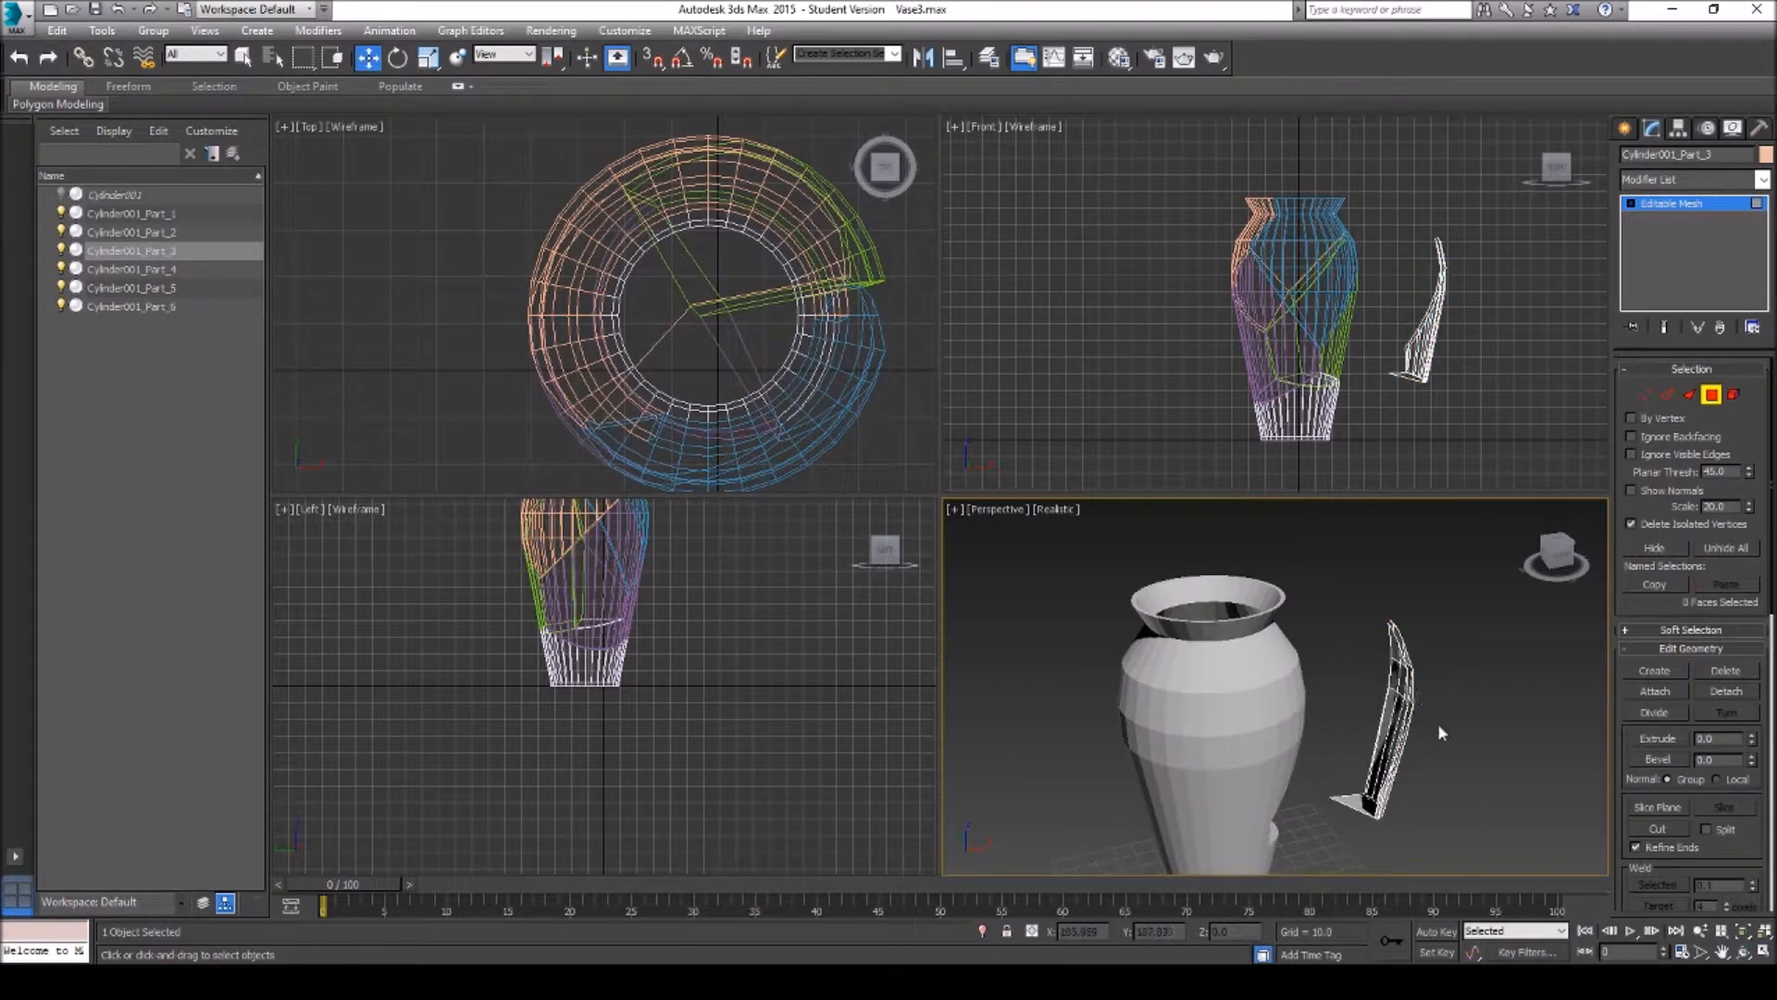
Step: Delete the leftover triangular face projecting inward from the shard's lower end
scroll(1439, 733, up, 4)
click(1723, 954)
drag(1443, 806, 1504, 728)
right_click(1501, 729)
click(1379, 765)
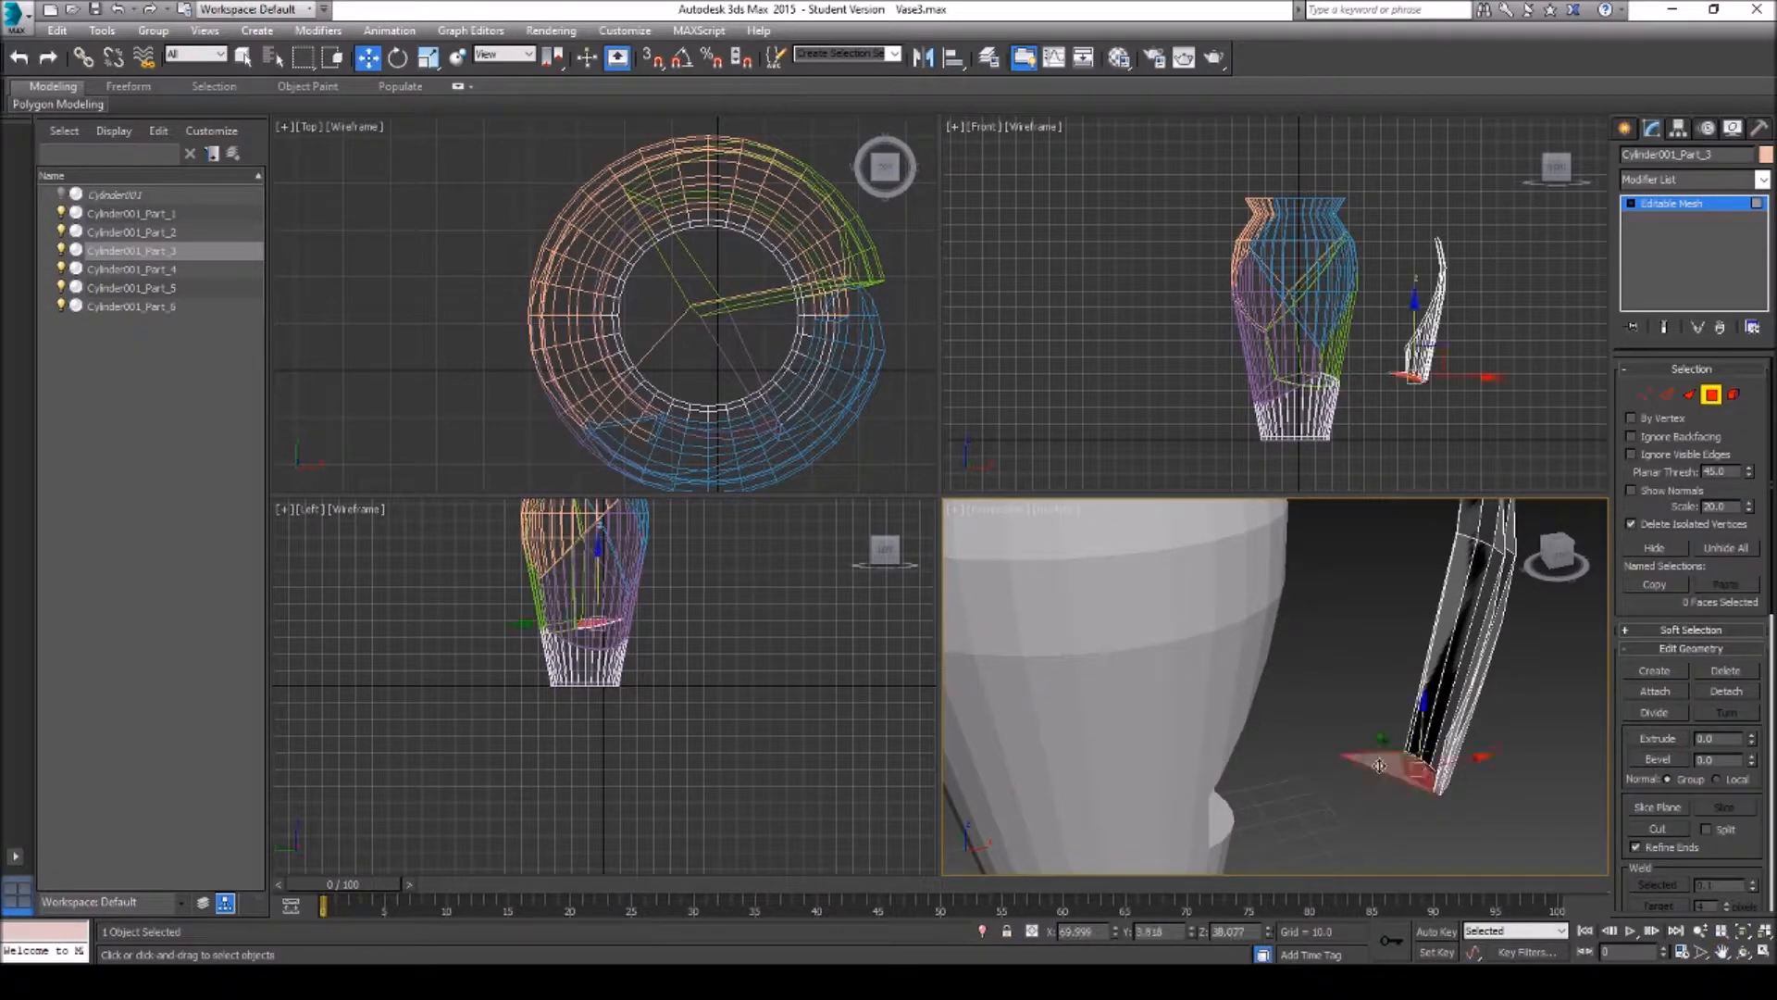
key(Delete)
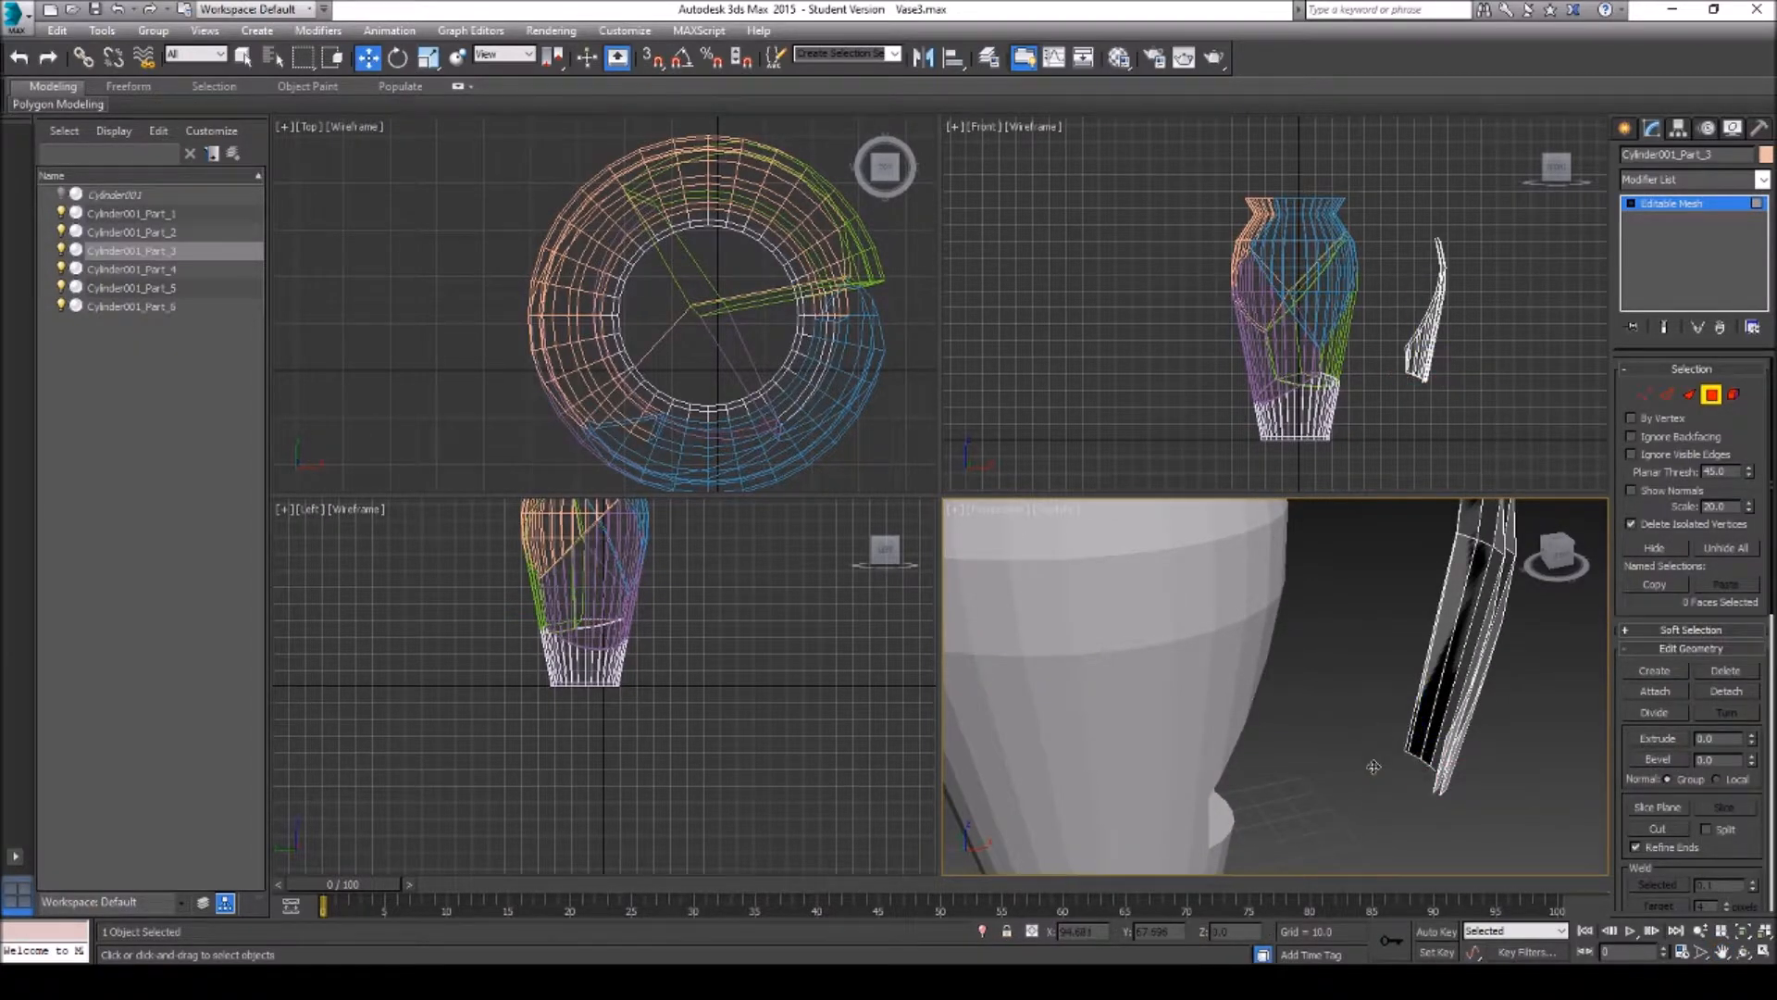
click(1666, 396)
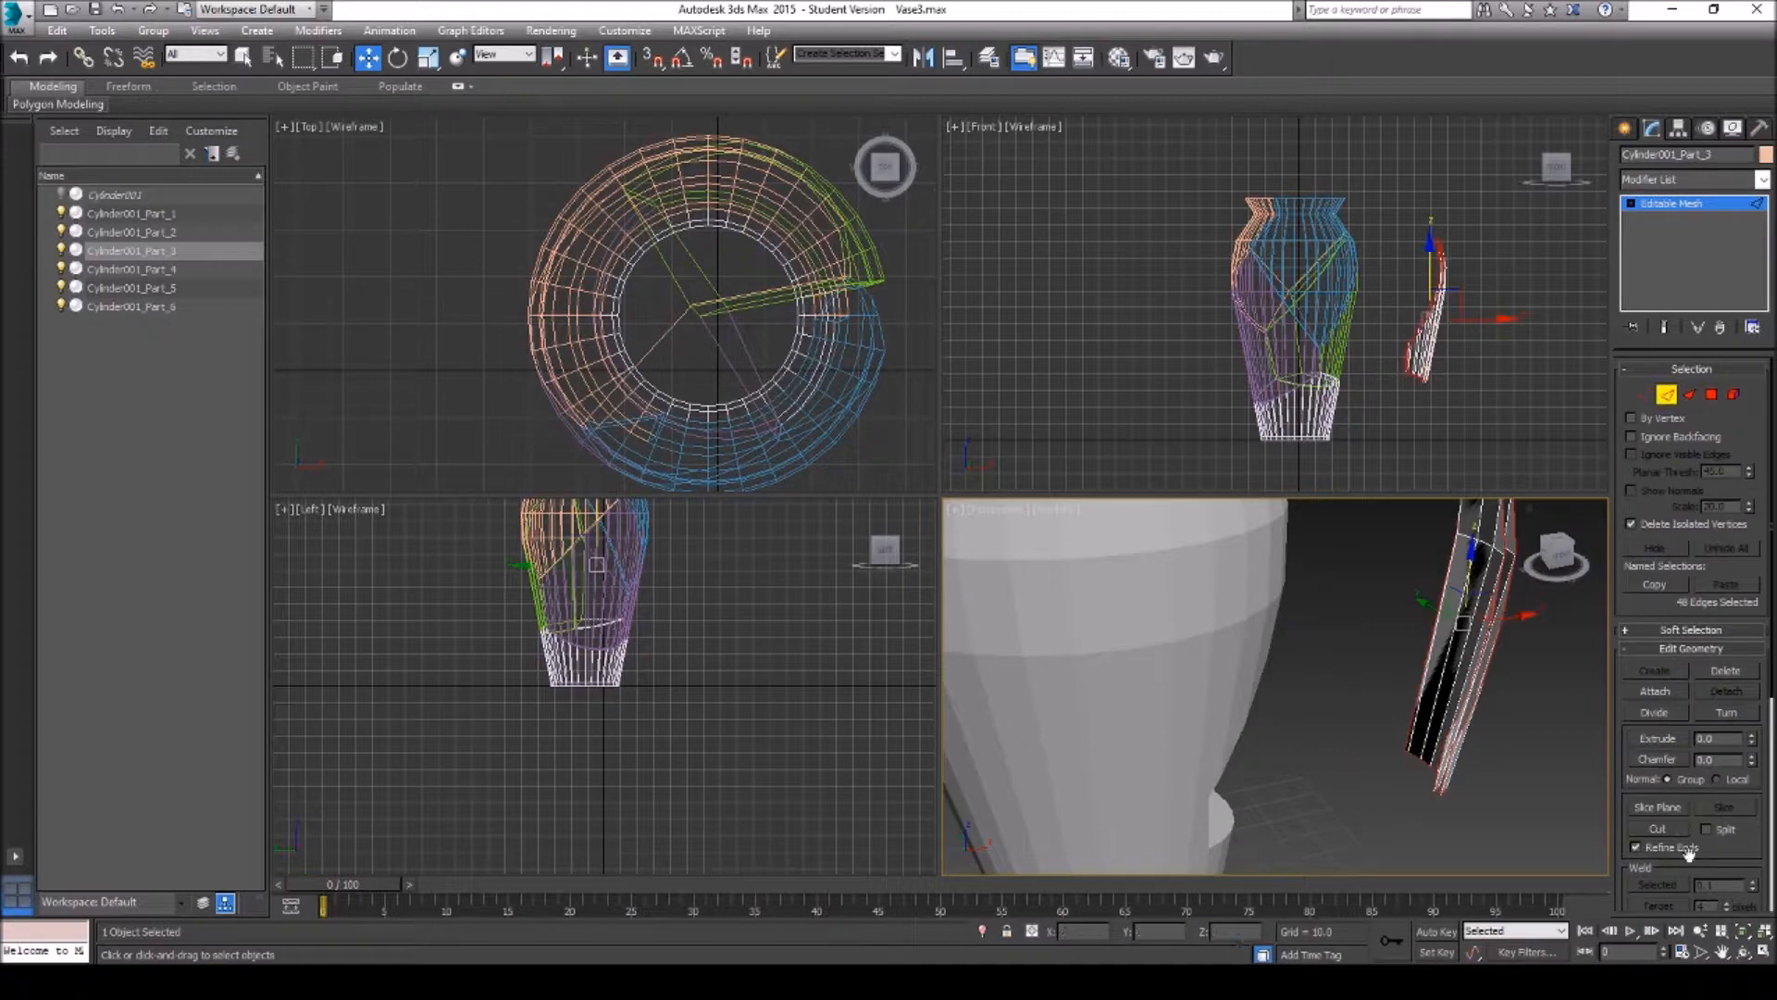
click(1720, 953)
drag(1523, 714, 1369, 666)
click(1744, 951)
drag(1314, 689, 1270, 711)
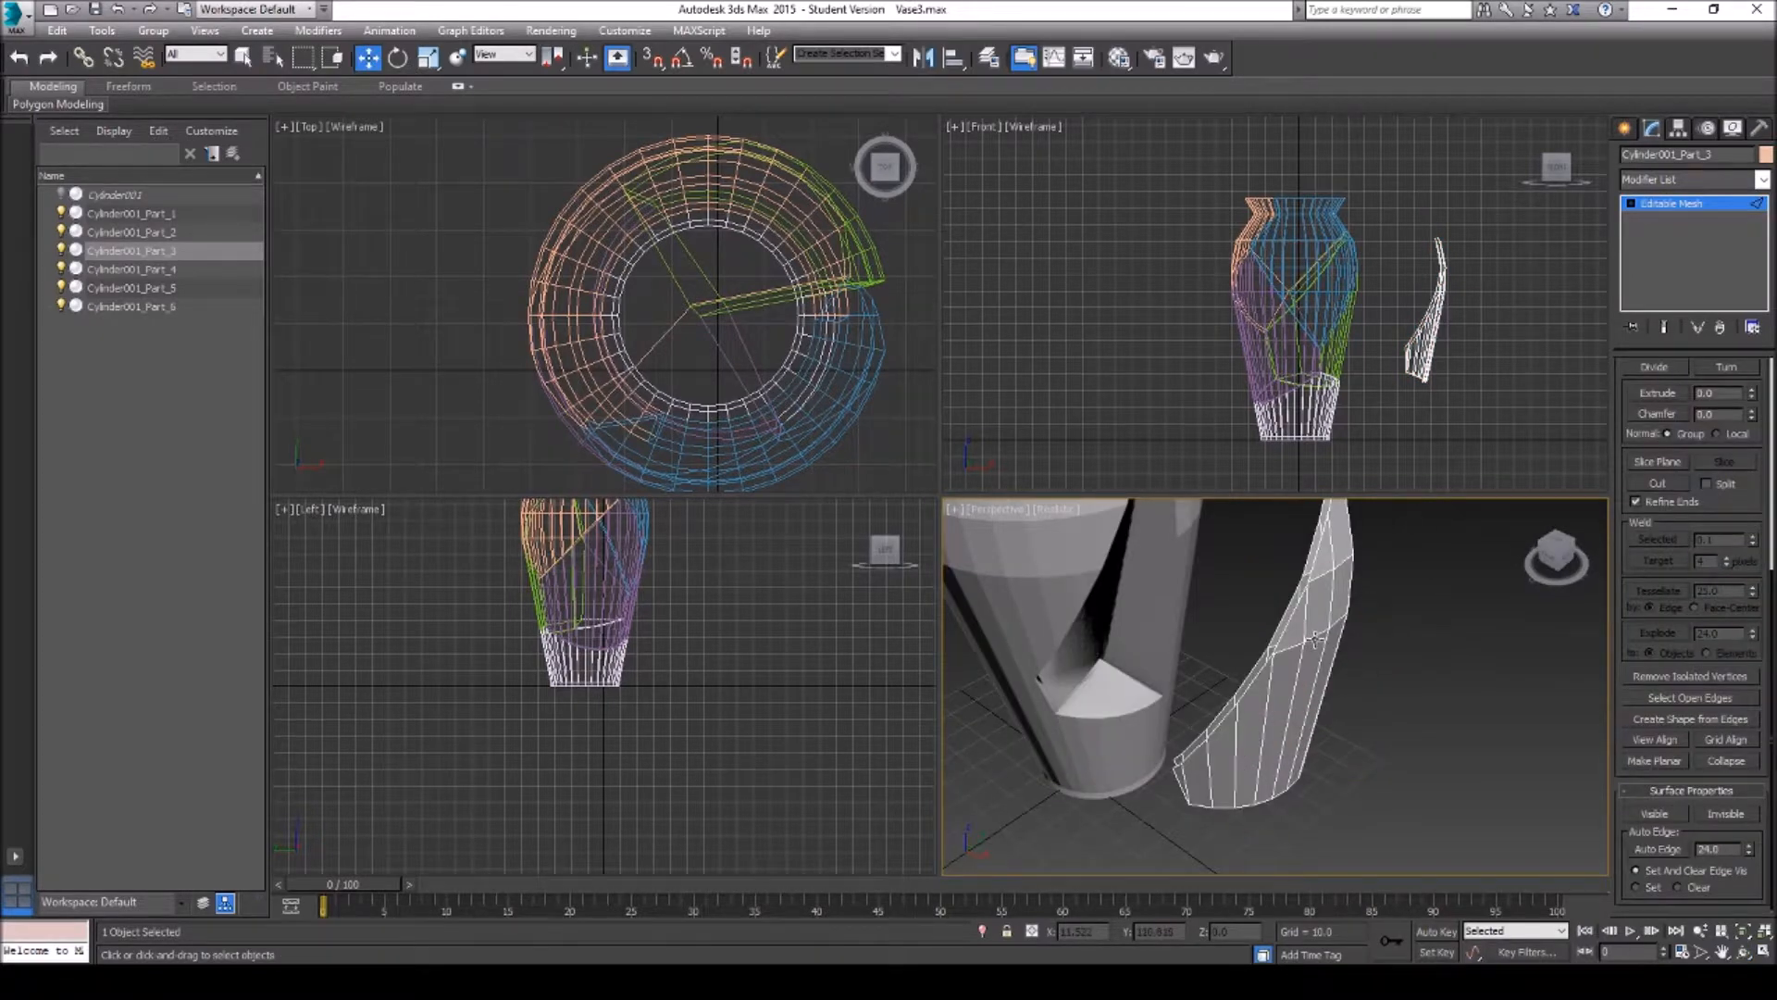
right_click(1461, 624)
click(1406, 872)
click(1624, 131)
Step: Convert the separated shard to an Editable Poly
right_click(1313, 613)
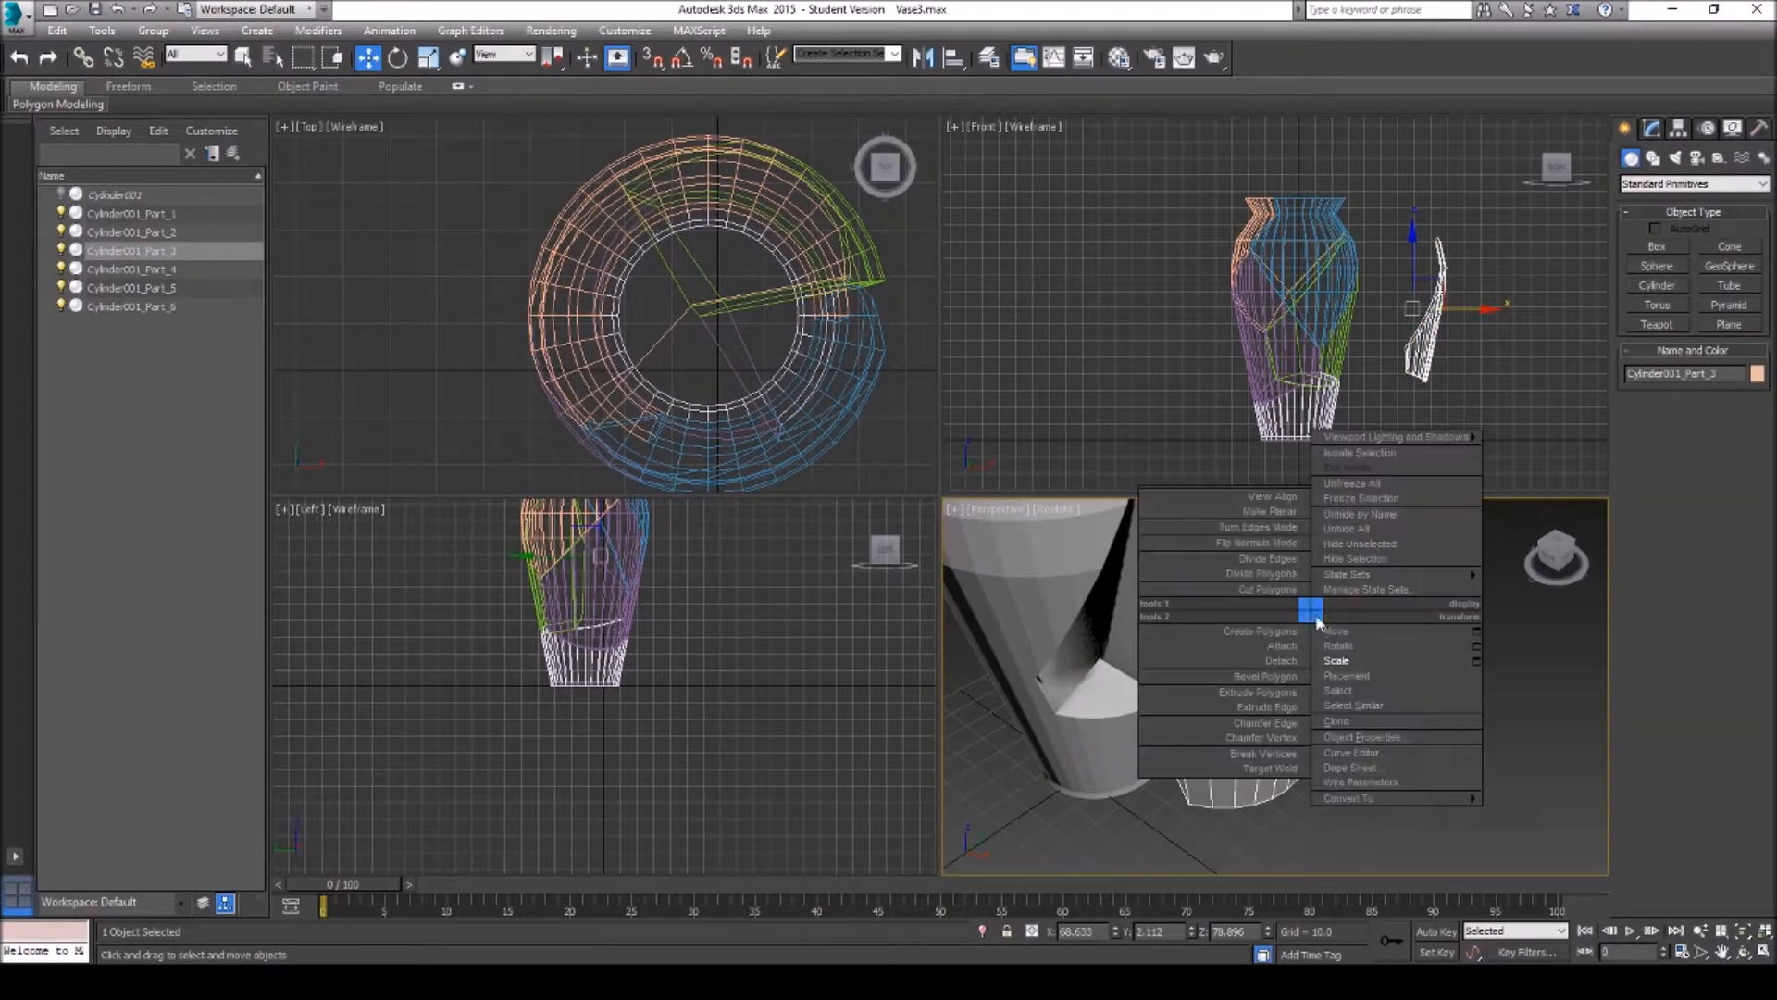
mouse_move(1381, 808)
click(1520, 810)
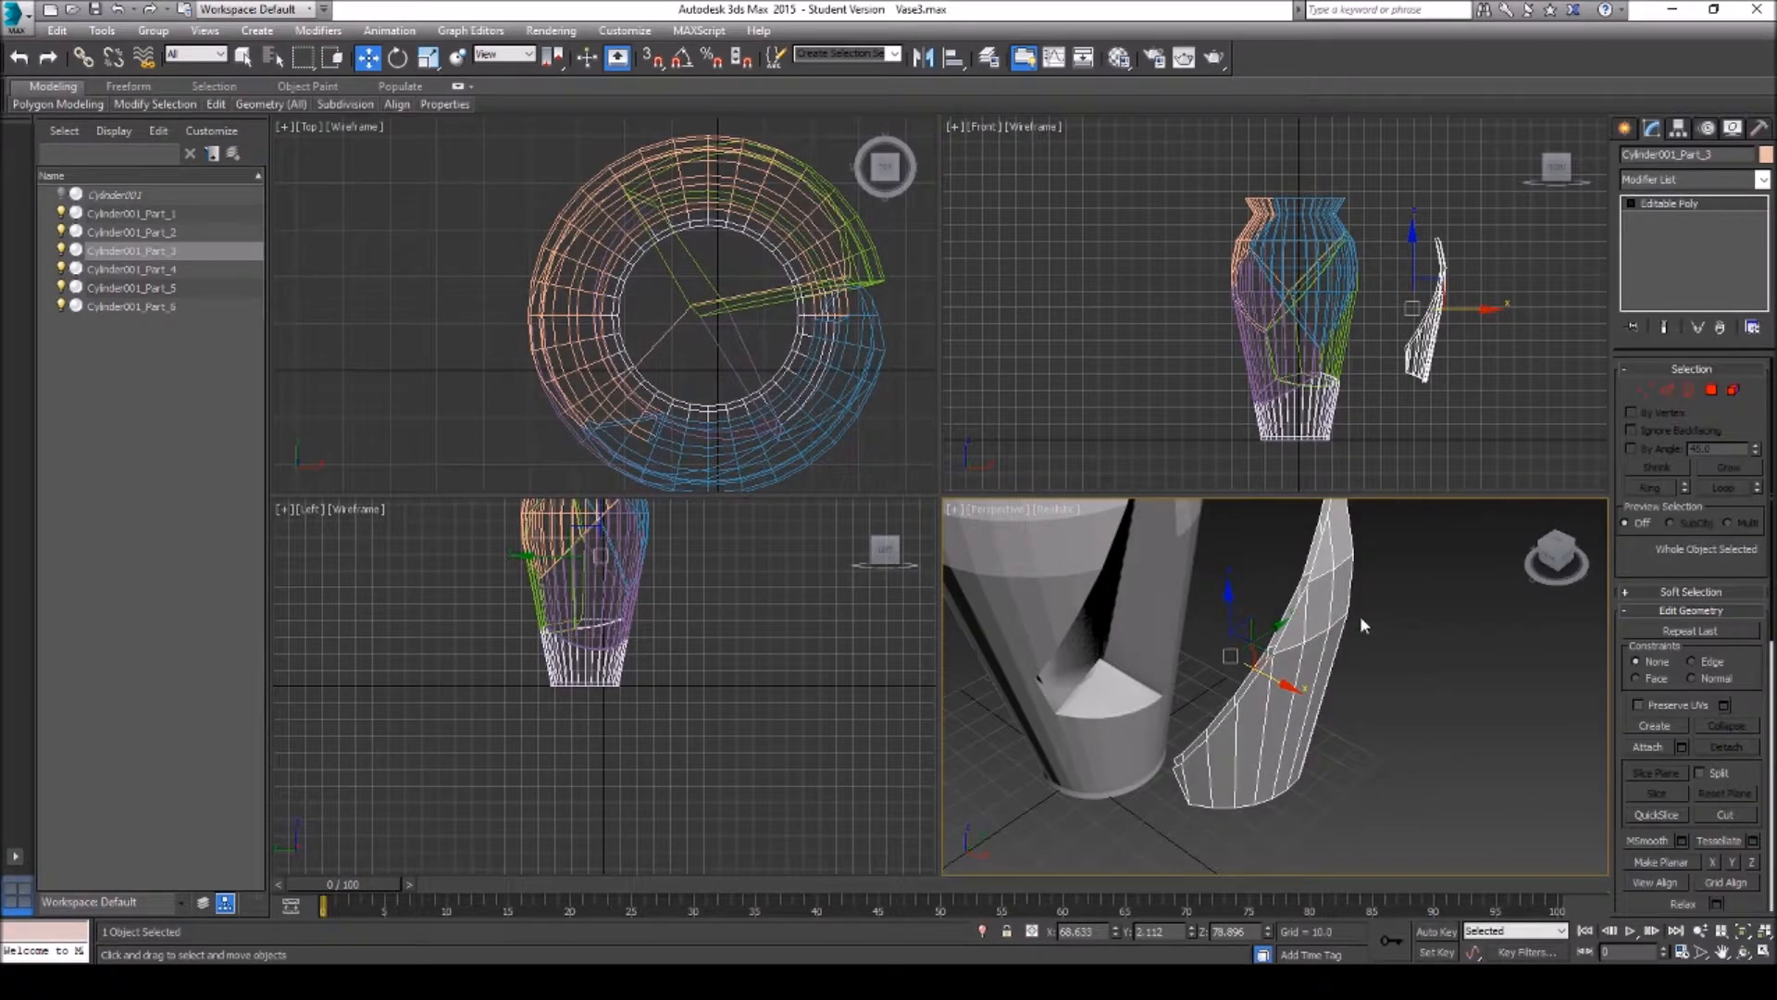
Step: Select two opposing inner and outer border edges on the shard's upper cut side and bridge them
click(1668, 390)
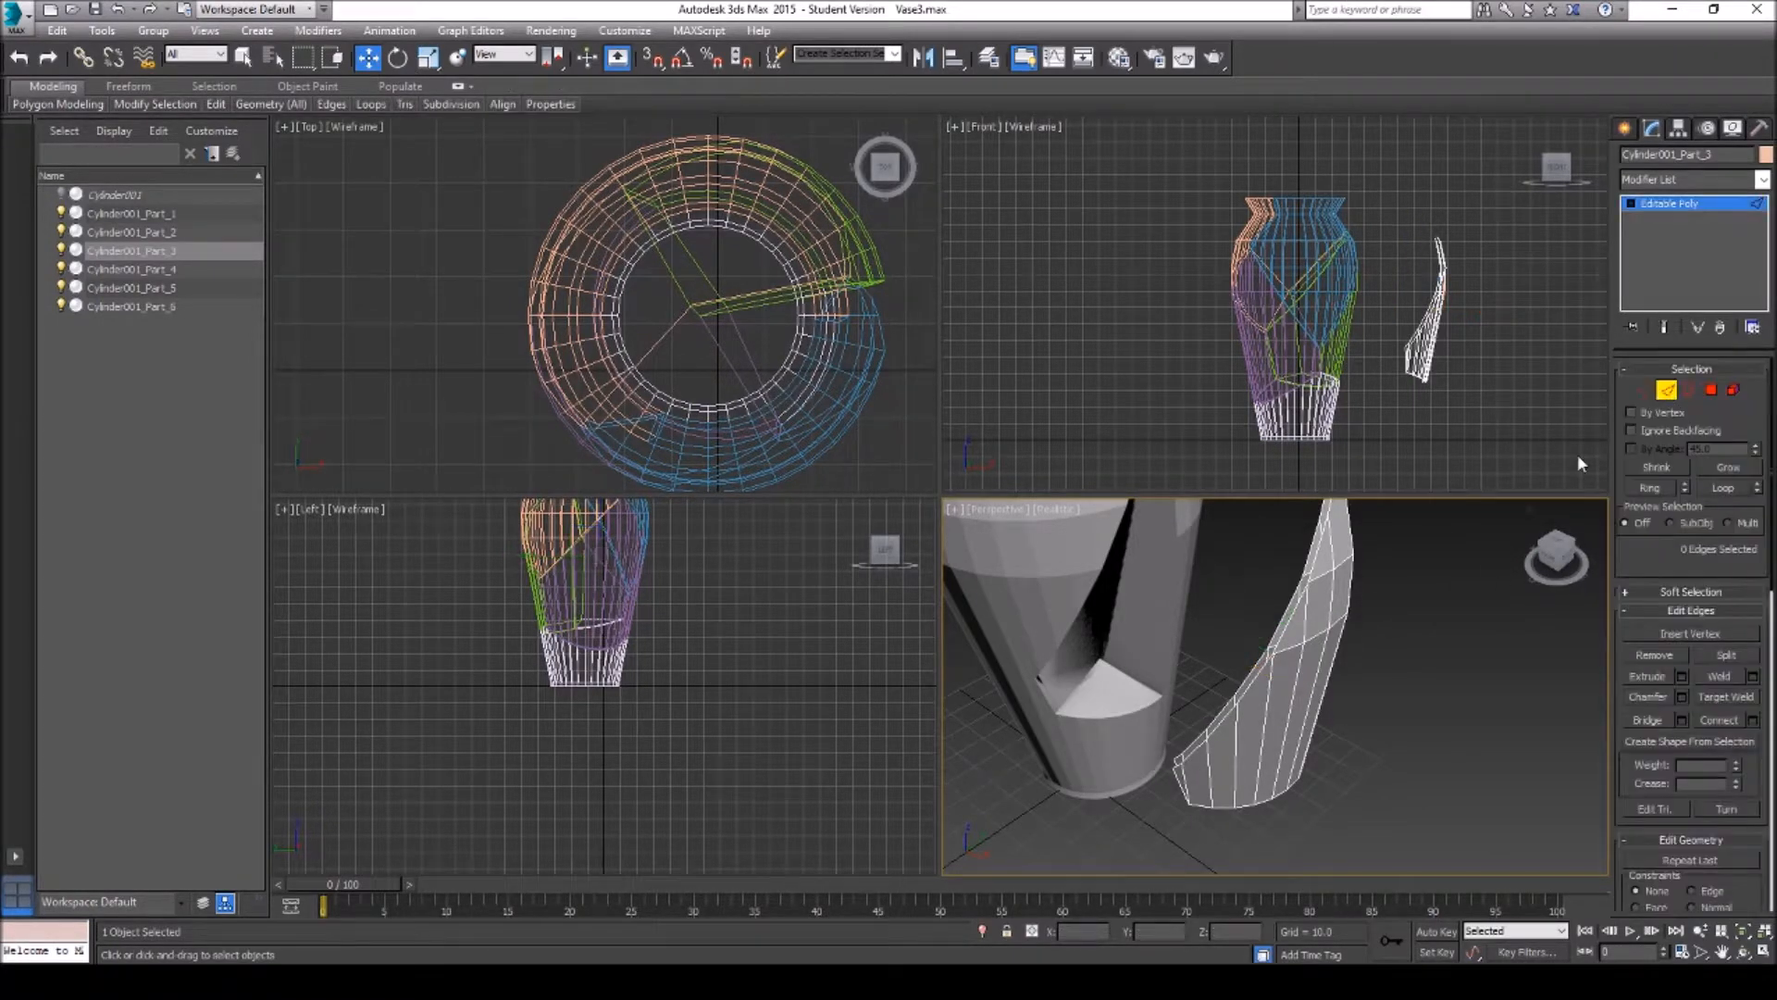
click(1277, 629)
ctrl+click(1283, 629)
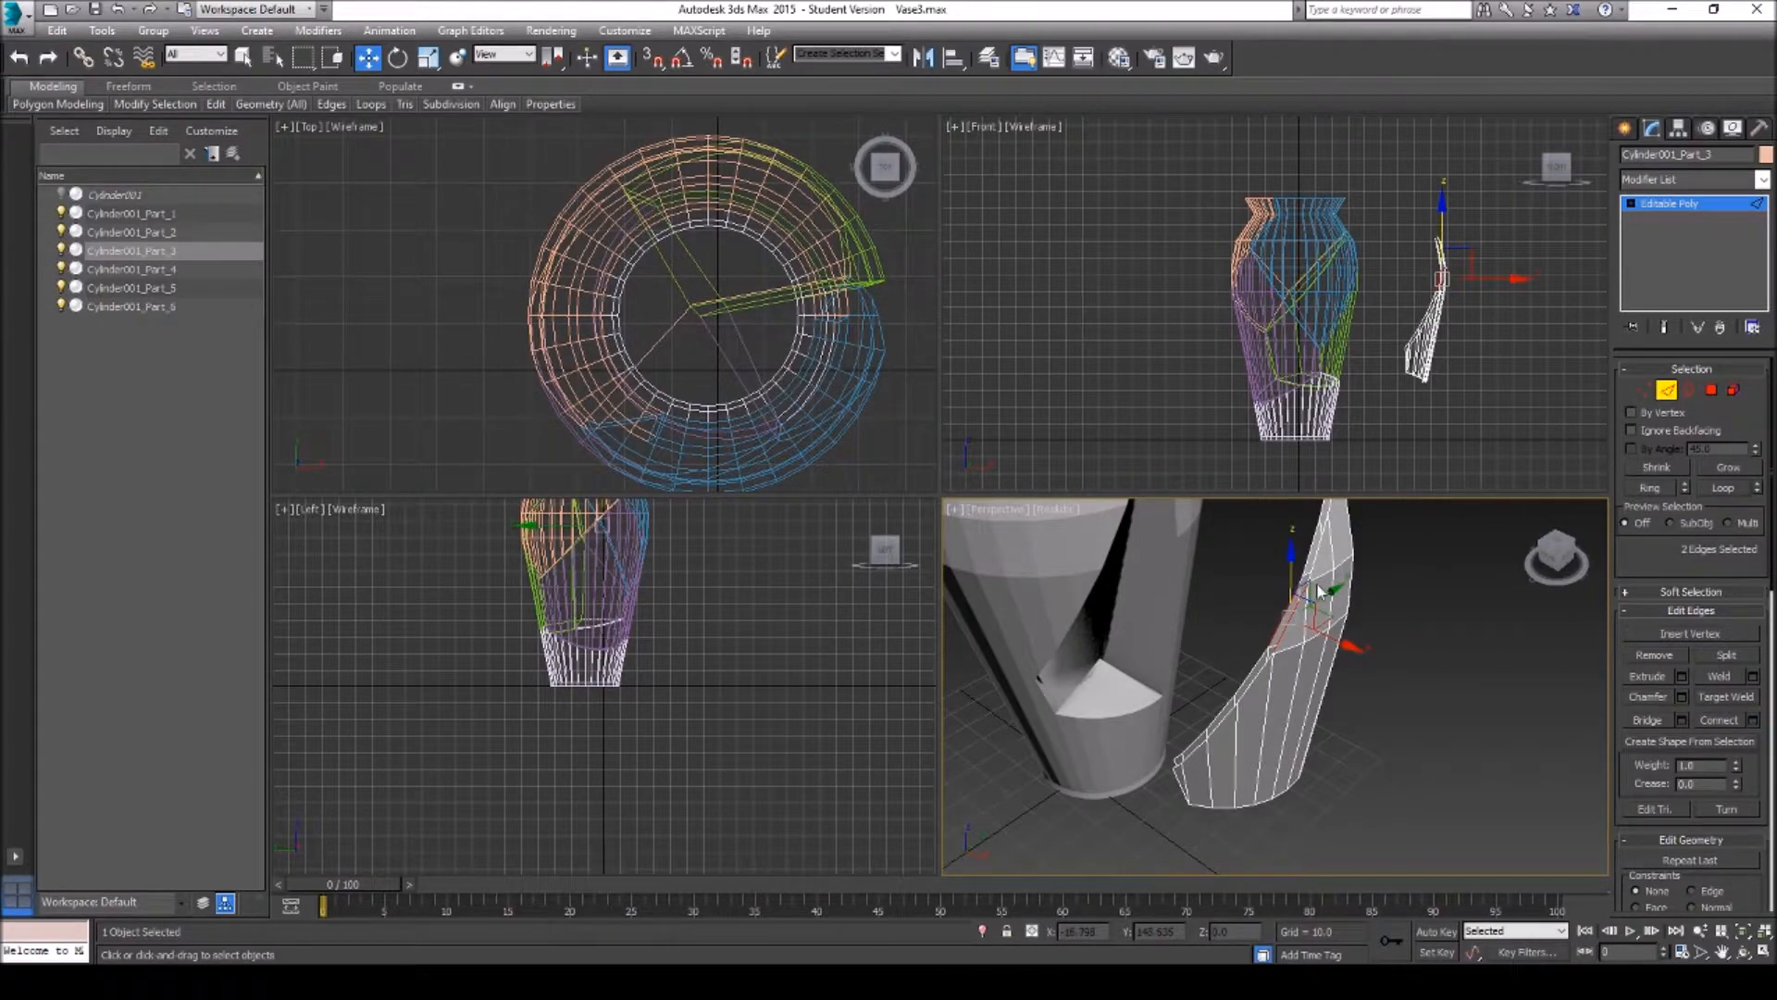
click(1644, 719)
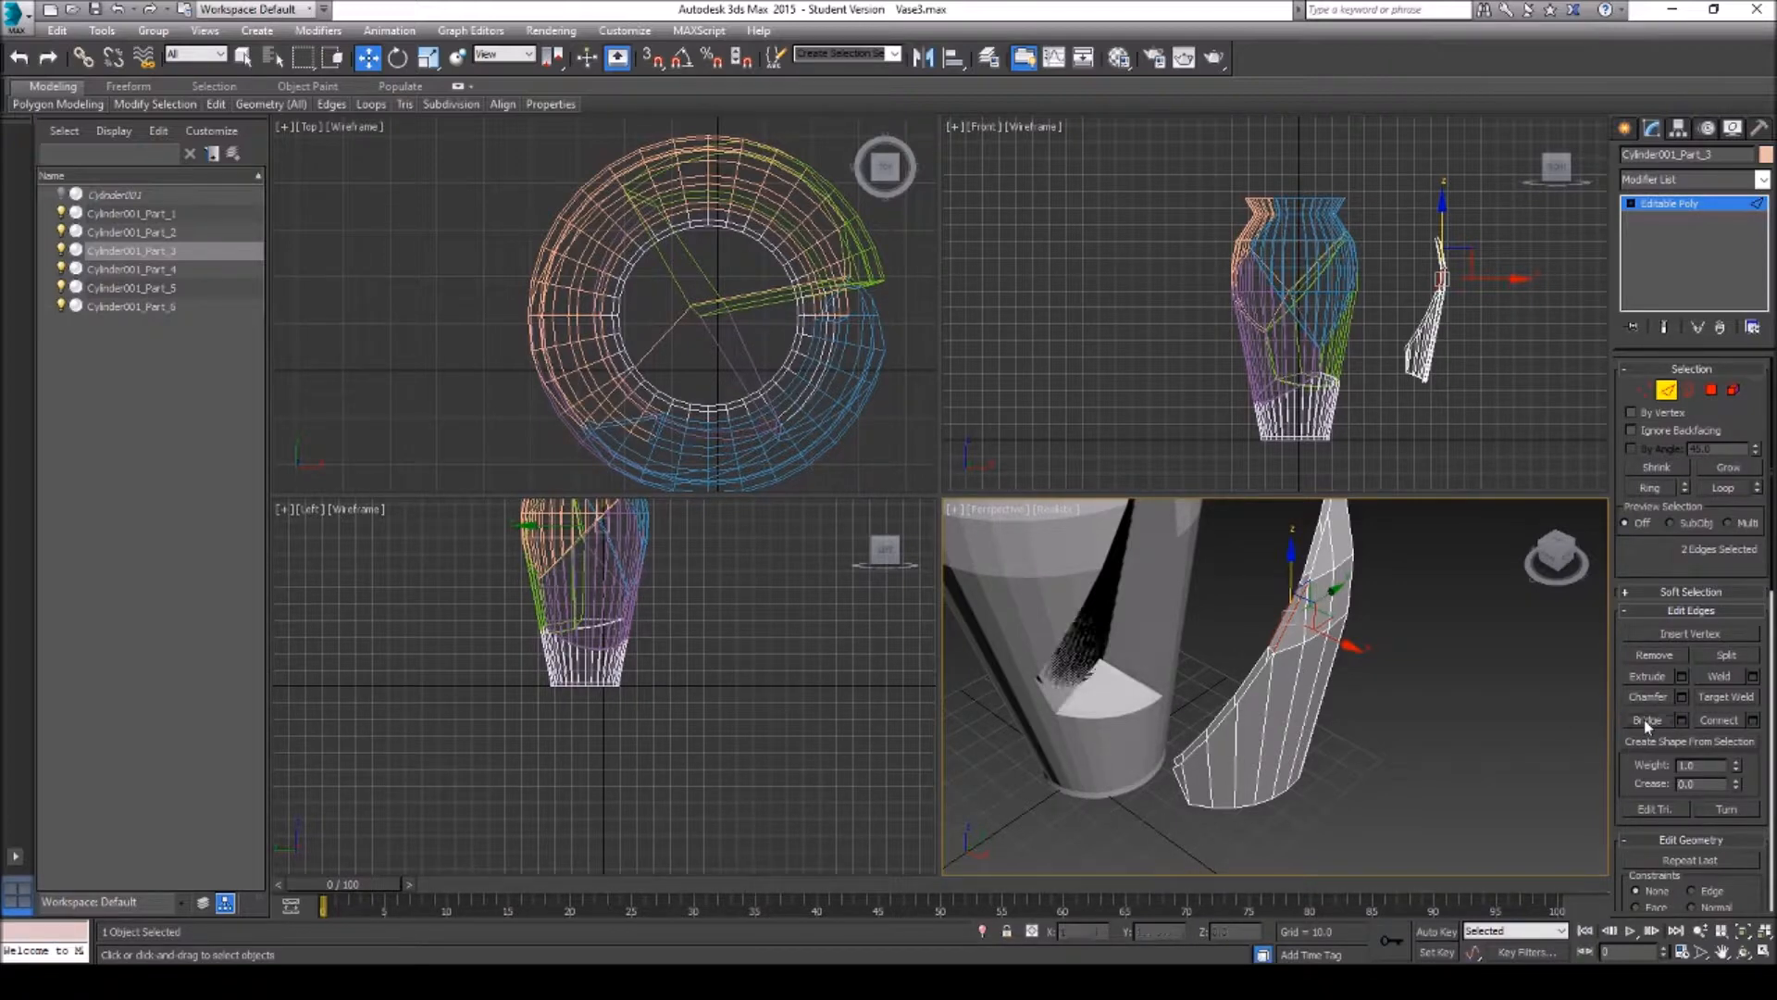
Step: Bridge two further pairs of opposing inner and outer border edges, working down the shard's cut side
click(1257, 668)
ctrl+click(1259, 676)
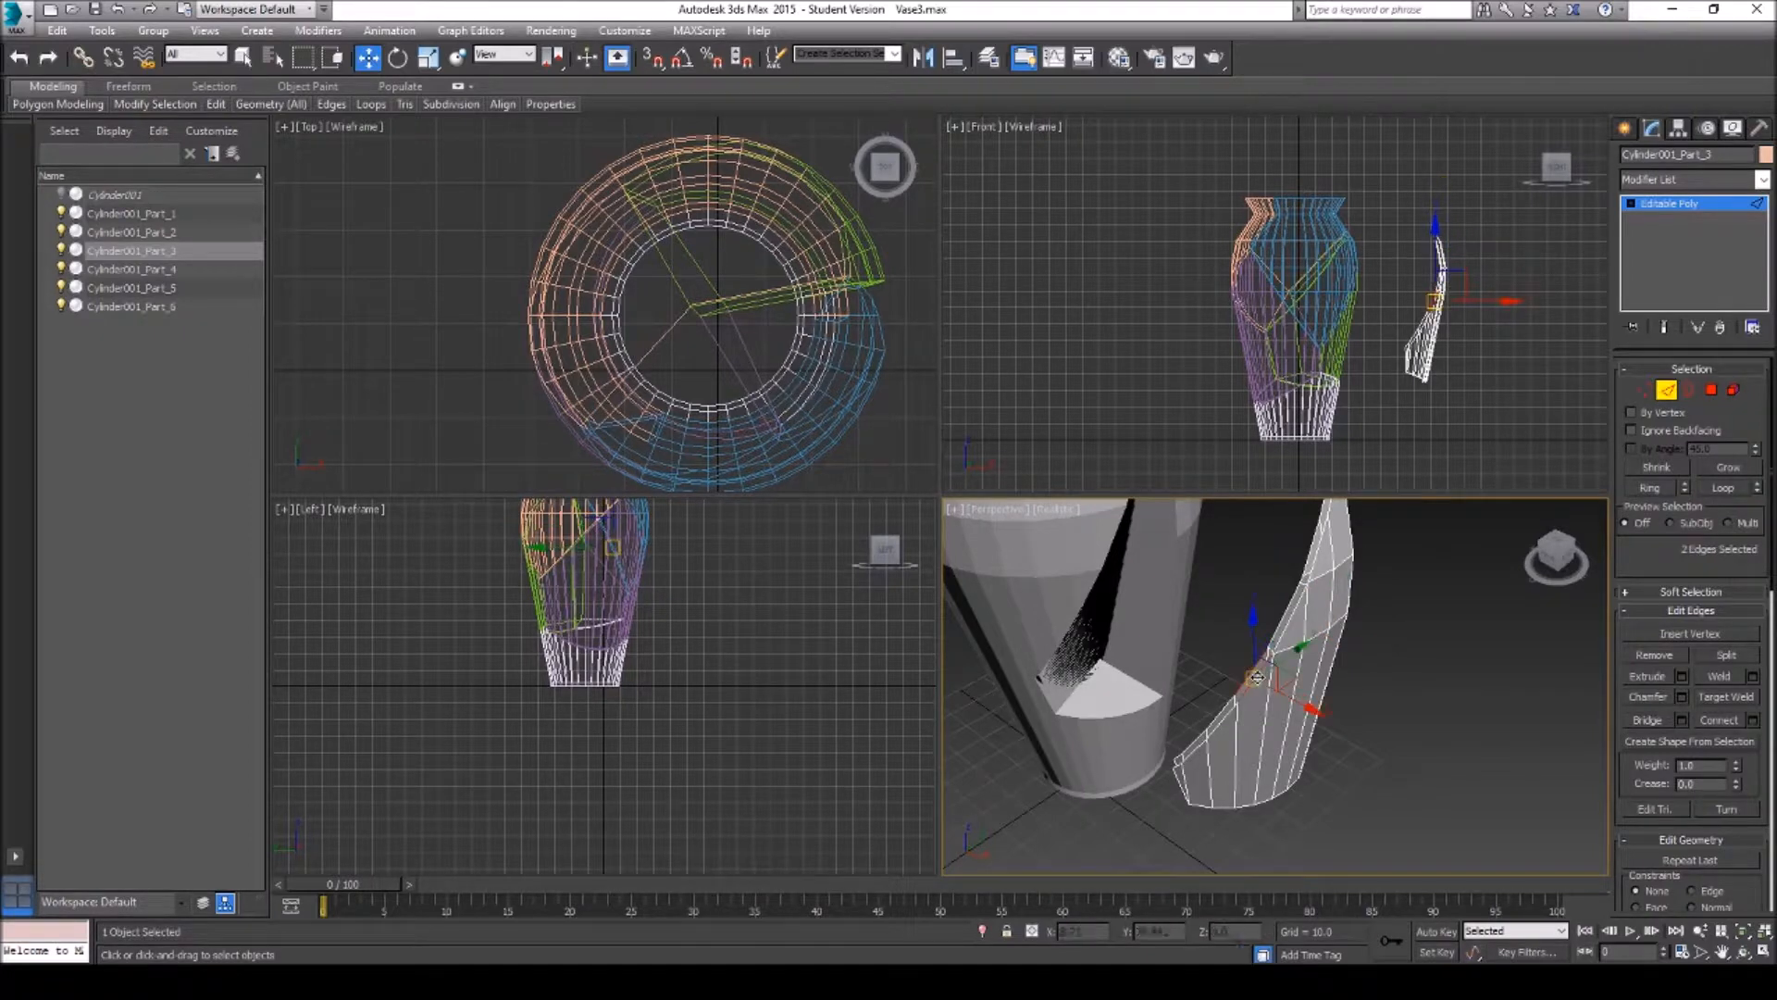
scroll(1328, 621, up, 2)
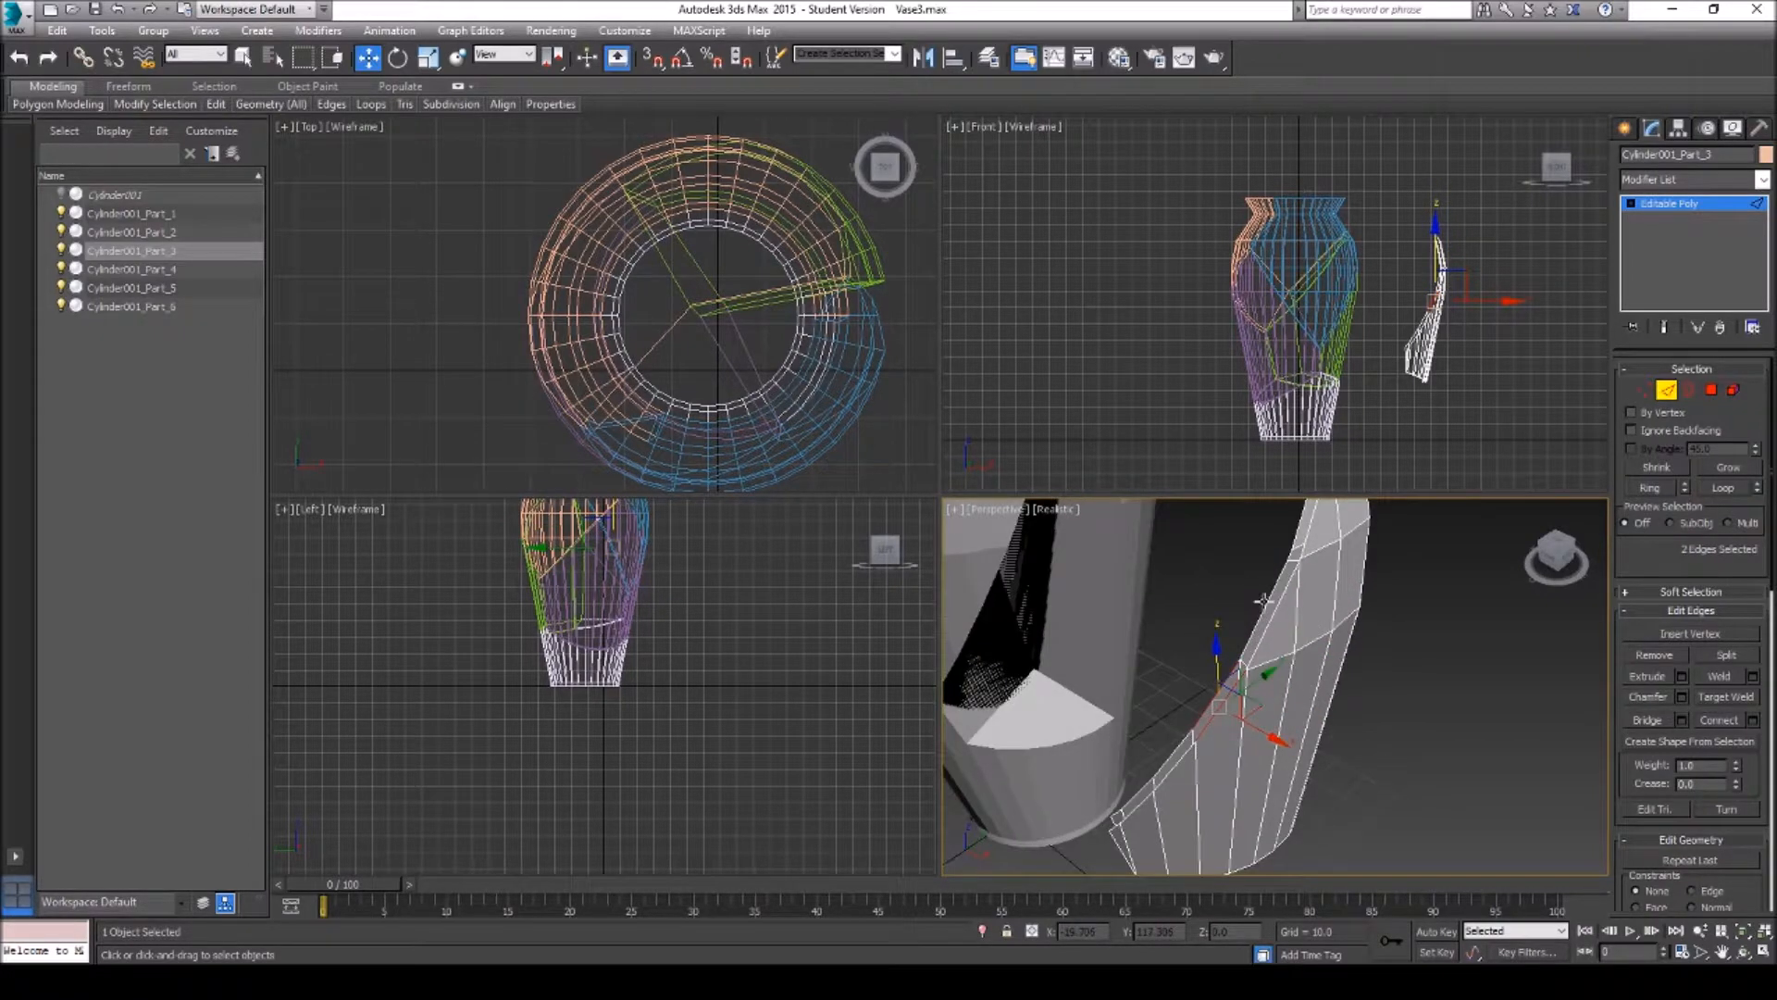
click(1745, 956)
drag(1288, 658, 1438, 642)
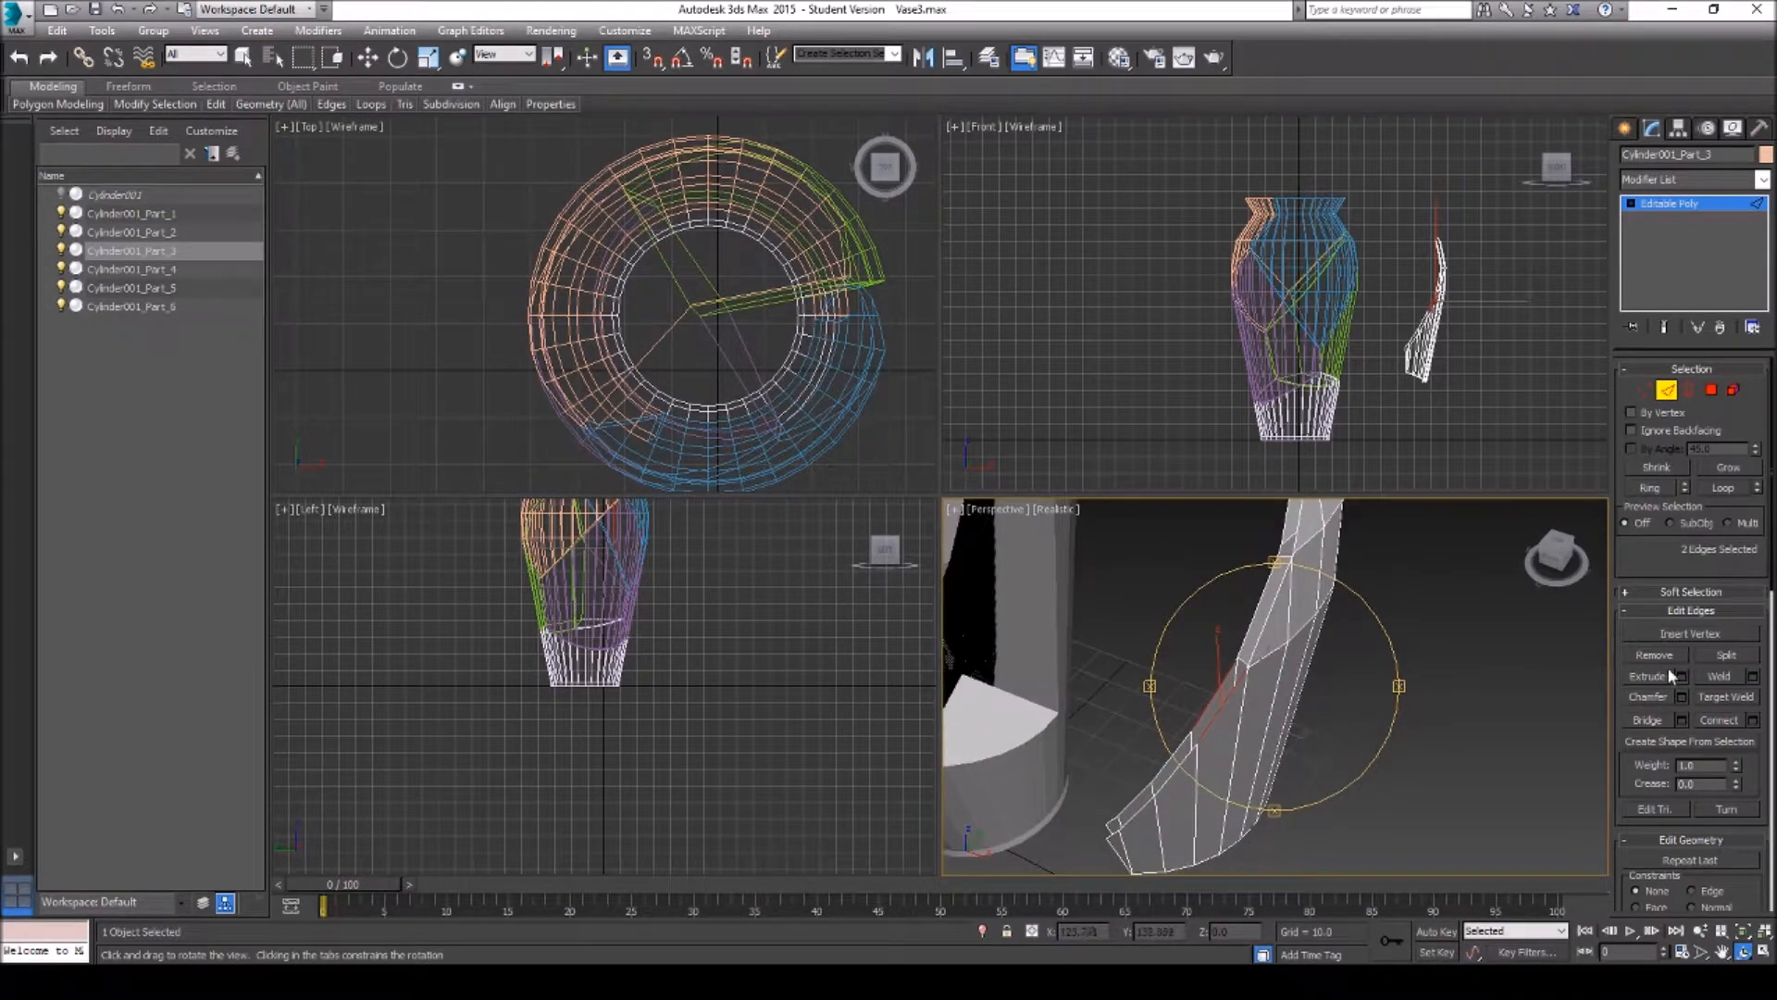
drag(1317, 666, 1282, 686)
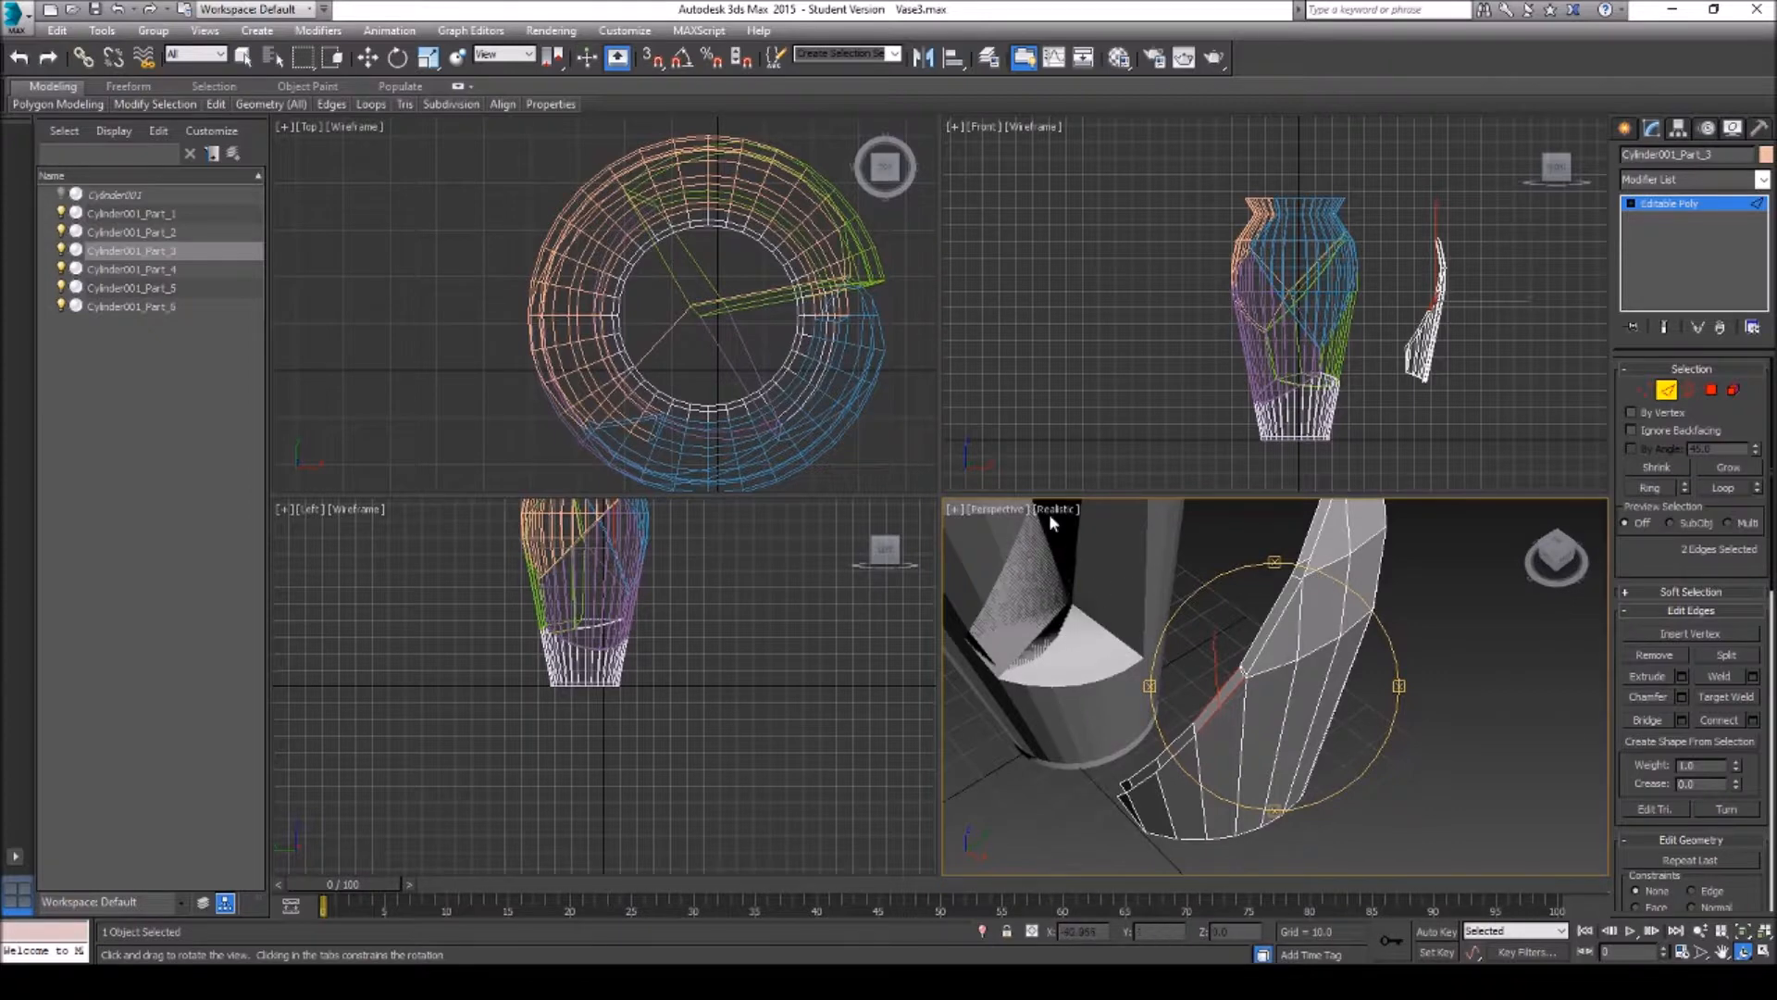
drag(1224, 682, 1250, 654)
right_click(1245, 659)
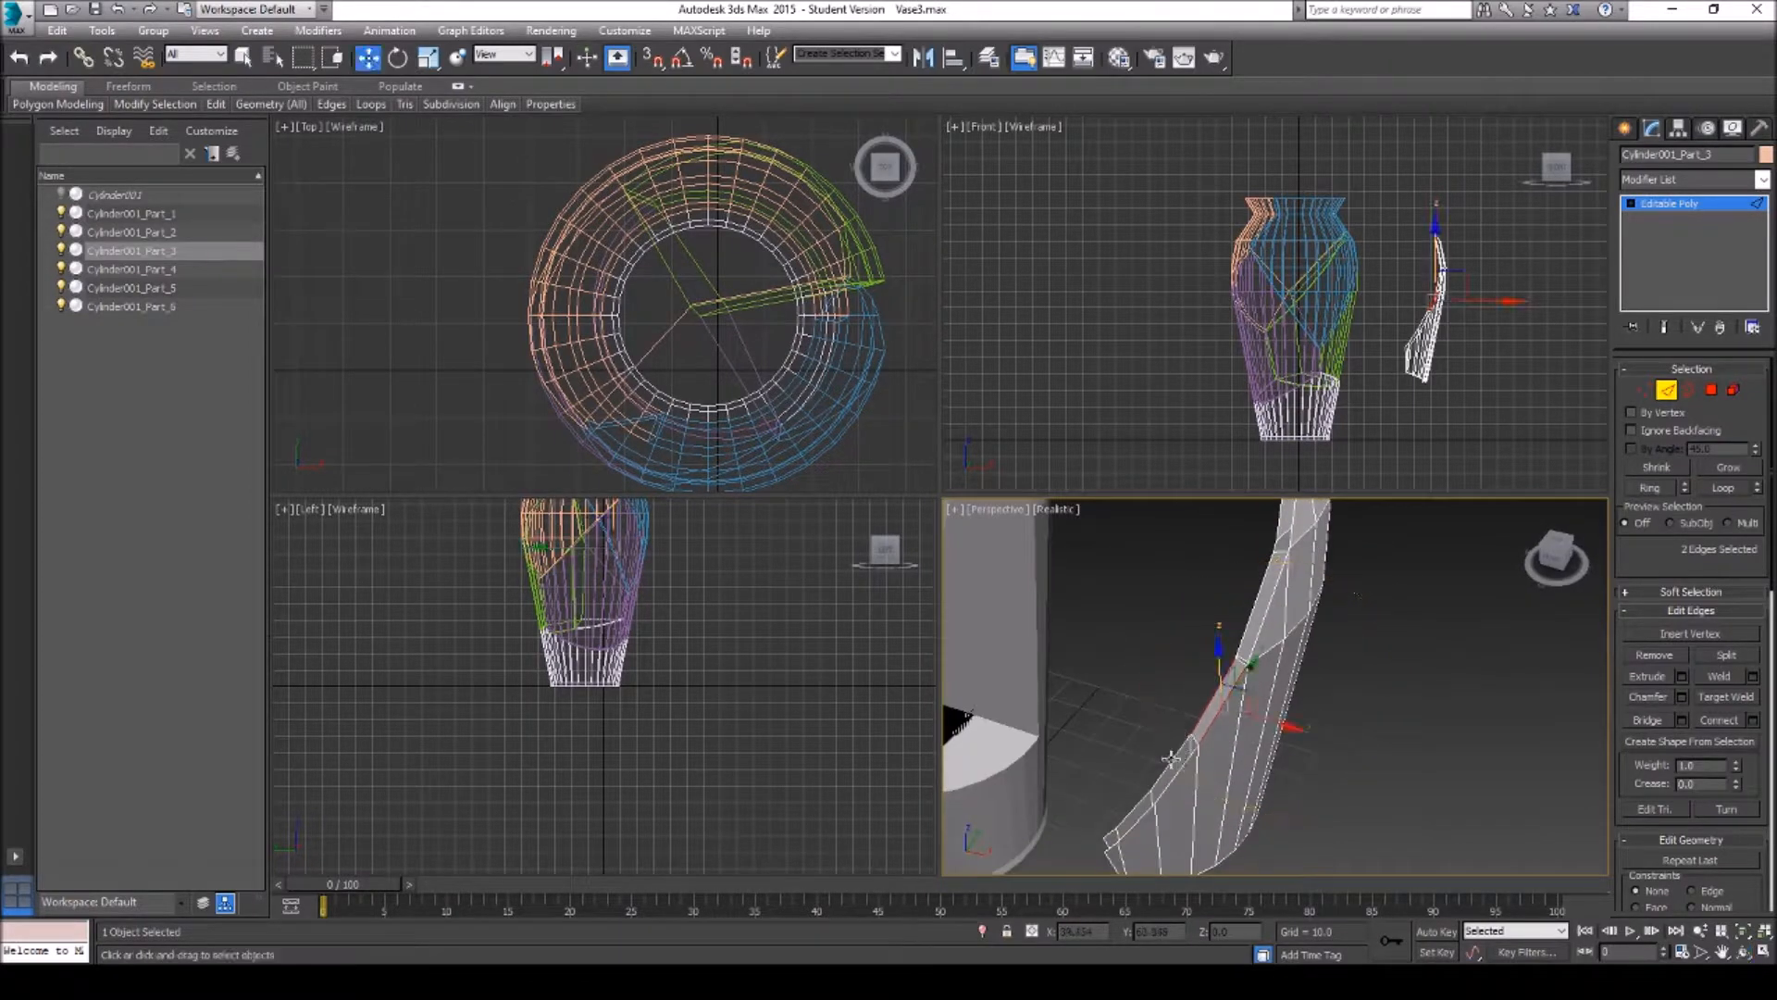
click(1172, 764)
ctrl+click(1170, 774)
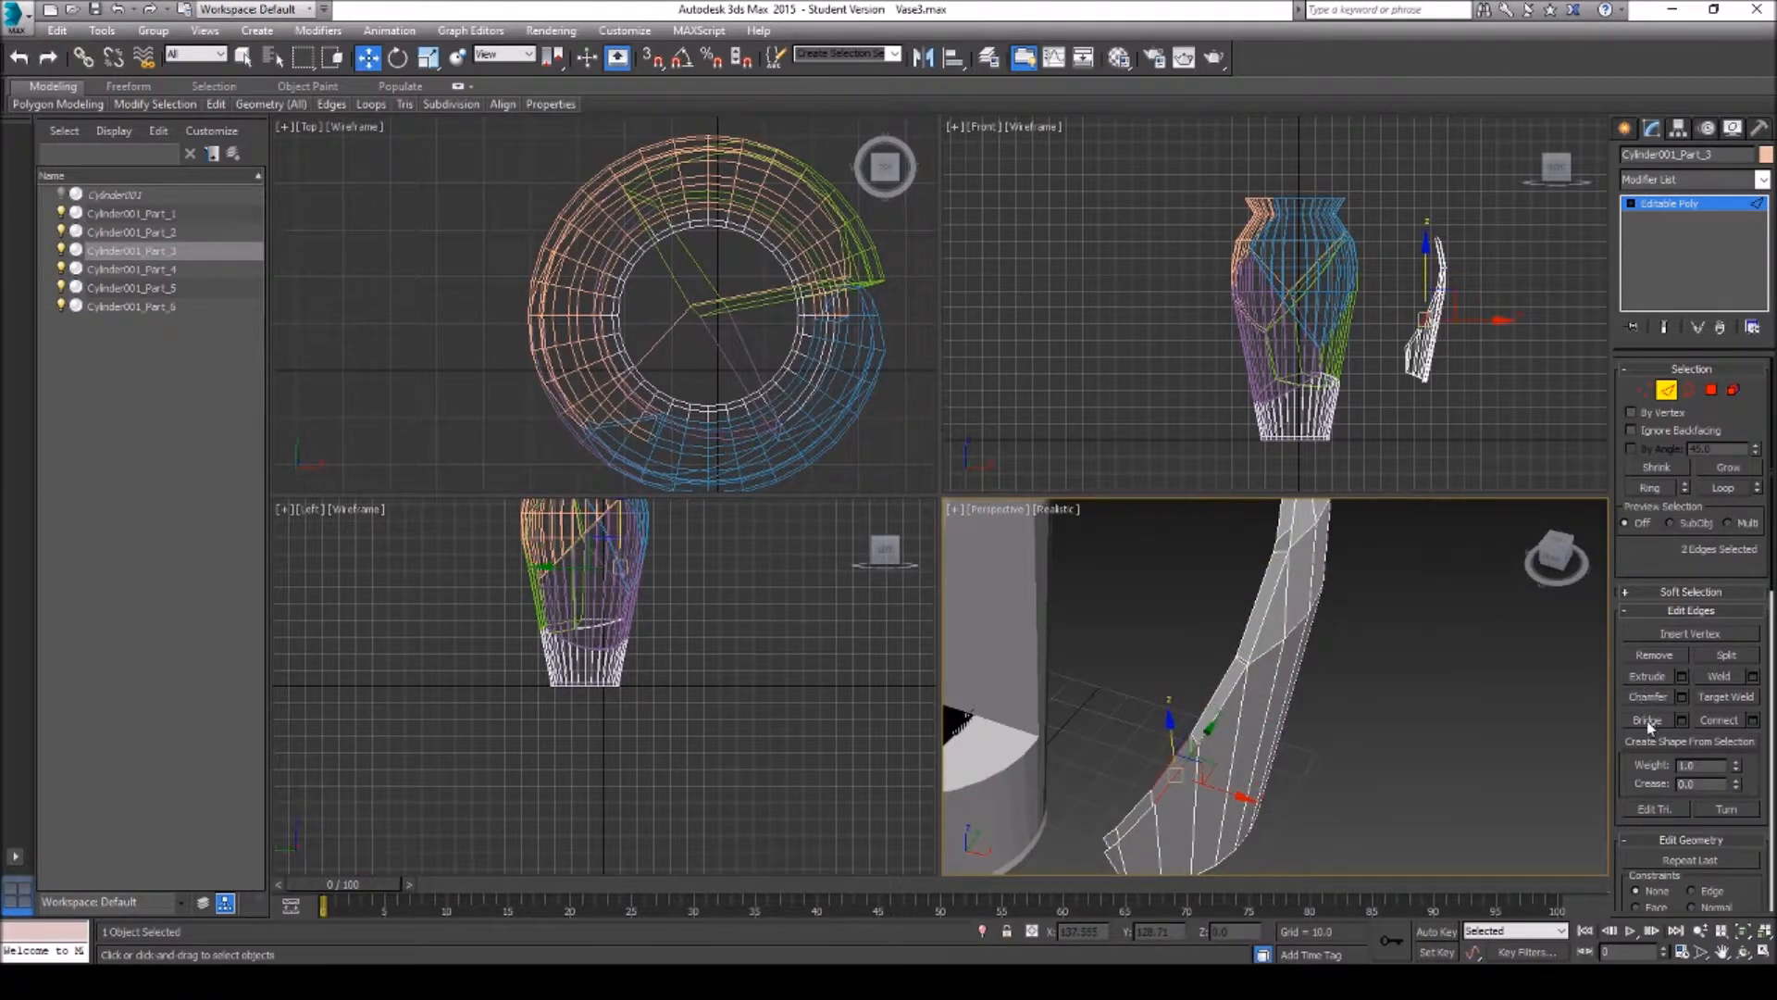
Step: Examine the shard's cut side and the whole fractured vase from several angles and distances
click(1722, 951)
drag(1324, 808, 1338, 865)
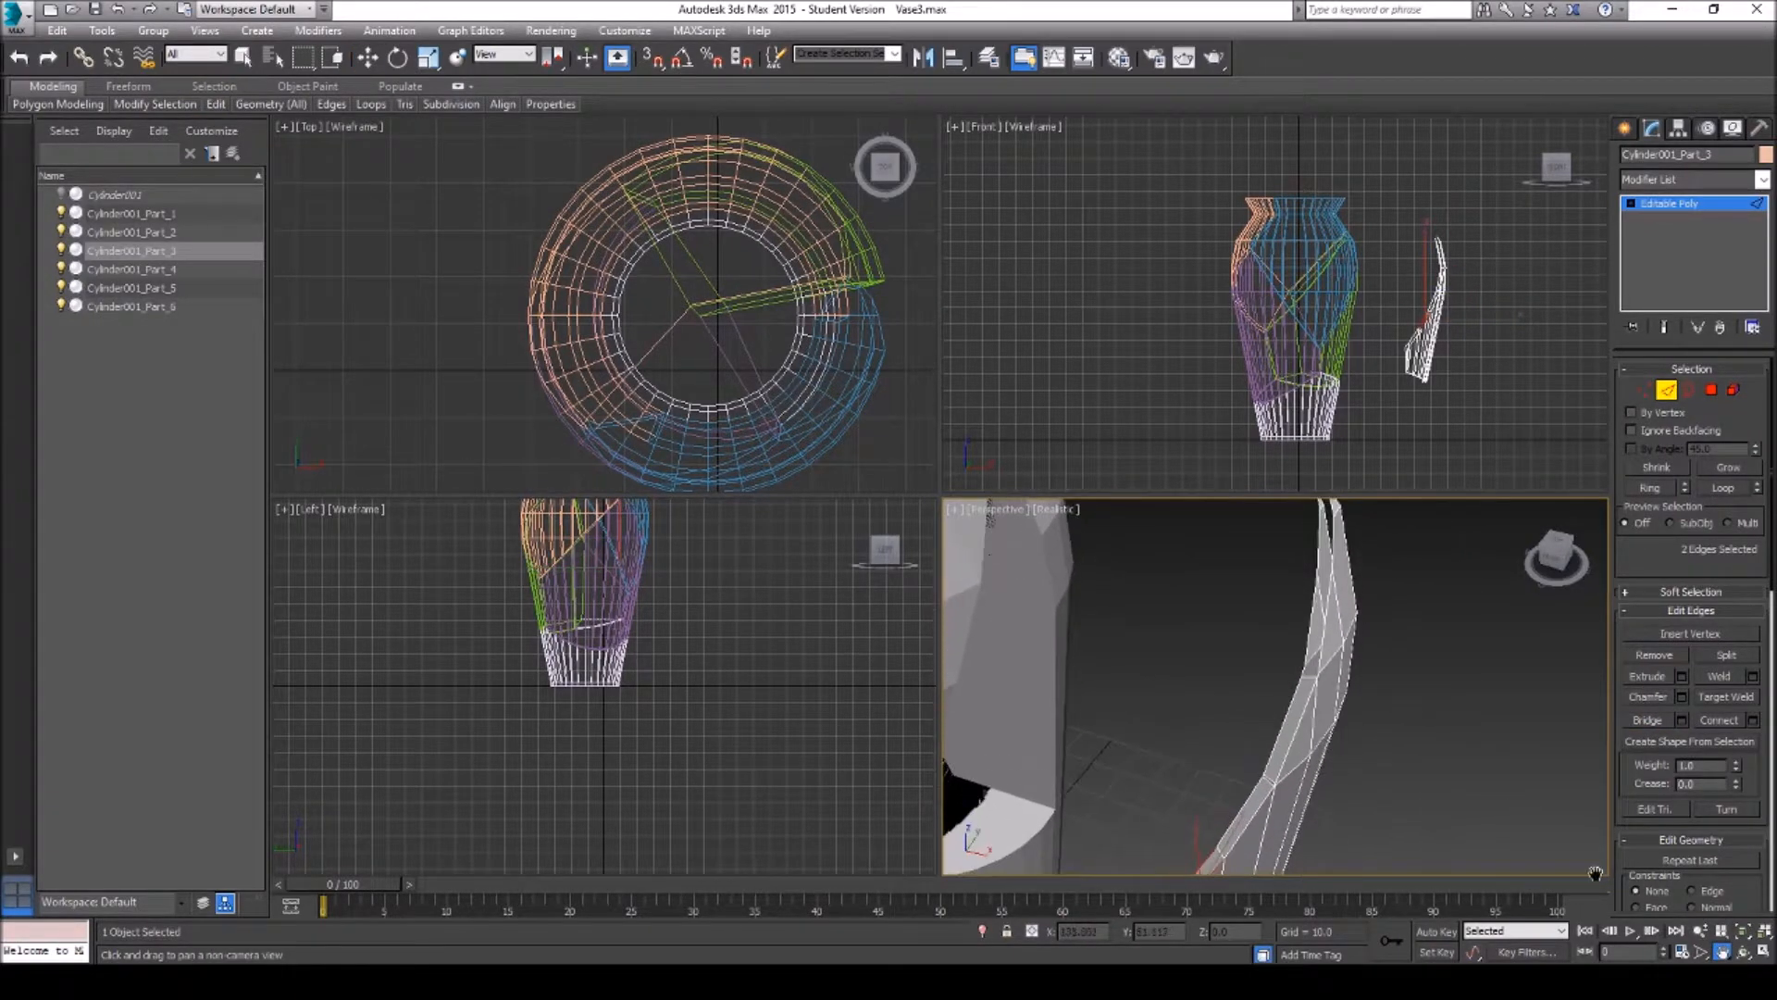
click(1743, 951)
drag(1282, 697, 1416, 638)
drag(1273, 666, 1277, 601)
click(1722, 951)
drag(1138, 662, 1265, 675)
scroll(1265, 675, down, 1)
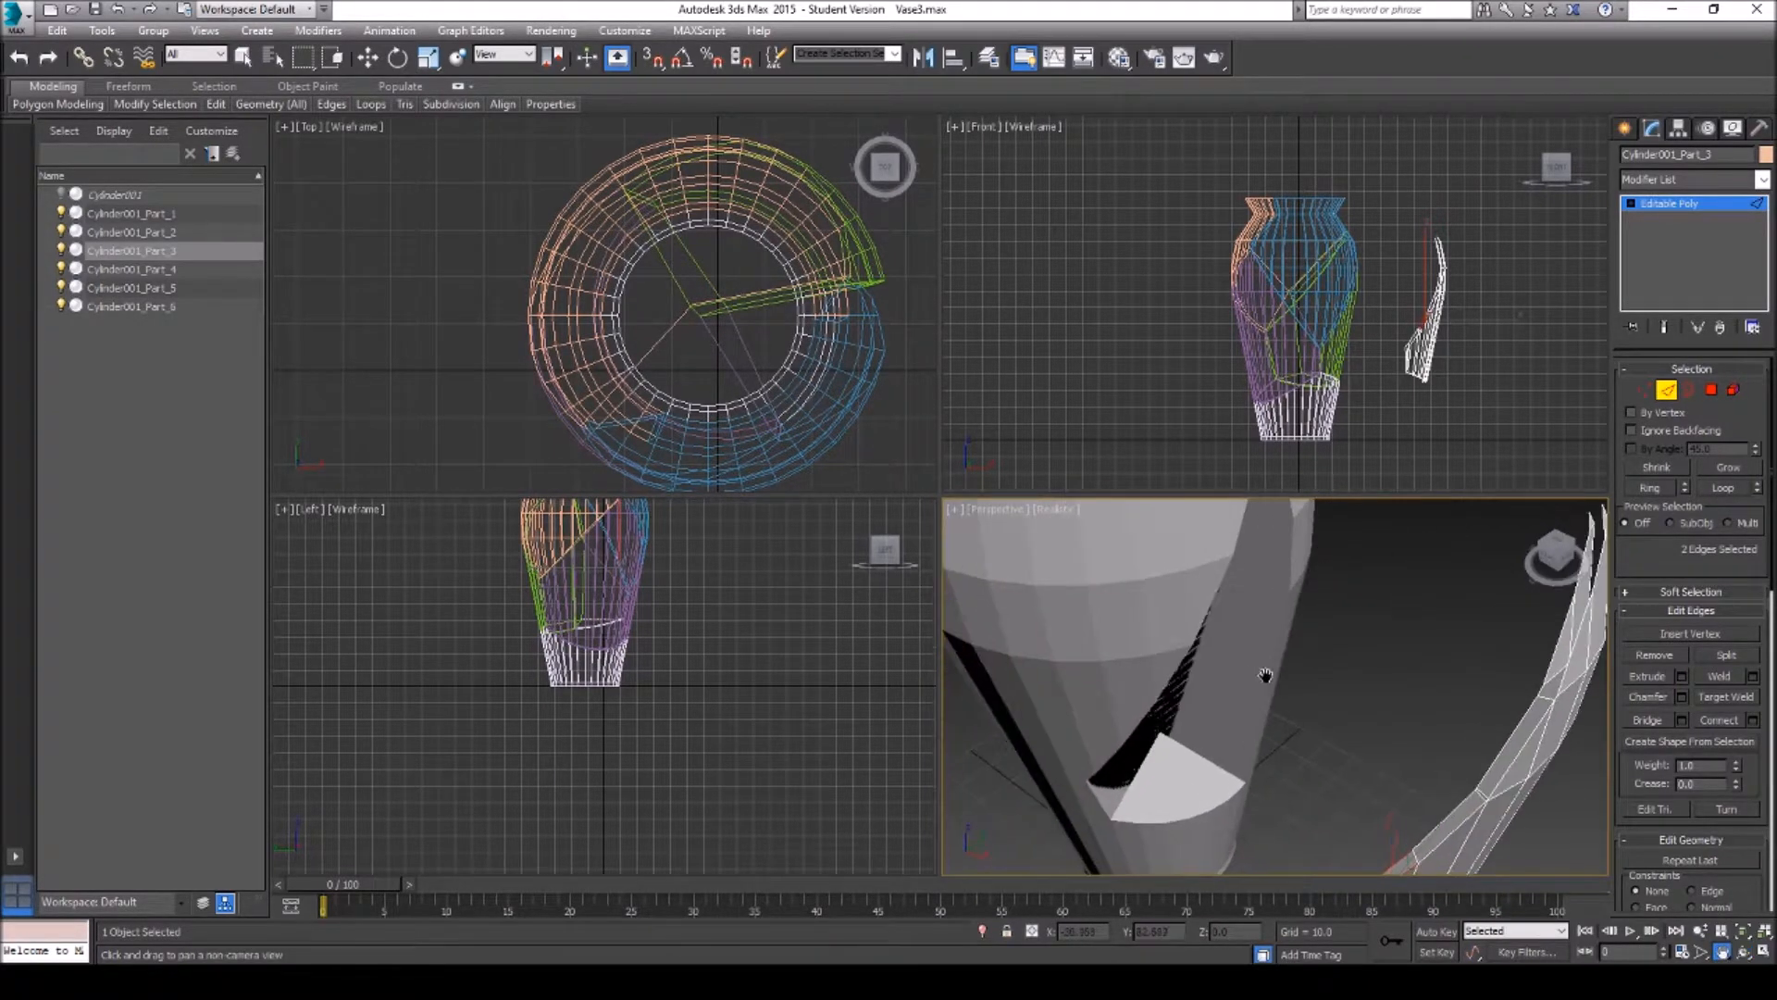
right_click(1259, 674)
scroll(1233, 672, down, 1)
scroll(1233, 671, down, 3)
click(1264, 652)
click(1722, 951)
drag(1239, 668, 1153, 651)
right_click(1258, 651)
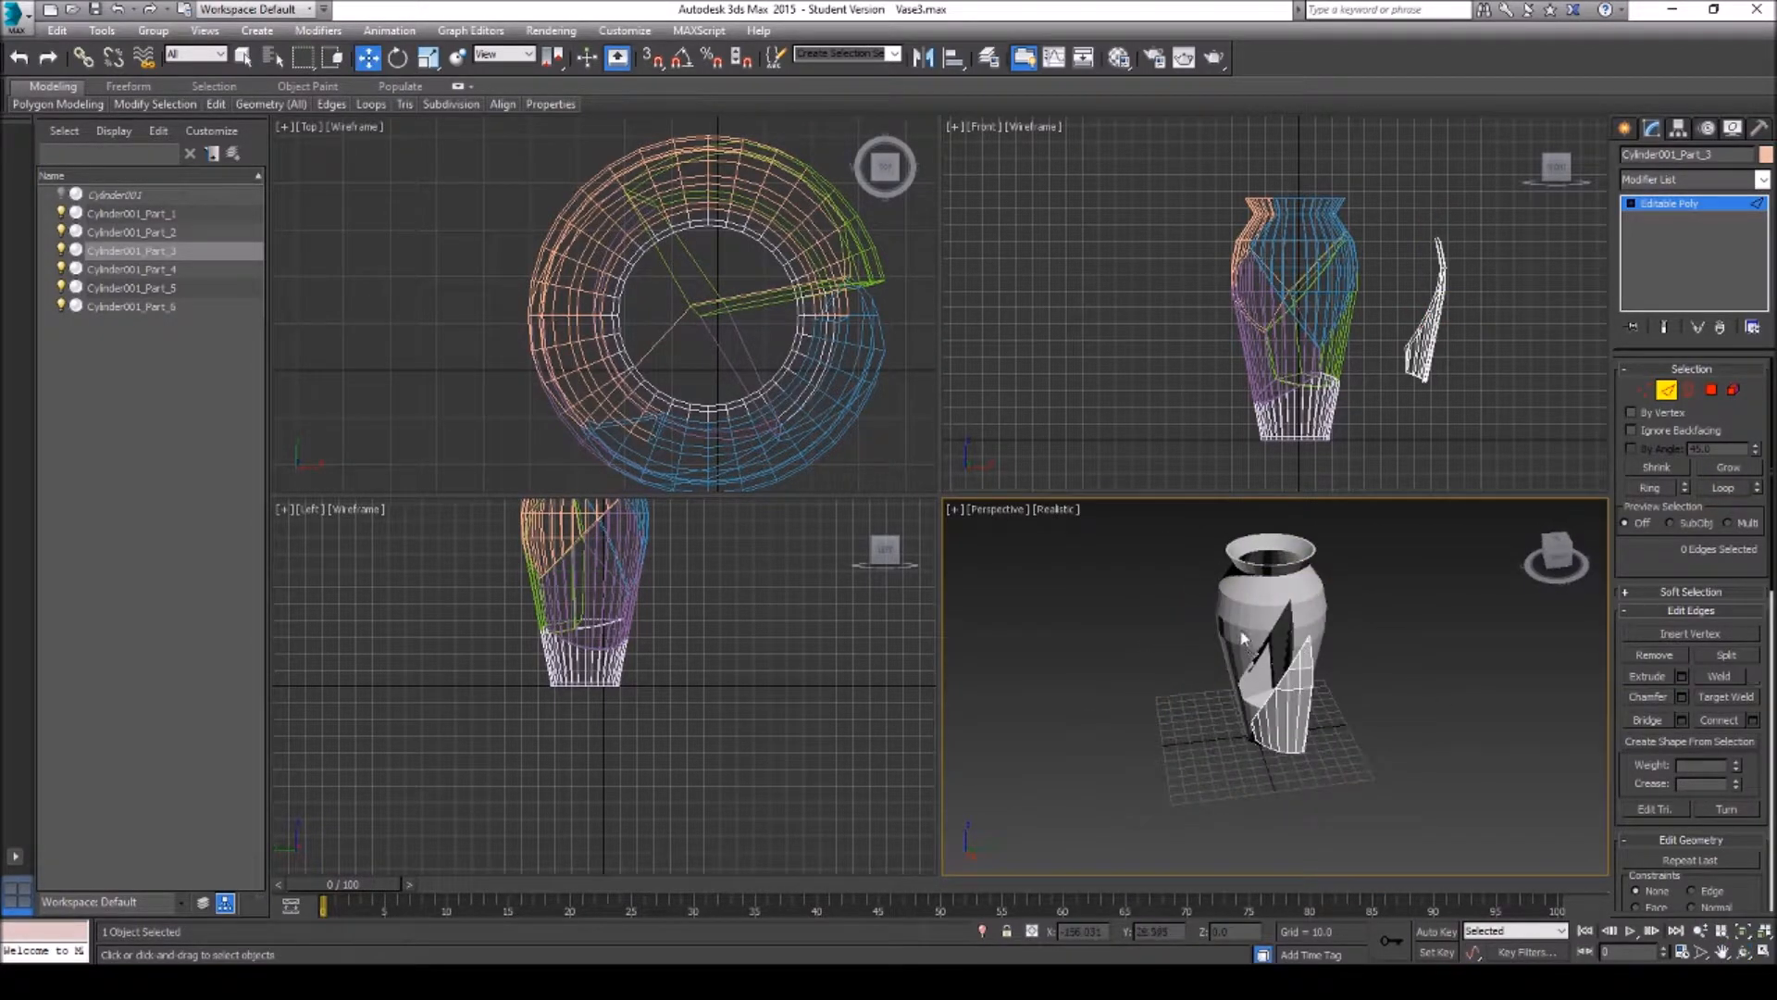
Step: Leave edge editing on the shard and pull Cylinder001_Part_5 sideways out of the vase
click(1663, 393)
click(1252, 623)
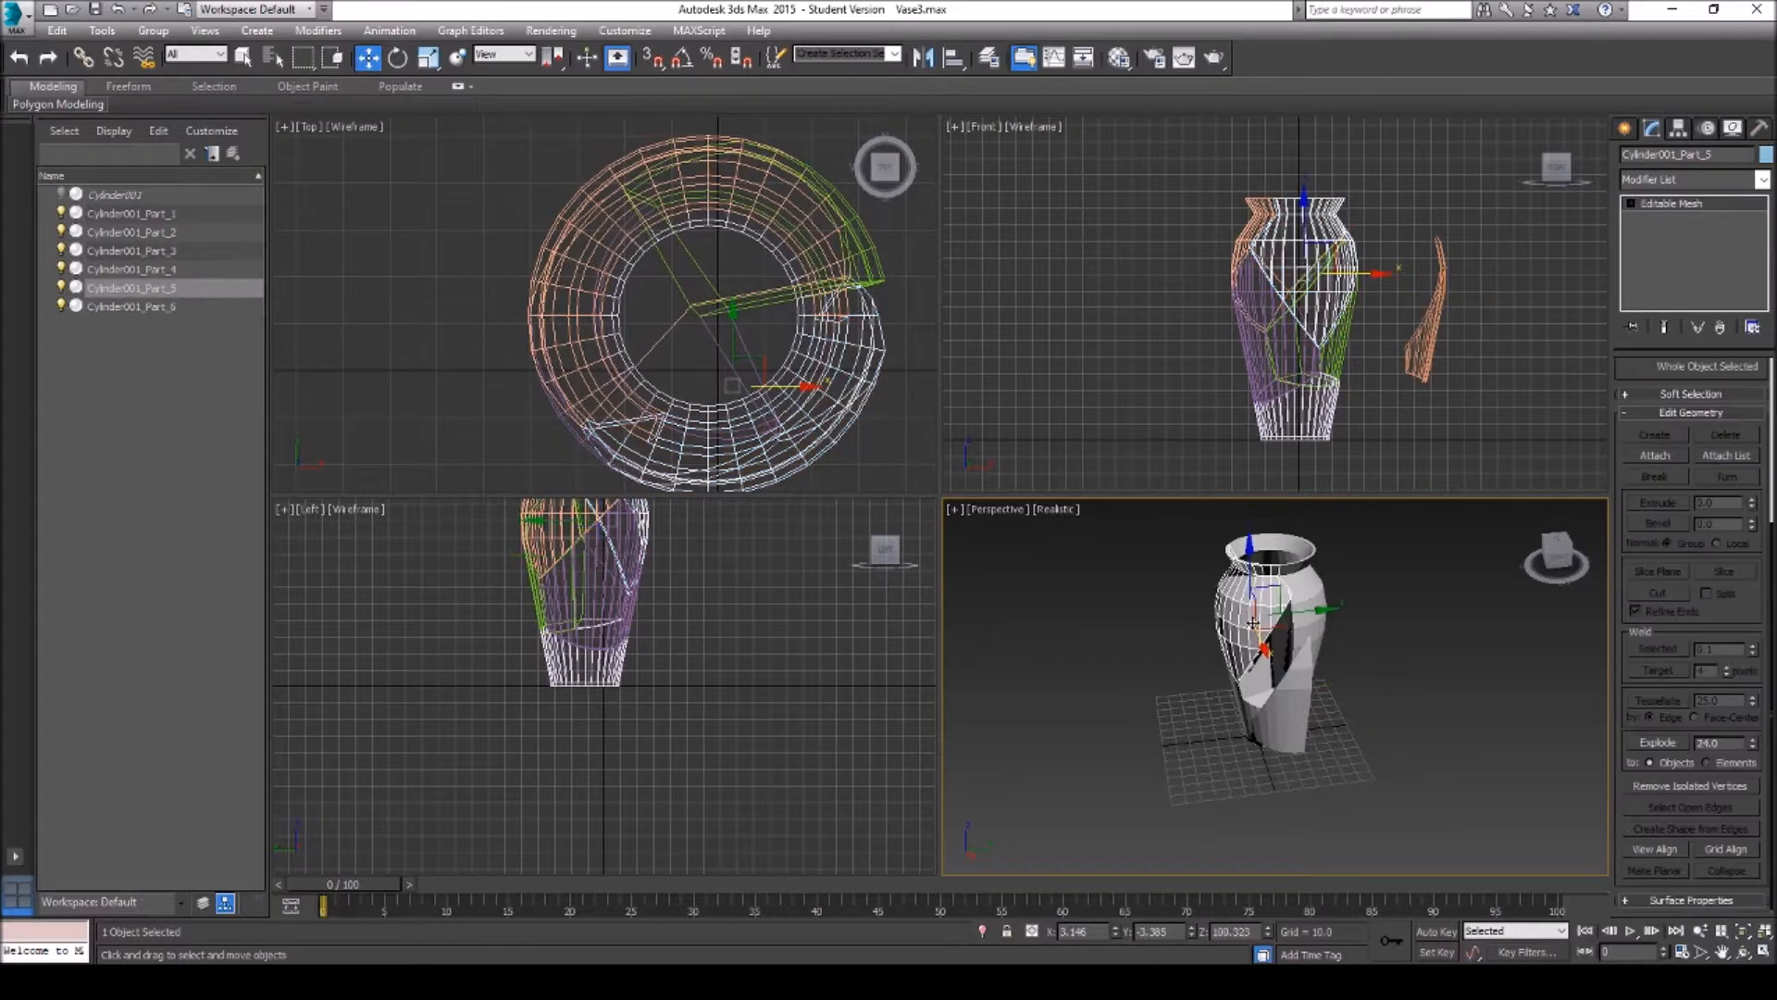
drag(1305, 609, 1196, 655)
Step: Move Cylinder001_Part_2 away from the vase body, on the opposite side from Cylinder001_Part_5
click(1746, 954)
scroll(1199, 652, up, 3)
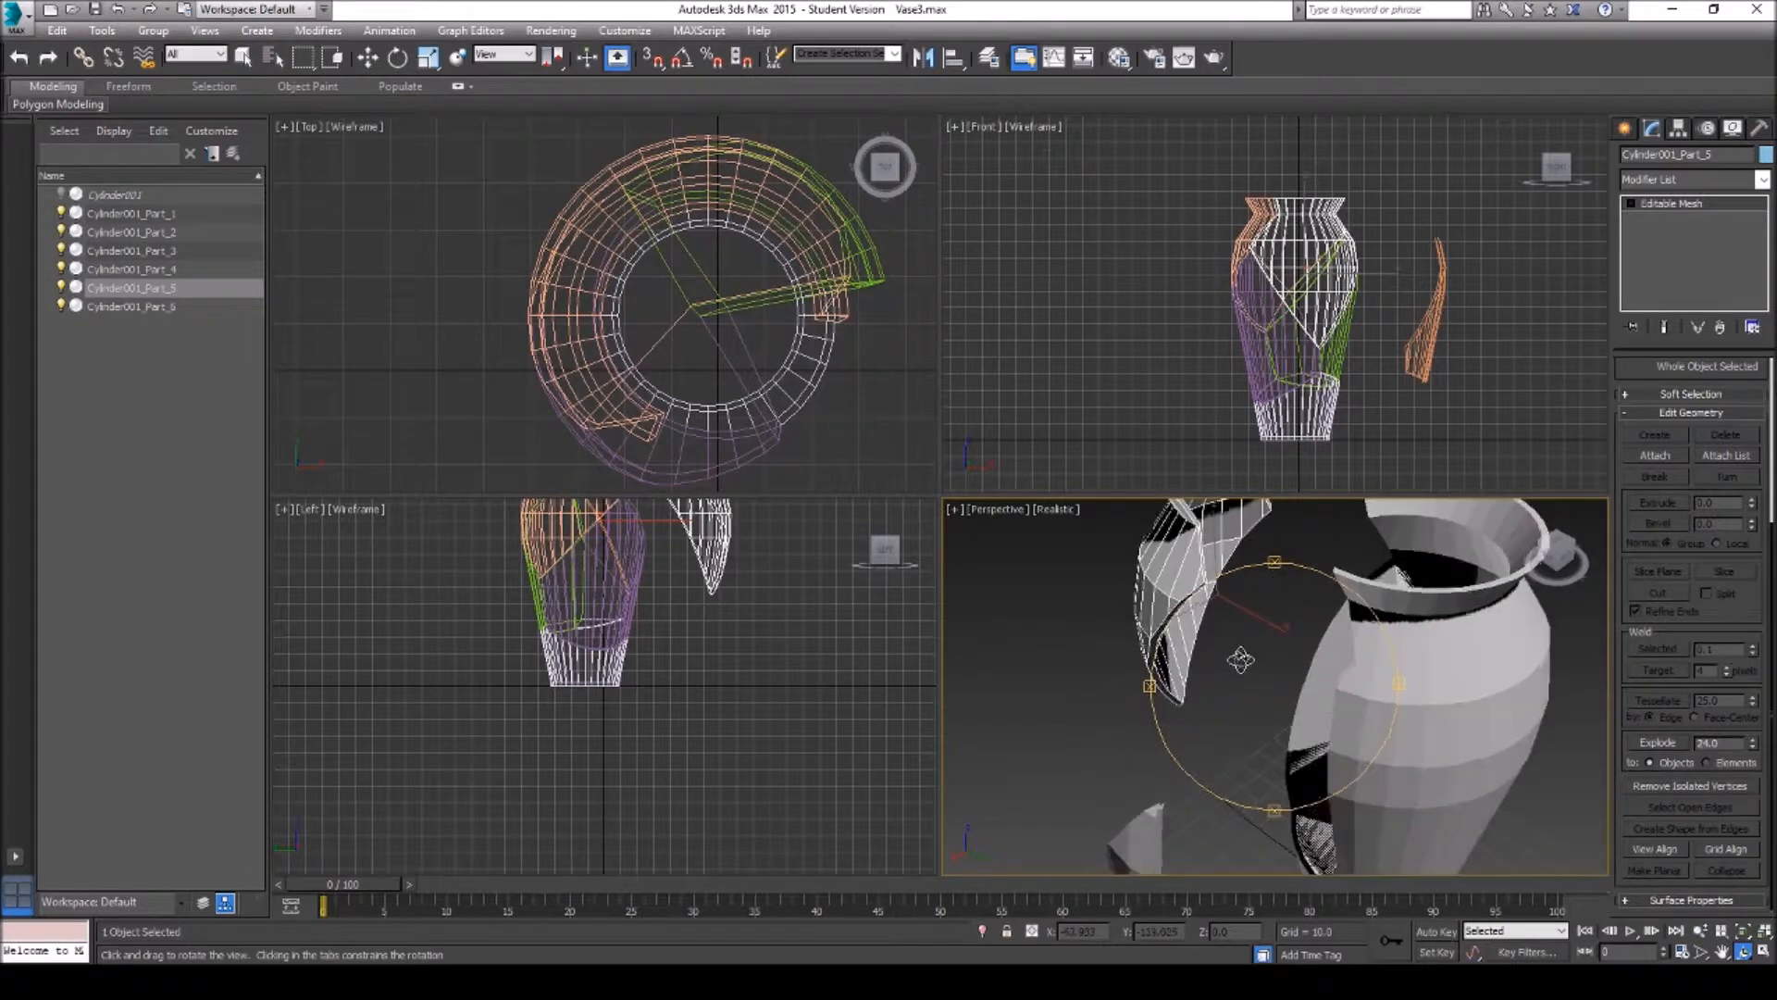
scroll(1208, 634, up, 2)
drag(1210, 630, 1338, 618)
key(w)
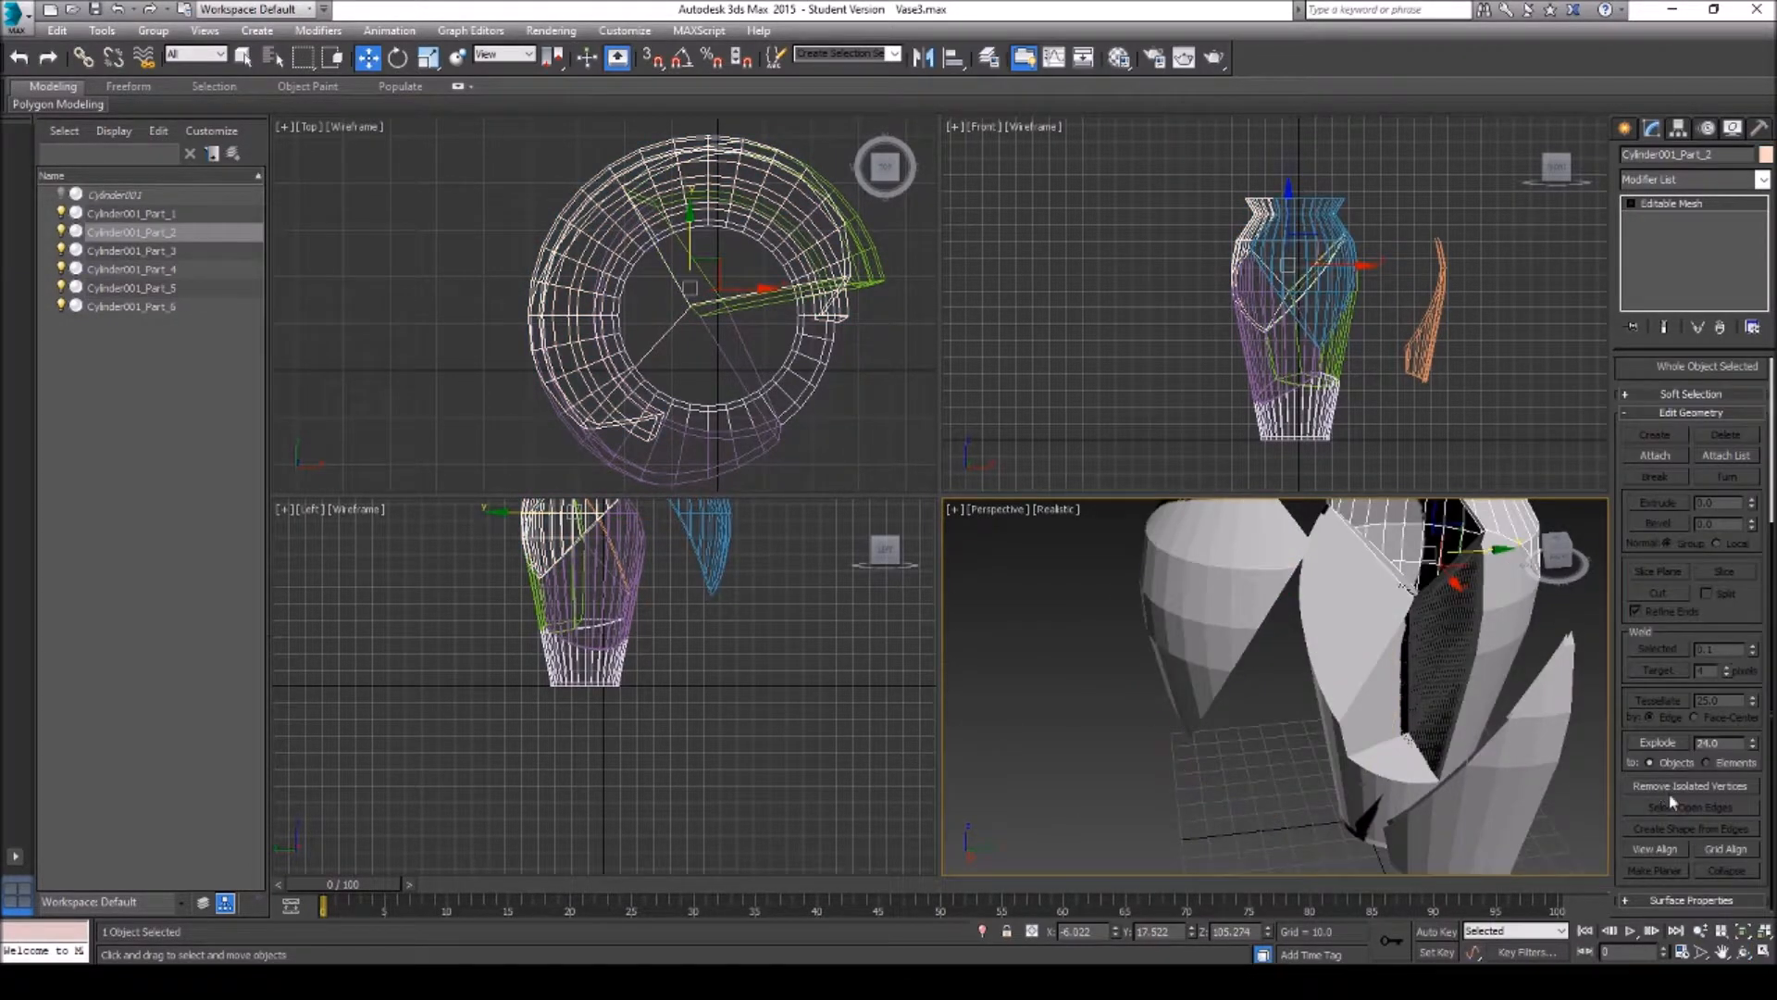
click(1722, 951)
drag(1474, 640, 1449, 693)
right_click(1327, 645)
click(1743, 950)
mouse_move(1333, 663)
mouse_down()
mouse_move(1406, 617)
mouse_move(1500, 645)
mouse_move(1326, 688)
mouse_up()
key(w)
Step: Move Cylinder001_Part_6 and Cylinder001_Part_4 off to opposite sides of the vase, and nudge the base Cylinder001_Part_1
click(1305, 745)
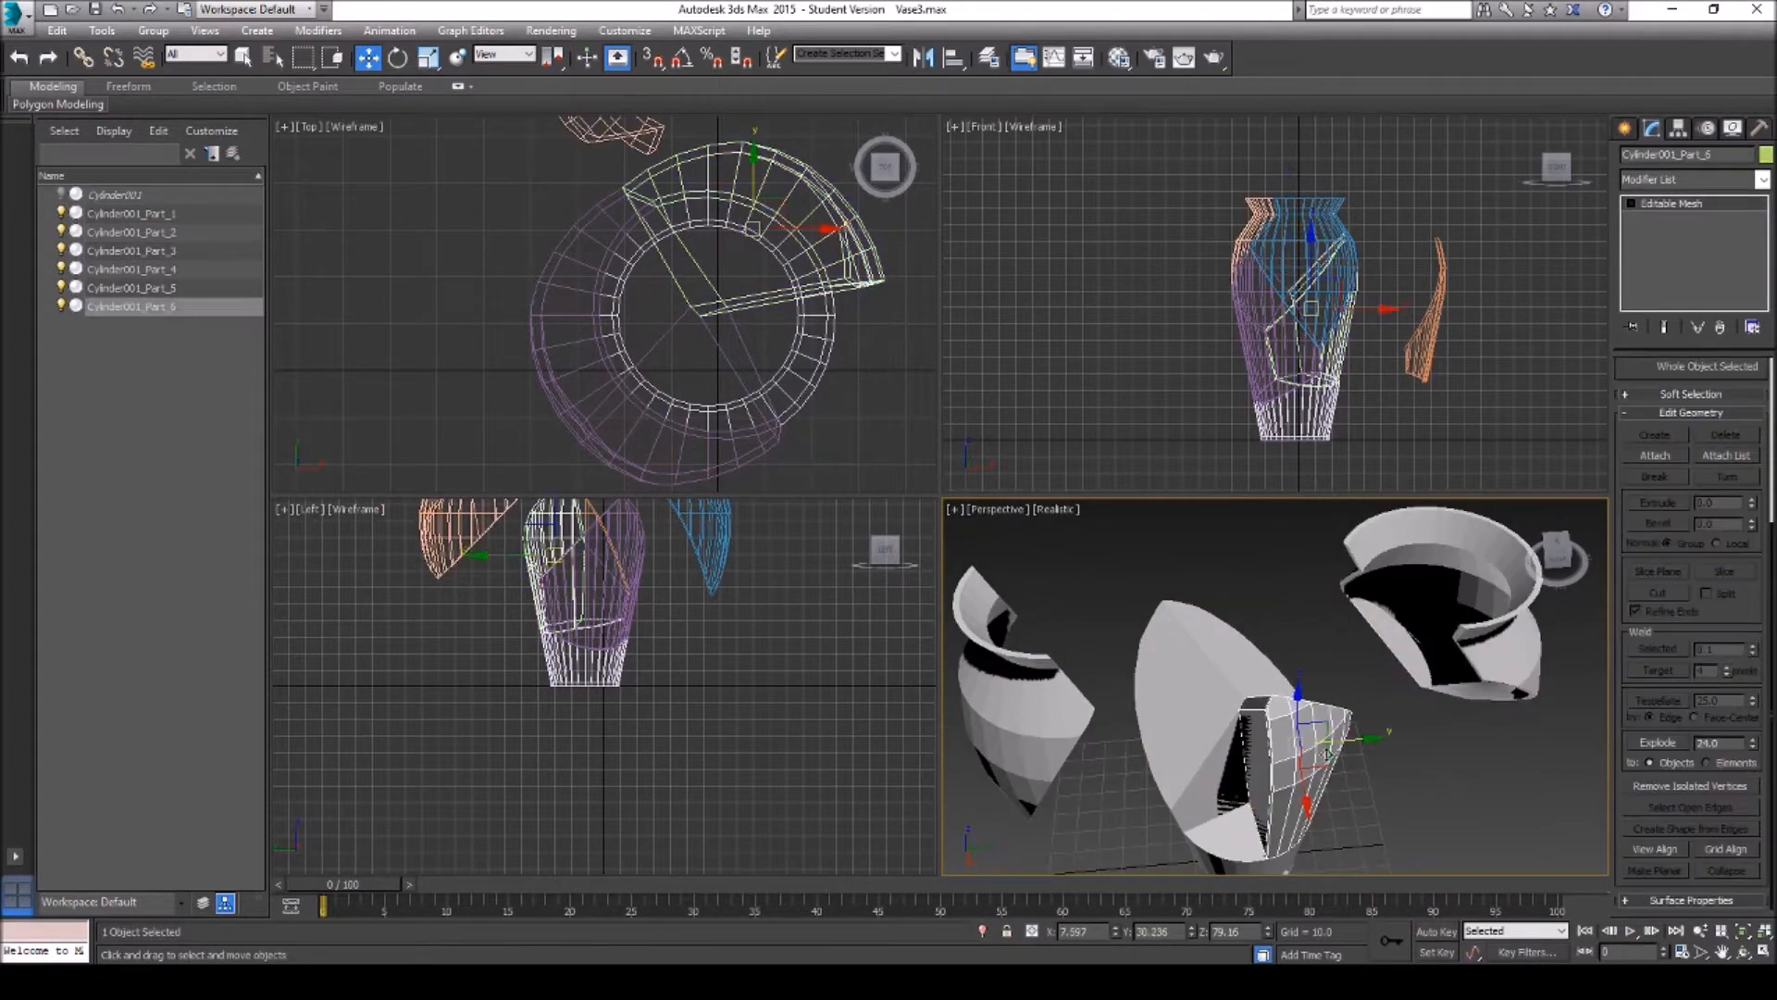
drag(1327, 759, 1435, 741)
click(1214, 715)
drag(1307, 720, 1153, 741)
click(1245, 807)
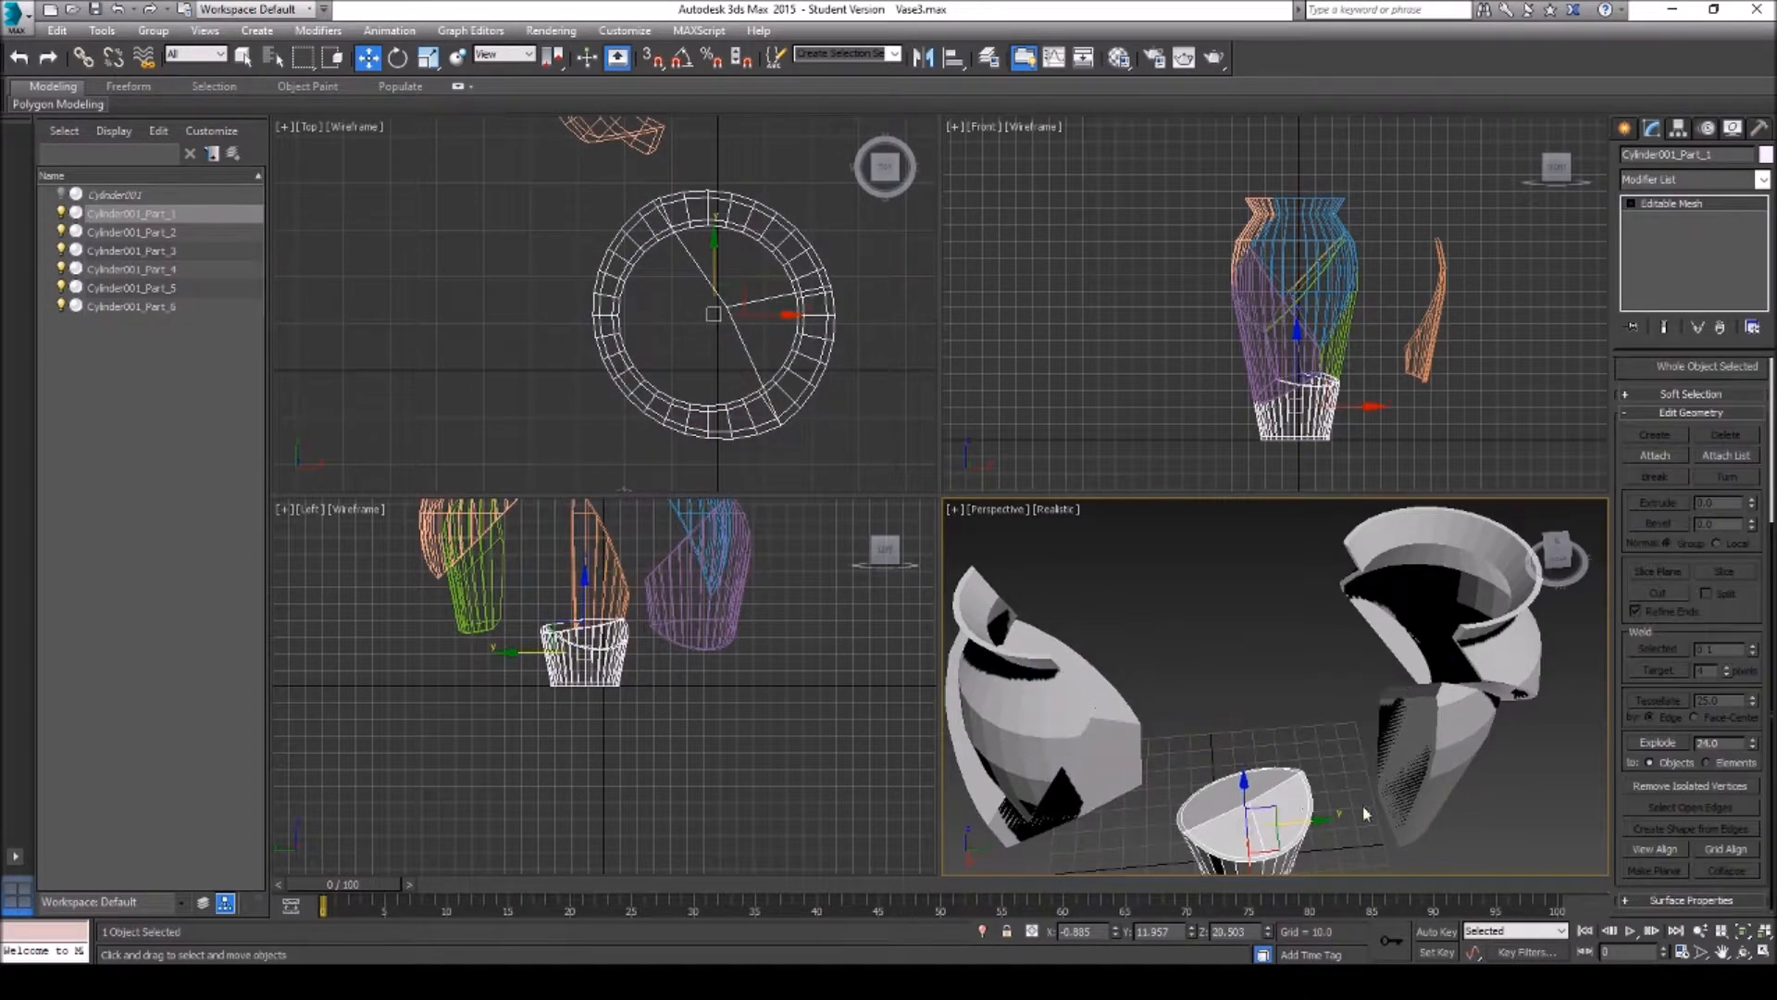
mouse_move(1322, 818)
mouse_down()
mouse_move(1300, 819)
mouse_move(1328, 821)
mouse_up()
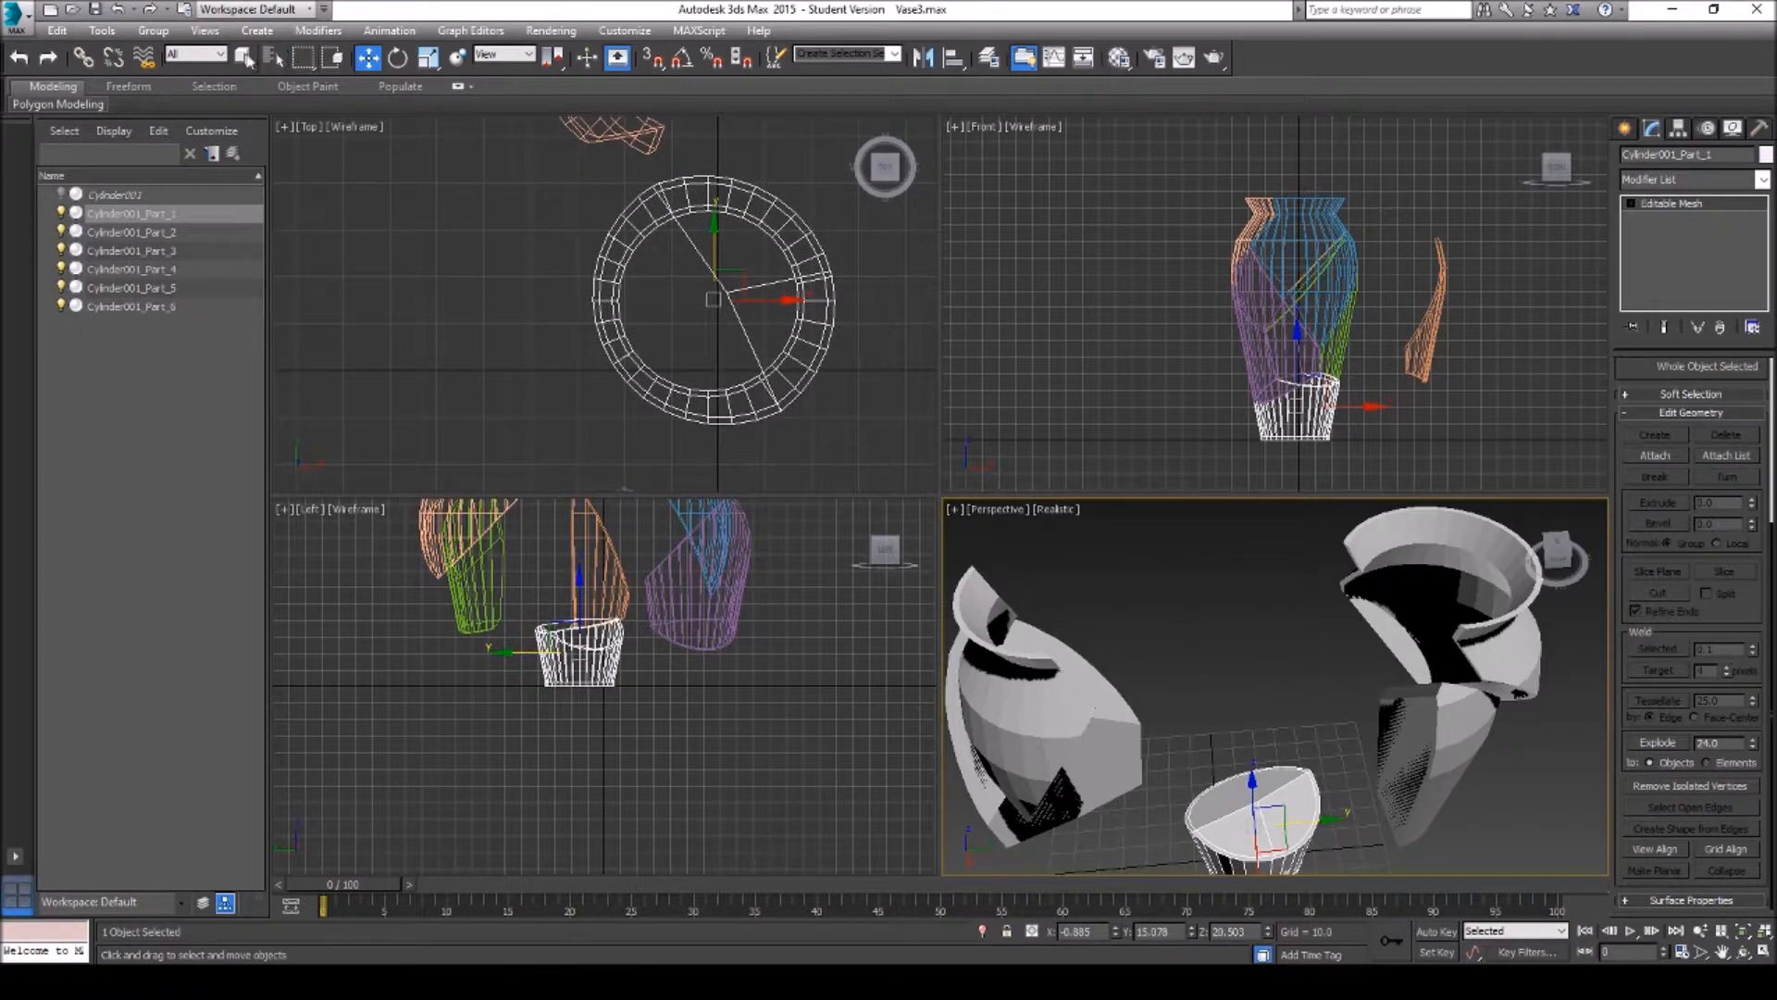
Step: Undo the moves of the vase parts, back to Cylinder001_Part_5
click(123, 9)
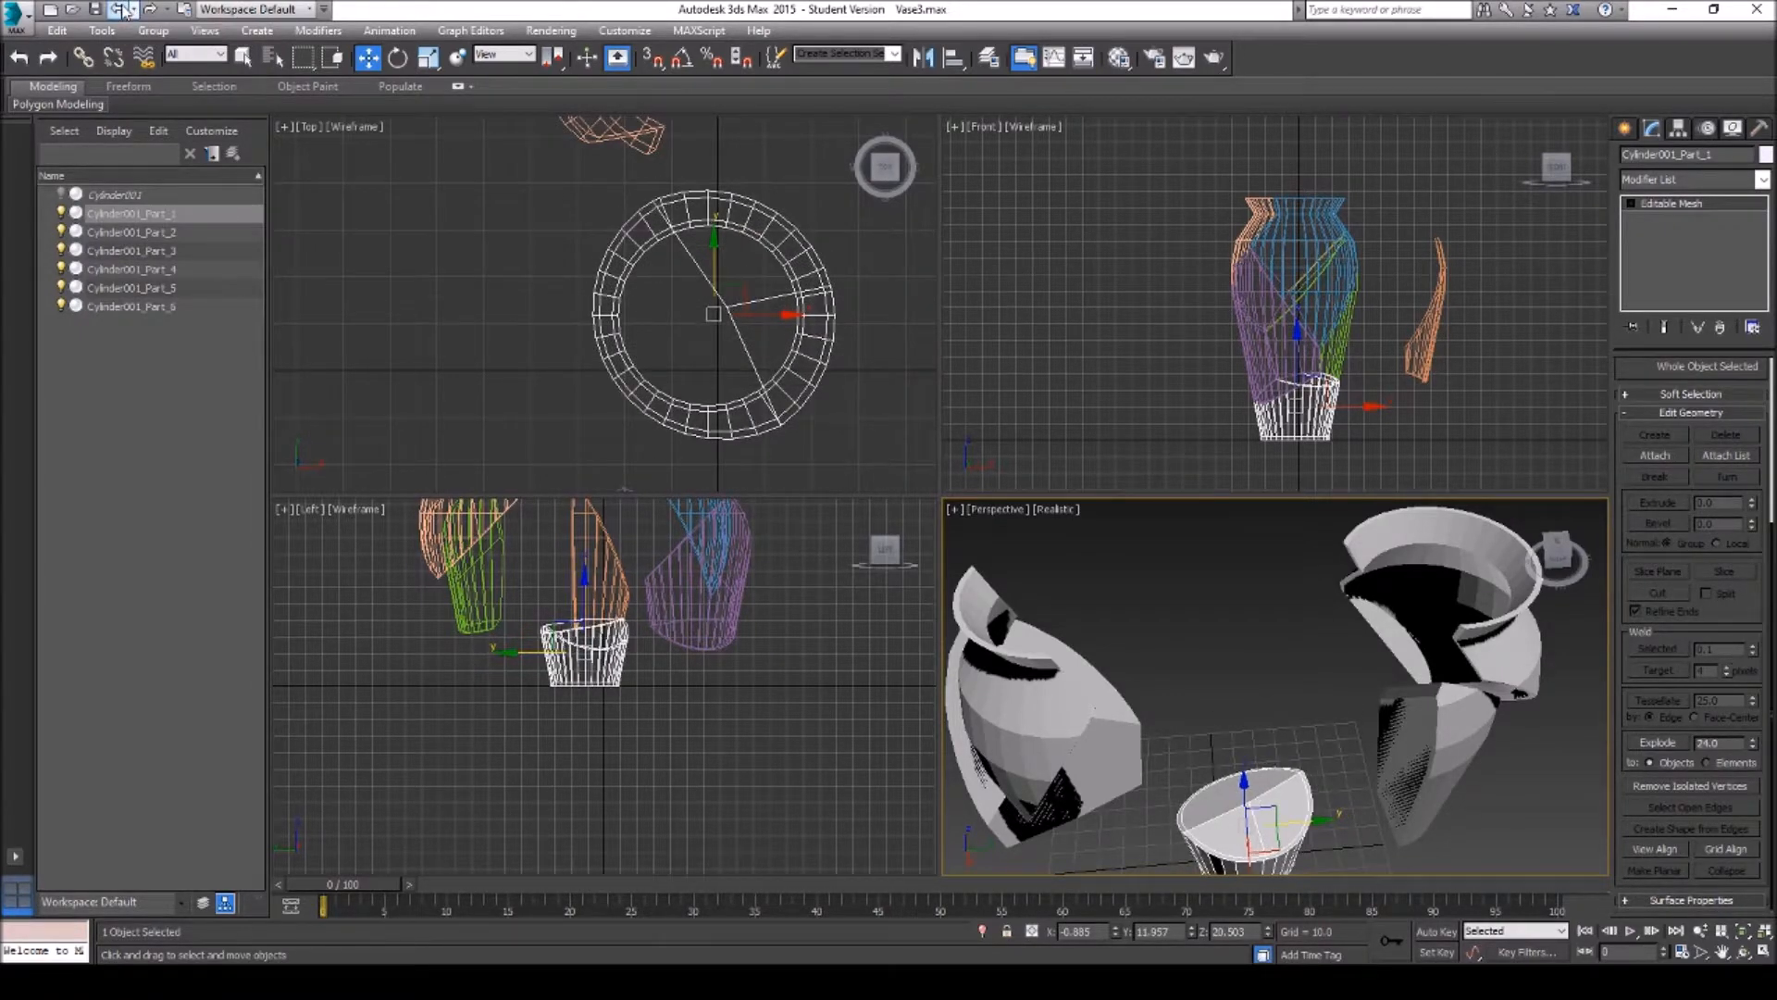
click(123, 9)
click(123, 10)
click(123, 9)
click(123, 10)
click(123, 10)
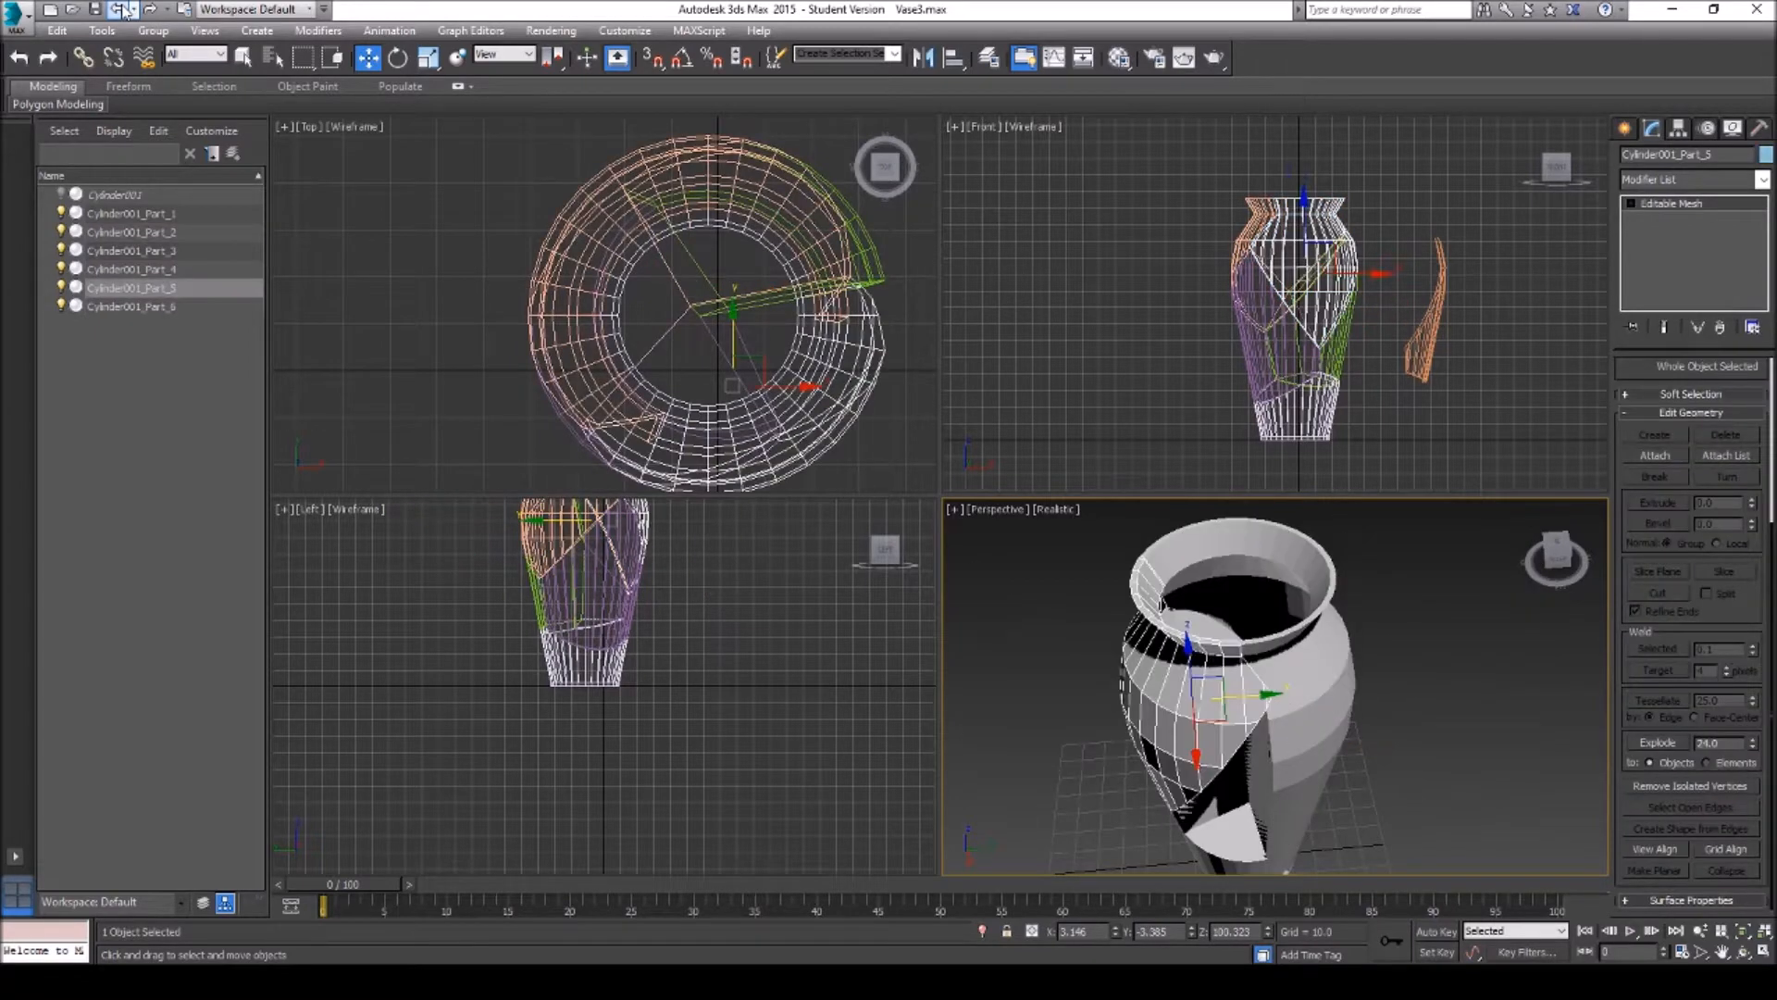
Step: Move the separated shard Cylinder001_Part_3 back into its gap in the vase
click(1742, 951)
drag(1247, 664, 1369, 648)
key(w)
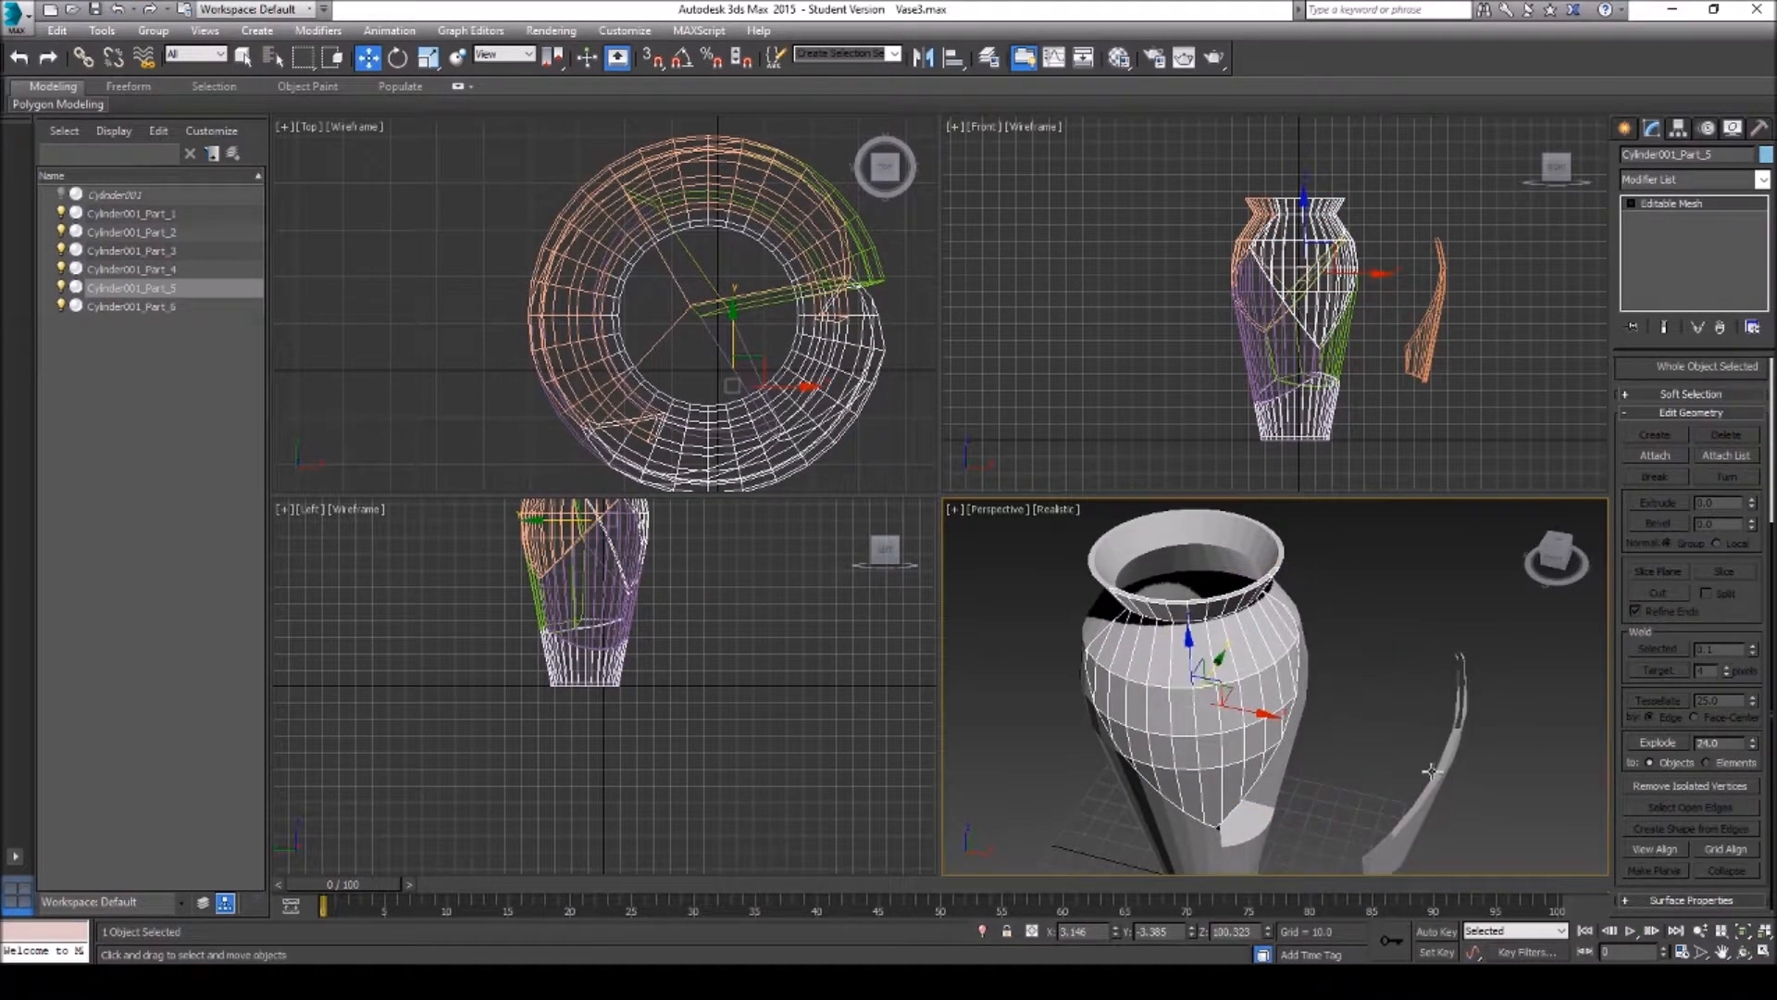
click(1439, 791)
drag(1447, 792, 1300, 759)
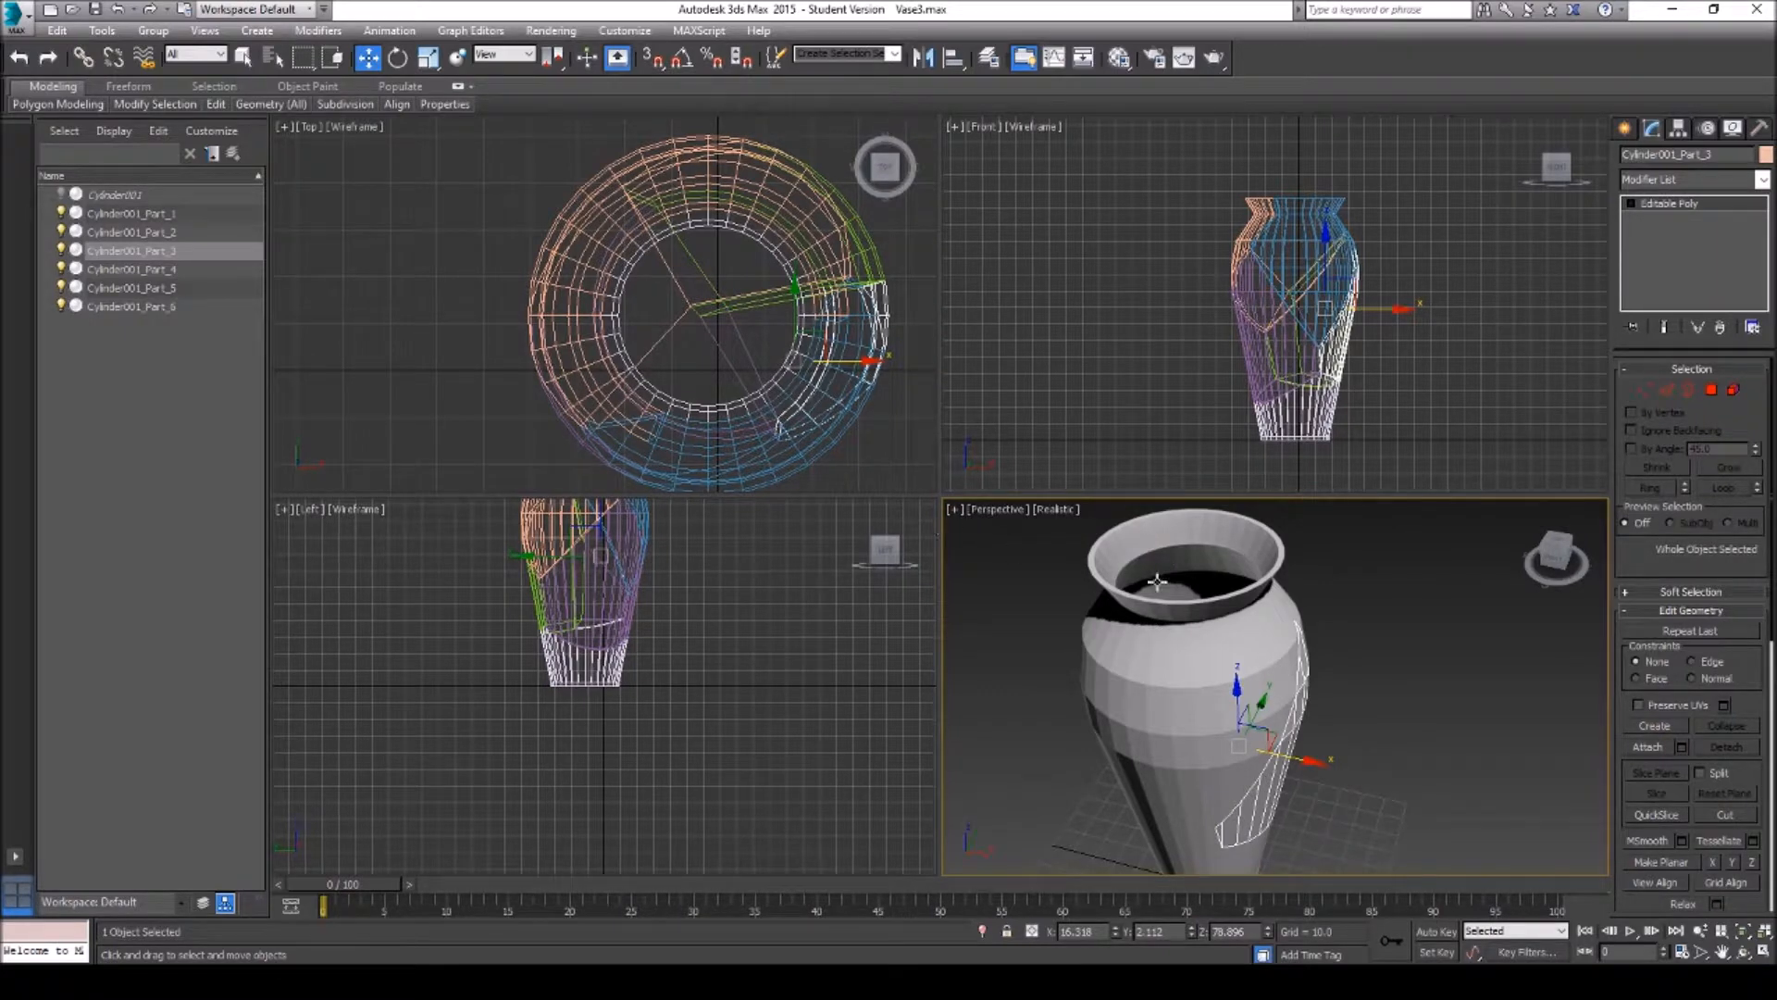
Step: Delete the original hidden Cylinder001 object from the scene
click(115, 197)
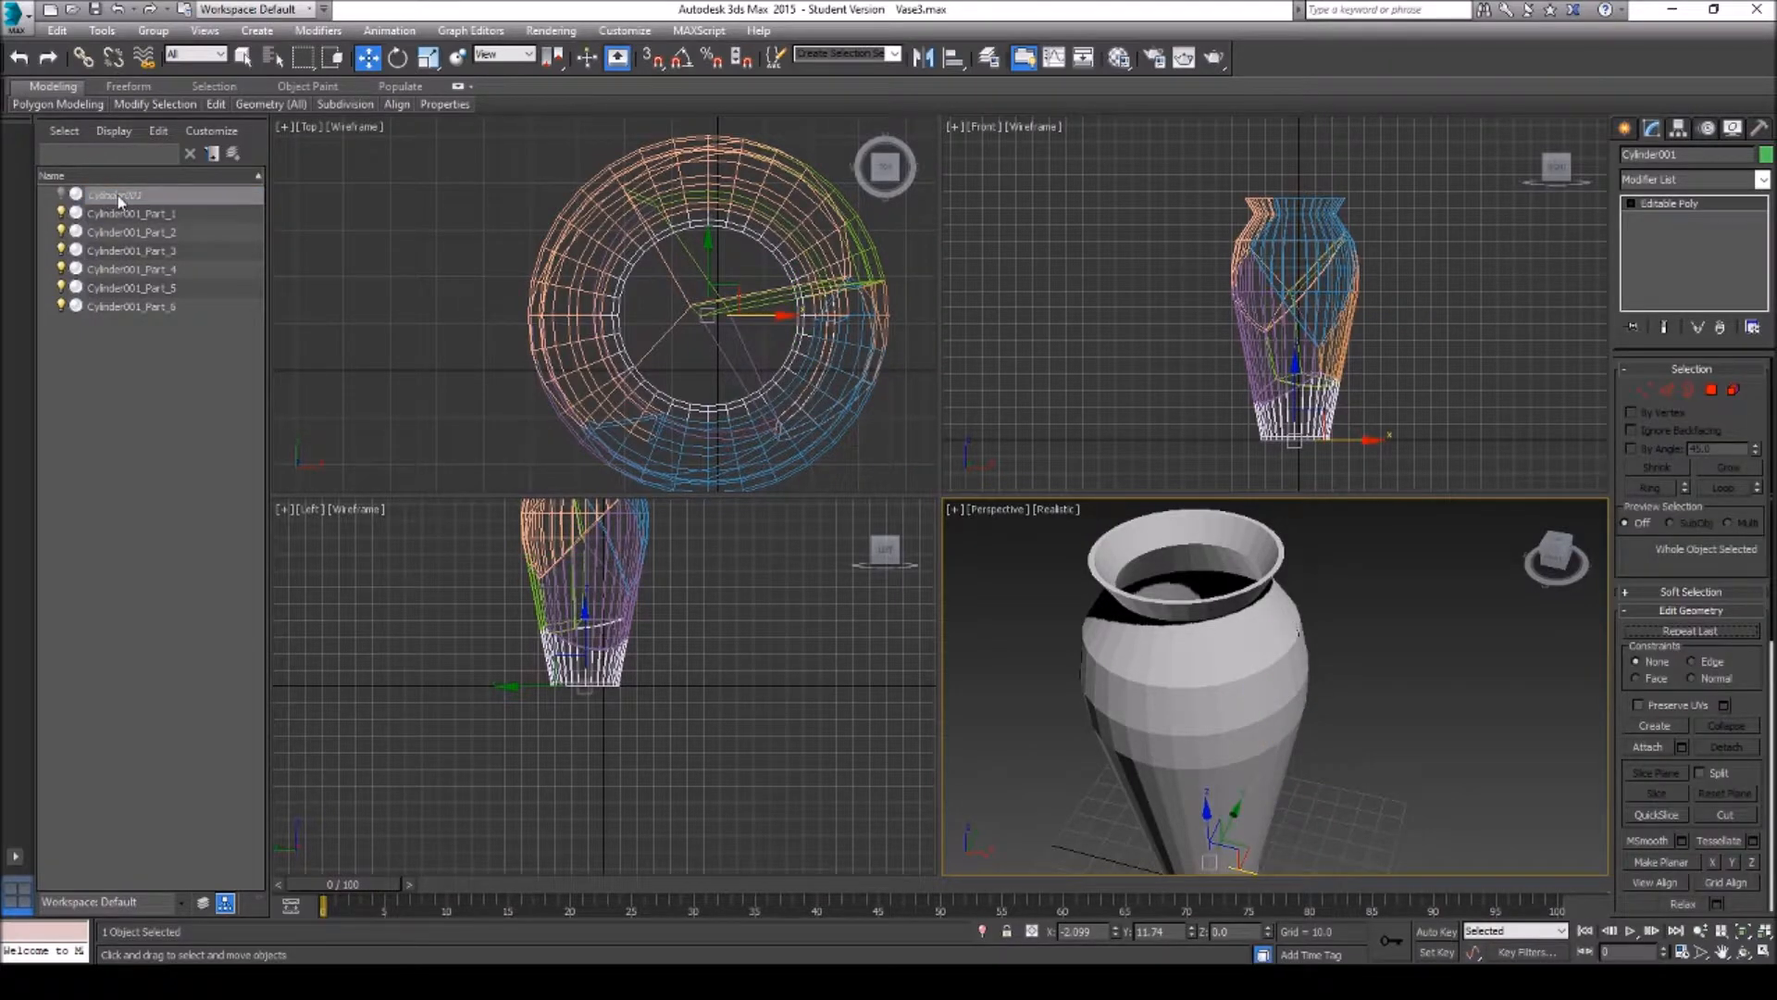
right_click(119, 200)
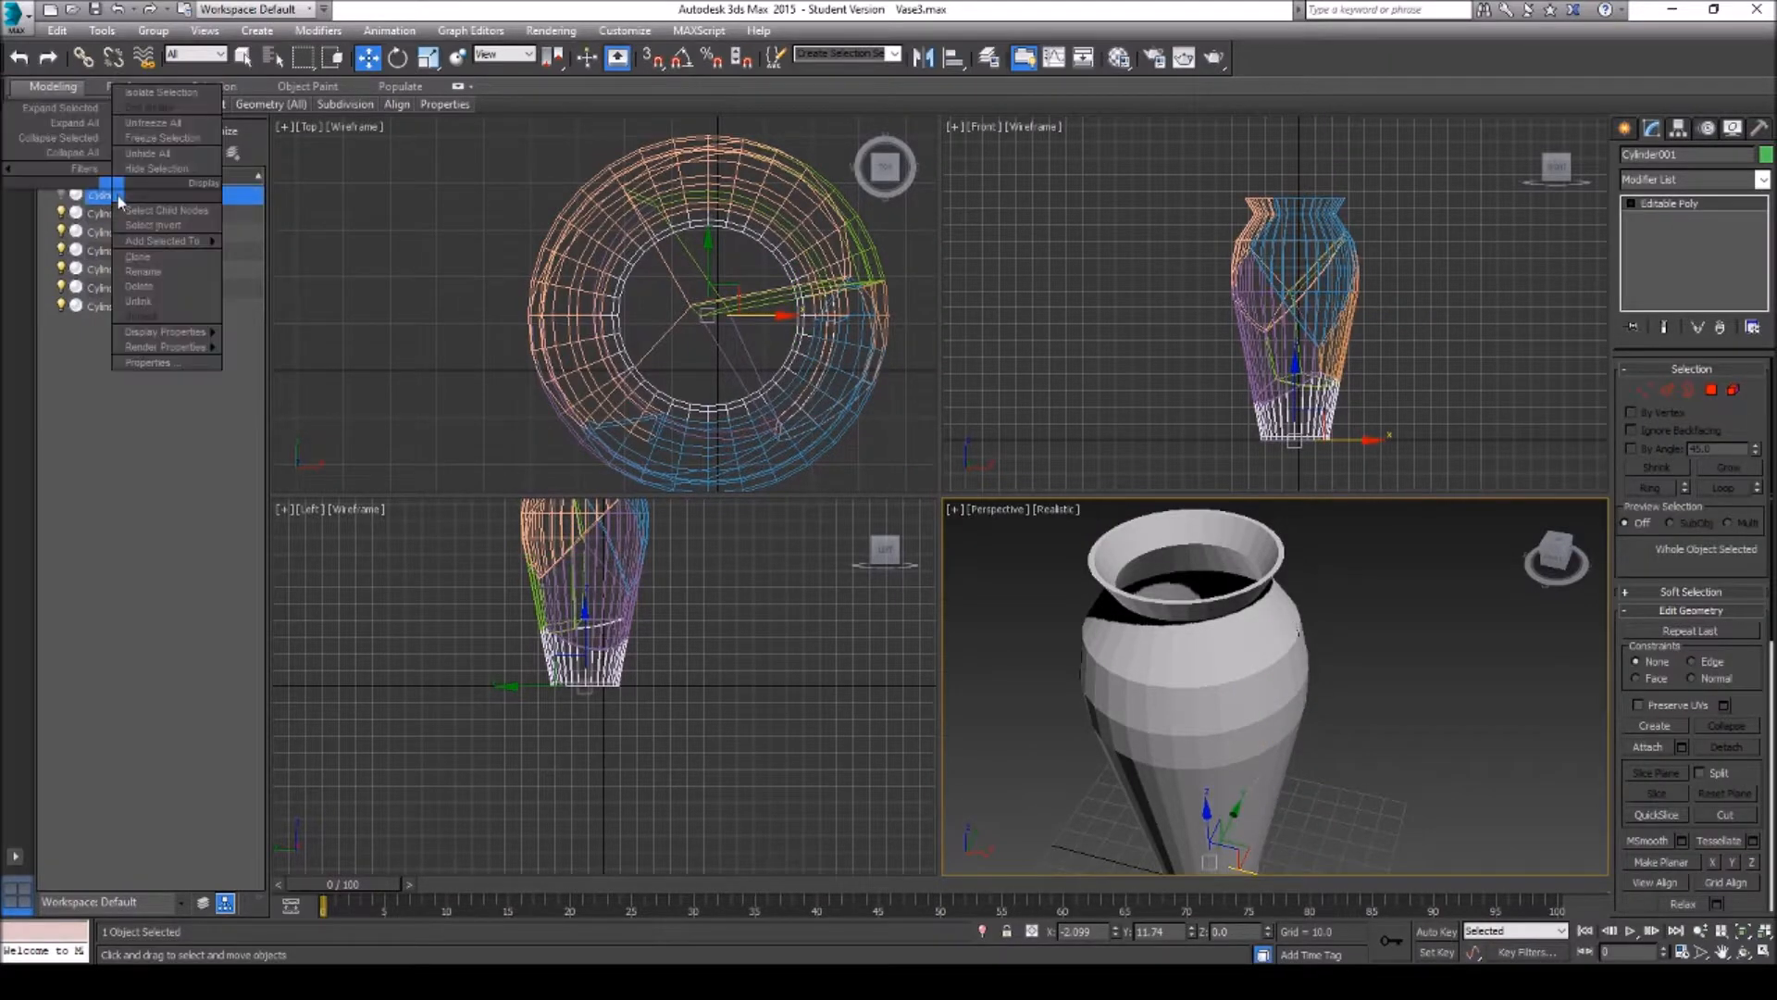
click(154, 287)
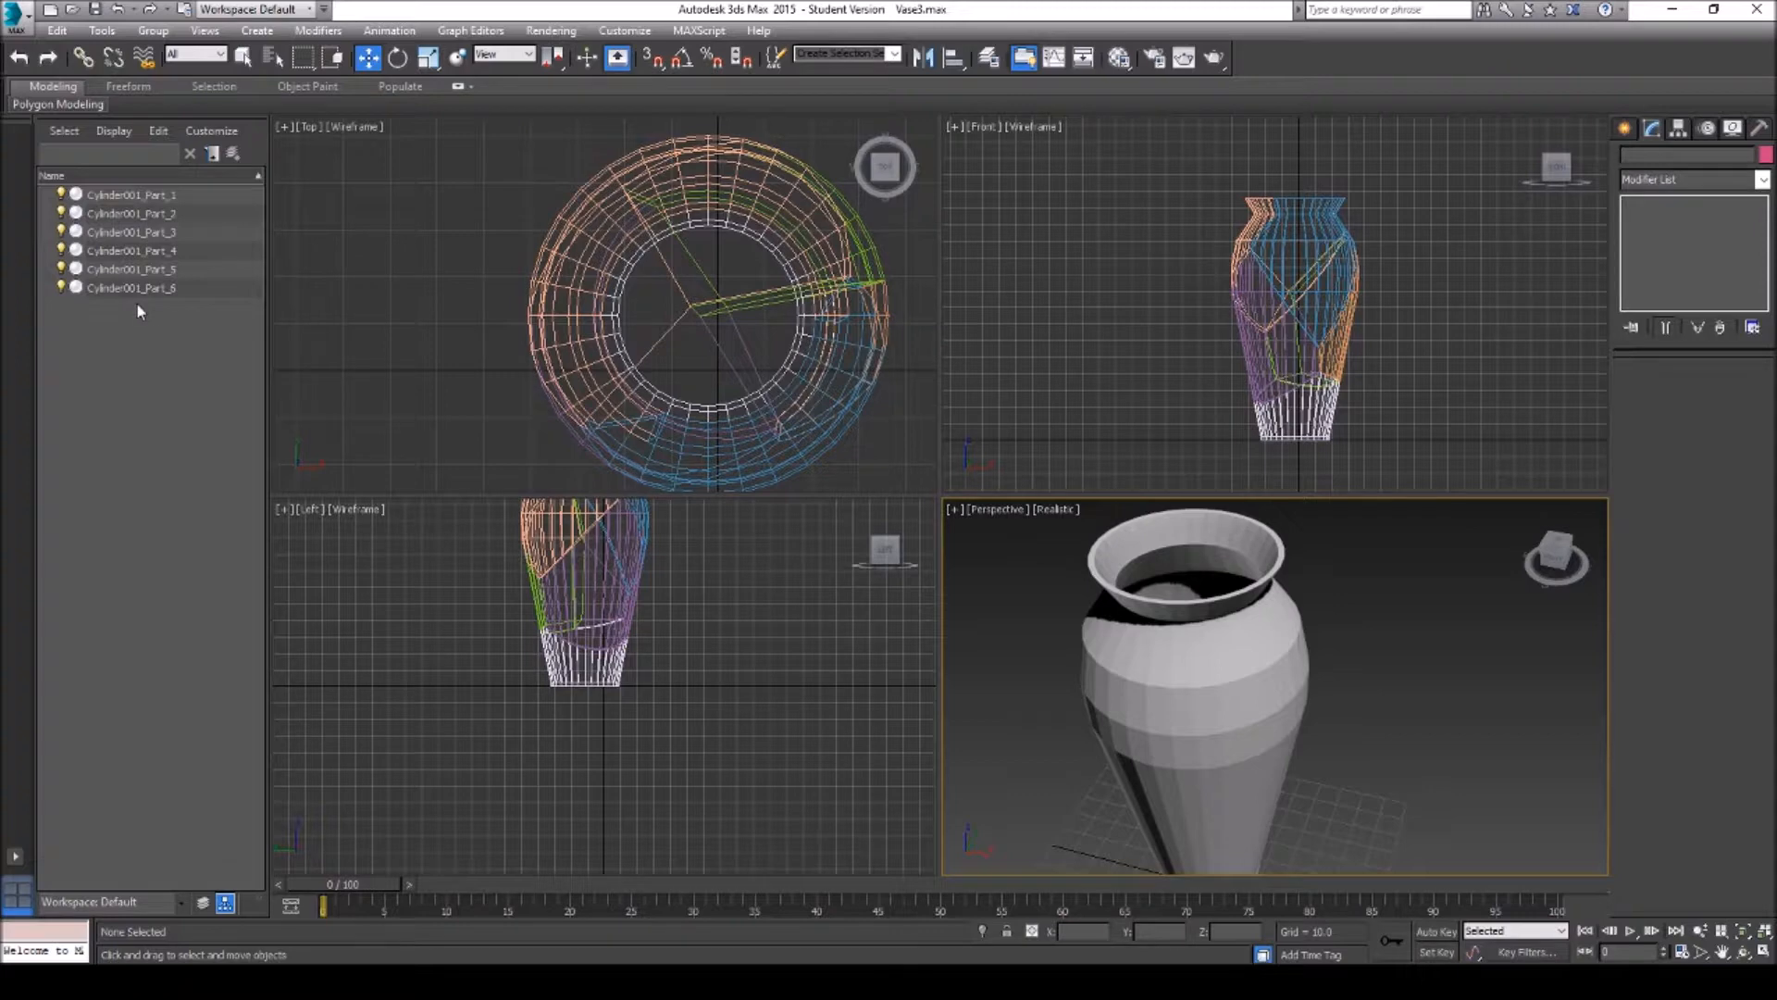
Step: Select all six fractured parts together, Cylinder001_Part_1 through Cylinder001_Part_6
click(157, 200)
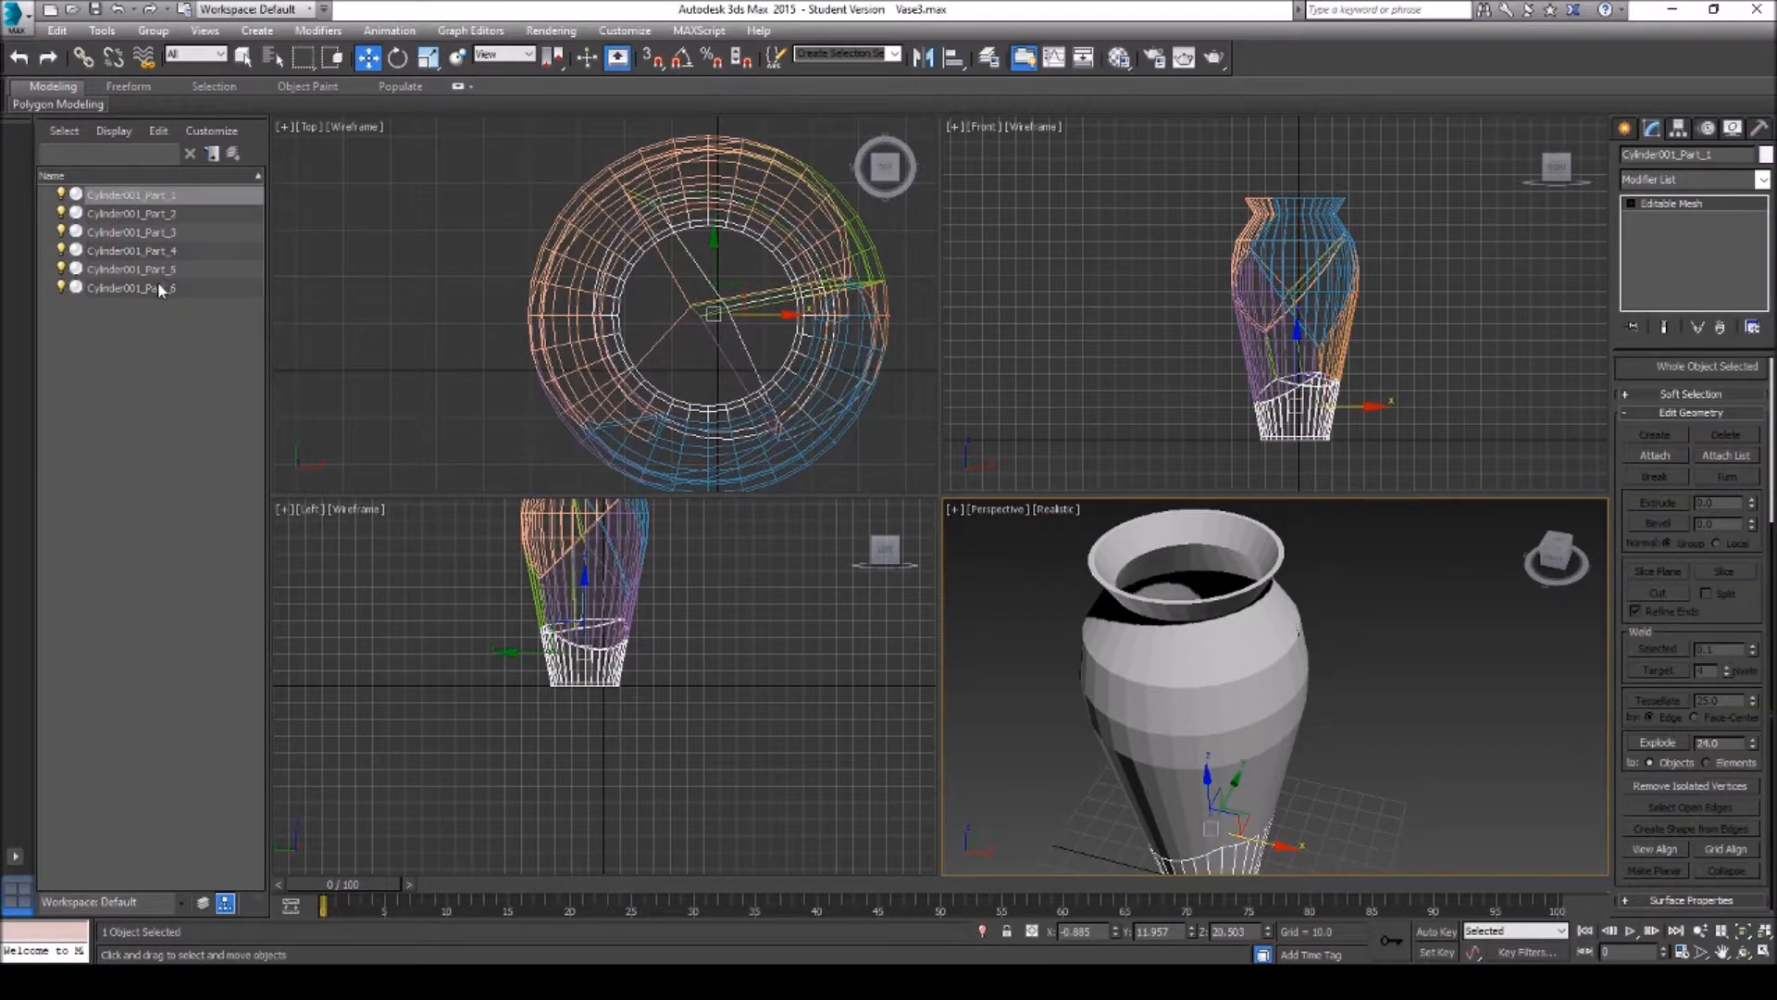
shift+click(159, 285)
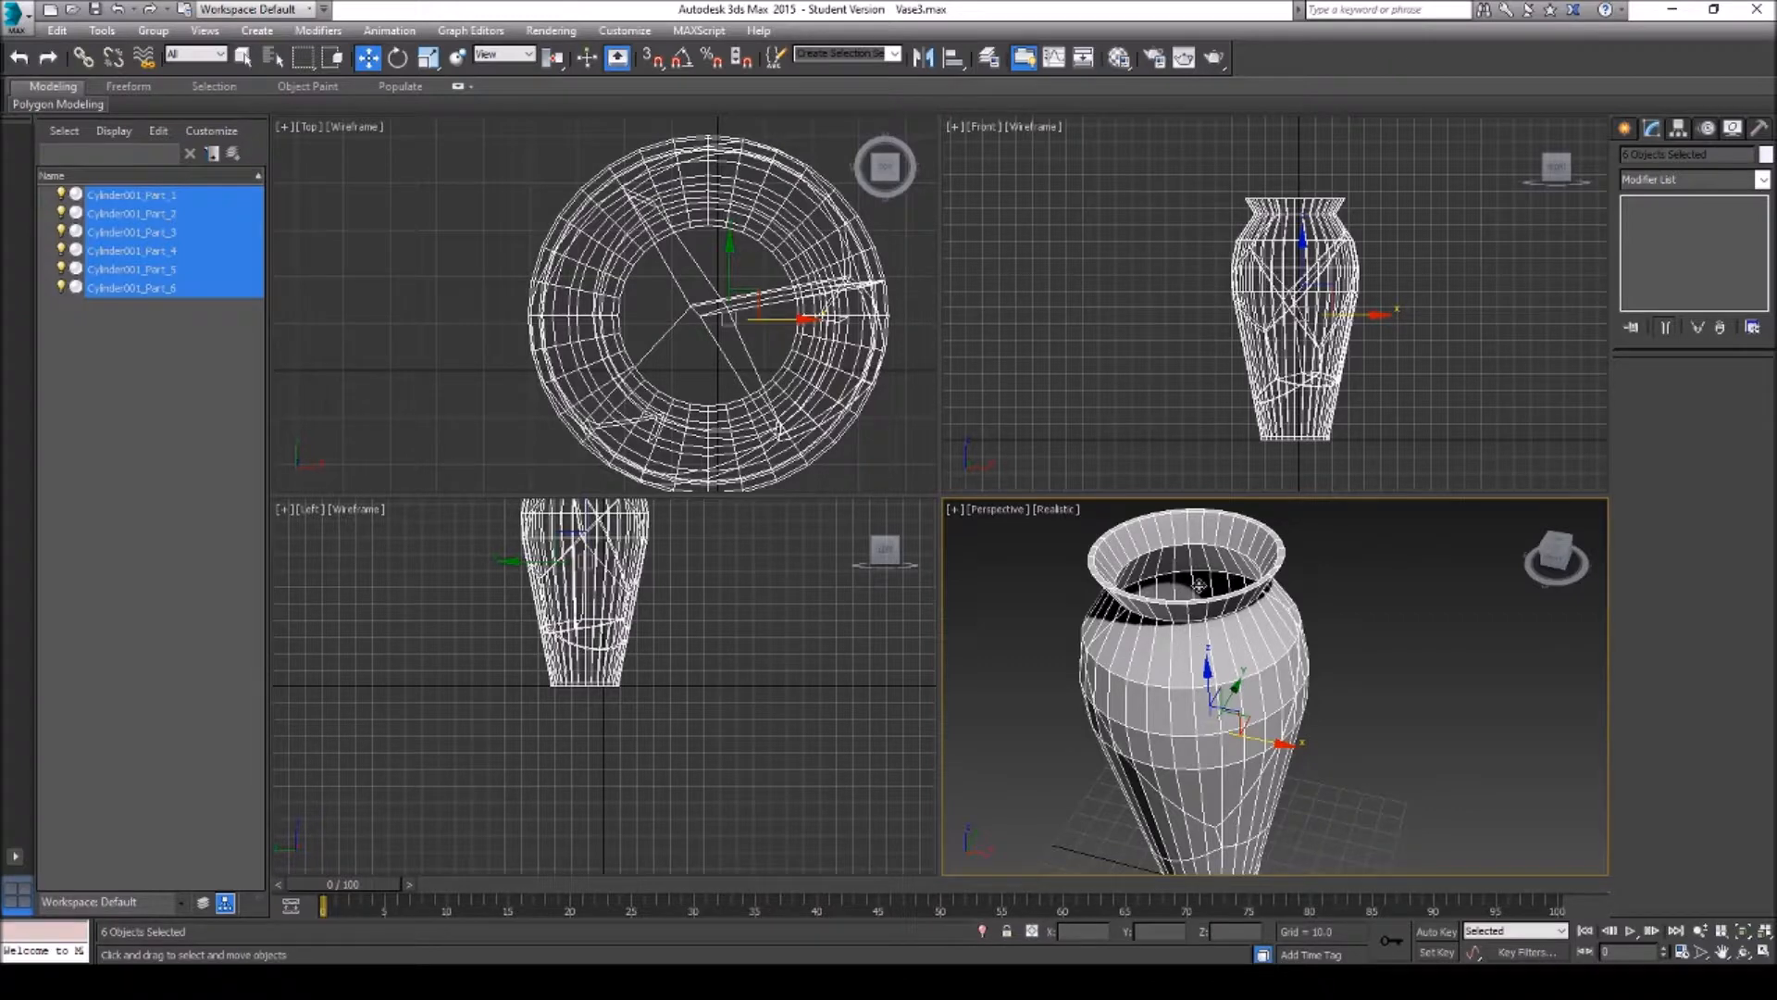
click(1432, 575)
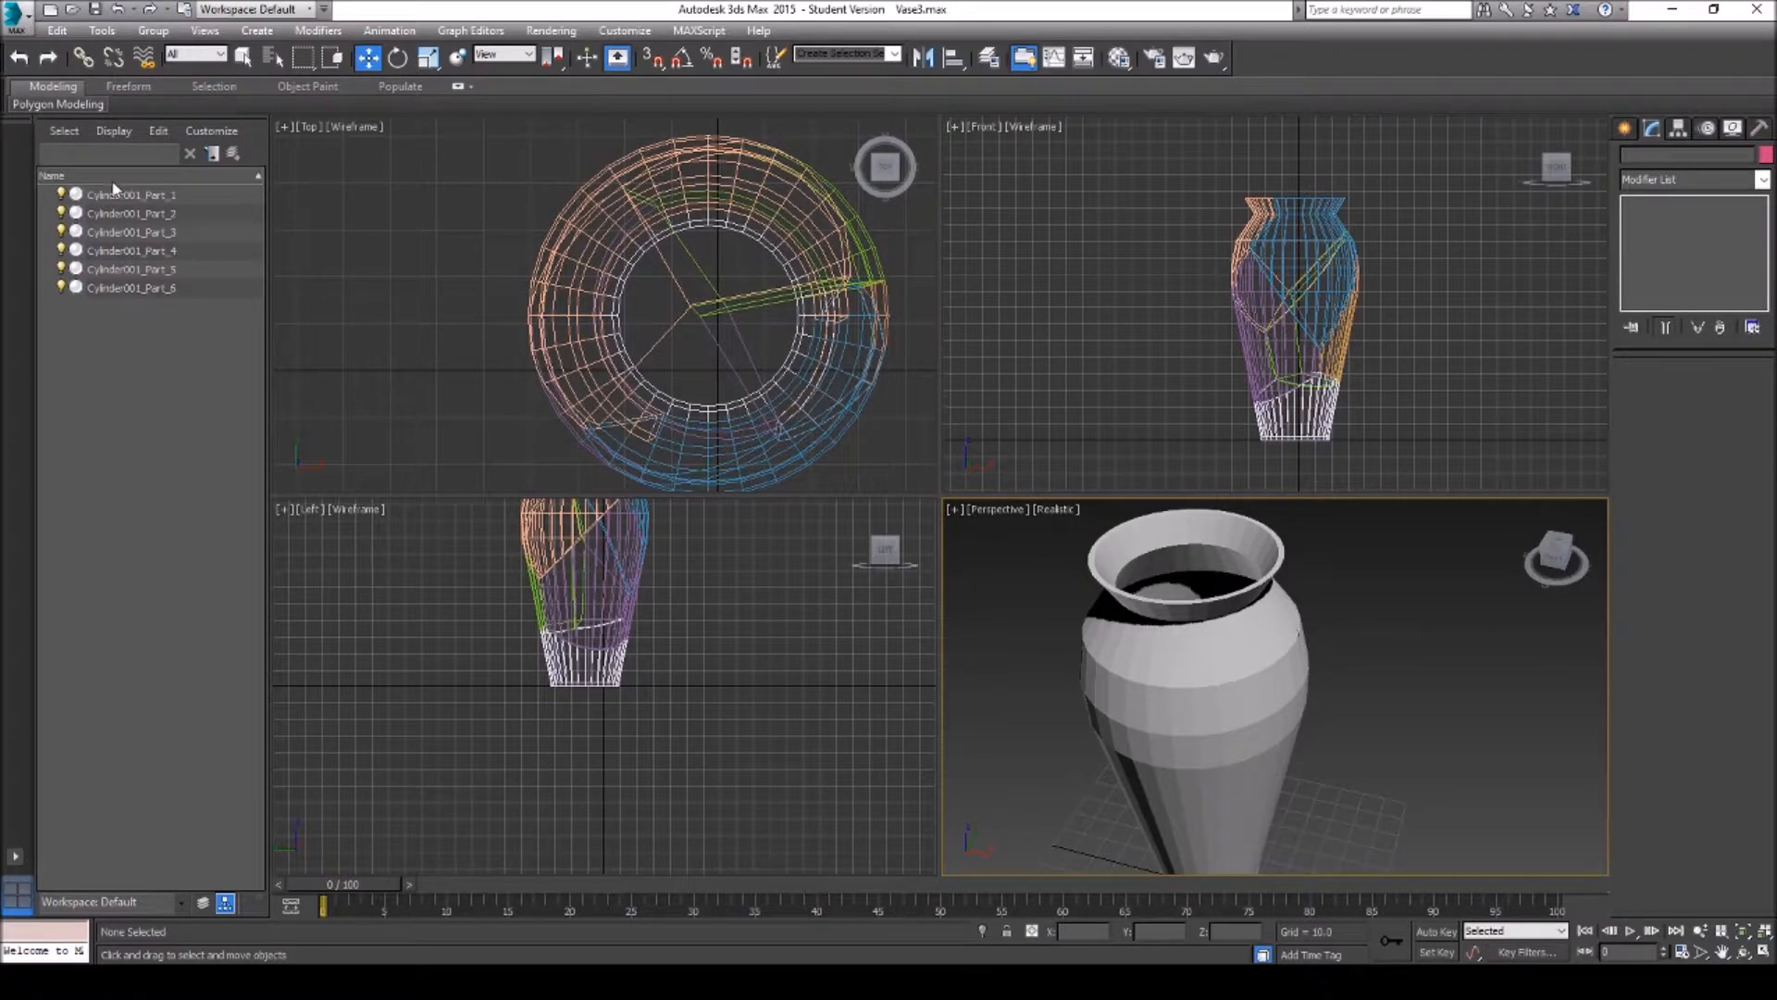
click(159, 196)
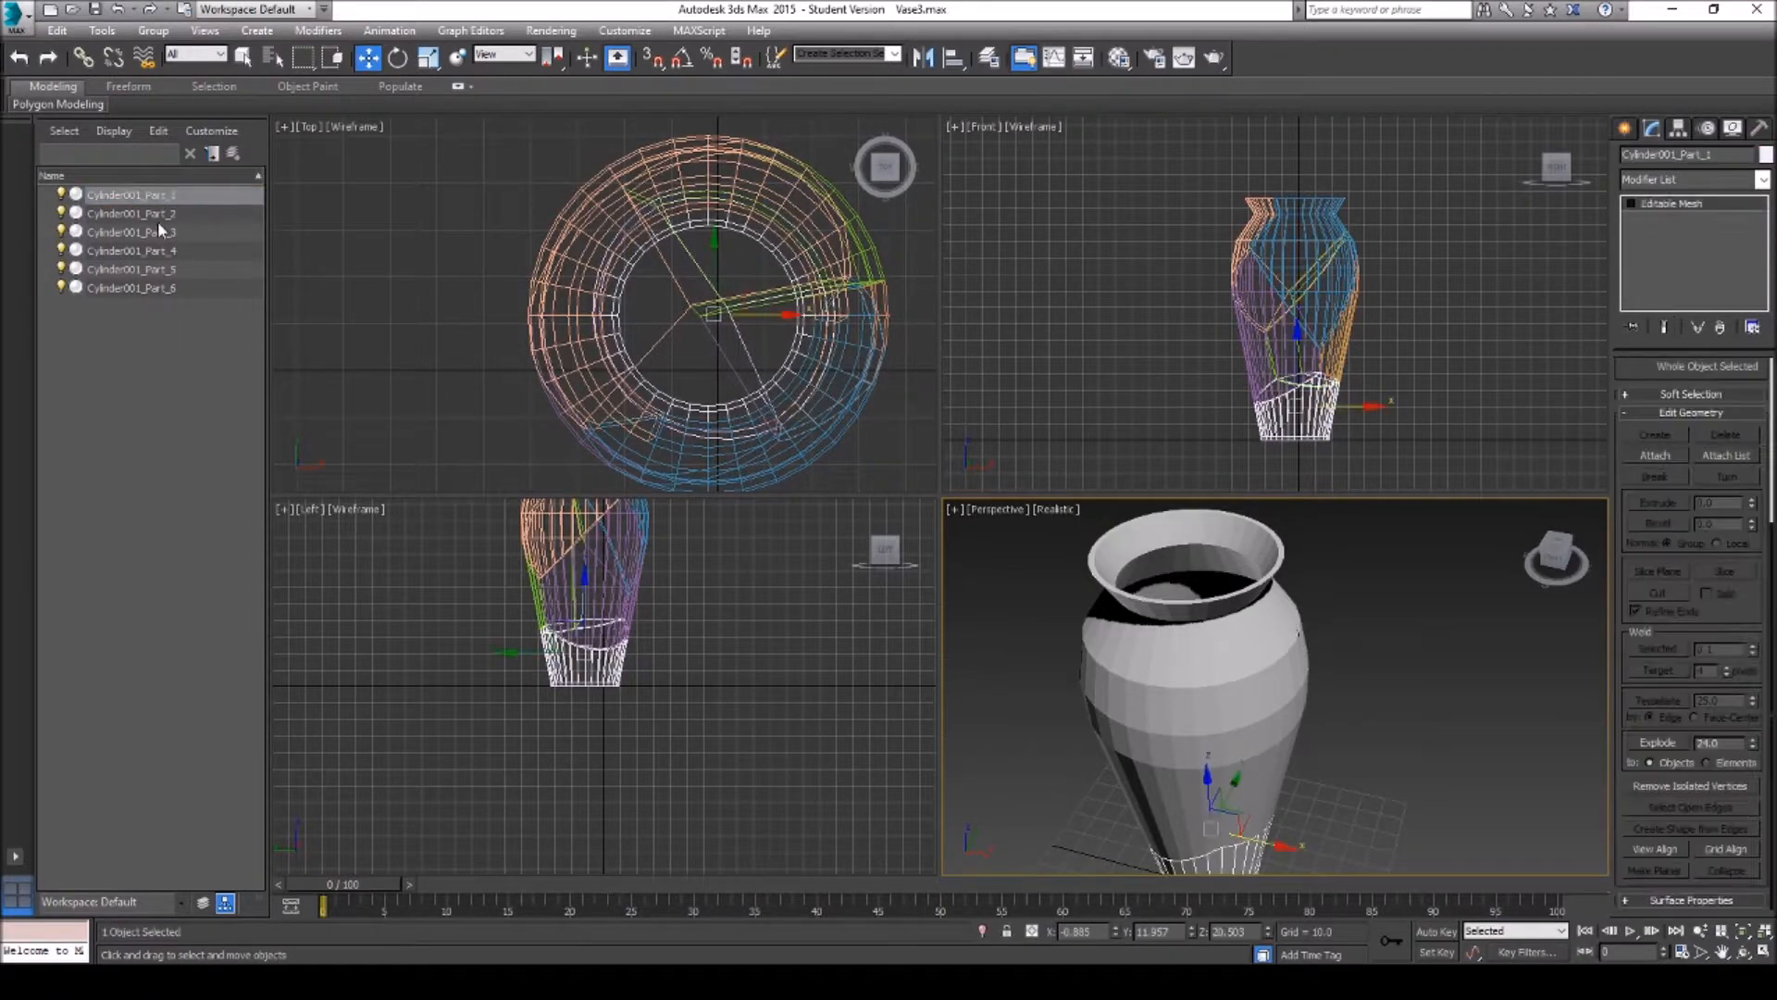
shift+click(160, 289)
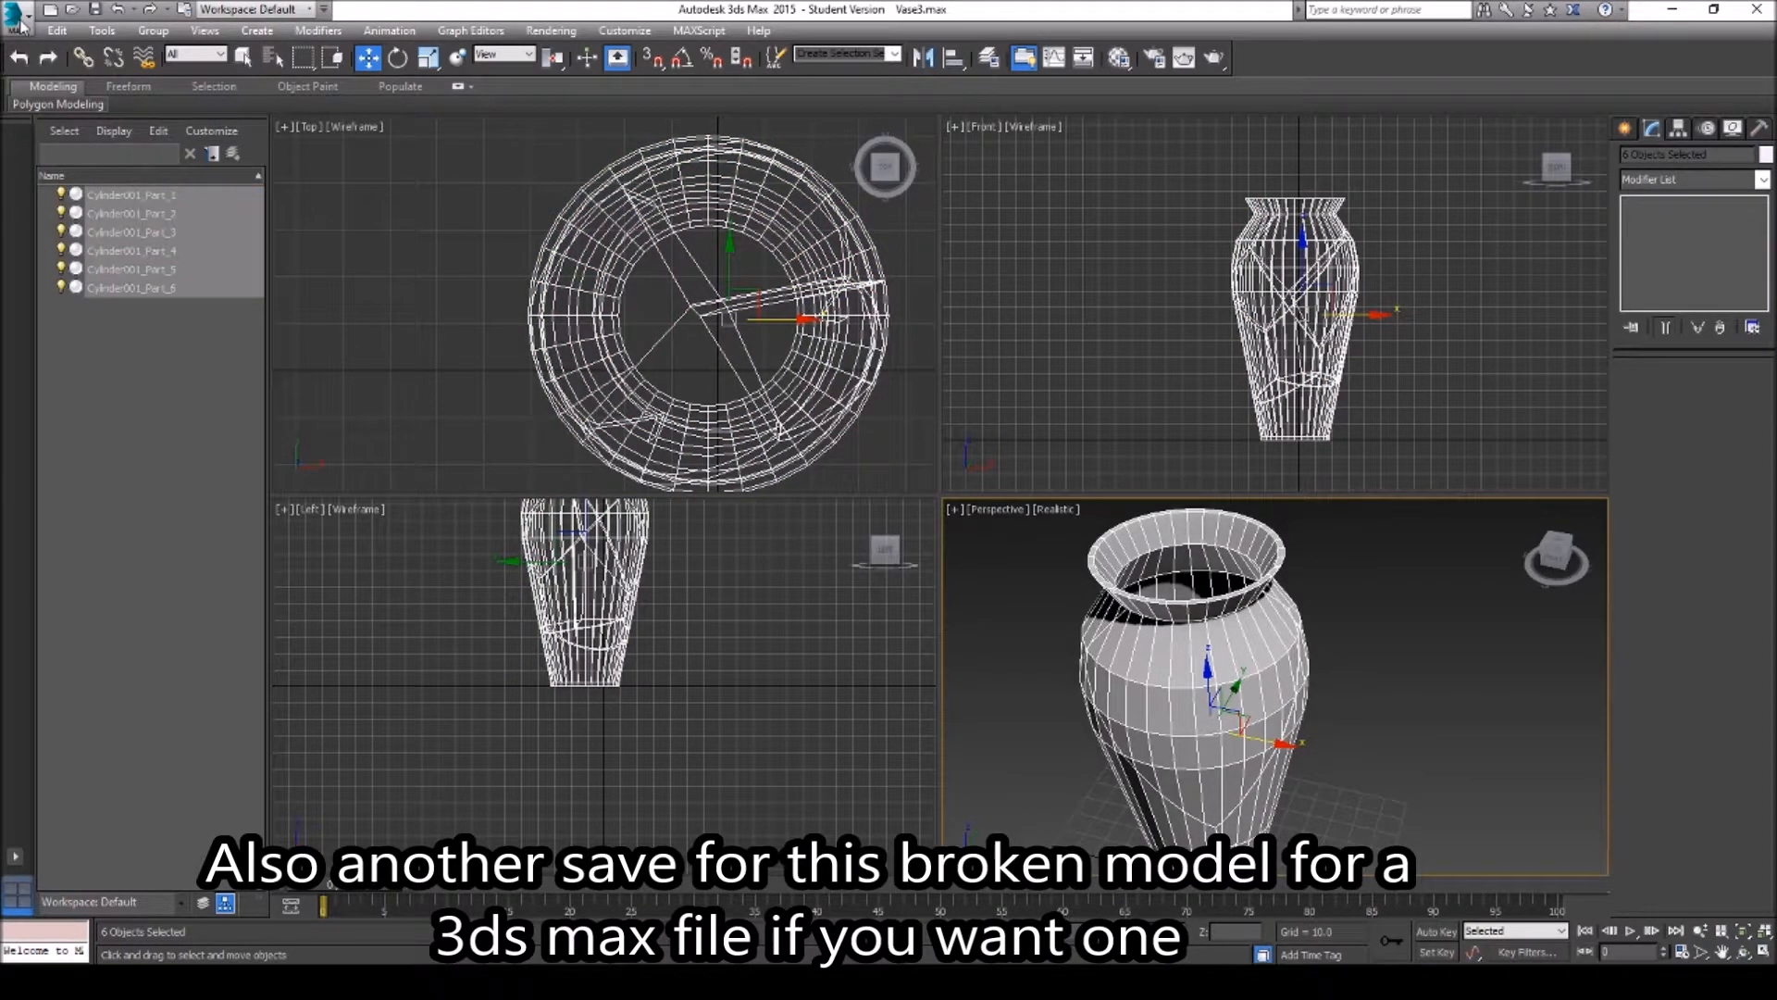
click(1424, 625)
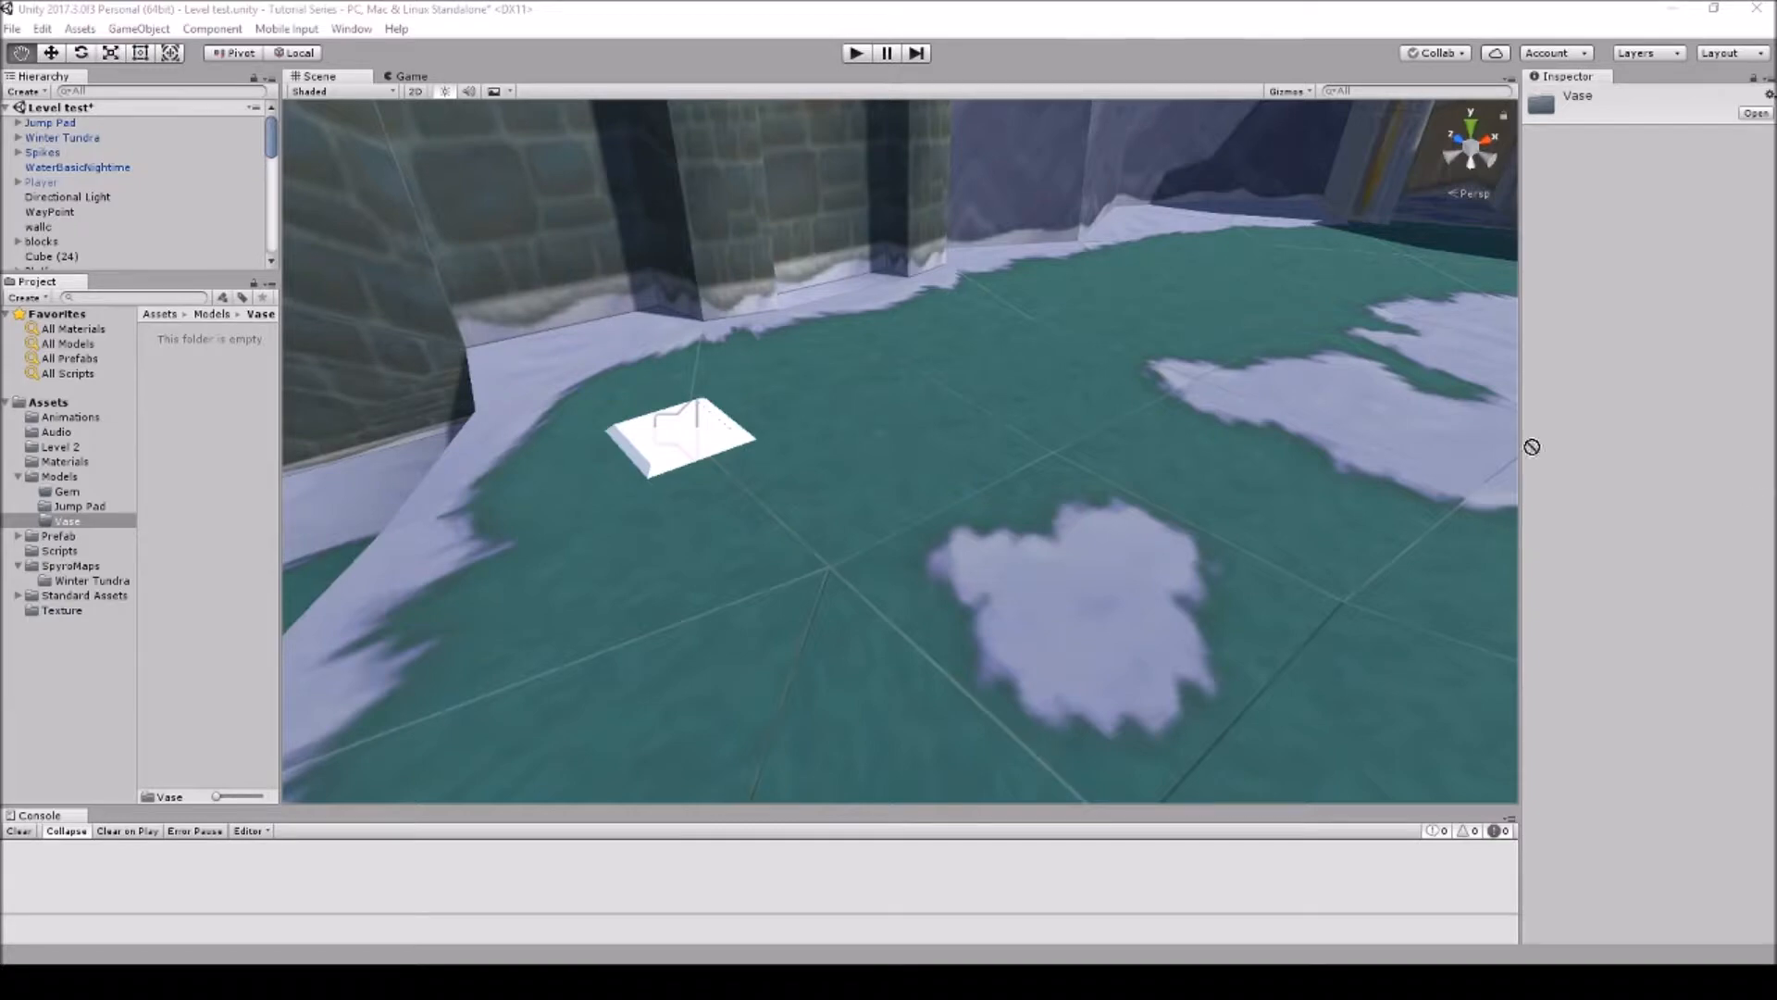
Step: Switch to Unity, import the Vase and VaseBroken models into the Models/Vase folder, and place Vase on the level's ground
drag(1022, 493, 211, 383)
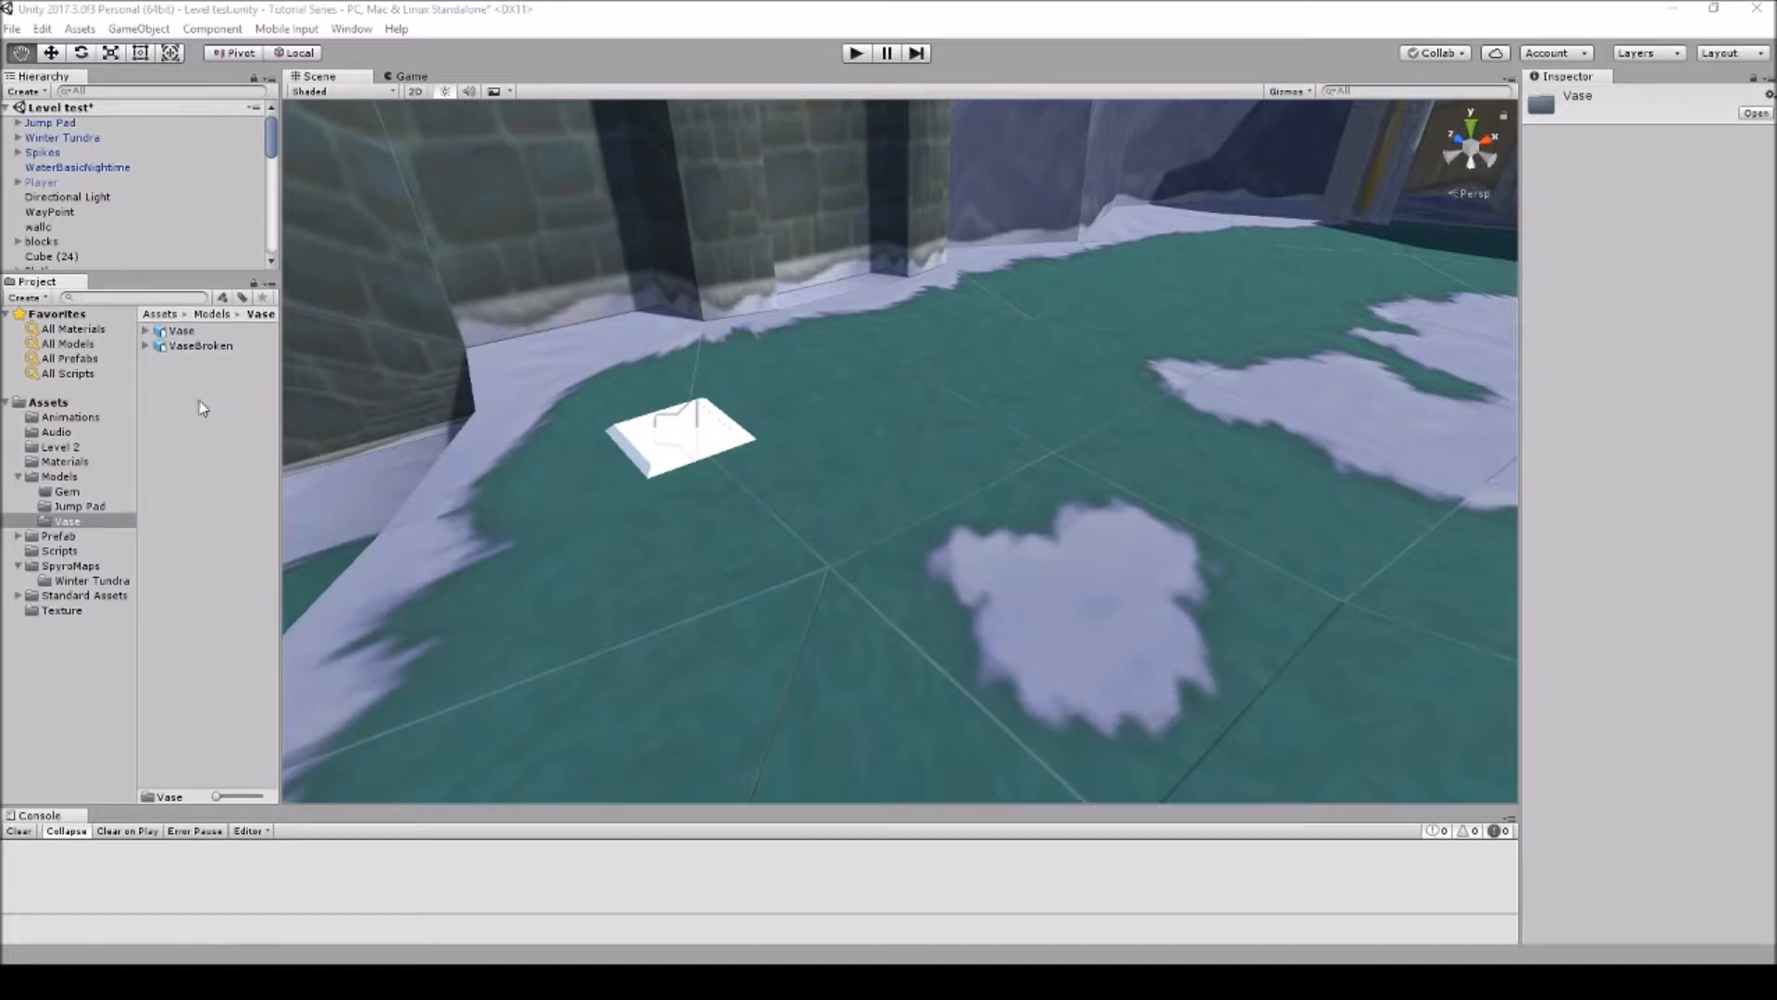
drag(191, 330, 876, 611)
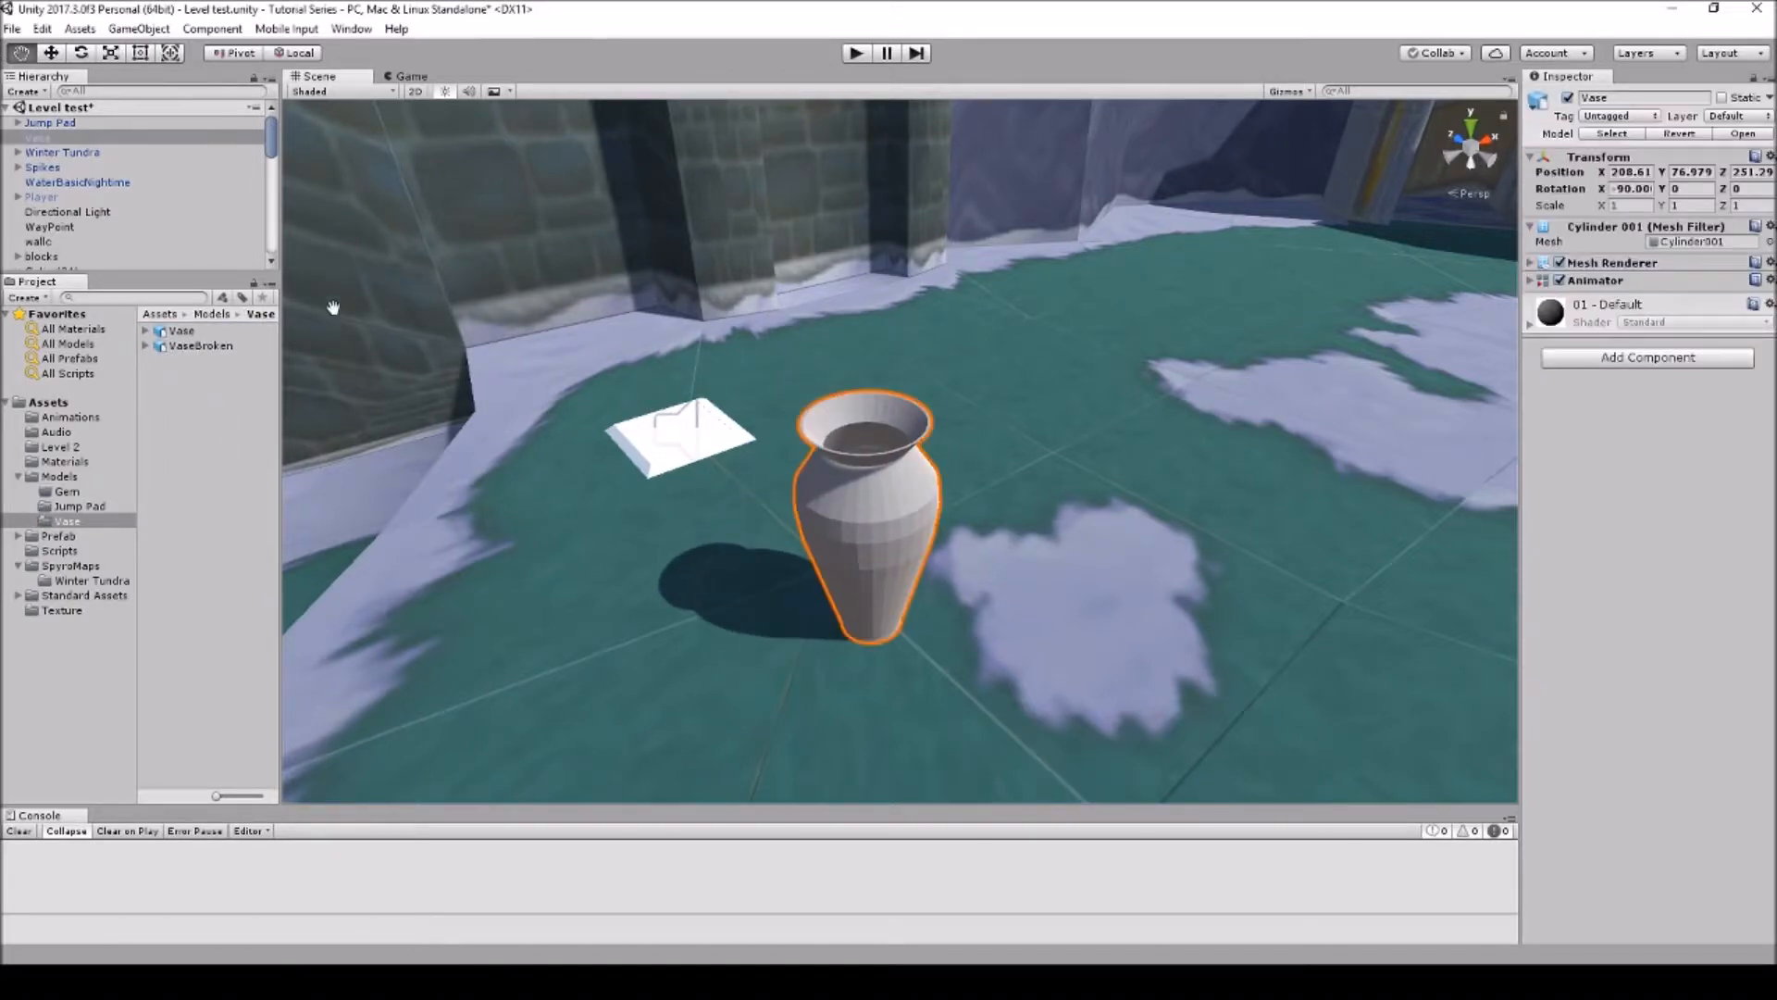
Step: Set the placed vase's scale to 0.7 on the X, Y and Z axes
right_drag(797, 404, 797, 491)
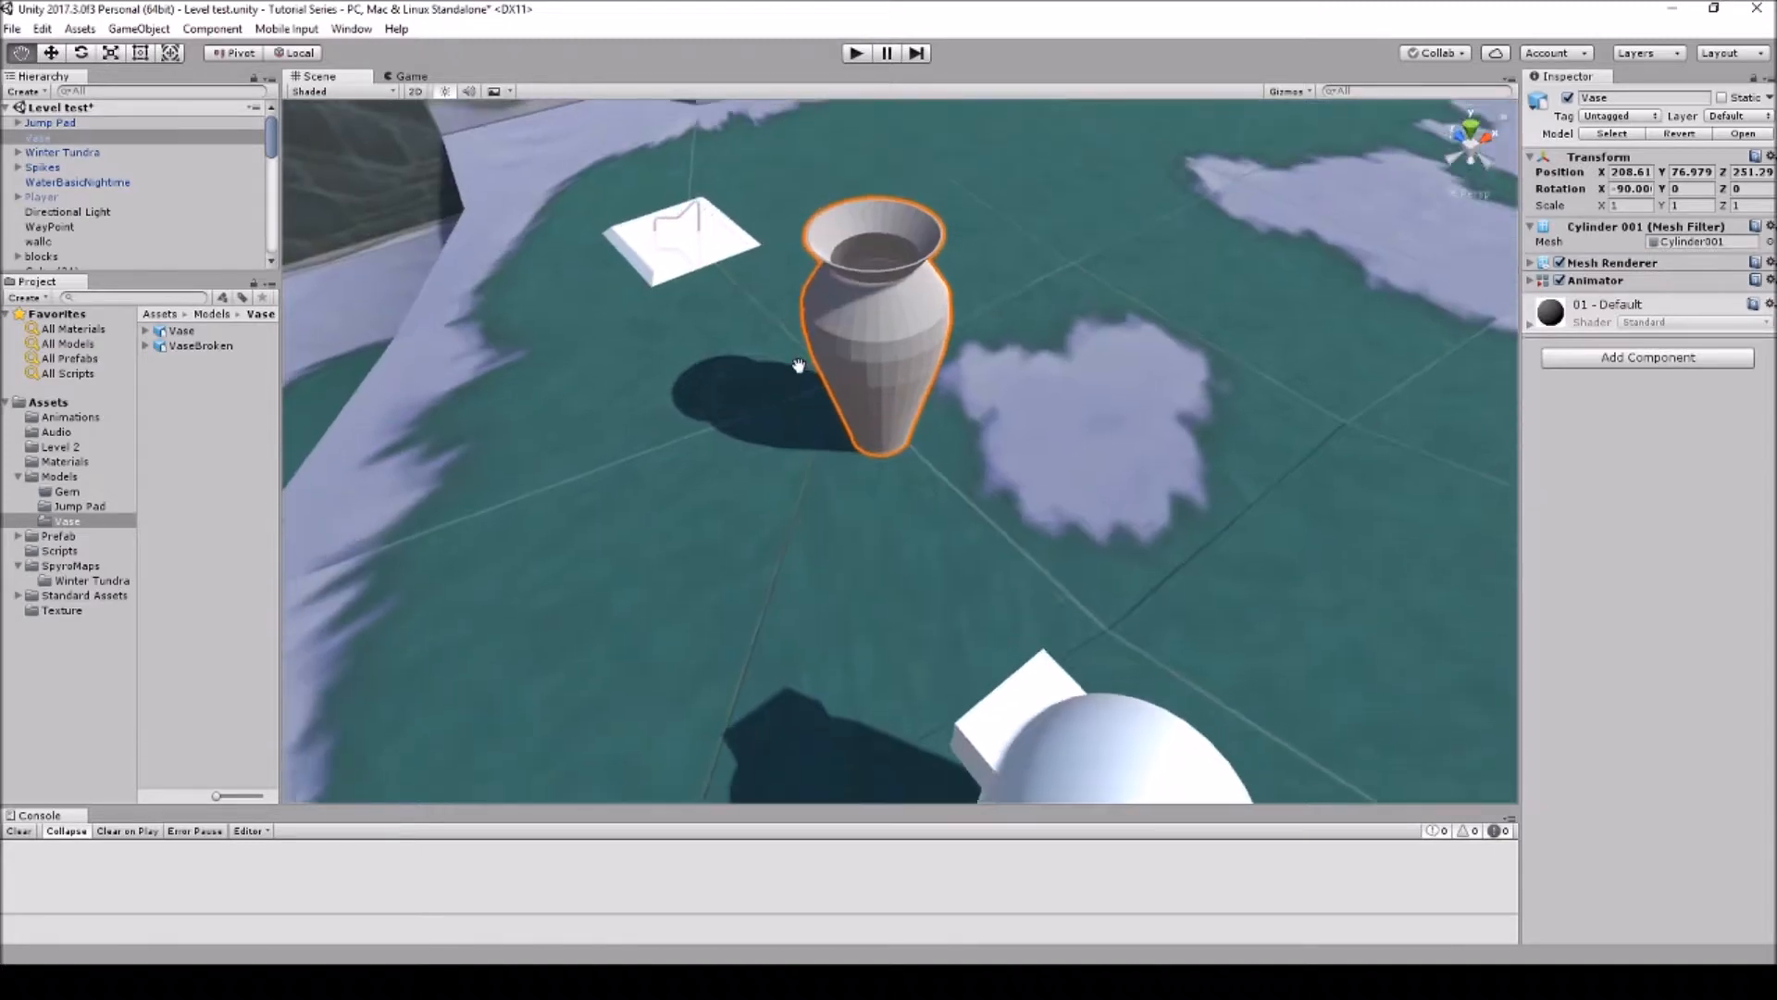
middle_drag(797, 365, 837, 595)
right_drag(841, 602, 1138, 620)
middle_drag(824, 490, 1023, 579)
right_drag(1023, 580, 877, 225)
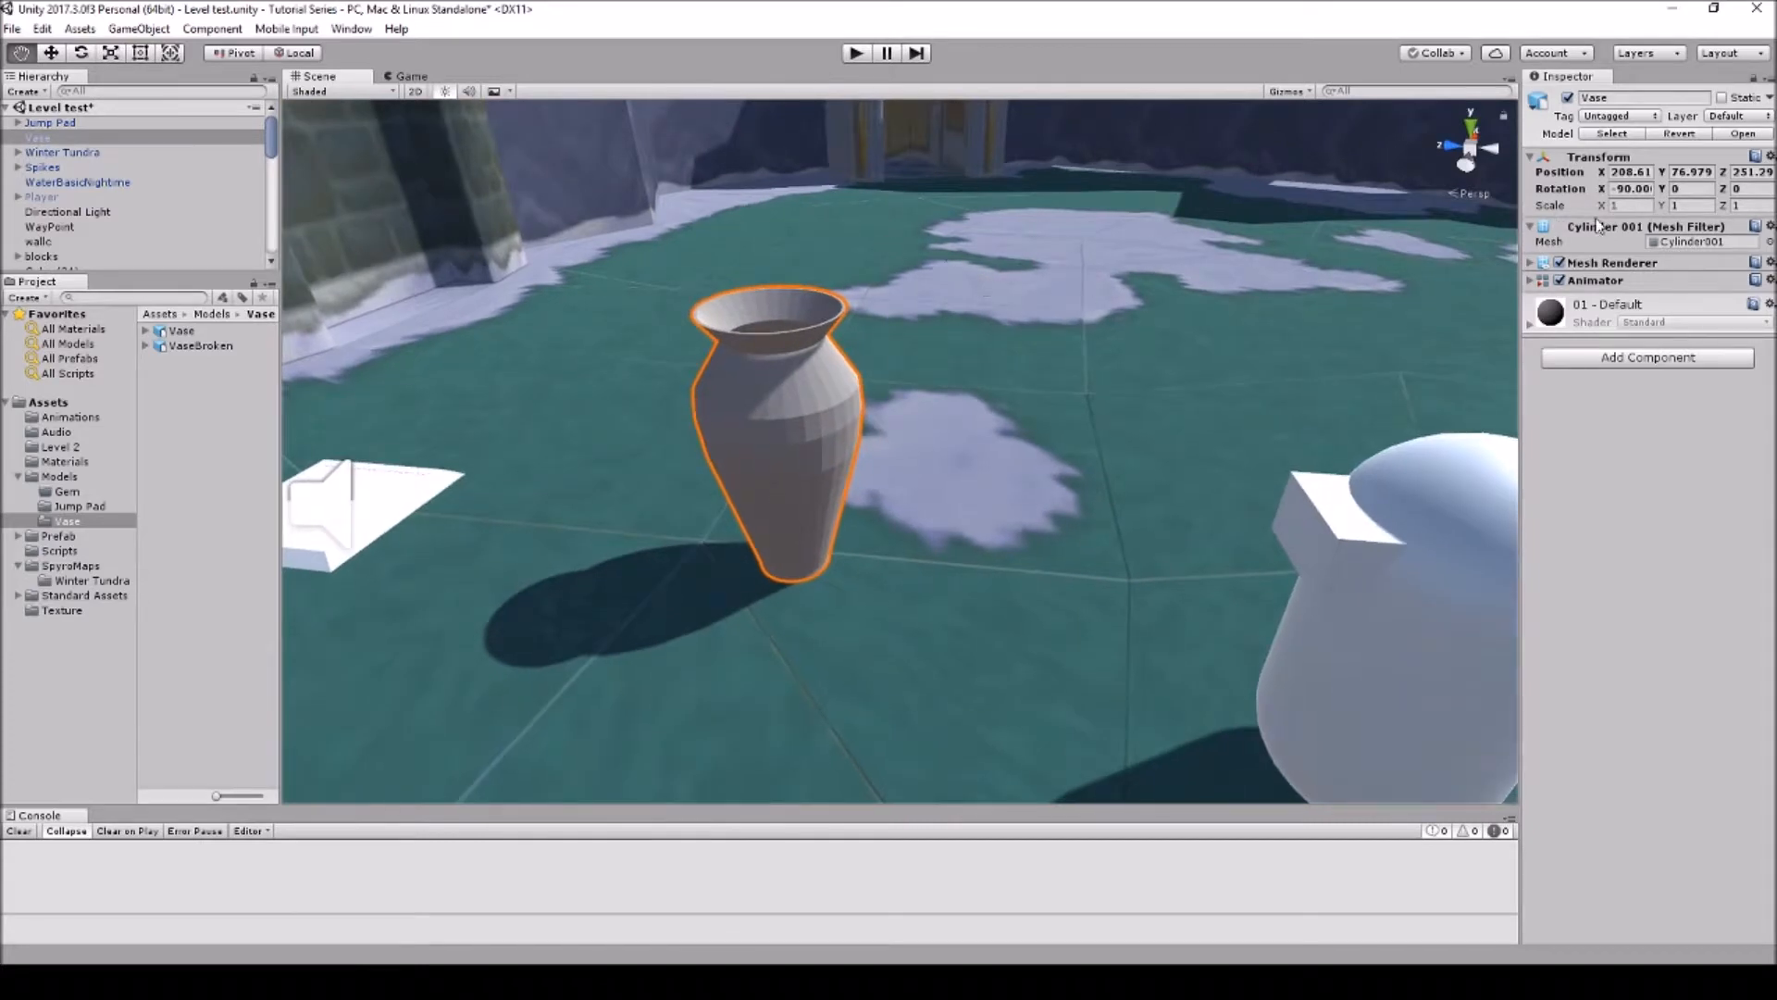
click(1633, 205)
text(.7)
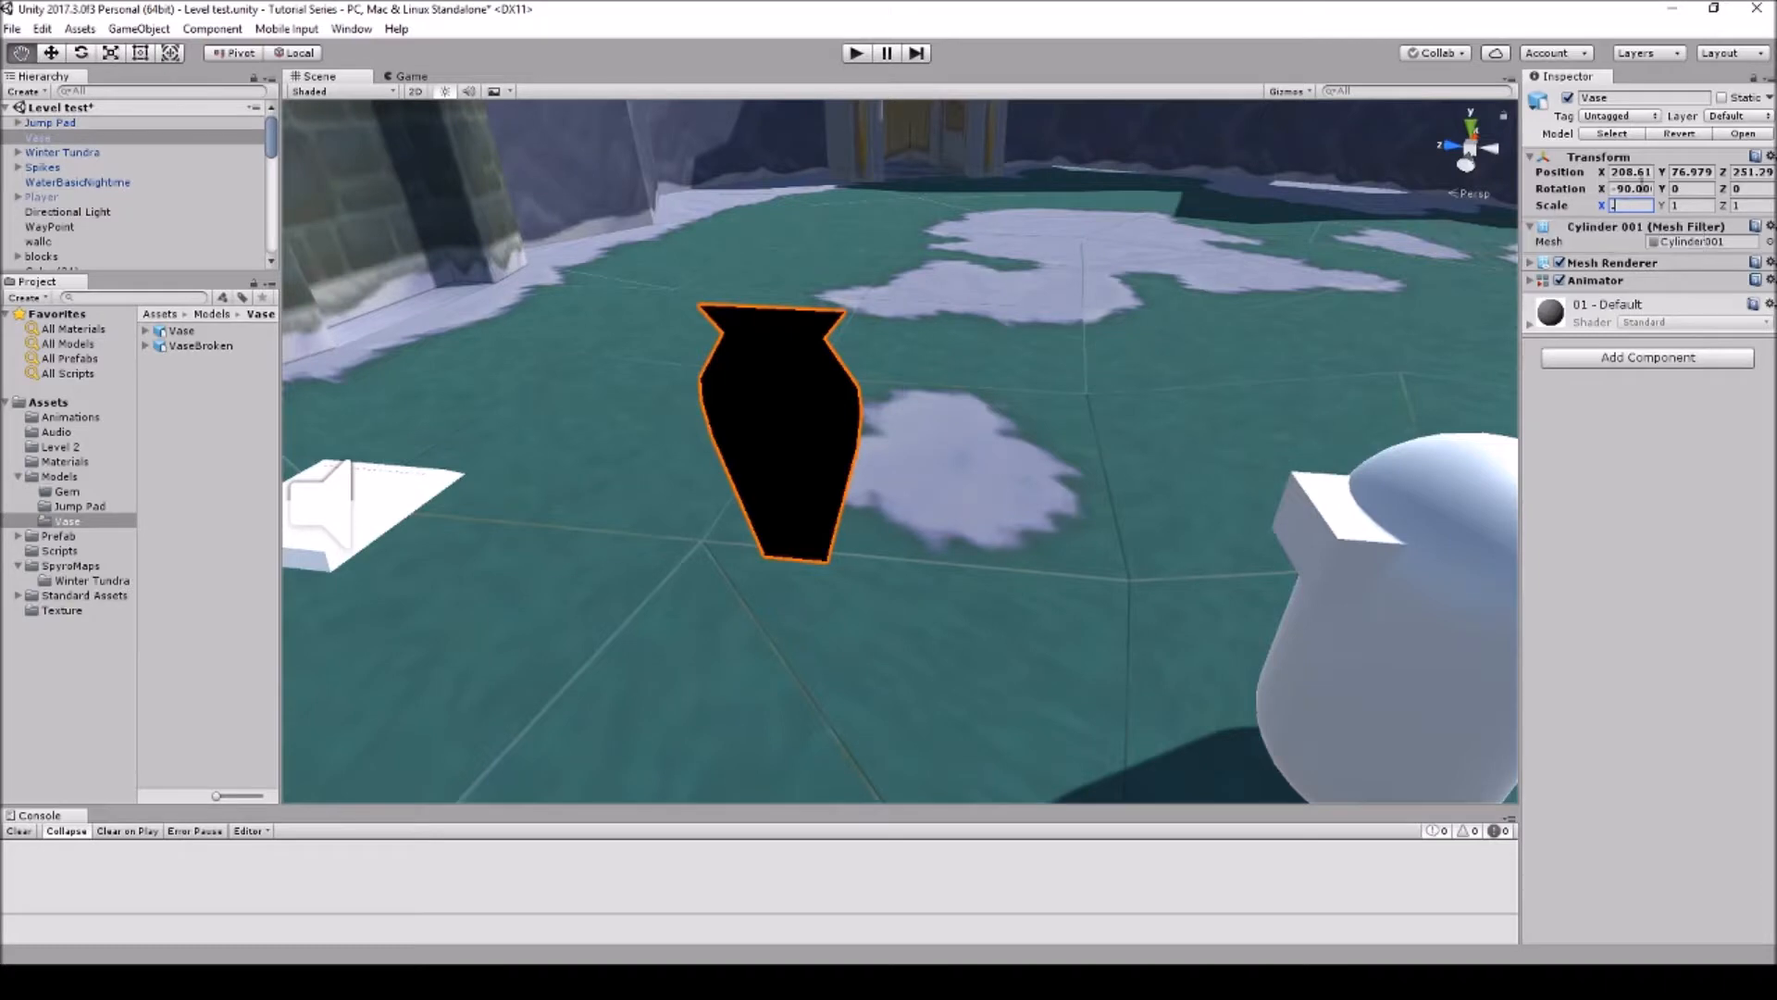
click(1685, 204)
text(.7)
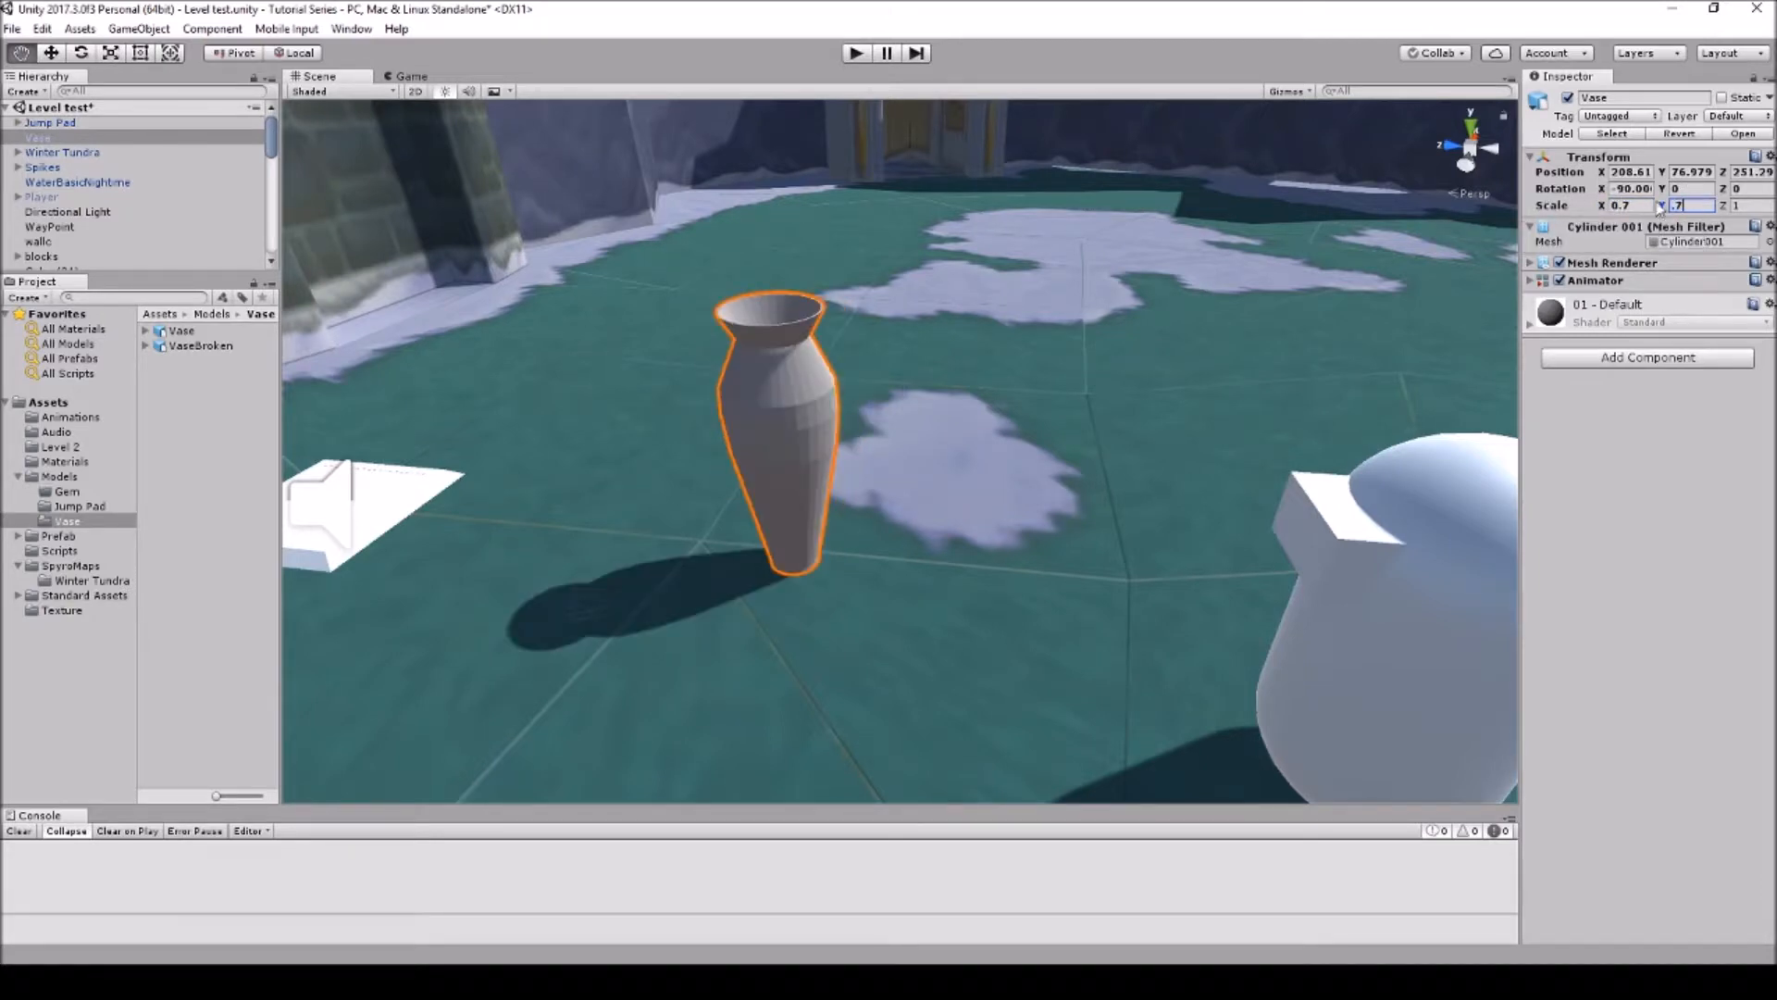
click(1743, 204)
text(.7)
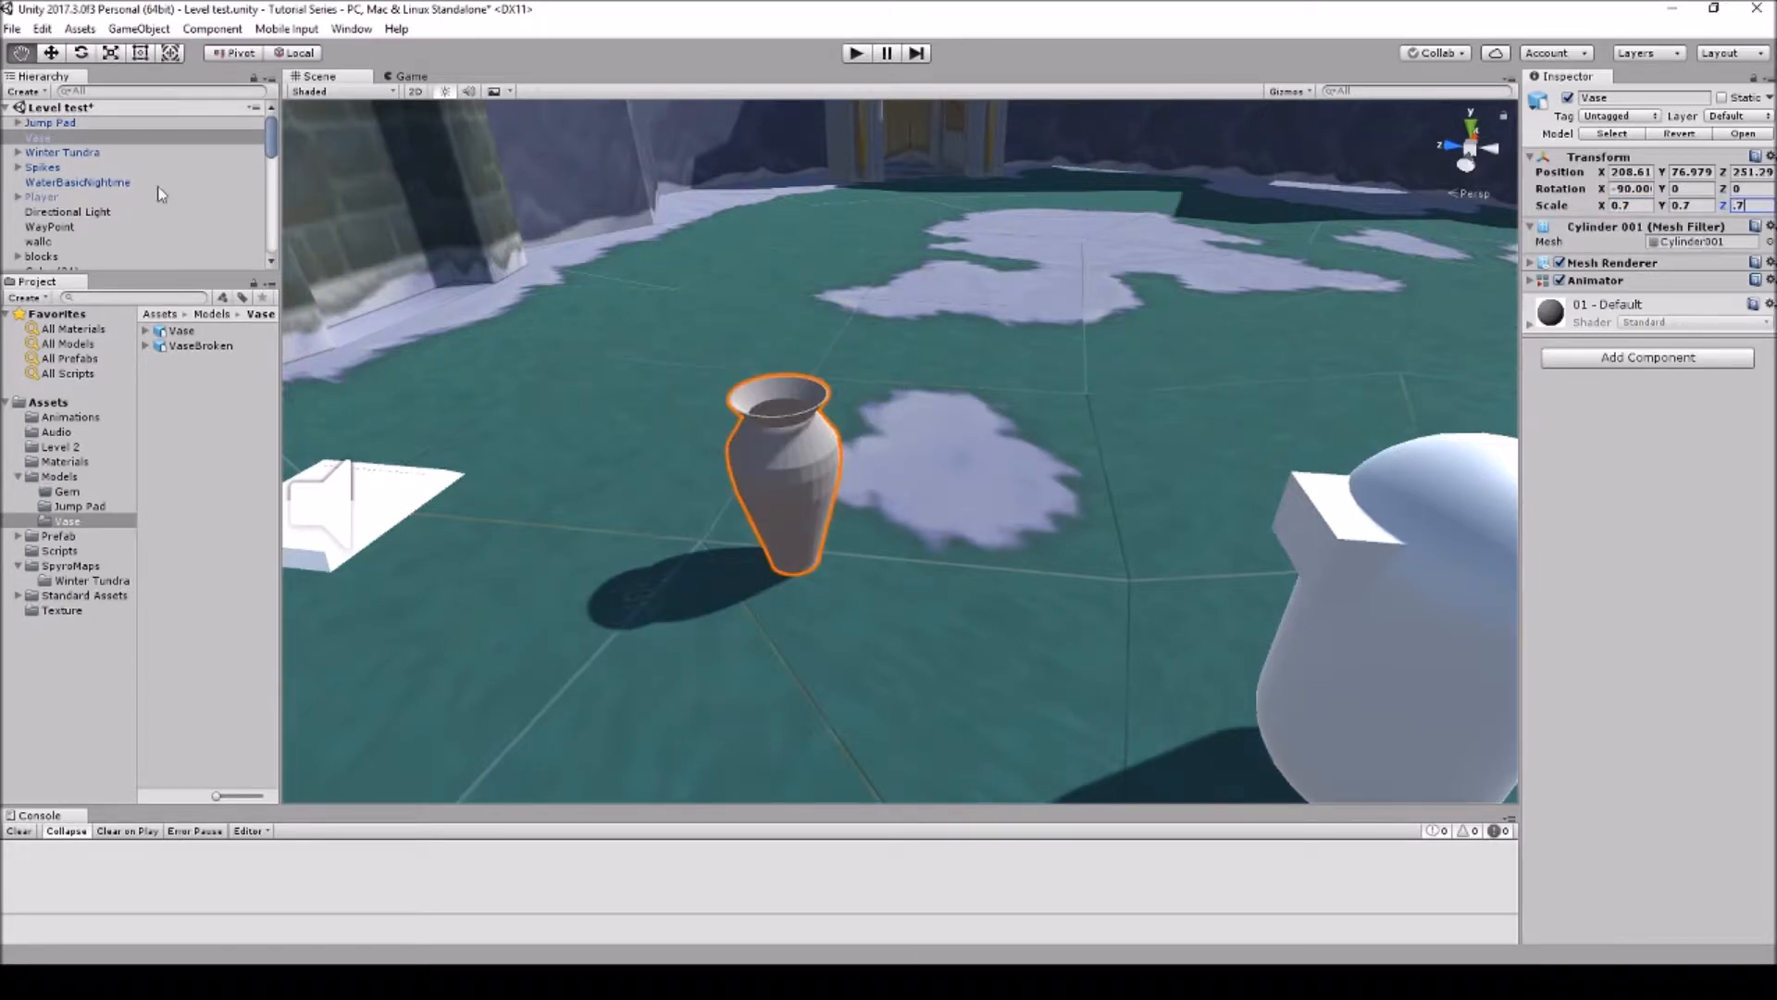
Step: Place the VaseBroken model on the ground beside the intact vase and set its scale to 0.7 on X, Y and Z
drag(188, 352, 981, 593)
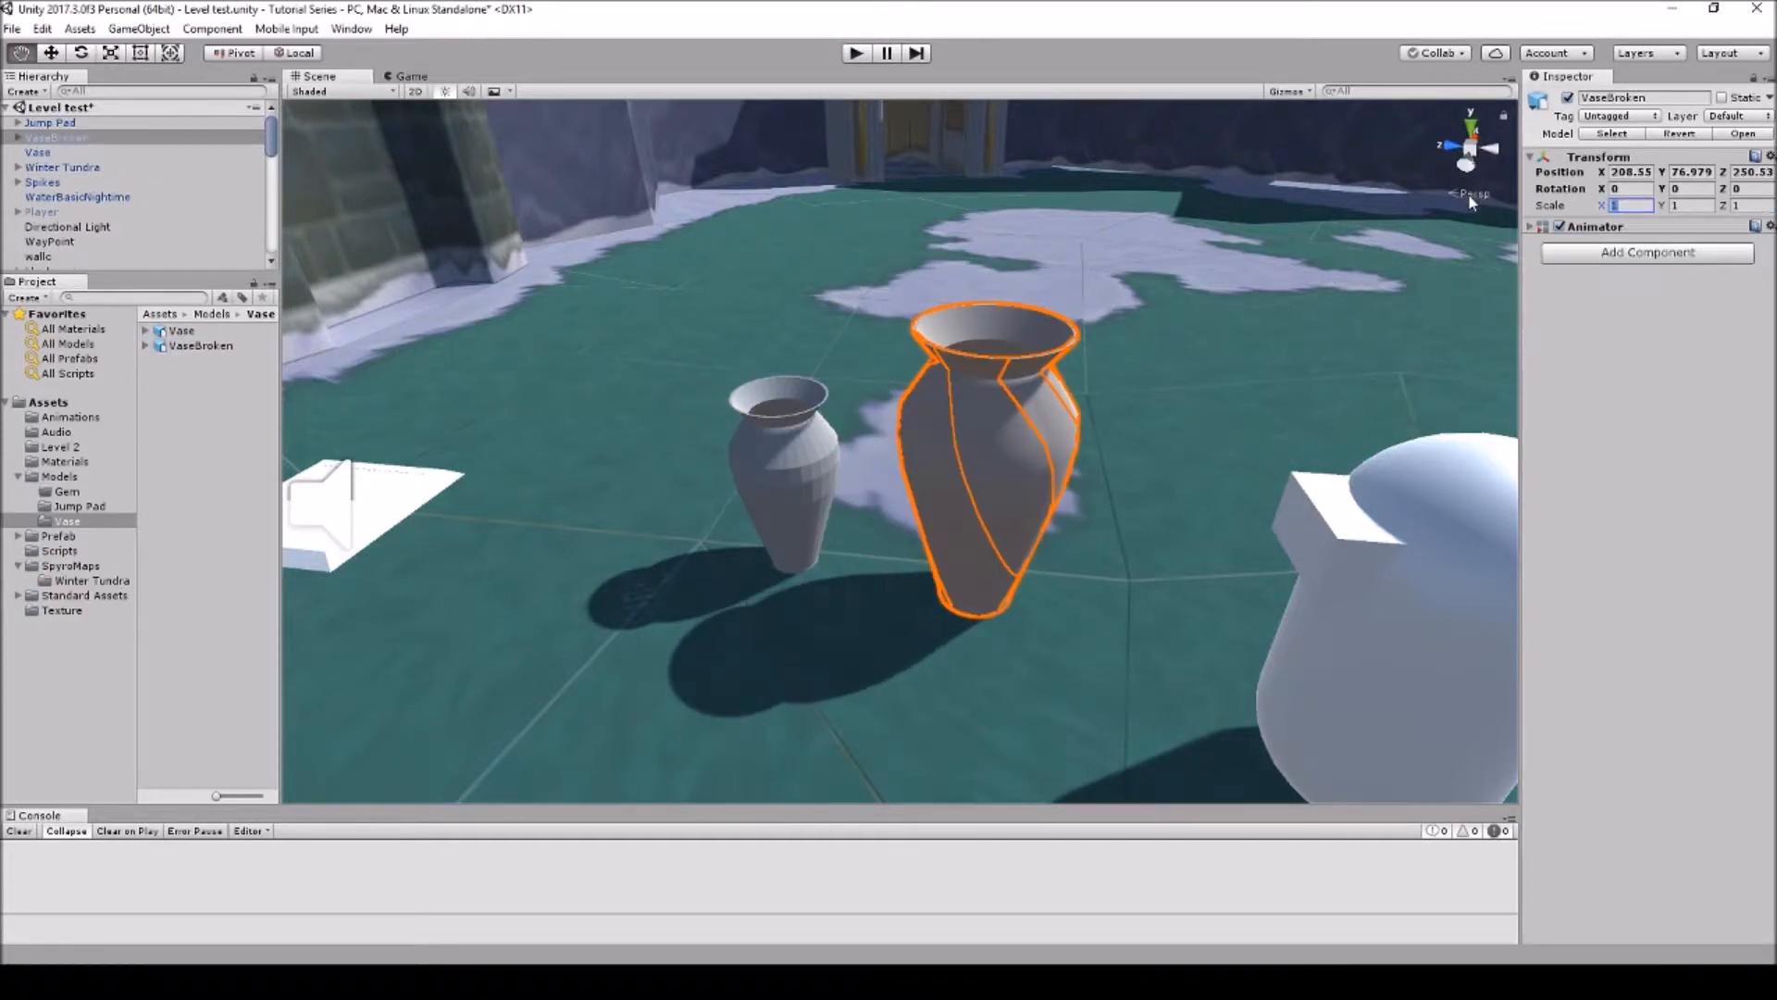
text(.7)
key(Tab)
text(.7)
click(1746, 203)
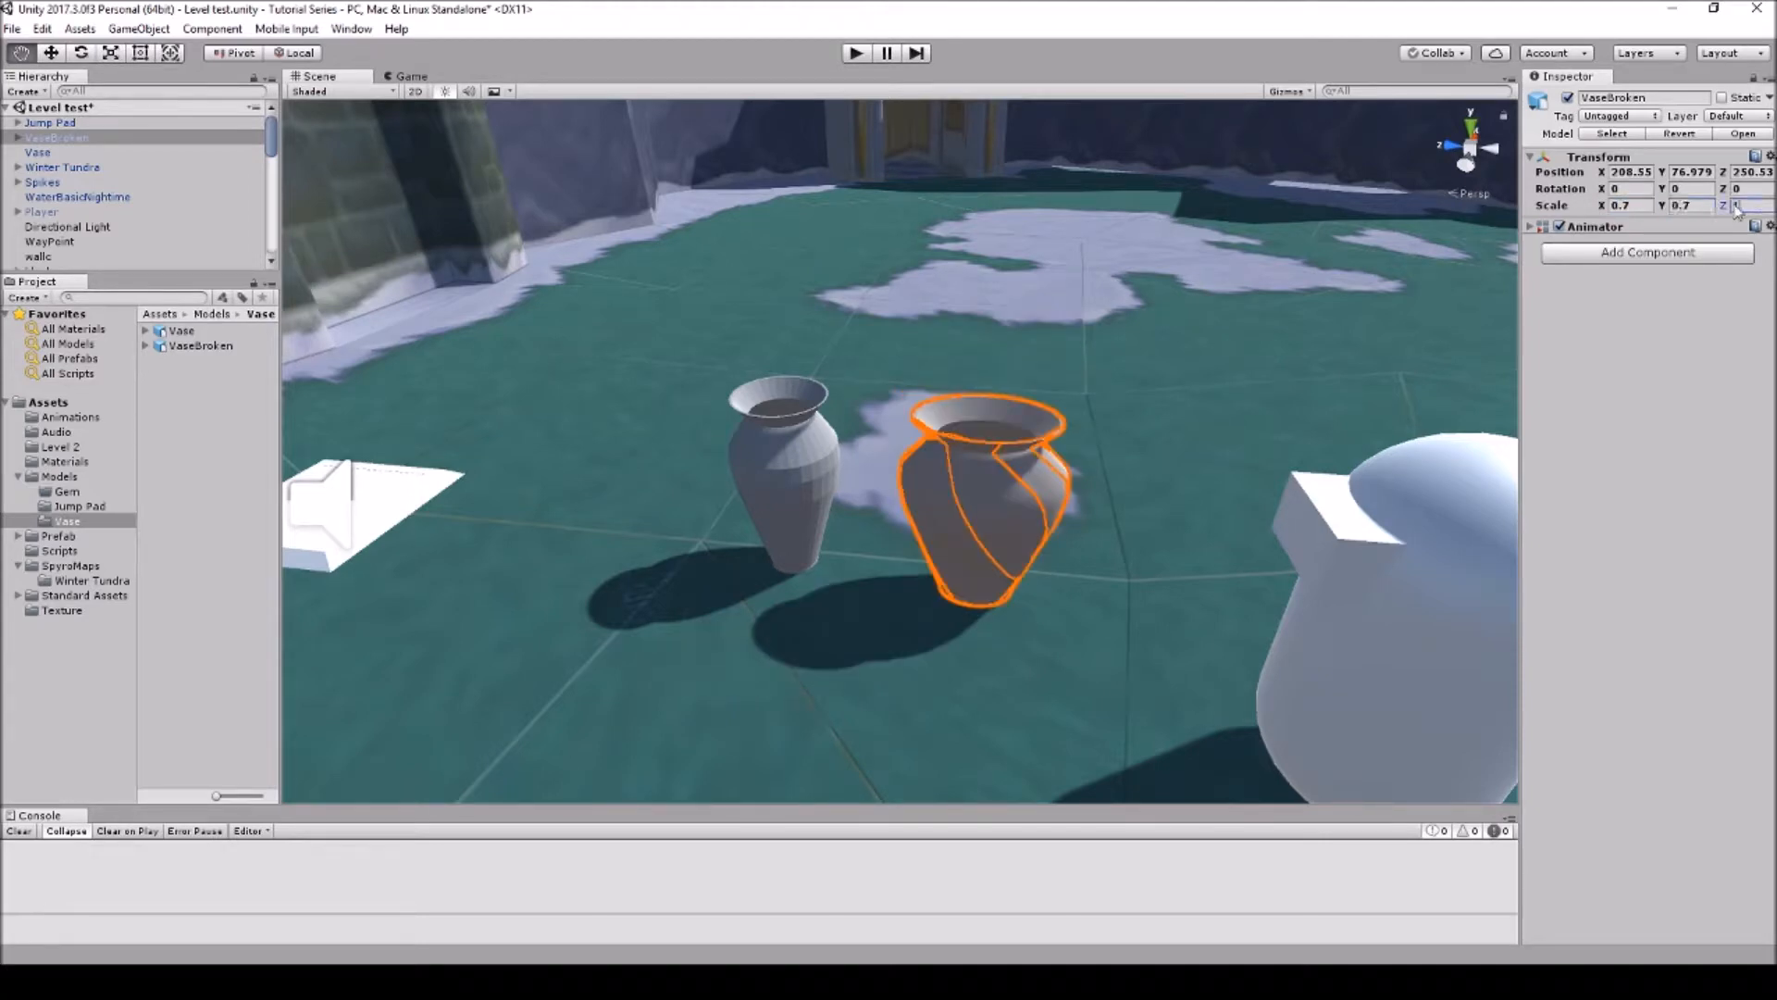
text(.7)
click(1627, 317)
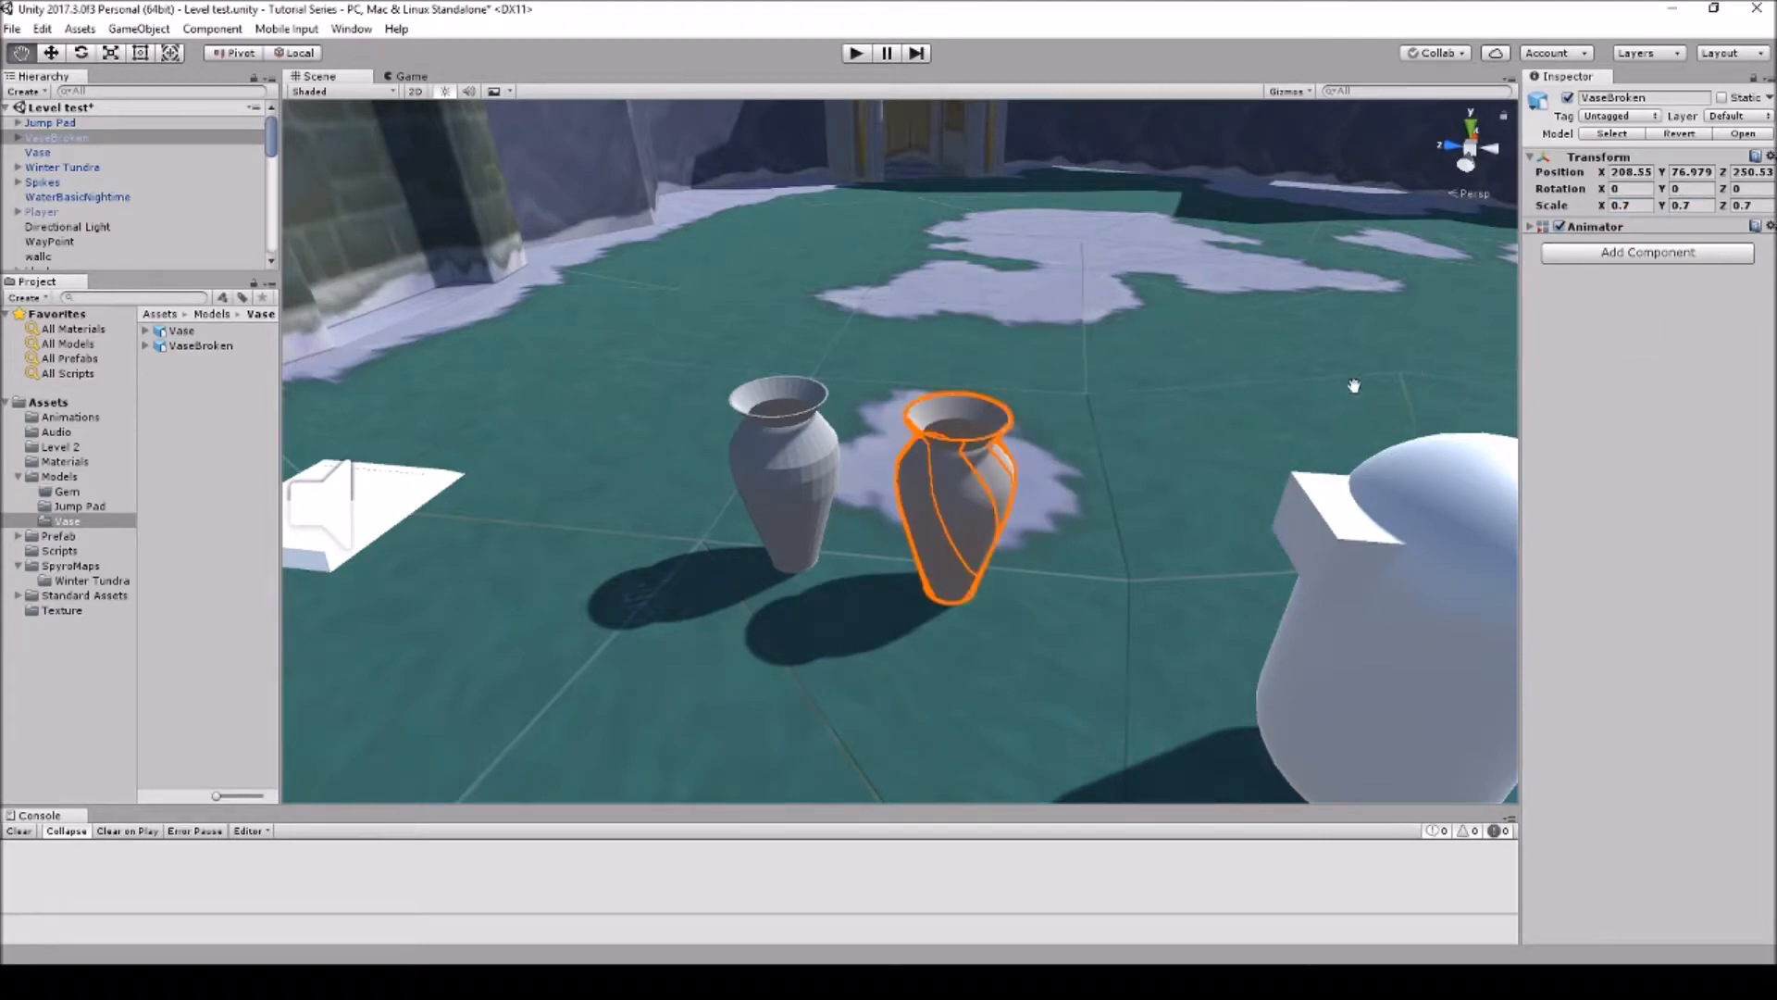
Step: Add a Rigidbody physics component to the intact Vase object
drag(1025, 443, 953, 460)
right_drag(953, 460, 898, 469)
drag(898, 469, 1145, 402)
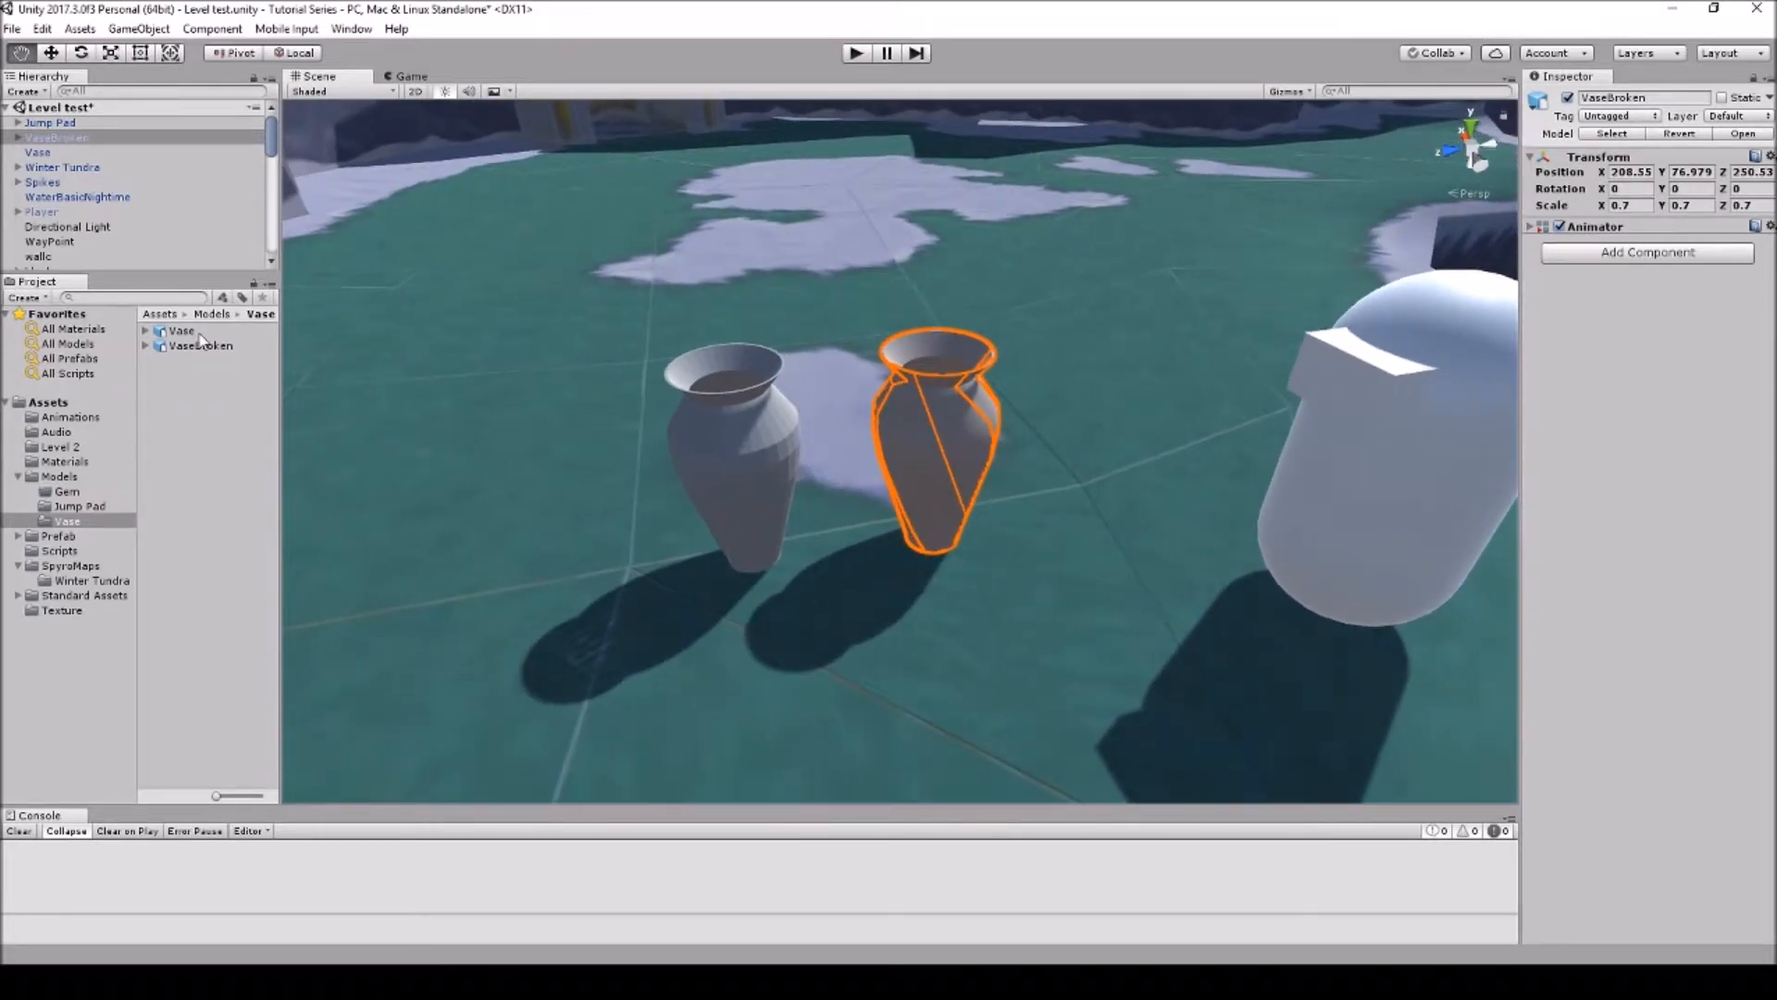
click(52, 155)
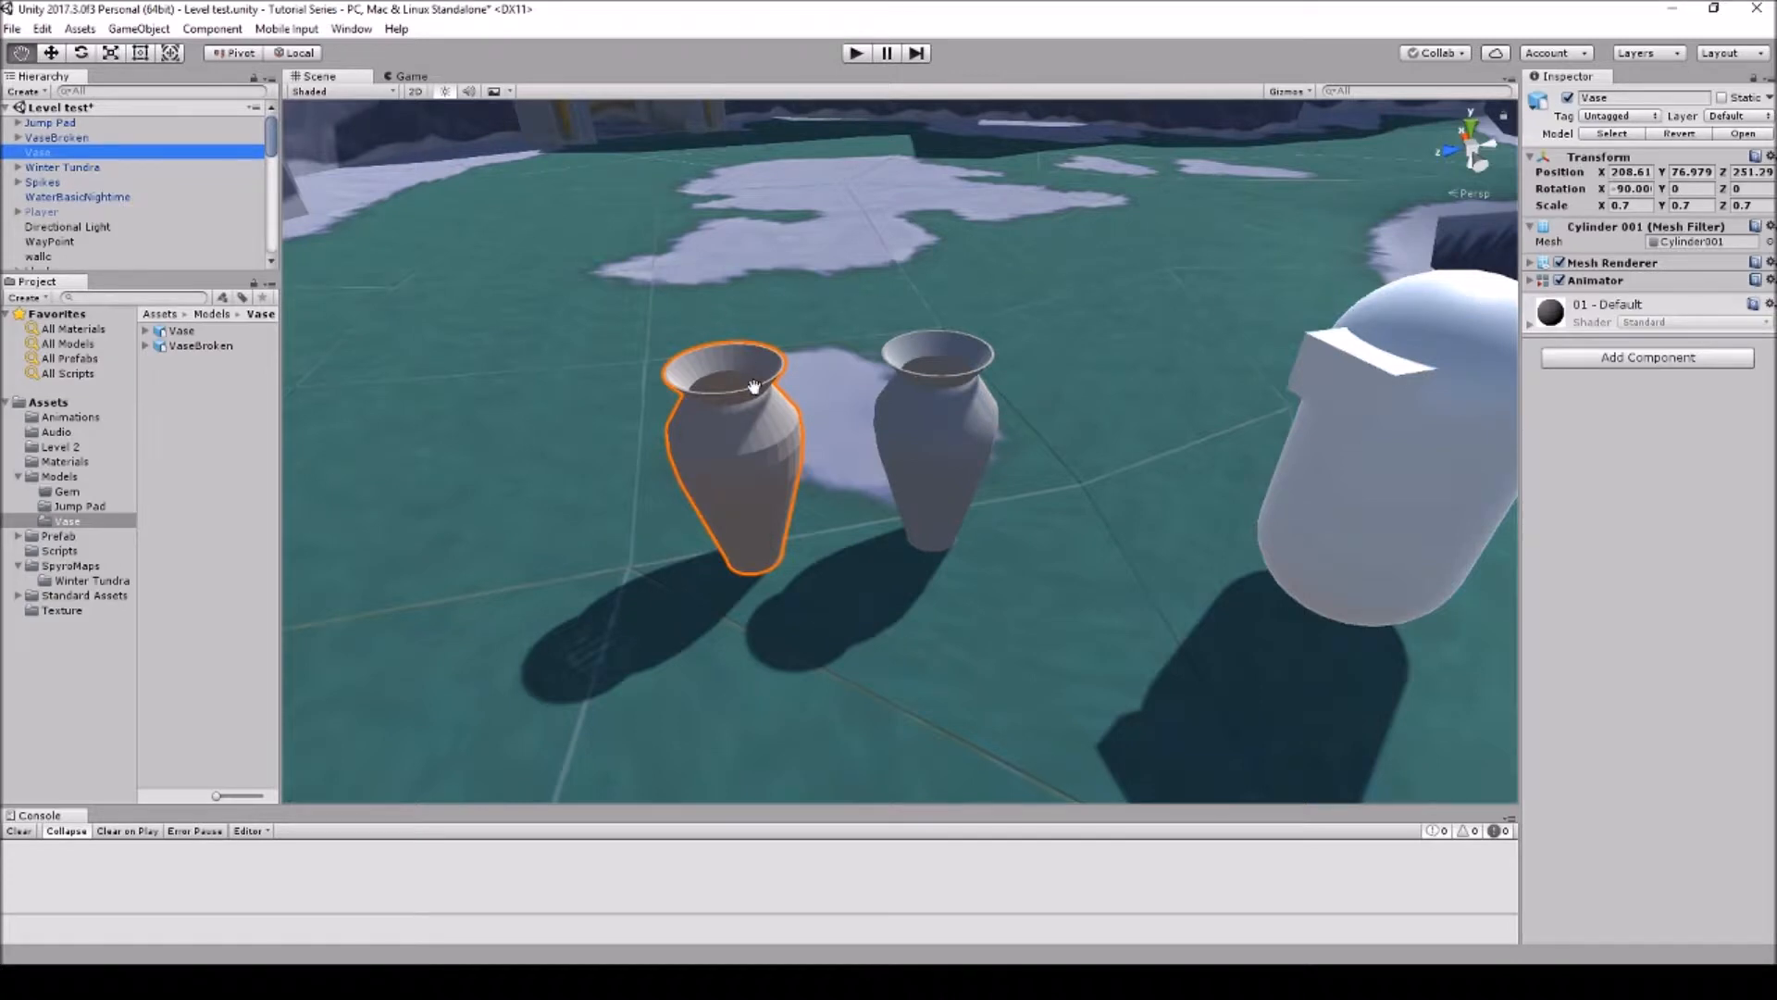
click(1636, 360)
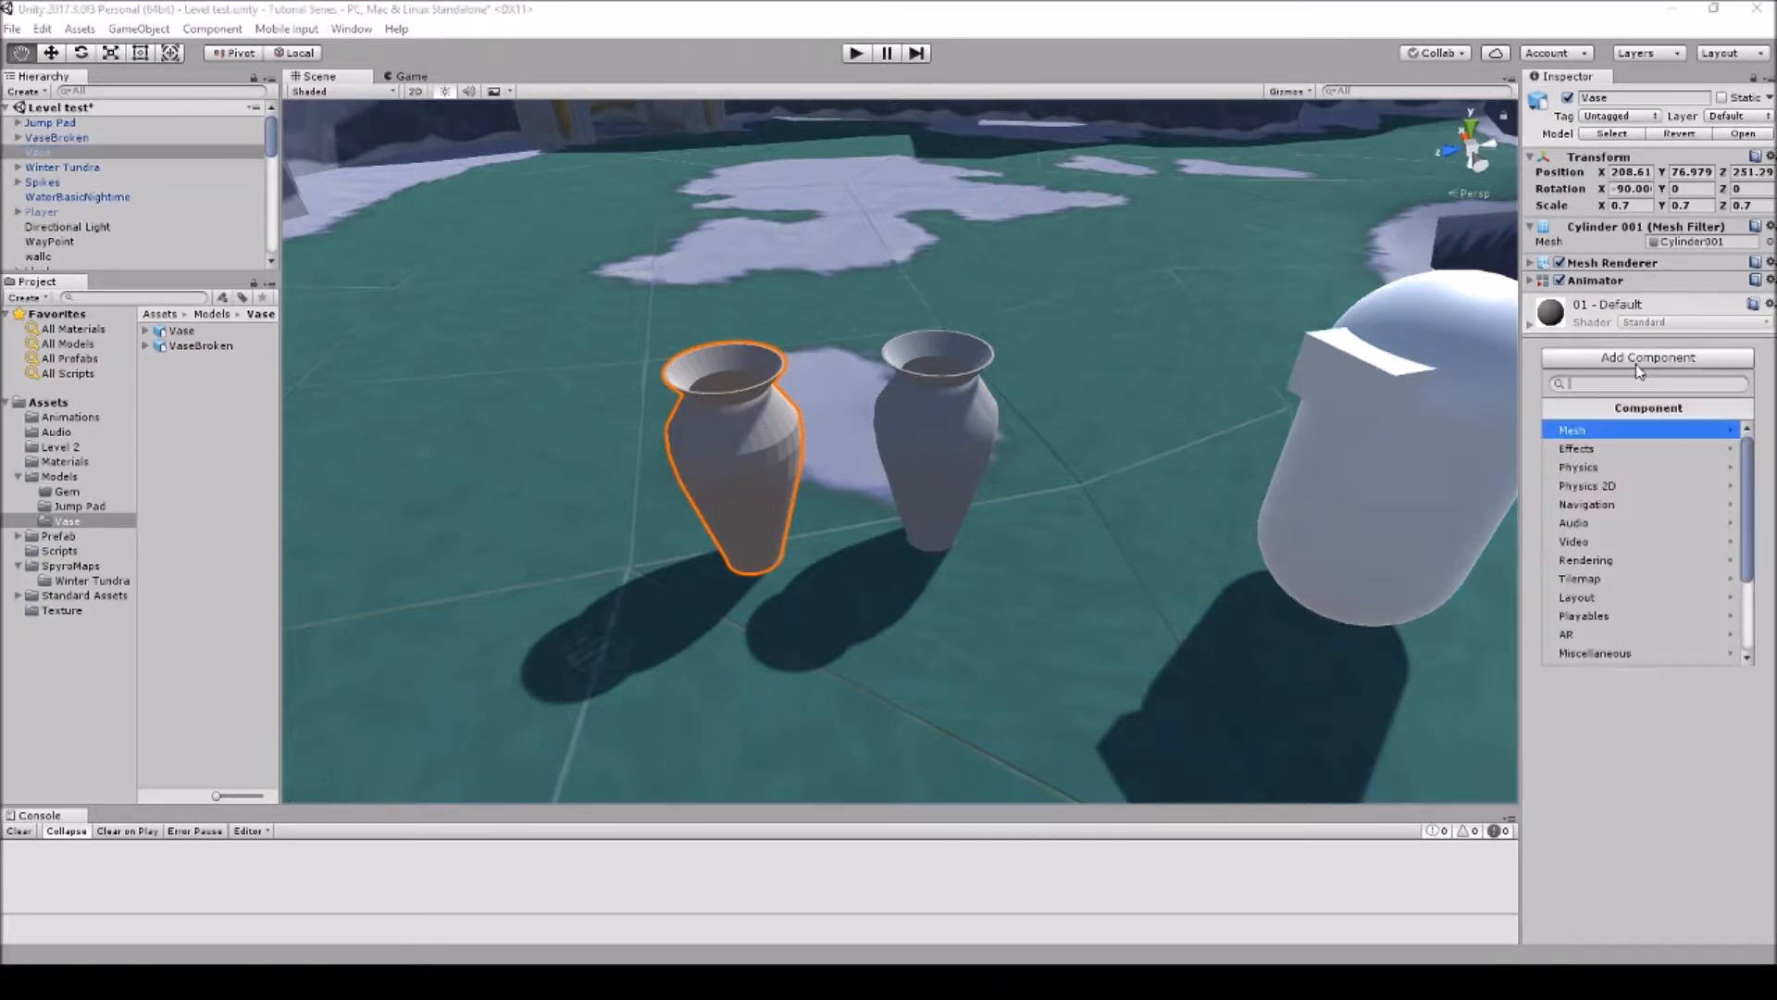
click(1604, 469)
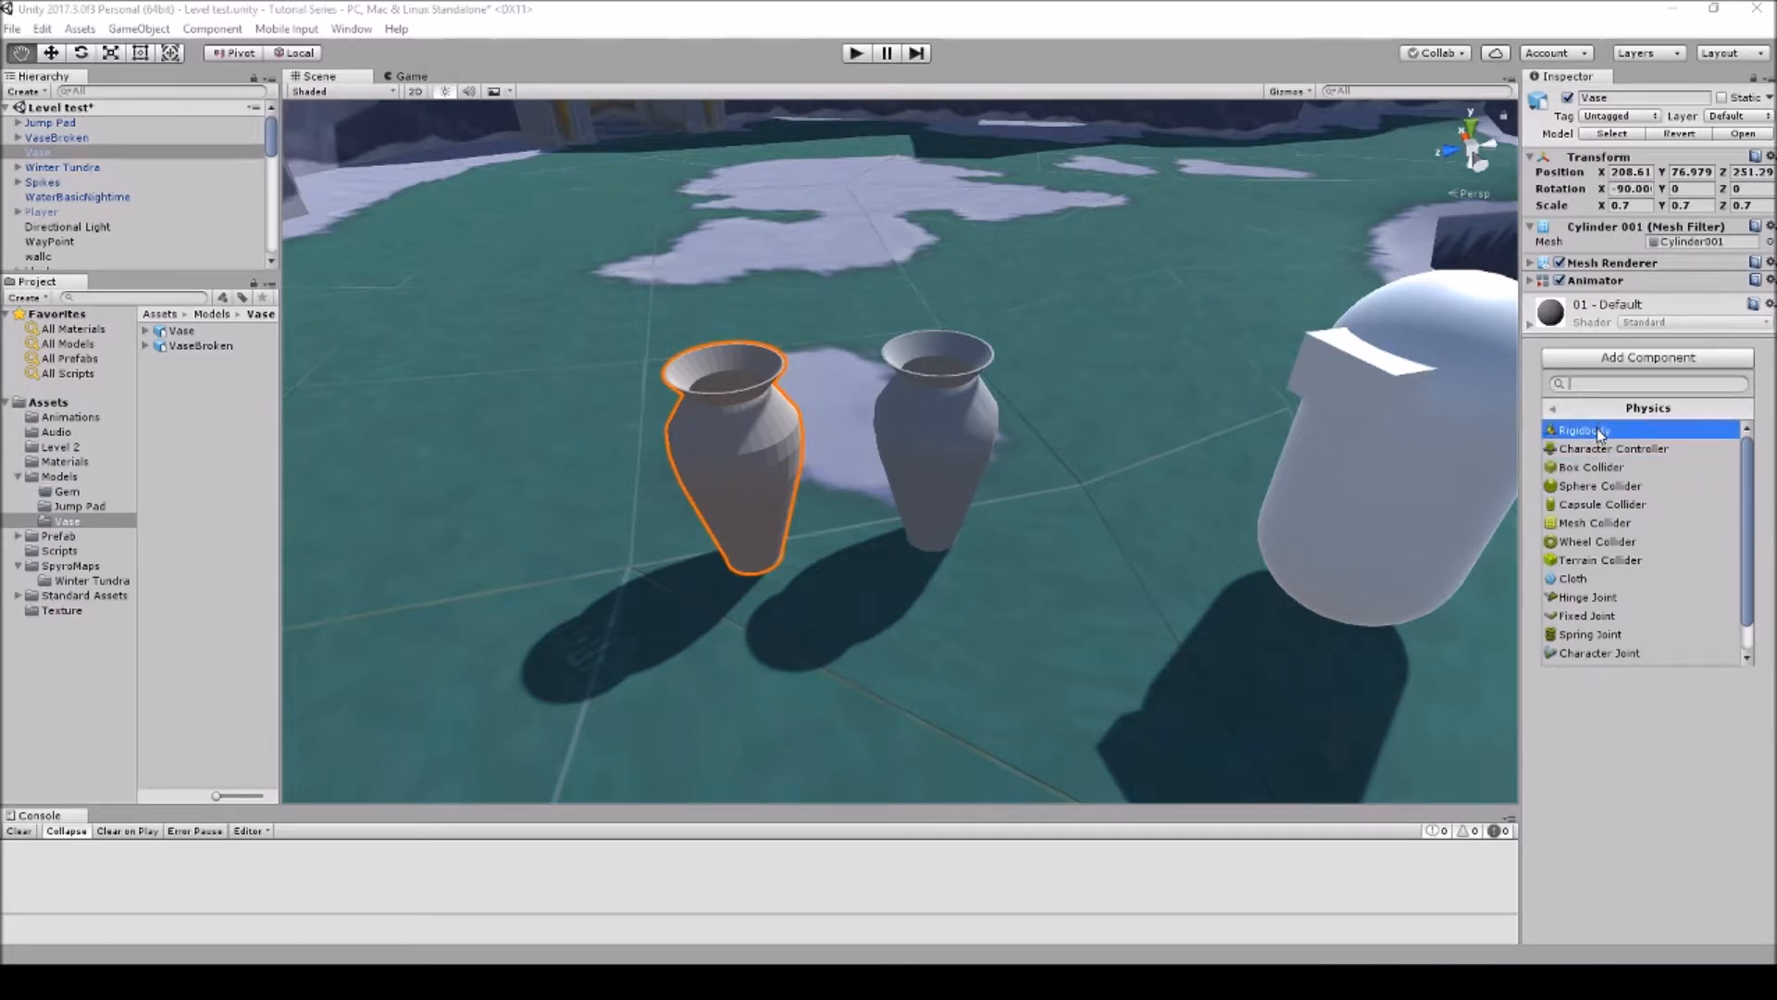
click(1601, 429)
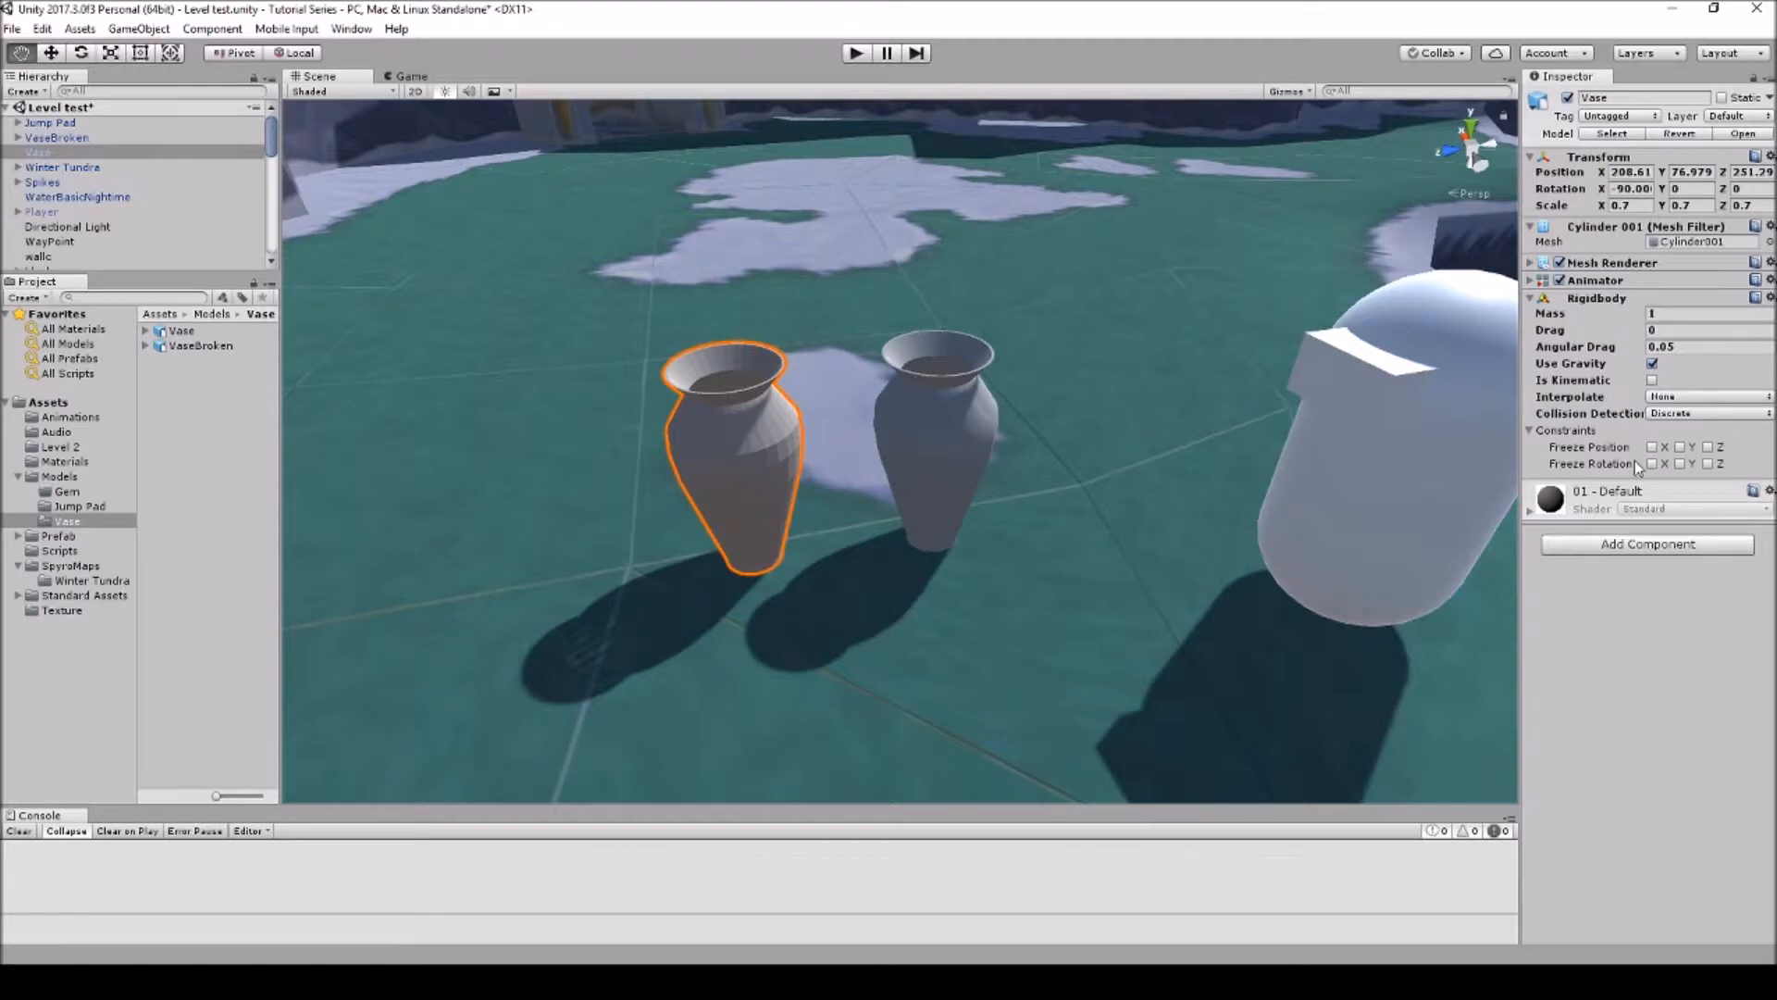
Step: Add a Mesh Collider to the intact Vase and make it Convex
click(1616, 548)
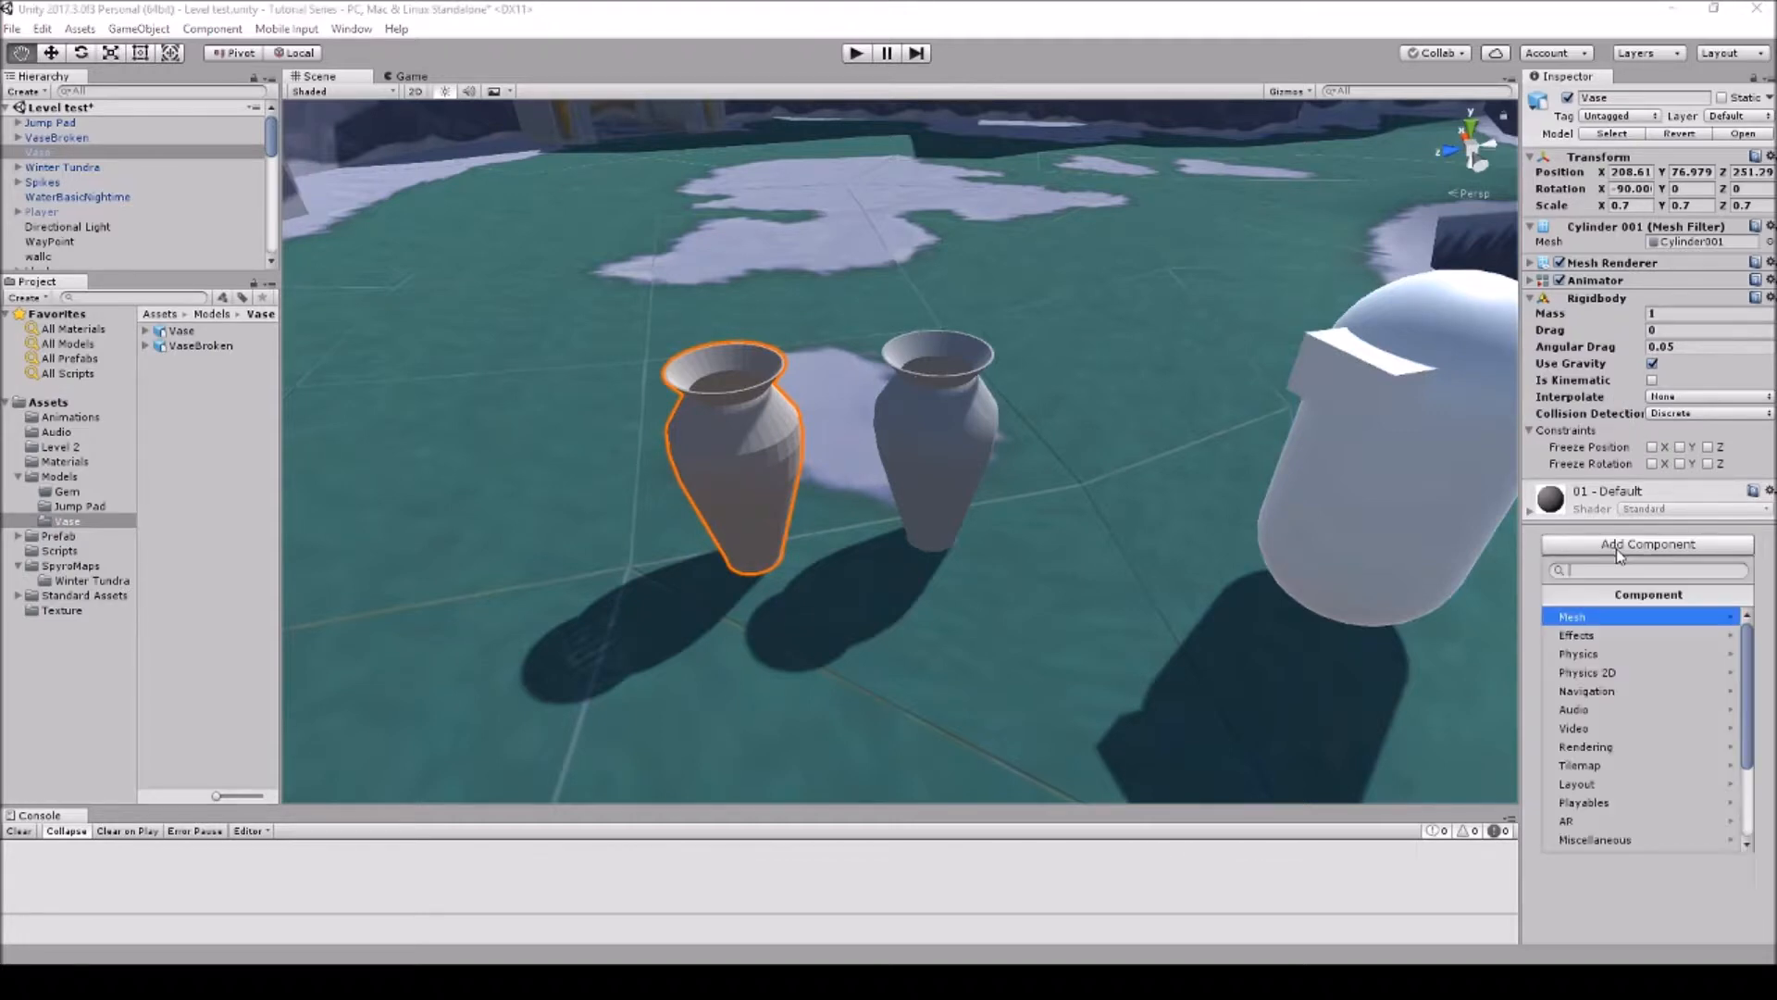
click(1611, 657)
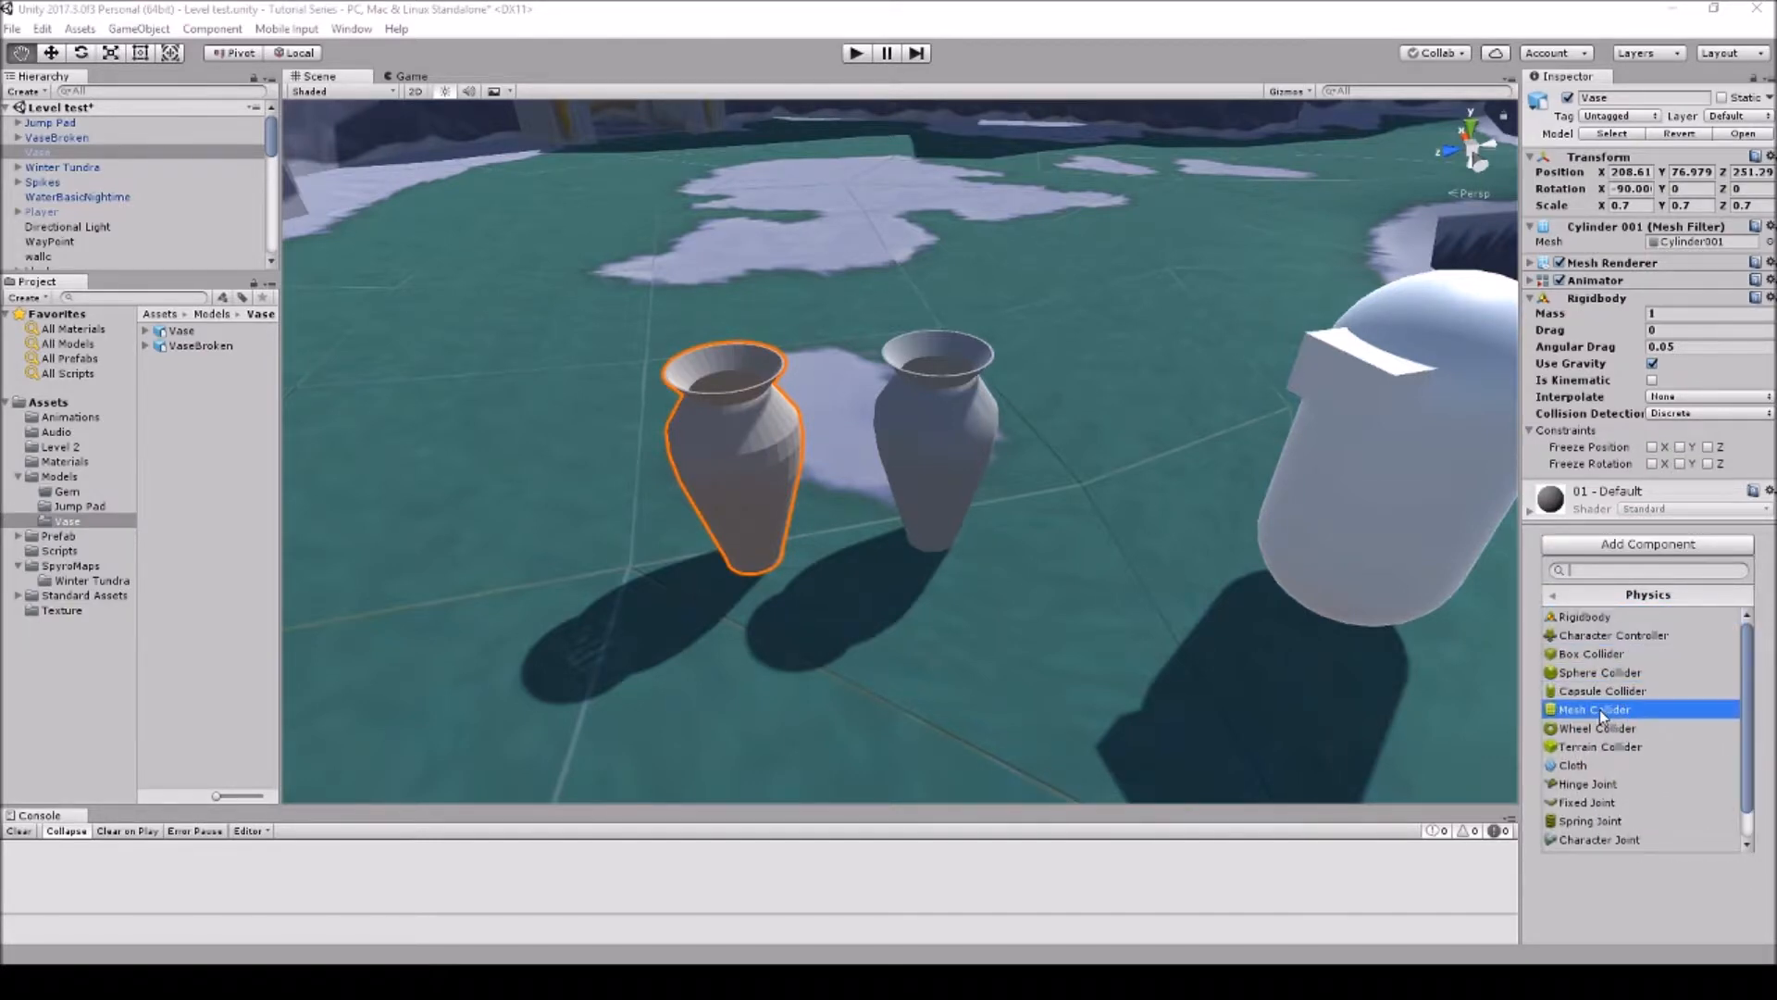
click(1600, 709)
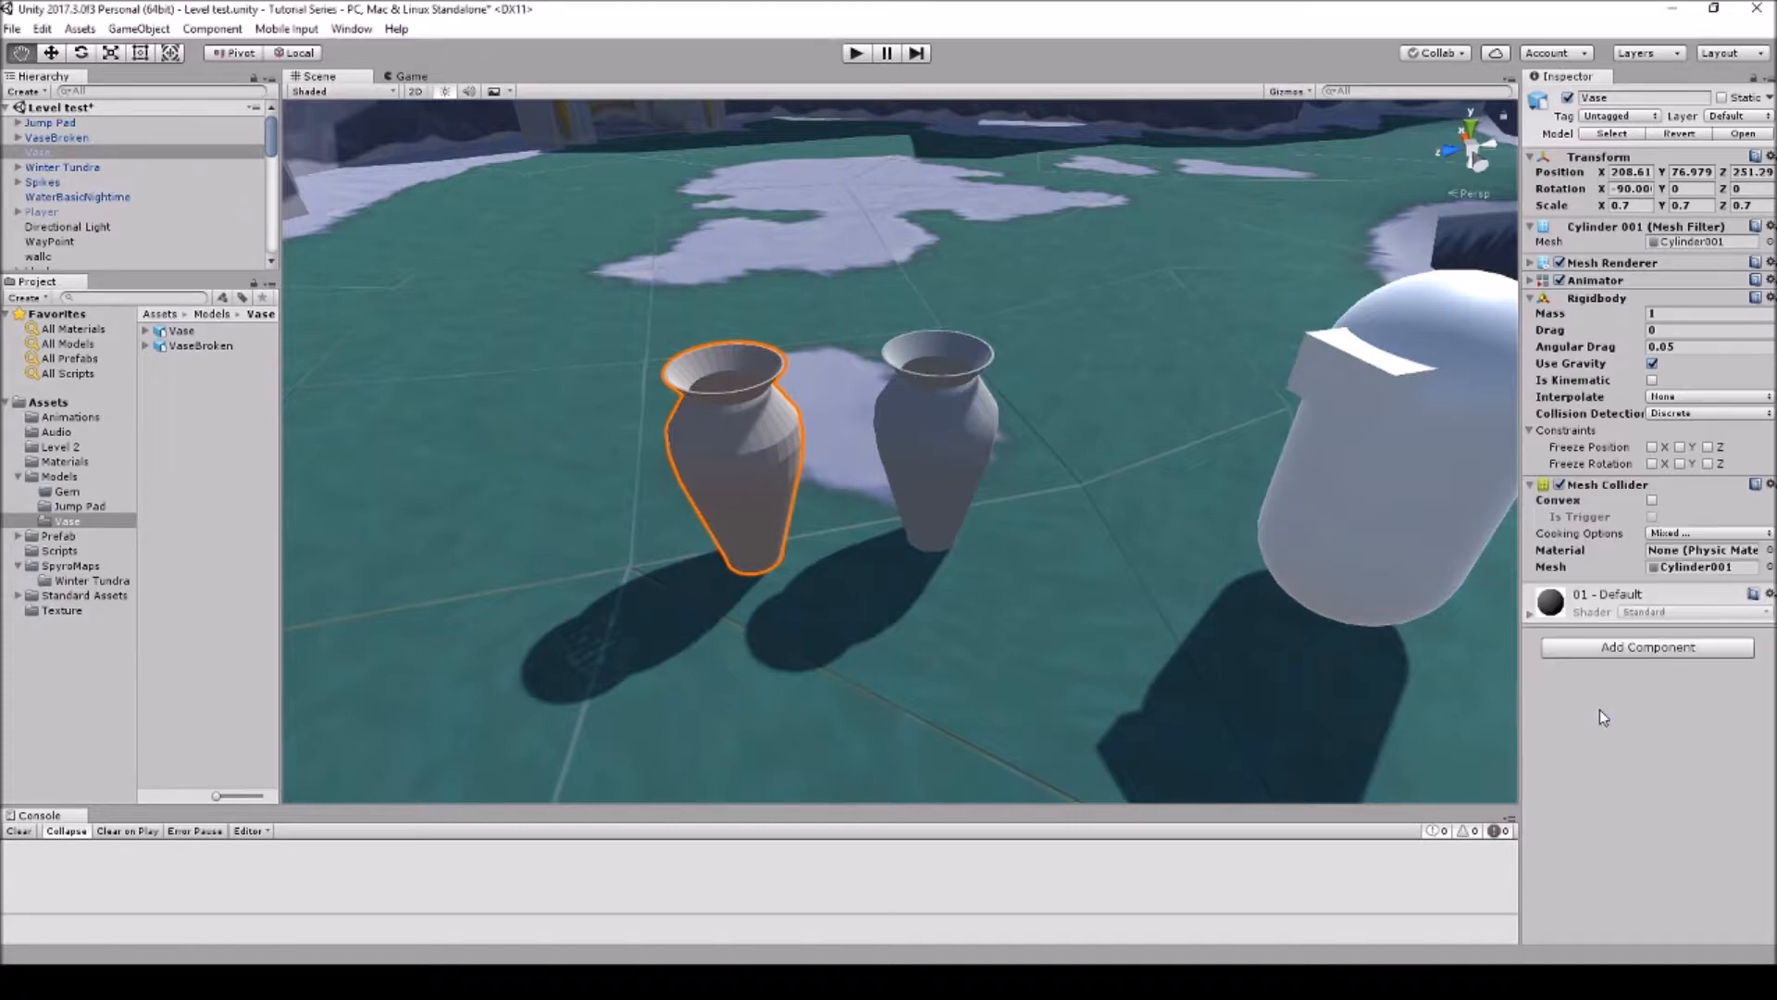
click(1652, 500)
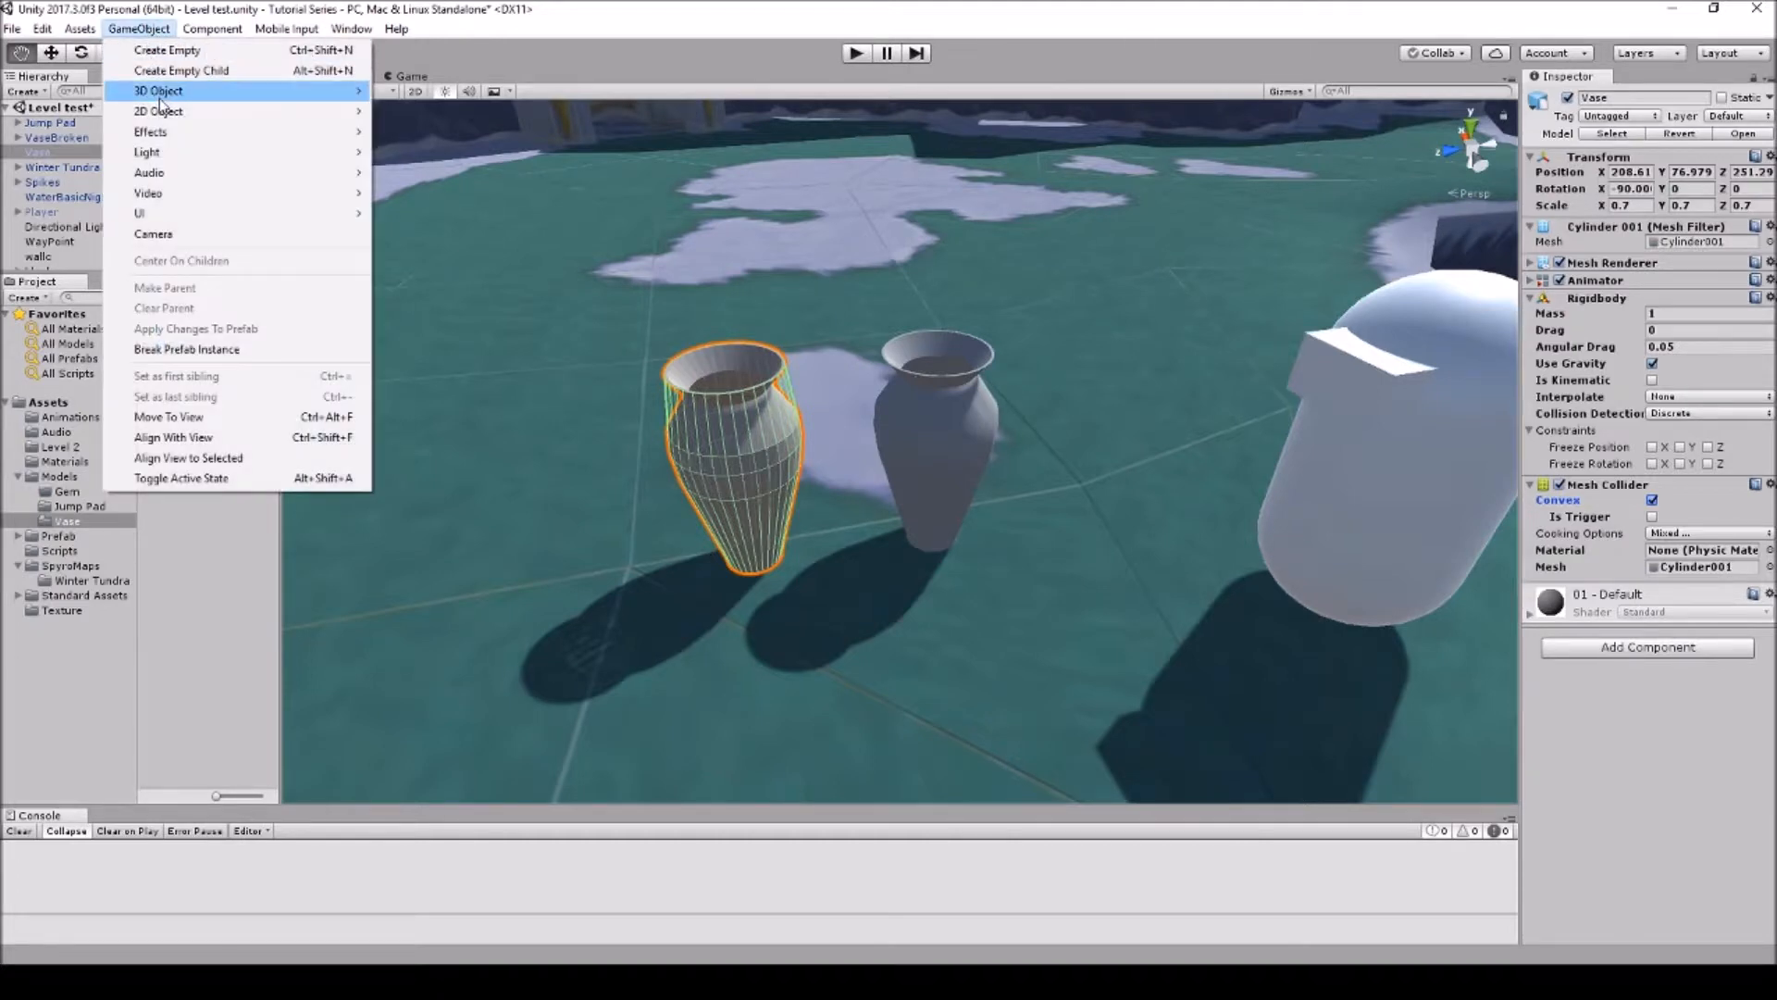
Step: Create a 3D cube, rename it Collider, and make it a child of the Vase object
mouse_move(159, 90)
click(418, 93)
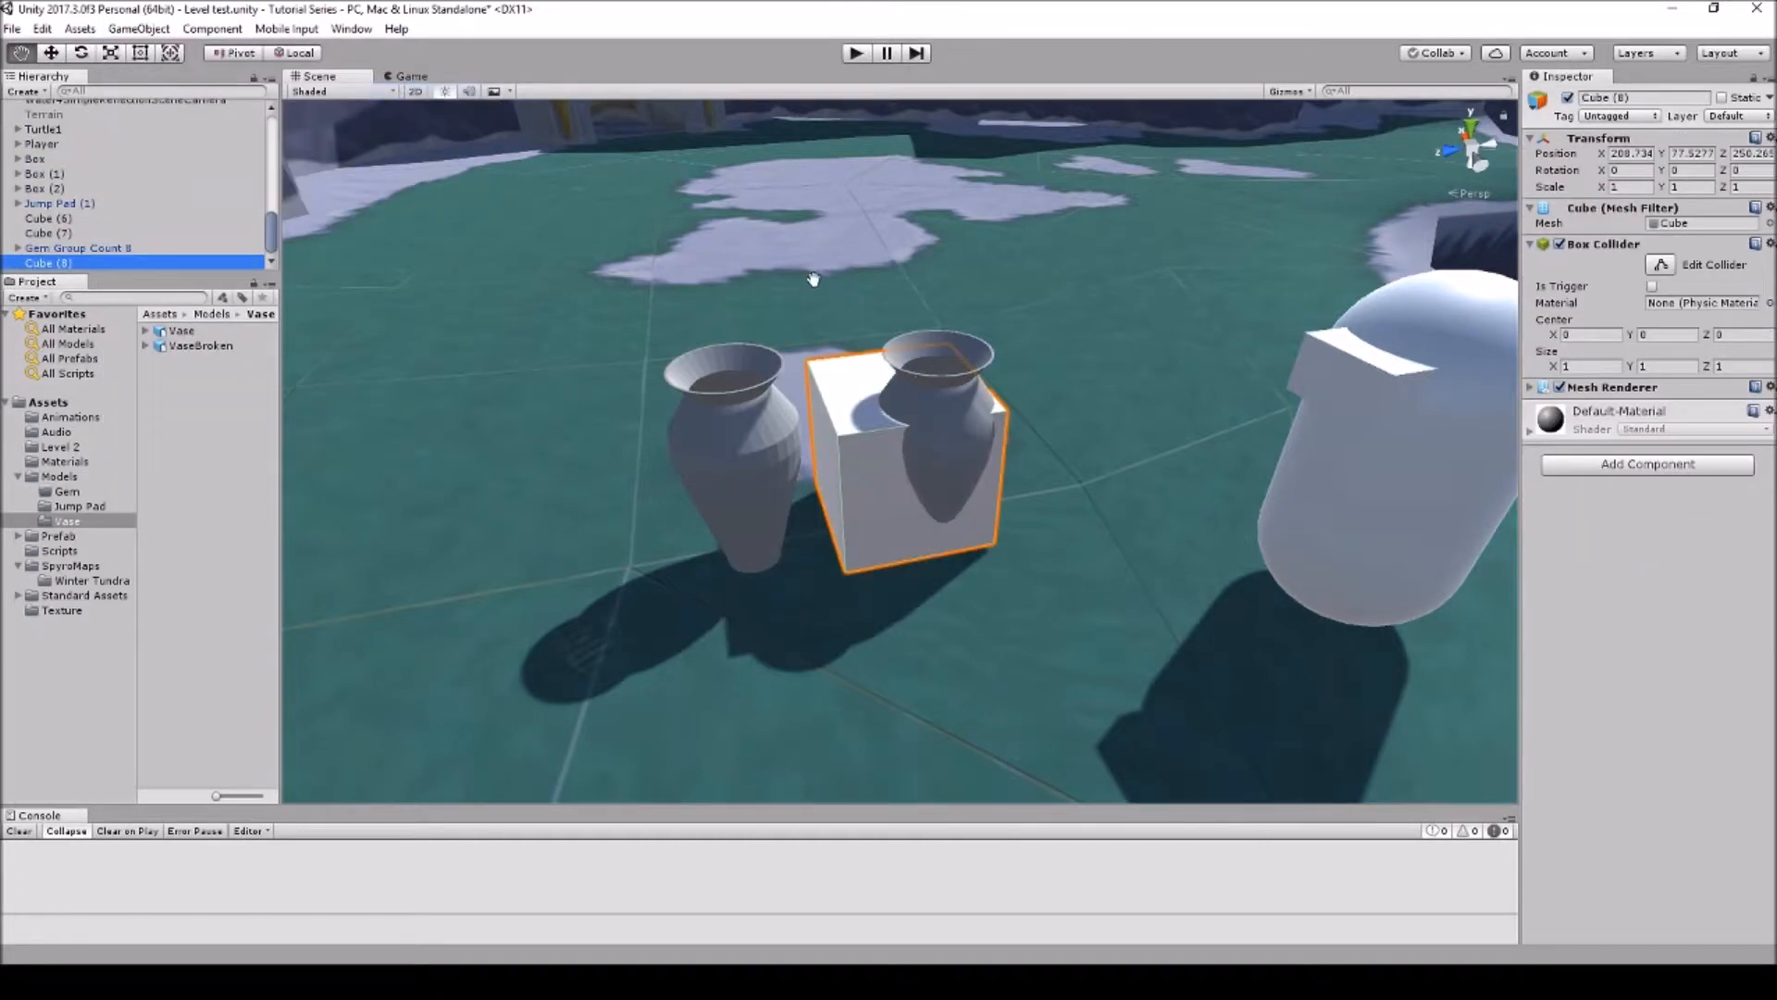
click(111, 263)
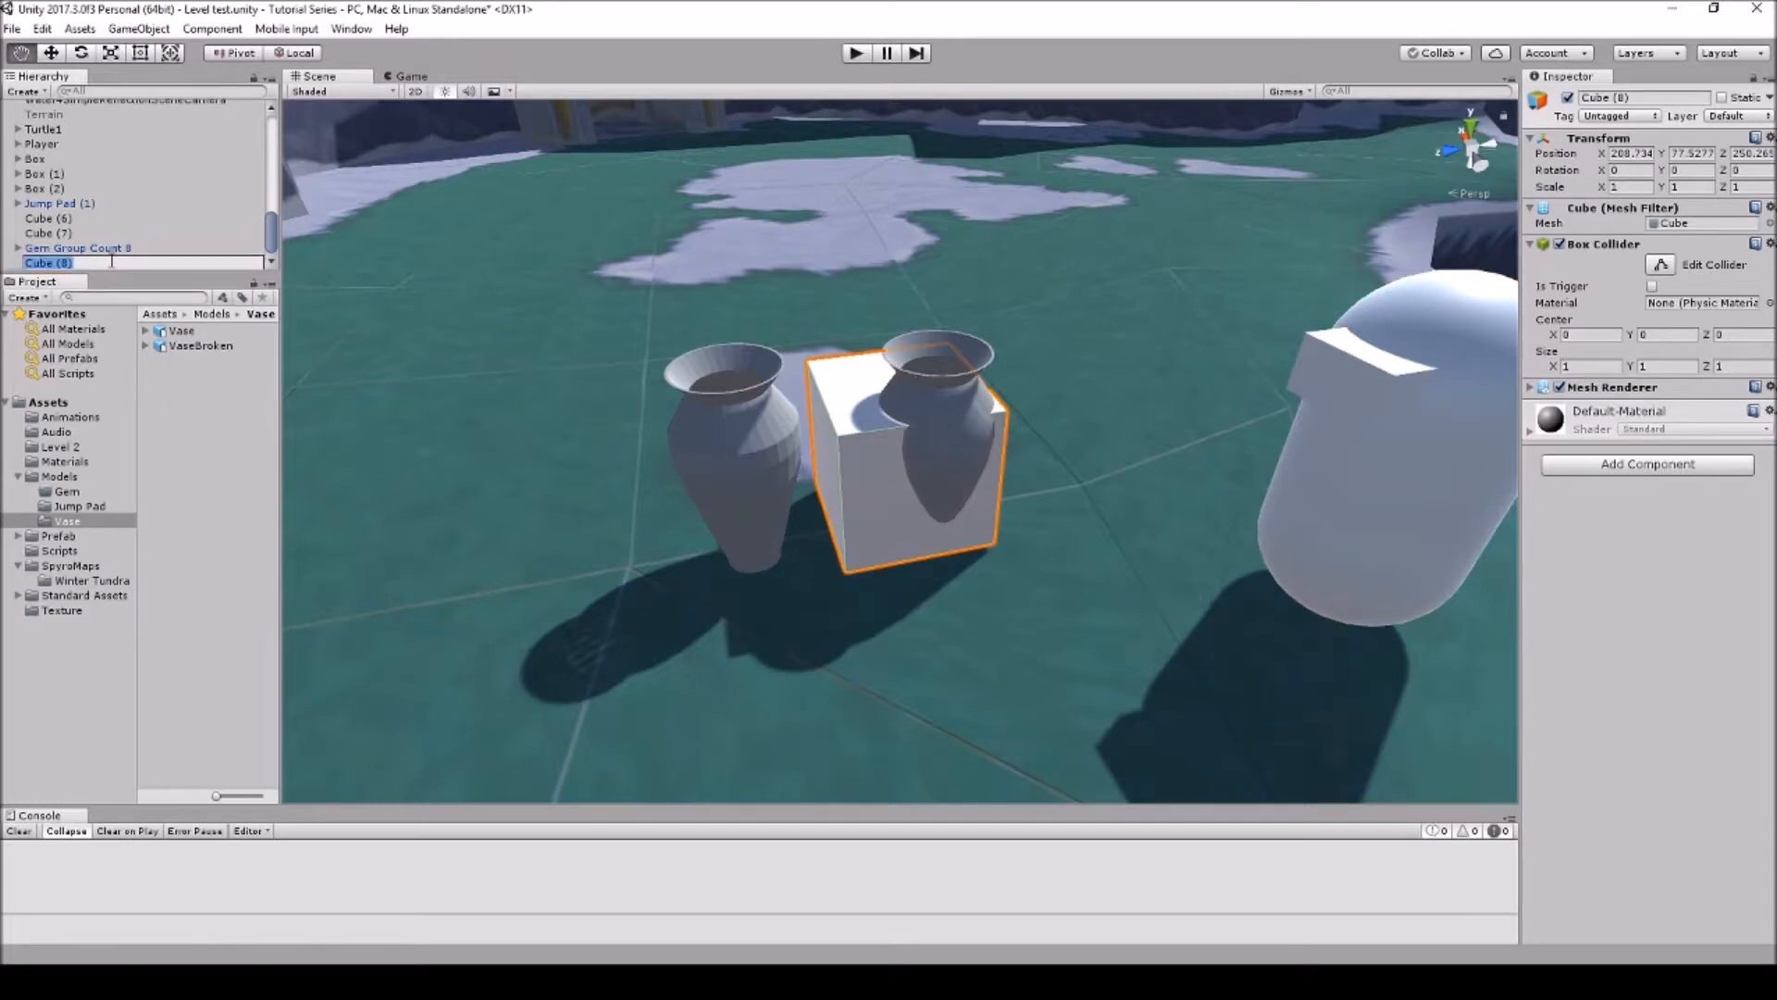
text(Collider)
key(Return)
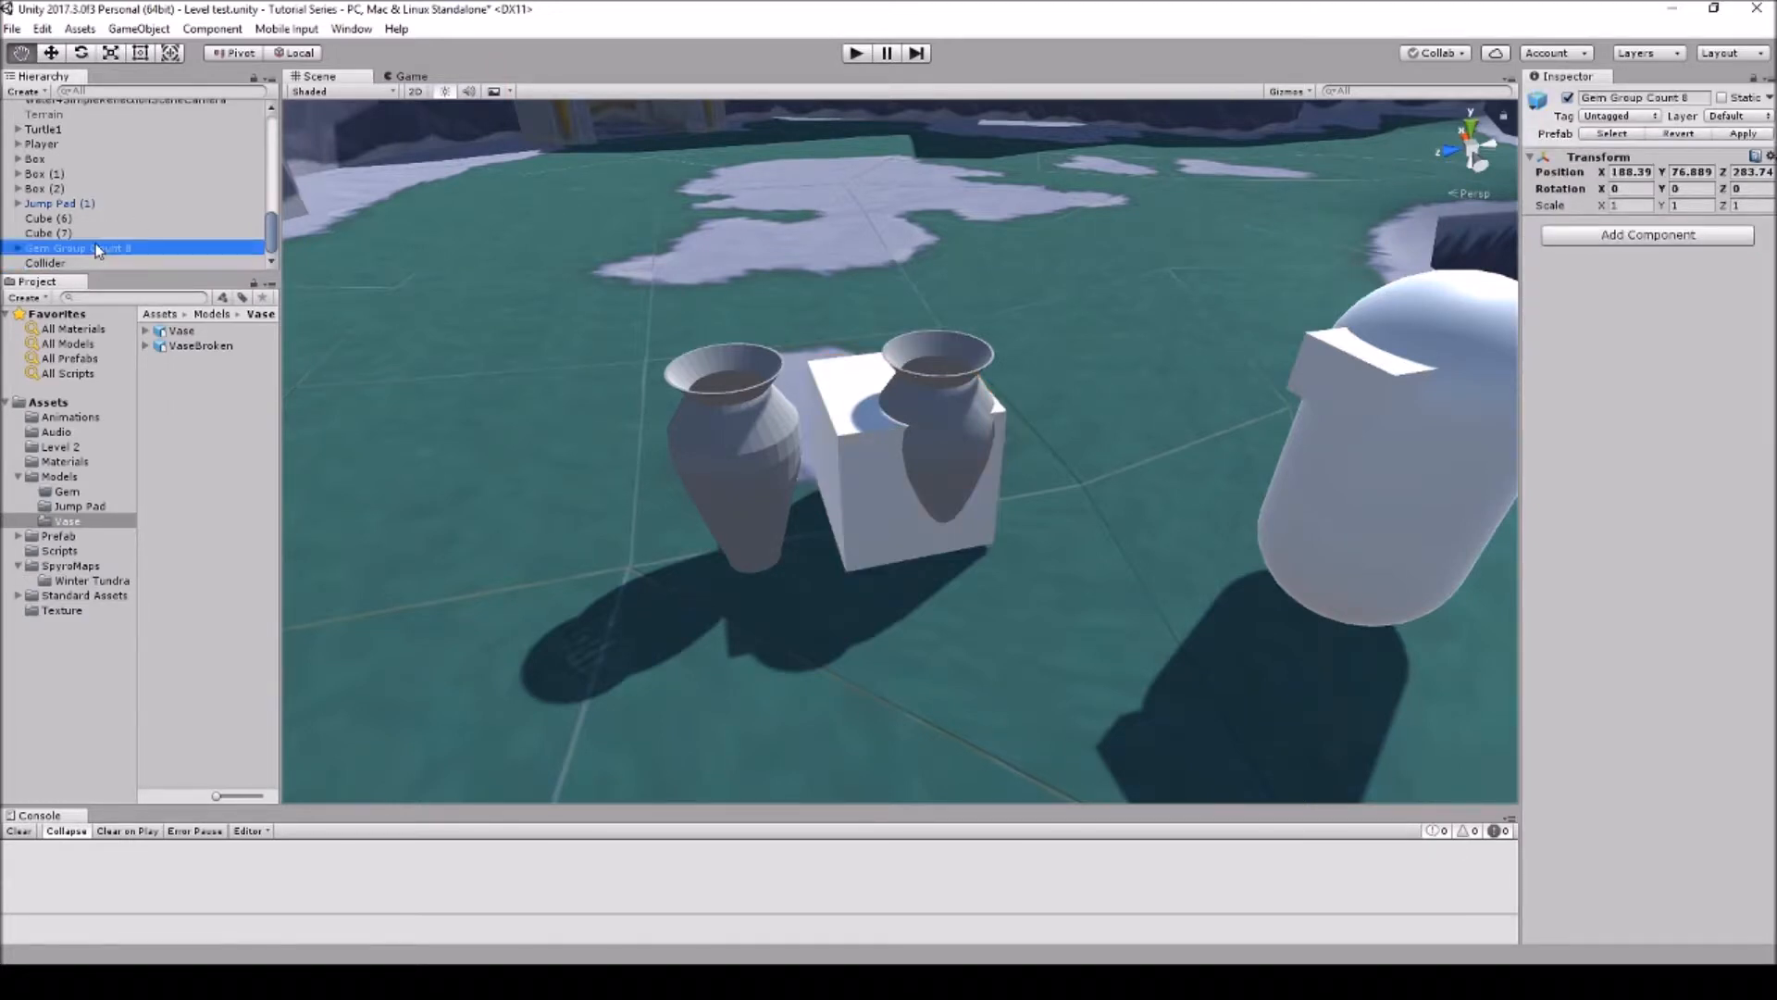
drag(77, 269, 93, 158)
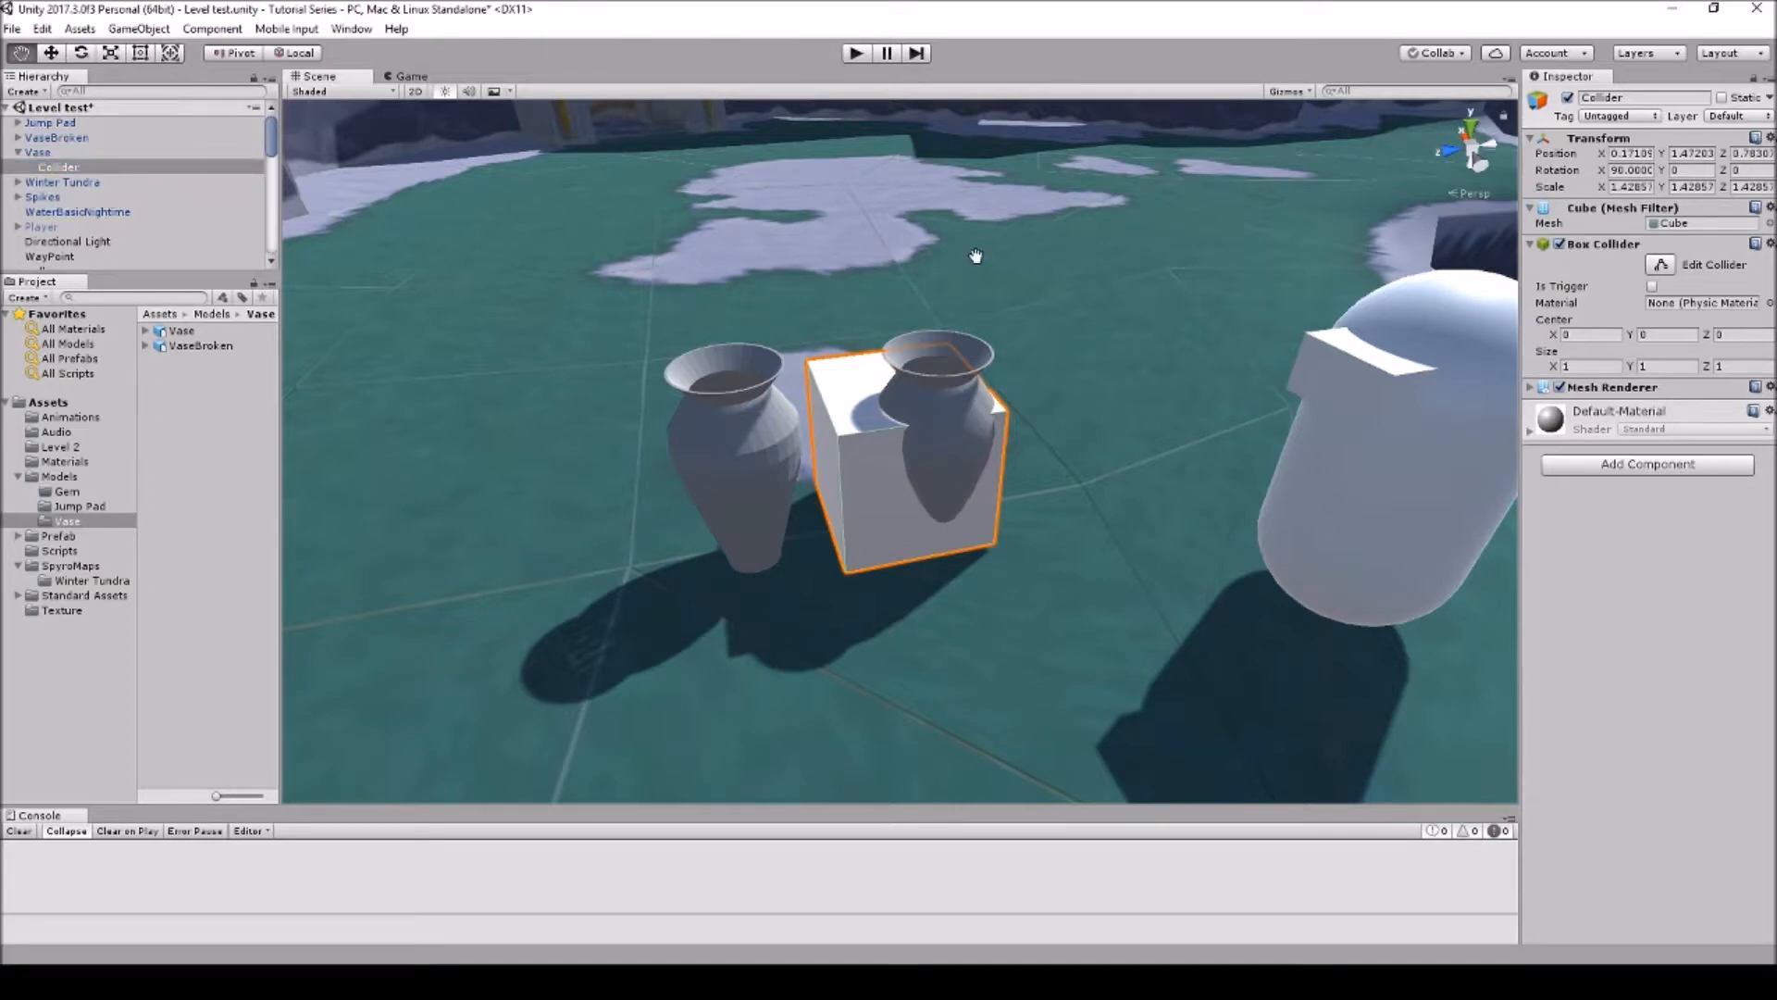
Step: Set the Collider cube's local position to 0 on the X, Y and Z axes
double_click(1629, 152)
text(0)
double_click(1691, 153)
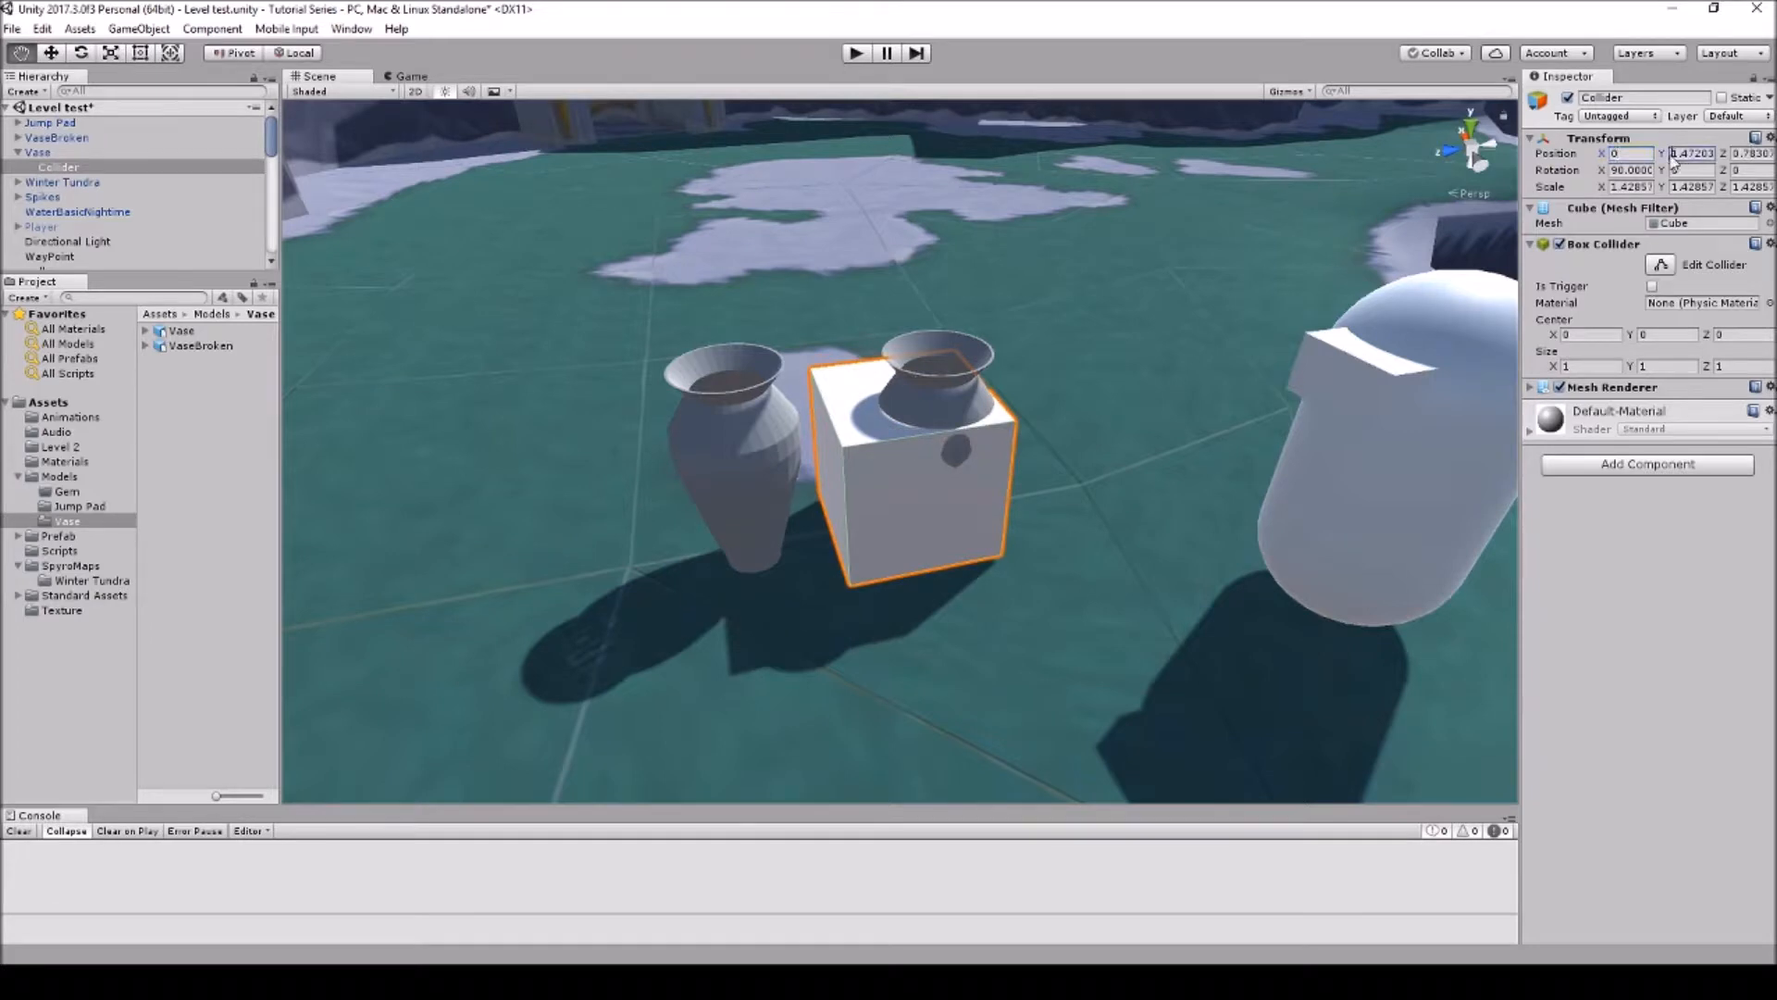
text(0)
double_click(1751, 152)
text(0)
Step: Raise the Collider cube to about Z 0.955 and scale it to about 1.09 × 1.92 × 1.09 to enclose the intact vase
click(53, 53)
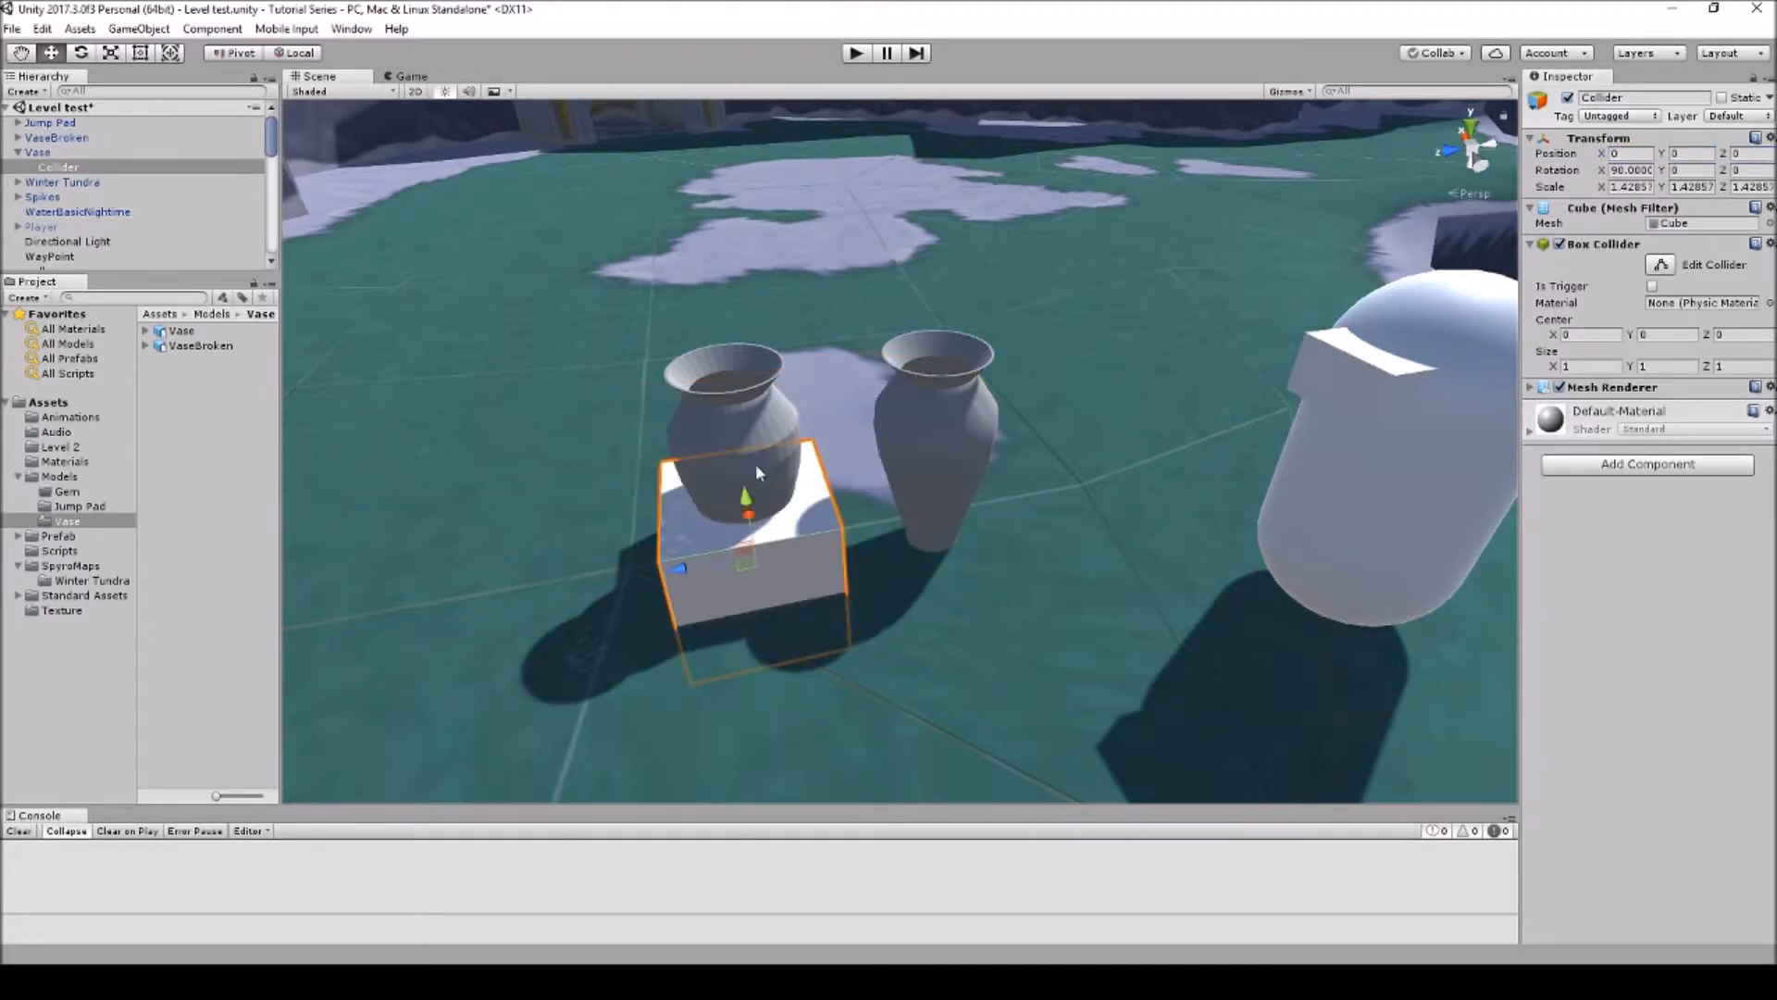
drag(747, 489, 735, 418)
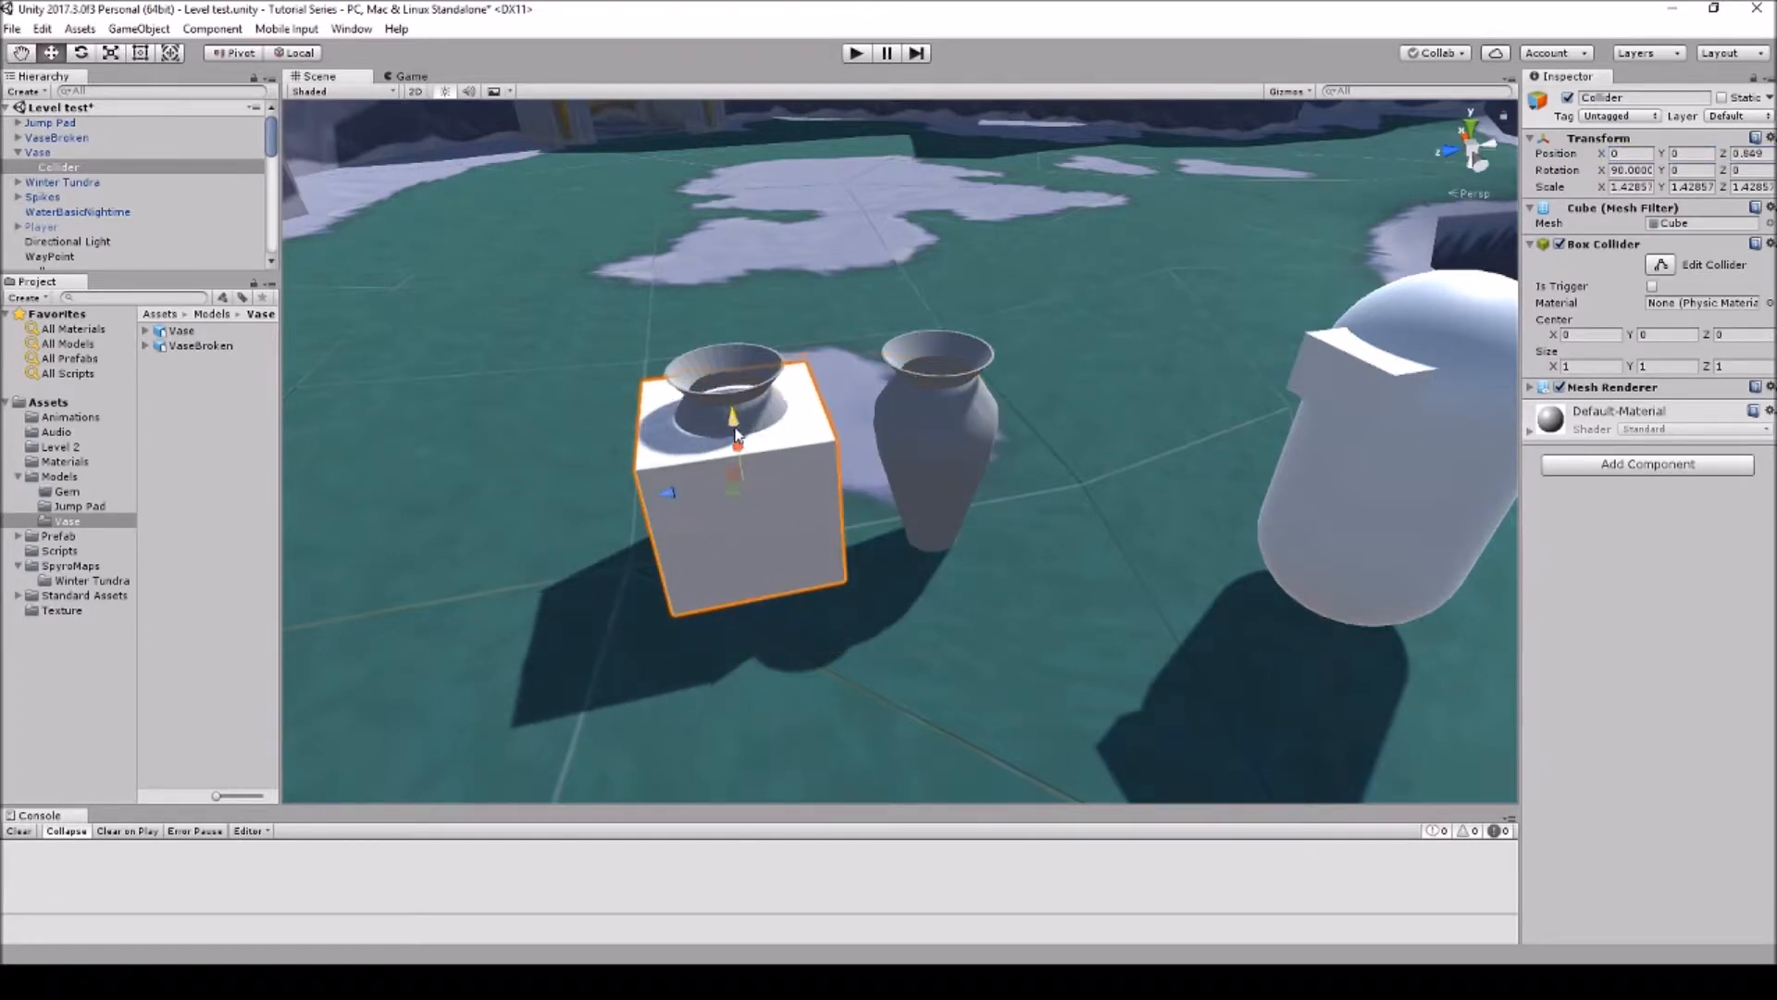
click(110, 52)
drag(745, 481, 744, 503)
mouse_move(734, 417)
mouse_down()
mouse_move(725, 383)
mouse_move(730, 403)
mouse_up()
key(w)
Step: Make the Collider's box collider a trigger and disable its Mesh Renderer, with its height nudged slightly around the vase
click(1652, 287)
click(1561, 388)
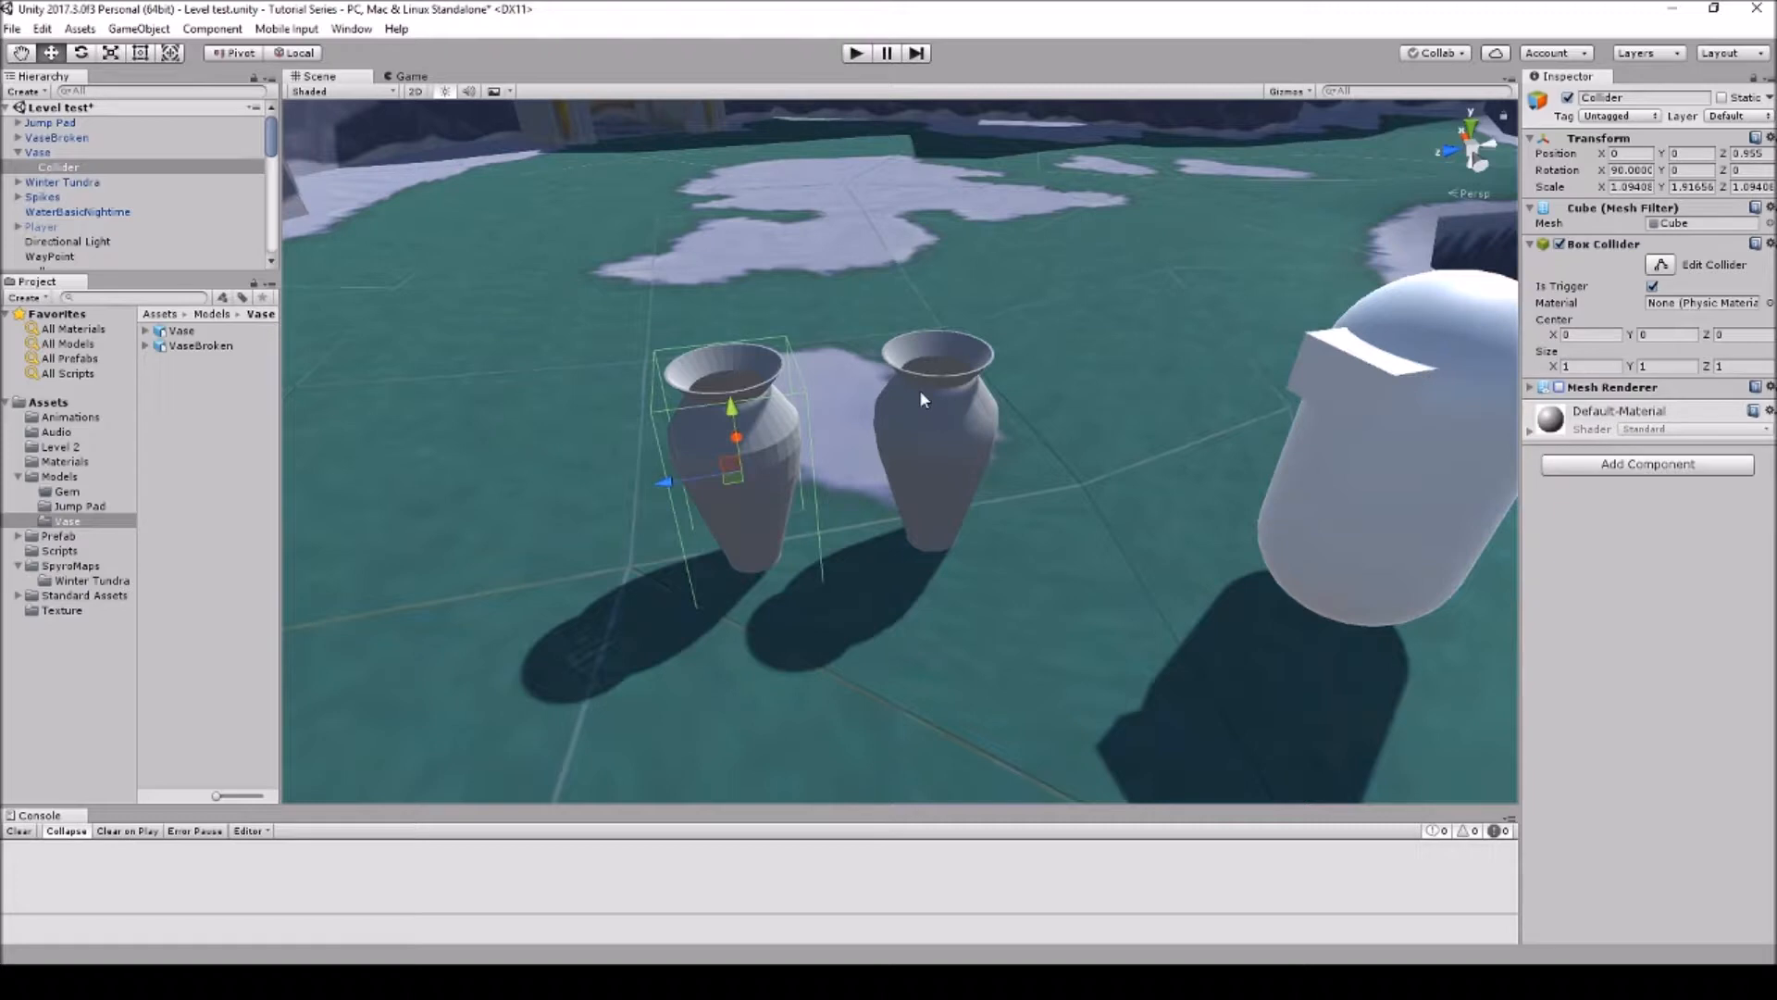
drag(733, 409, 733, 412)
Step: Move VaseBroken away from the intact vase to about X 212.37, and select the intact Vase again
click(56, 153)
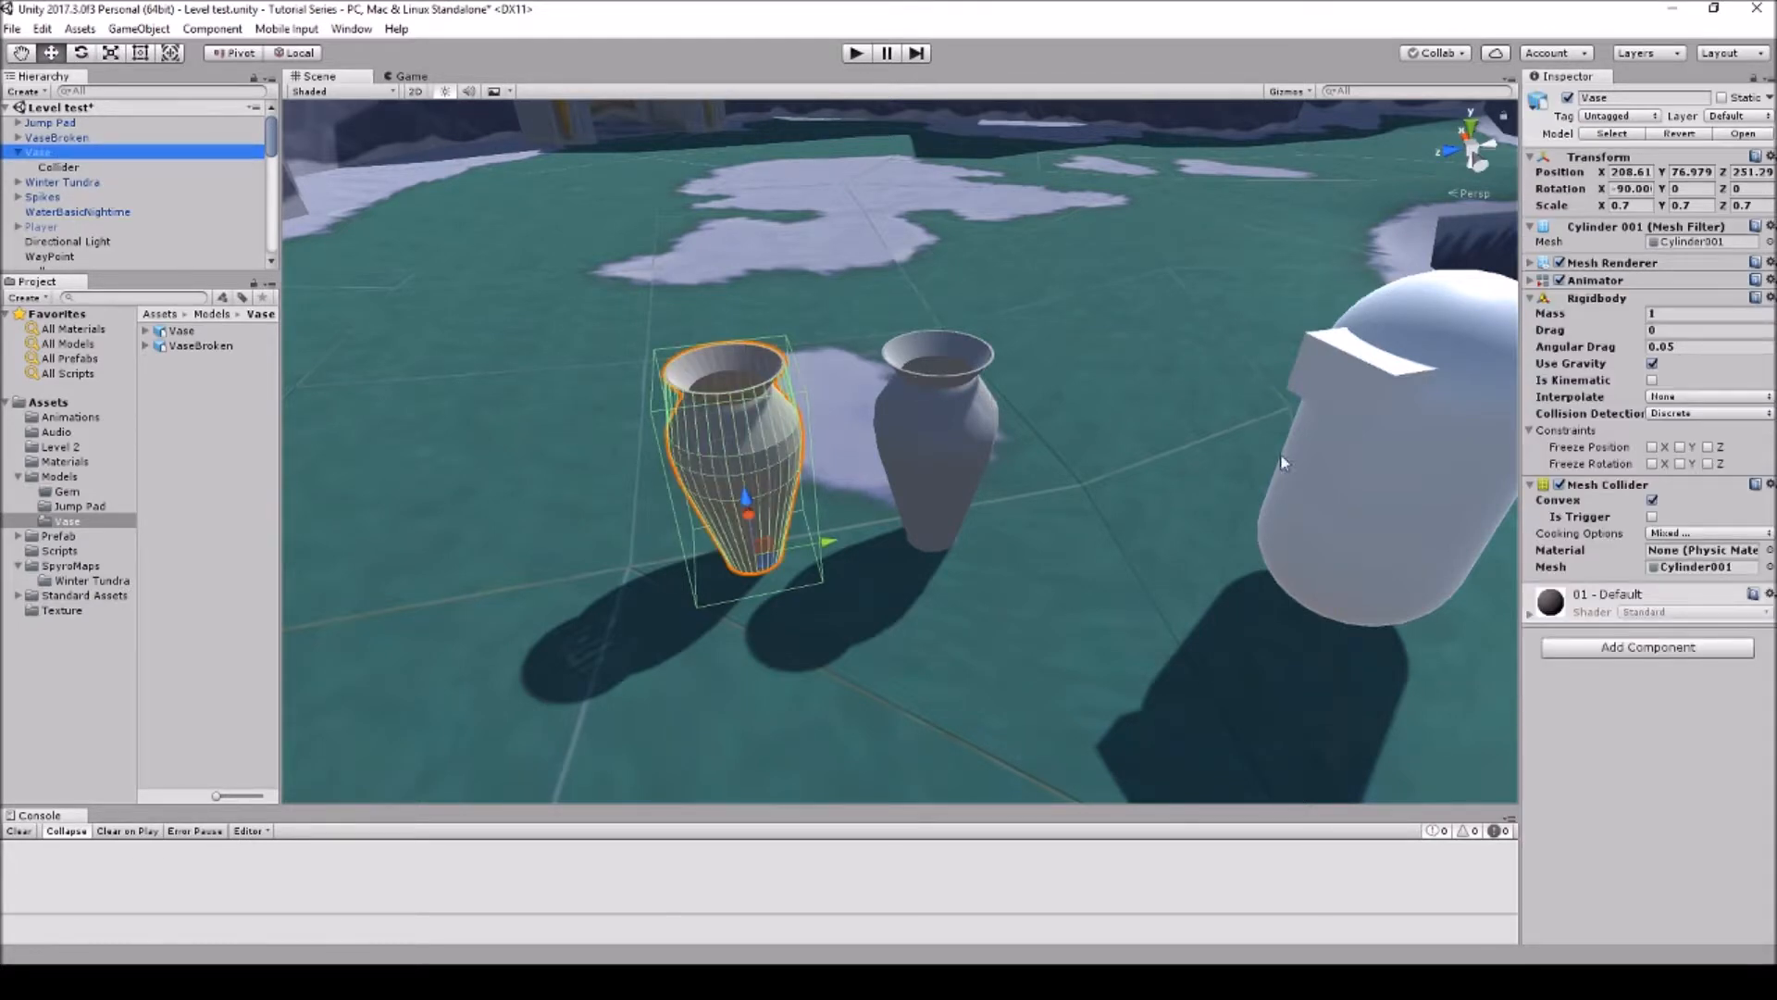
click(950, 433)
drag(852, 505, 738, 205)
click(749, 456)
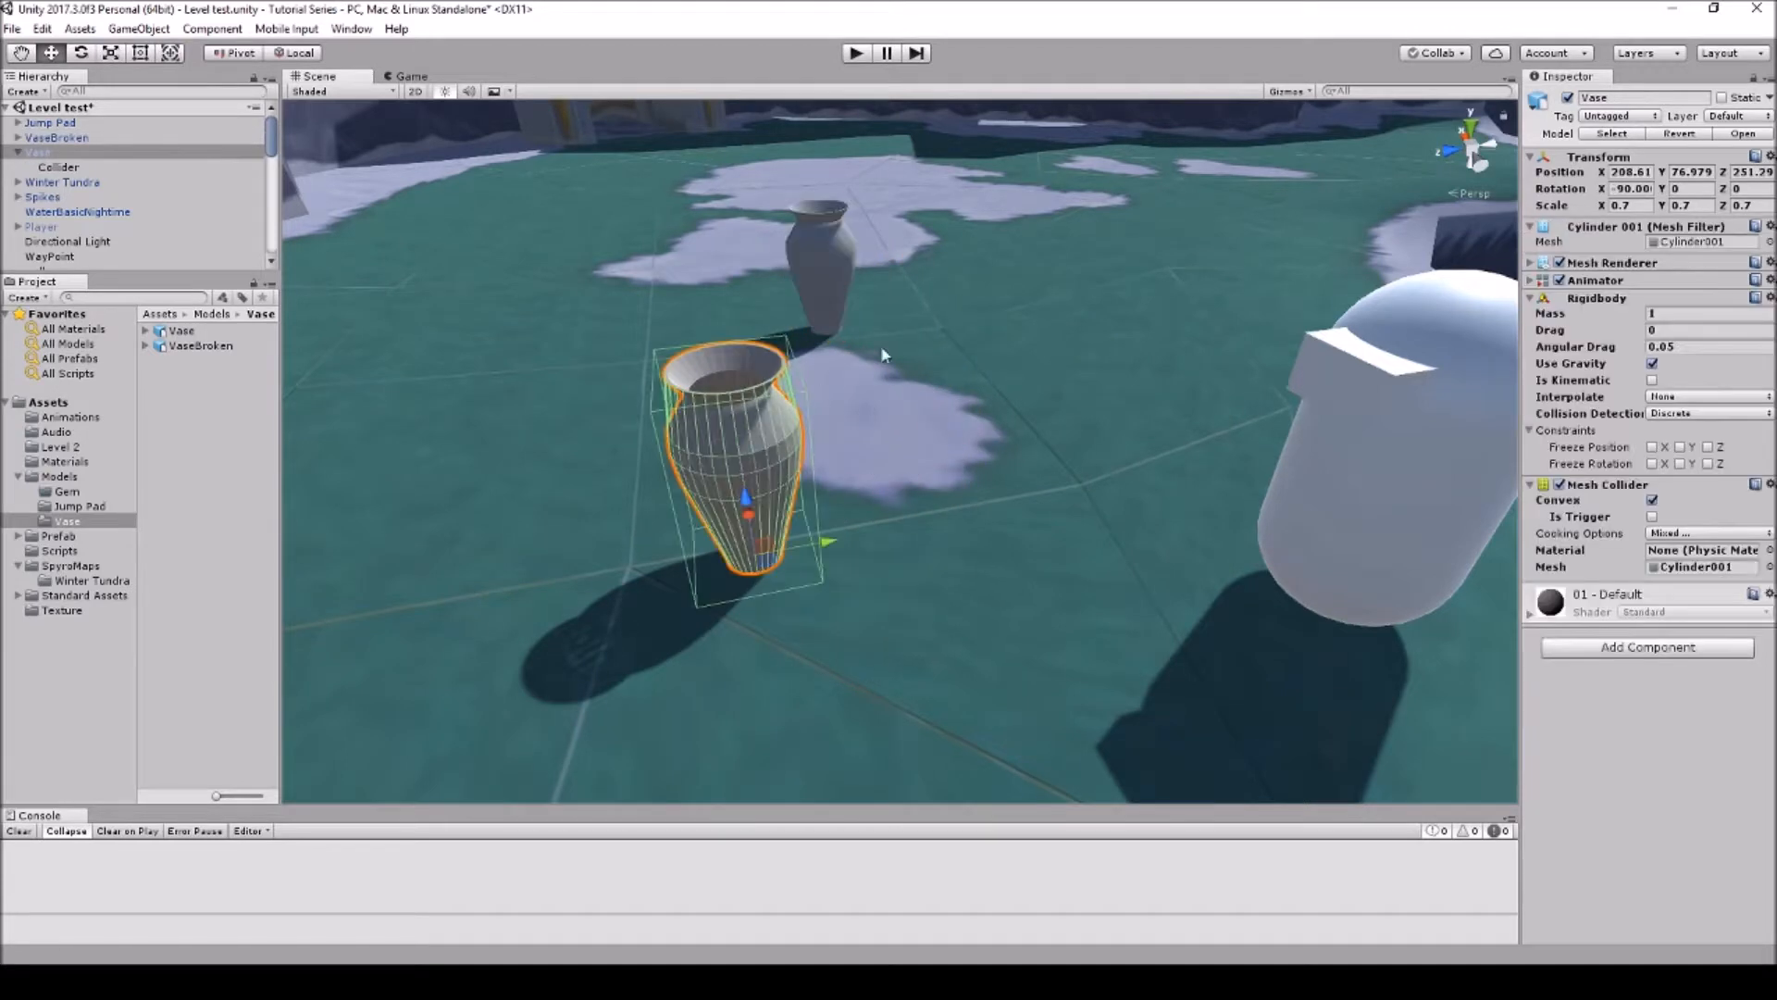
Step: Play-test the level by running the player into the intact vase to check its physics, and stop the game
click(856, 54)
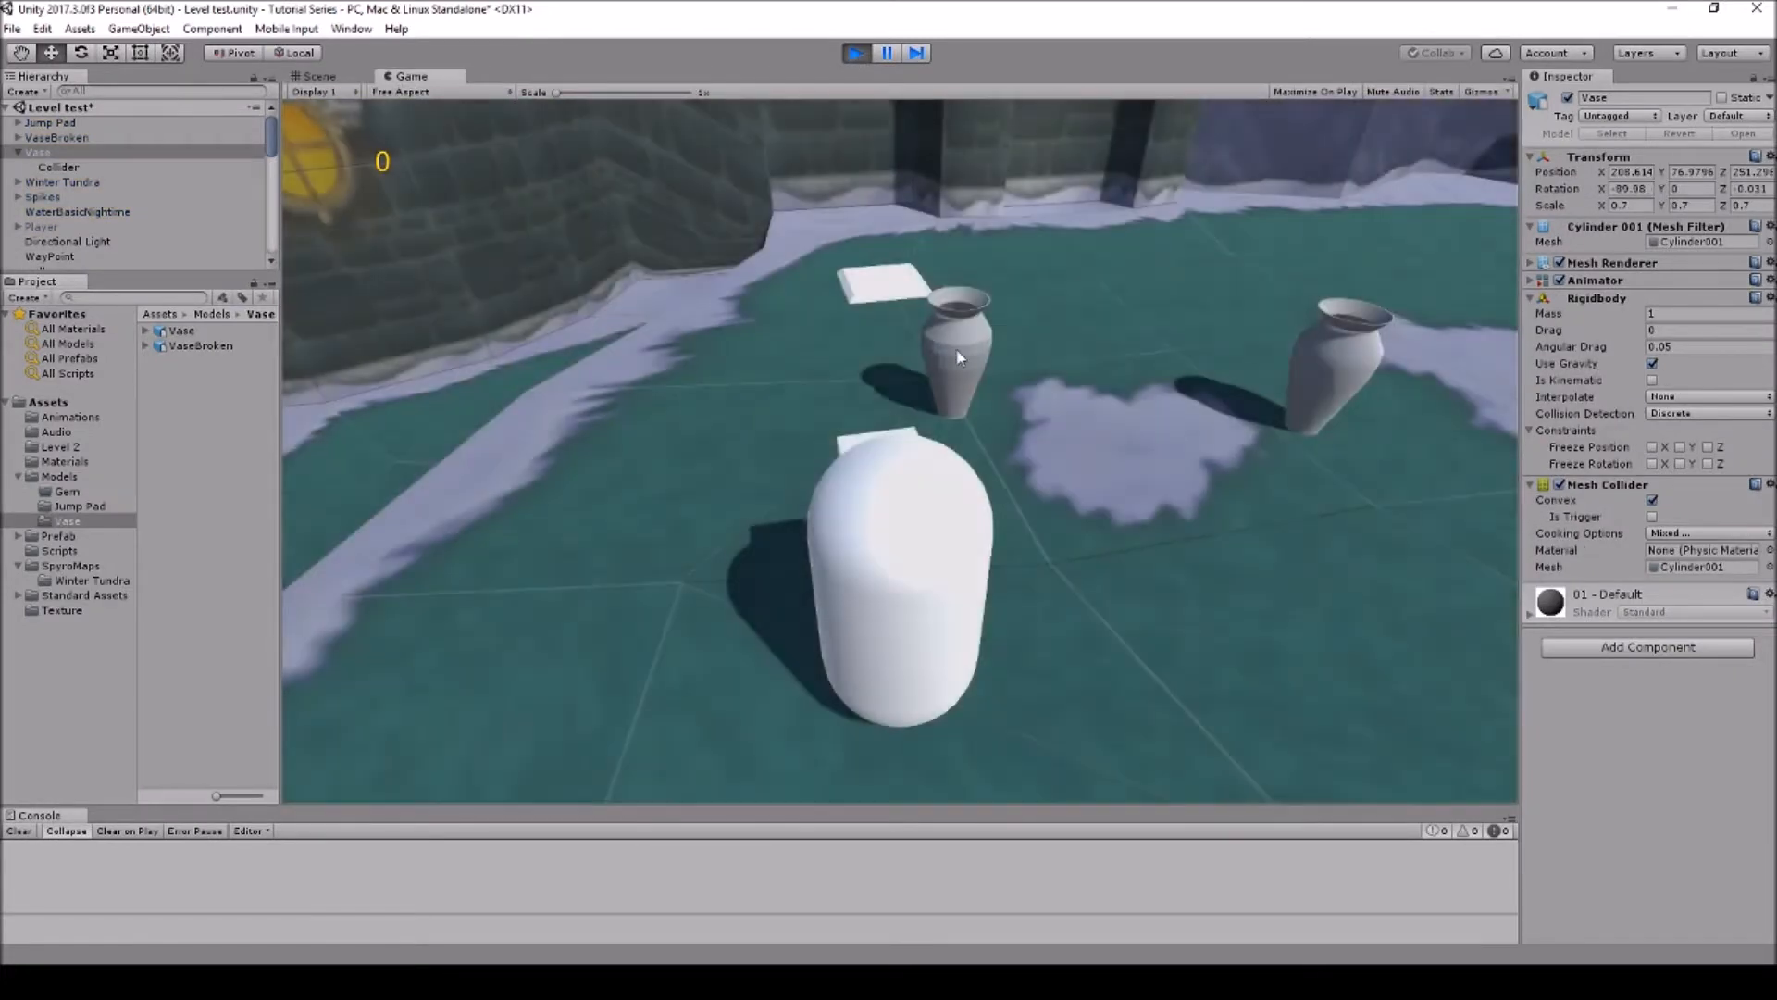
key(w)
key(d)
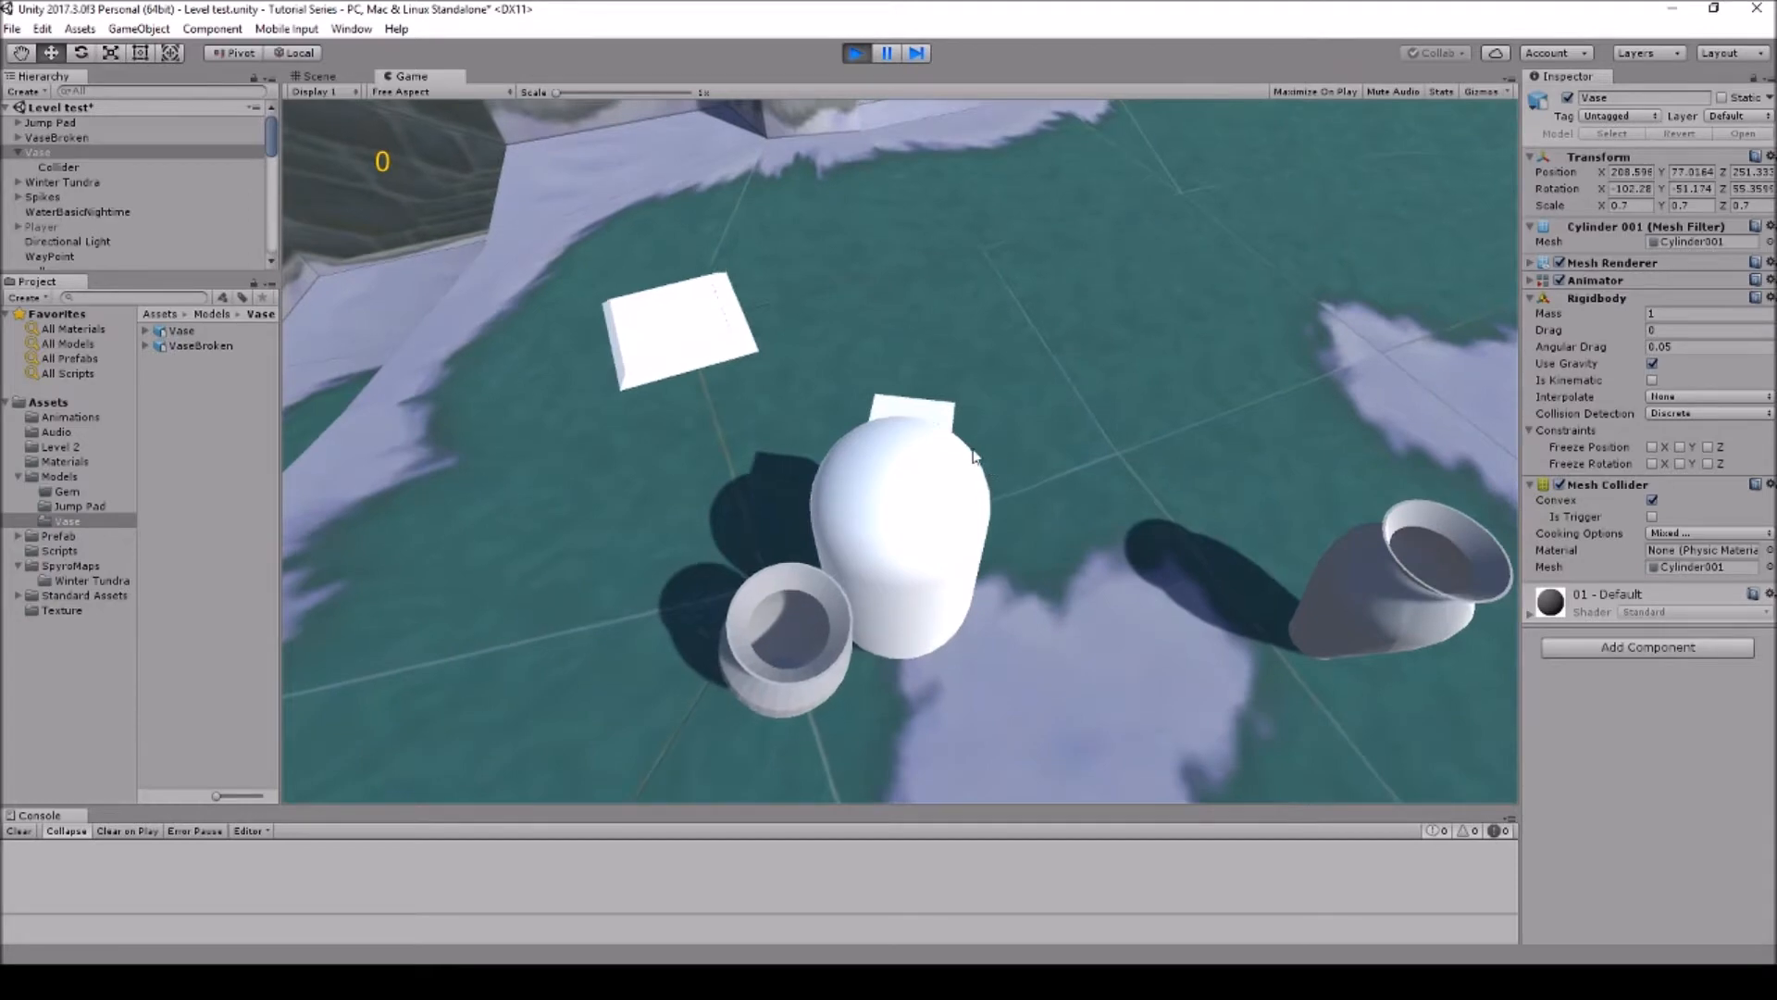
click(856, 53)
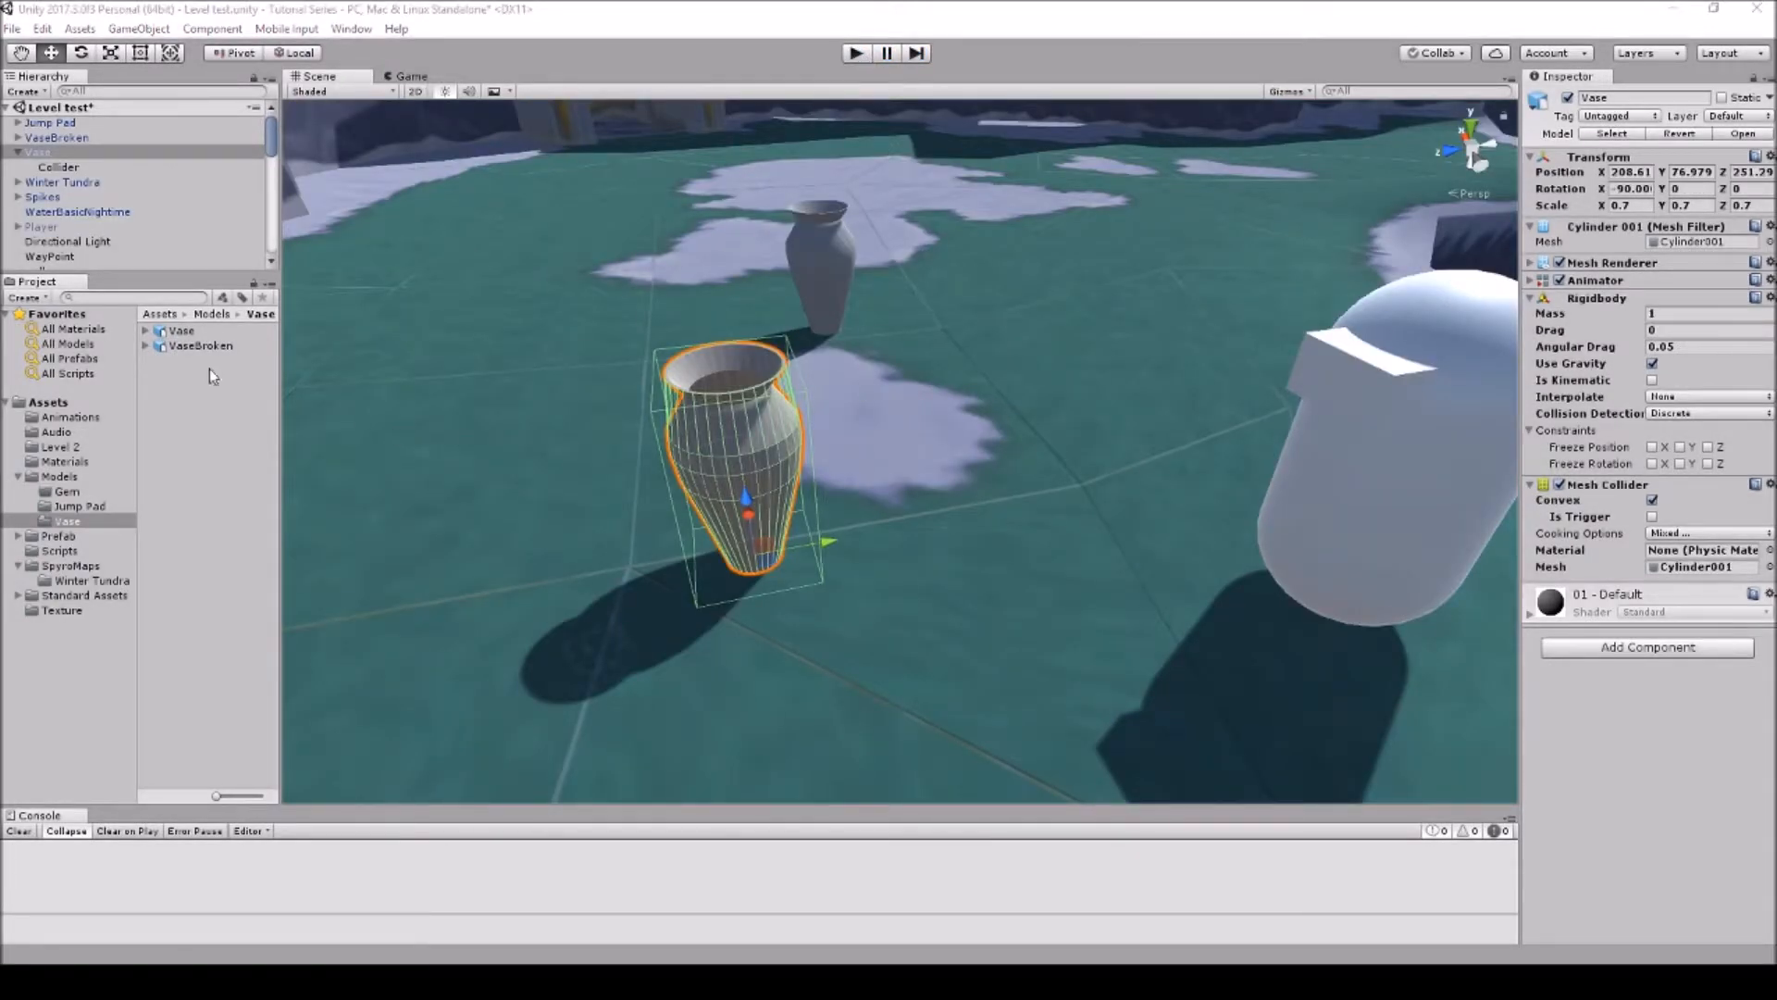
Step: Add a Rigidbody to all six VaseBroken pieces at once, Cylinder001_Part_1 through Cylinder001_Part_6
click(198, 346)
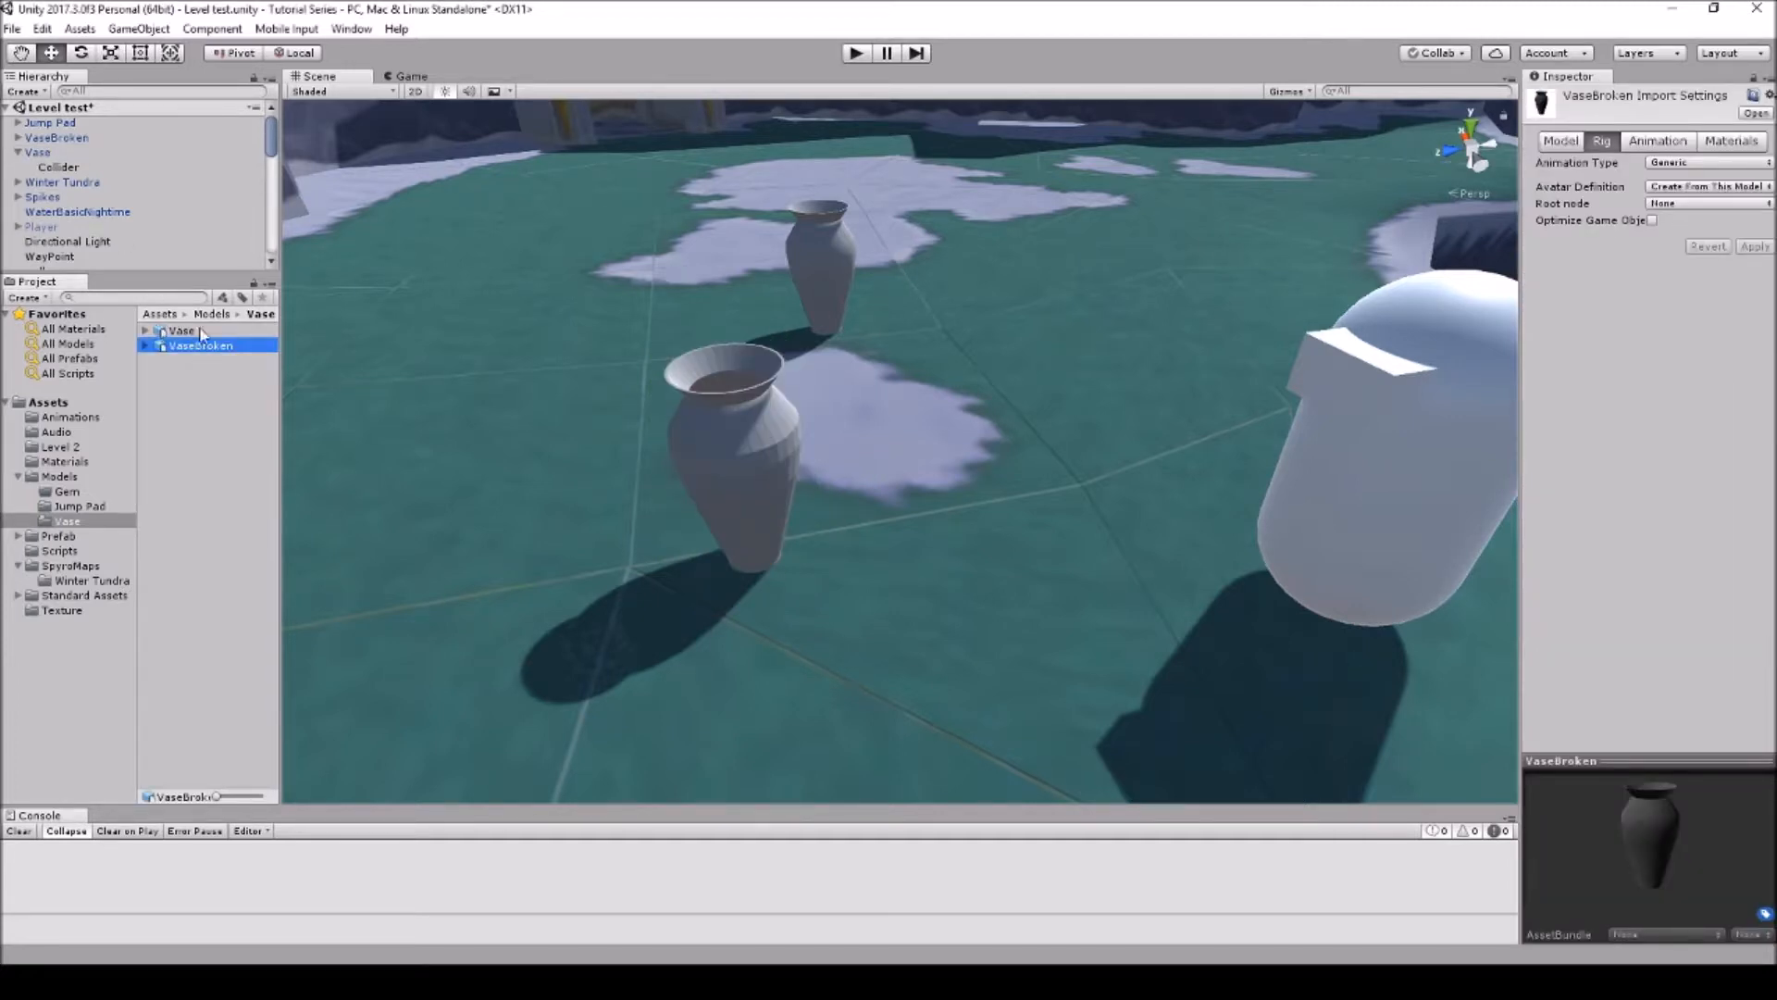
click(818, 262)
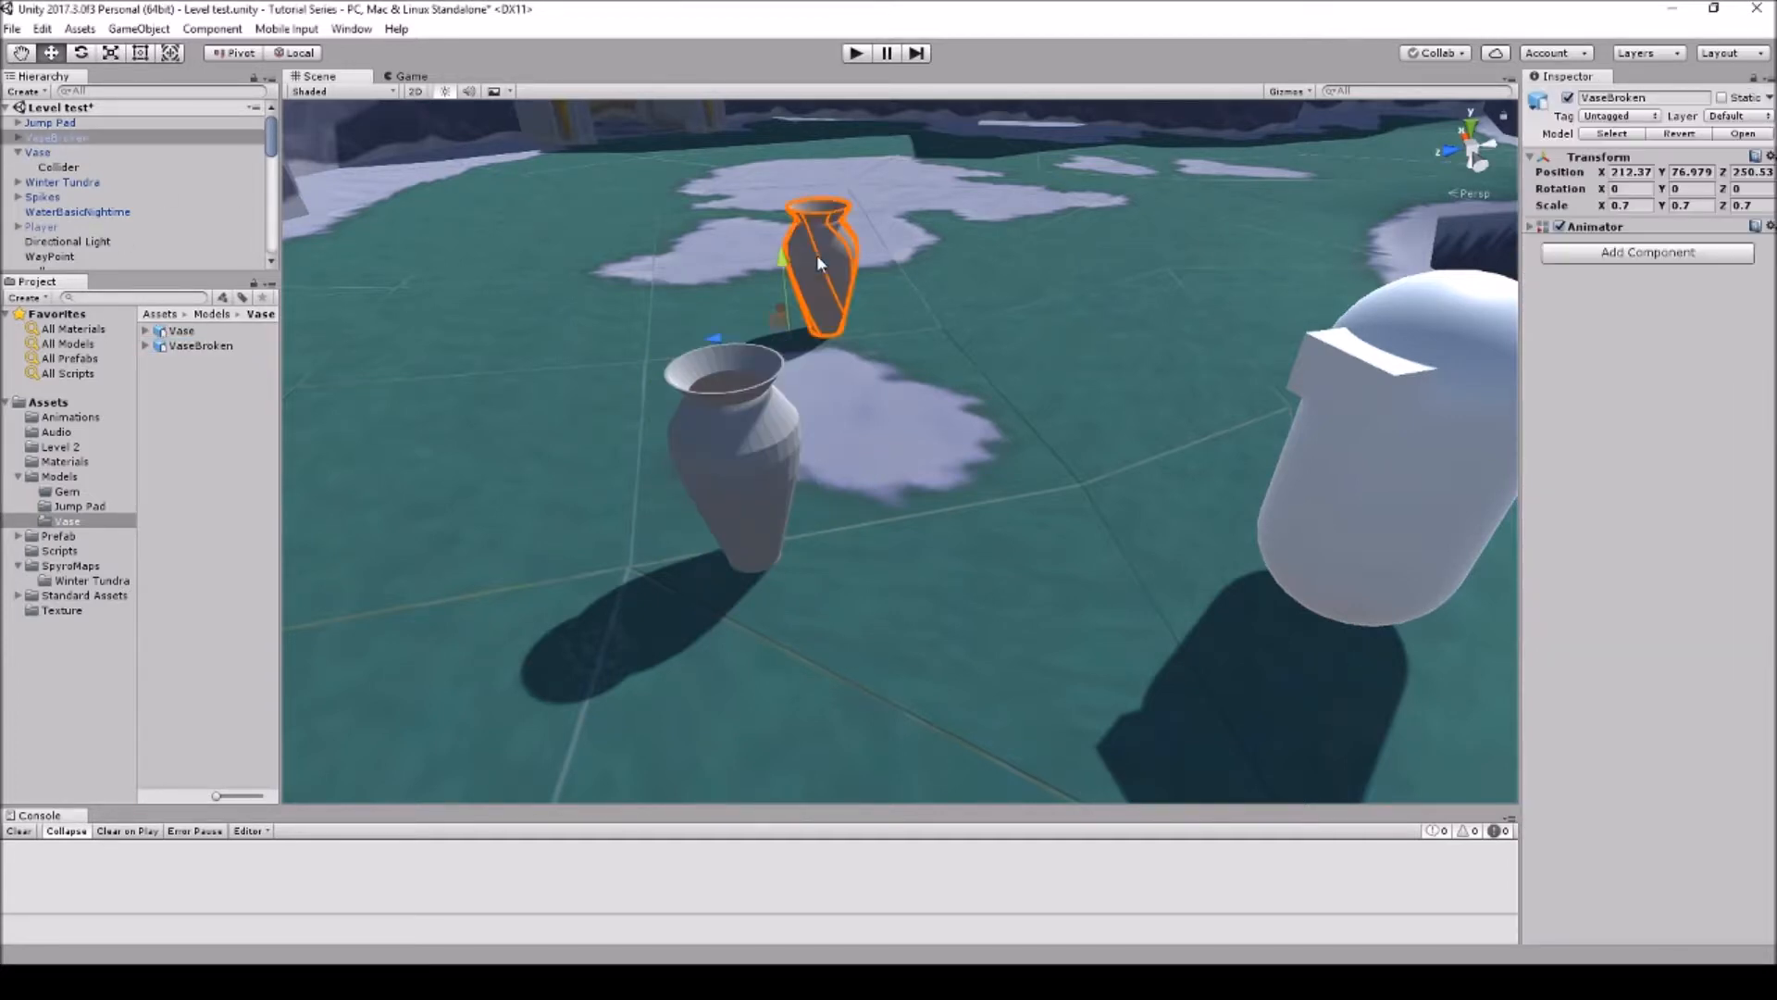
click(22, 138)
click(18, 138)
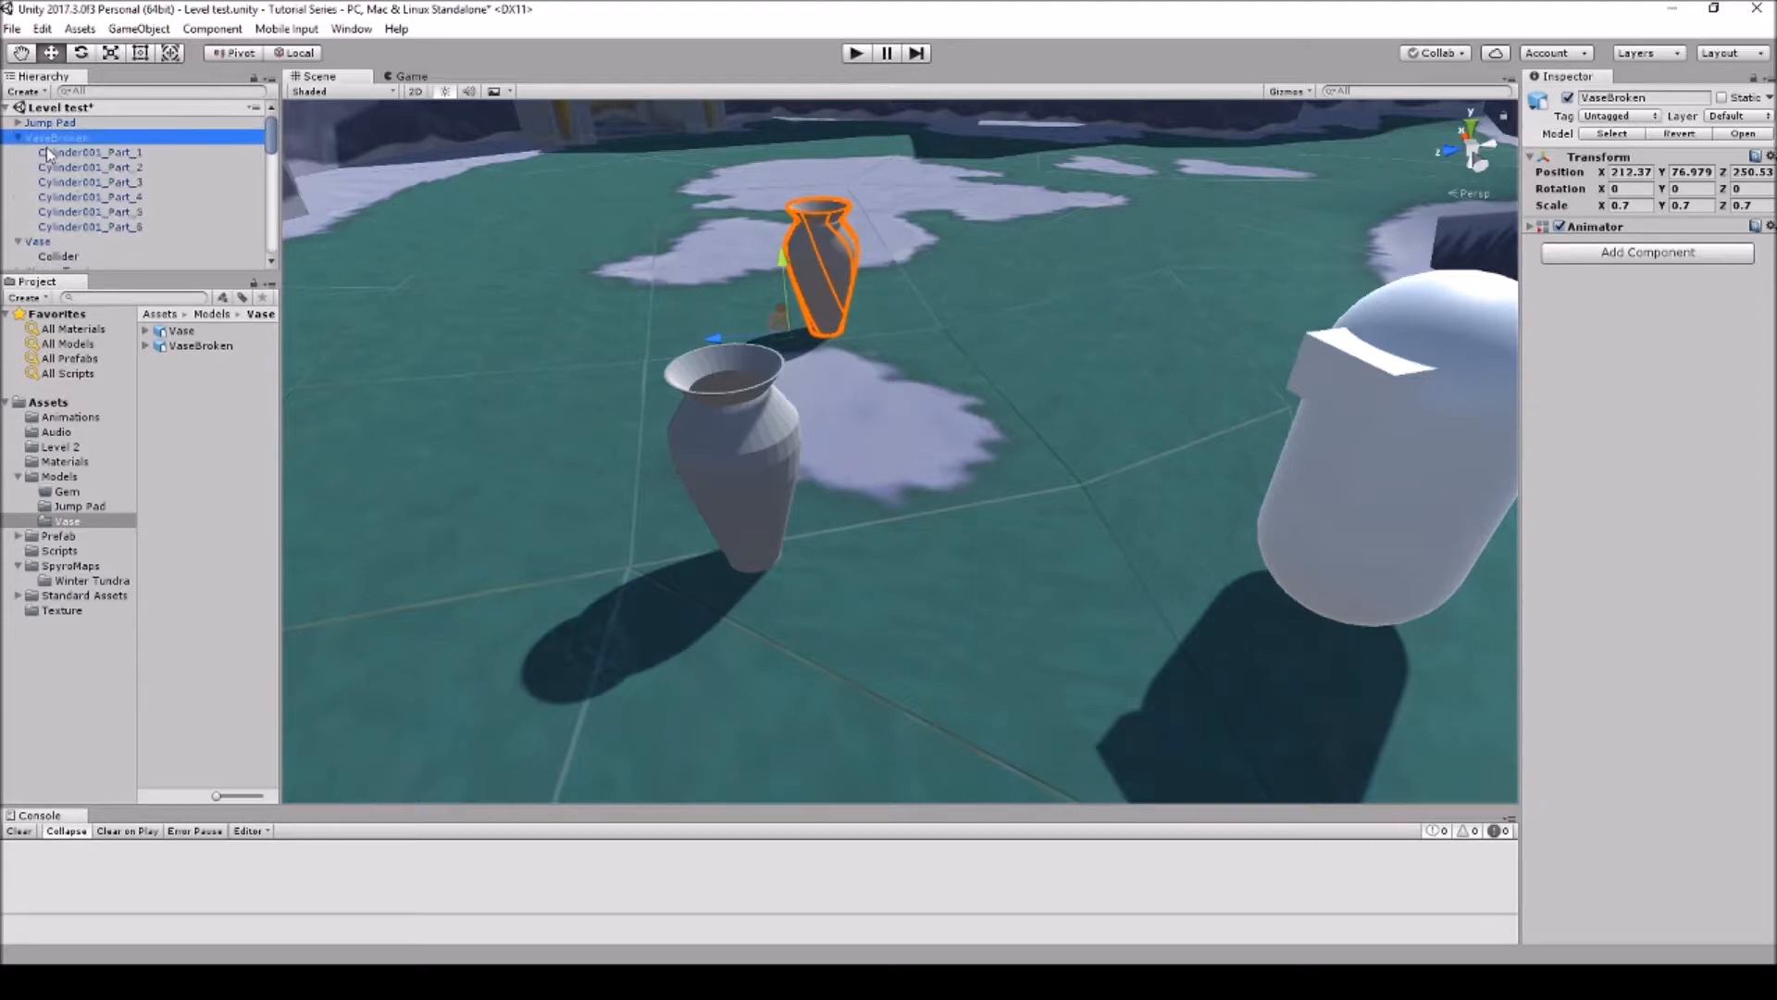
click(50, 152)
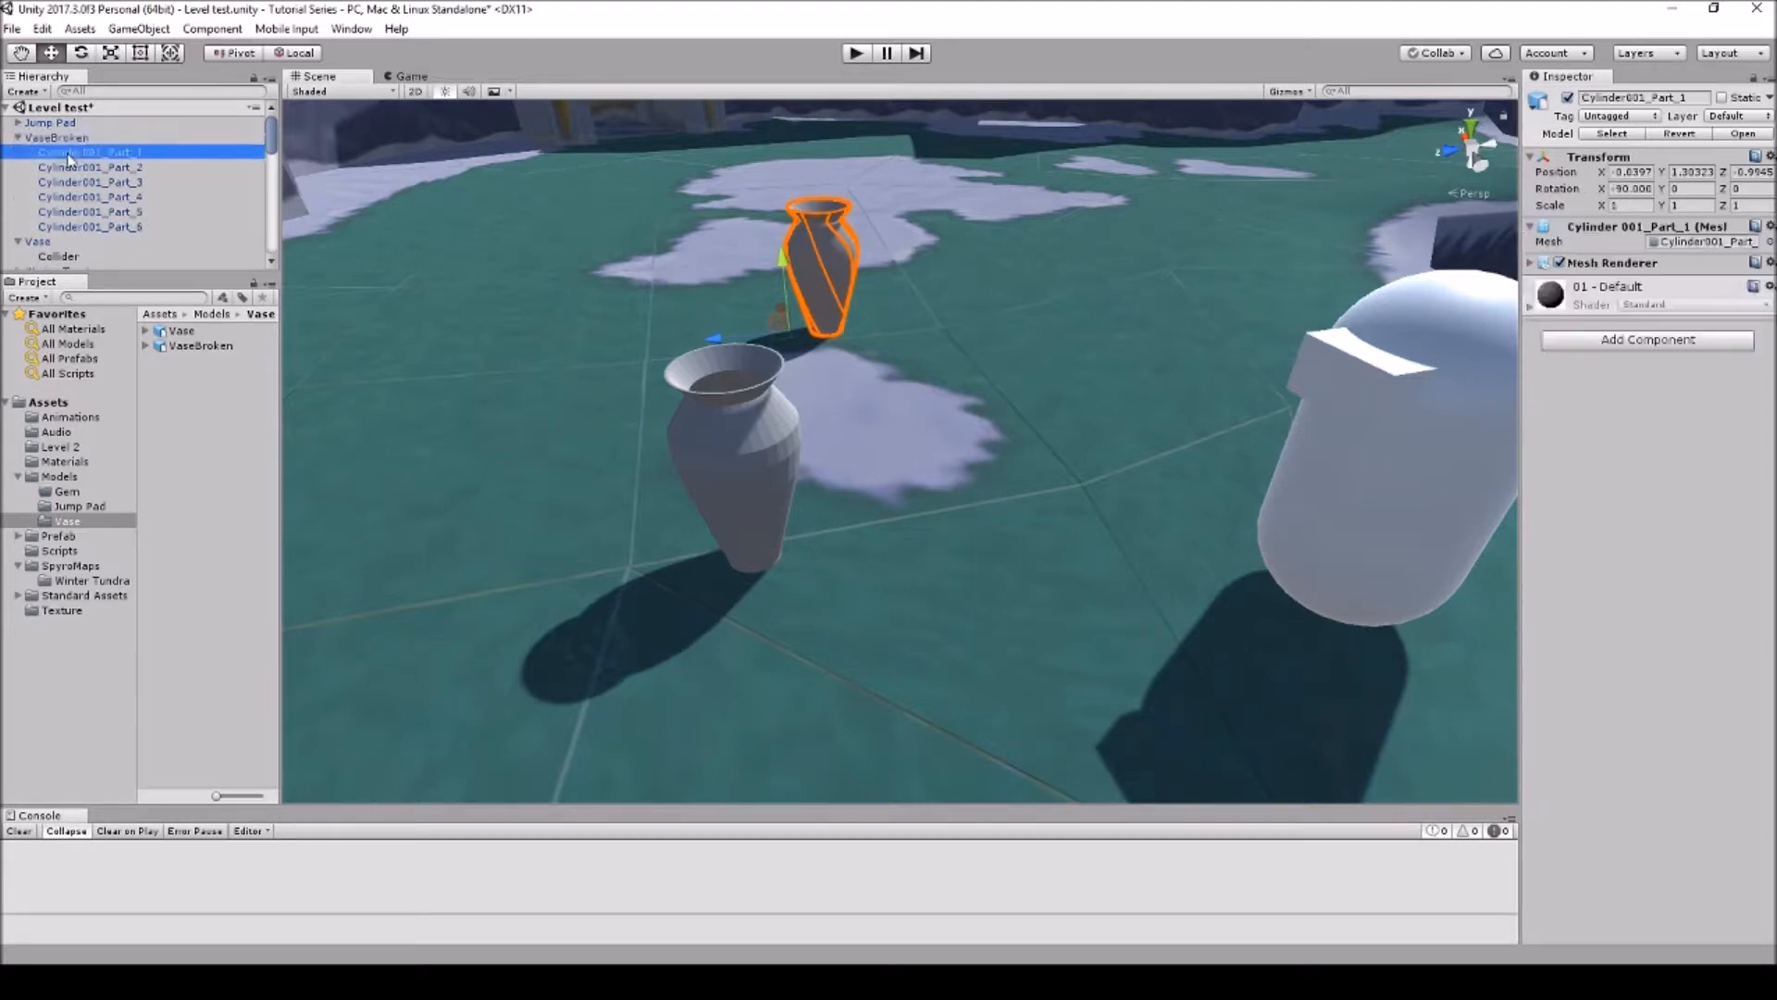
shift+click(99, 225)
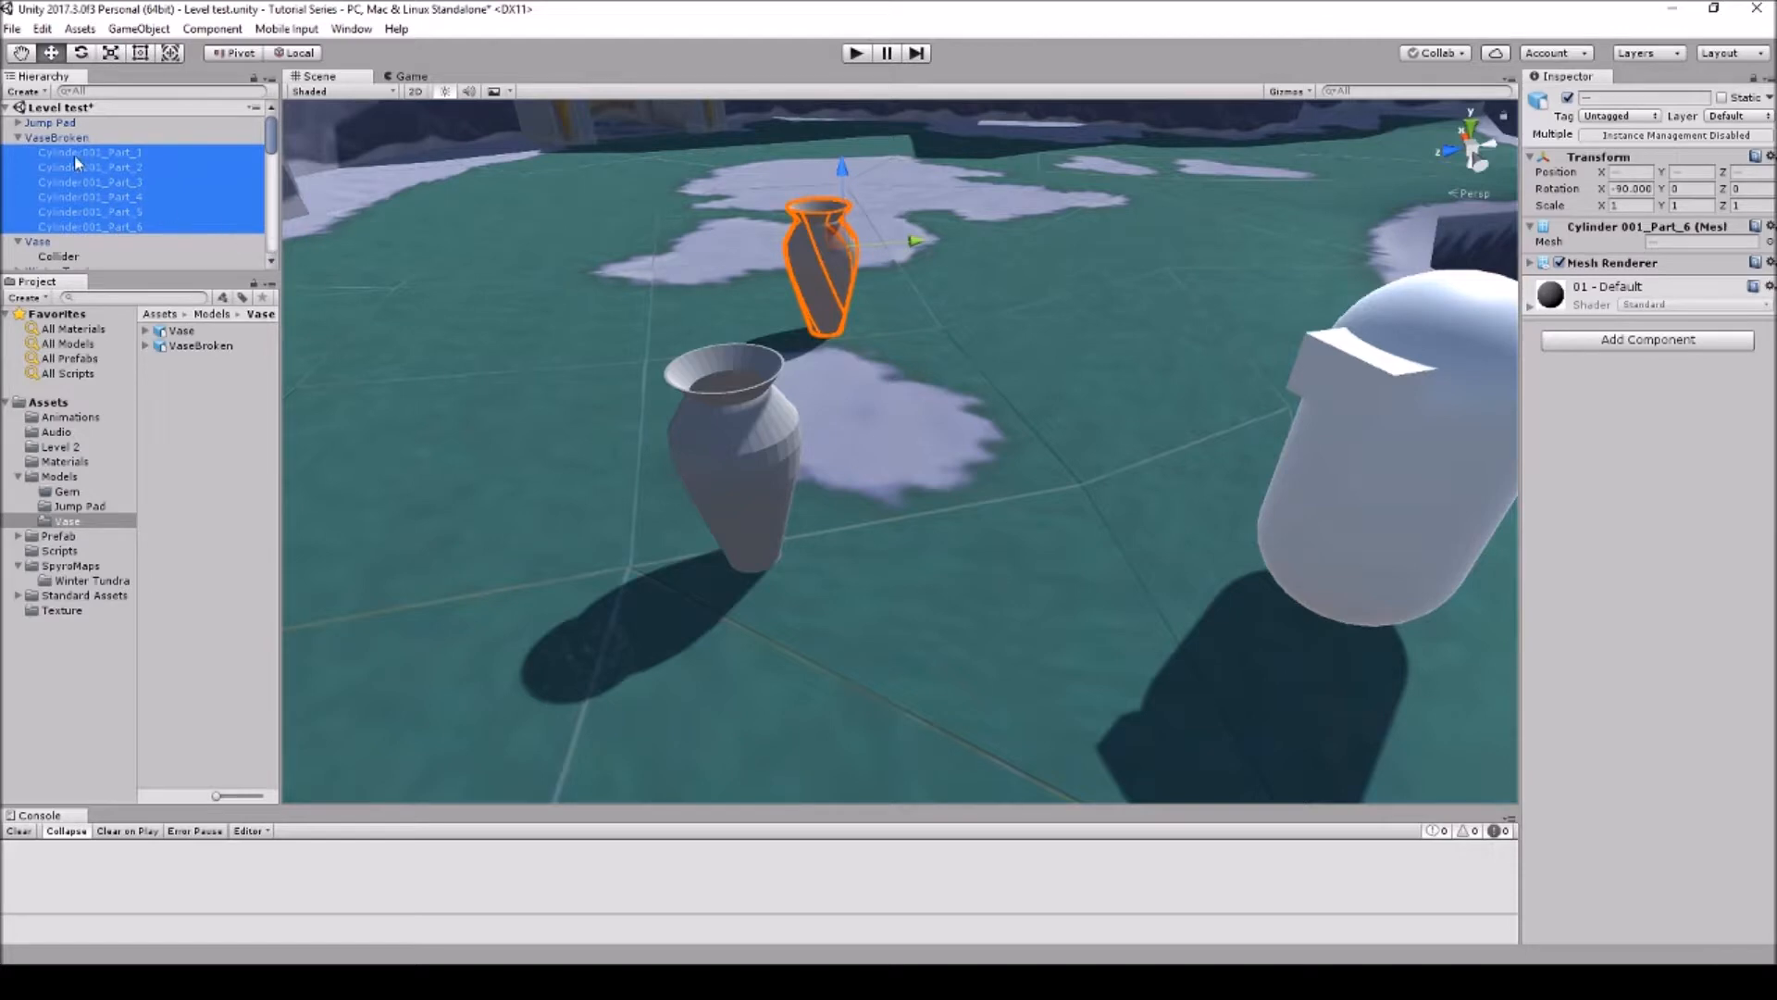
click(1619, 341)
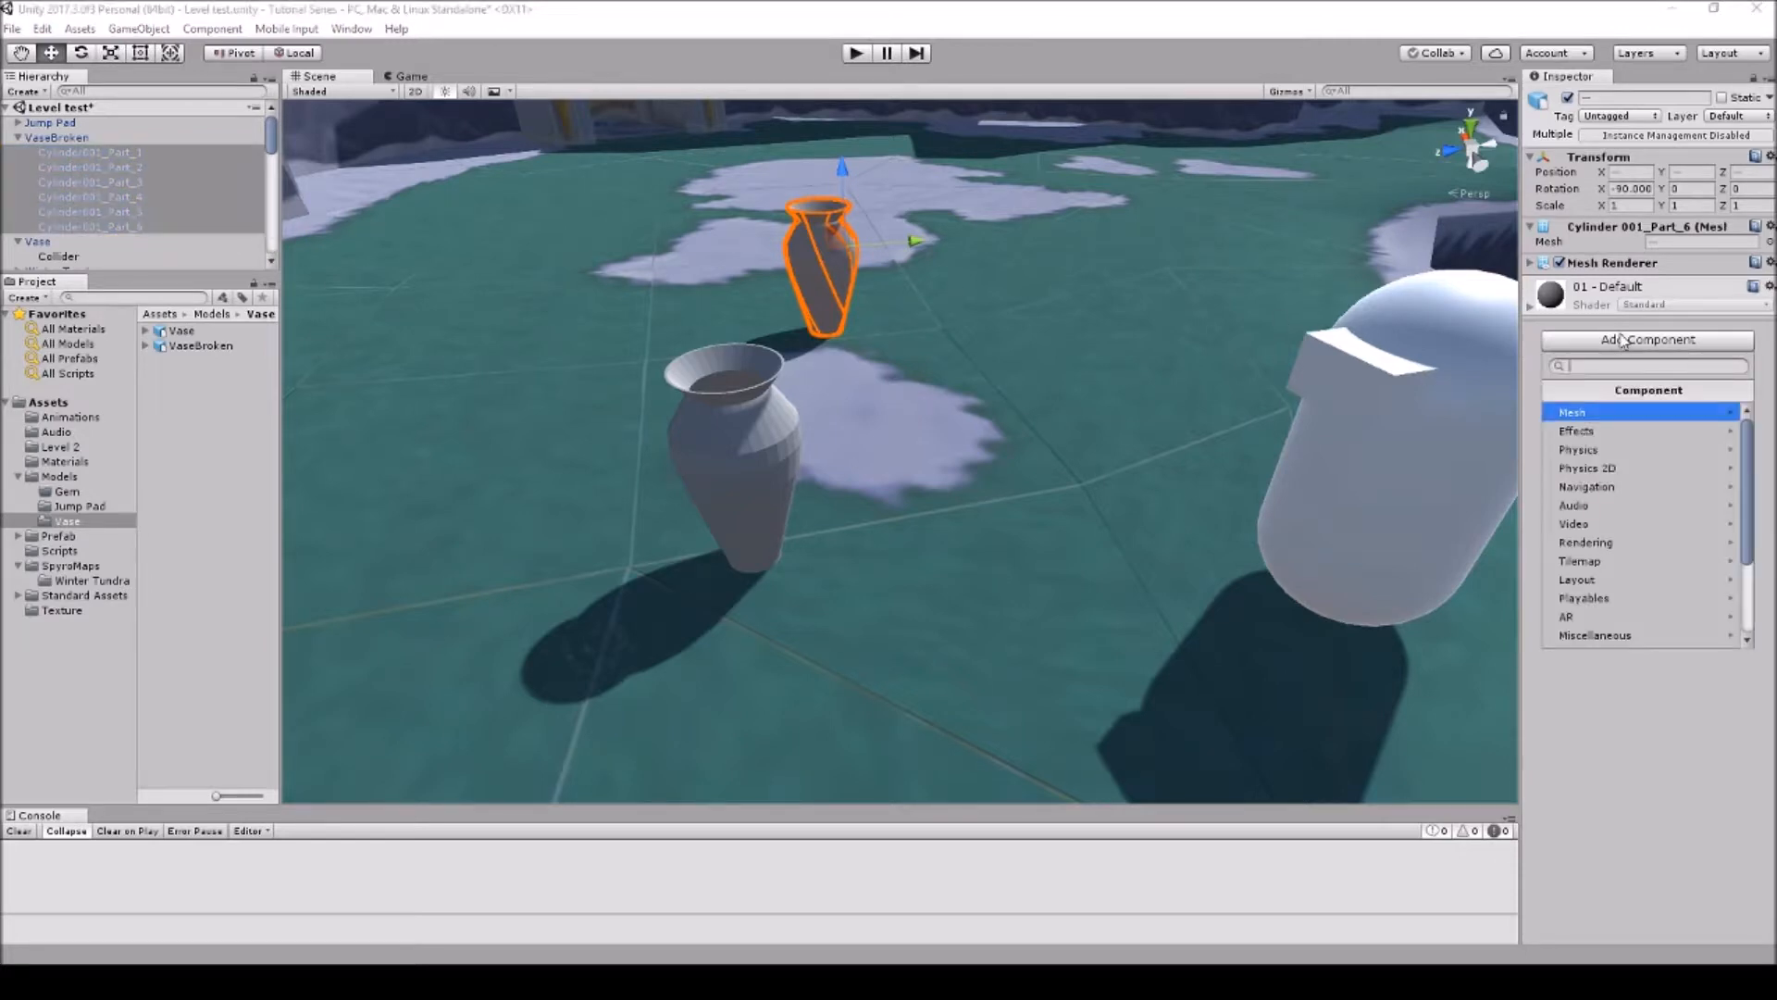
click(1599, 449)
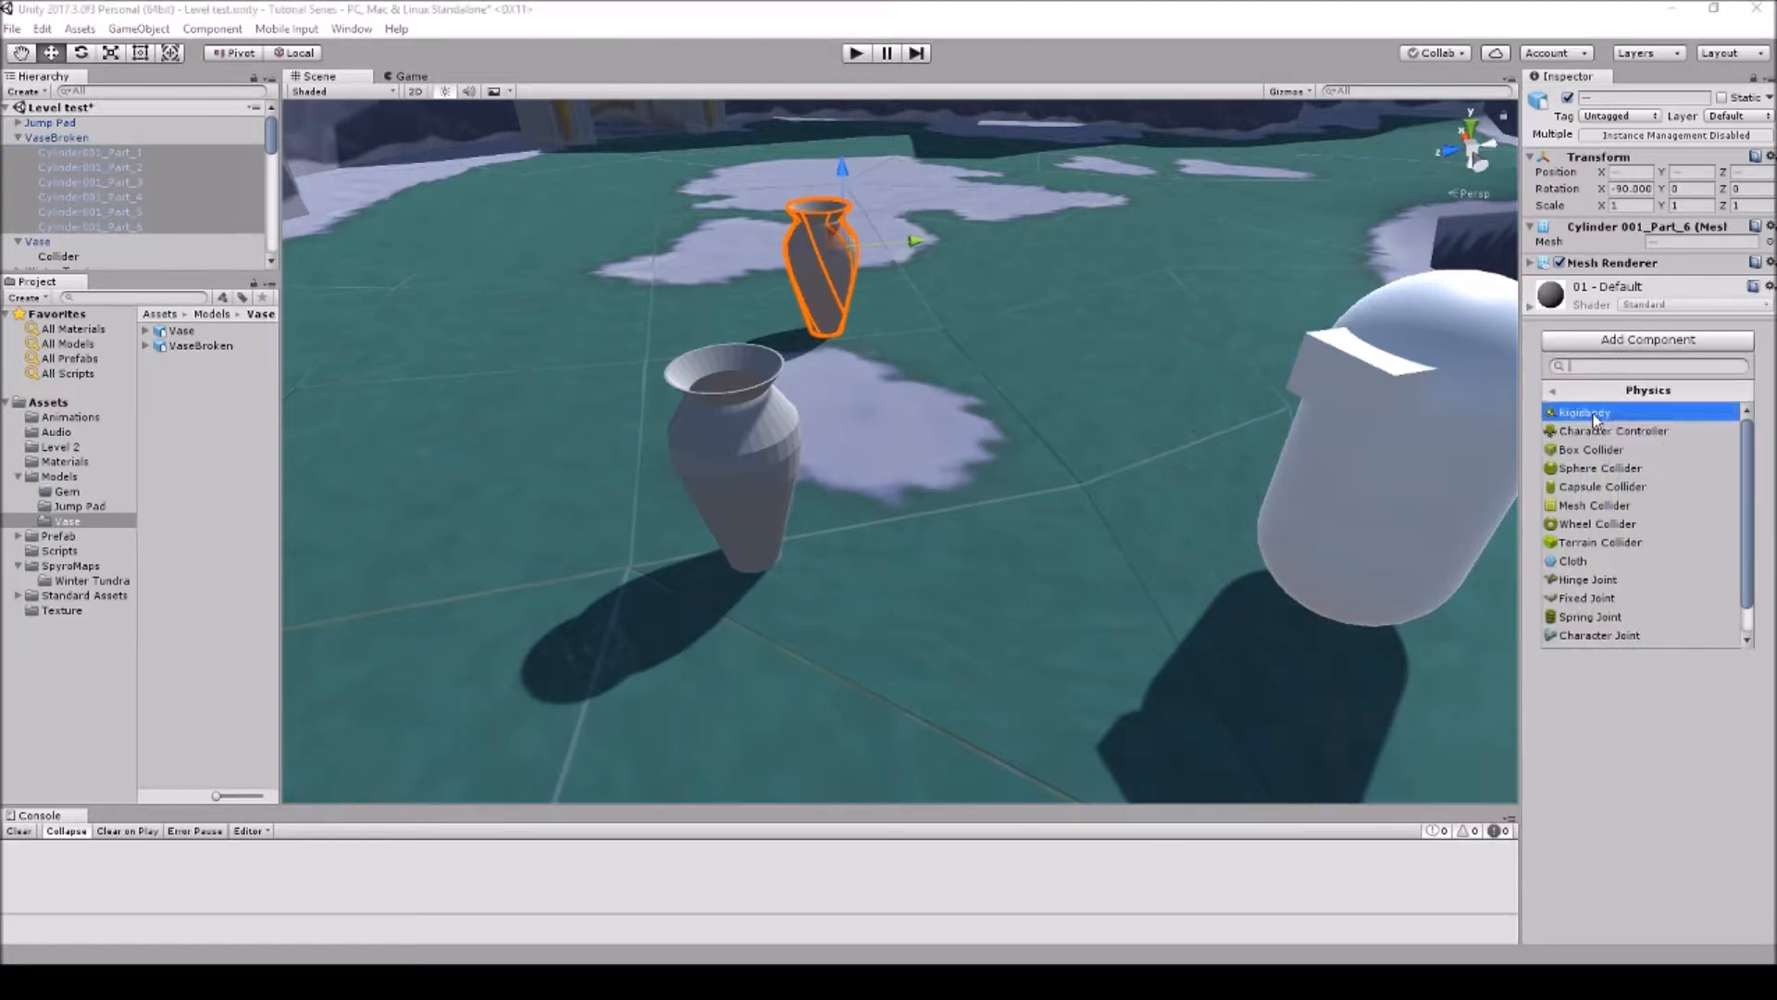
click(1593, 414)
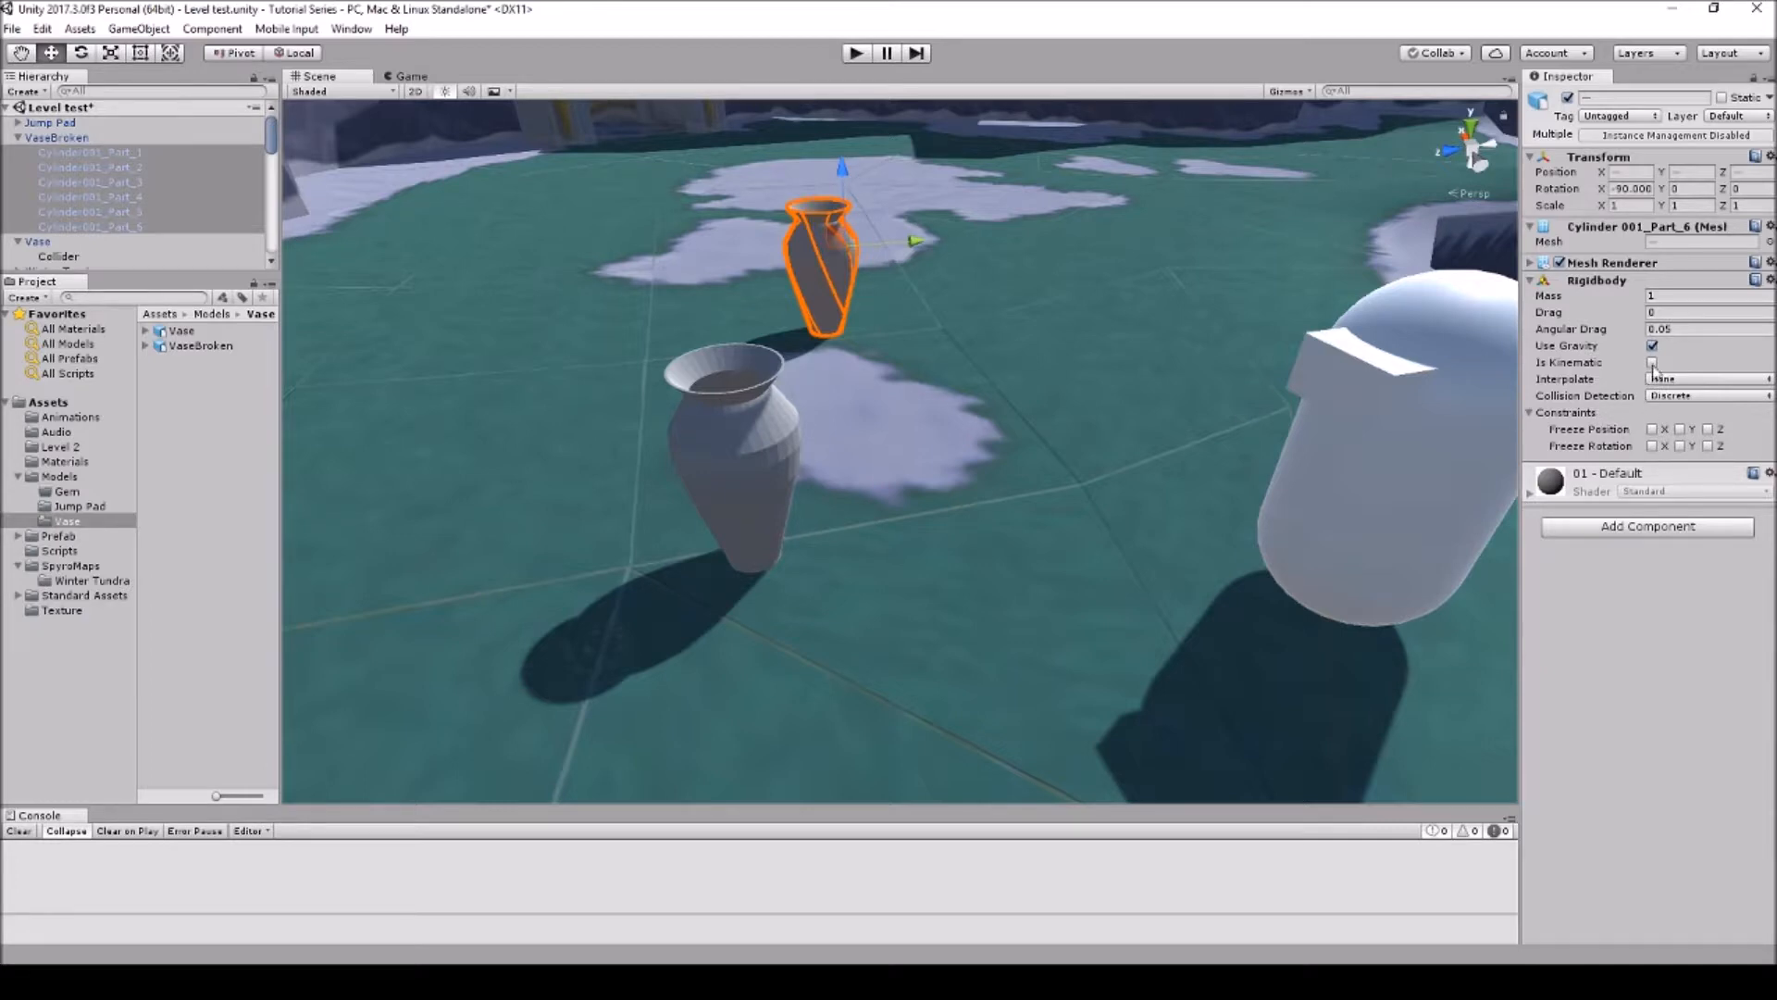
Step: Add a Mesh Collider to all six selected VaseBroken pieces and make it convex
click(1619, 528)
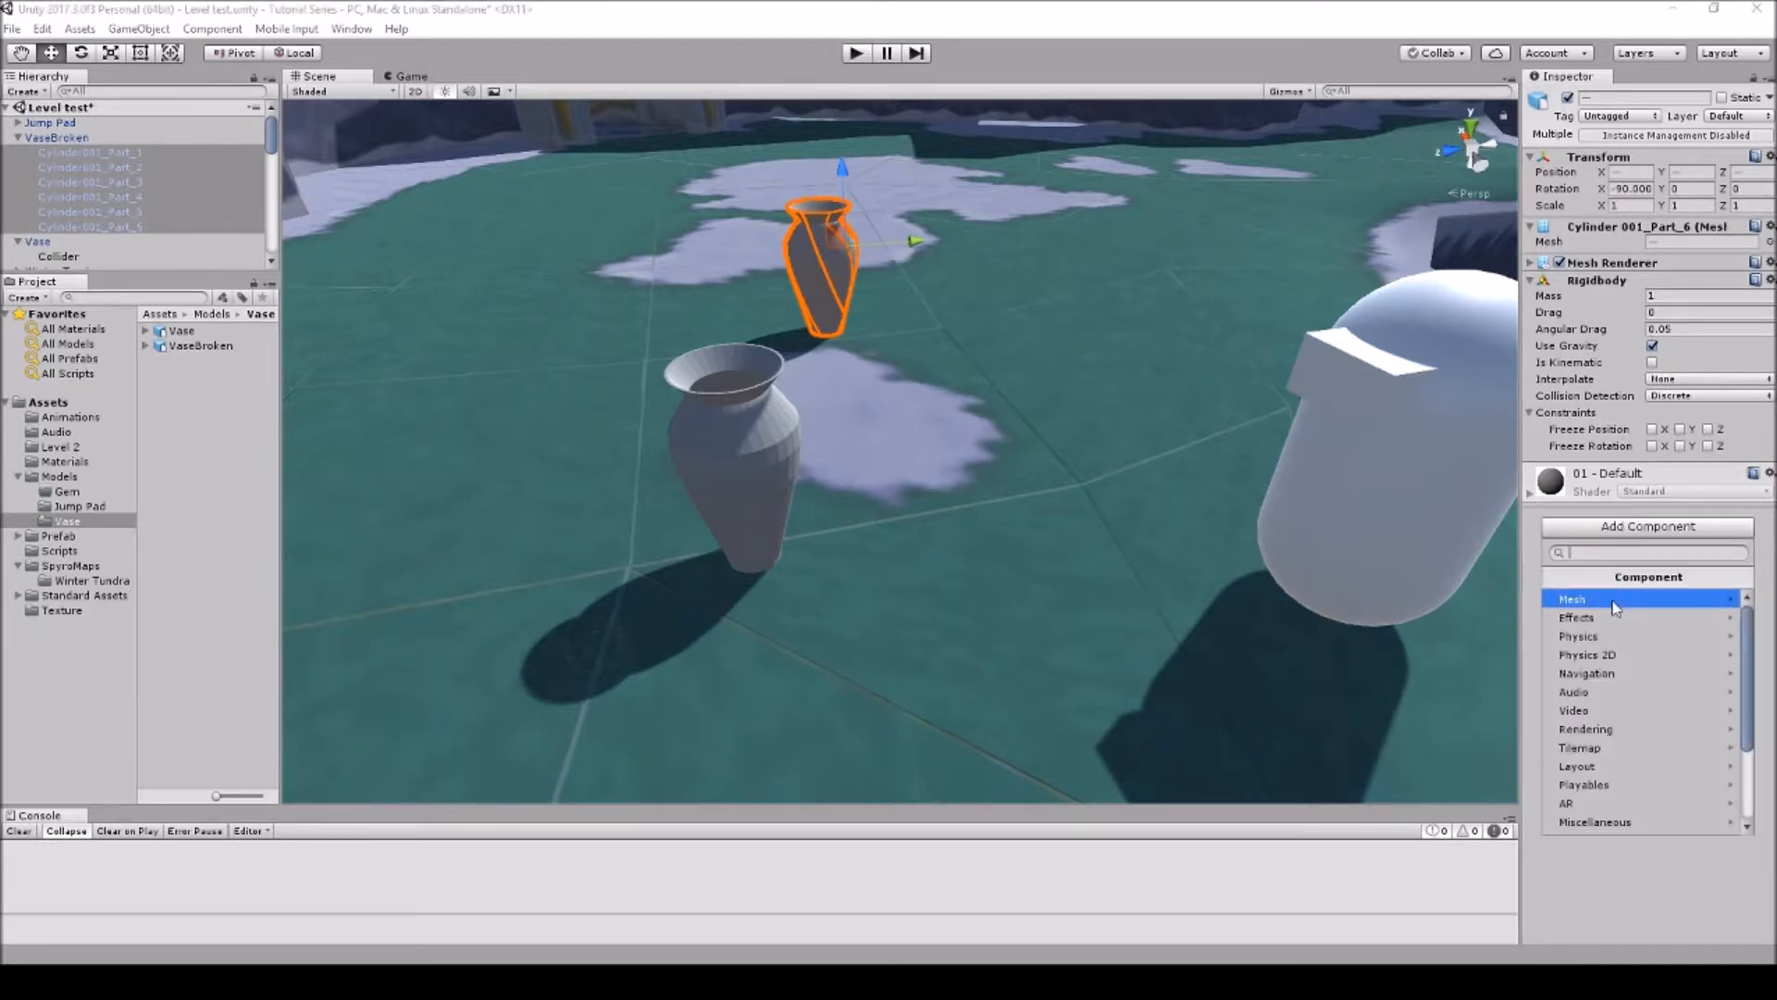
click(1603, 636)
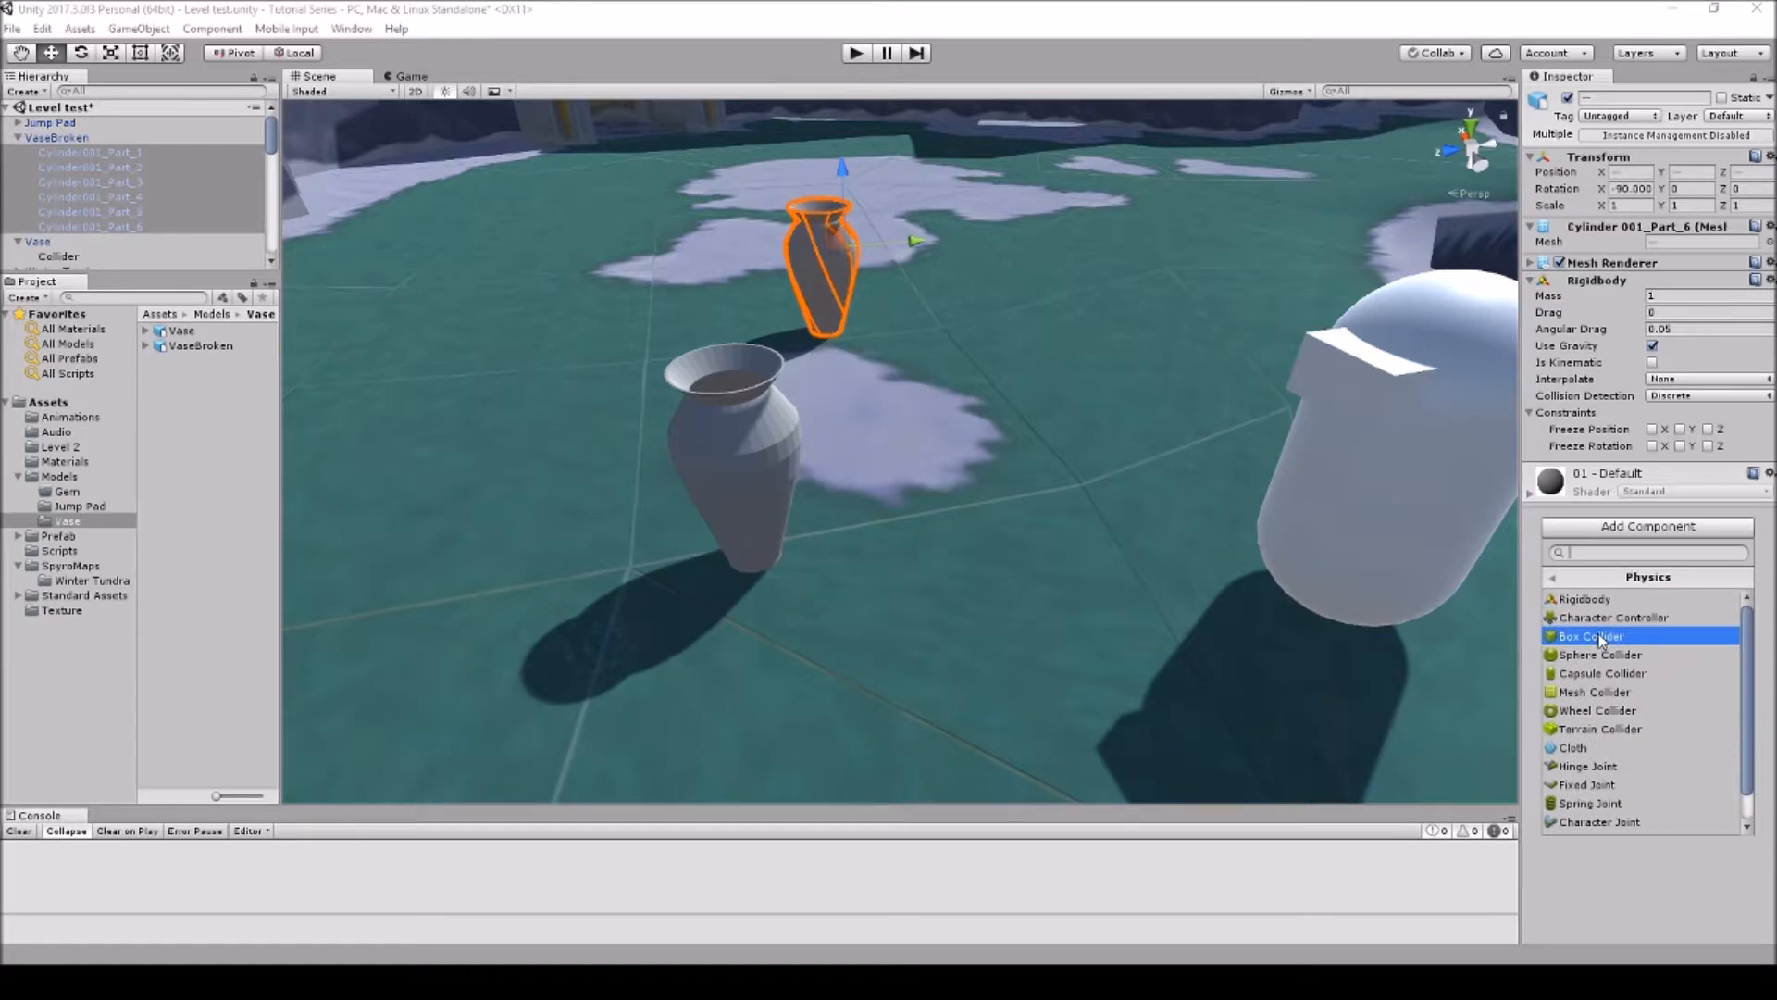
click(1593, 692)
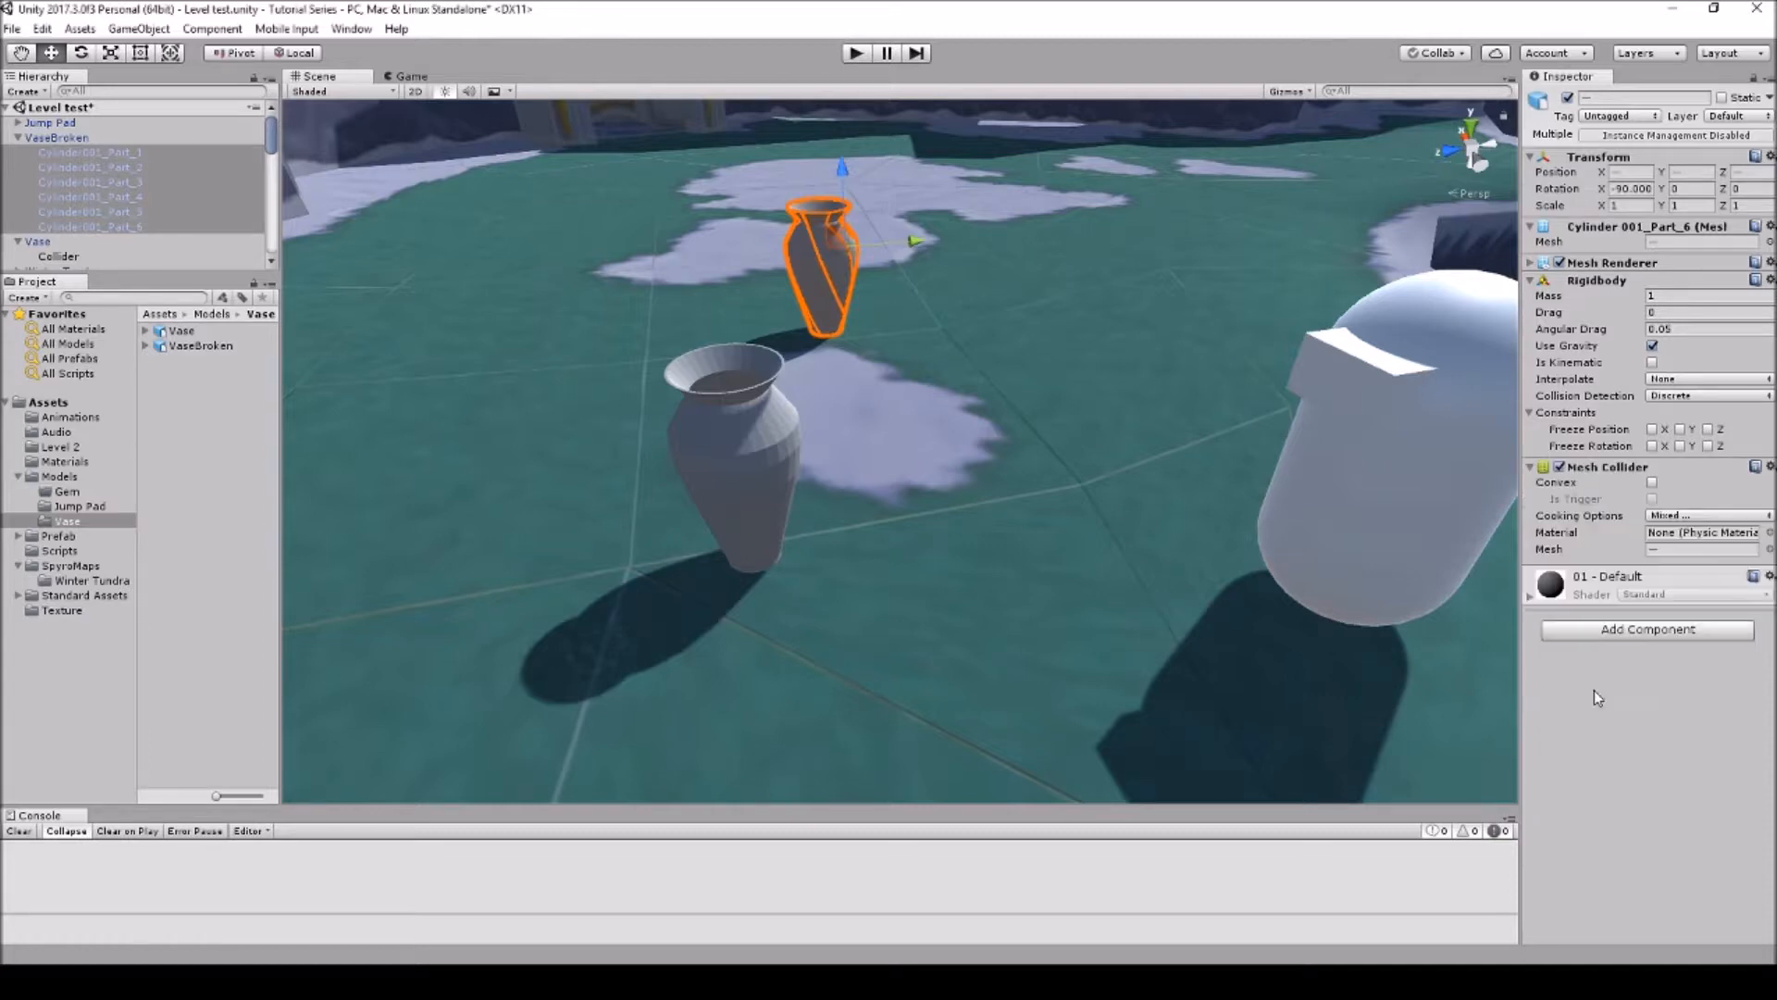
click(1653, 482)
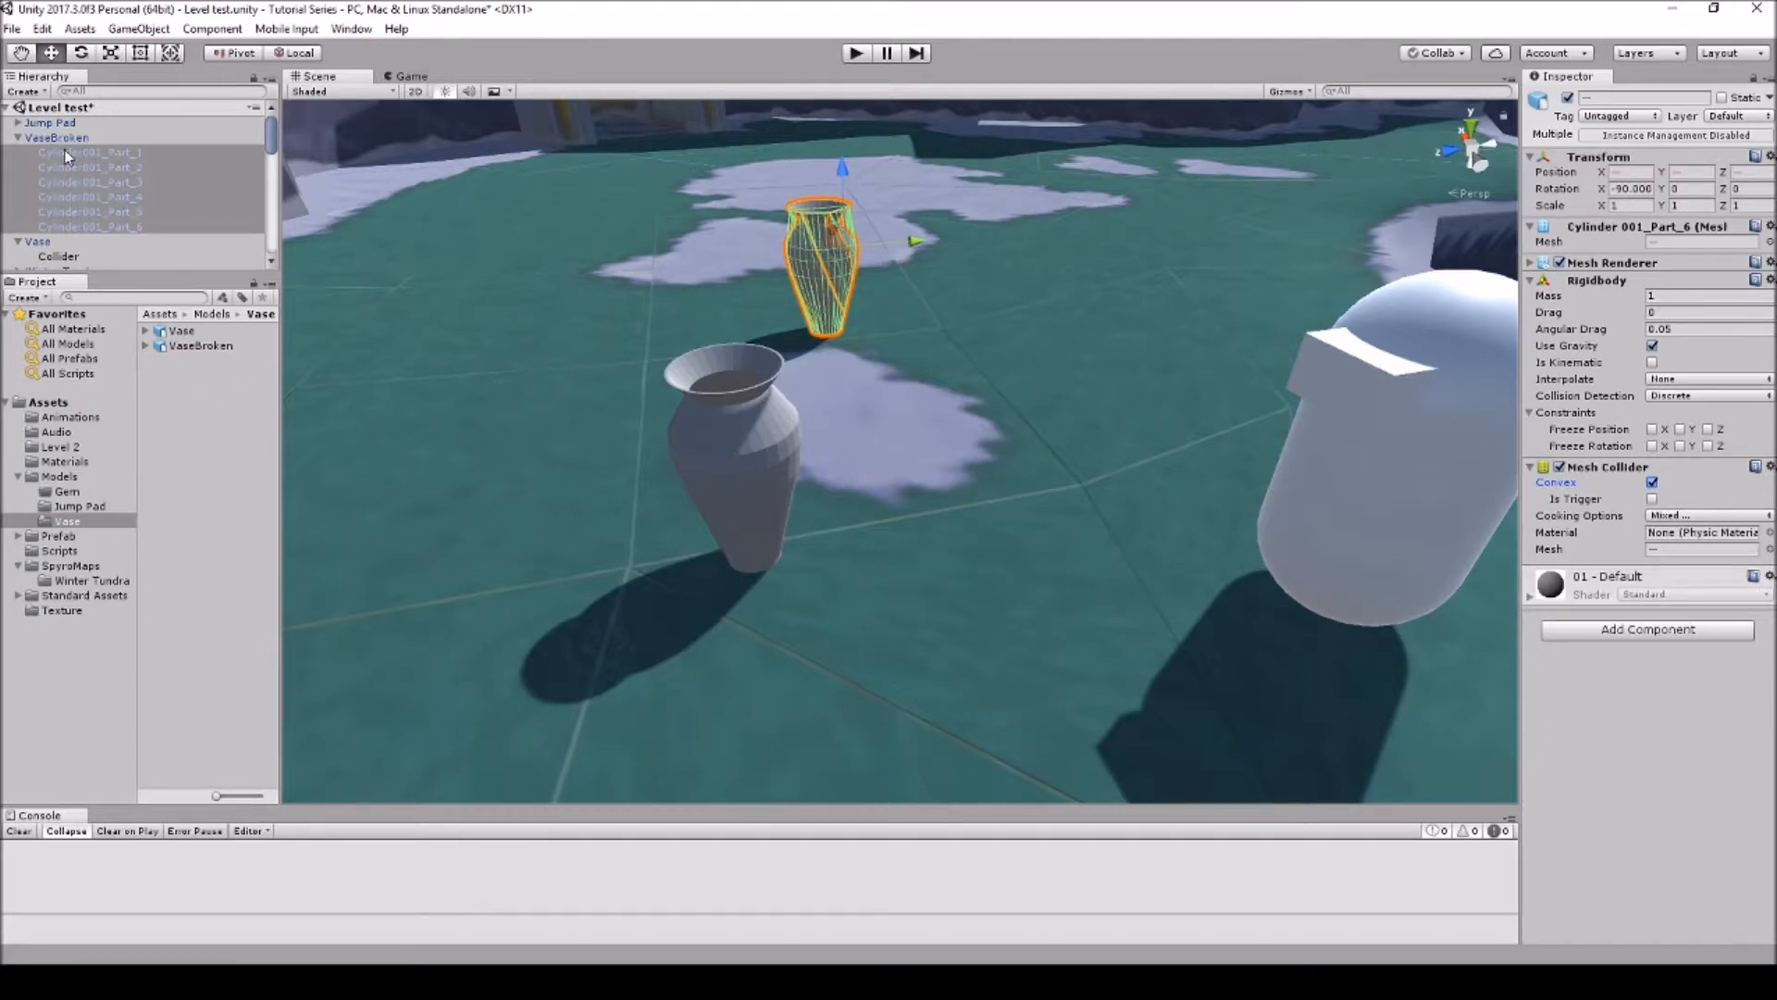
Step: Open the Breakable script from the Scripts folder in Visual Studio and read through its BrokenObject variable and OnTriggerEnter code
click(70, 552)
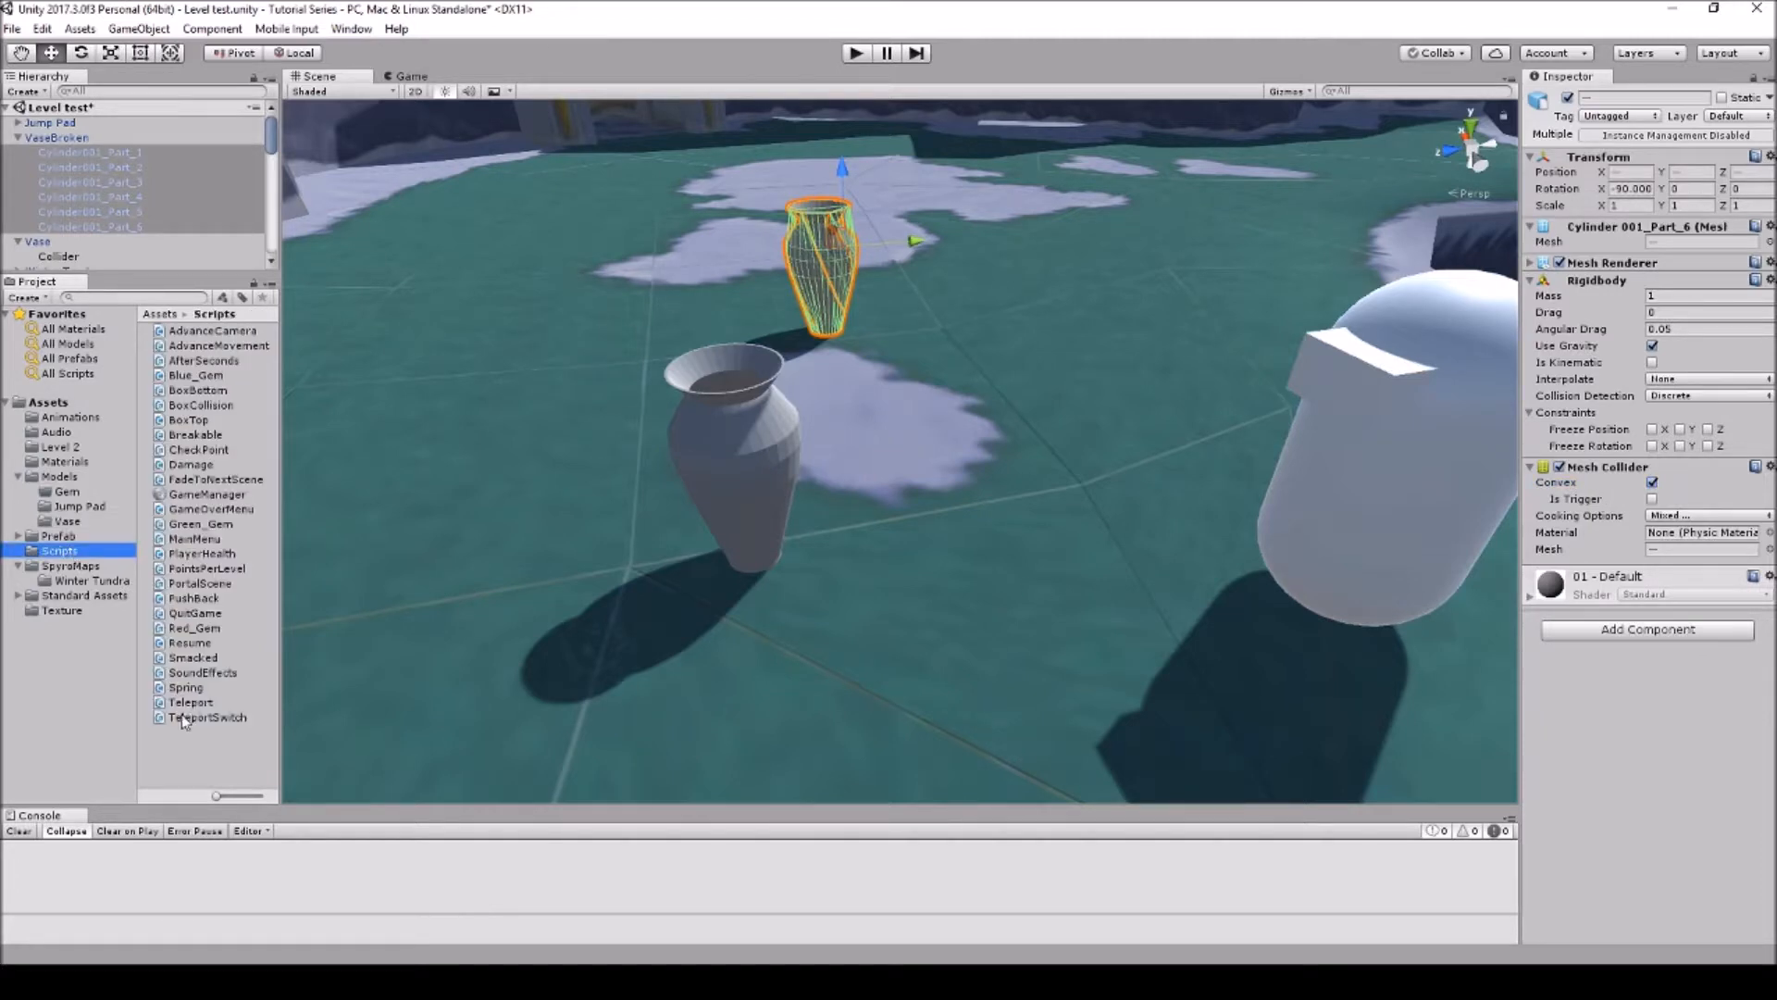
right_click(167, 746)
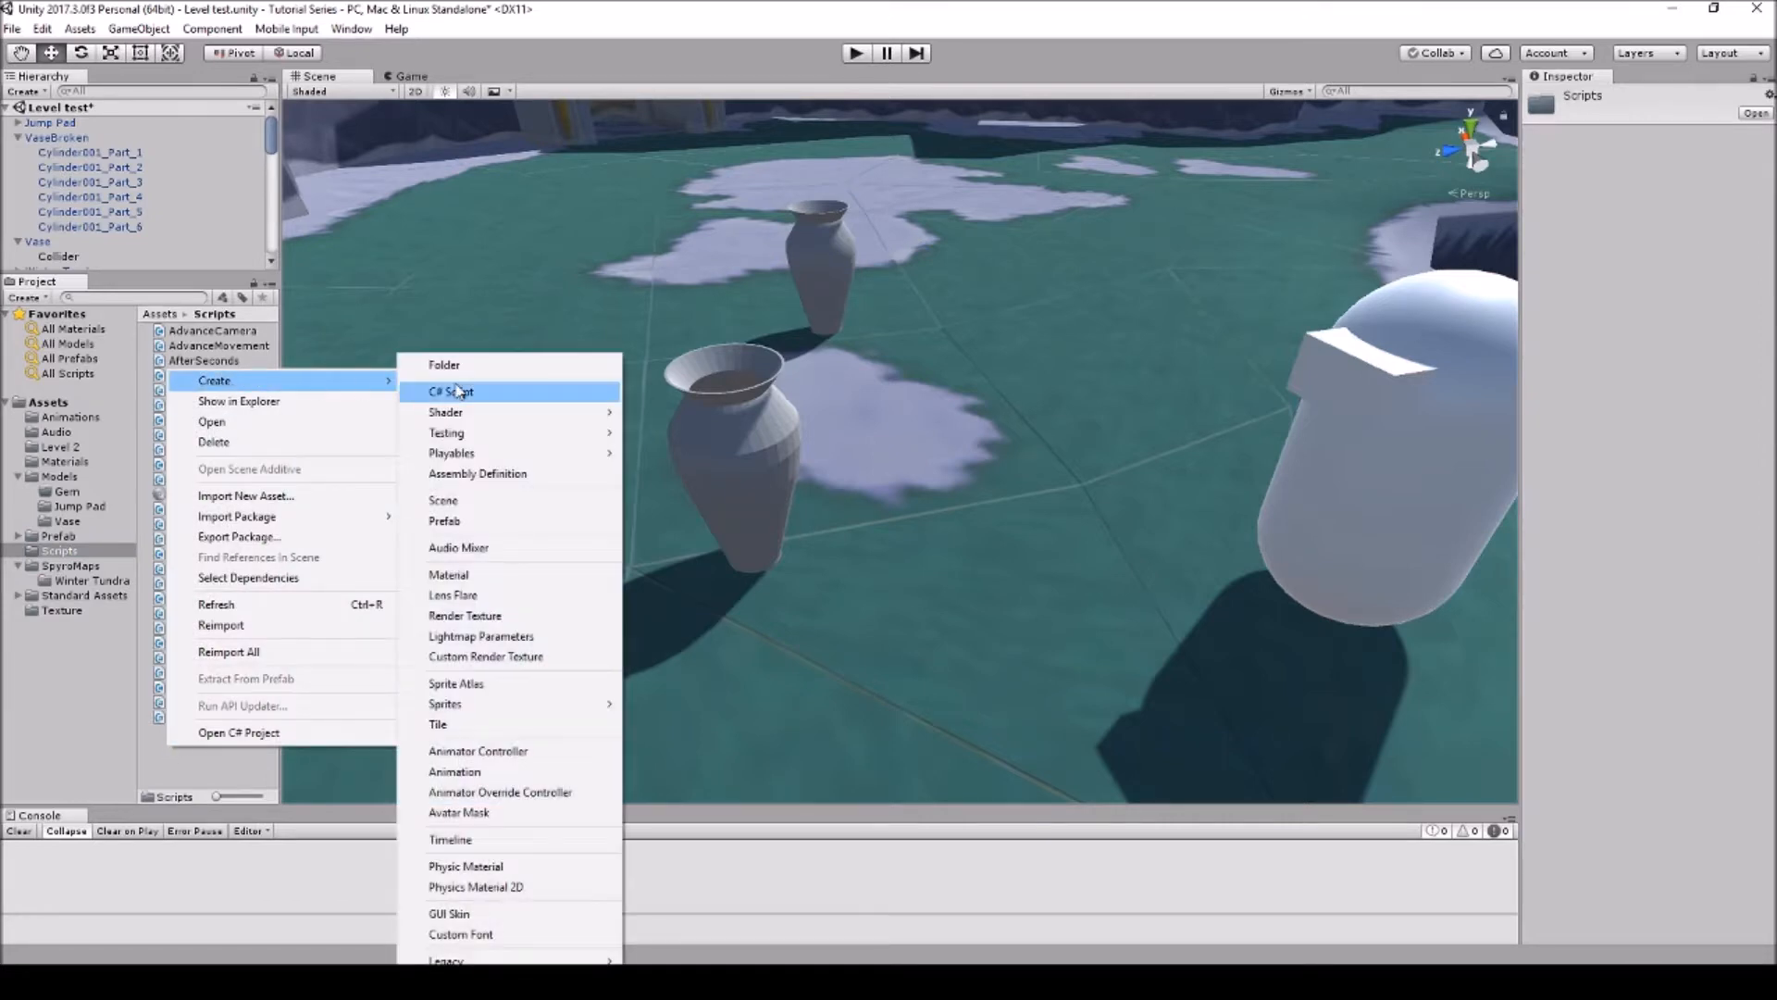
click(160, 778)
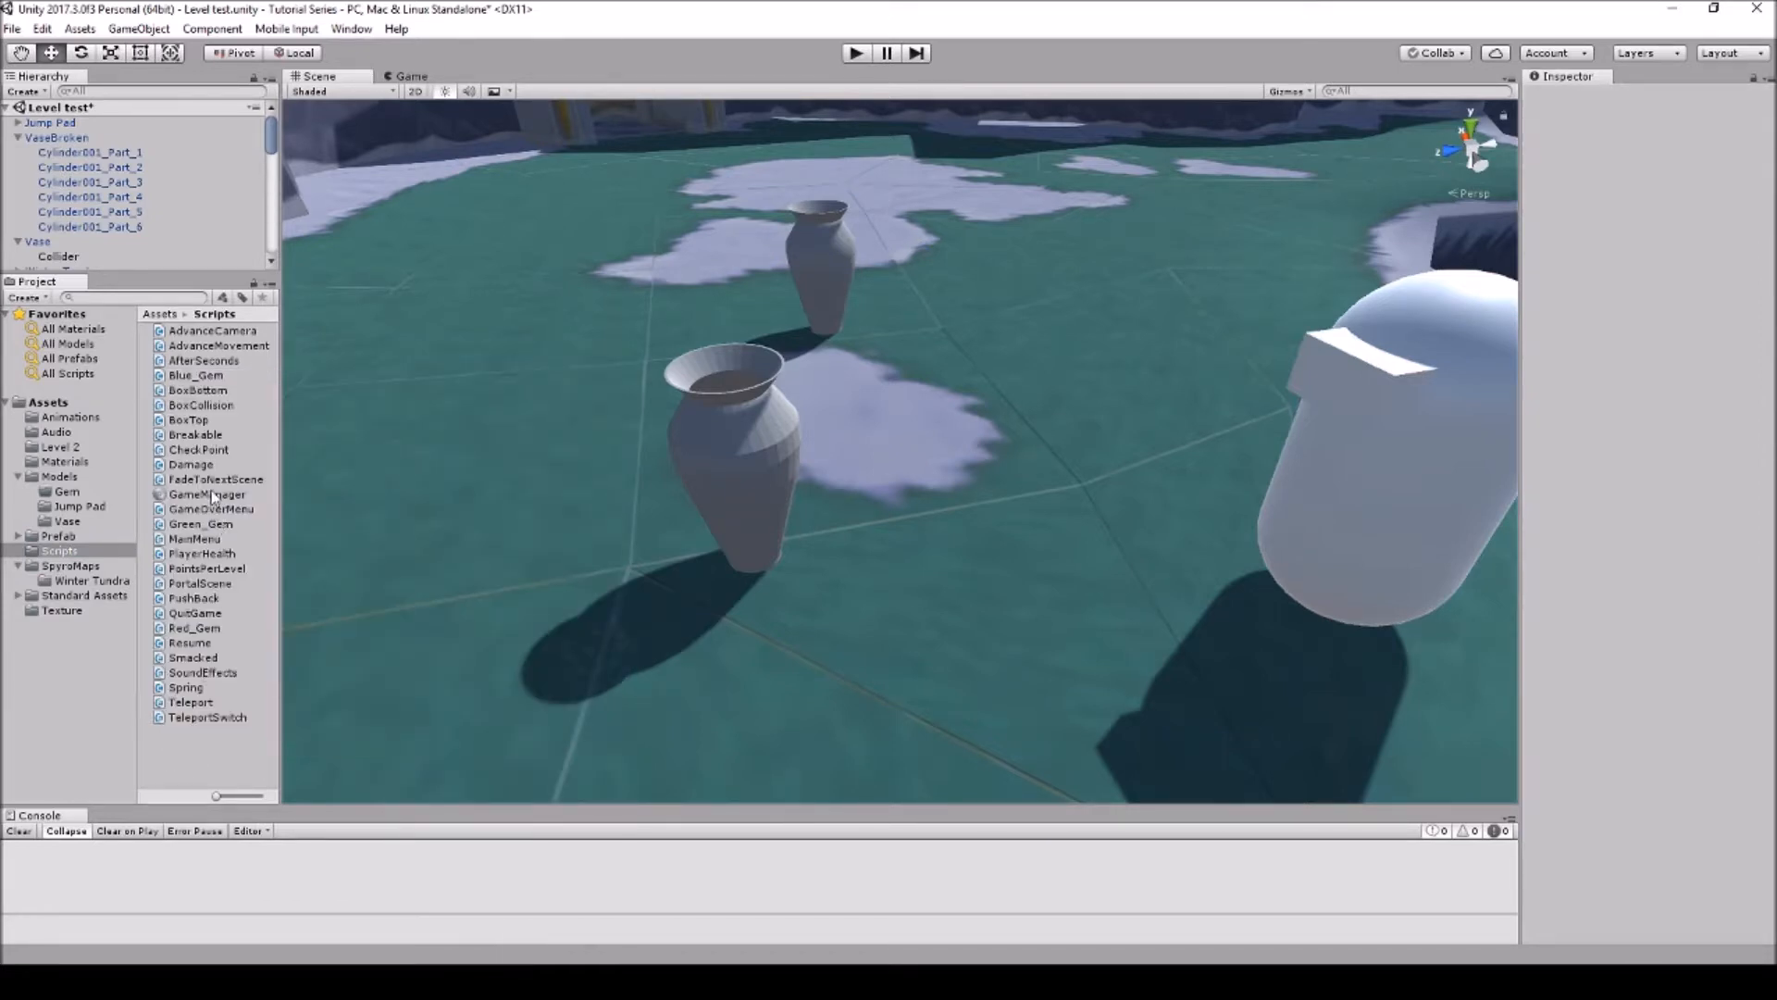
double_click(215, 433)
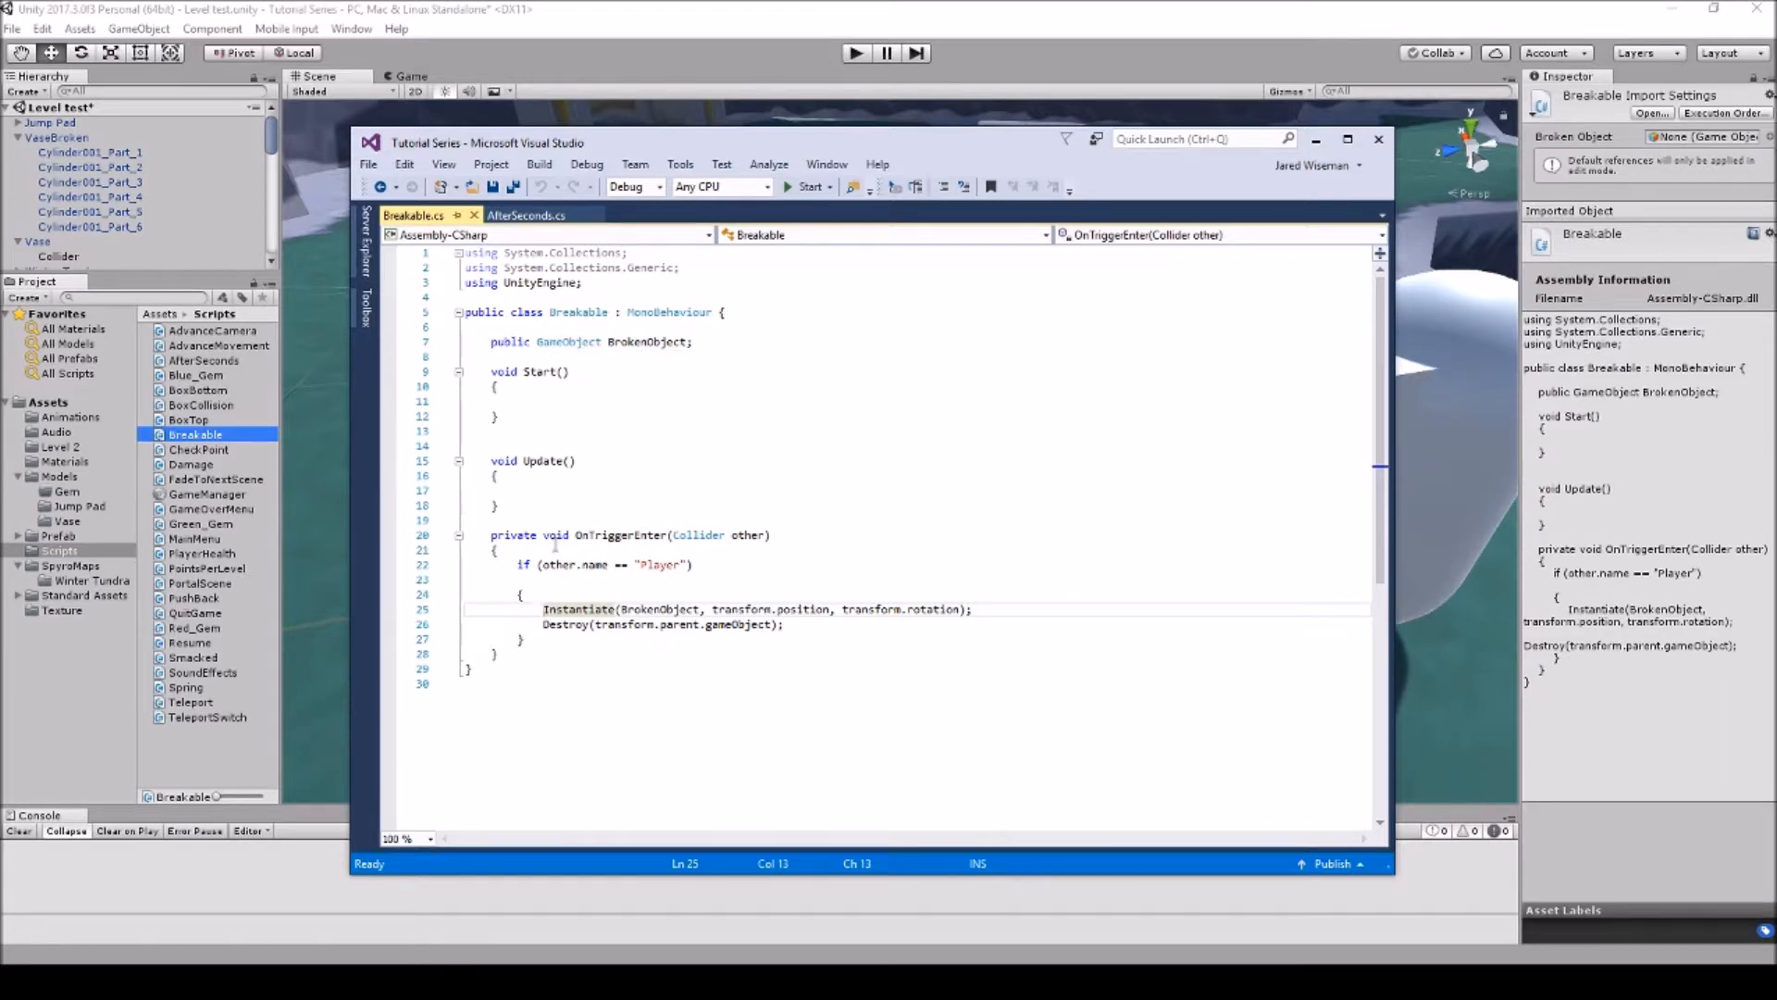
scroll(620, 529, down, 1)
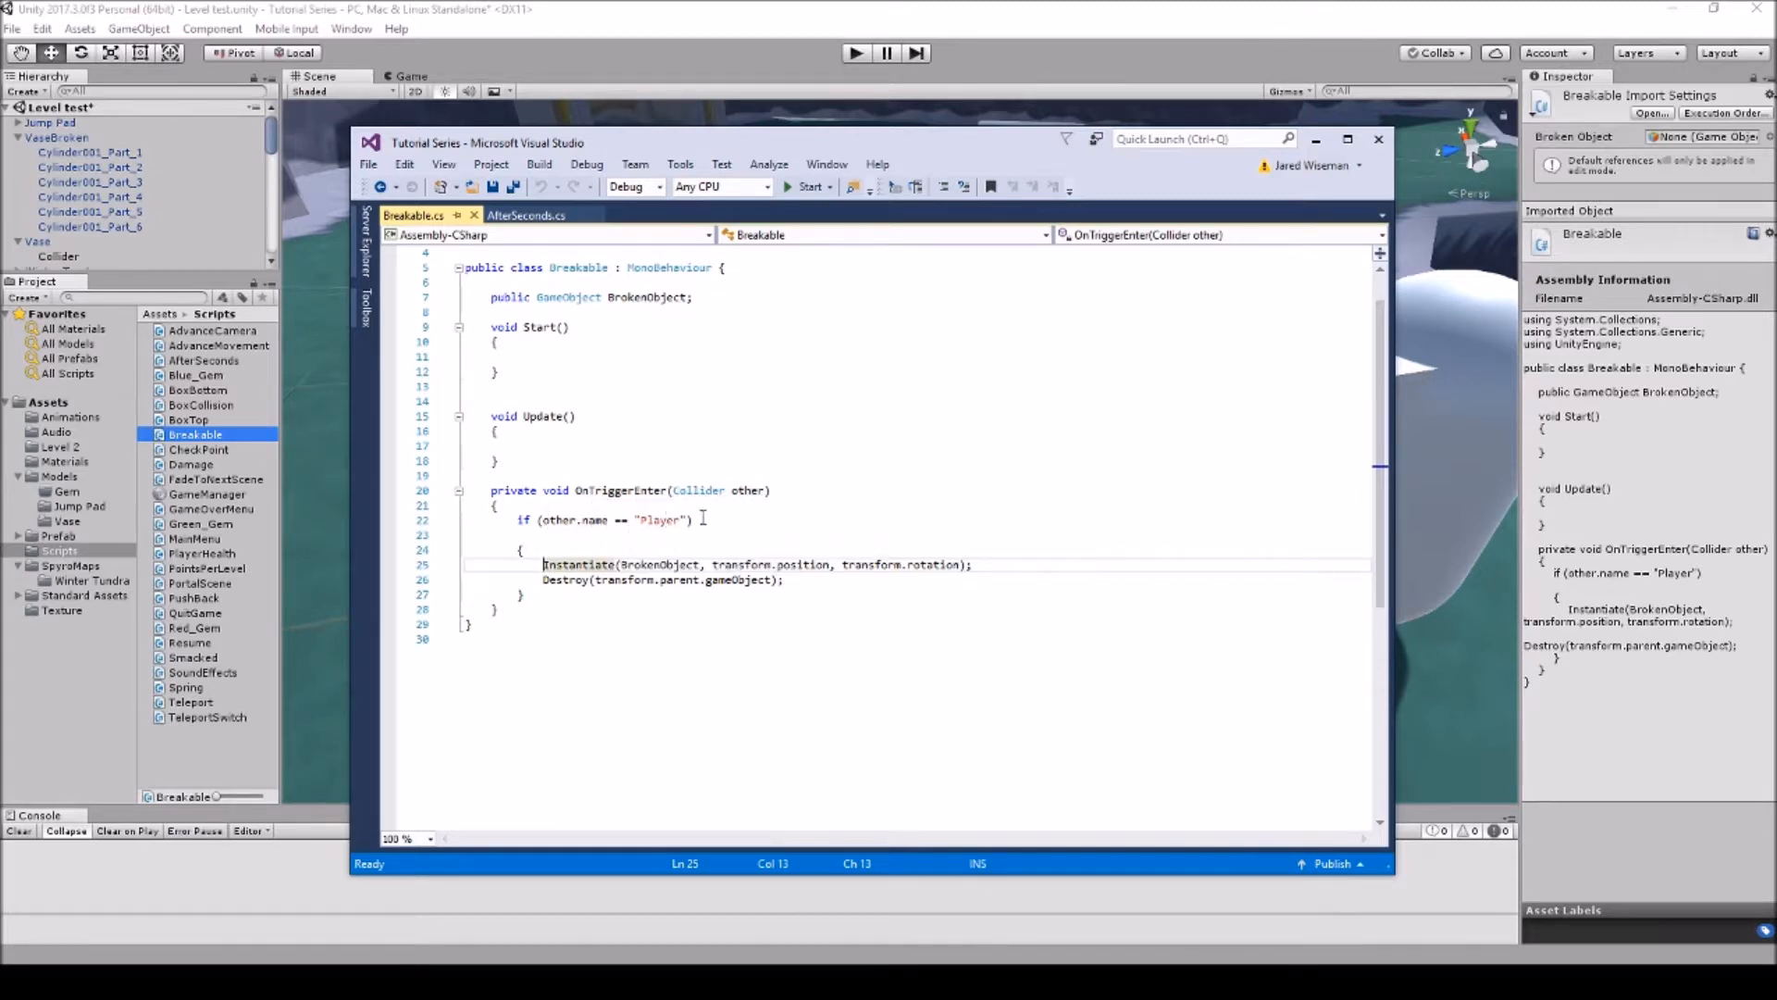
scroll(702, 523, down, 1)
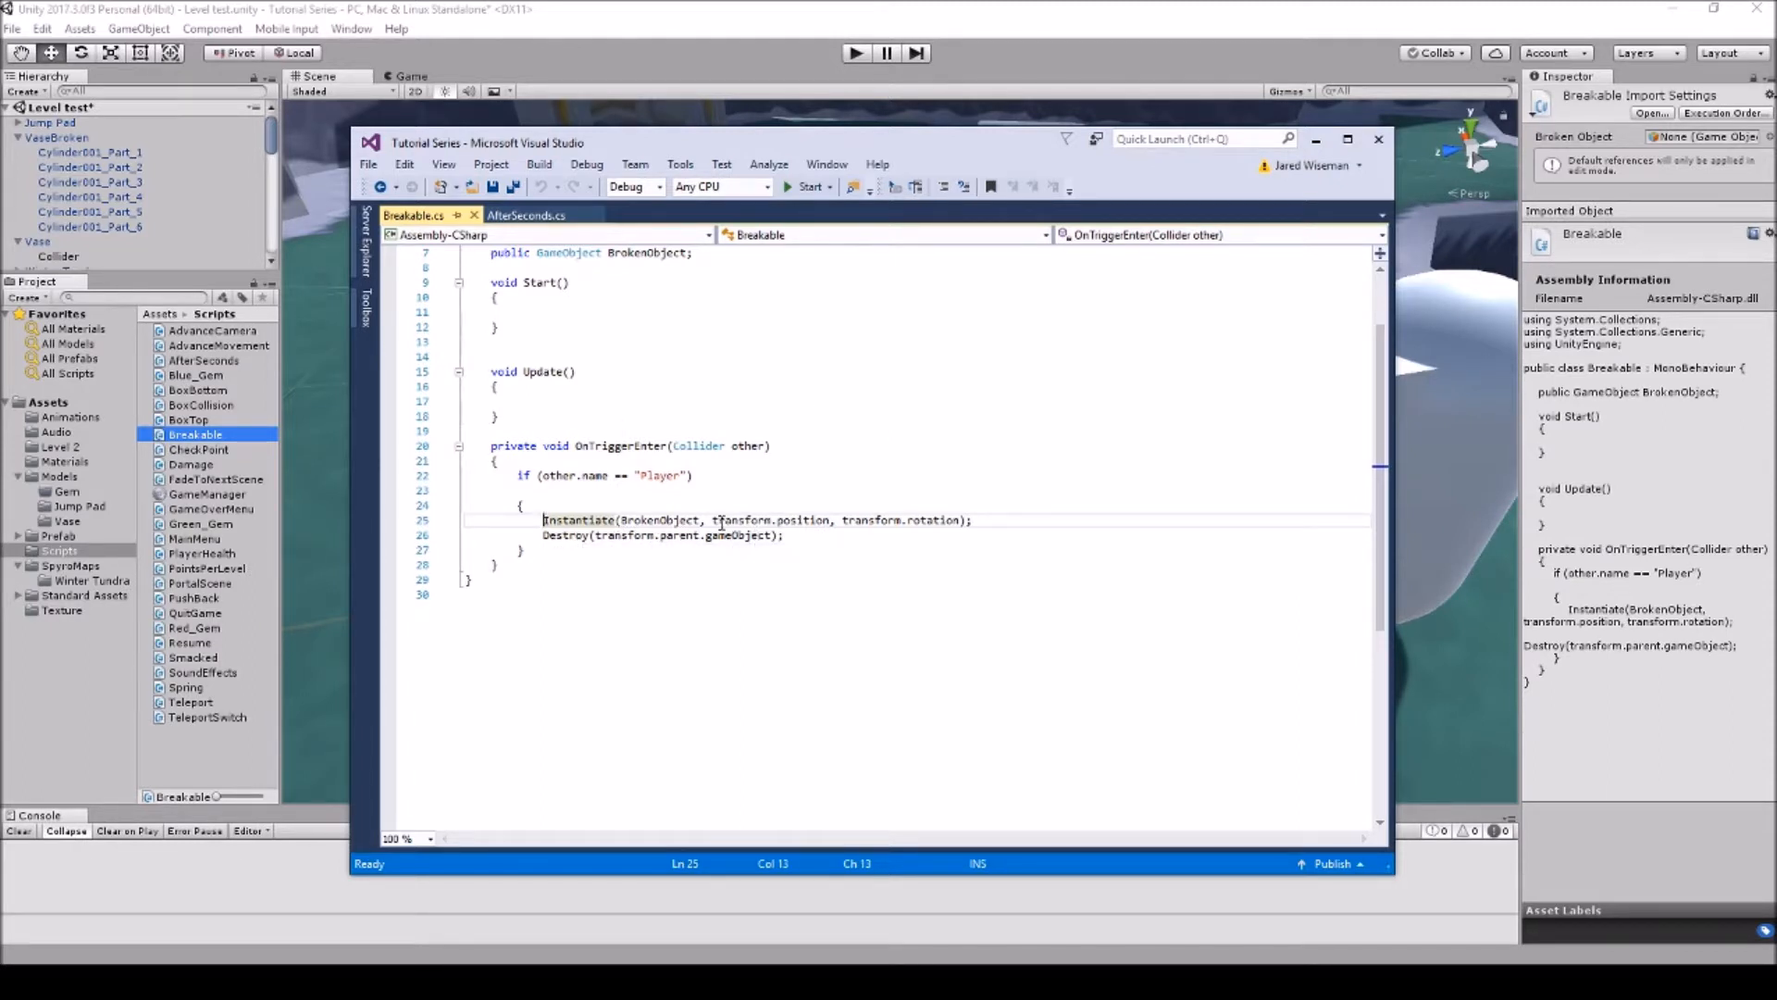
Step: Attach the Breakable script to the Collider object under Vase
click(48, 256)
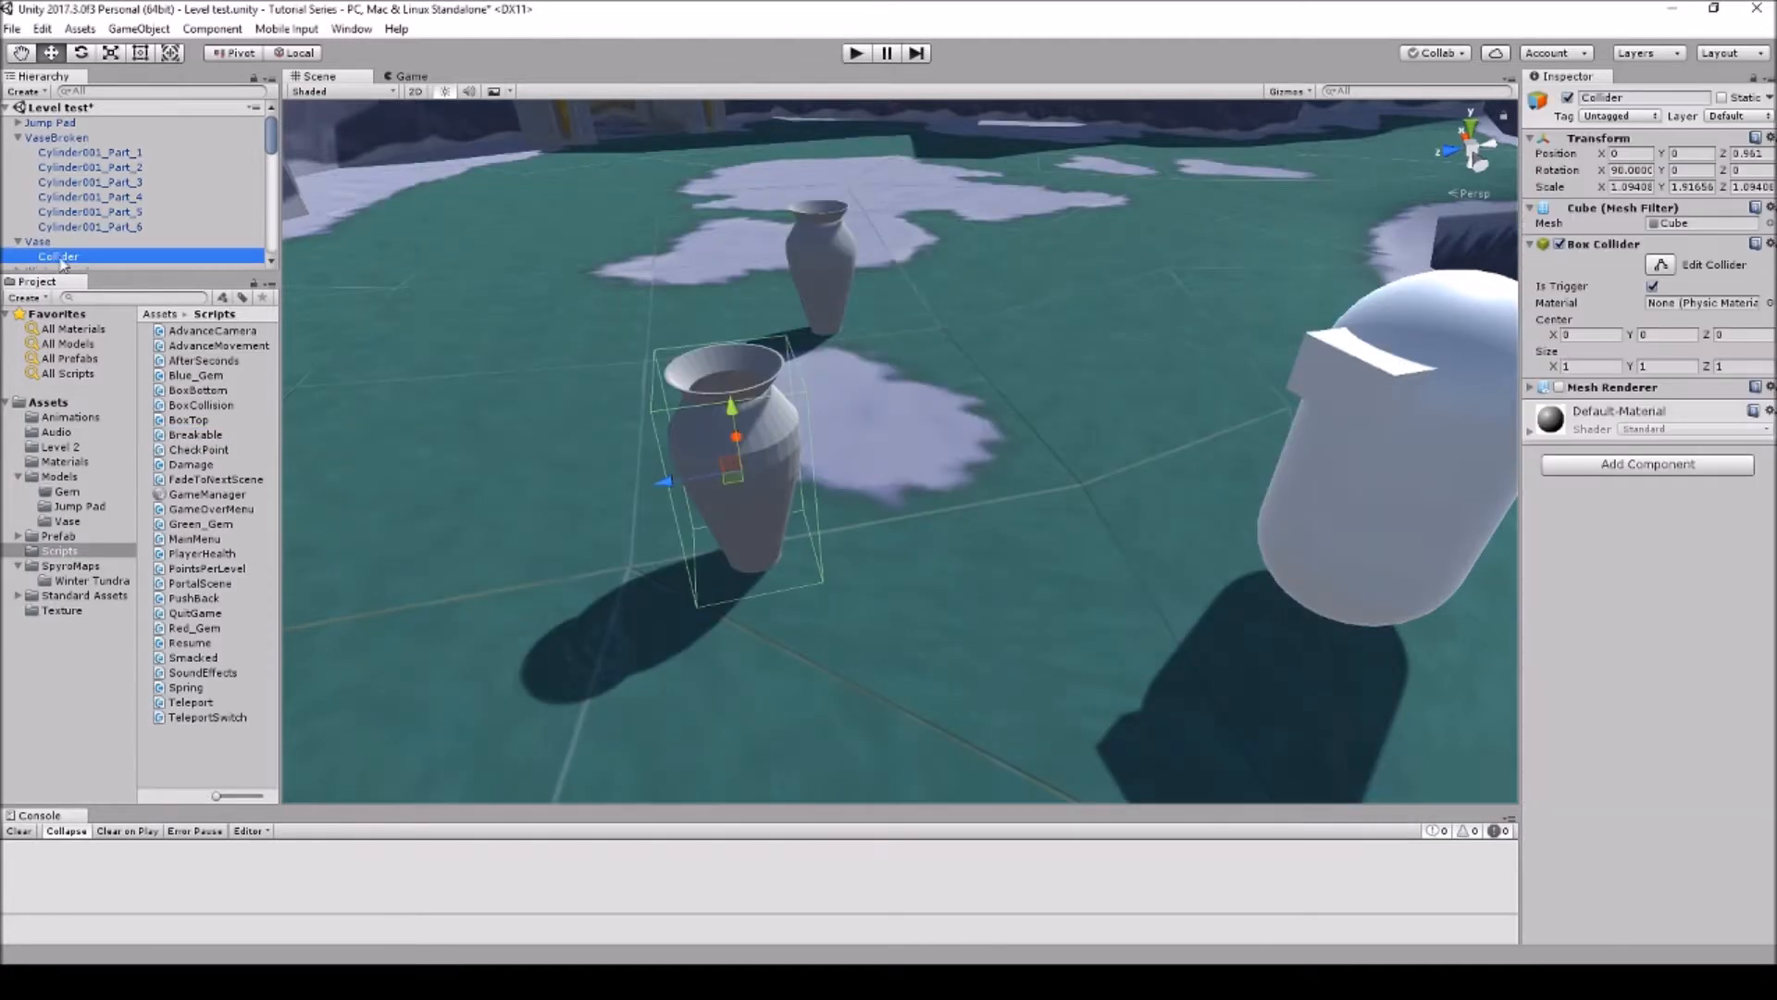
scroll(48, 256, down, 3)
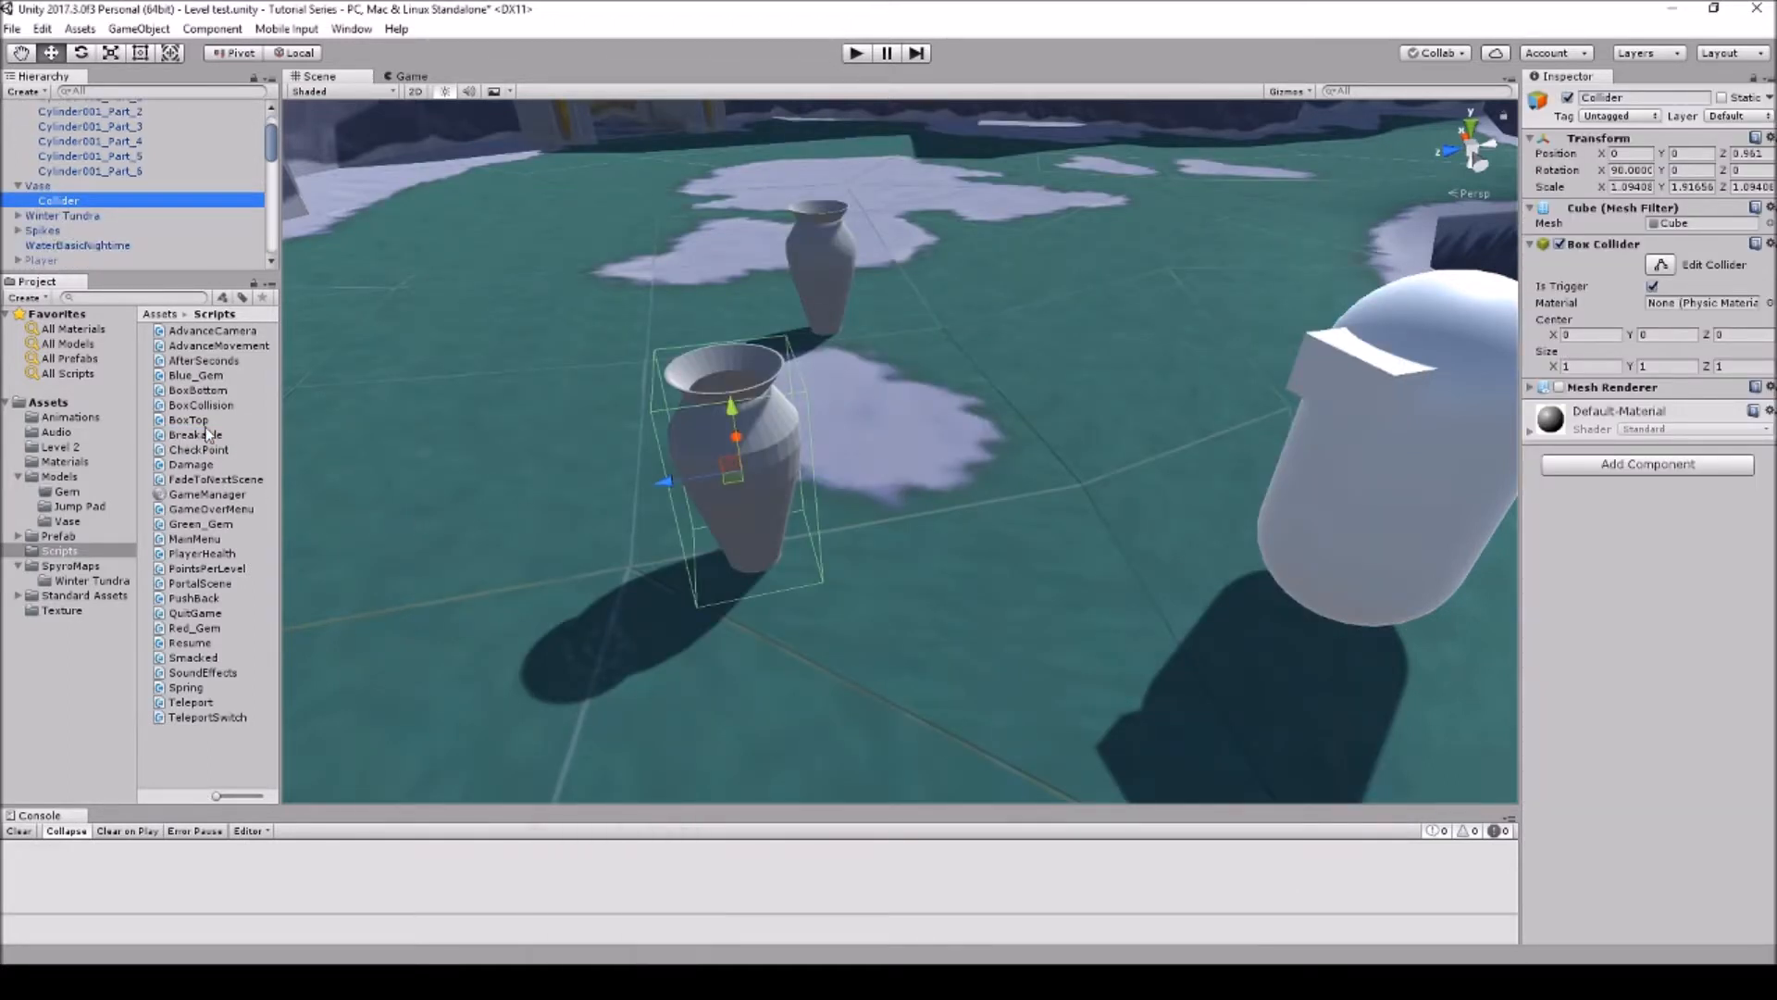
drag(197, 437, 1615, 539)
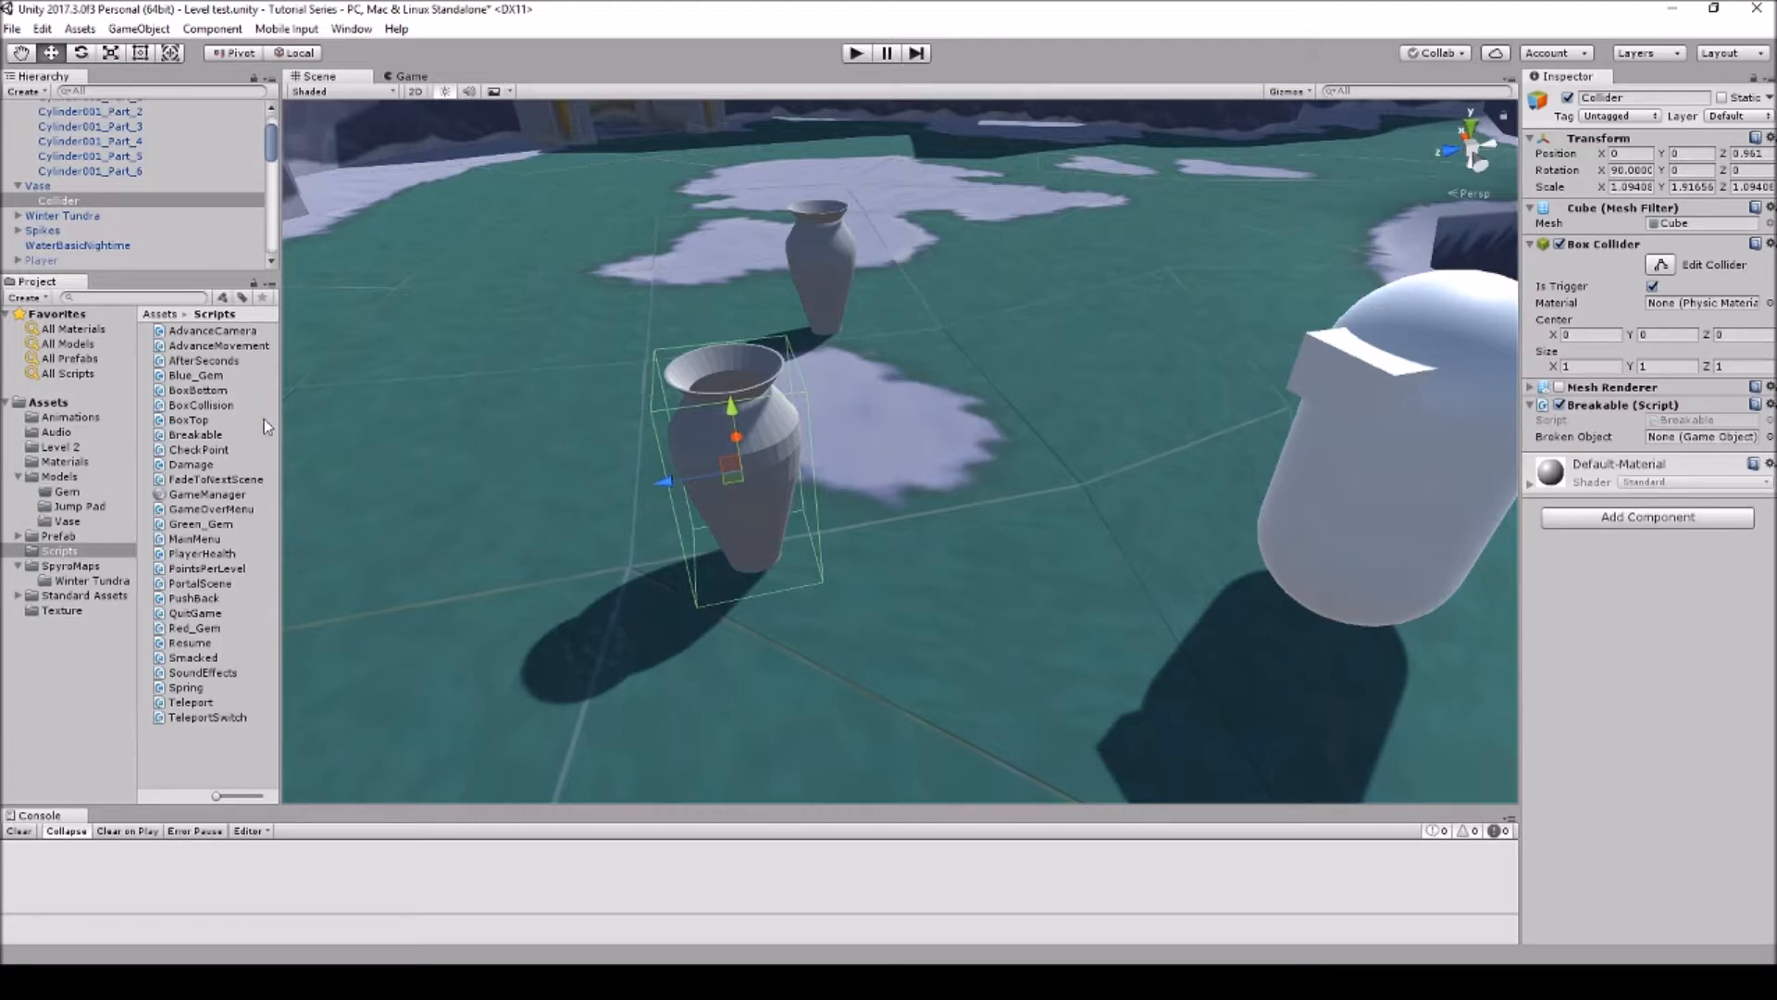
Step: Open the AfterSeconds script in Visual Studio, read through its Start and Update code, and return to Unity
click(825, 274)
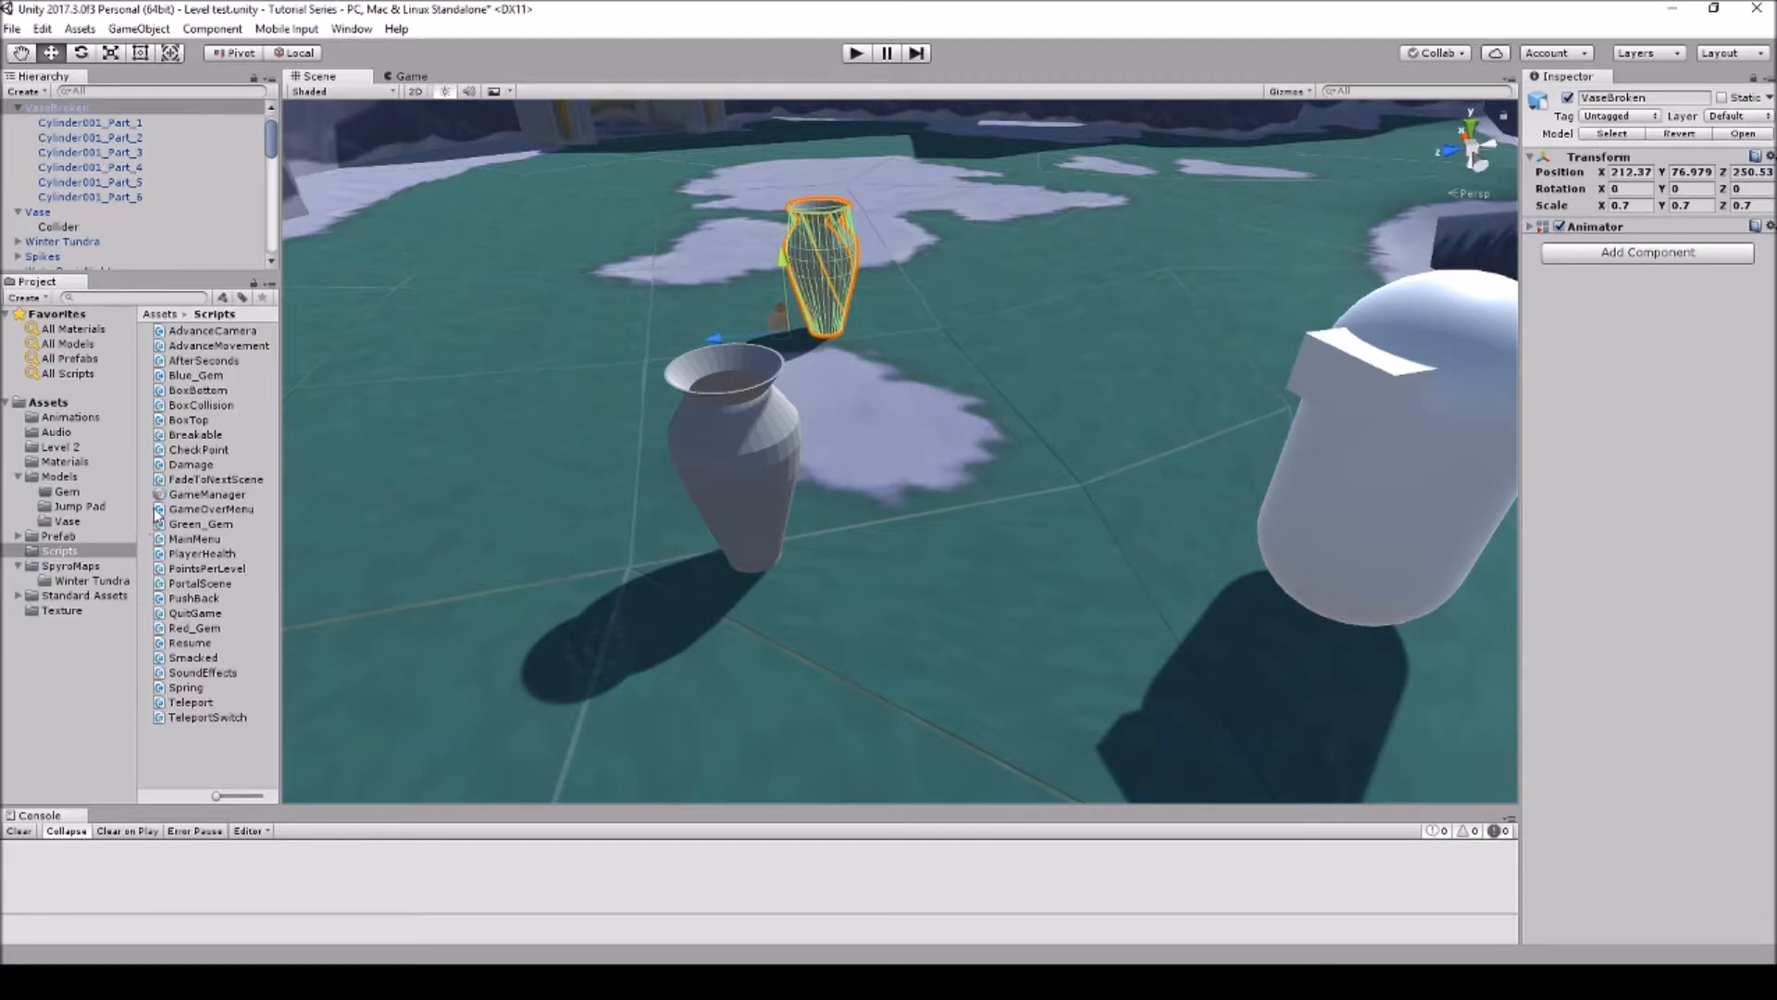
right_click(196, 768)
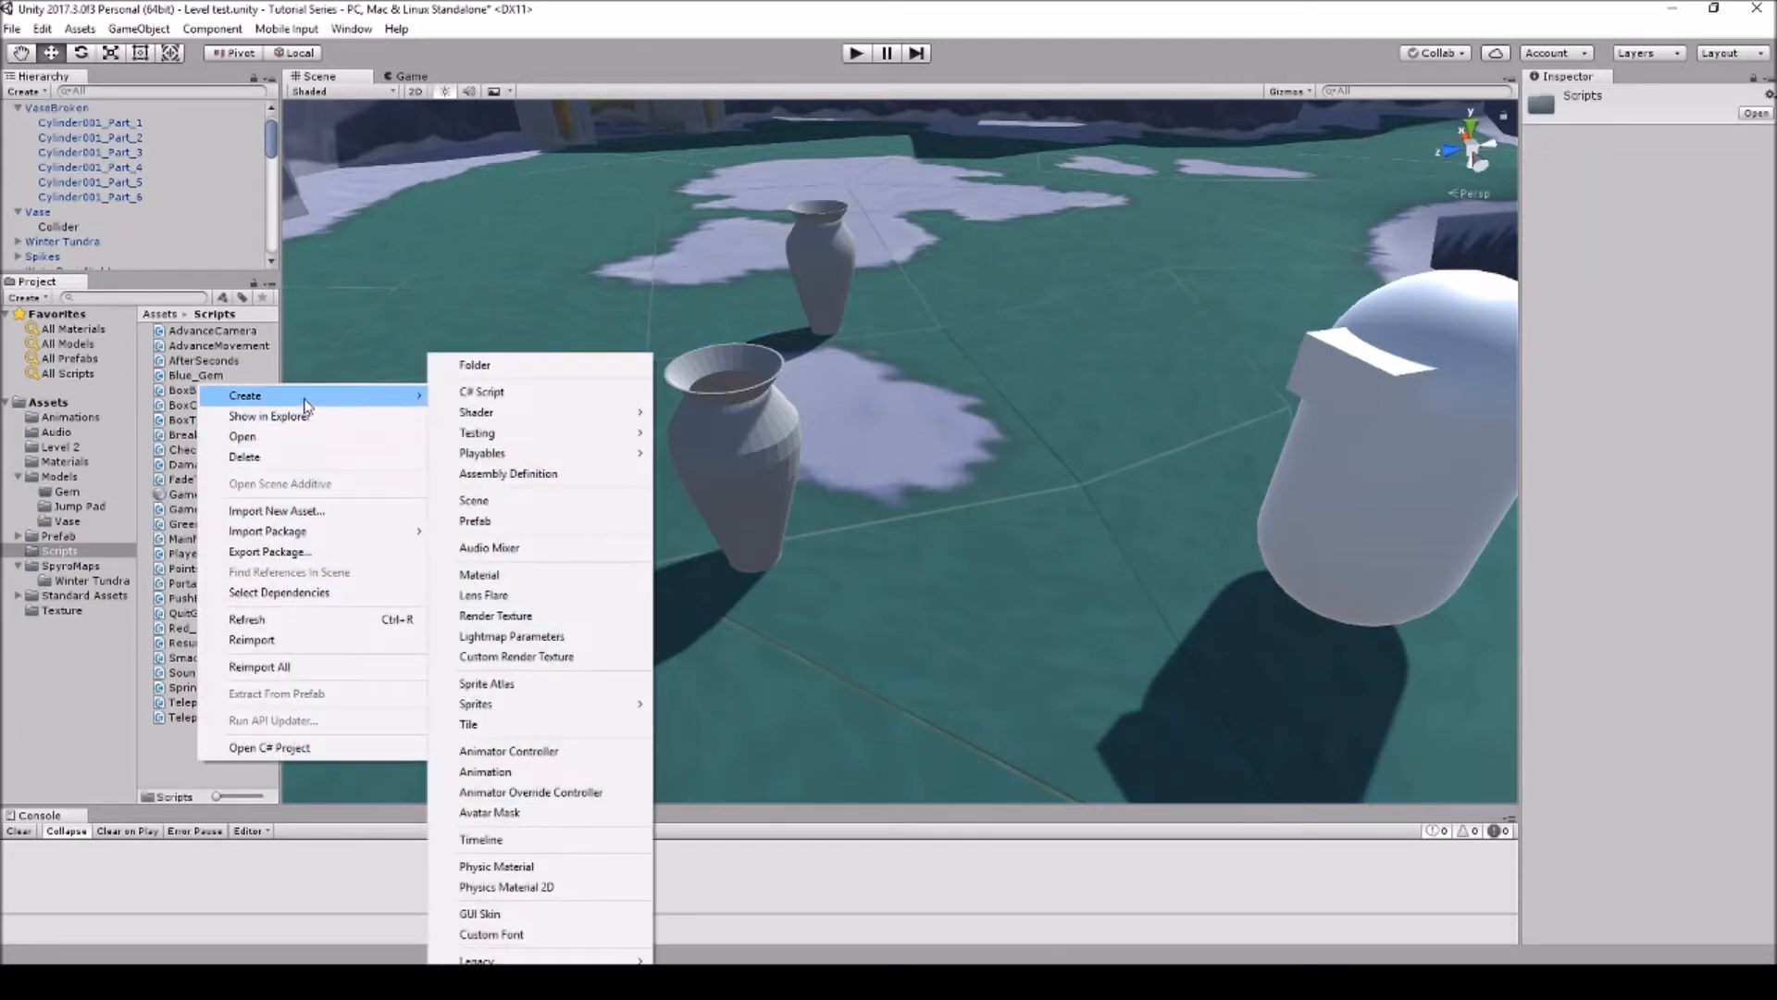
click(171, 745)
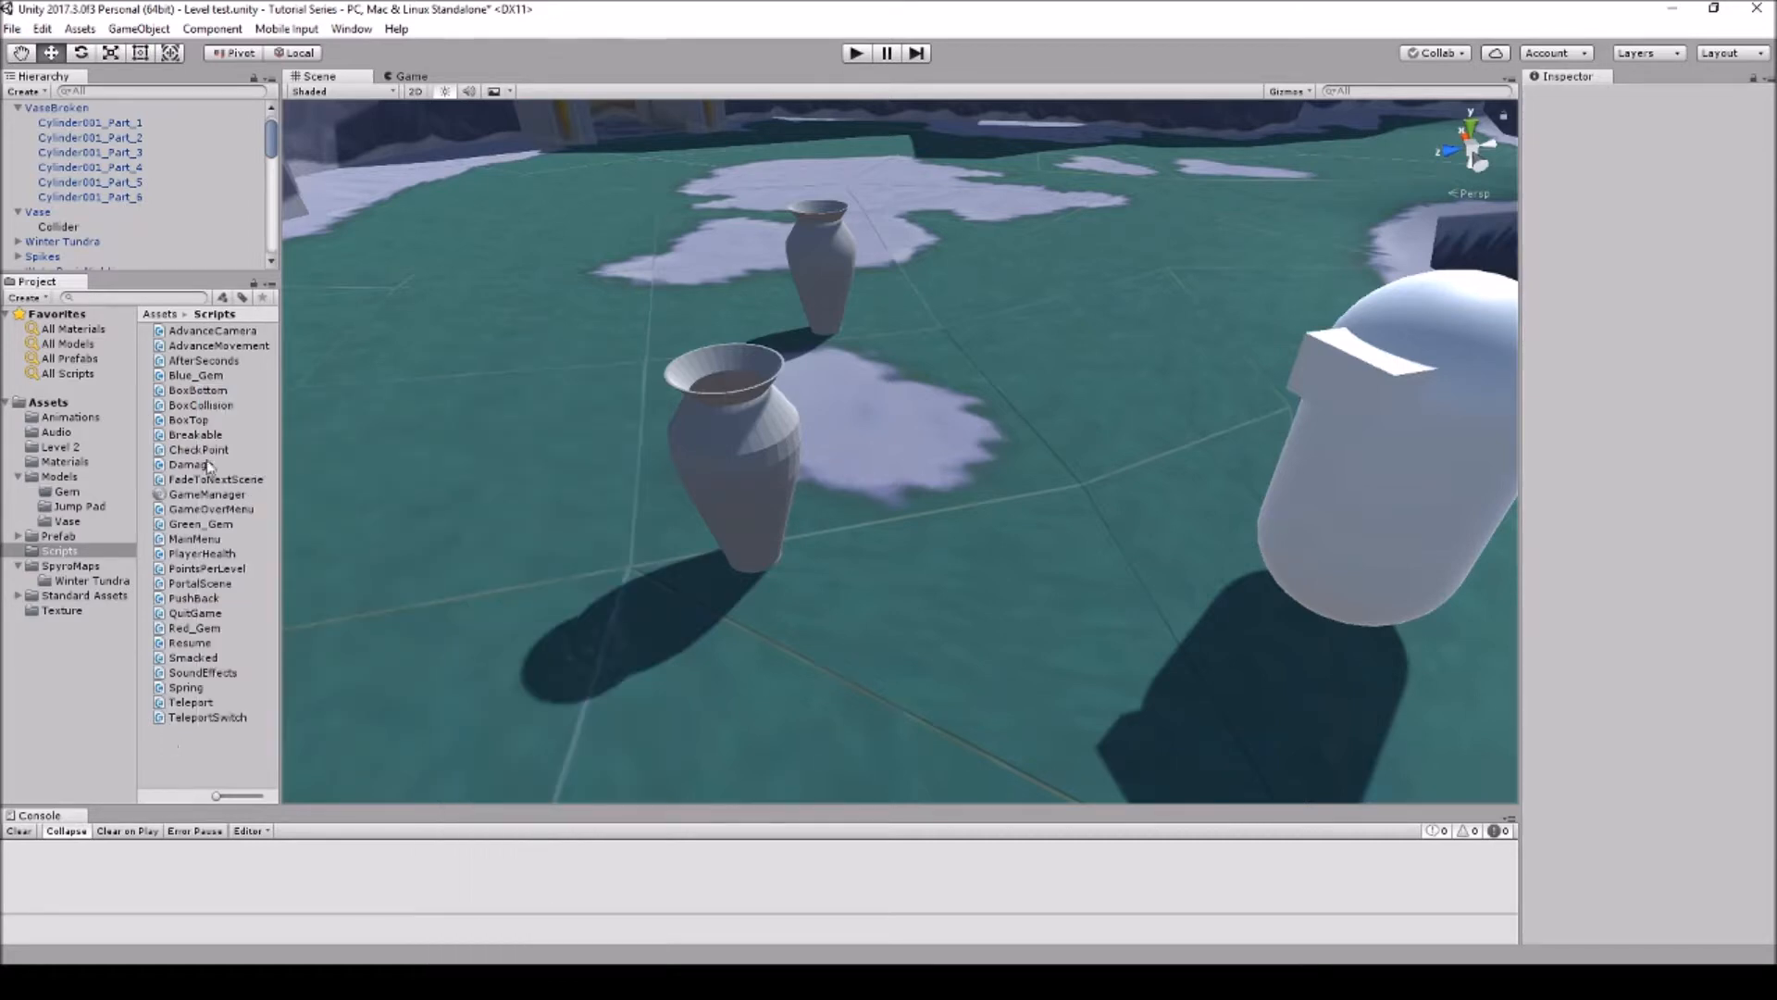
double_click(204, 360)
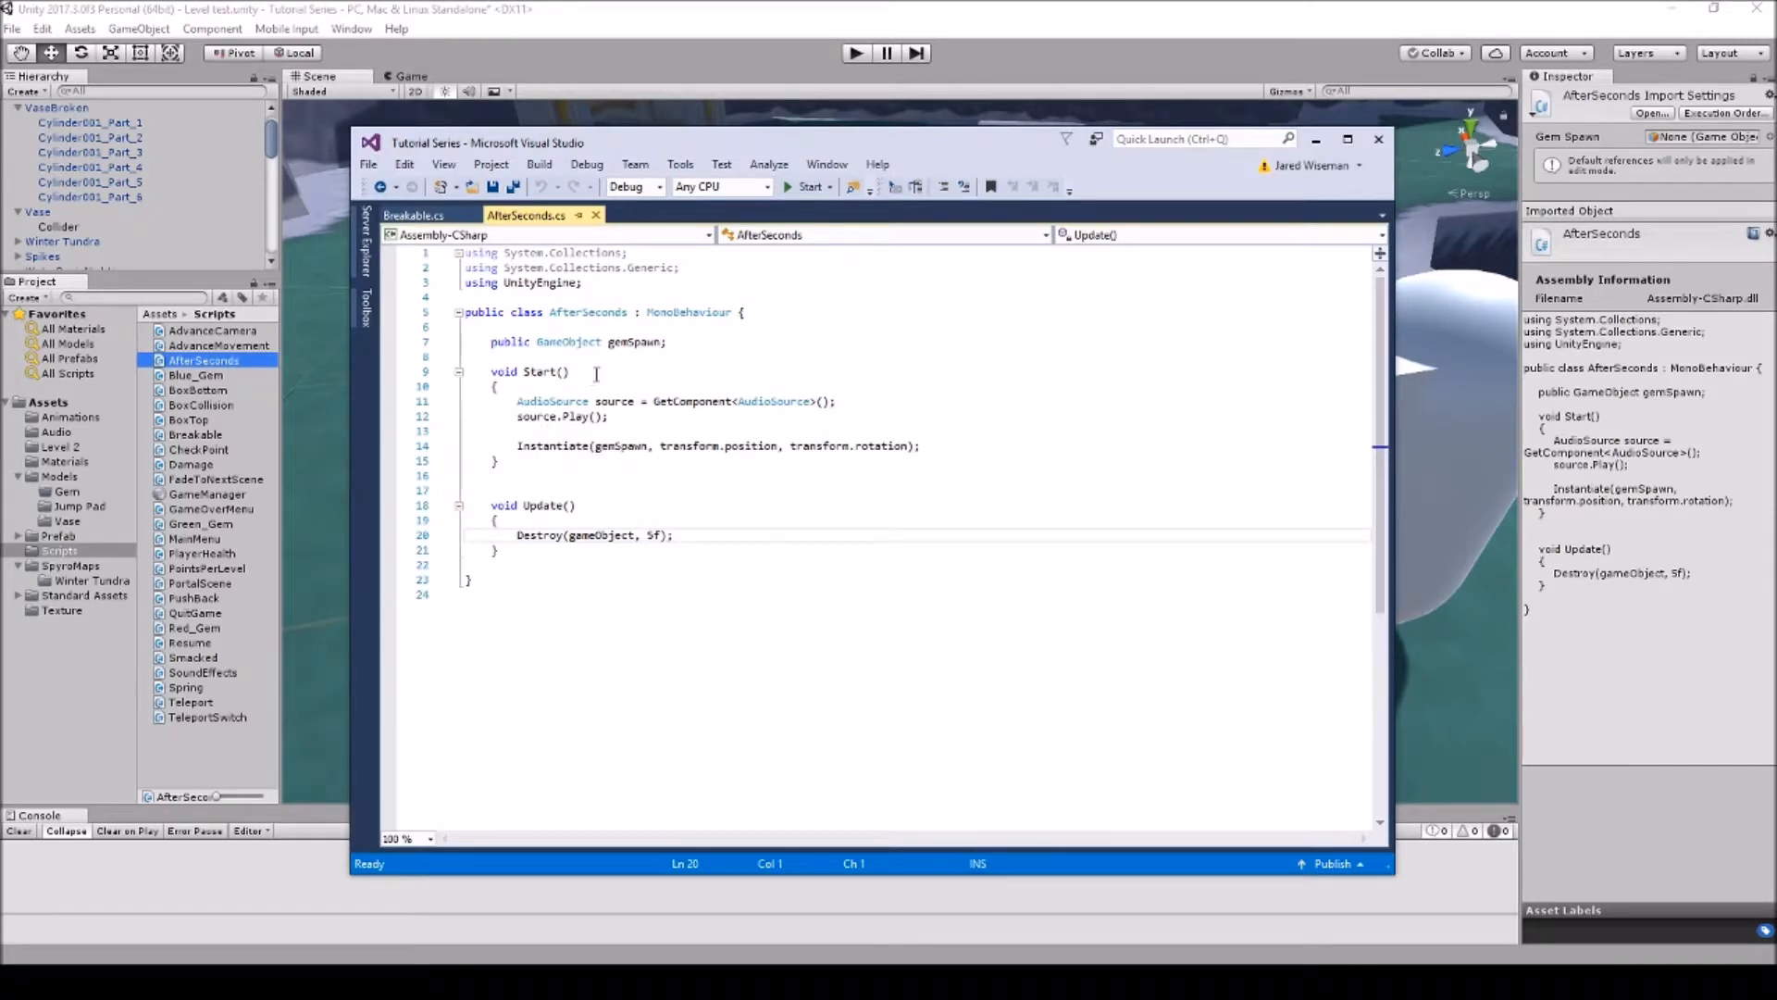
drag(815, 148, 858, 195)
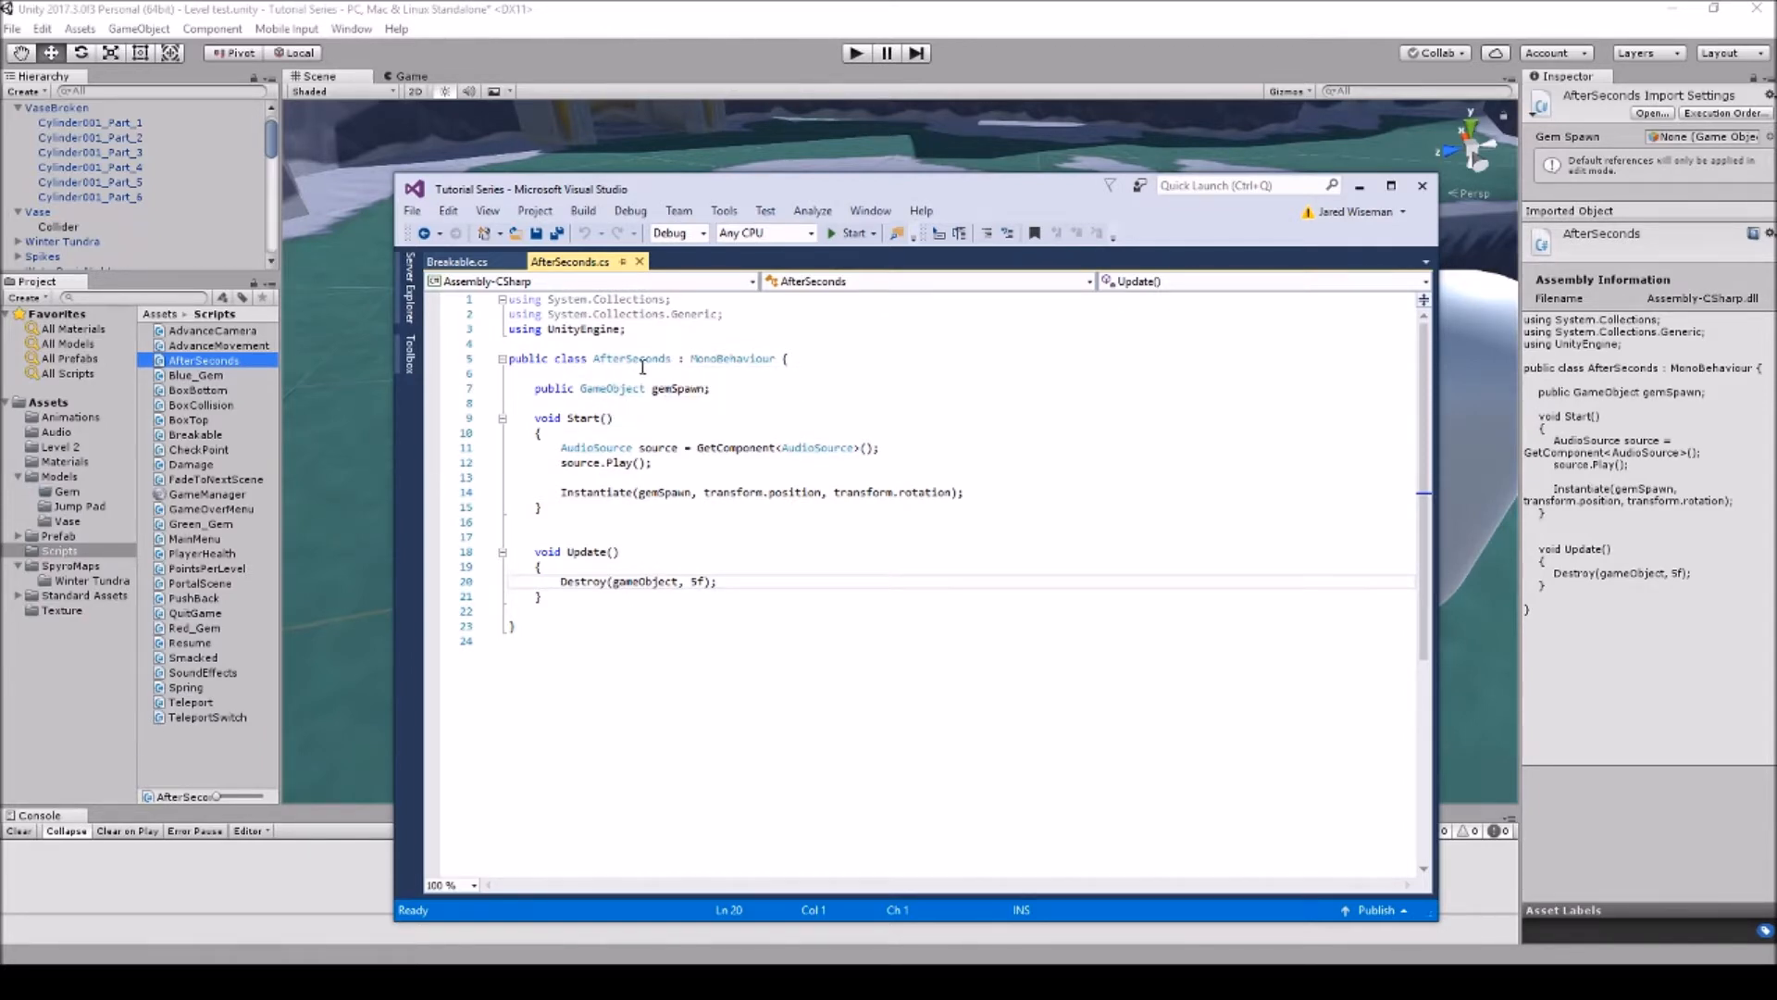
scroll(179, 228, down, 10)
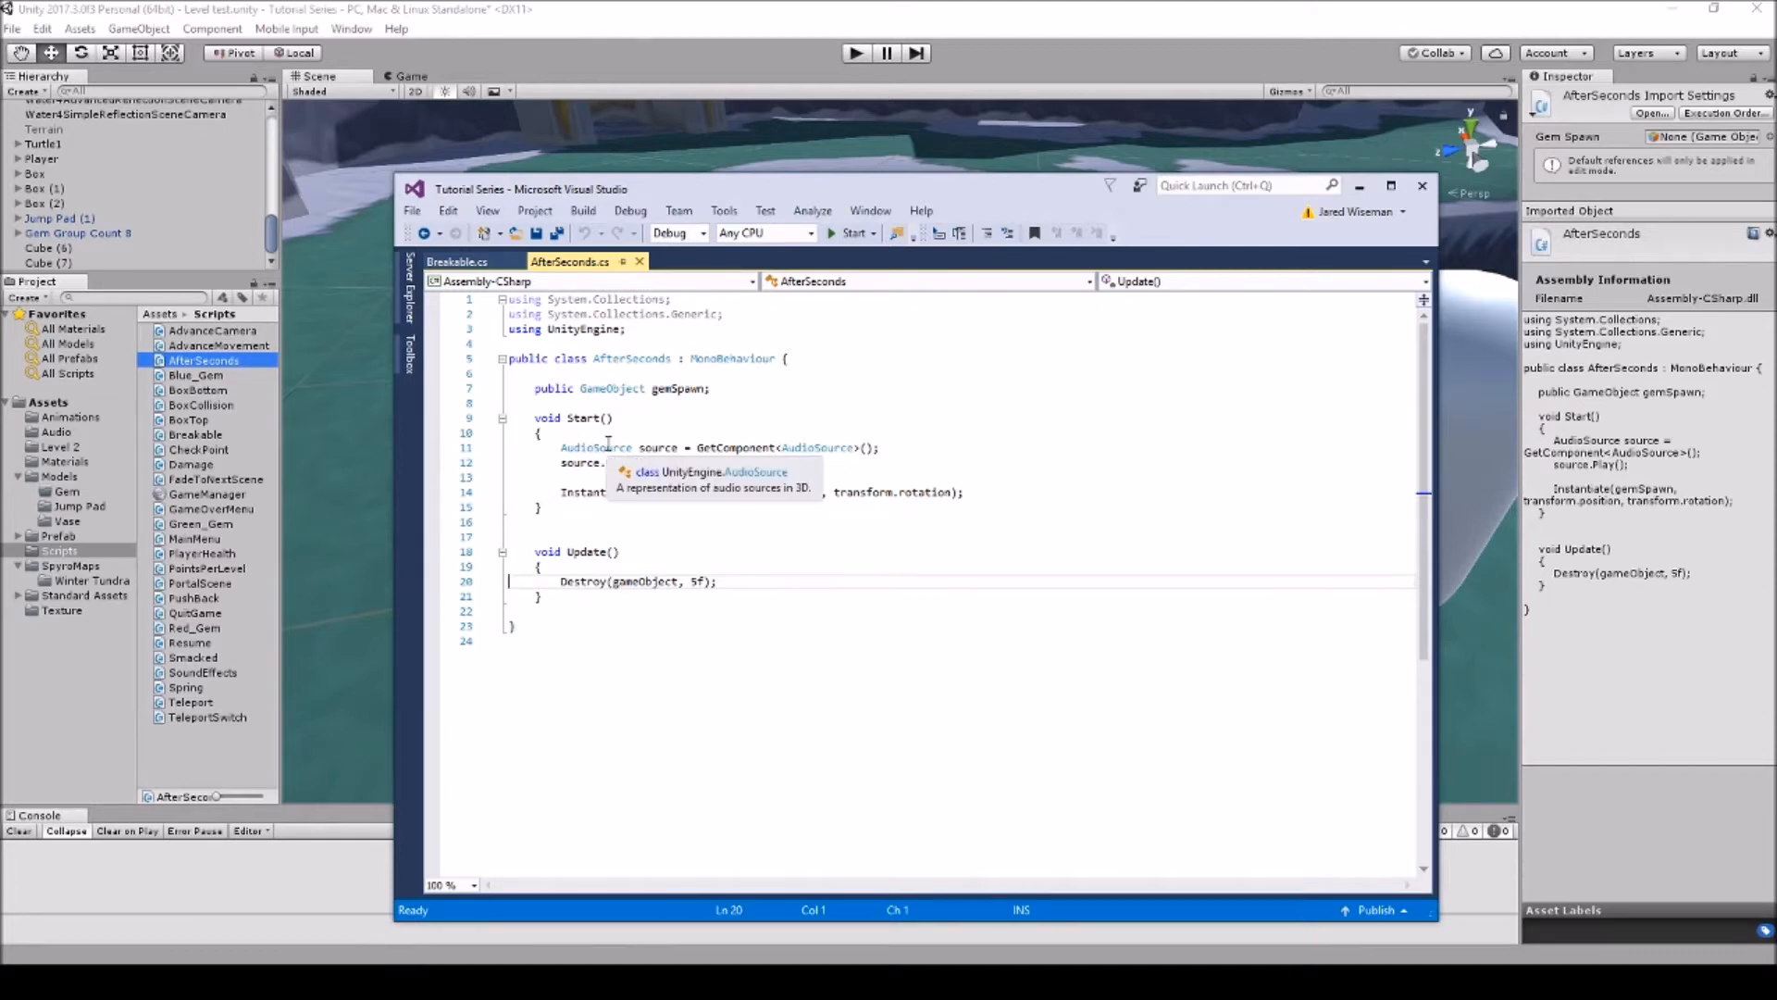
click(1359, 187)
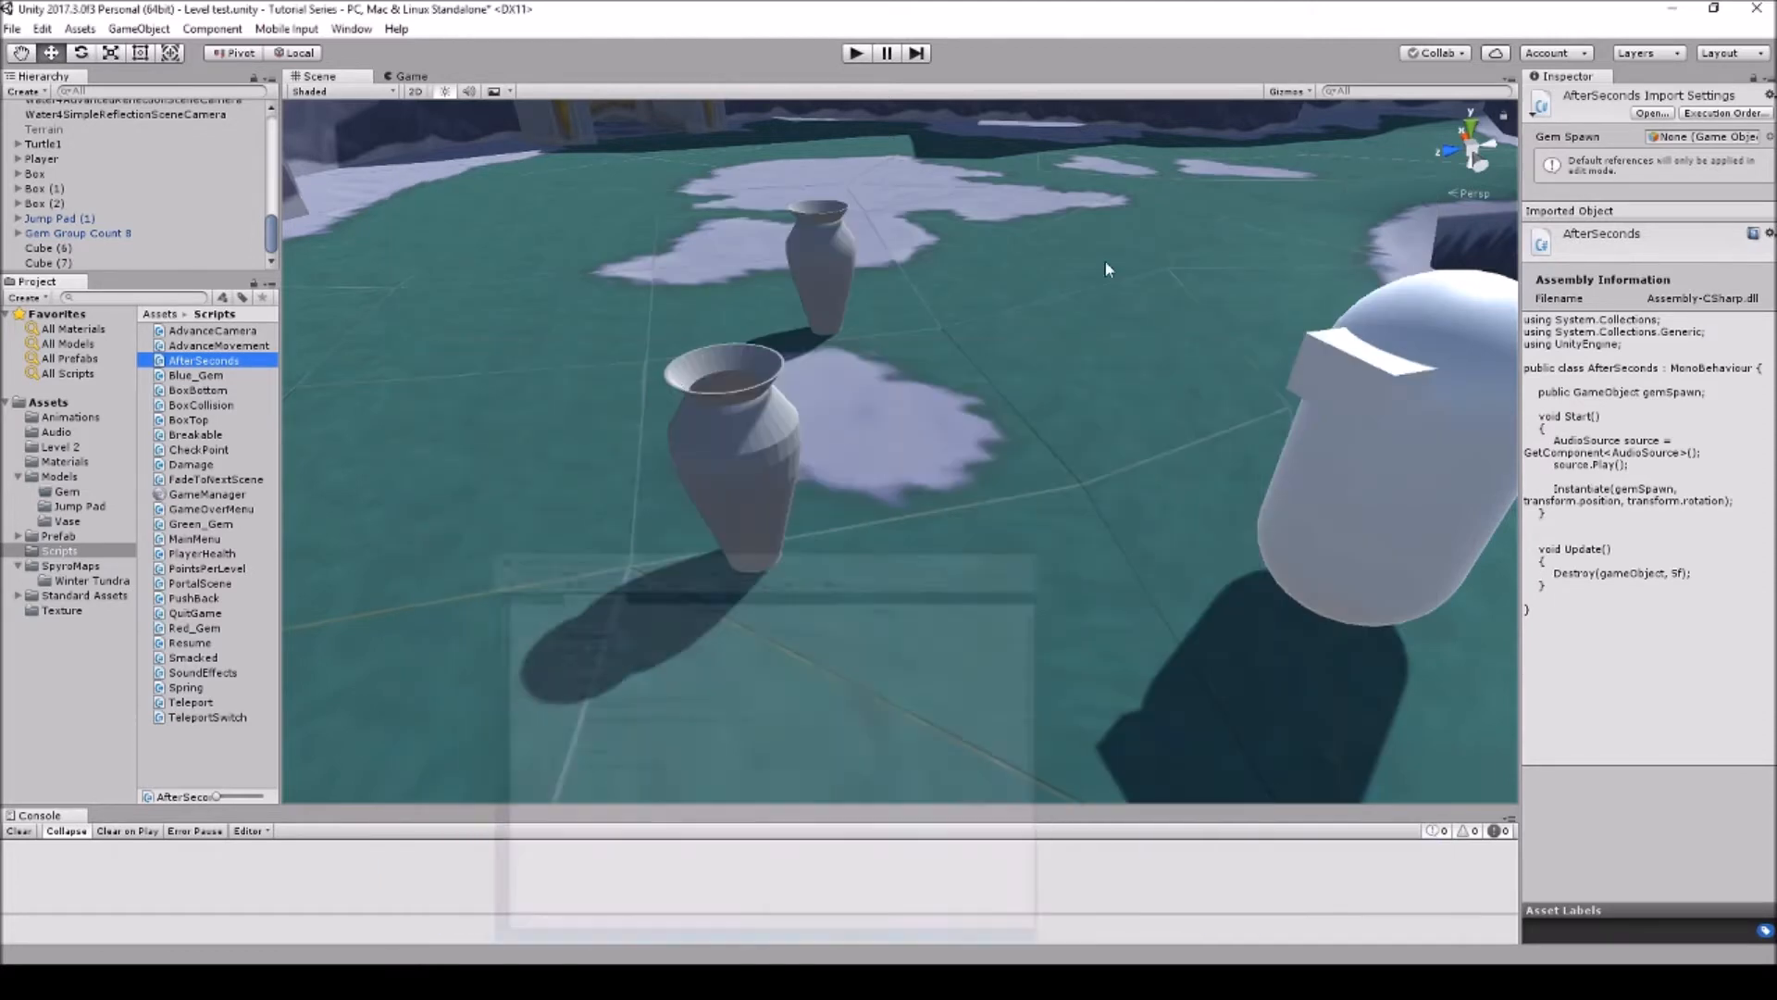
Step: Attach the AfterSeconds script to VaseBroken and assign the Gem Group Count 8 prefab as its Gem Spawn
click(817, 274)
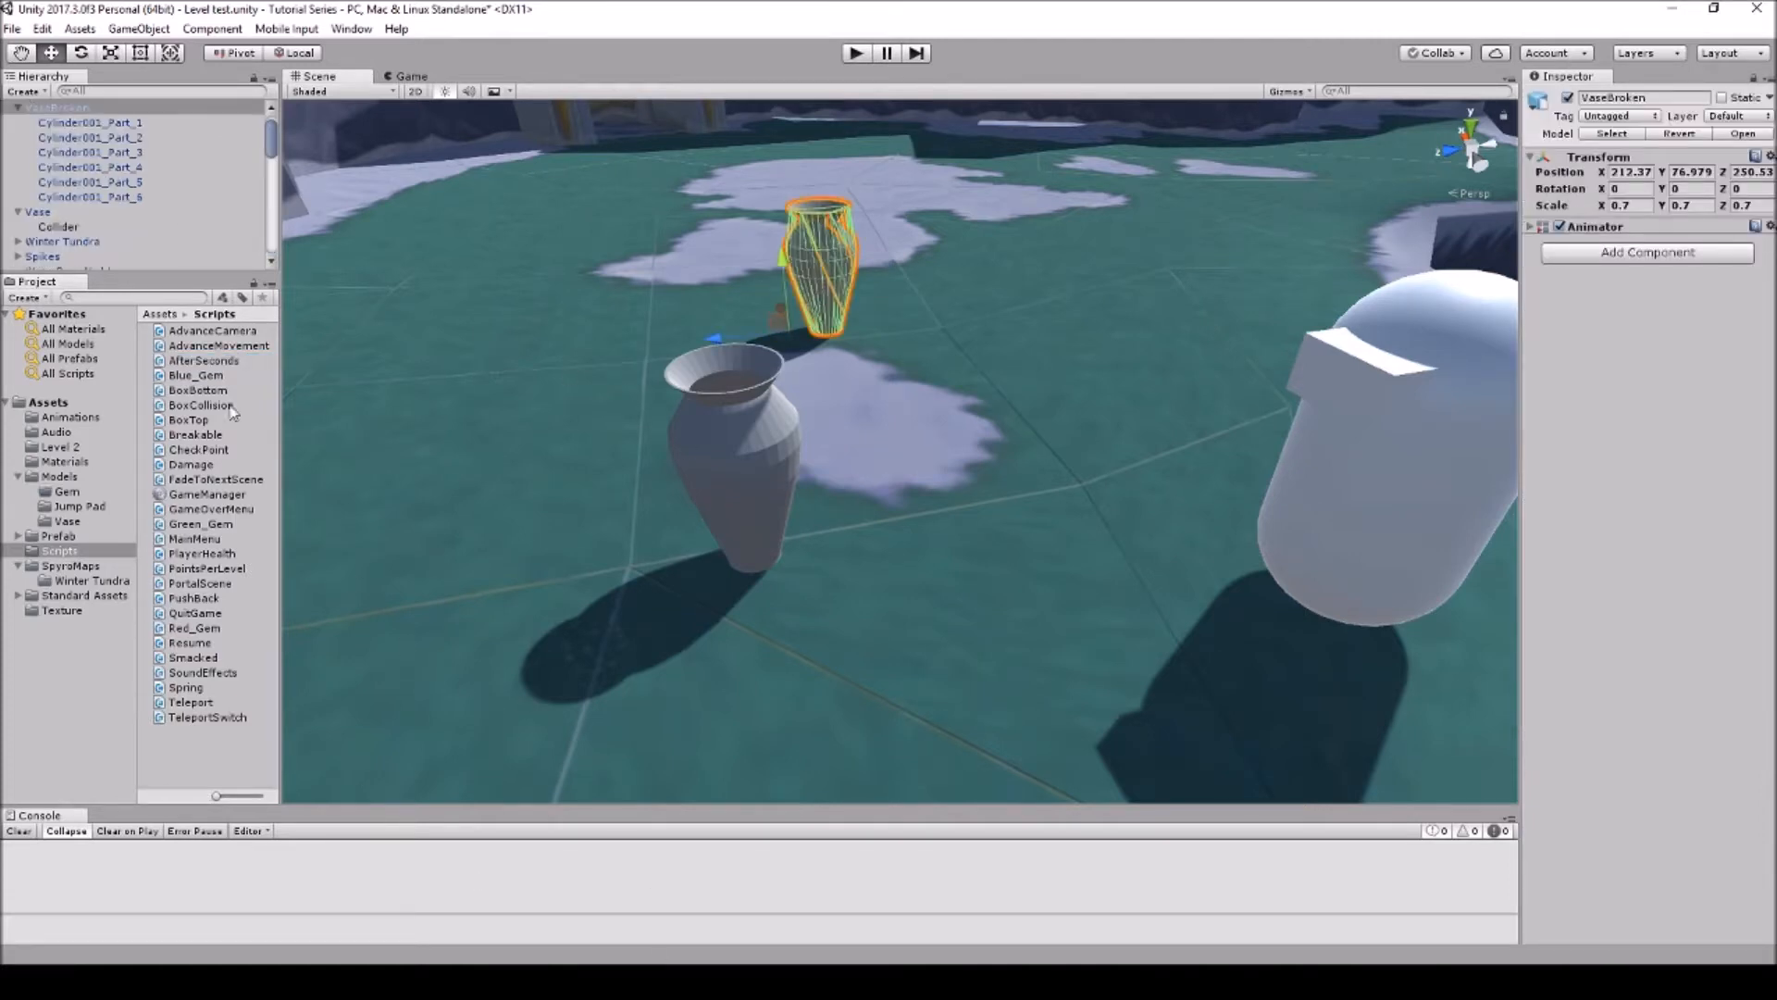
drag(207, 361, 1622, 335)
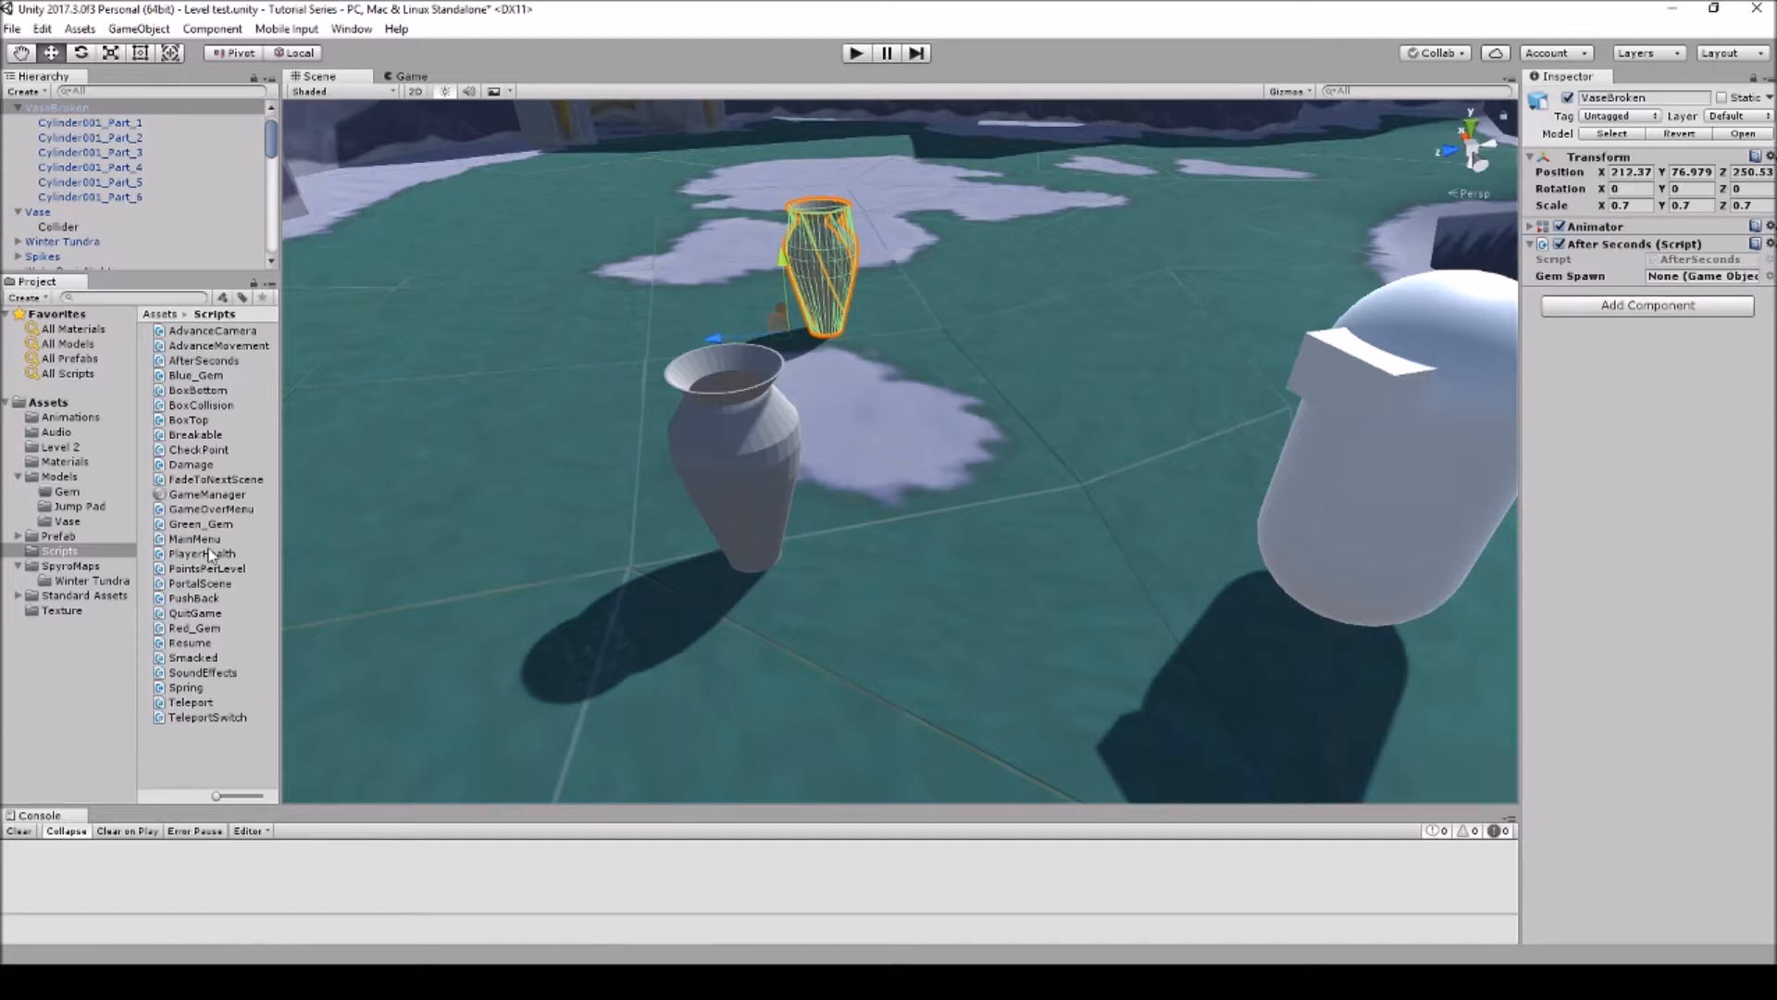
click(74, 493)
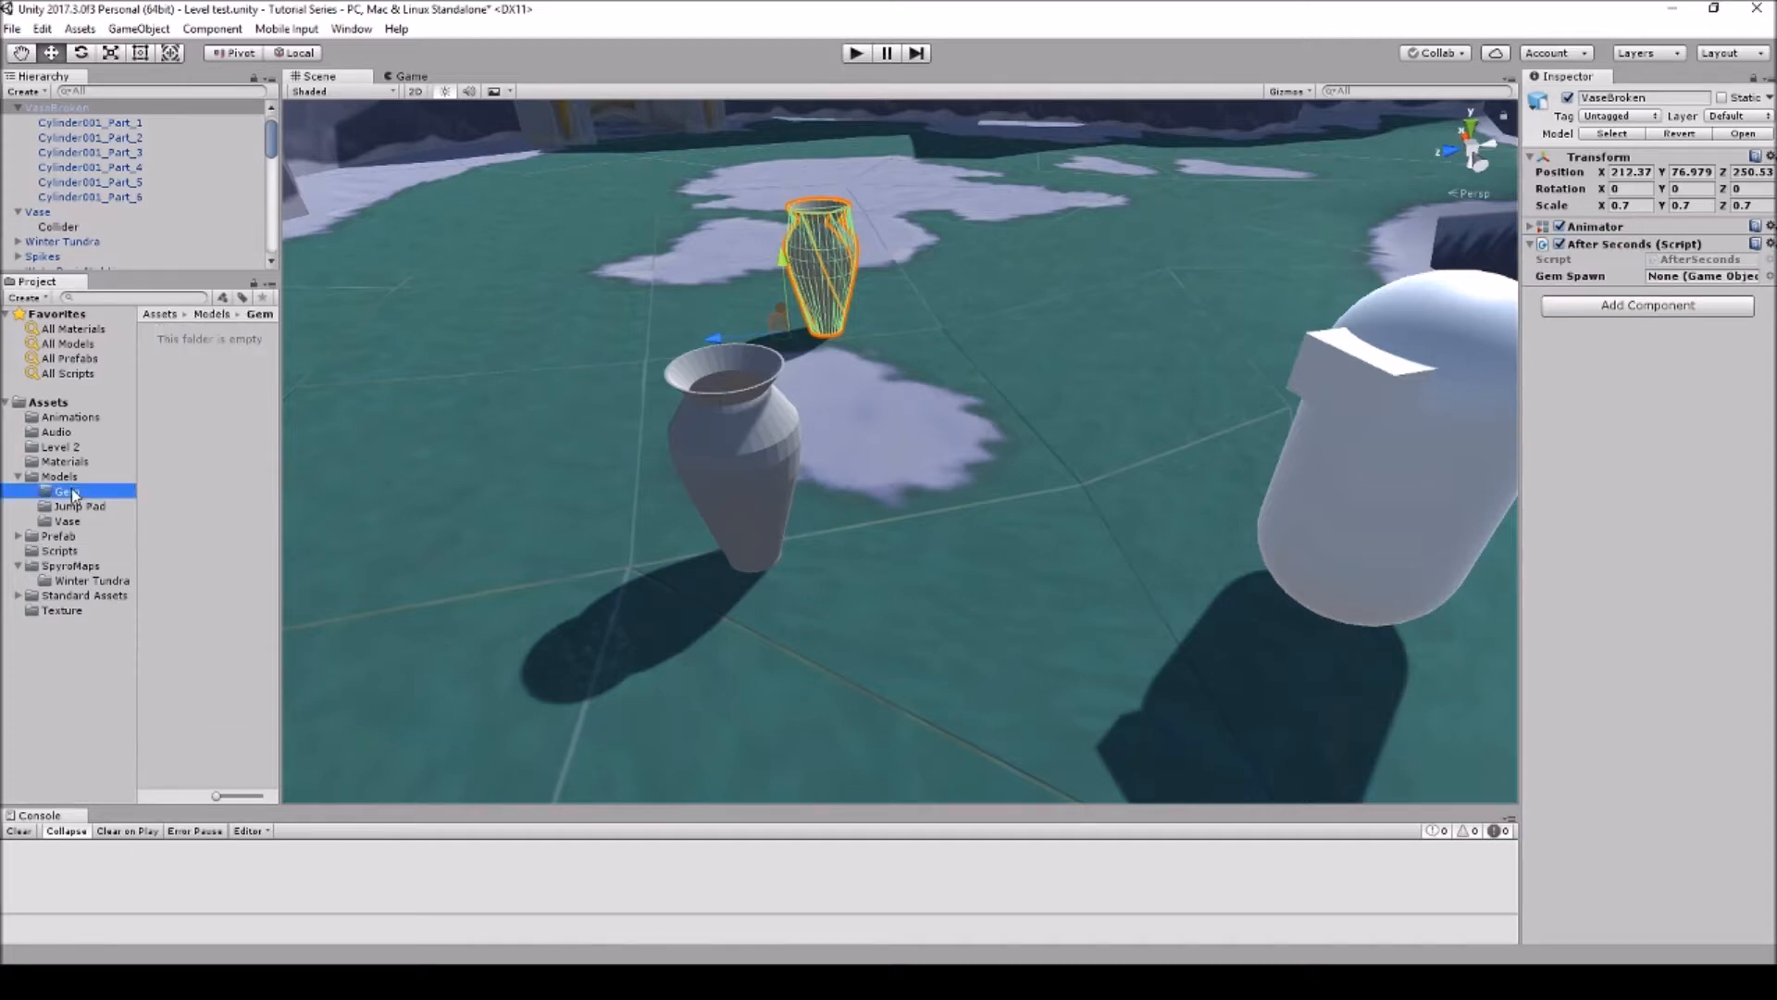
click(66, 537)
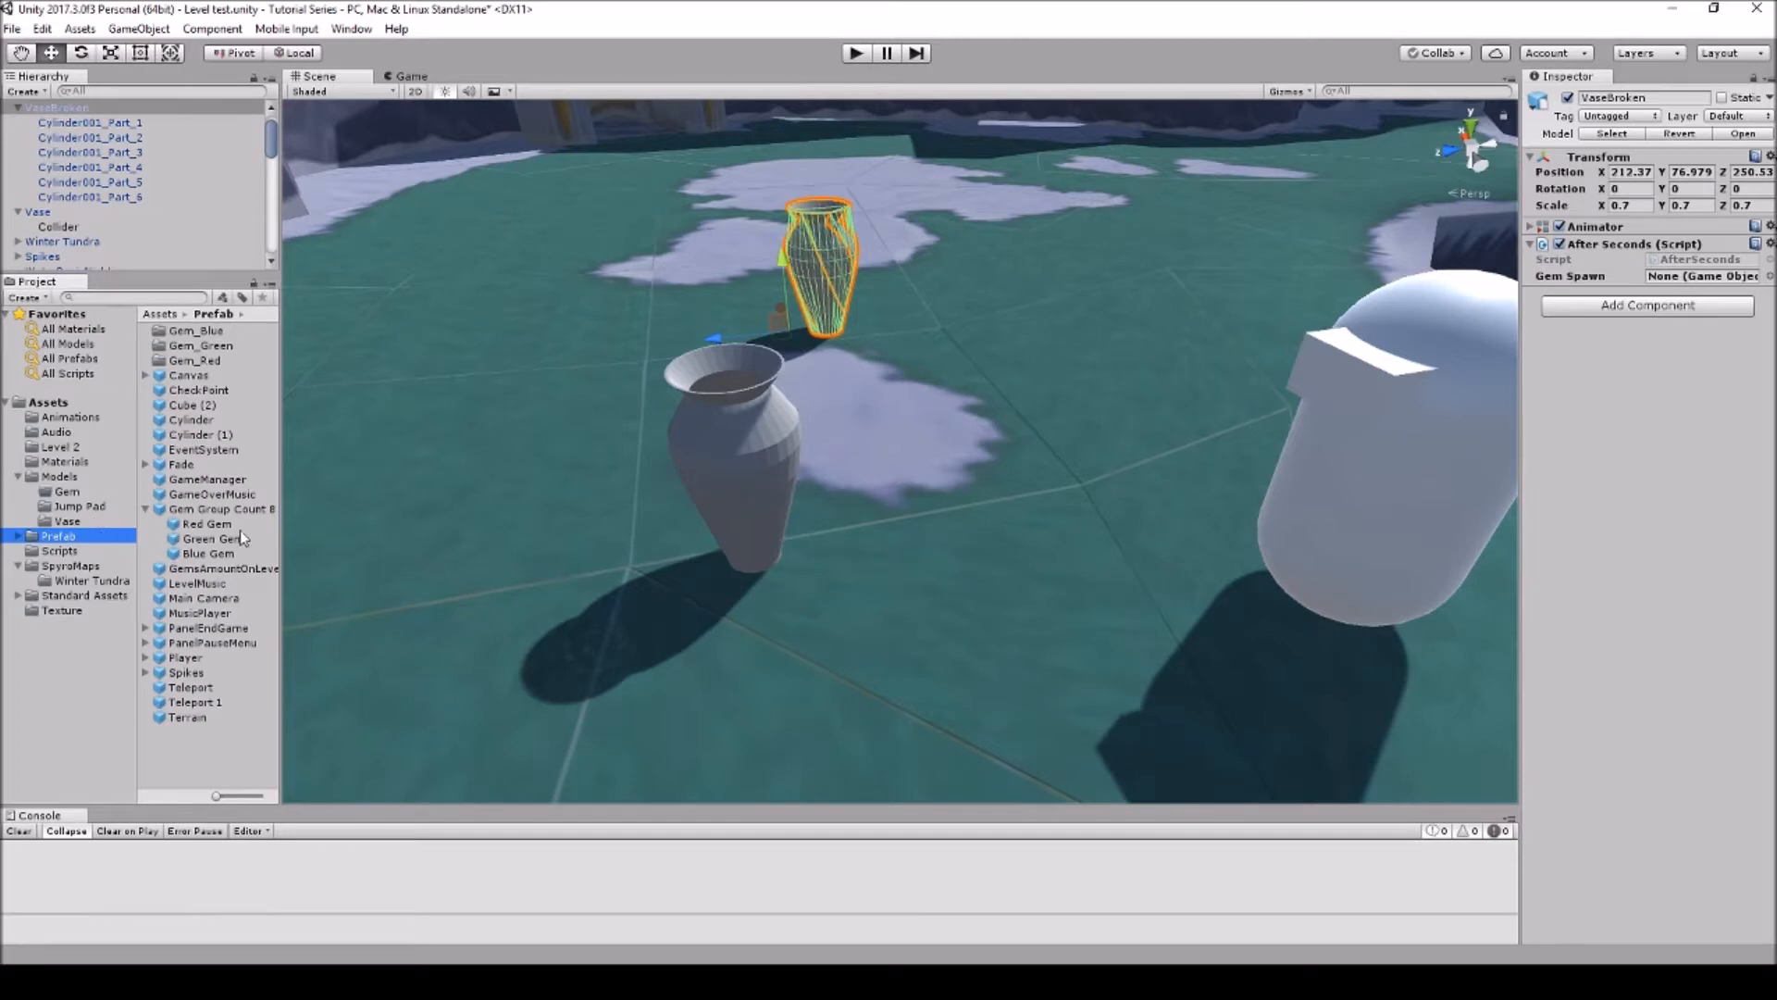
click(146, 509)
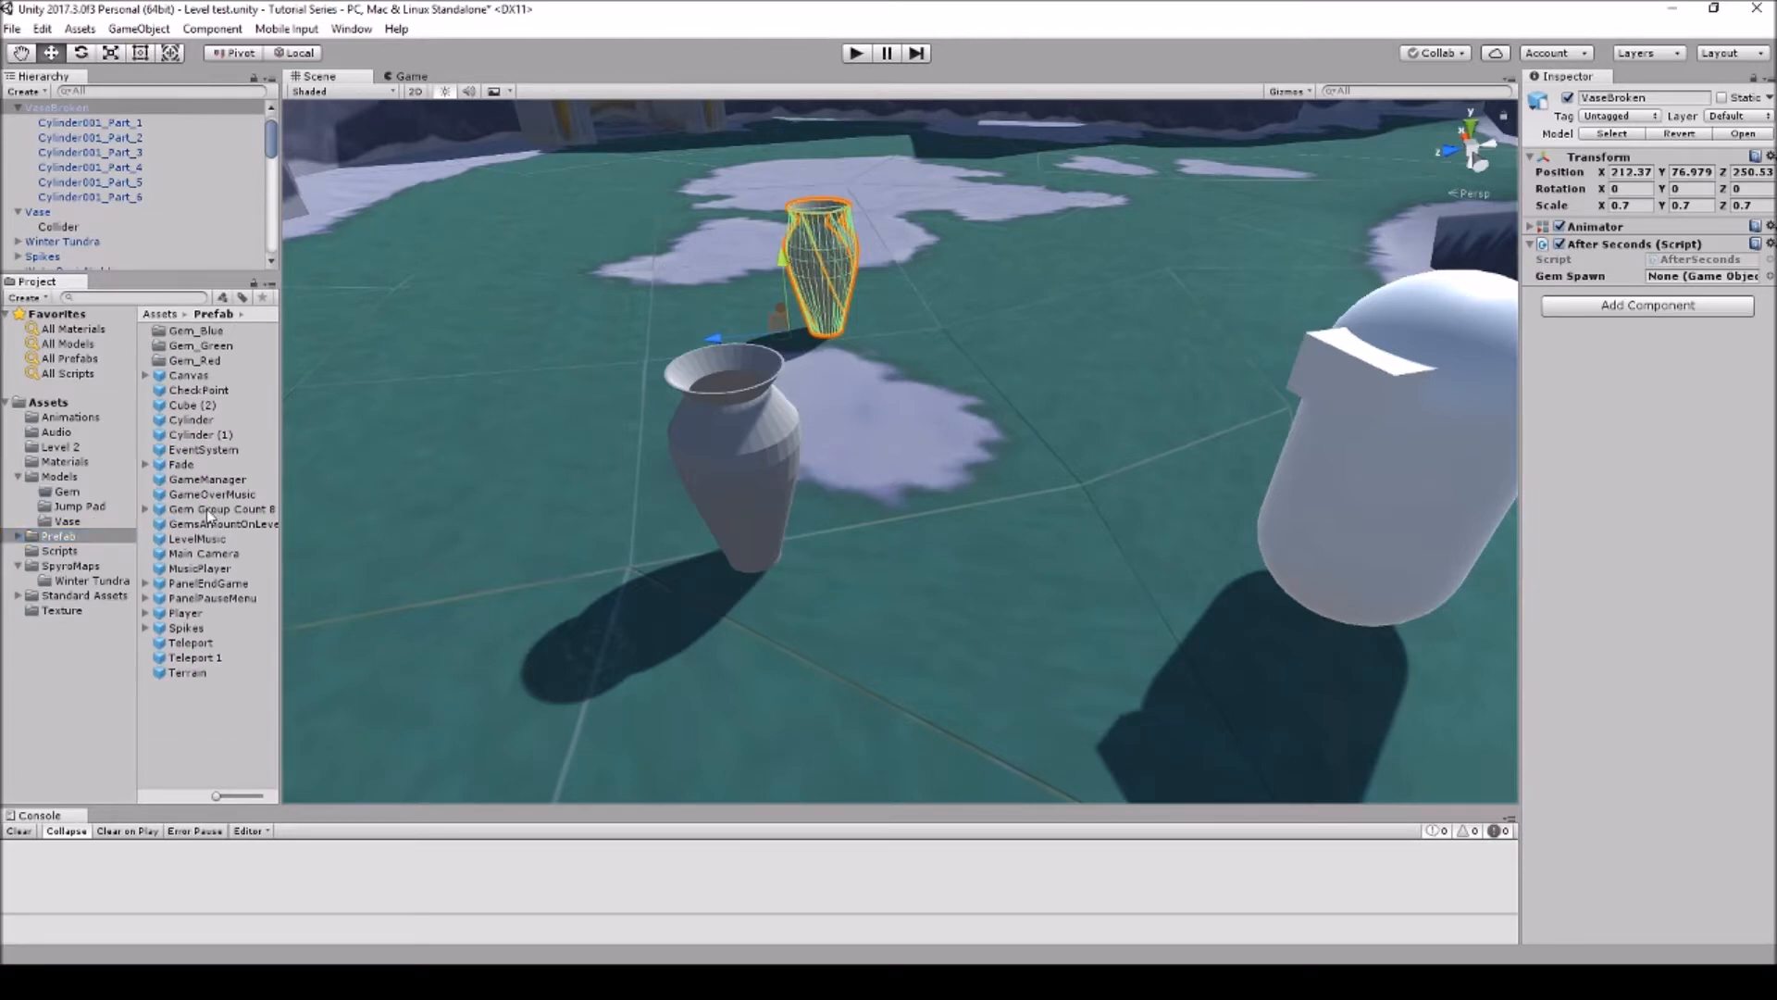
drag(207, 509, 1706, 281)
Step: Add an Audio Source to VaseBroken and assign VaseBreaksSound as its audio clip
click(1610, 310)
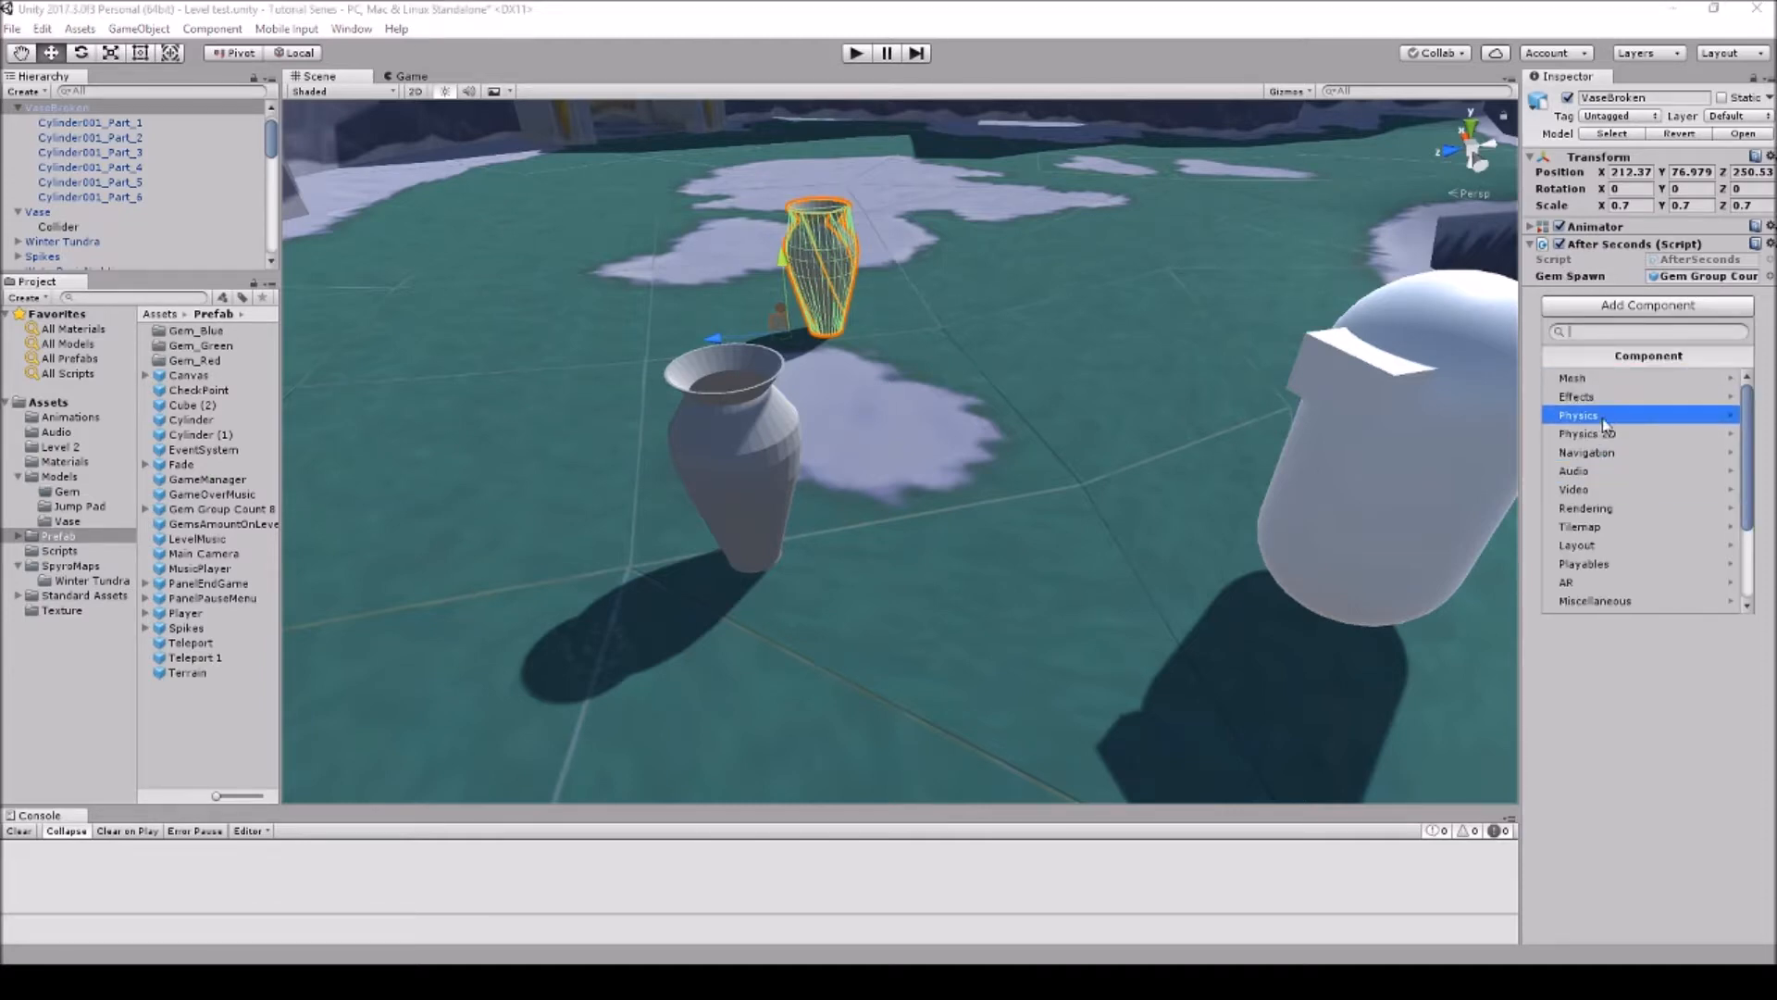
click(1588, 468)
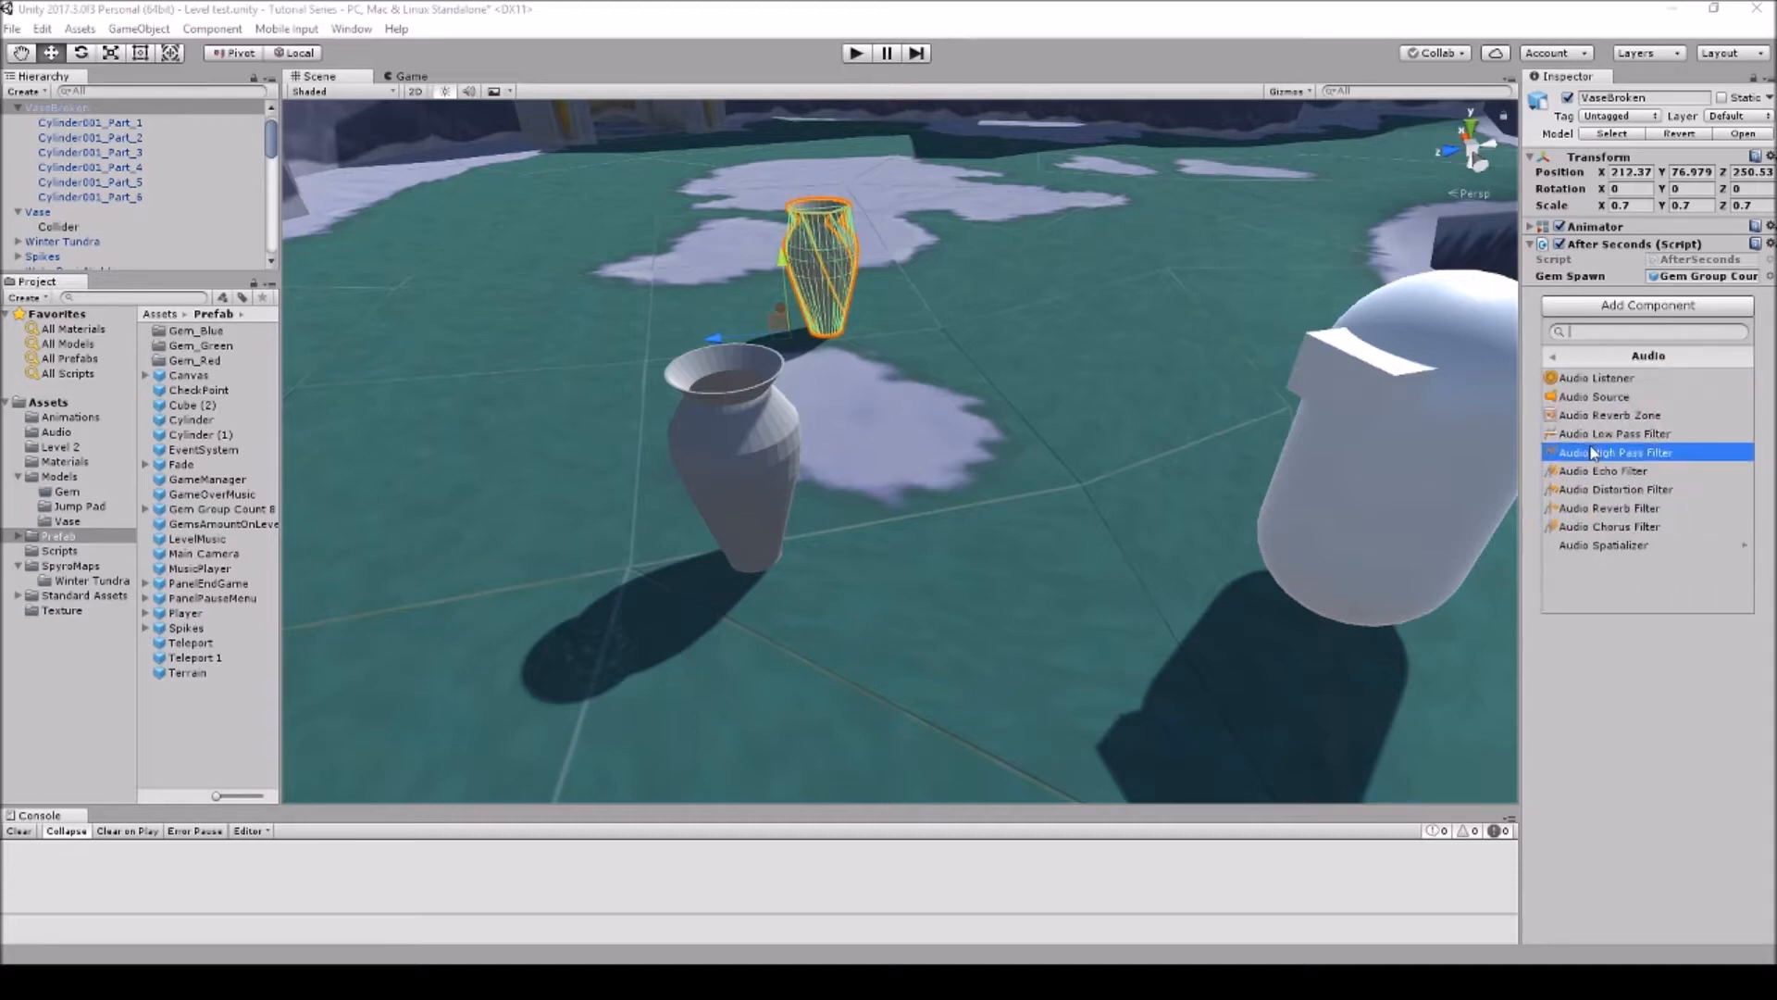
click(1615, 397)
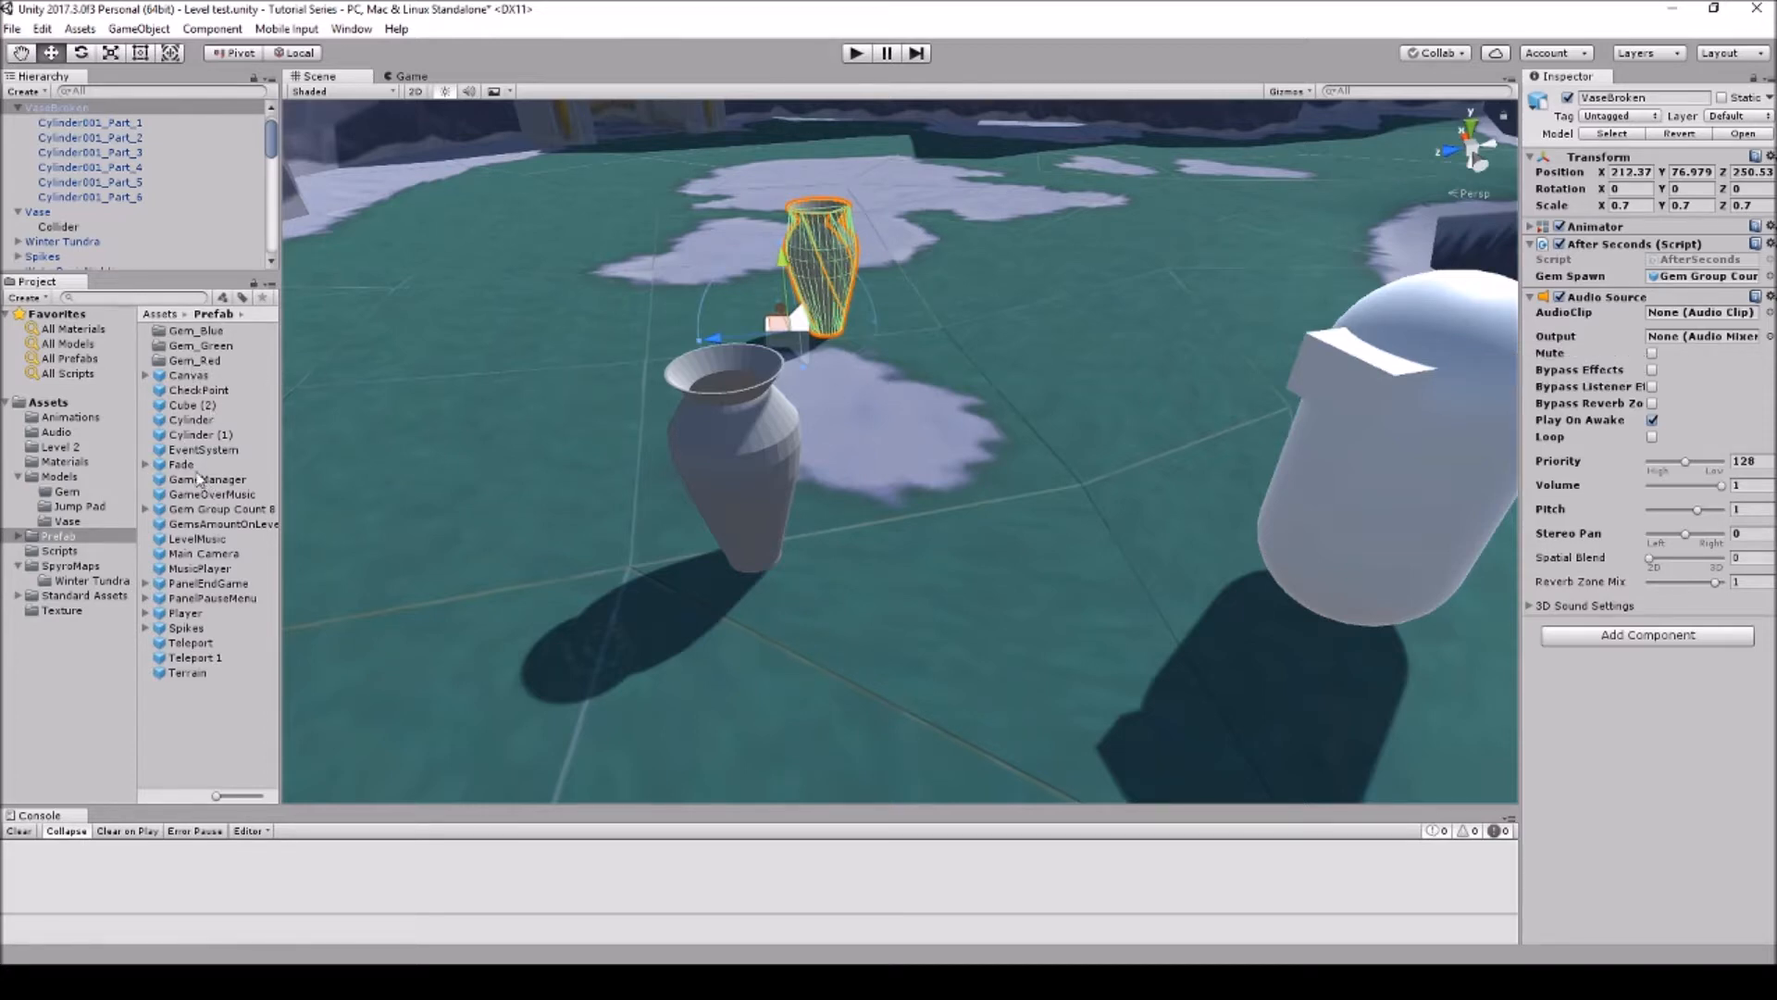
click(55, 431)
drag(202, 396, 1708, 321)
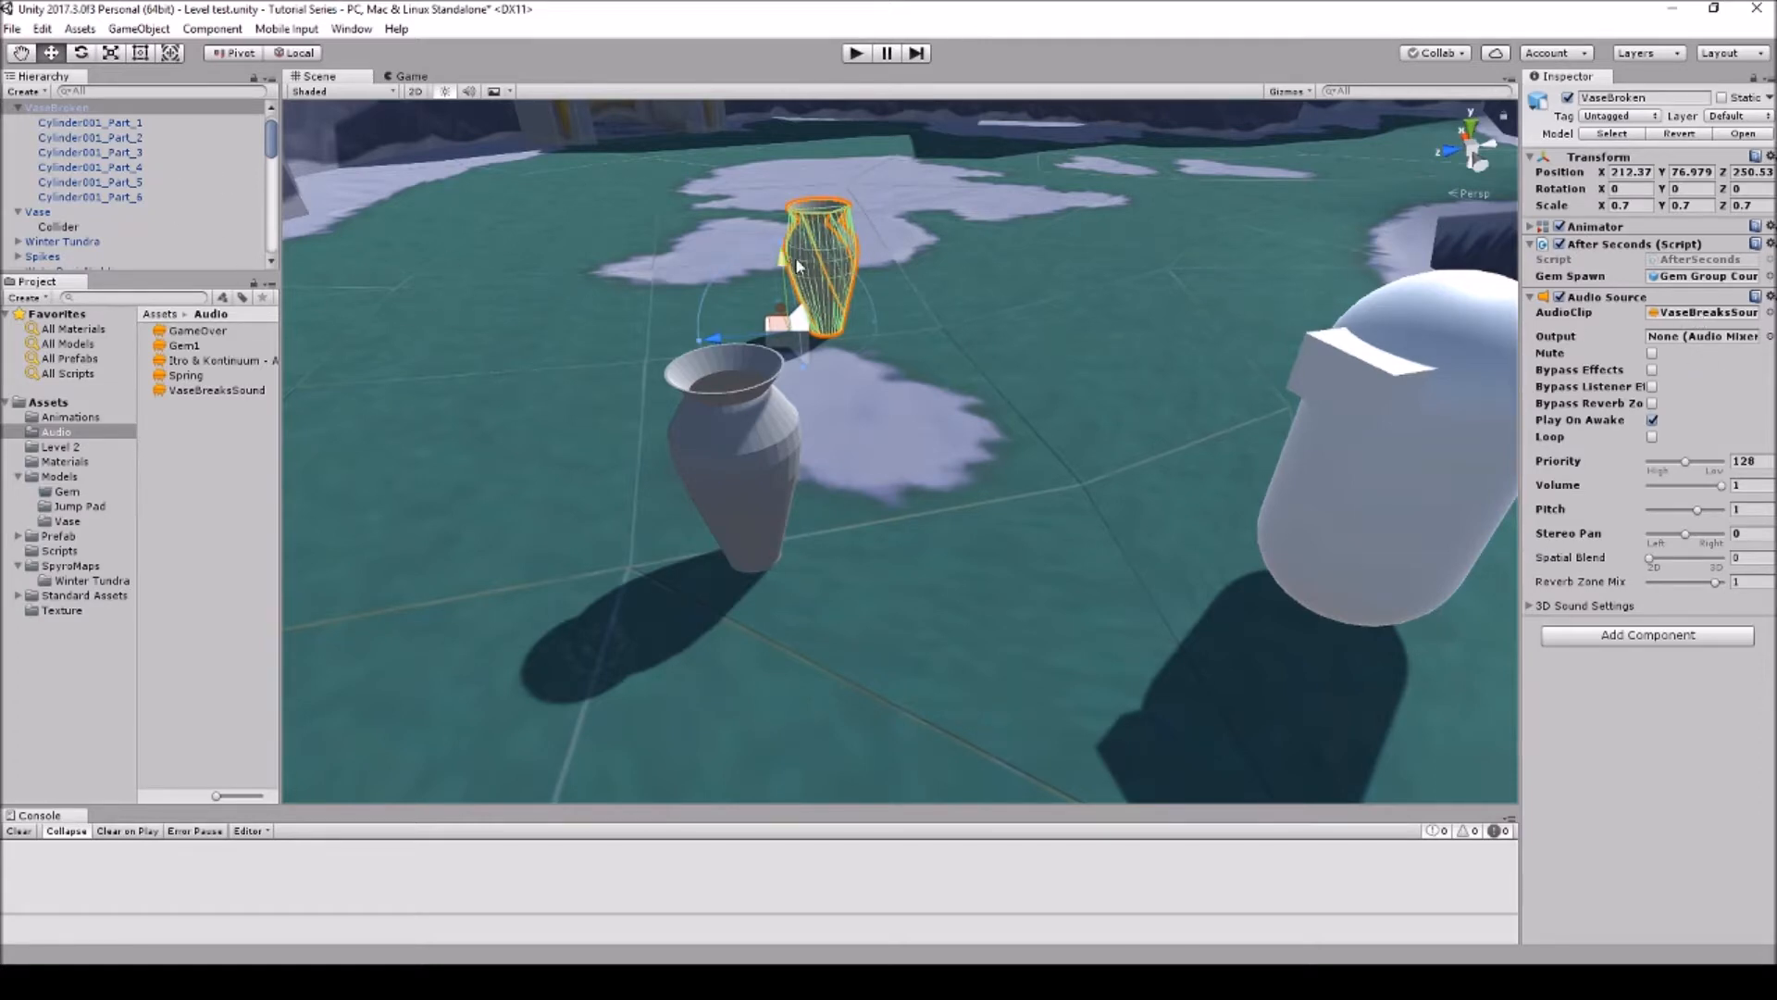
Step: Review the Rigidbody and Mesh Collider settings on the six VaseBroken pieces and reselect VaseBroken
click(93, 122)
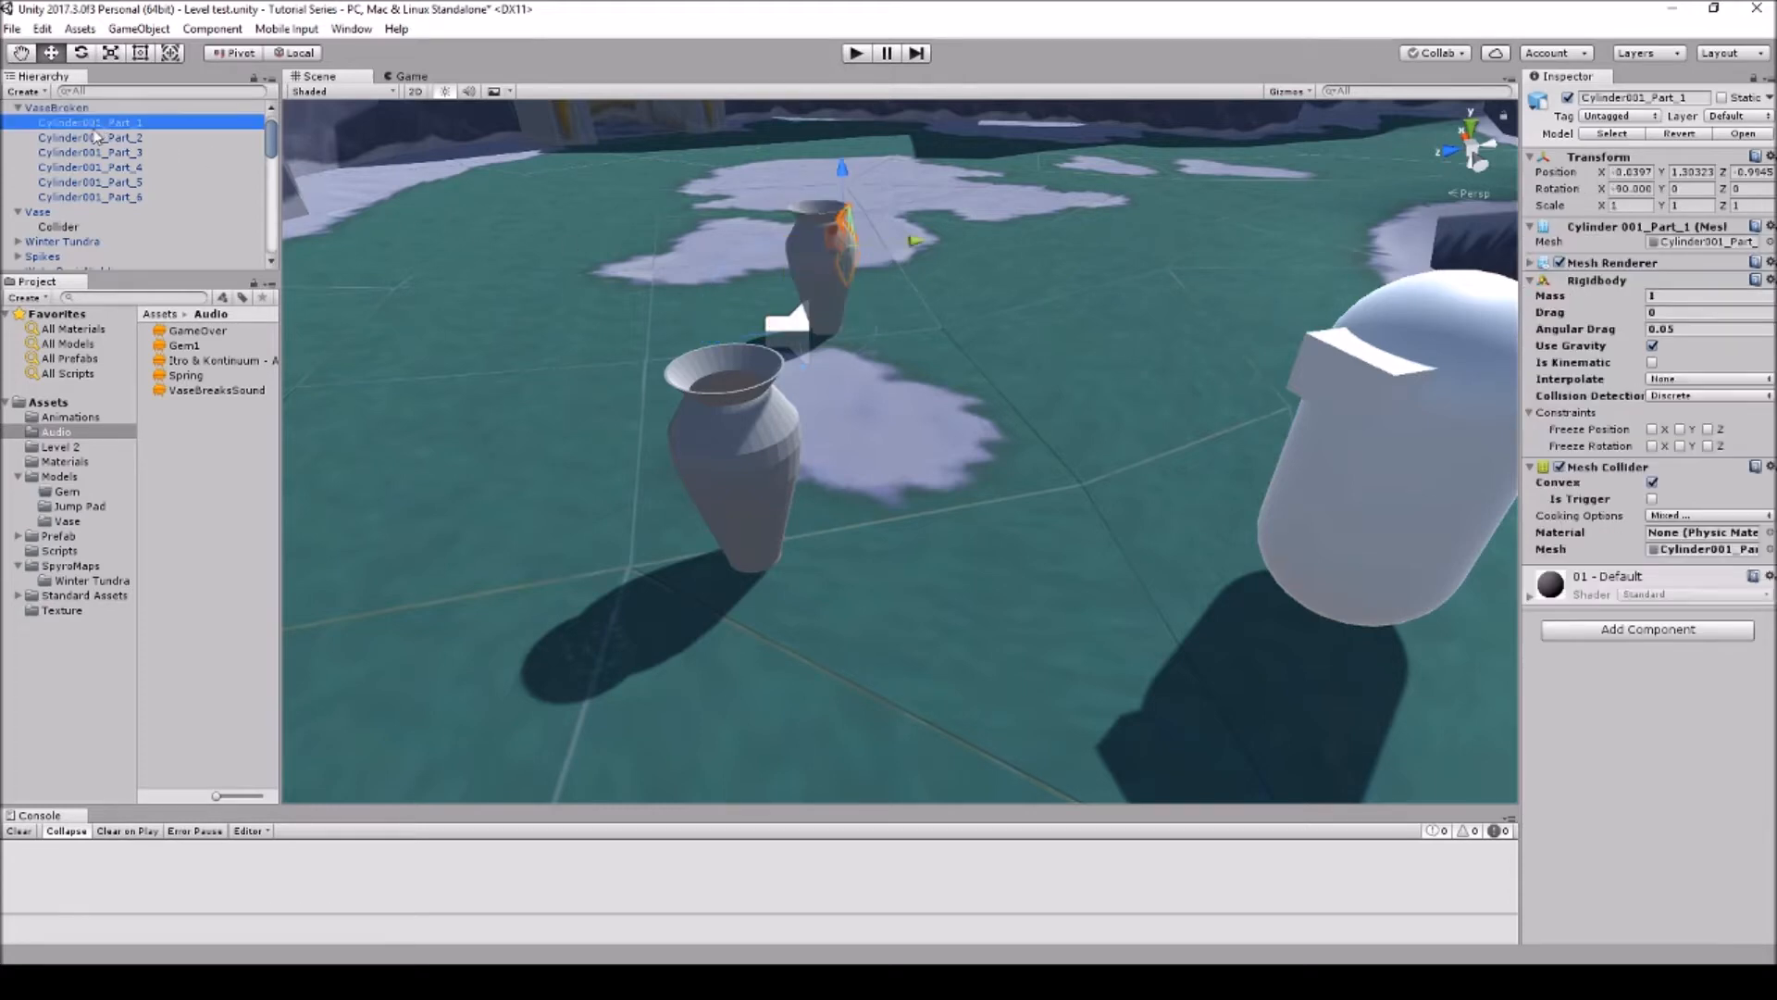
shift+click(92, 197)
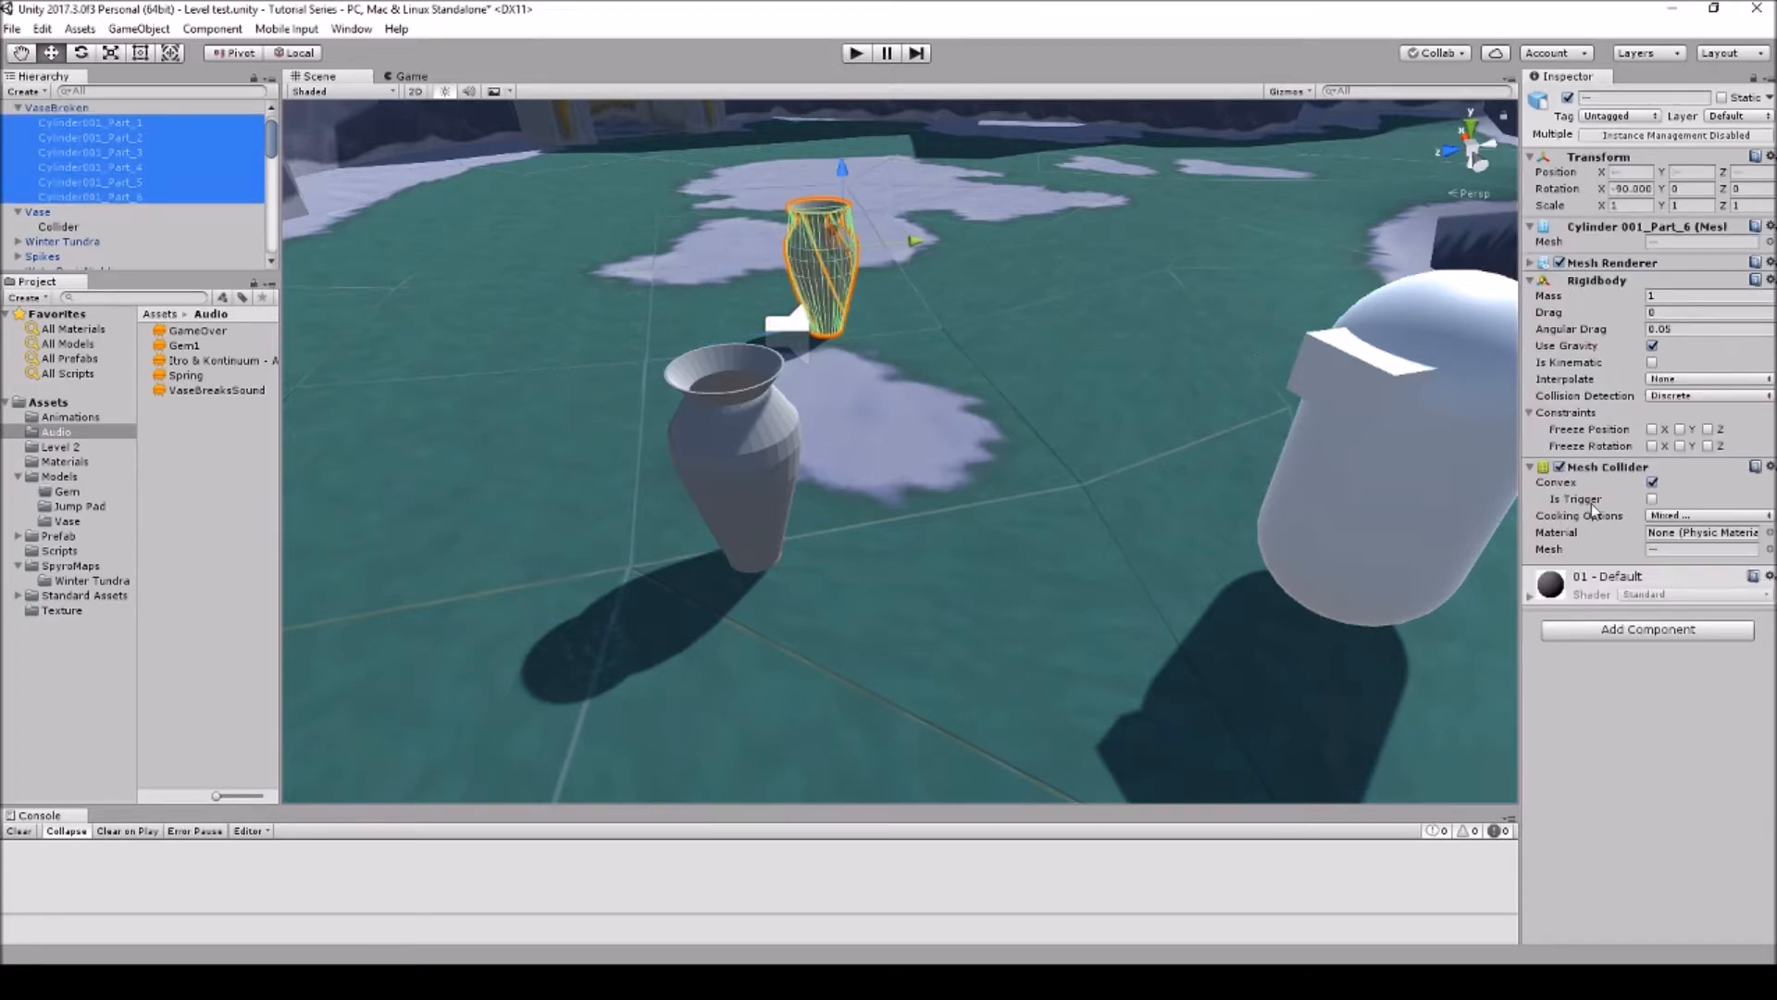
click(85, 109)
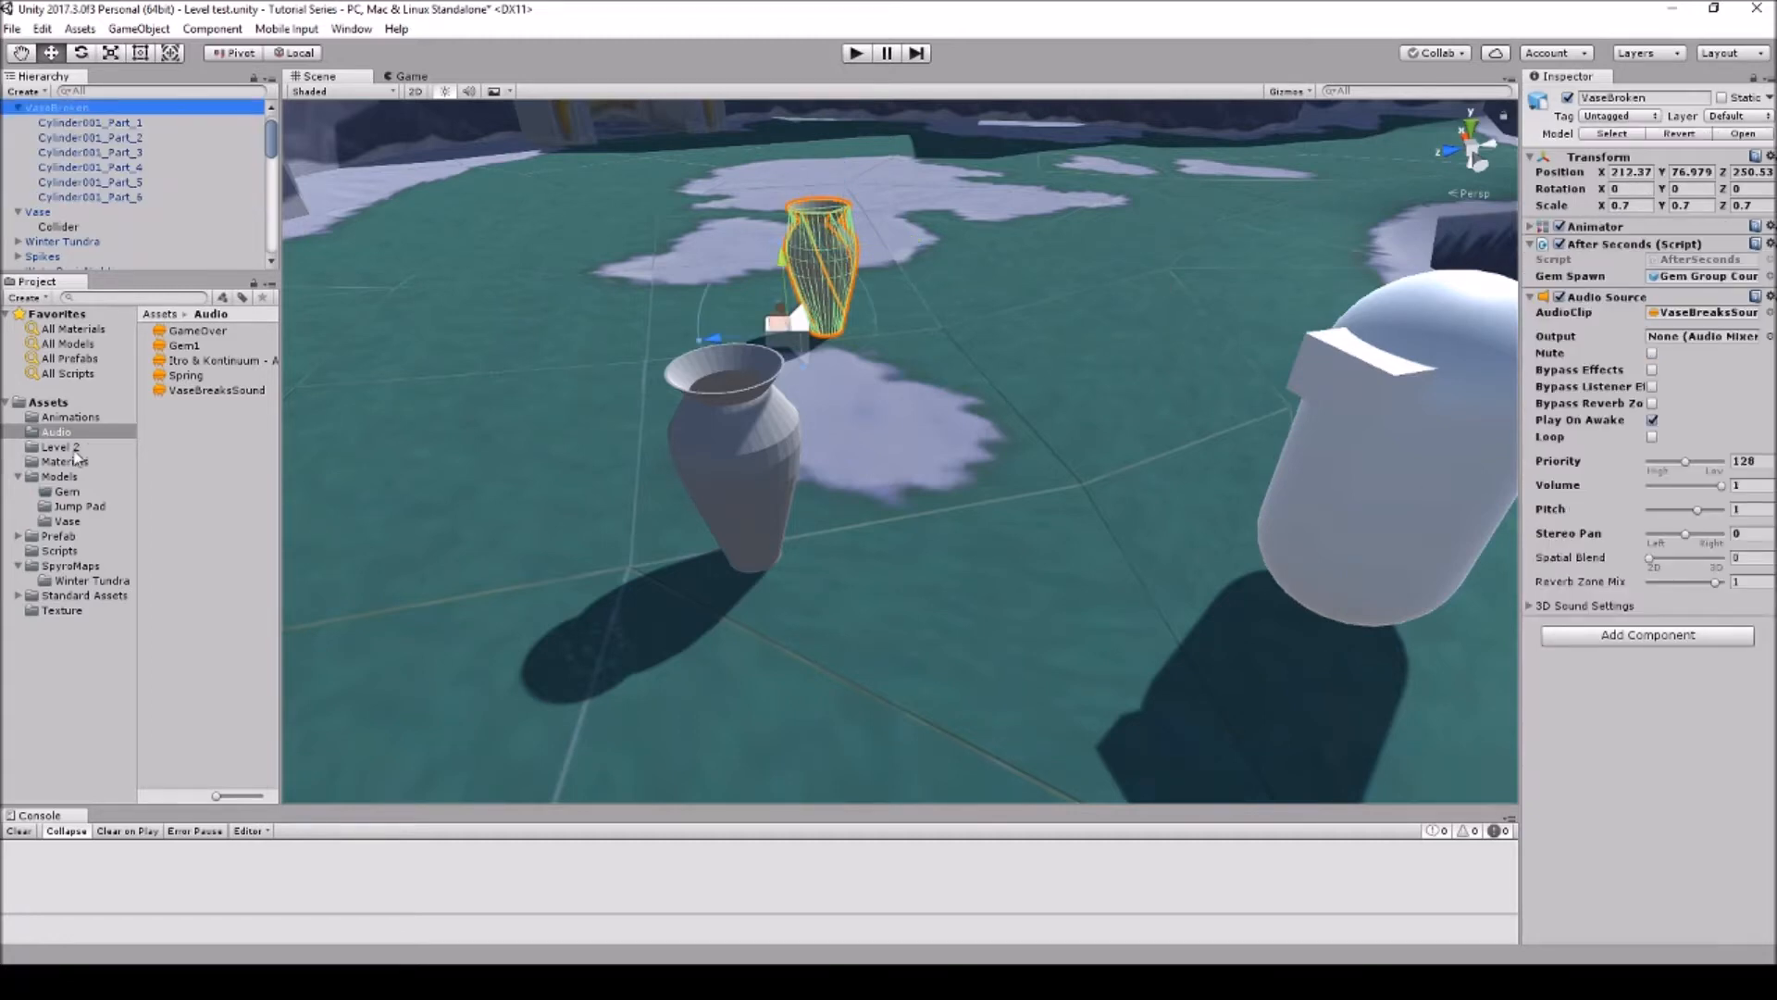
Step: Save VaseBroken as a prefab in the Models/Vase folder and rename the prefab VaseBroken1
click(72, 521)
drag(88, 111, 203, 367)
click(233, 360)
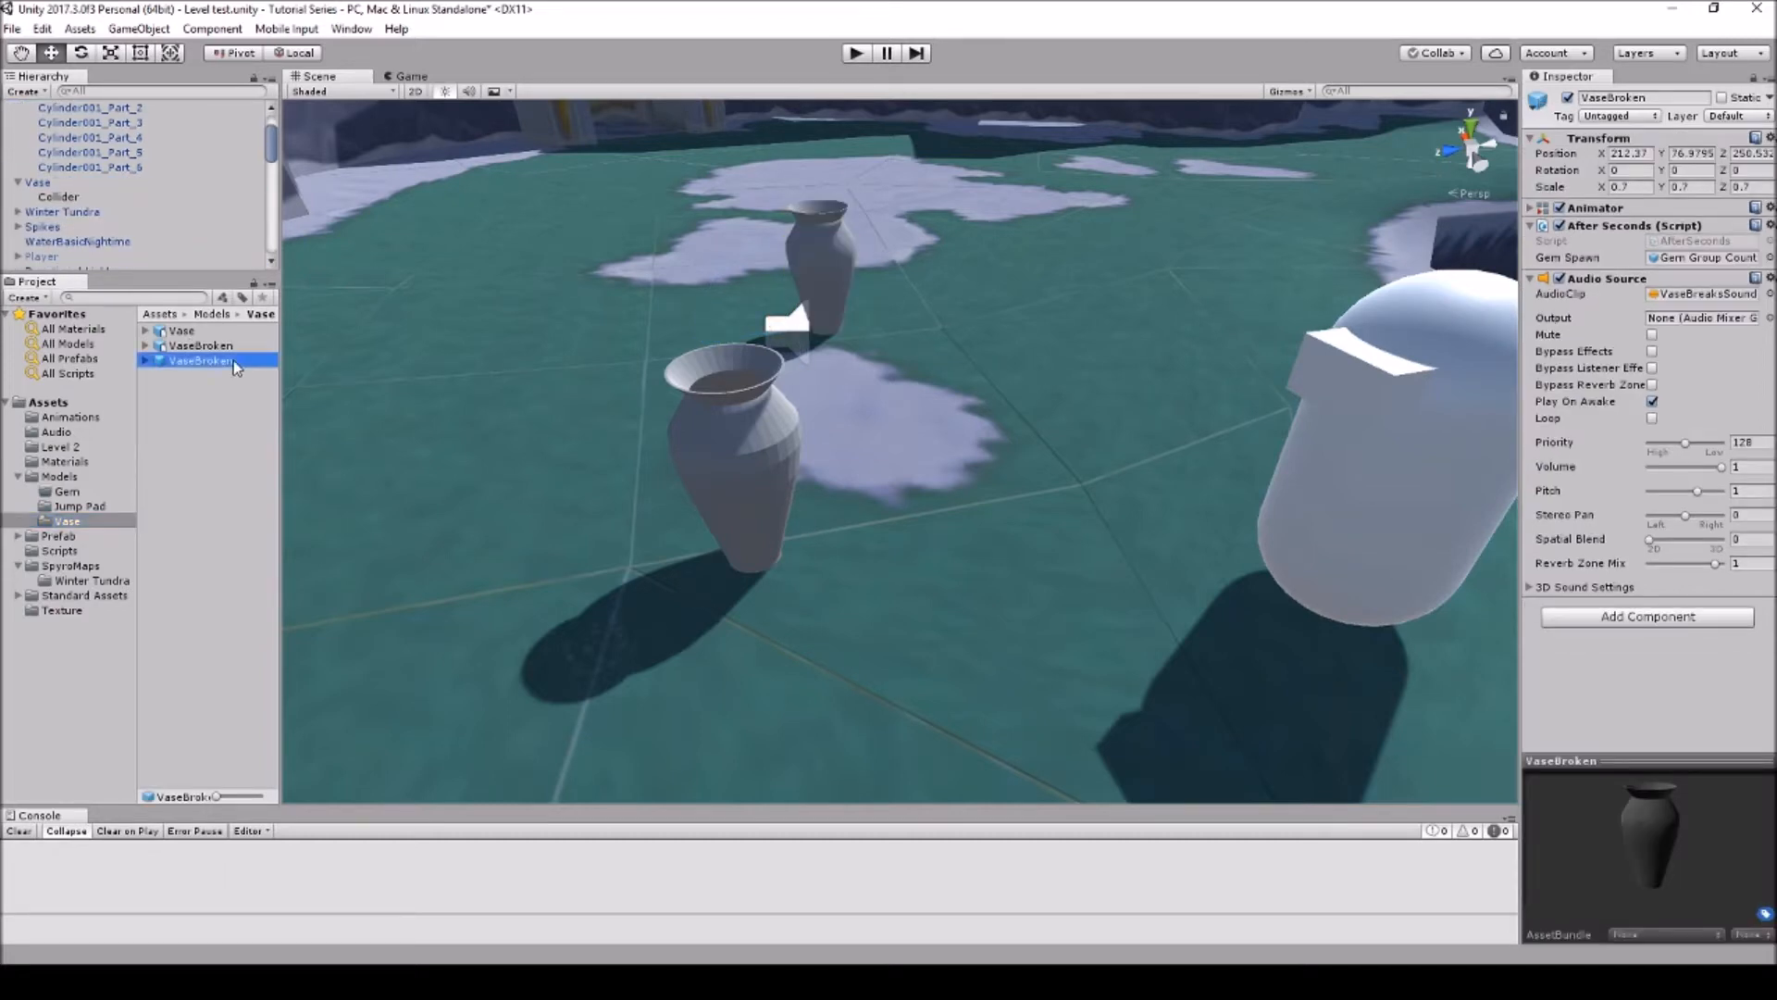
click(236, 364)
key(Return)
Step: Delete the VaseBroken1 object from the scene, keeping its prefab in the Models/Vase folder
drag(225, 365, 146, 216)
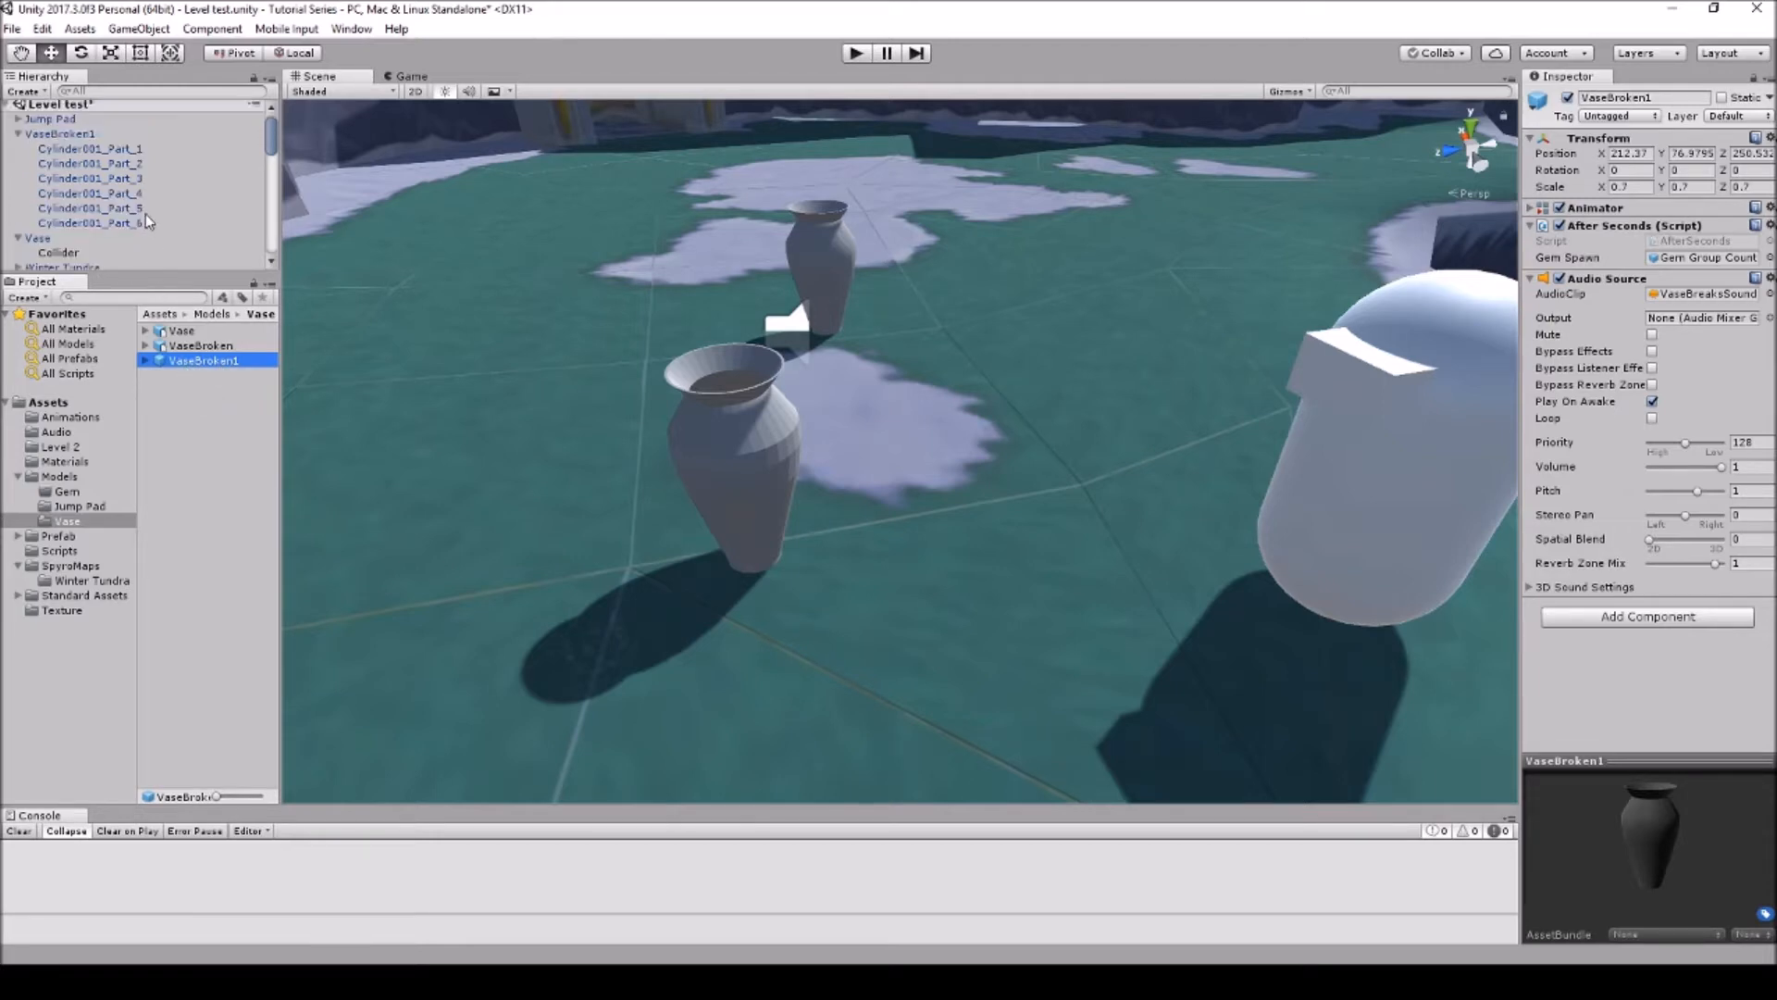
click(78, 138)
right_click(79, 137)
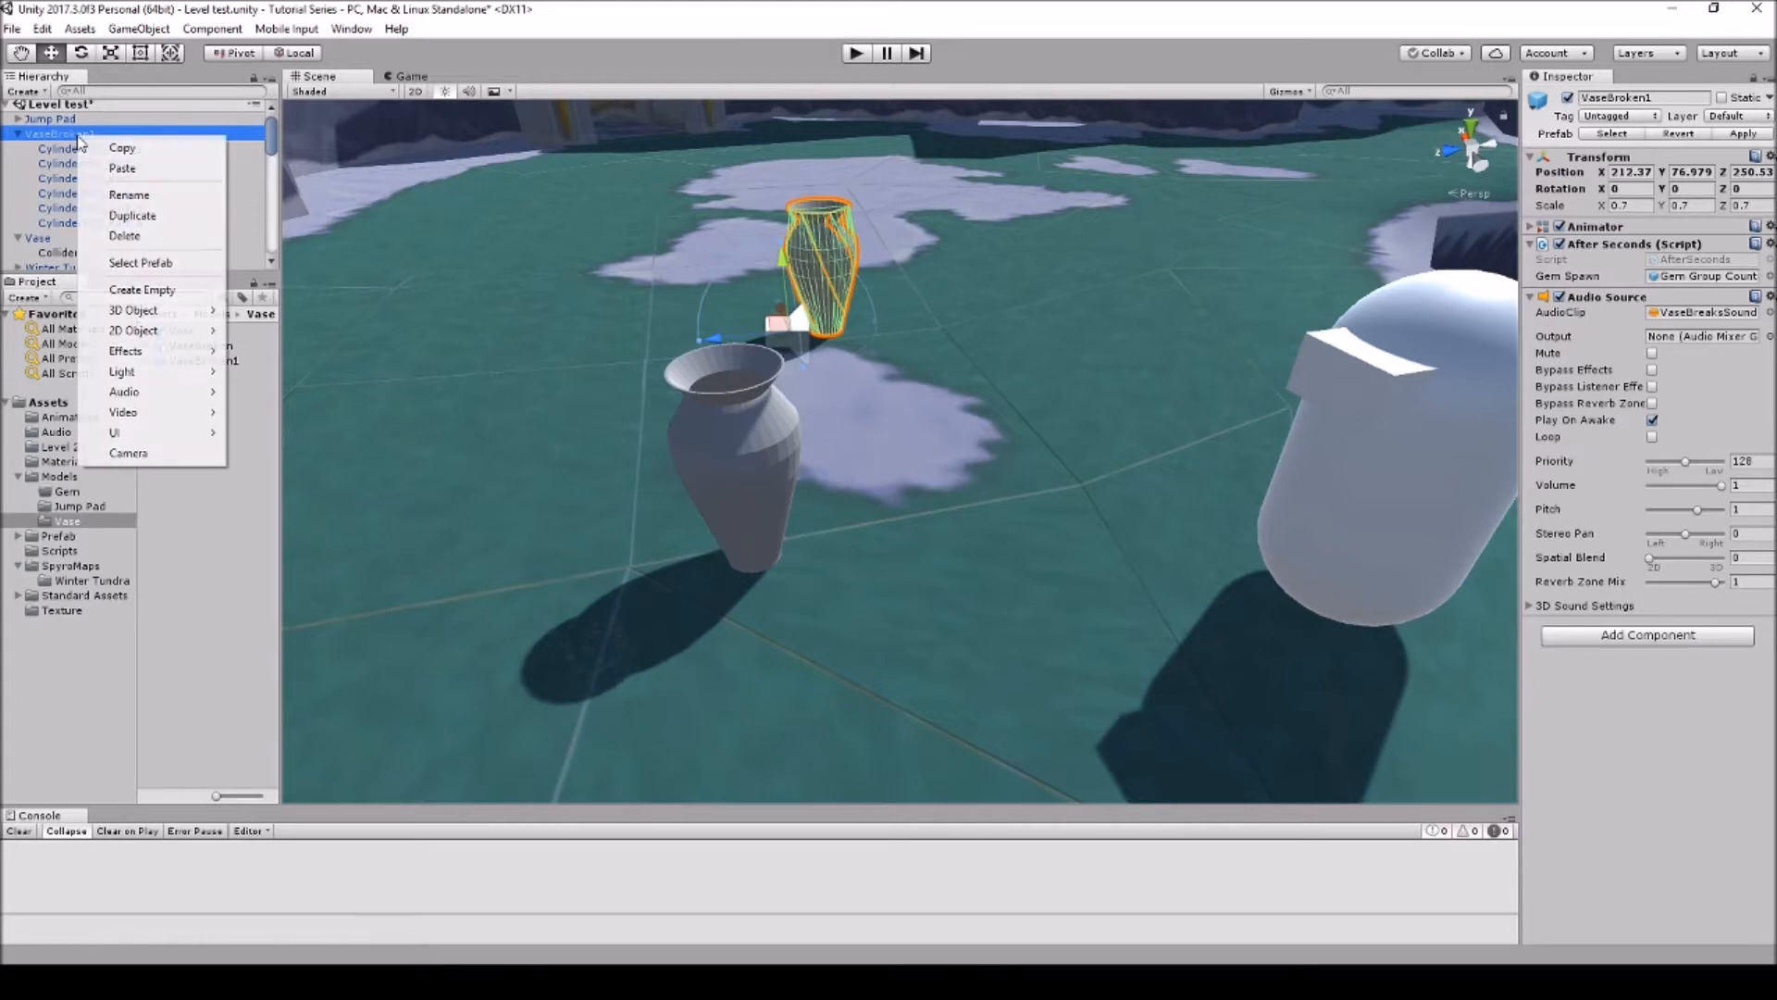
click(128, 236)
Step: Assign the VaseBroken1 prefab as the Broken Object of the Breakable script on the Vase's Collider and save the scene
click(54, 137)
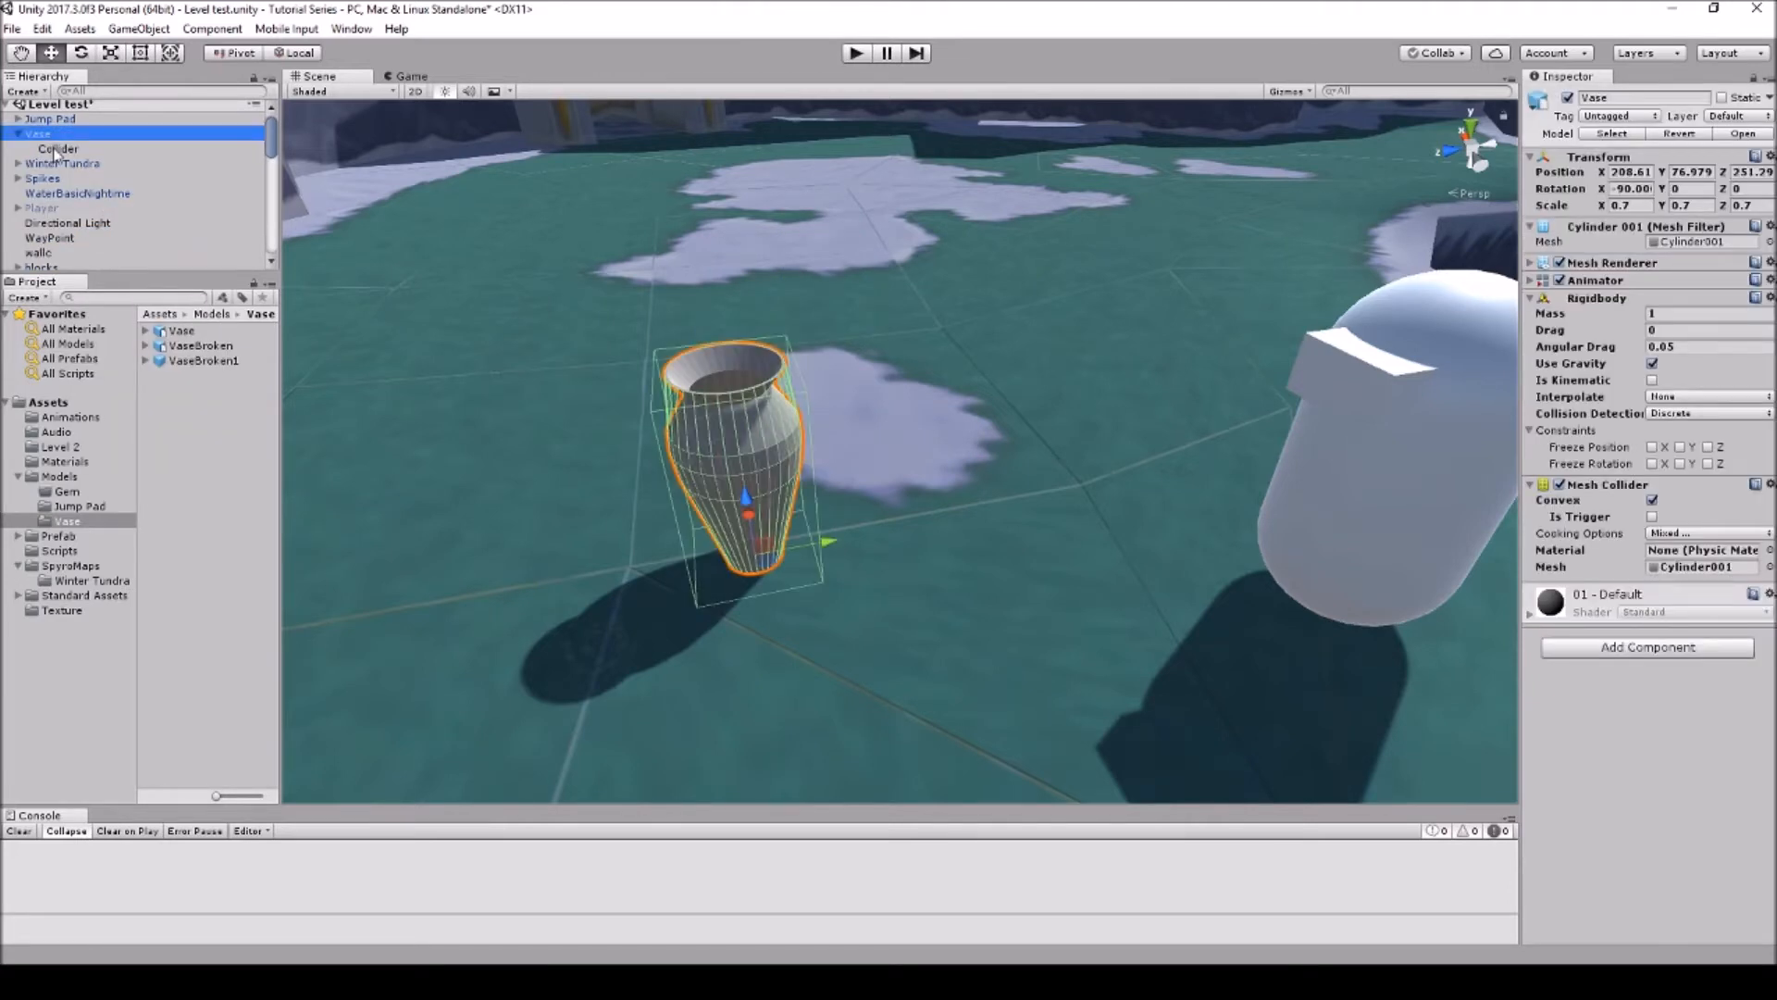
click(58, 150)
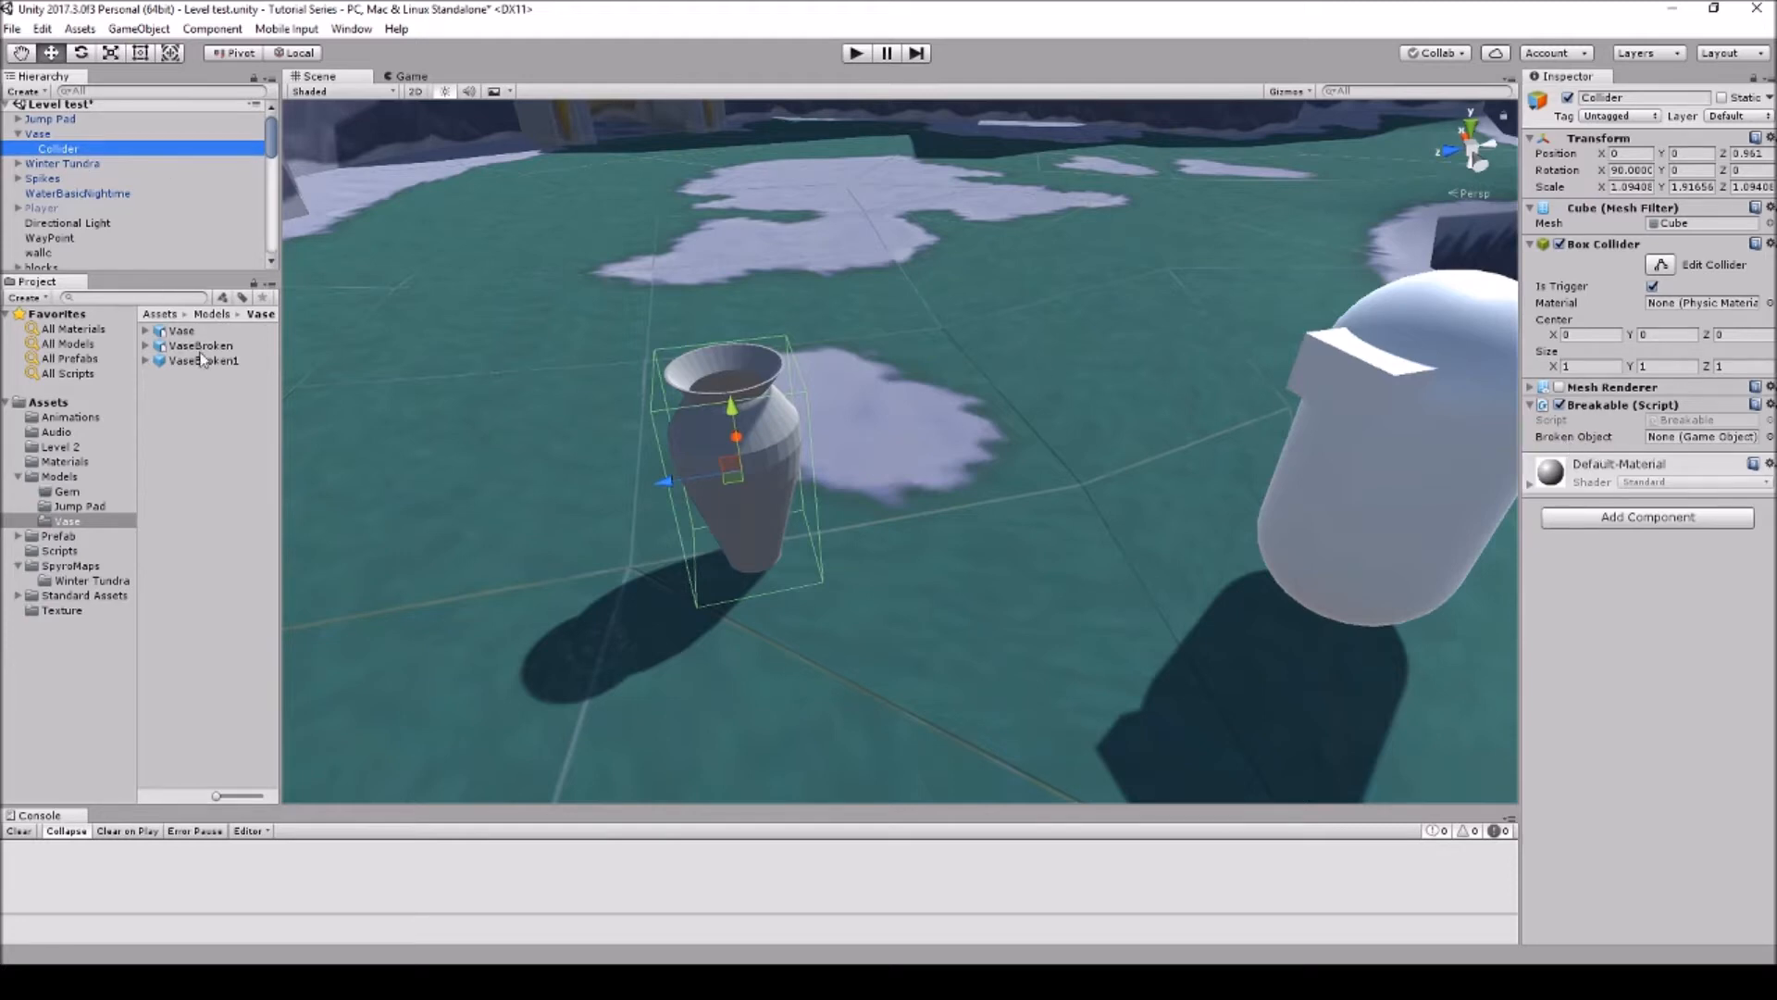
drag(190, 368, 1663, 440)
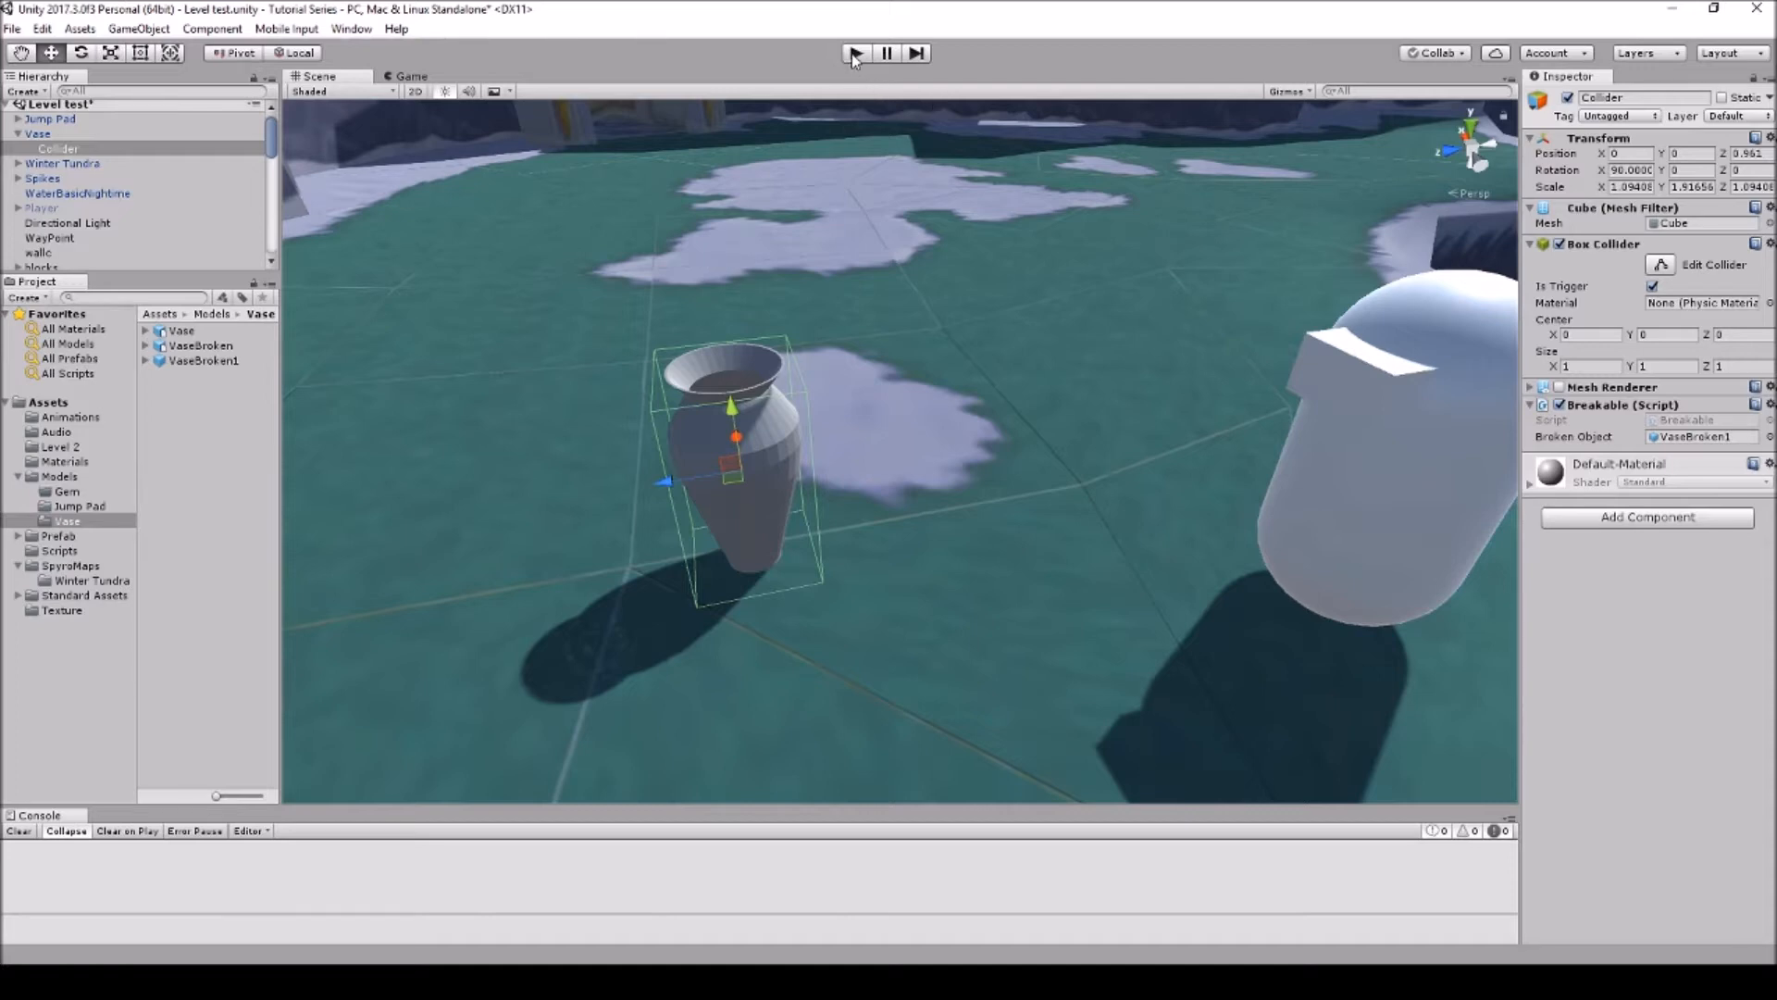
click(13, 29)
click(55, 98)
Step: Play-test the level by running the player into the vase and moving around the shards and gems
click(856, 53)
key(ctrl+p)
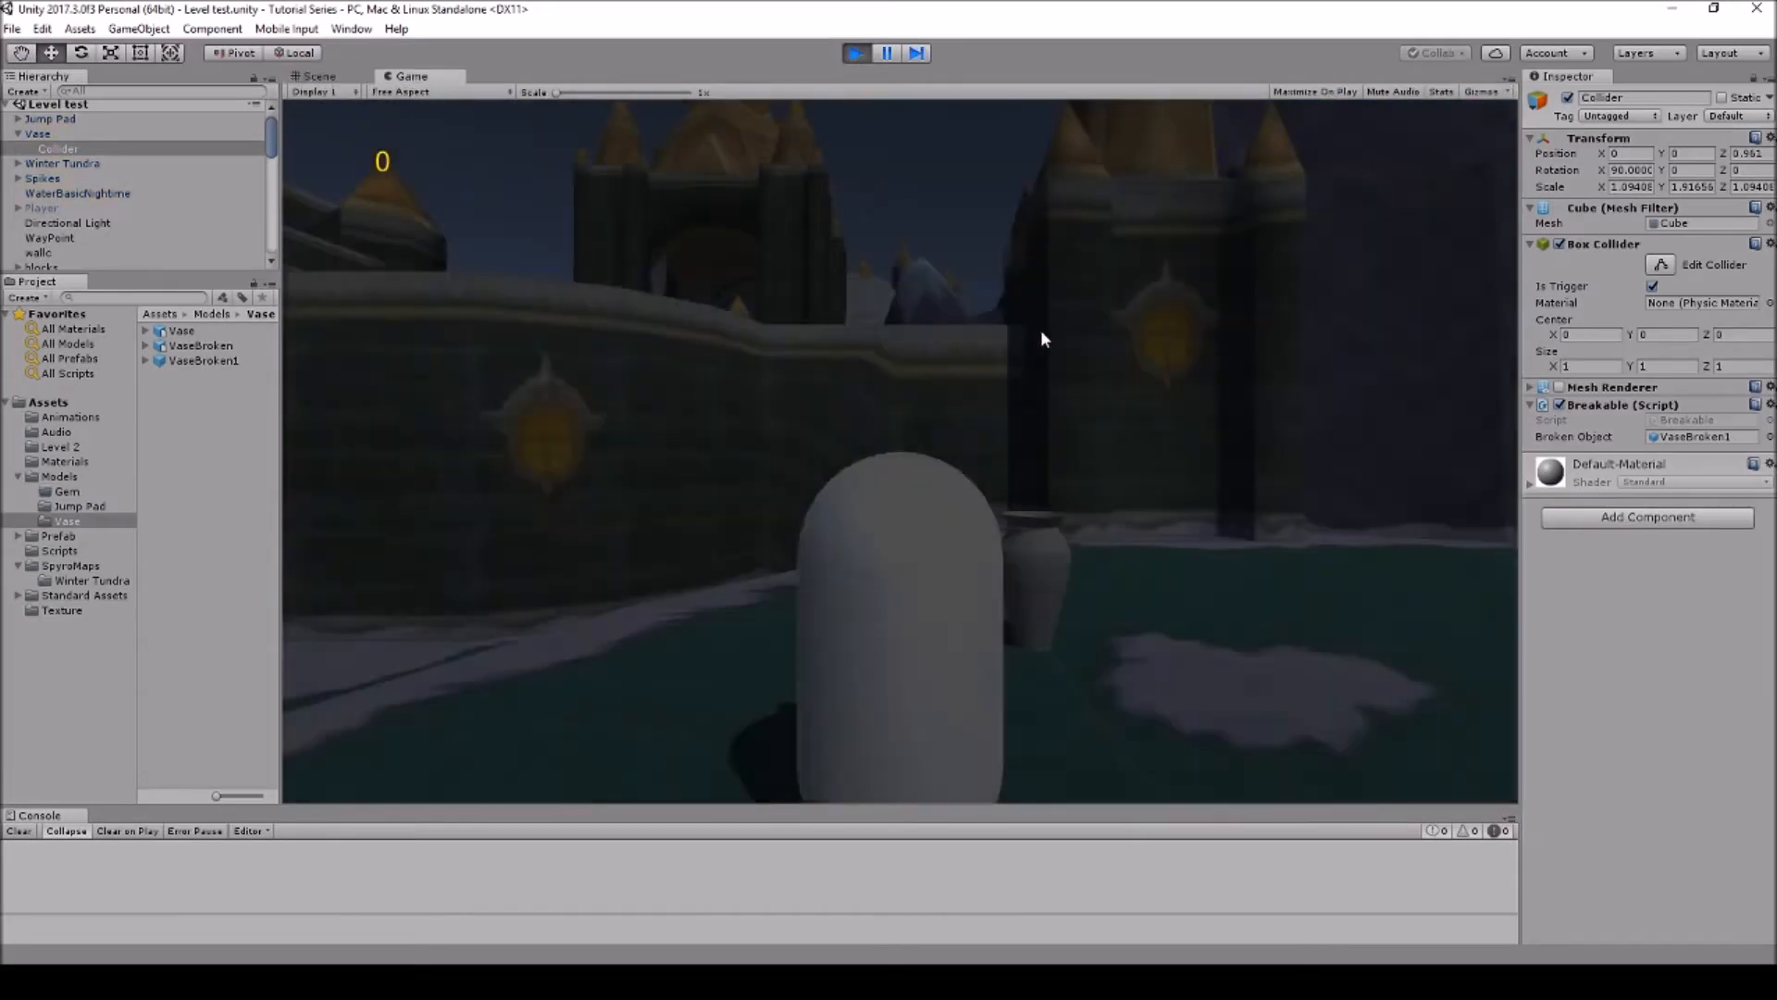
key(w)
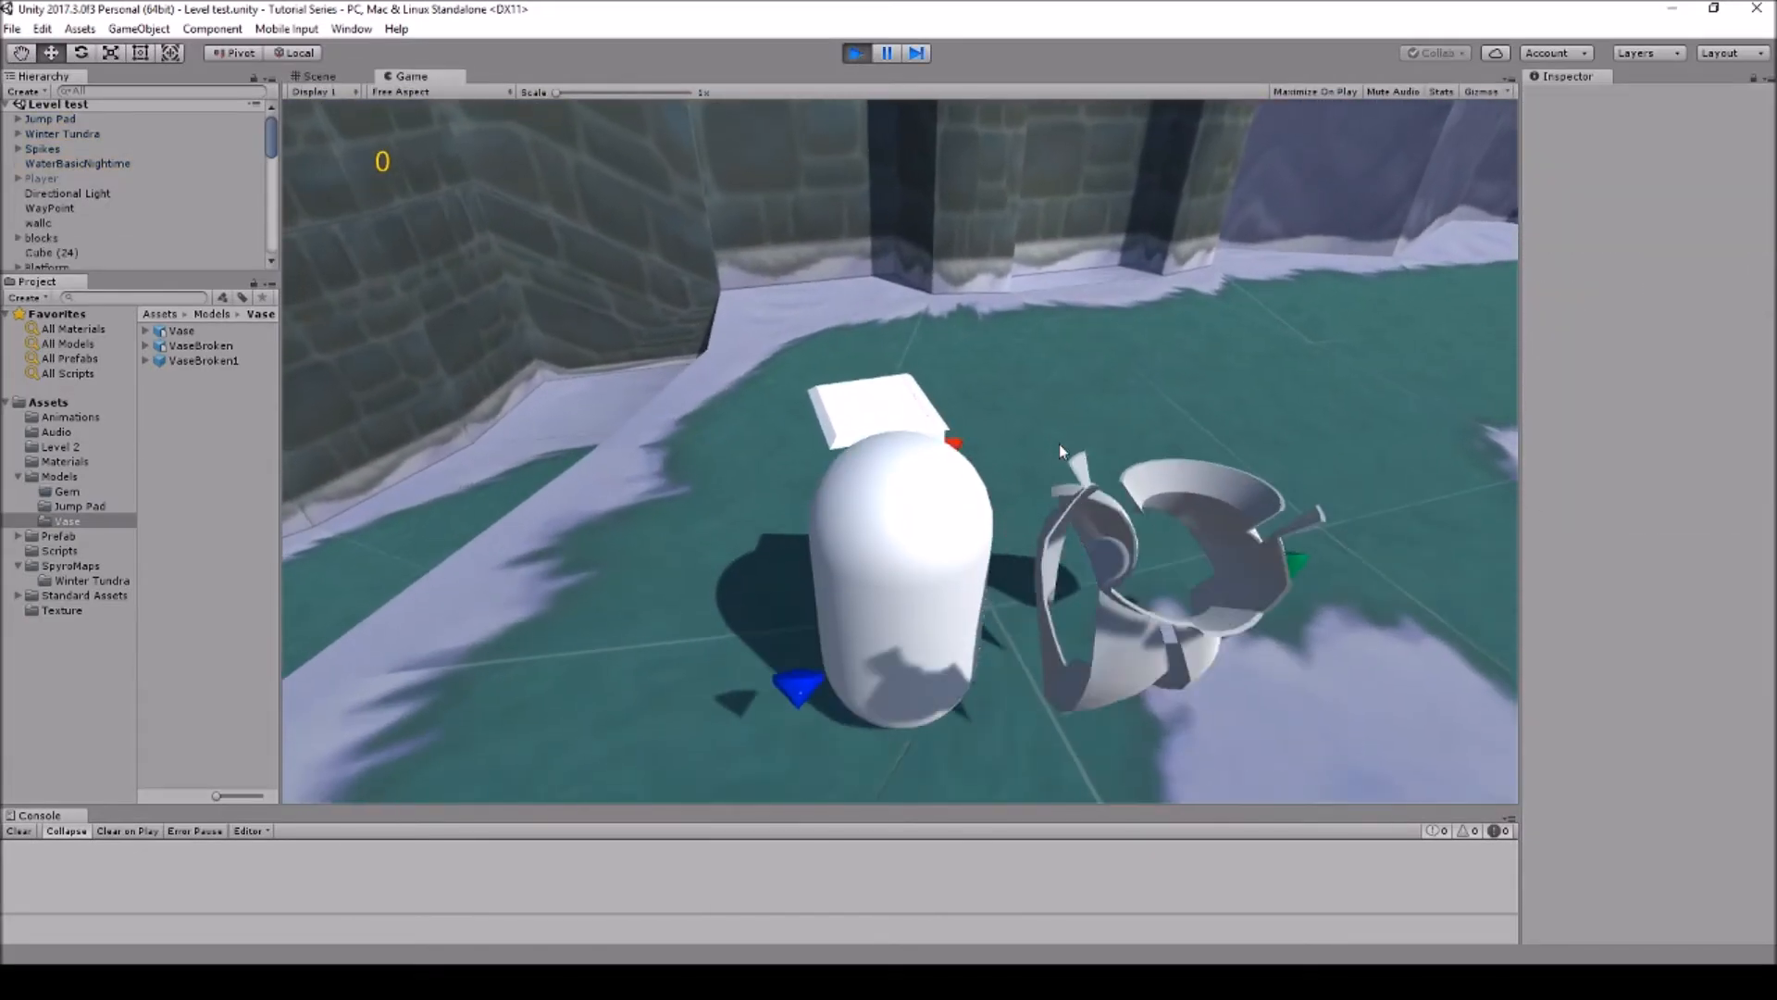
key(w)
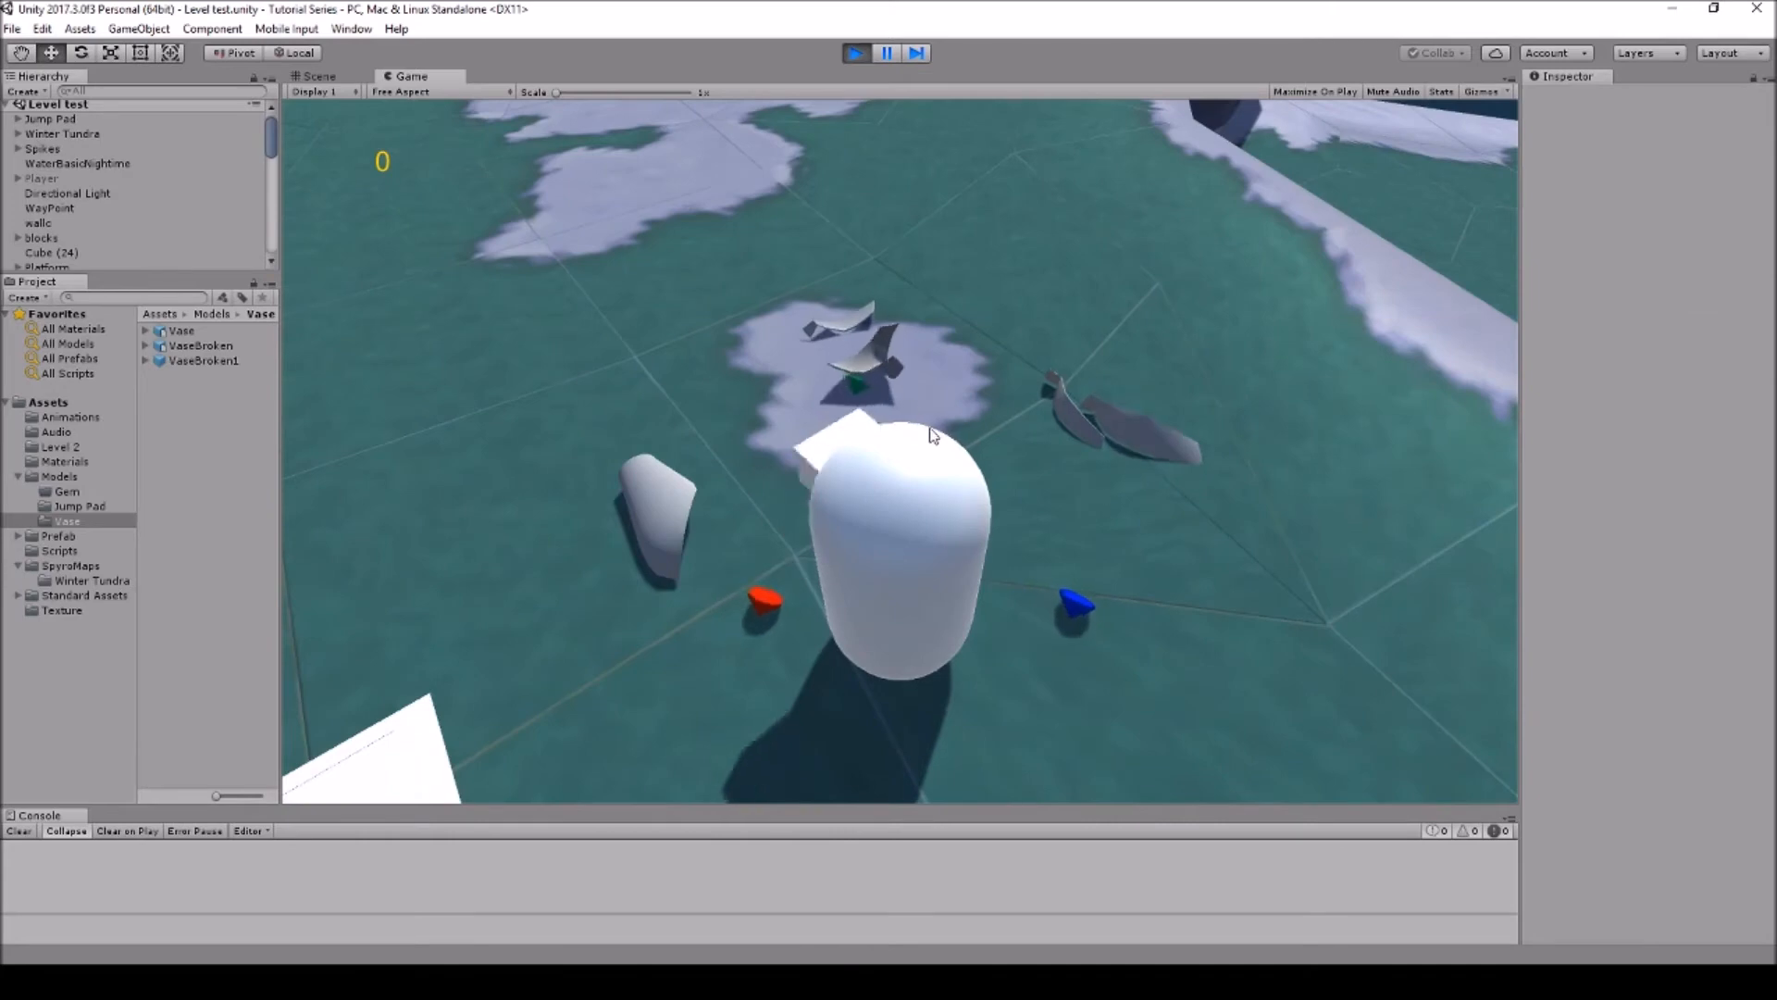
key(w)
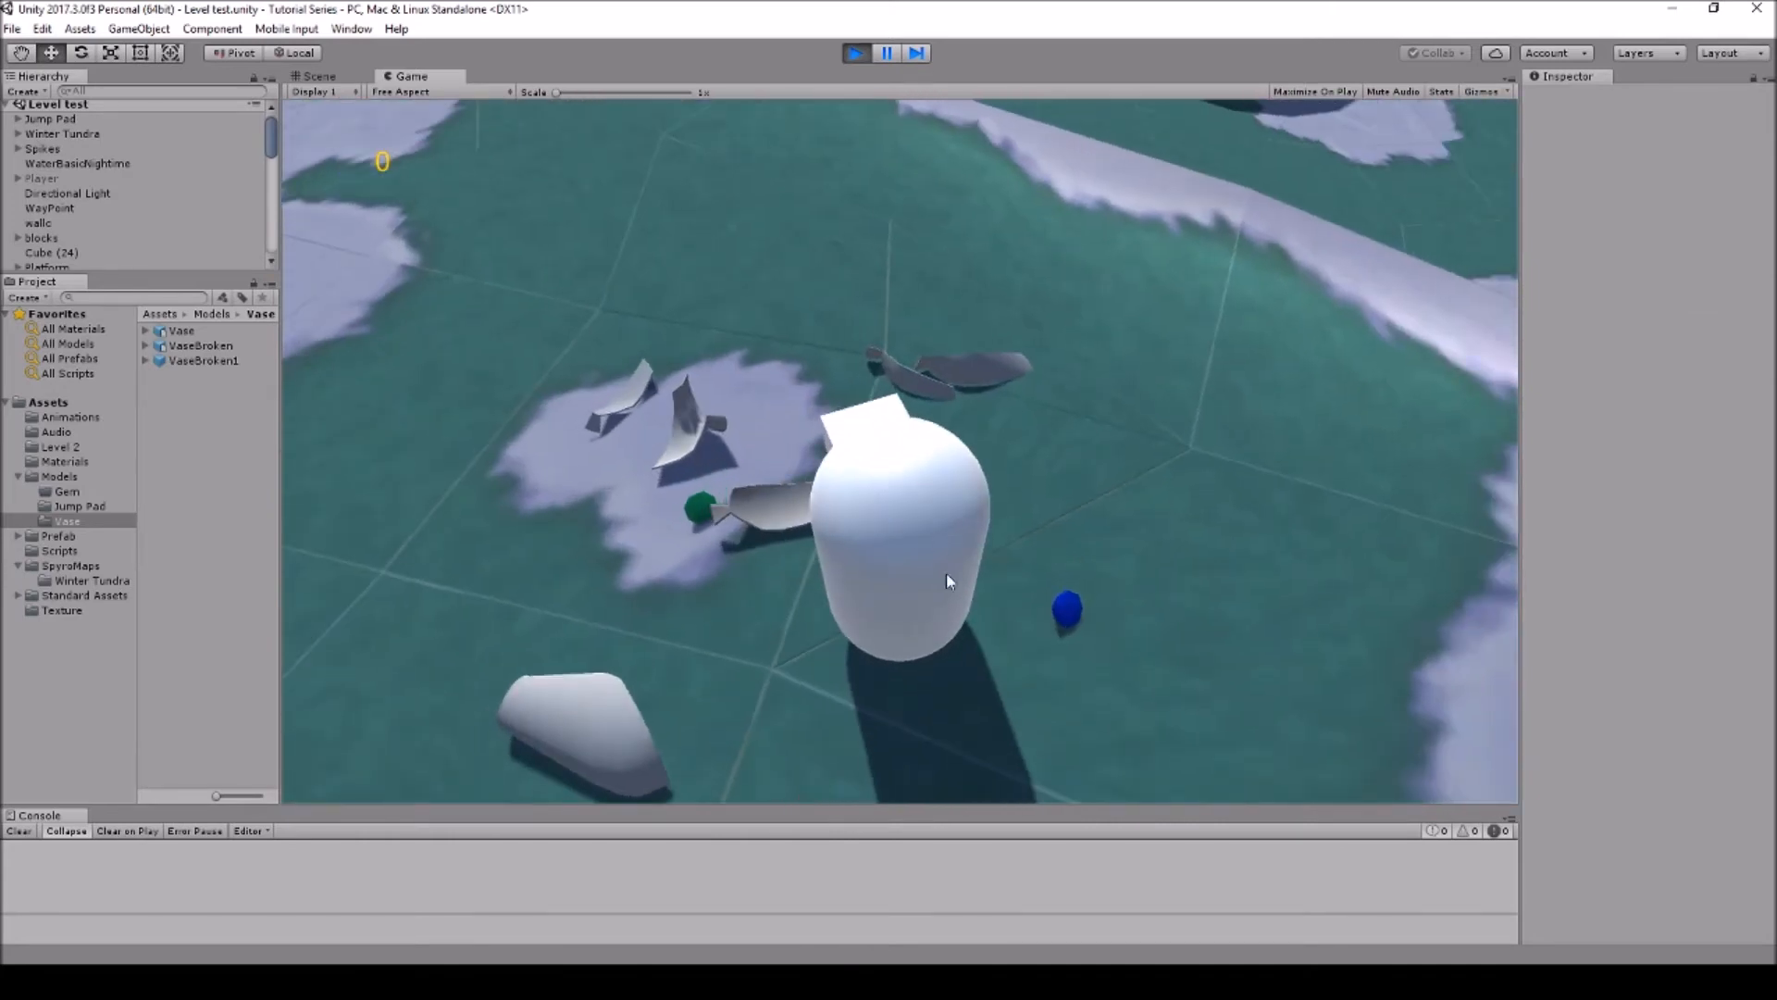
key(w)
key(w)
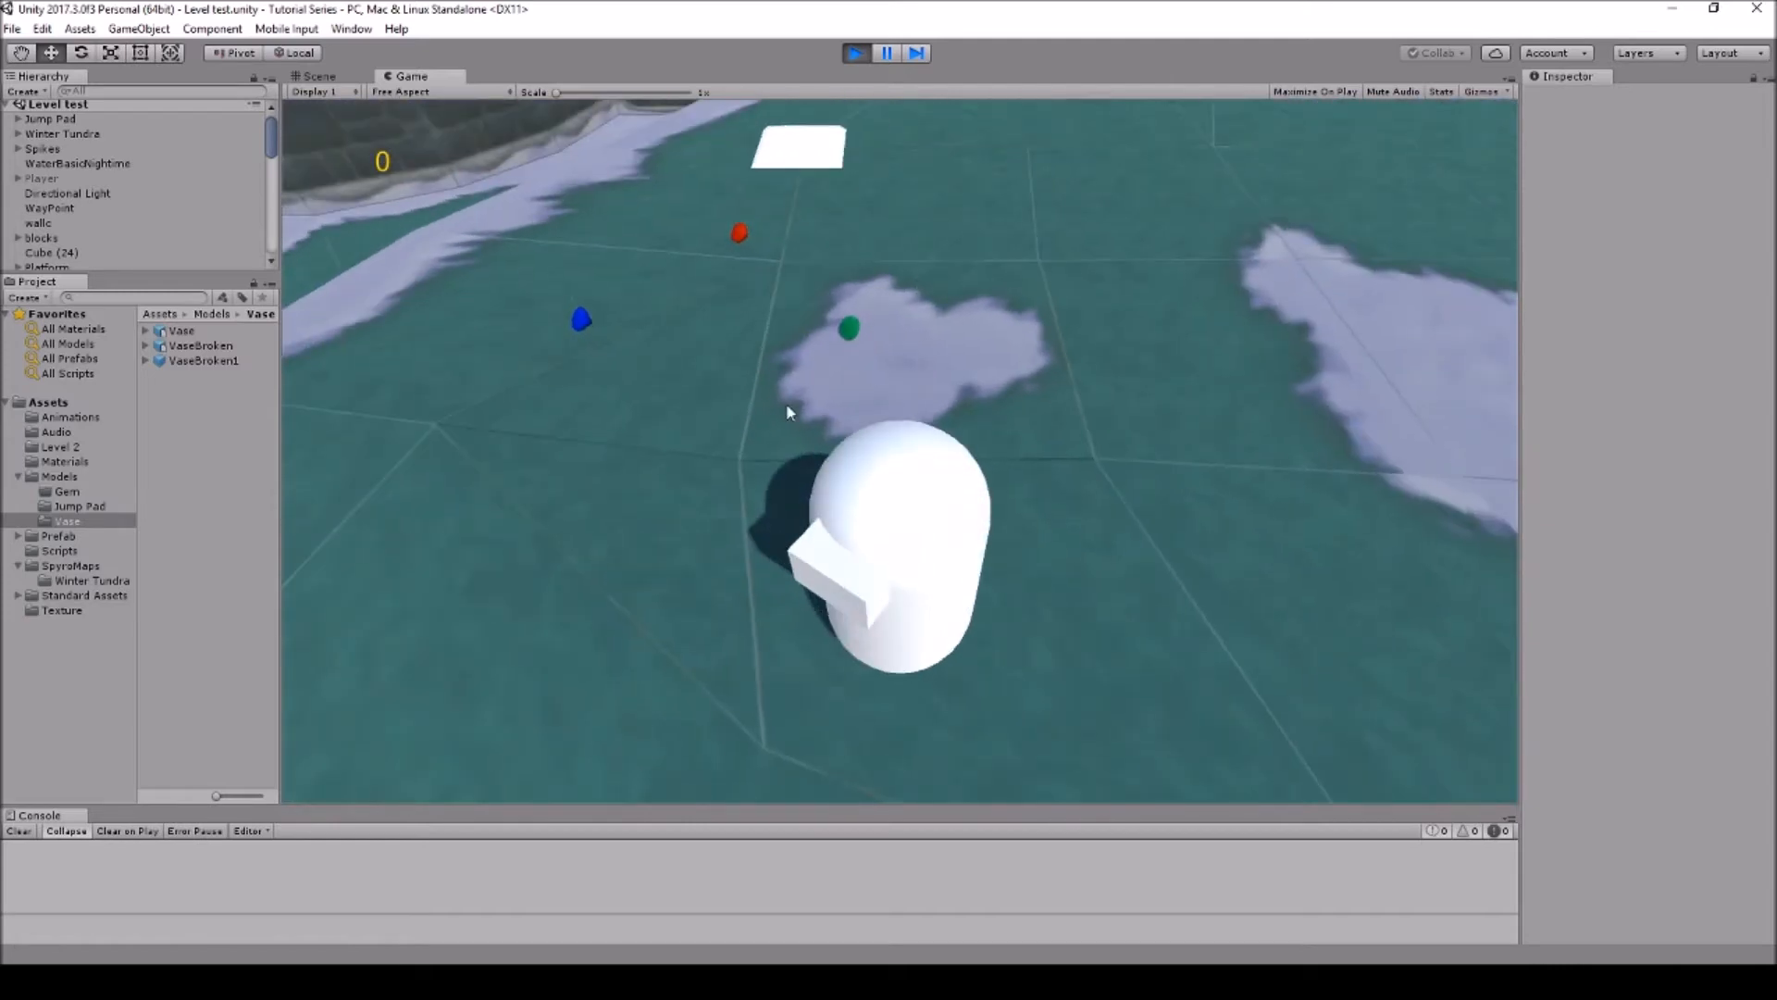
right_drag(980, 404, 900, 368)
key(d)
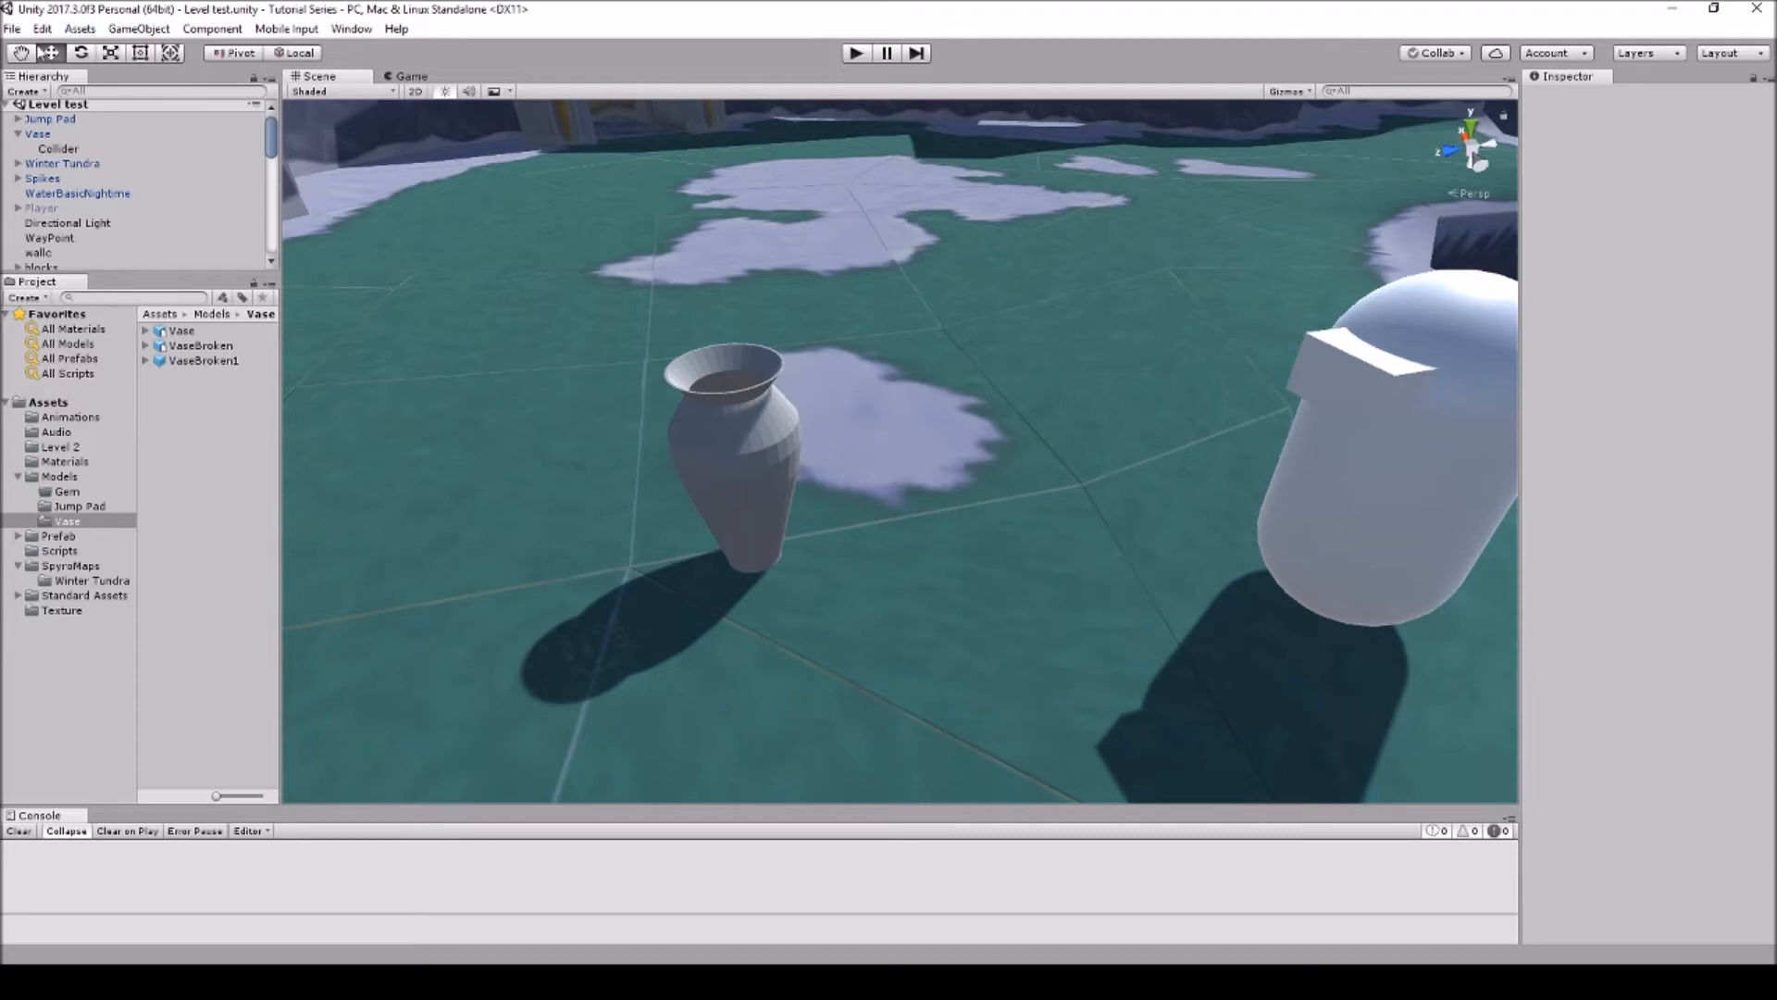
right_drag(851, 336, 885, 456)
middle_drag(804, 360, 923, 474)
right_drag(1037, 518, 1006, 422)
middle_drag(1006, 421, 914, 387)
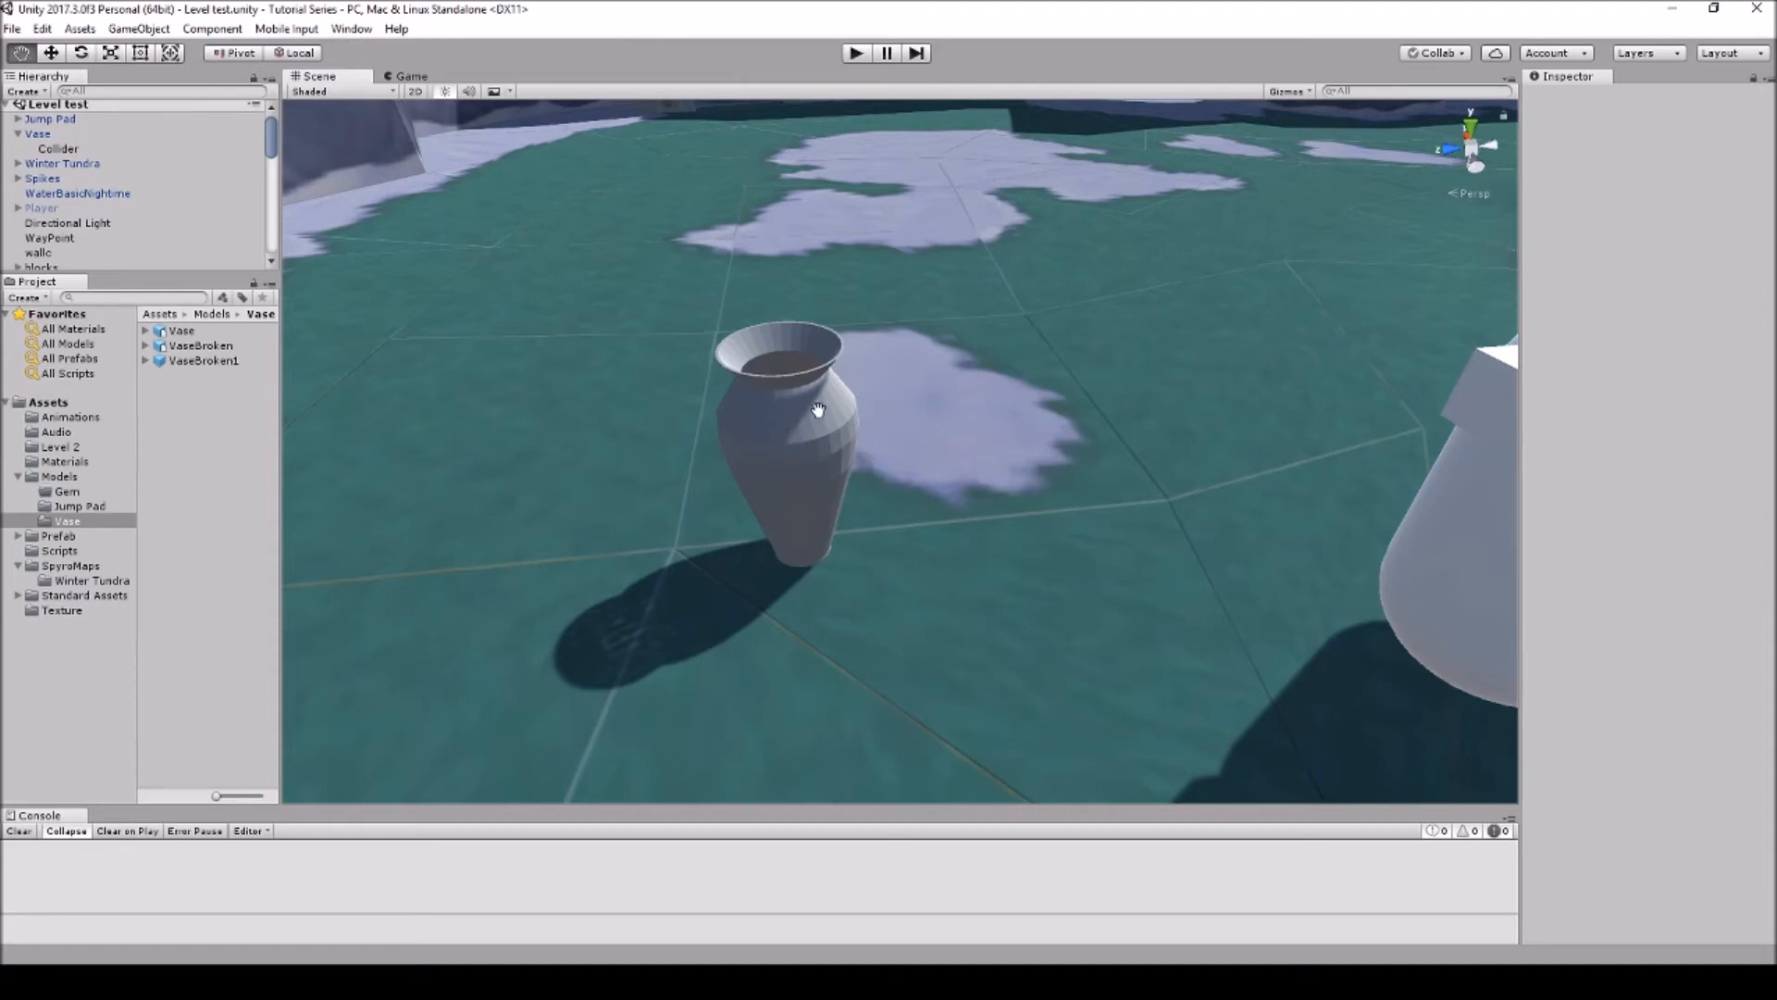
Step: Review the VaseBroken1 prefab's components and the AfterSeconds and Breakable scripts in Visual Studio, and close the code editor
click(192, 360)
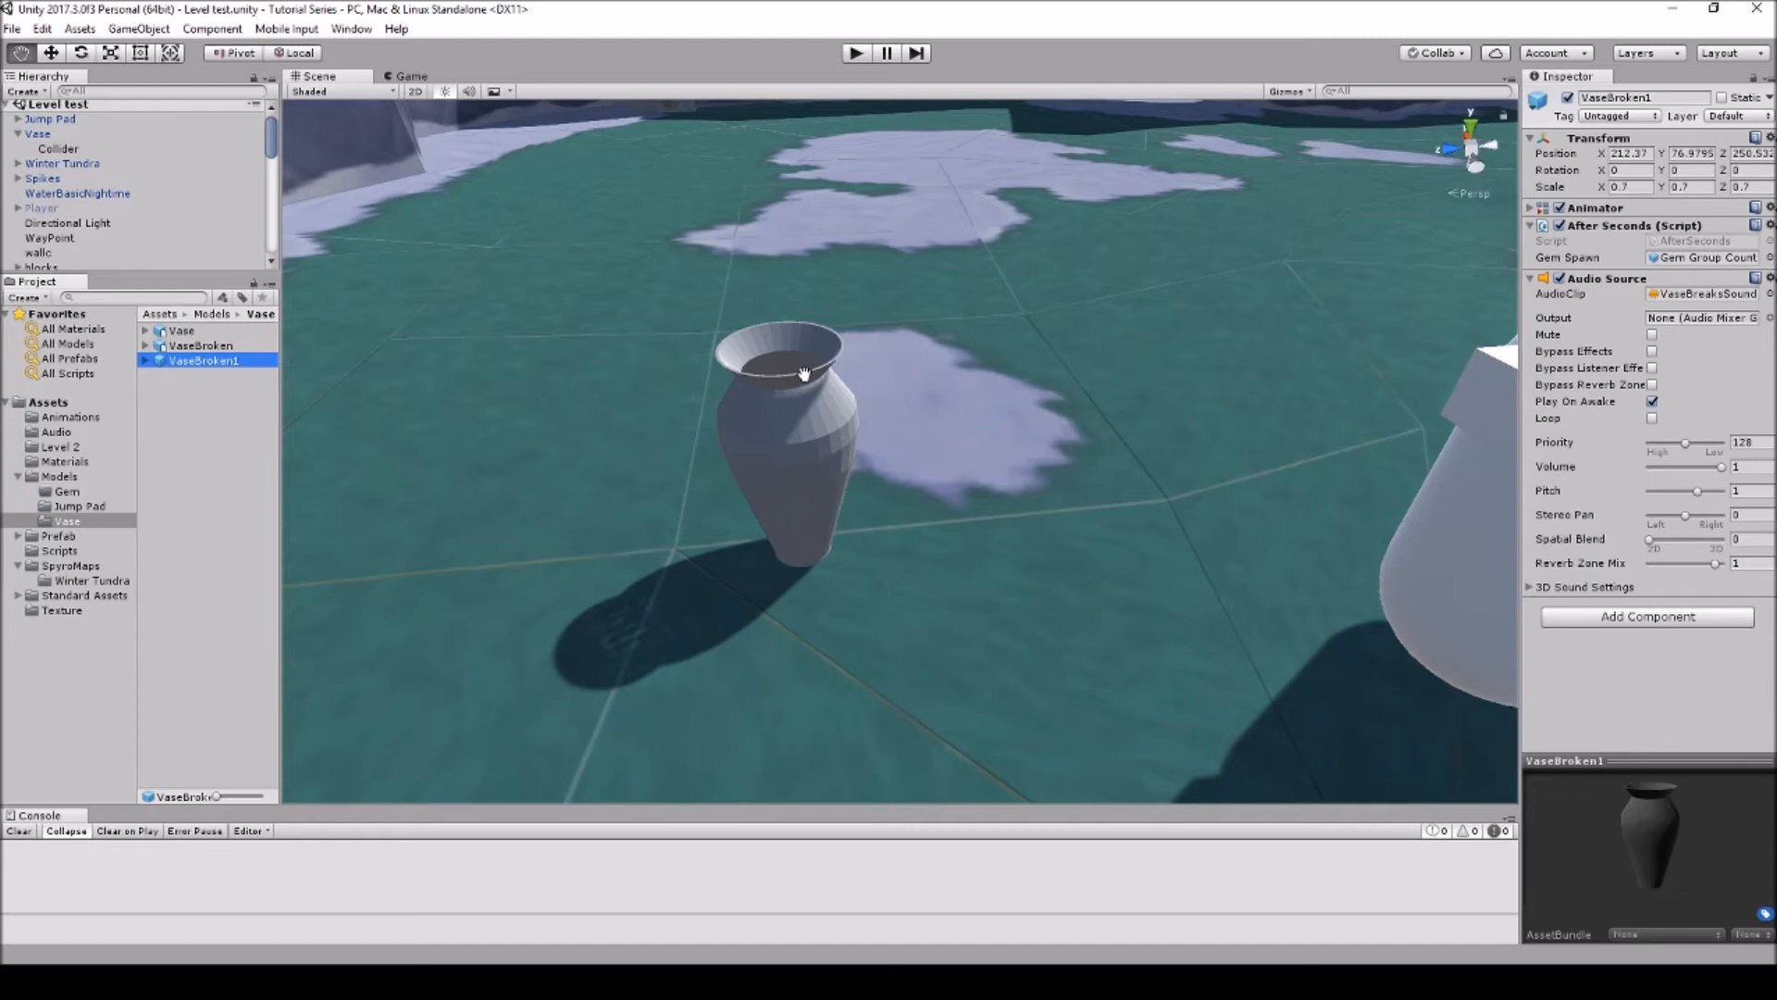
mouse_move(912, 357)
right_down()
mouse_move(693, 335)
mouse_move(939, 373)
right_up()
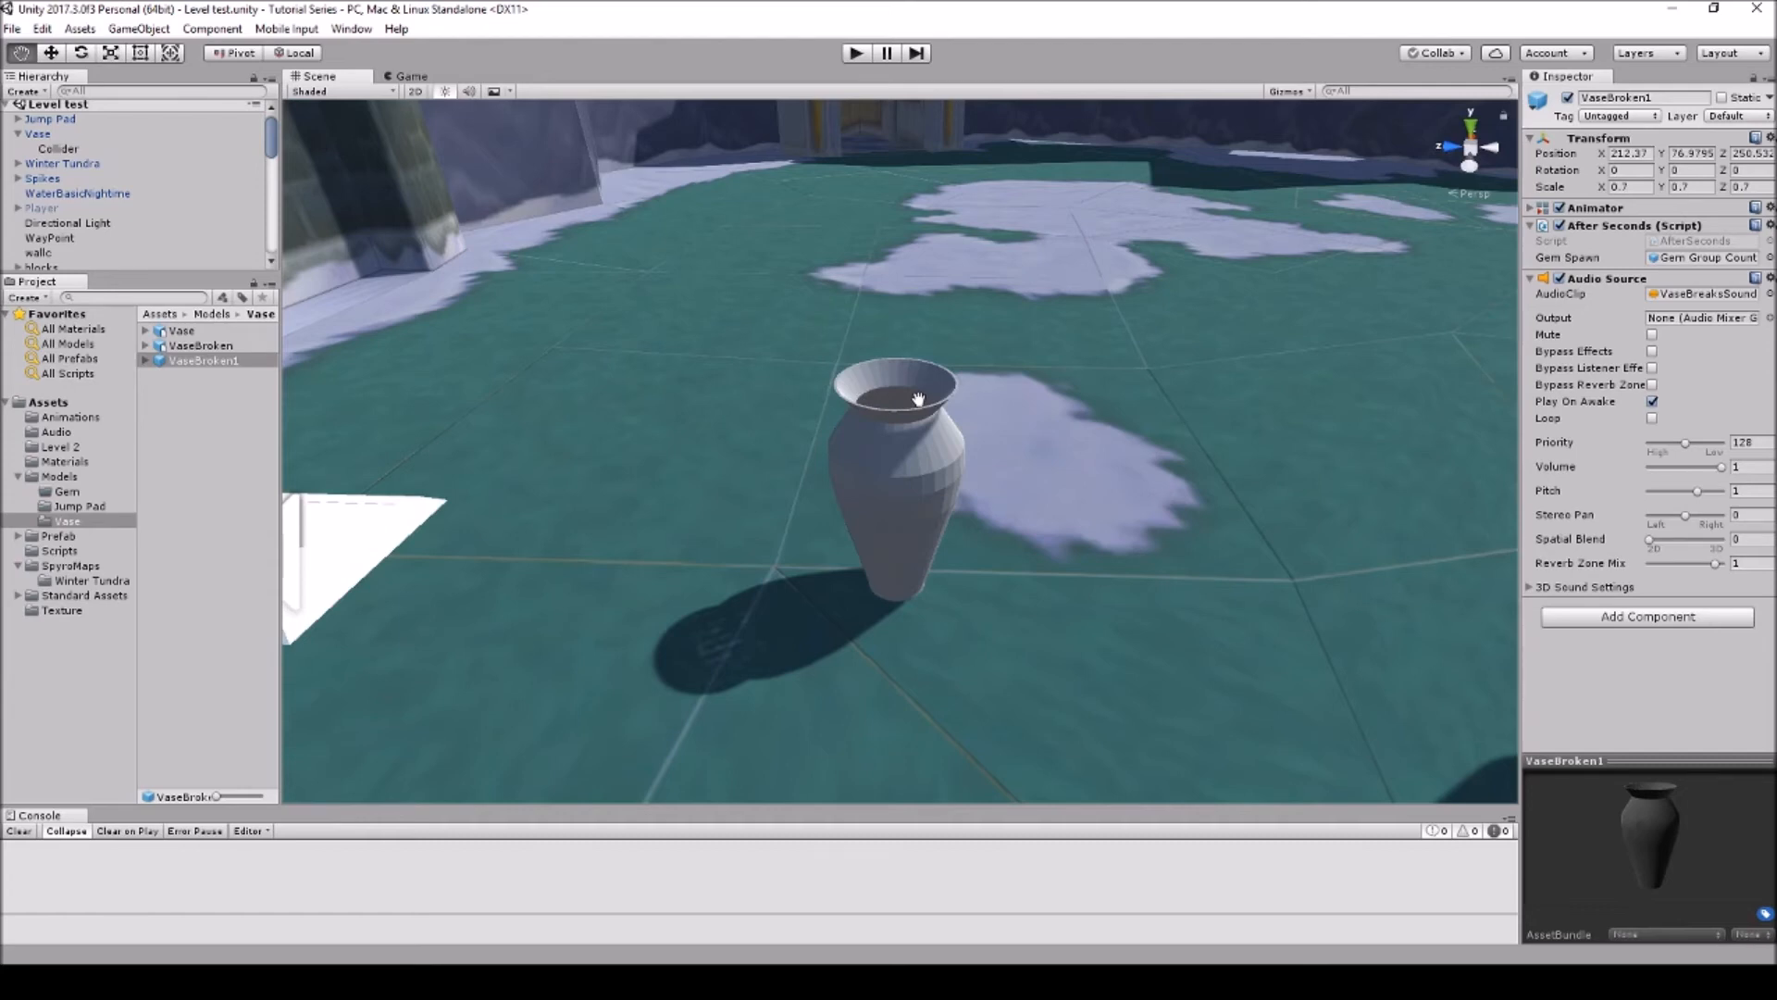
click(592, 981)
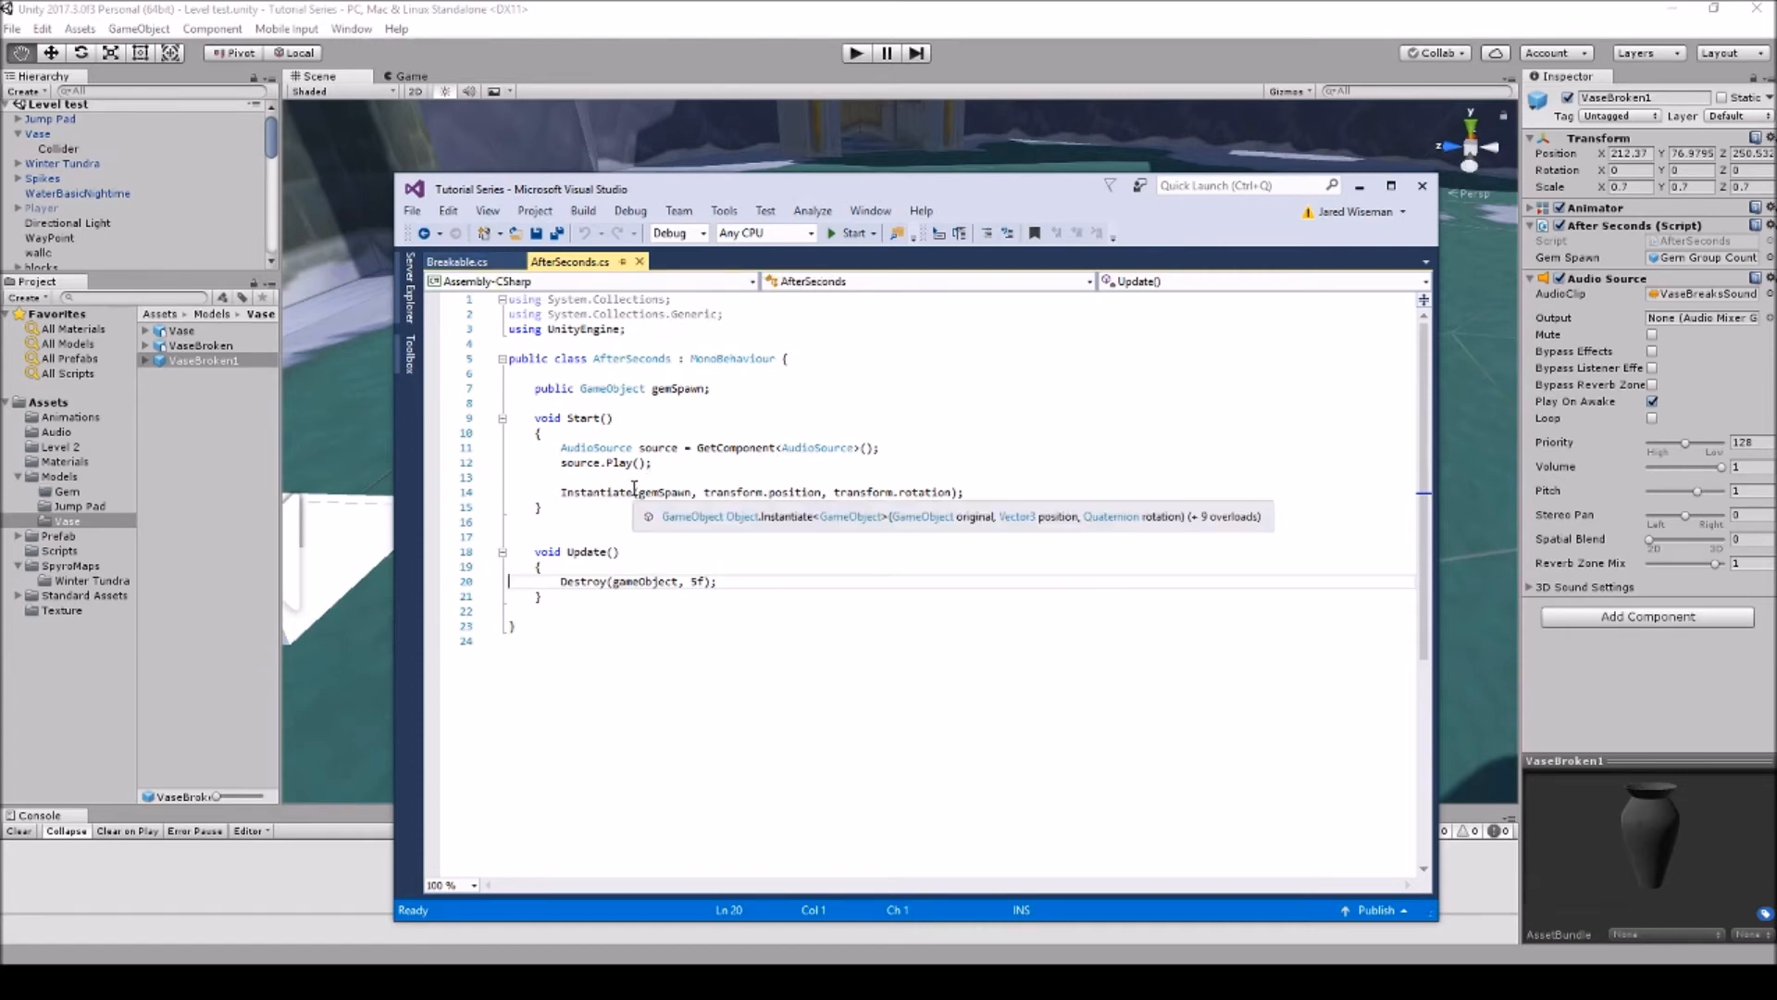
click(593, 477)
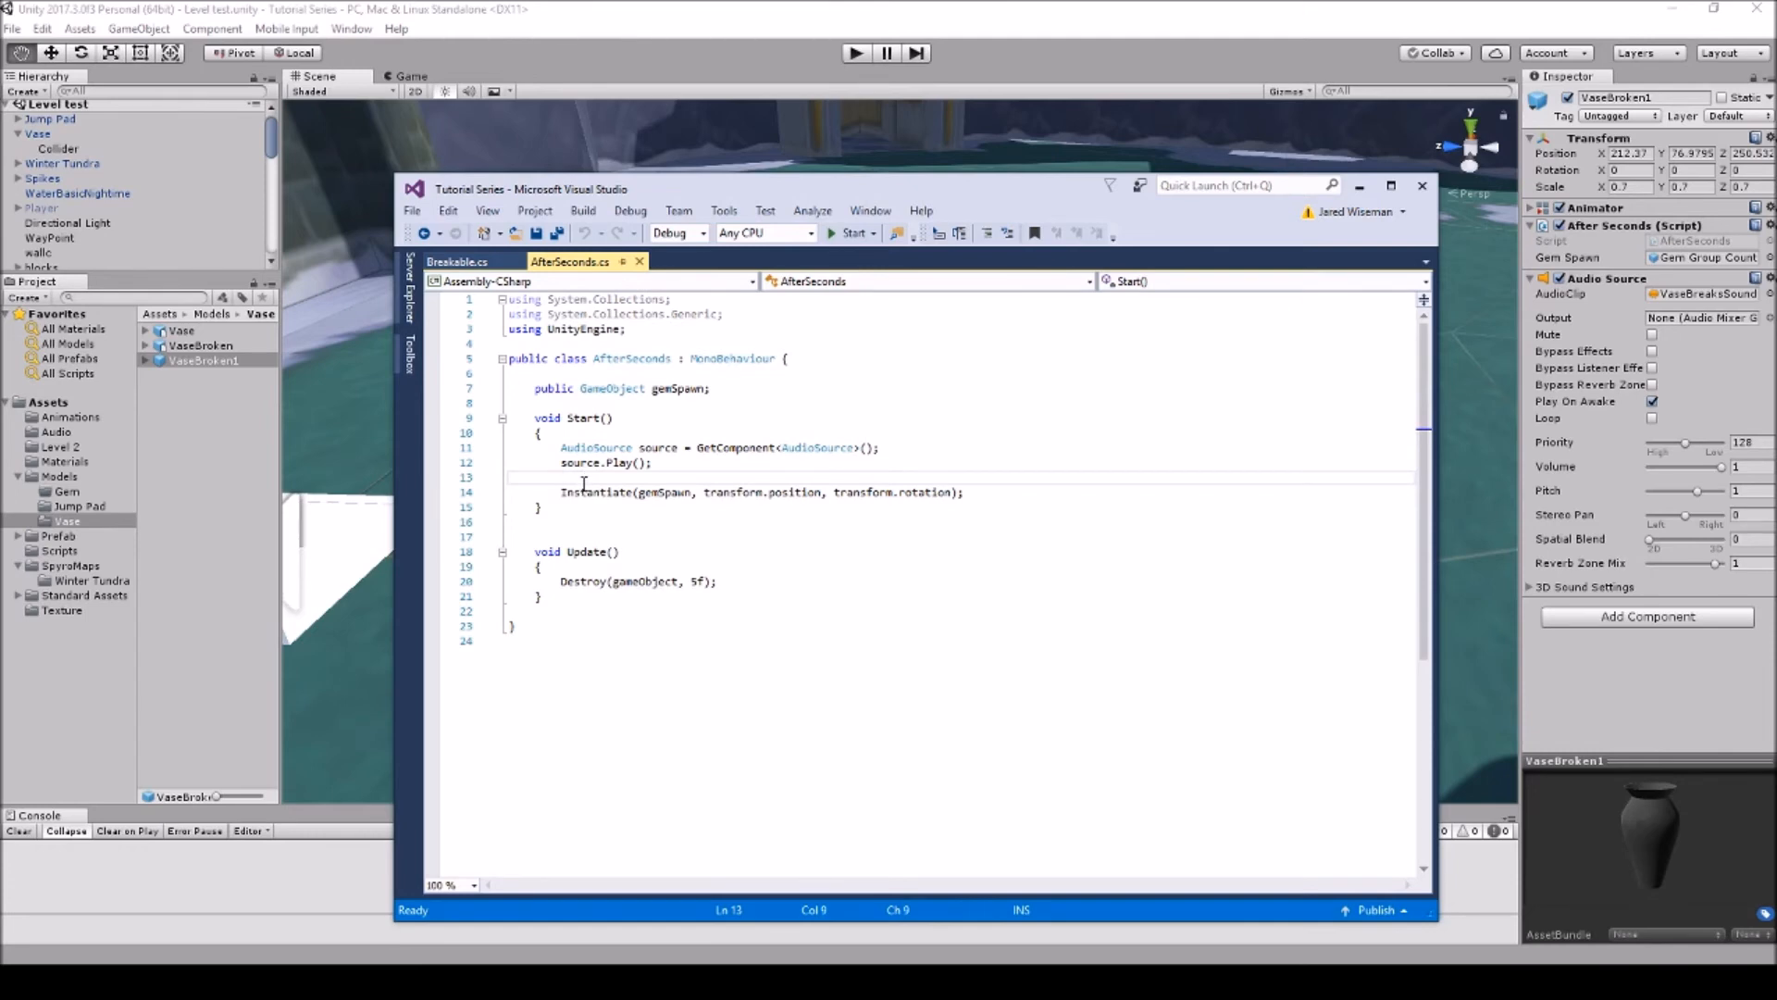
click(458, 262)
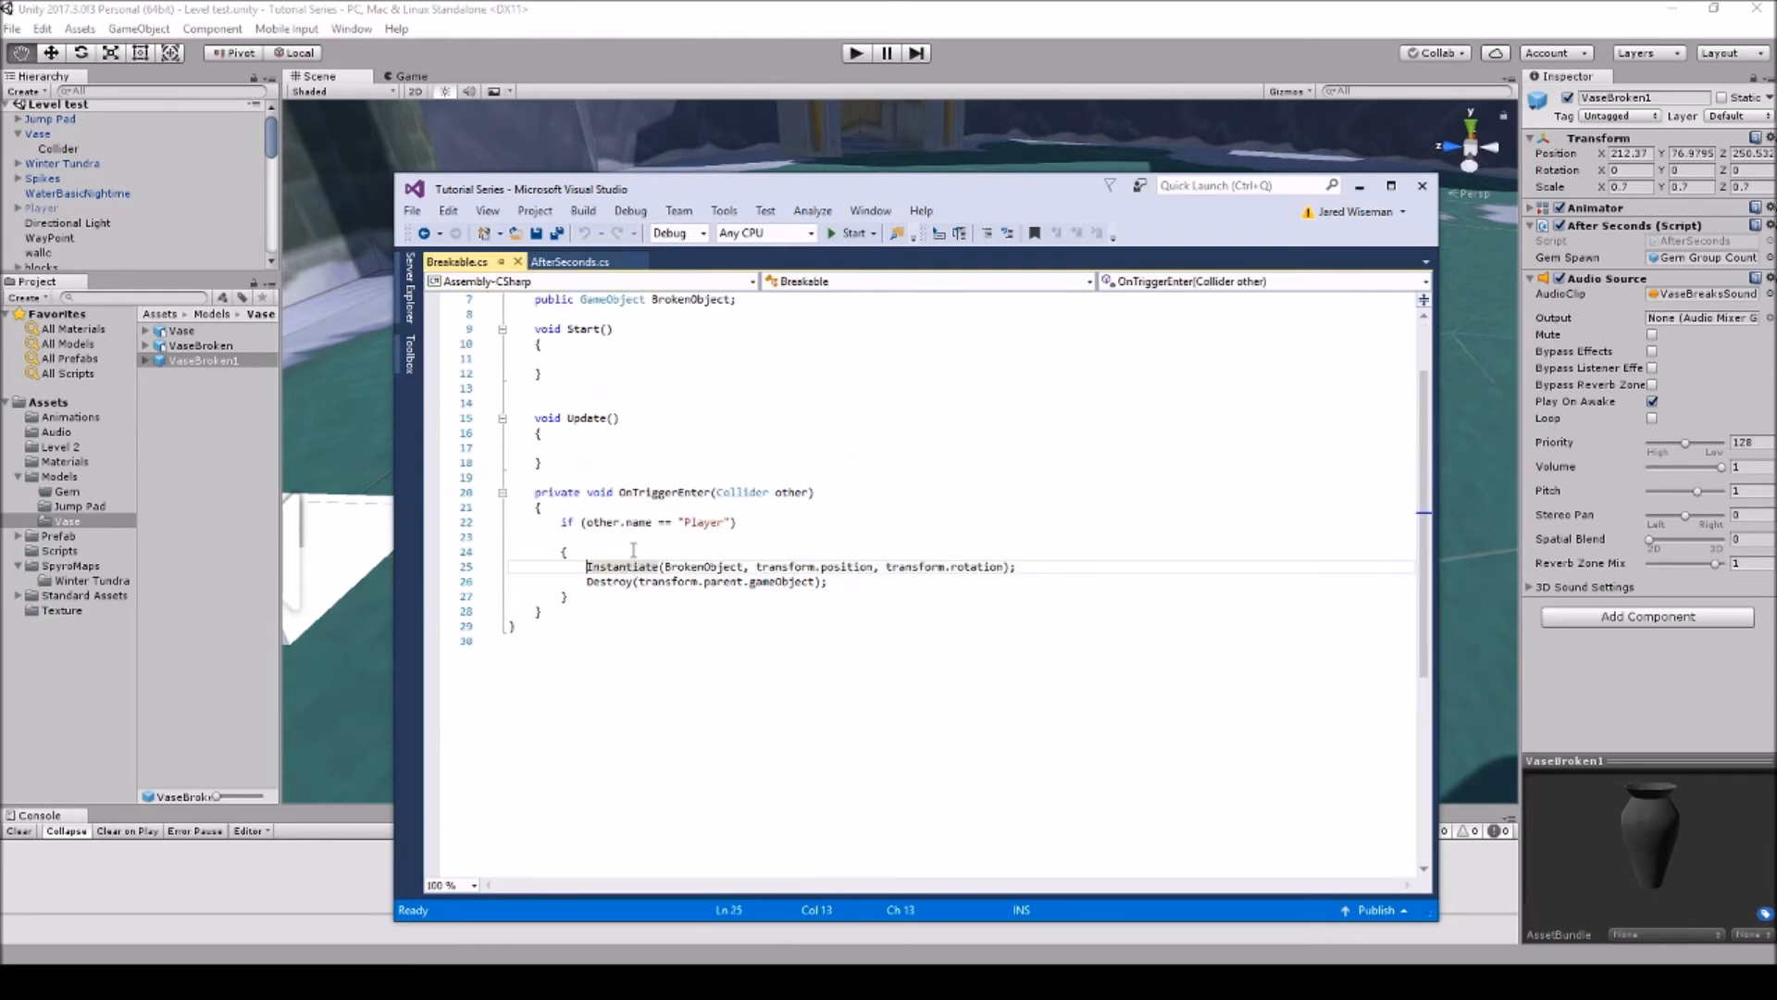
click(569, 262)
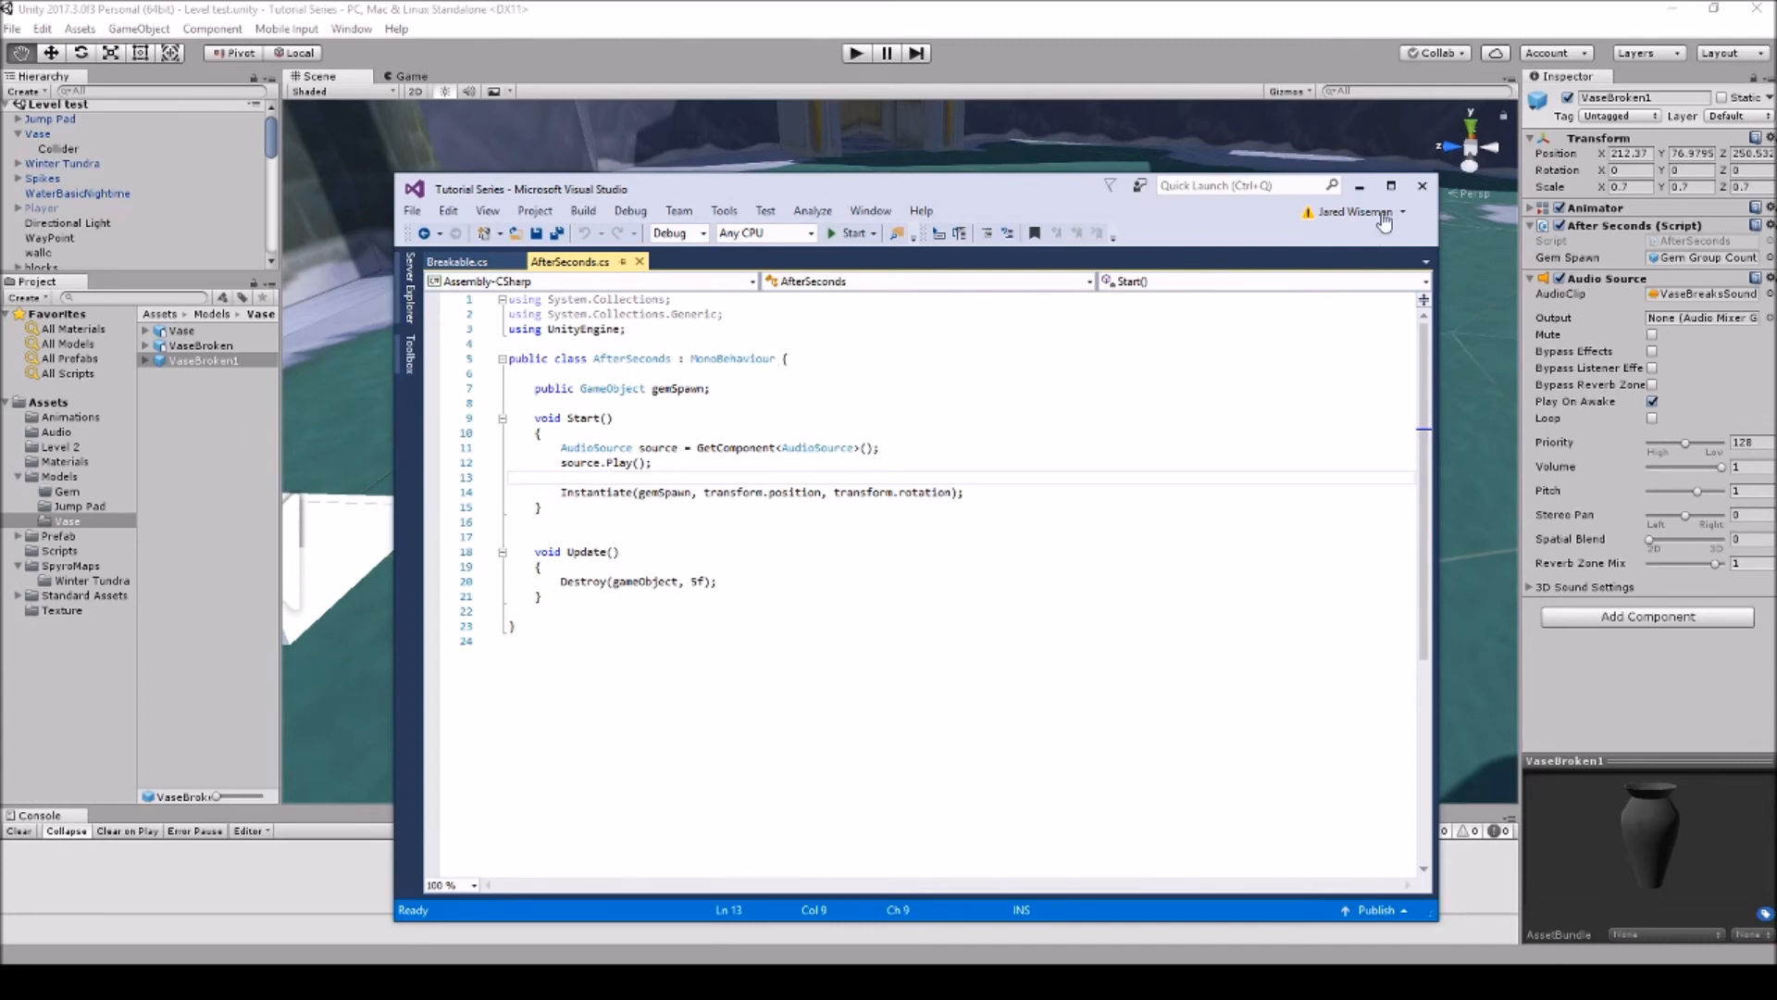
click(1422, 185)
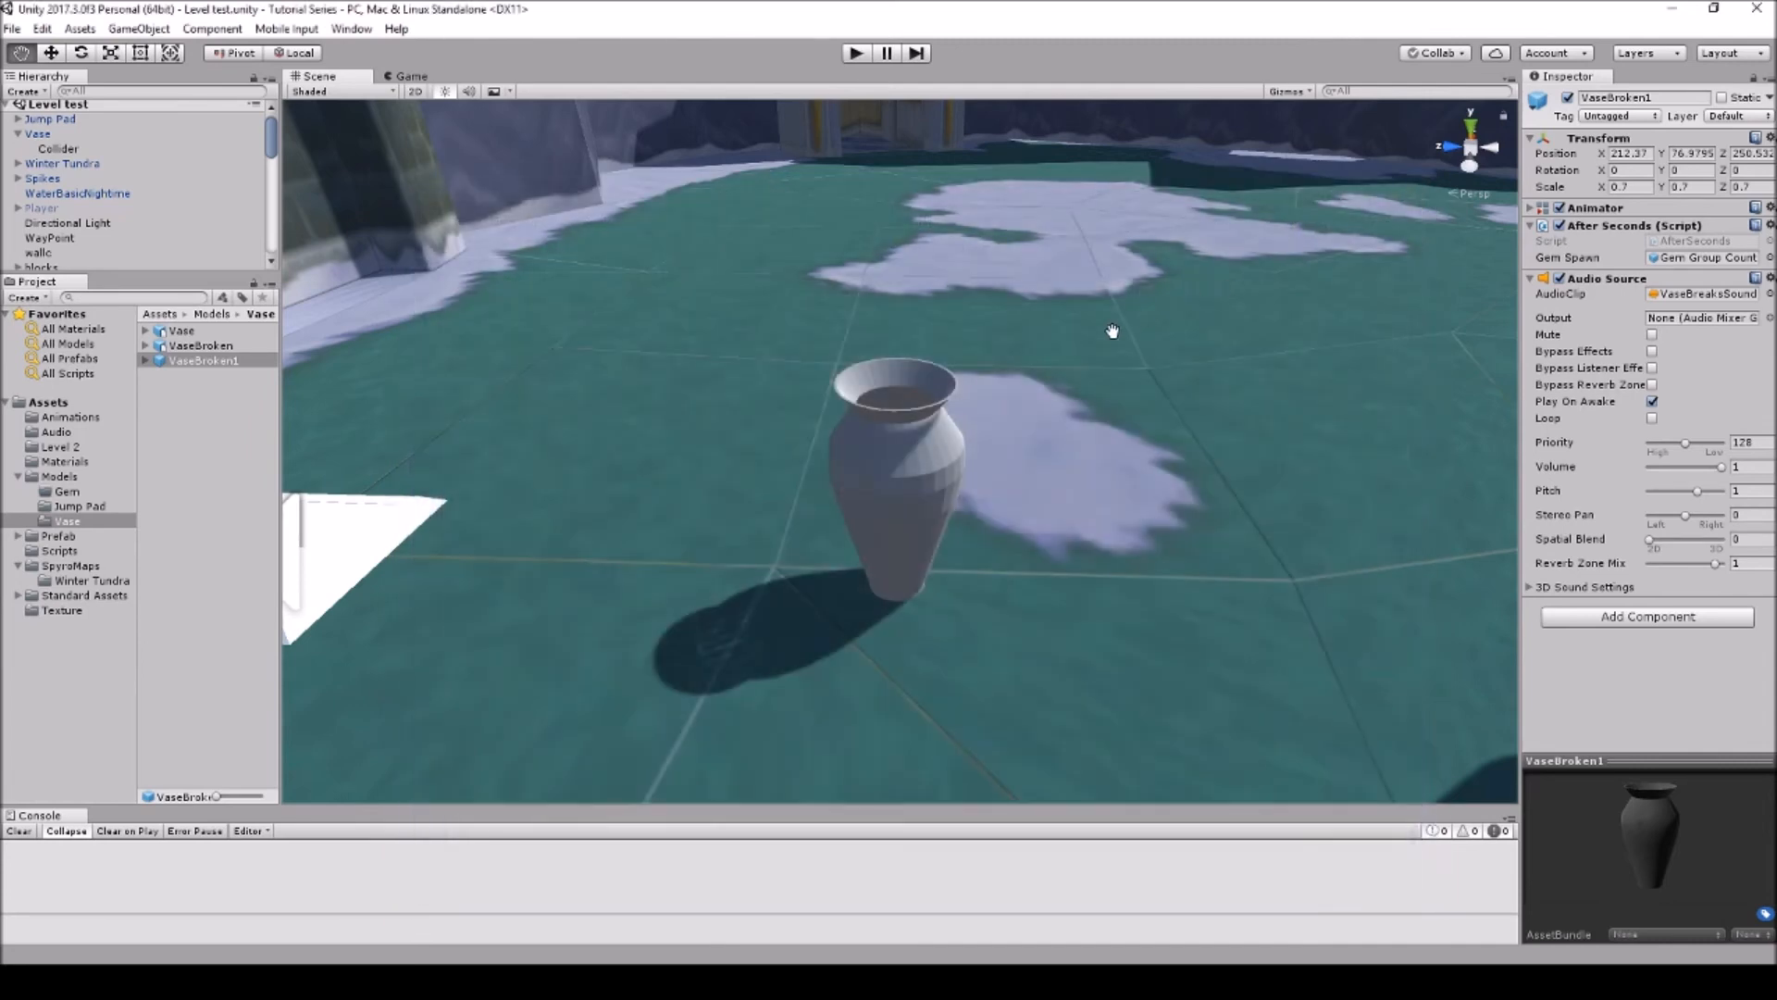